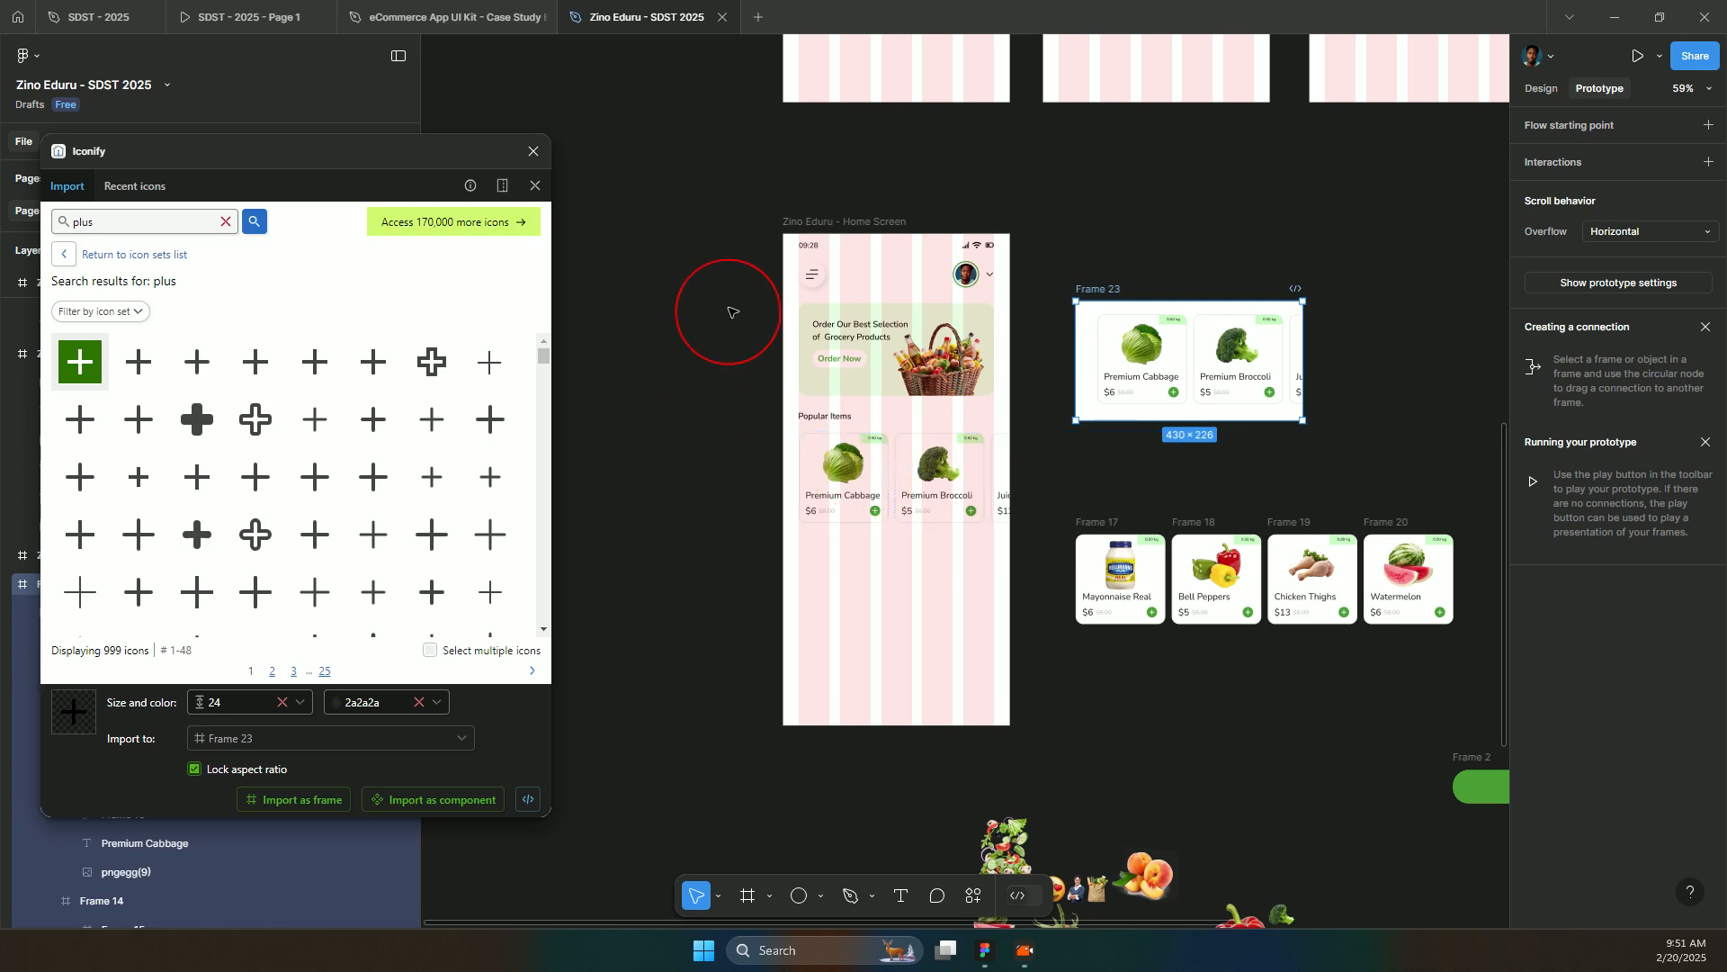
- Duplicate the Popular Items heading below the product cards on the Home Screen at Y 568 and change its text to New Items
{"action": "left_click", "coordinate": [833, 229]}
{"action": "left_click", "coordinate": [1006, 514]}
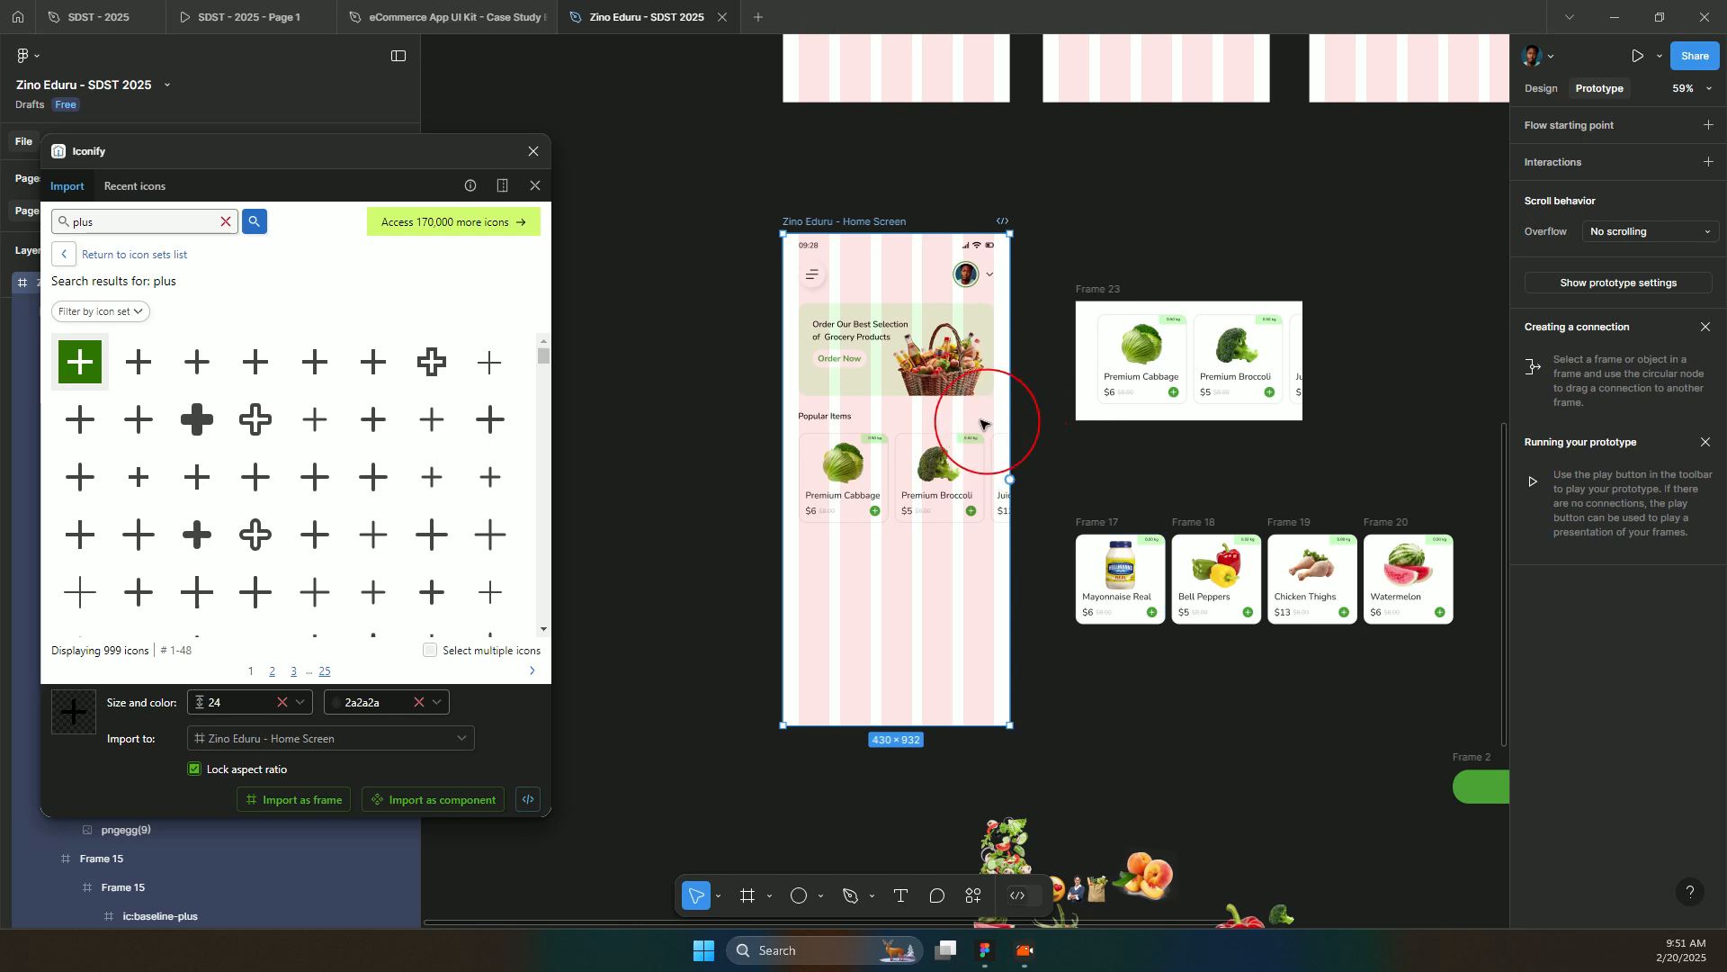
{"action": "left_click", "coordinate": [825, 414]}
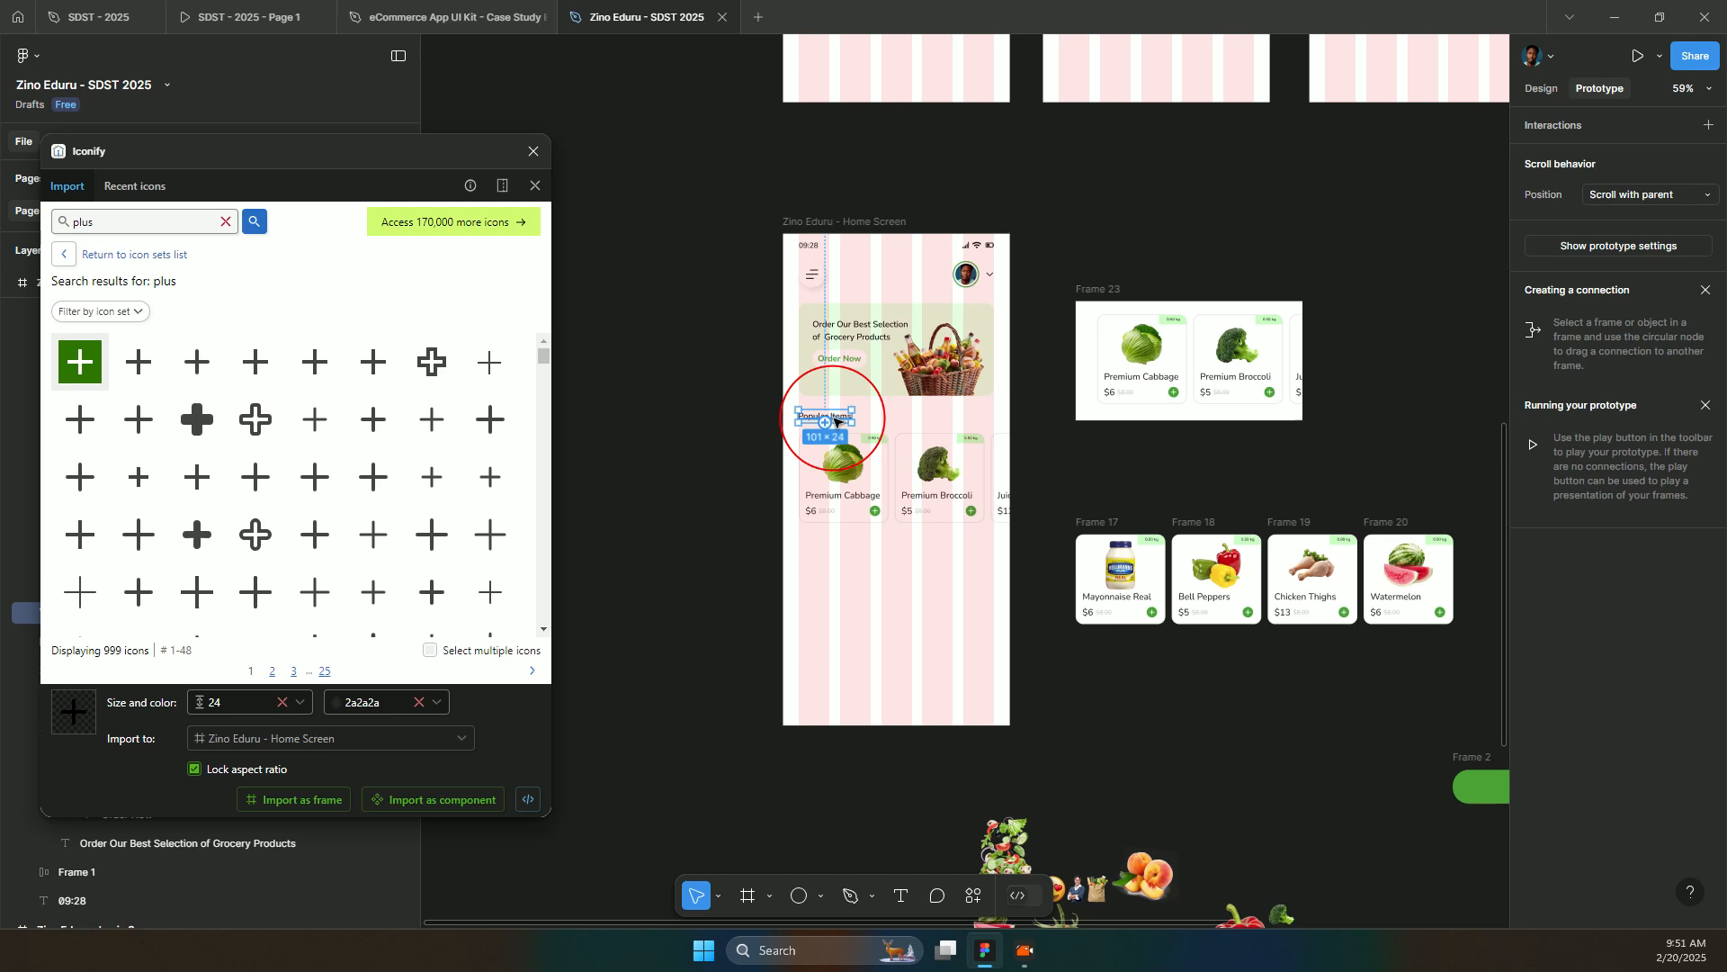
{"action": "left_click_drag", "start_coordinate": [825, 422], "coordinate": [824, 538]}
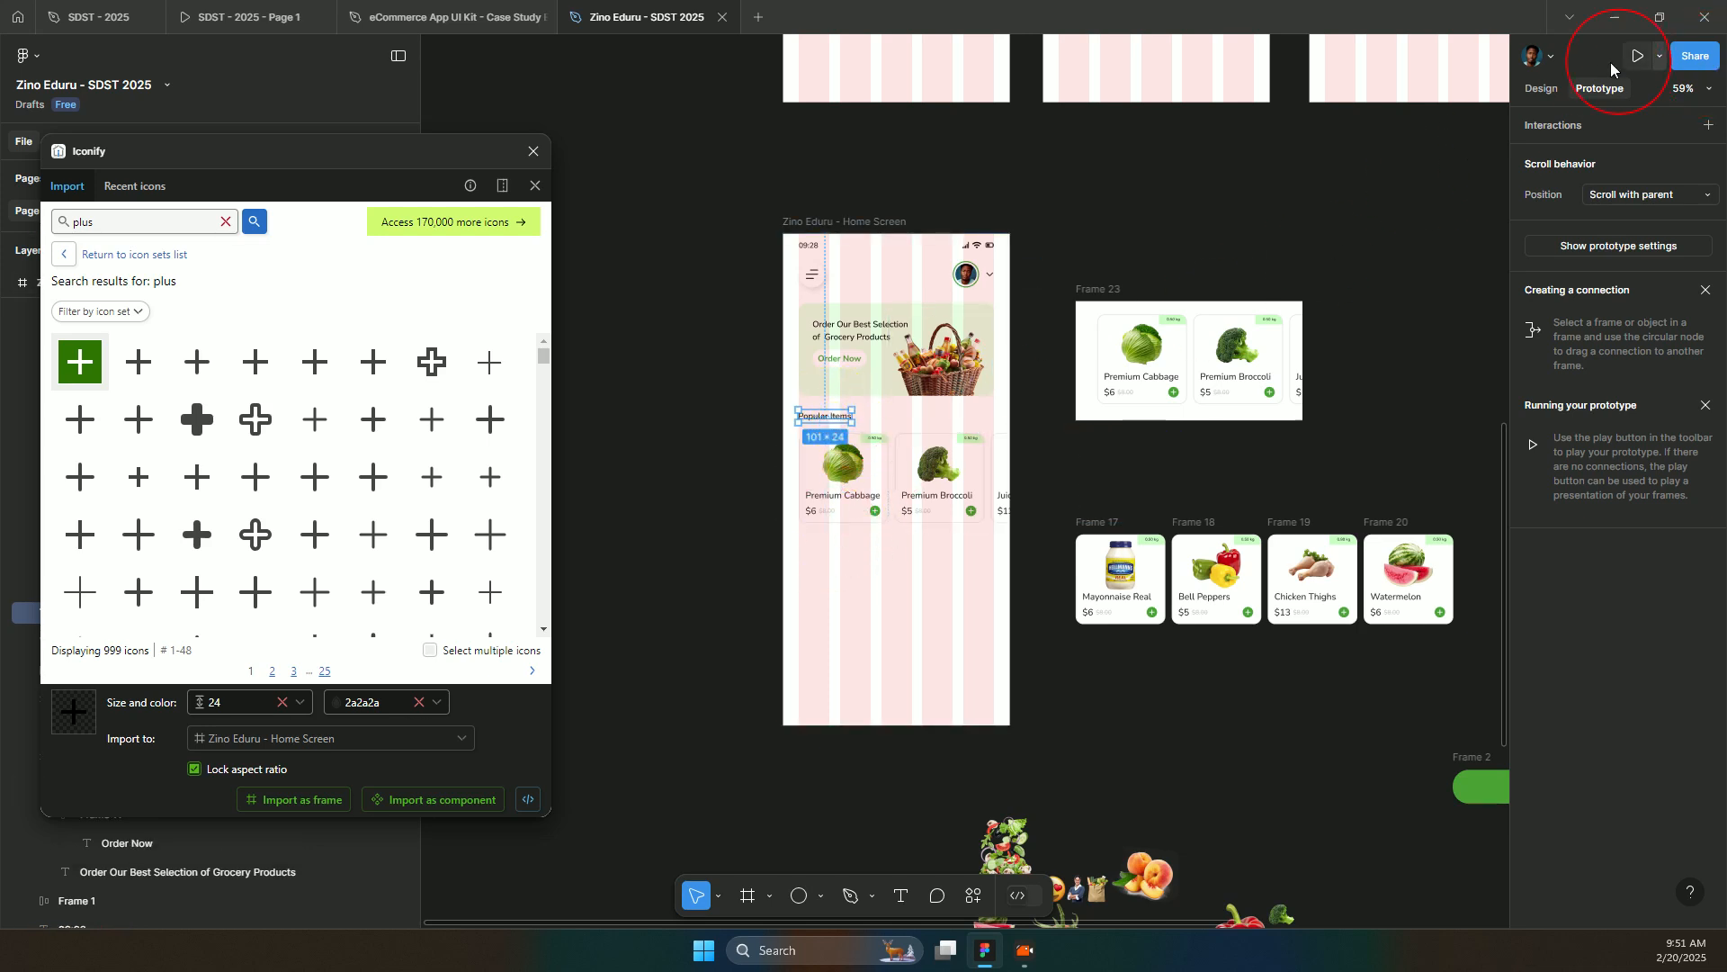
{"action": "left_click", "coordinate": [1559, 88]}
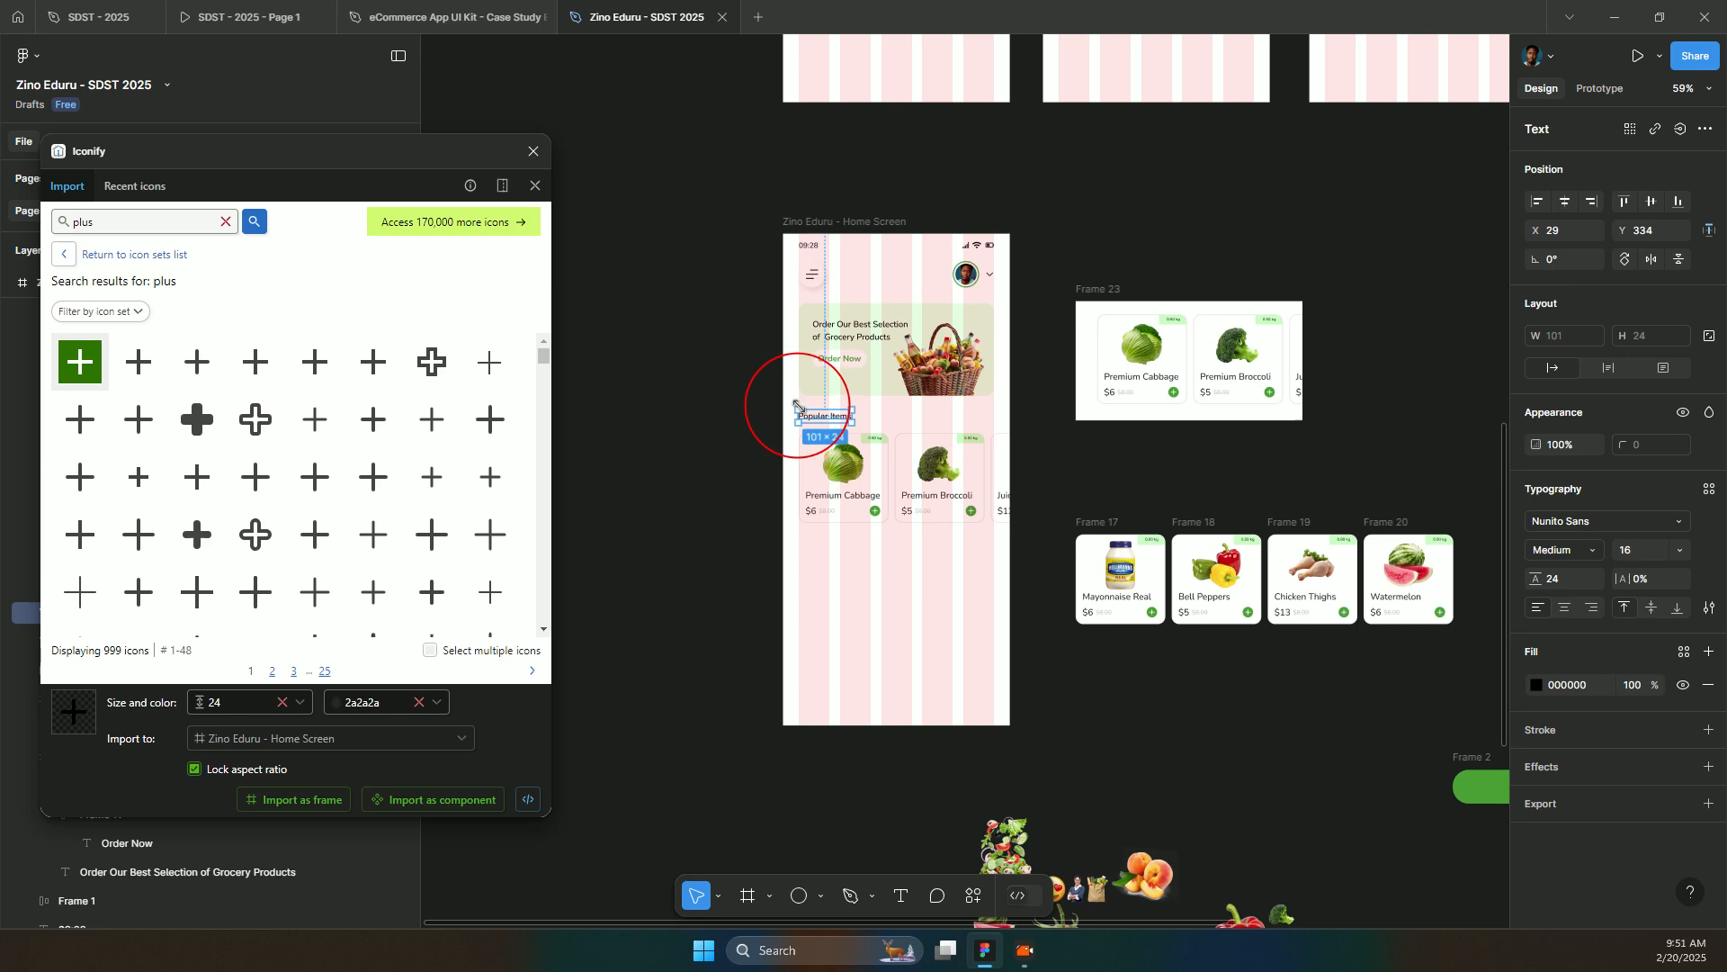
{"action": "left_click_drag", "start_coordinate": [812, 418], "coordinate": [826, 540]}
{"action": "double_click", "coordinate": [825, 539]}
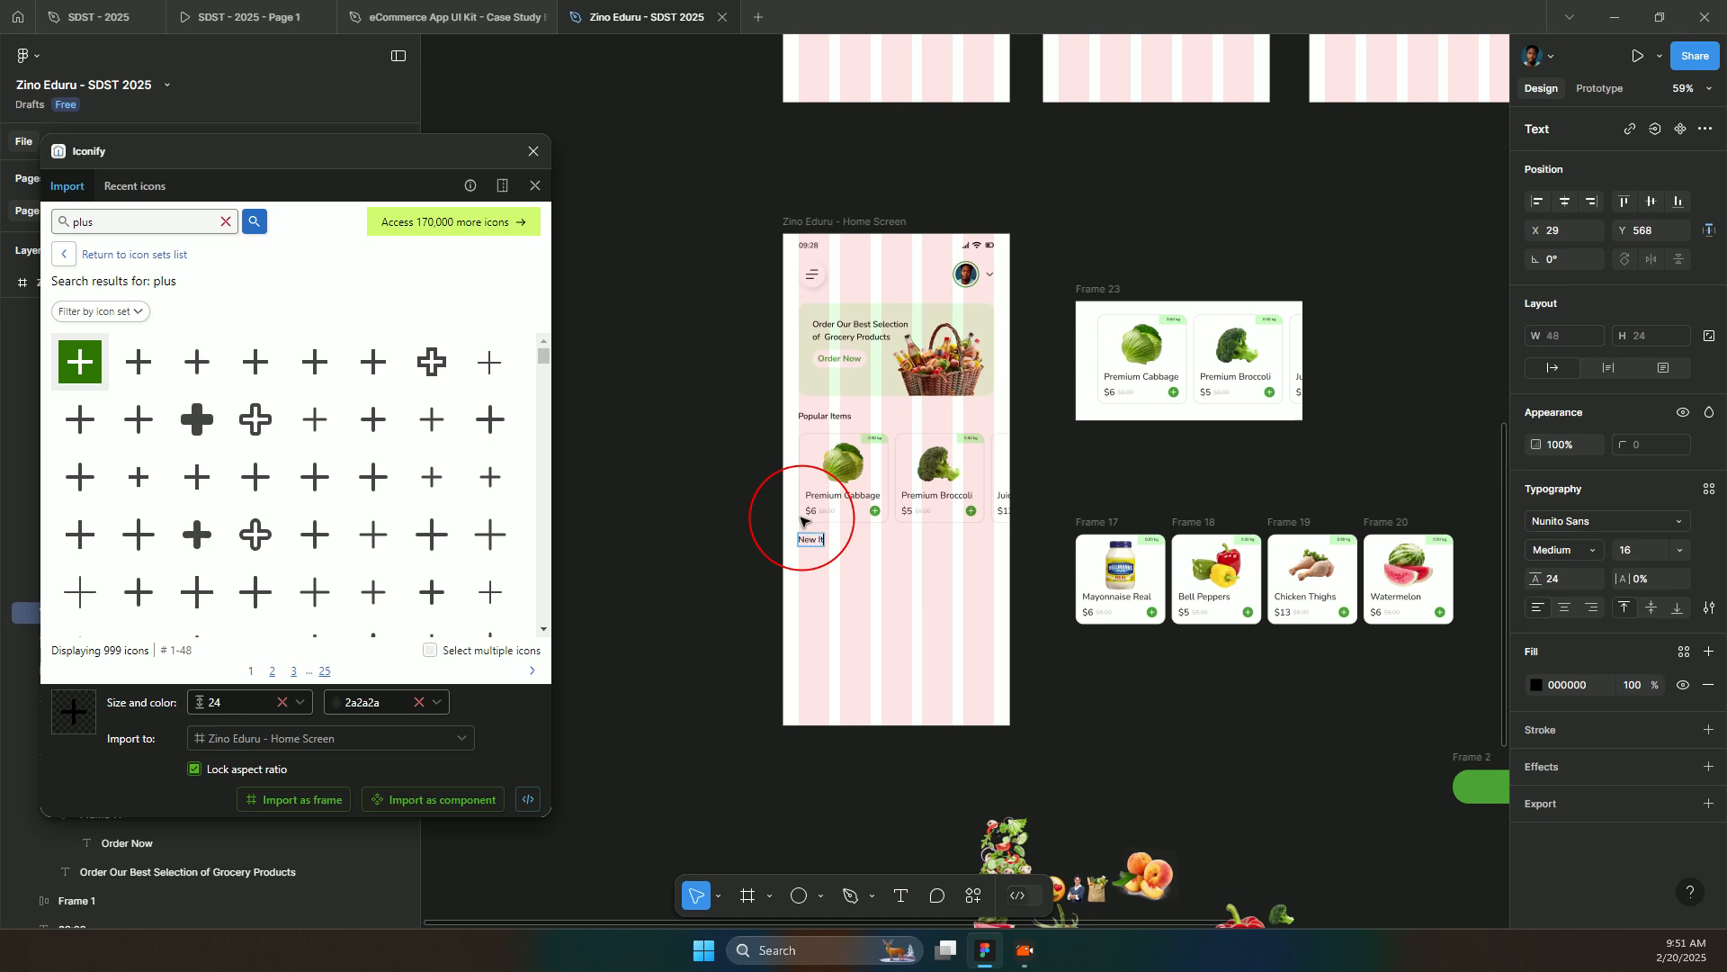
{"action": "key", "text": "Escape"}
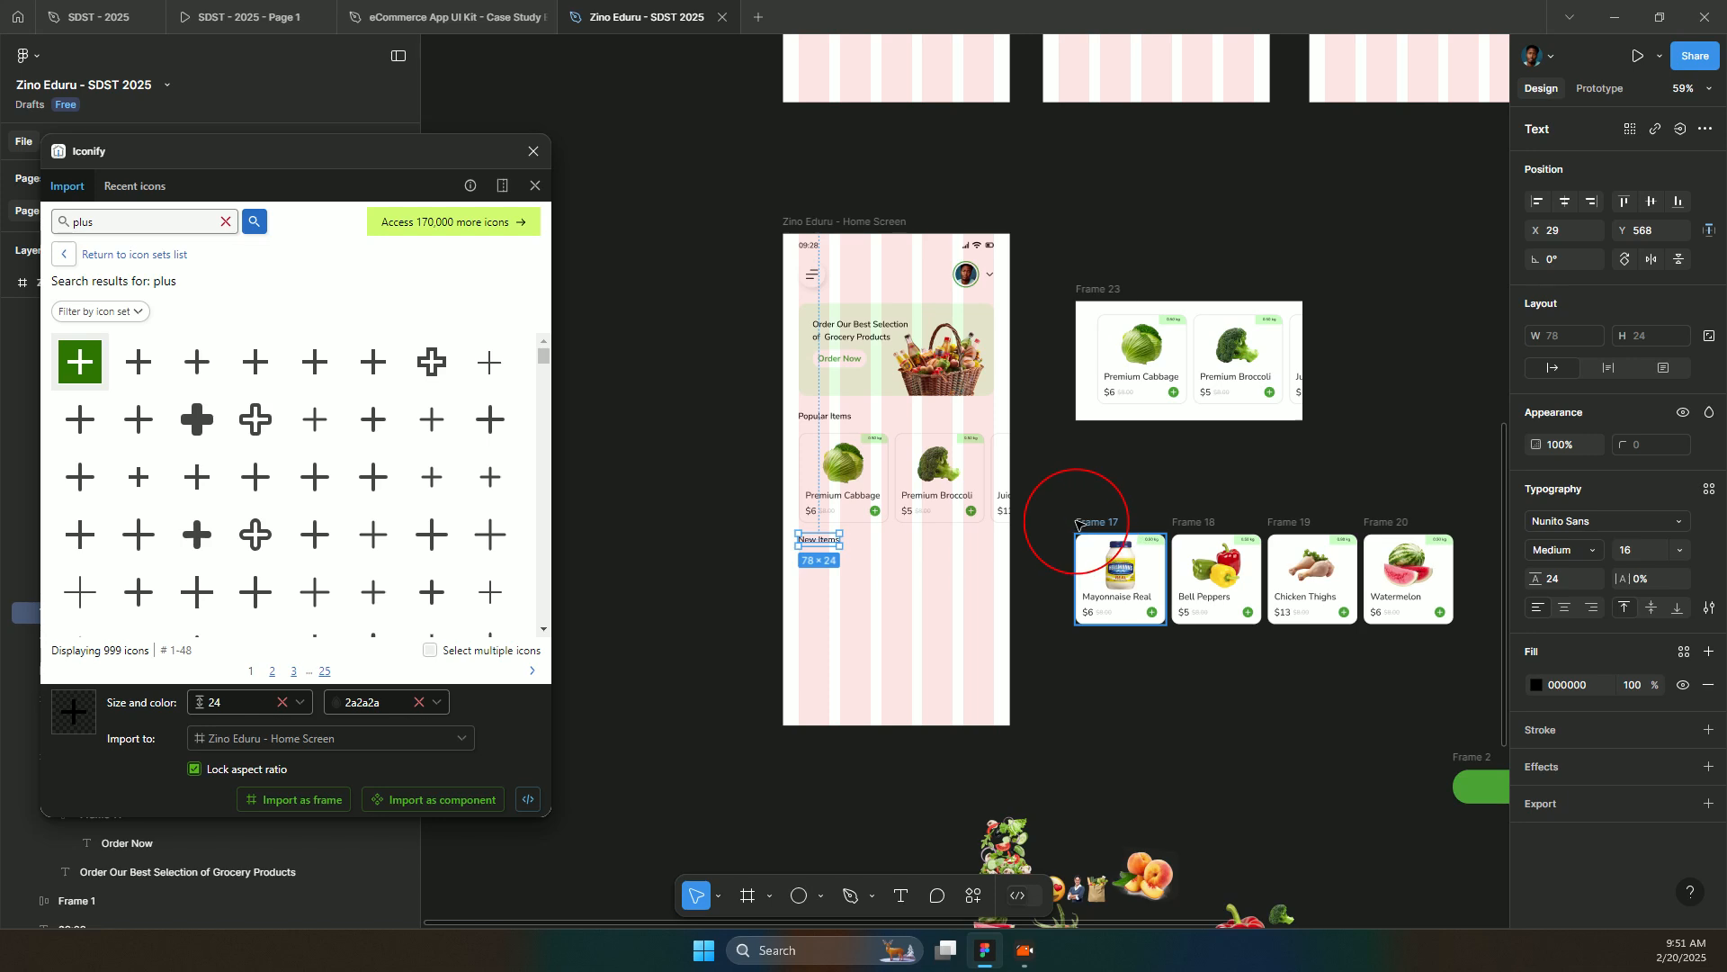
- Combine Frames 17 to 20 into a horizontal auto layout row and place it under the New Items heading at X 31, Y 612
{"action": "left_click_drag", "start_coordinate": [1062, 510], "coordinate": [1476, 630]}
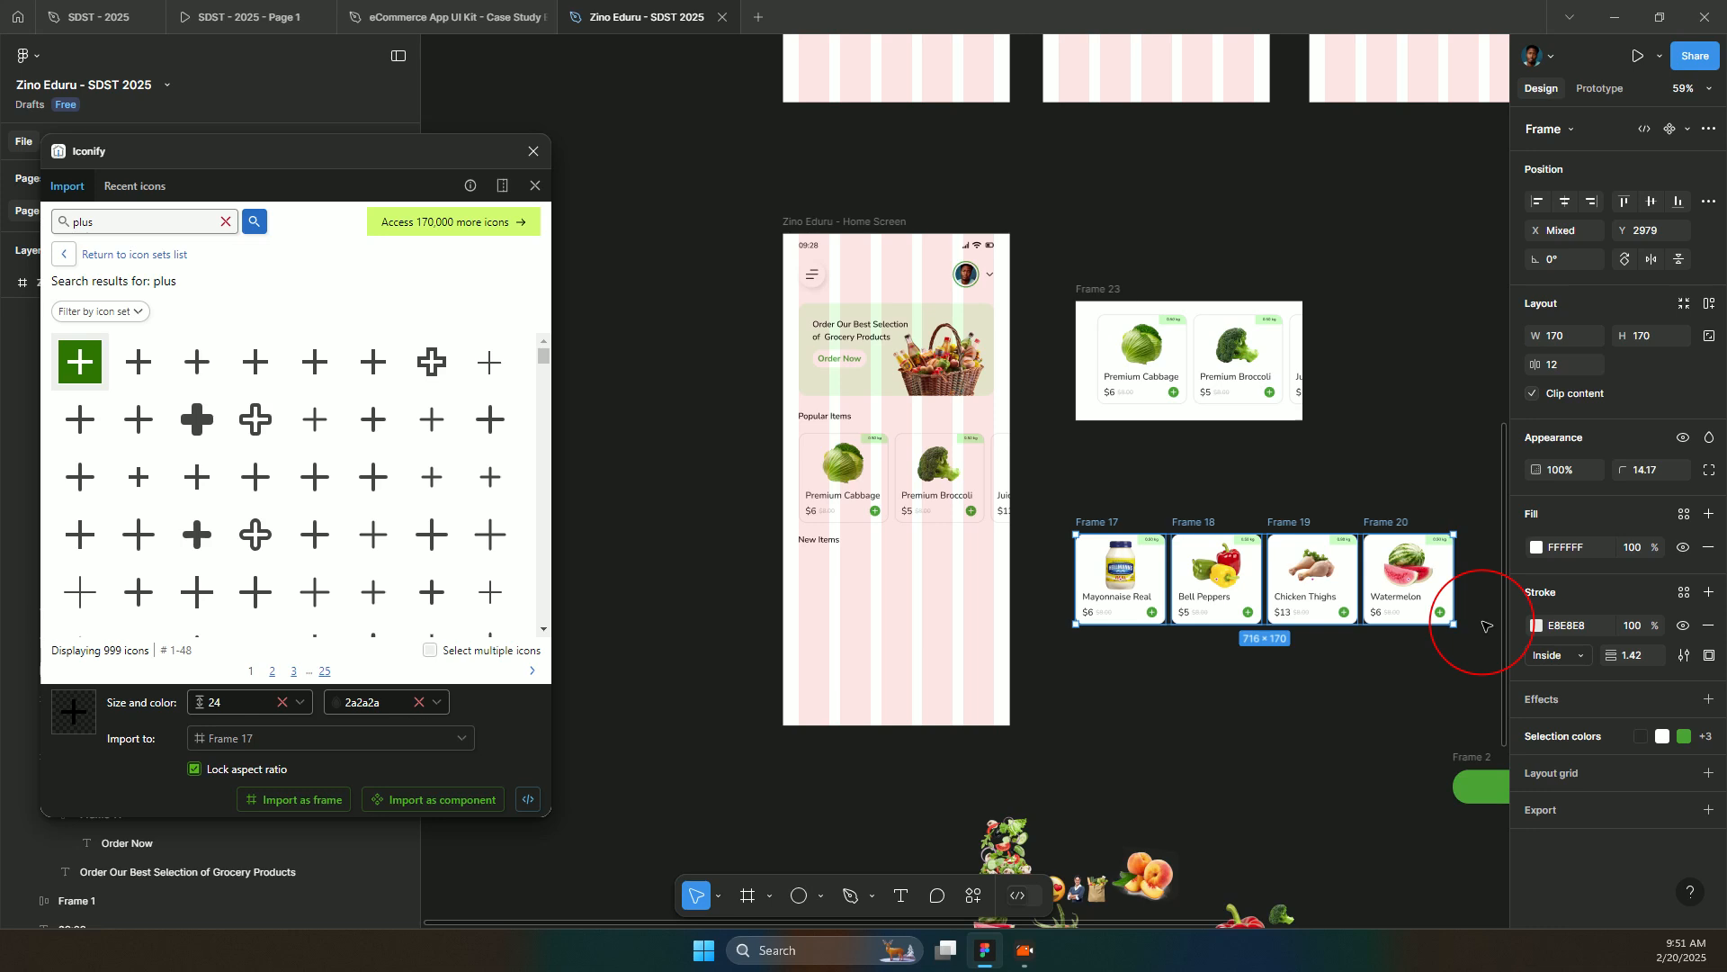
{"action": "key", "text": "shift+a"}
{"action": "left_click_drag", "start_coordinate": [1097, 527], "coordinate": [821, 543]}
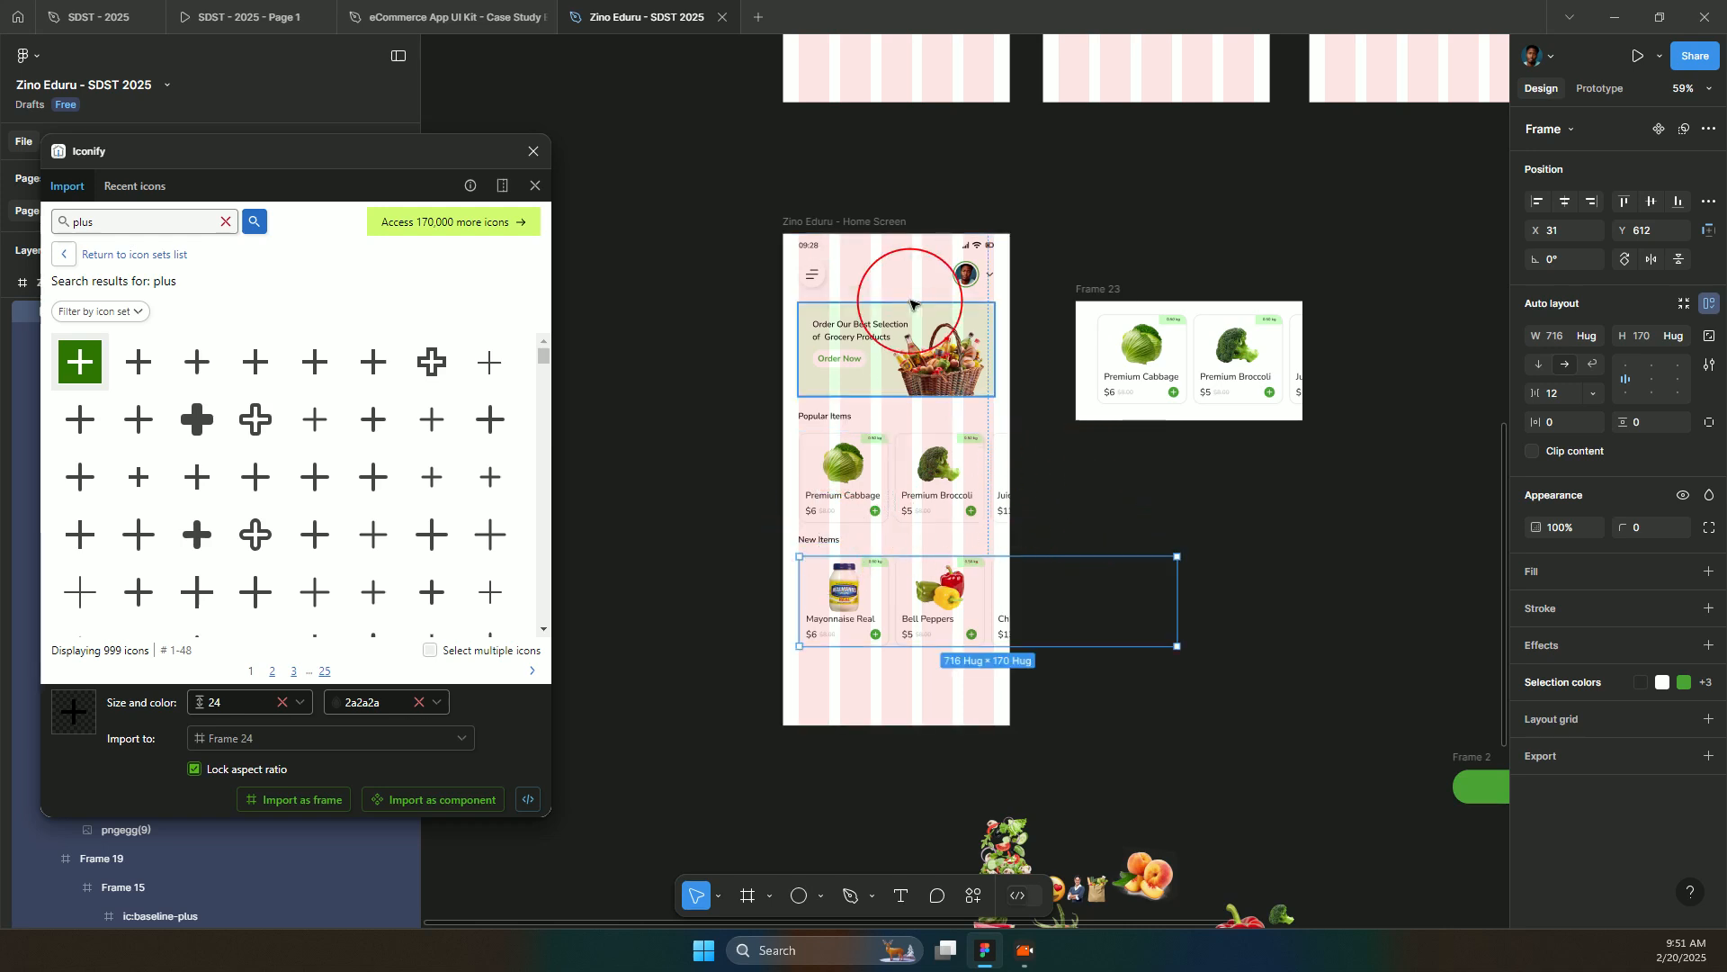
{"action": "left_click", "coordinate": [817, 222]}
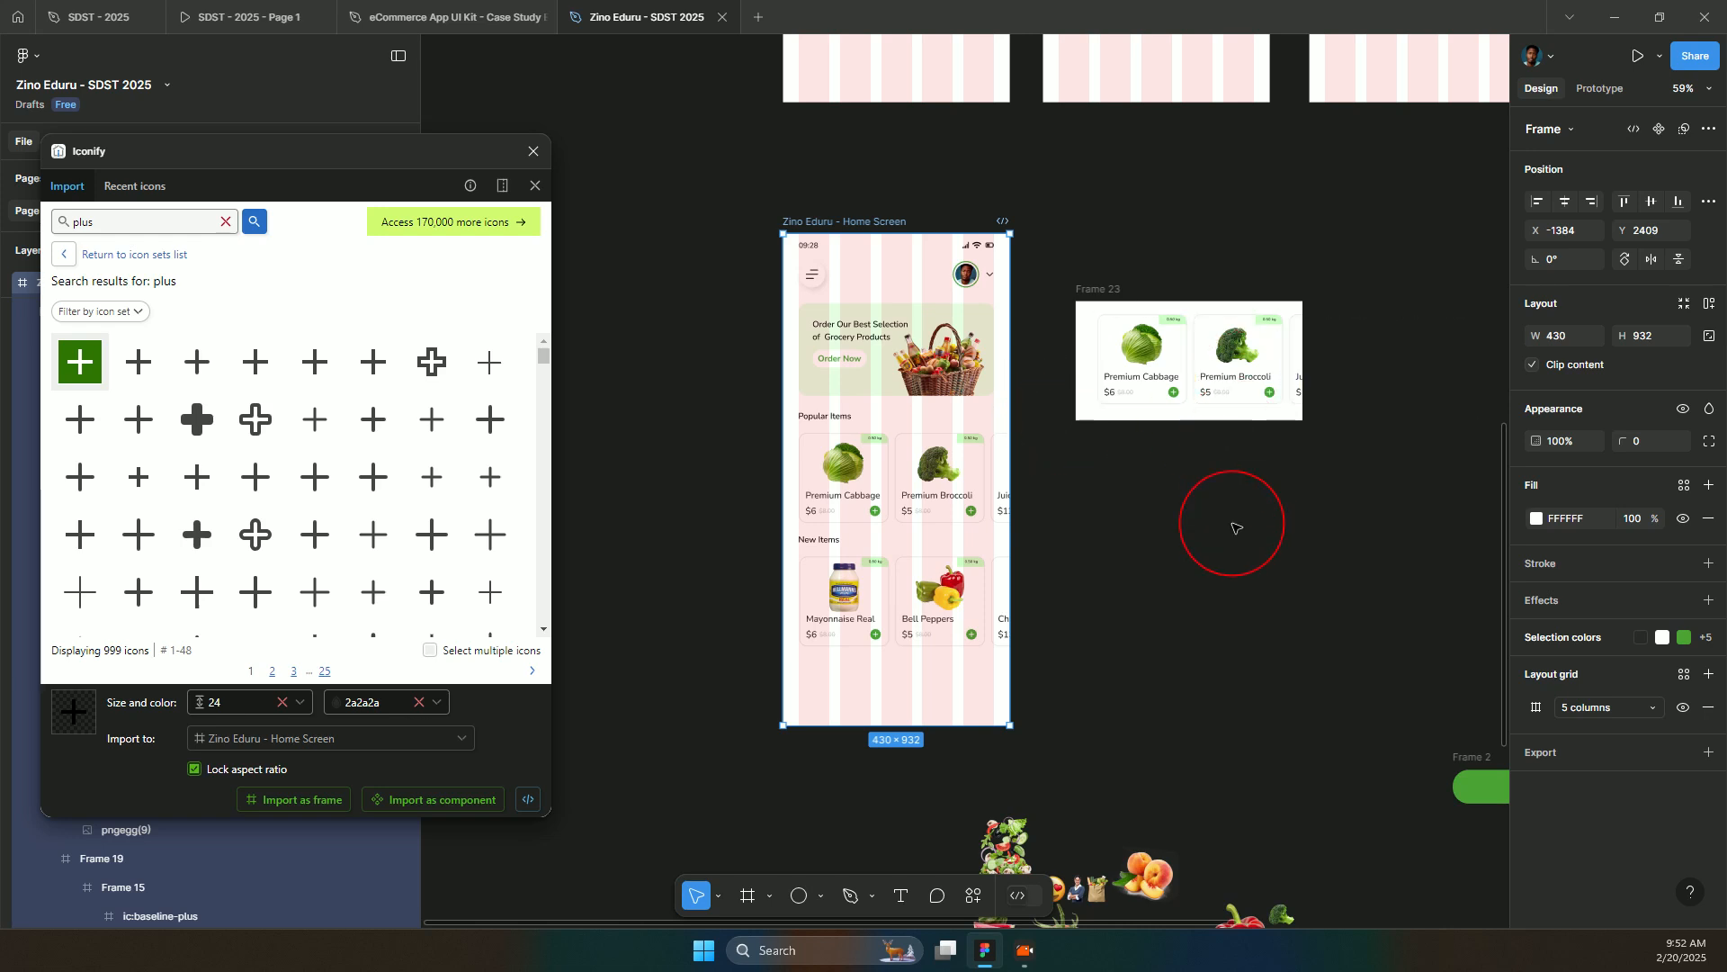
- Move the Iconify window clear of the layer list and select the first three Popular Items cards
{"action": "left_click", "coordinate": [879, 468]}
{"action": "left_click", "coordinate": [880, 469]}
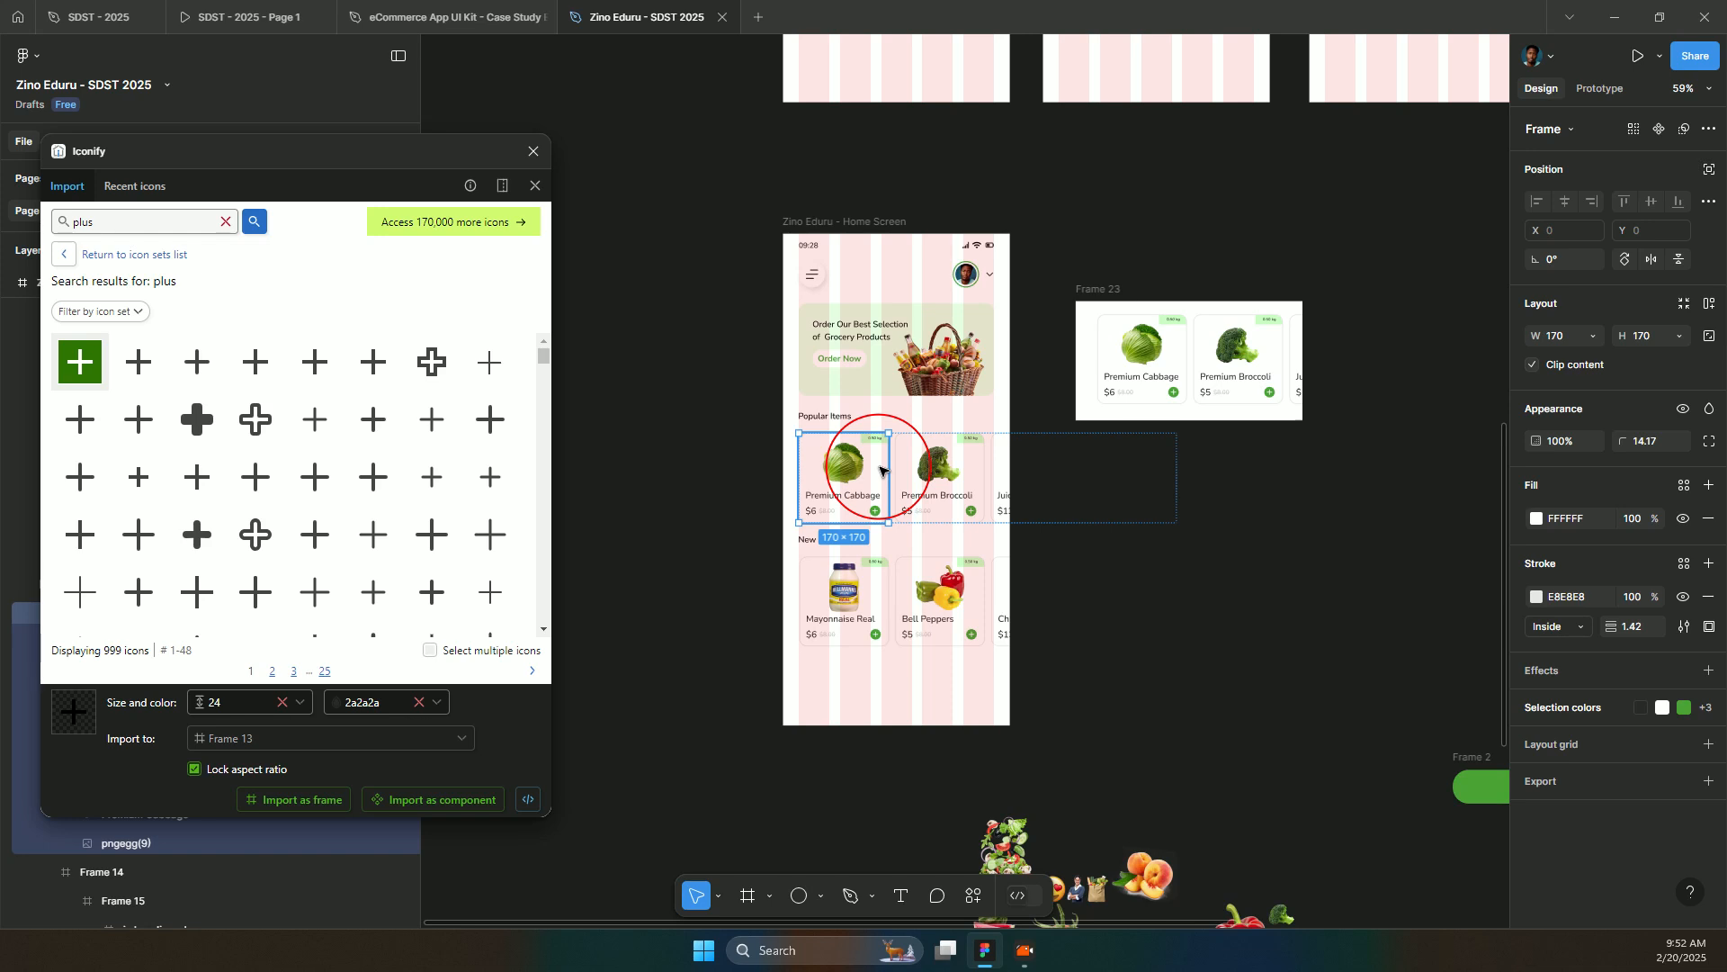
{"action": "left_click", "coordinate": [927, 467], "text": "shift"}
{"action": "left_click_drag", "start_coordinate": [340, 151], "coordinate": [533, 103]}
{"action": "left_click", "coordinate": [1006, 468], "text": "shift"}
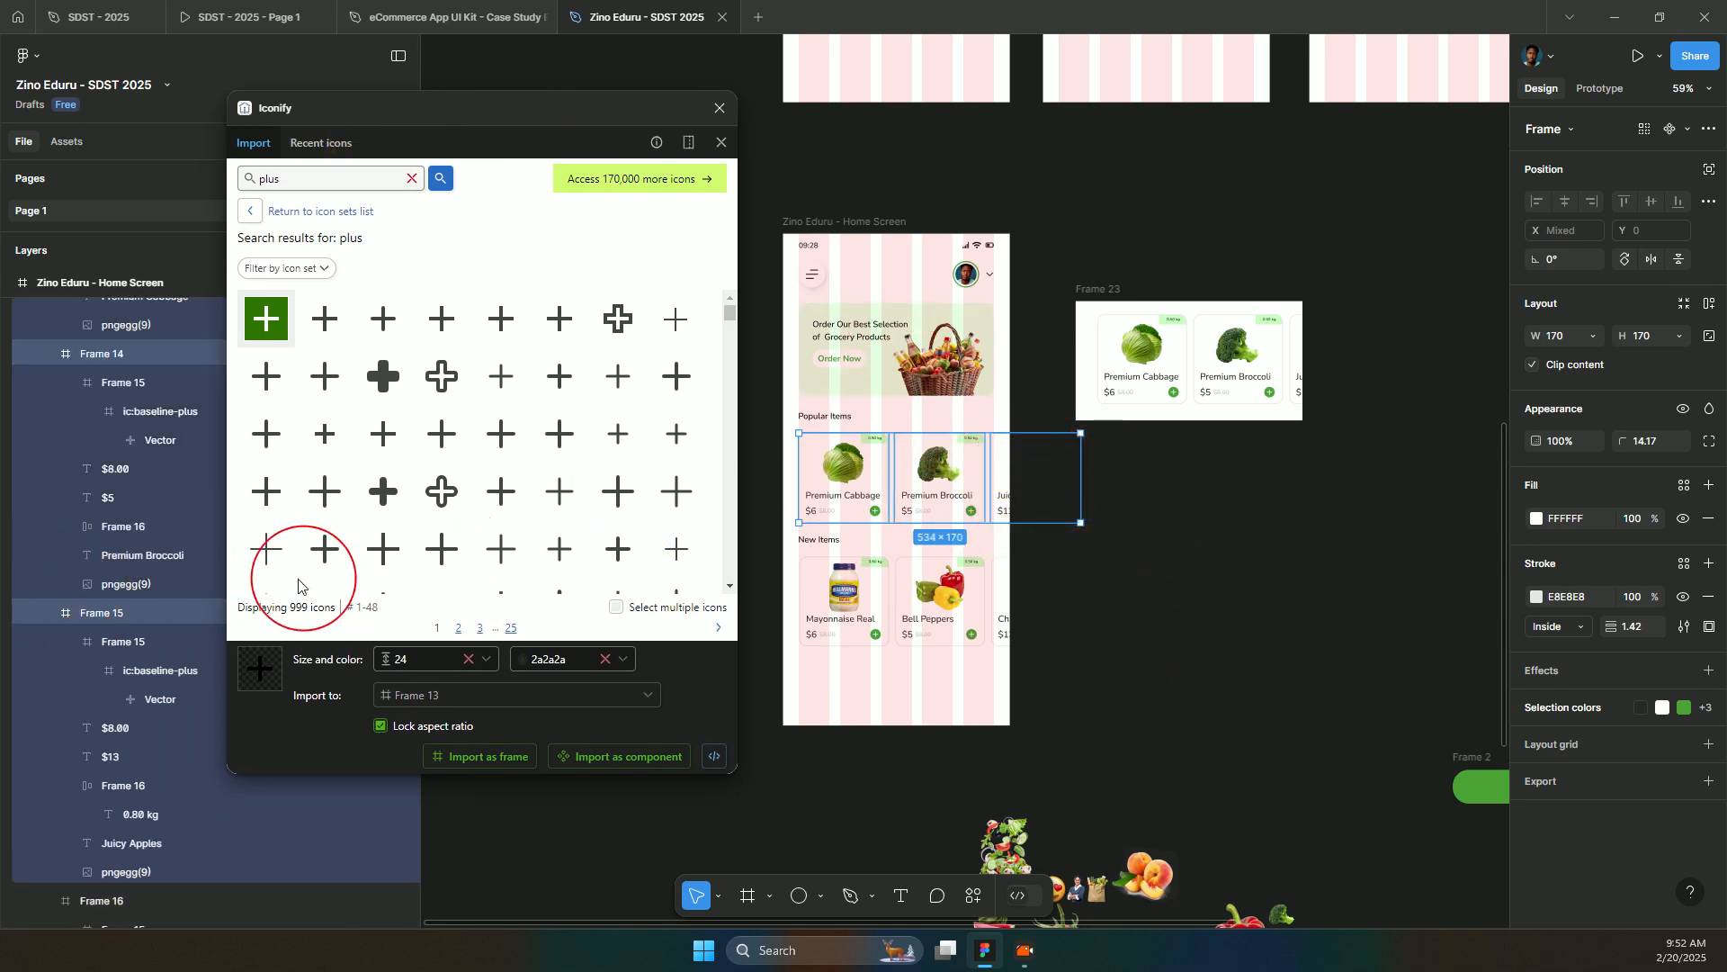
{"action": "scroll", "coordinate": [208, 592], "scroll_direction": "down", "scroll_amount": 5}
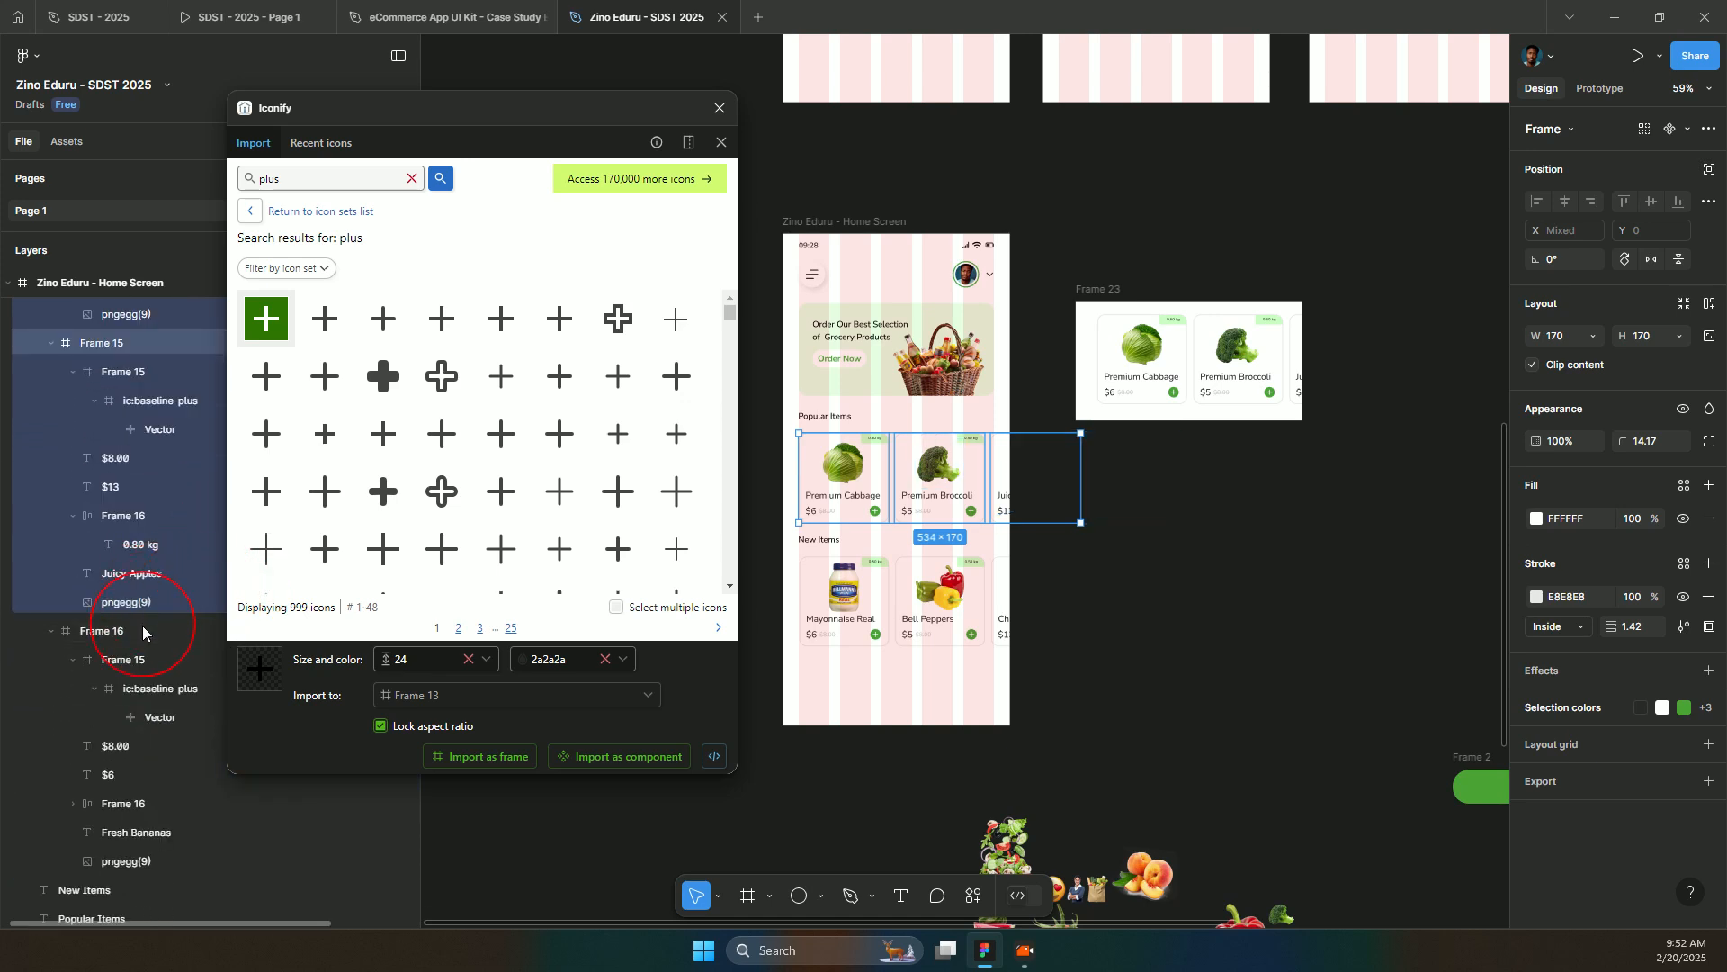
{"action": "left_click", "coordinate": [142, 633]}
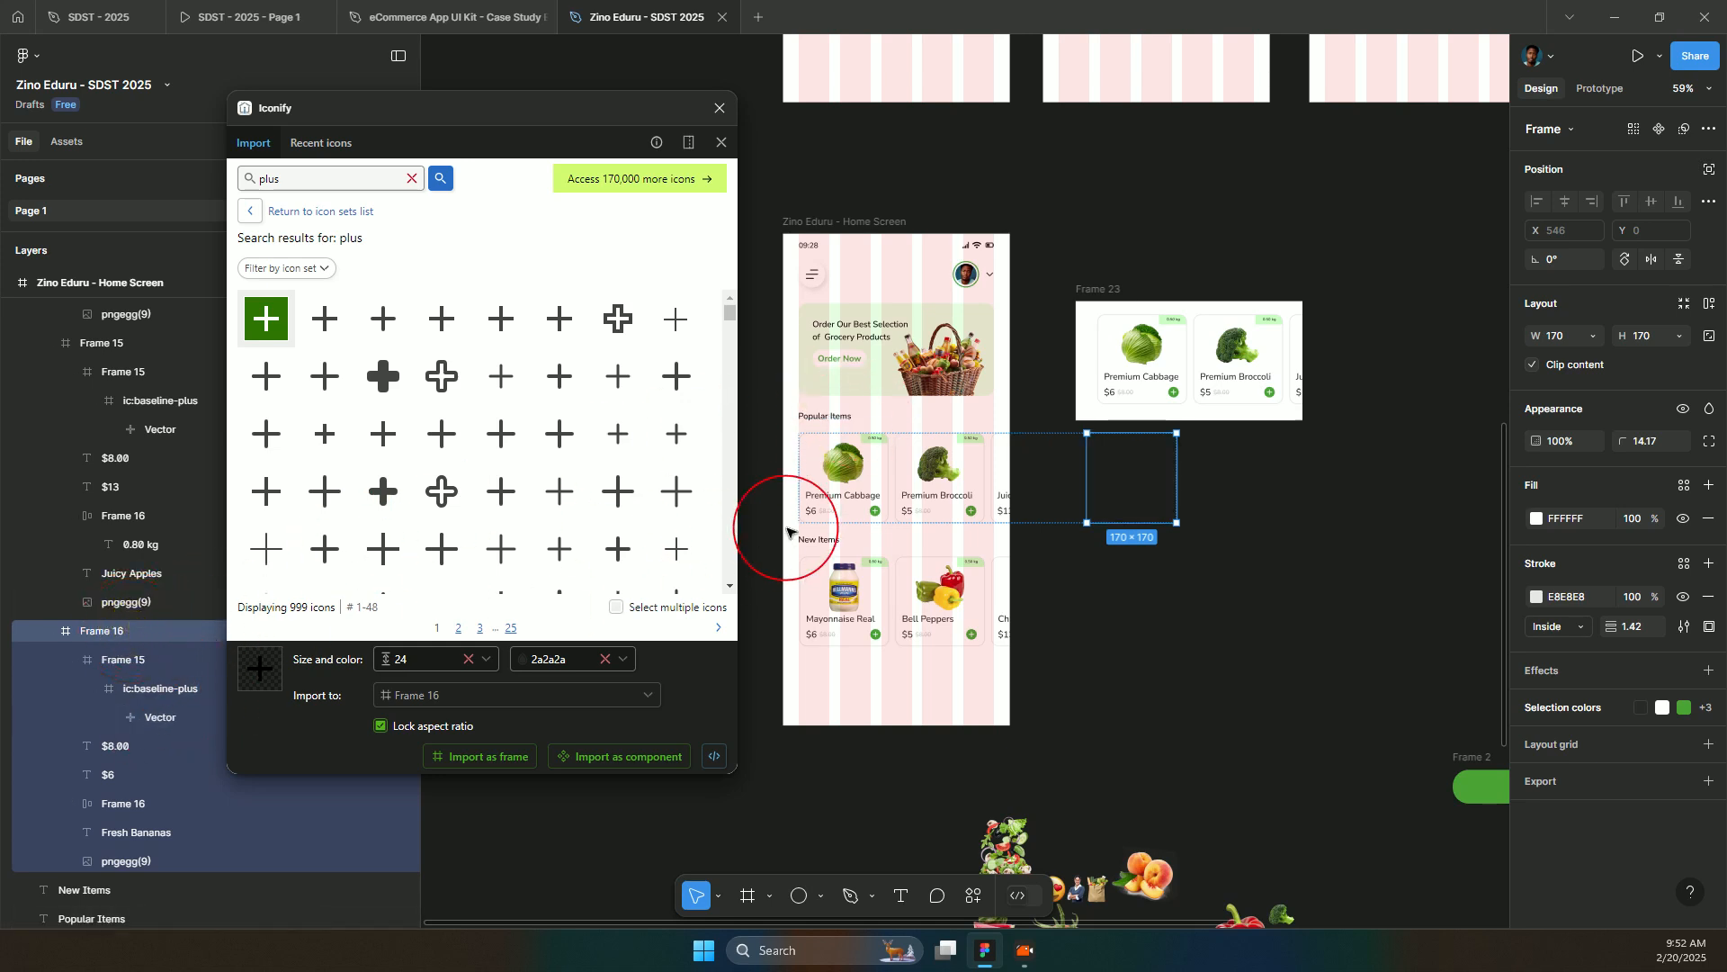
{"action": "left_click", "coordinate": [995, 482], "text": "shift"}
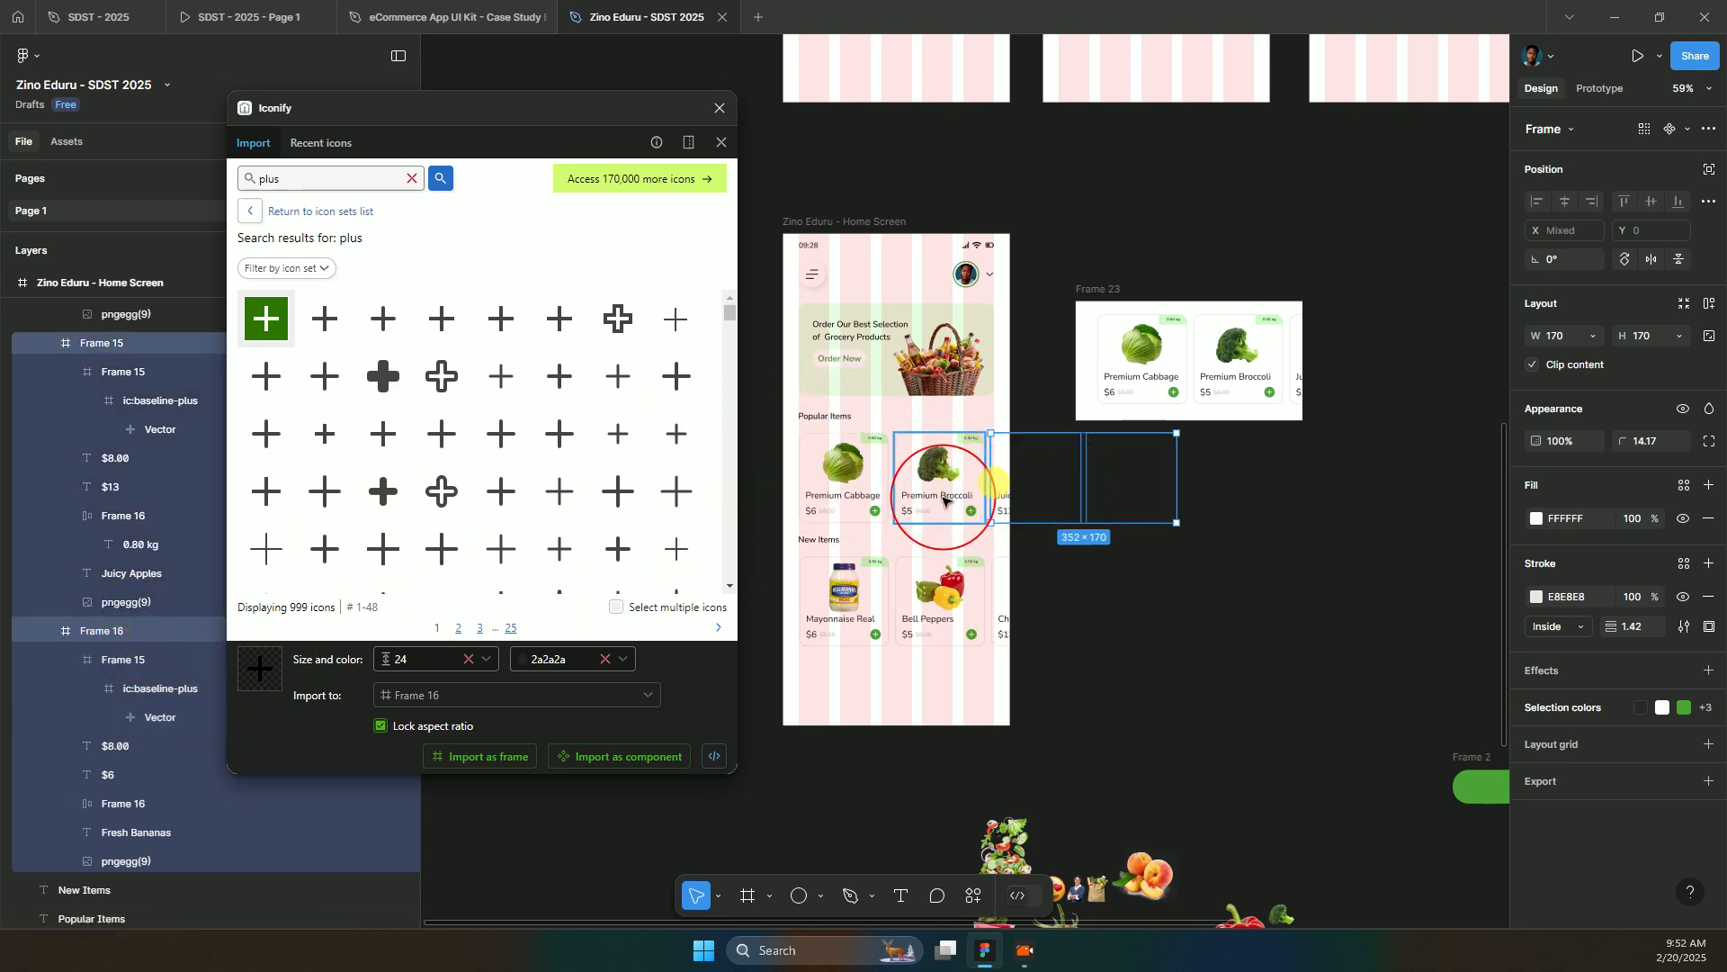
{"action": "left_click", "coordinate": [845, 468], "text": "shift"}
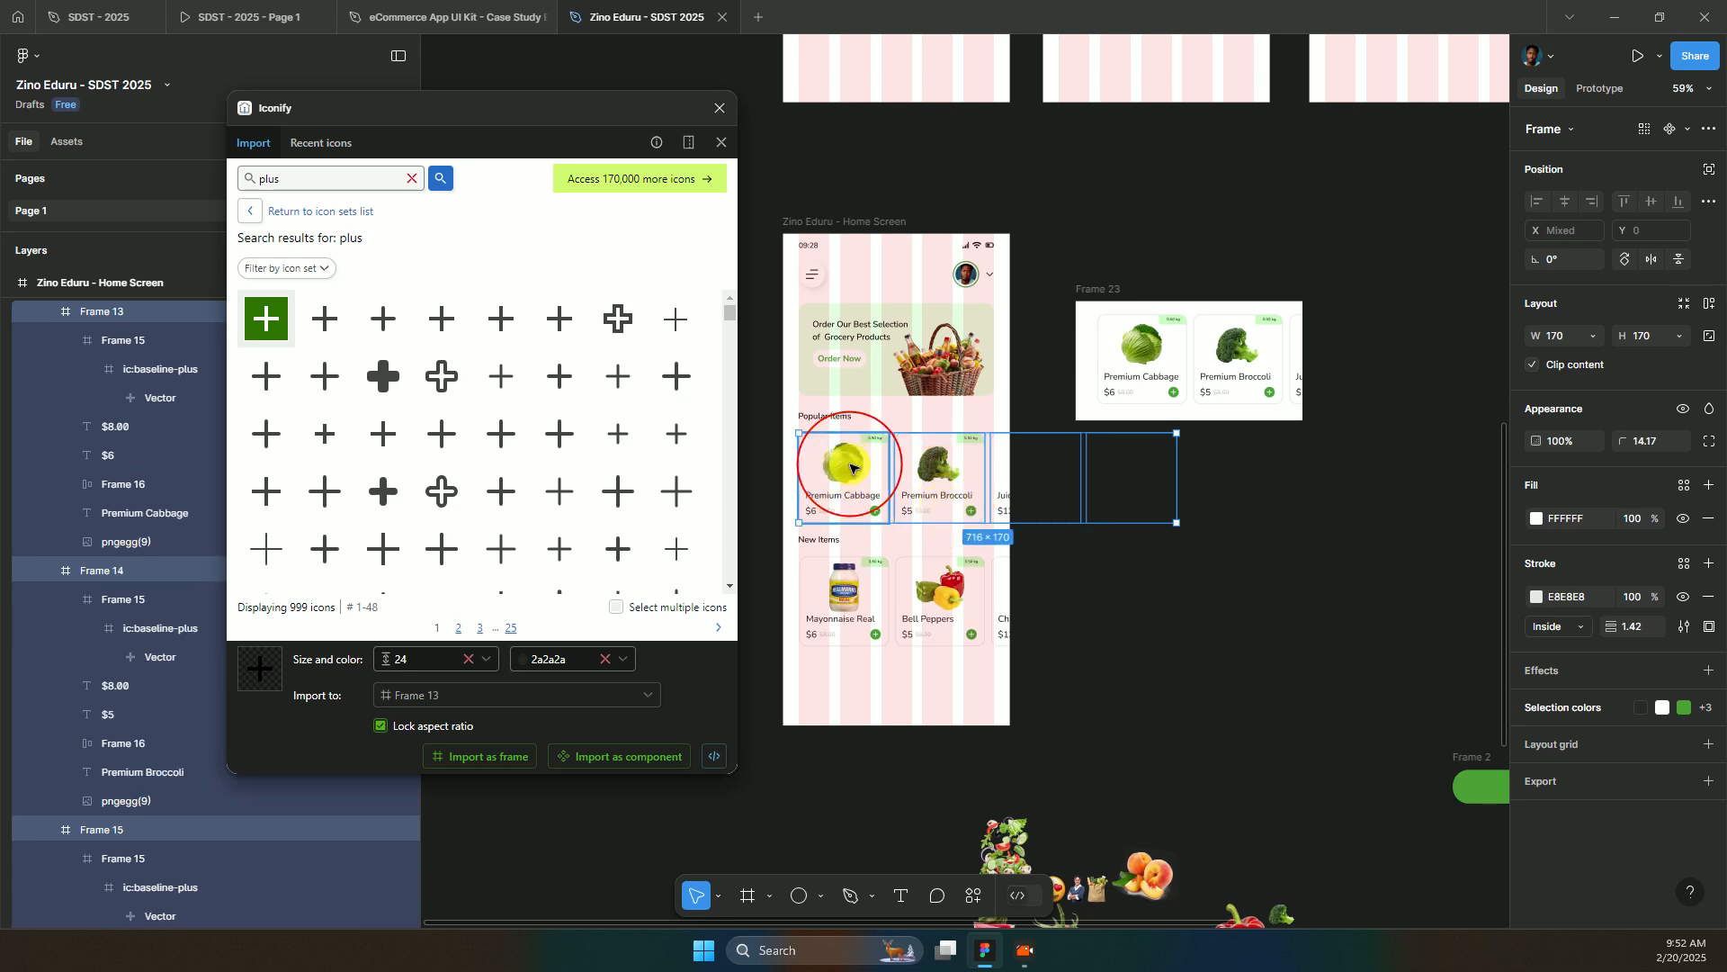
{"action": "left_click", "coordinate": [131, 828]}
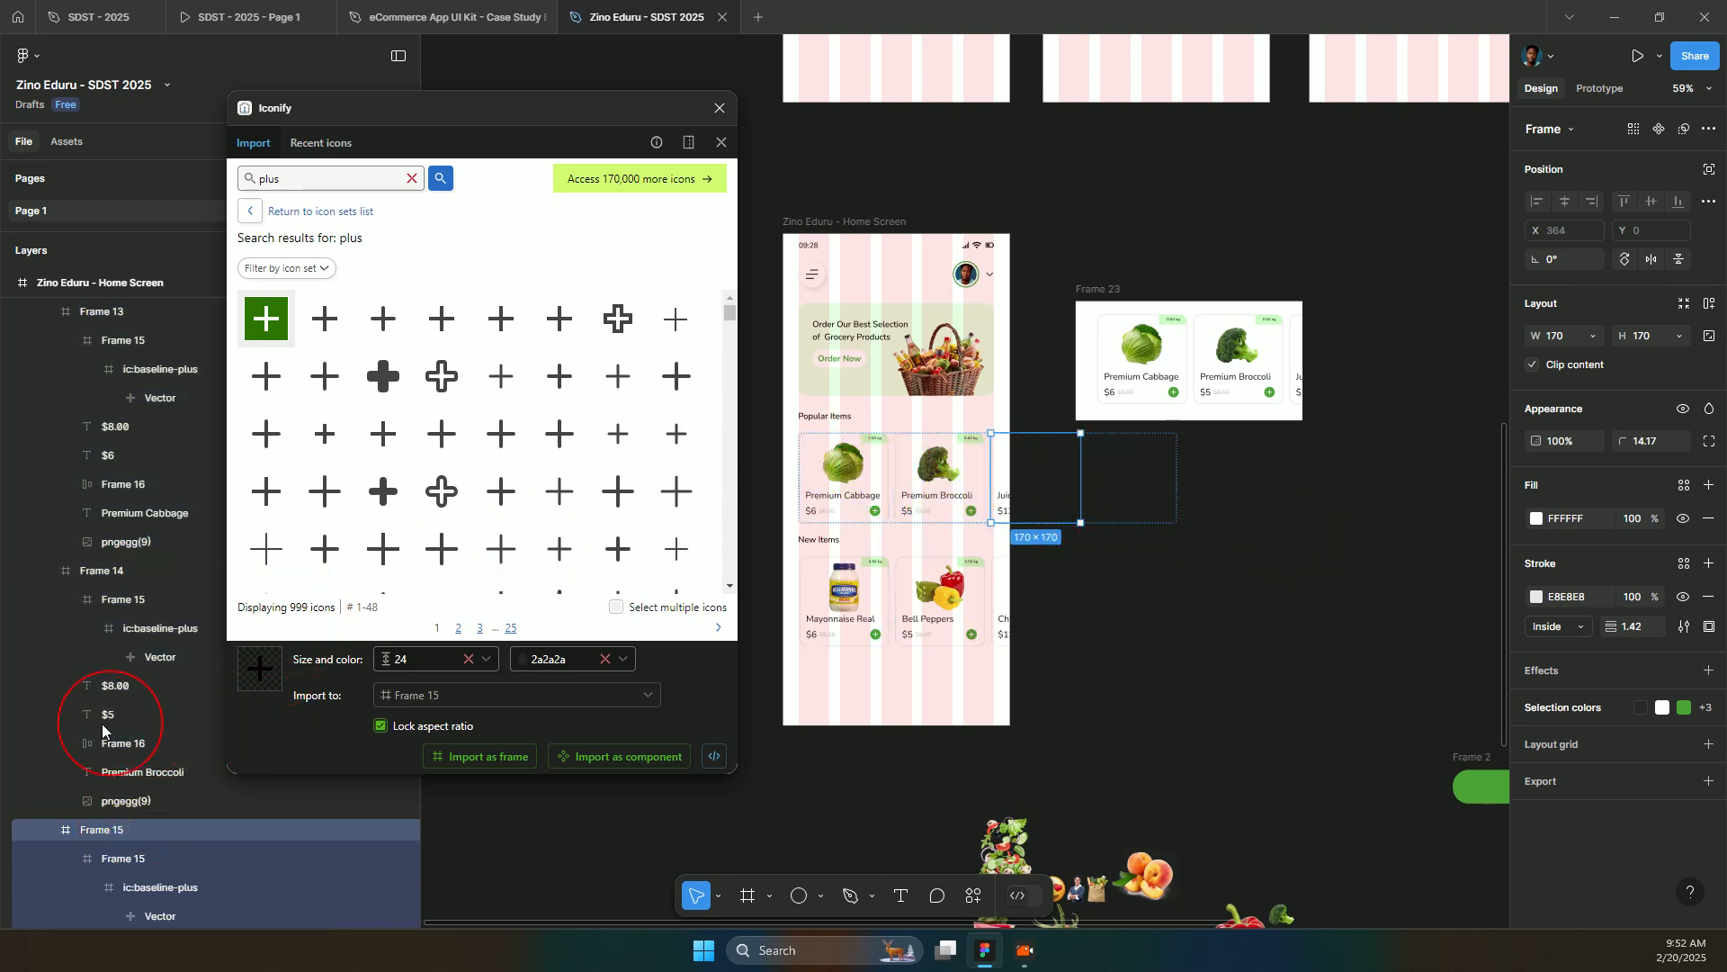
- Select all four Popular Items cards, including the hidden Fresh Bananas card, and add a drop shadow effect to them
{"action": "scroll", "coordinate": [74, 733], "scroll_direction": "down", "scroll_amount": 4}
{"action": "scroll", "coordinate": [75, 733], "scroll_direction": "down", "scroll_amount": 2}
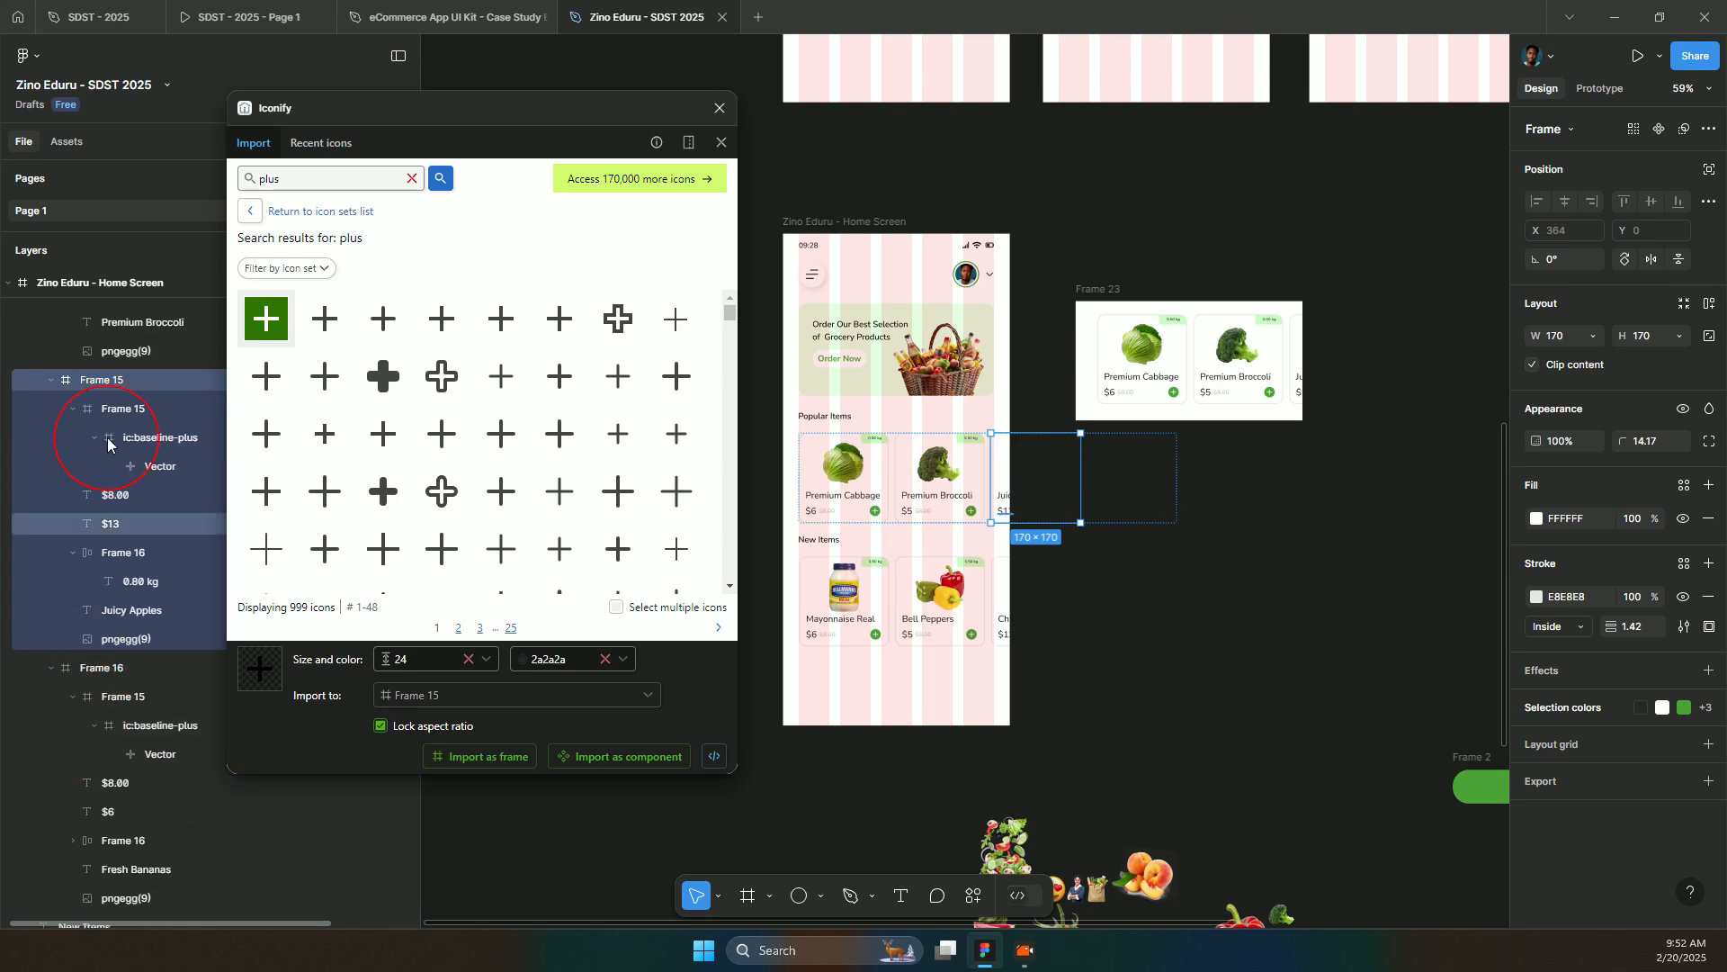
{"action": "left_click", "coordinate": [133, 669]}
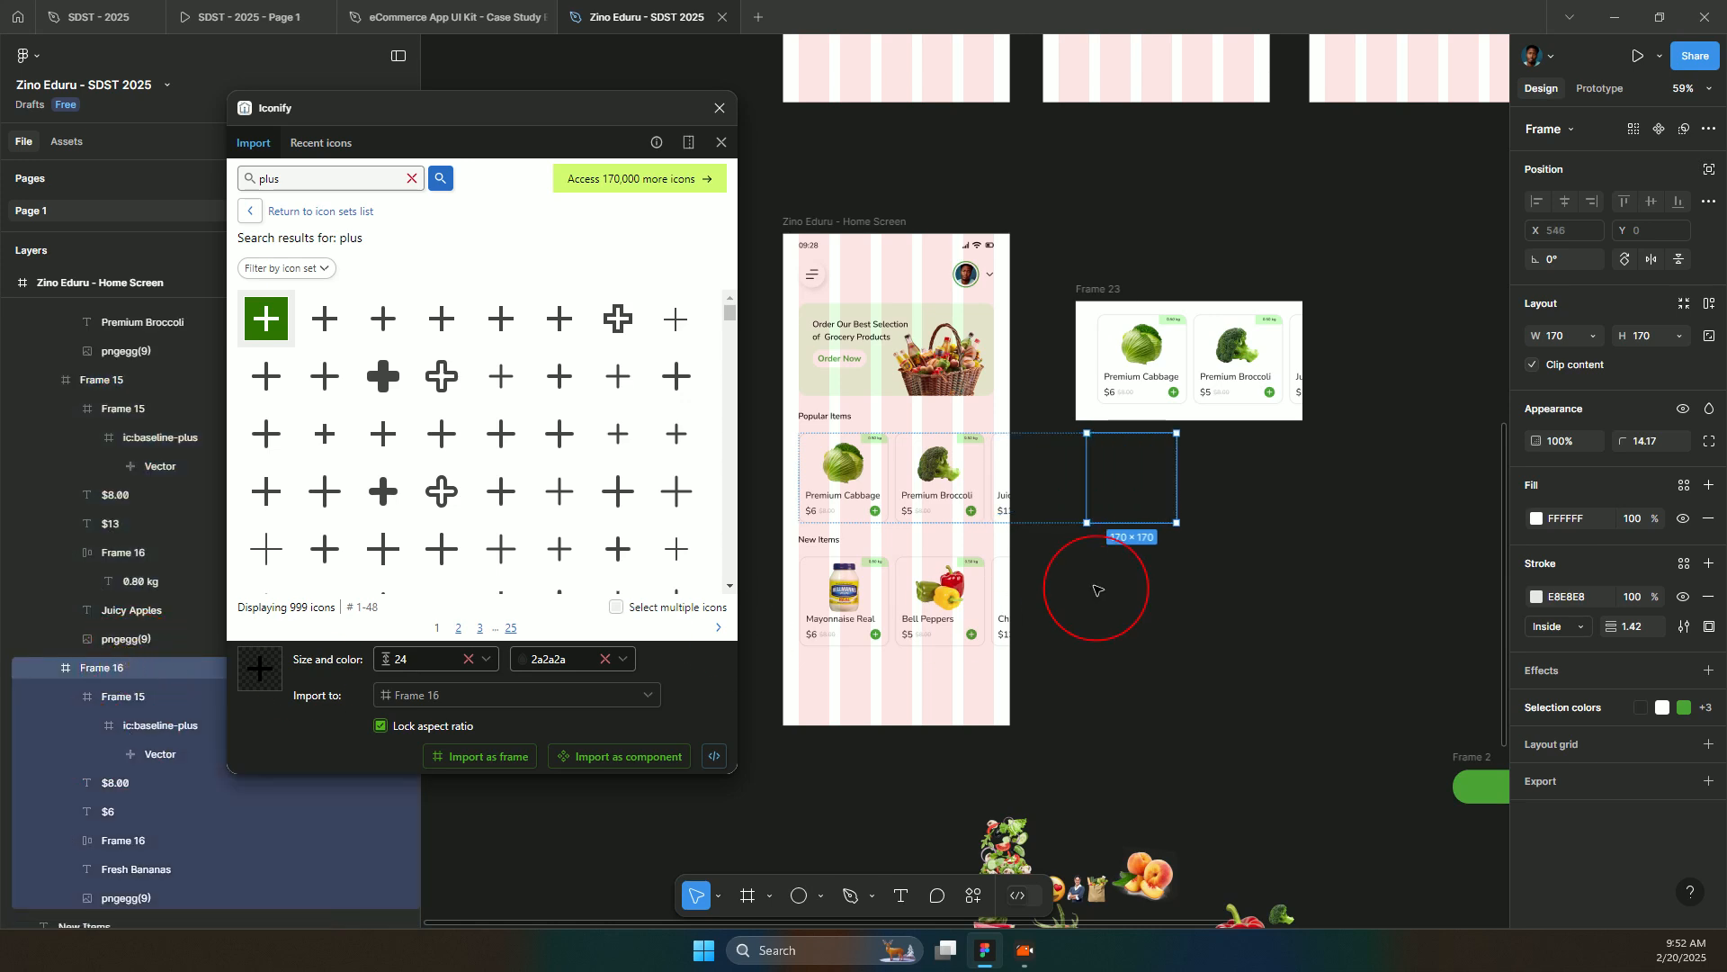
{"action": "left_click", "coordinate": [998, 466], "text": "shift"}
{"action": "left_click", "coordinate": [954, 464], "text": "shift"}
{"action": "left_click", "coordinate": [875, 486], "text": "shift"}
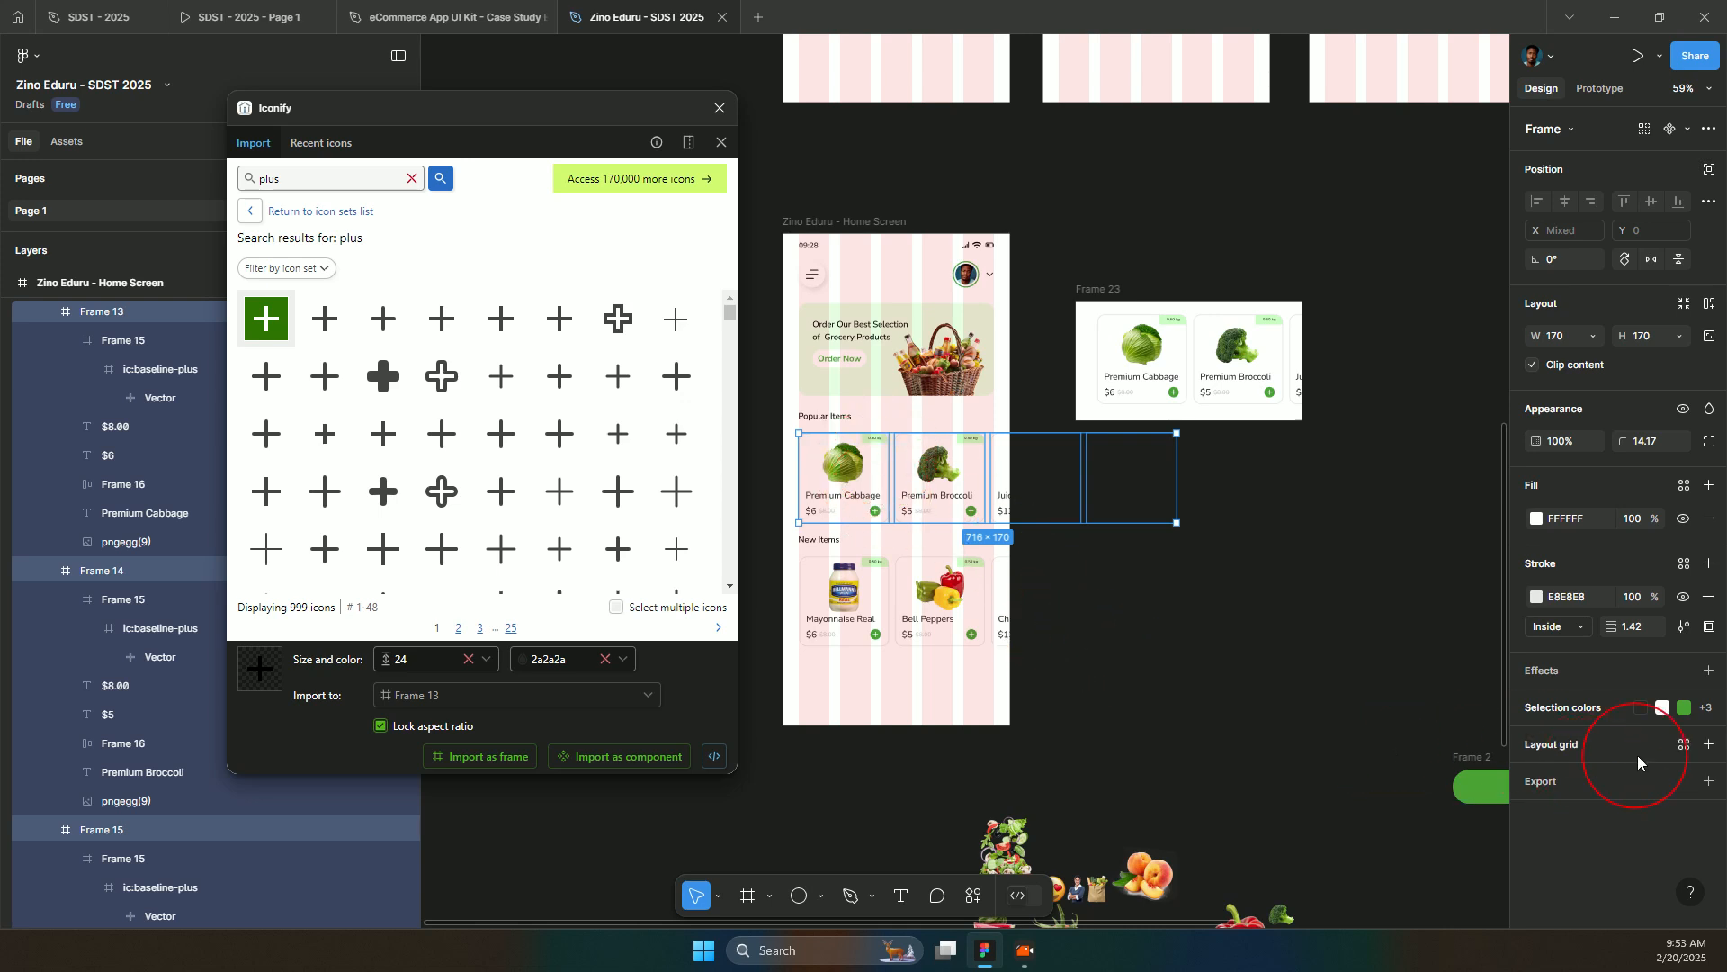
{"action": "left_click", "coordinate": [1711, 675]}
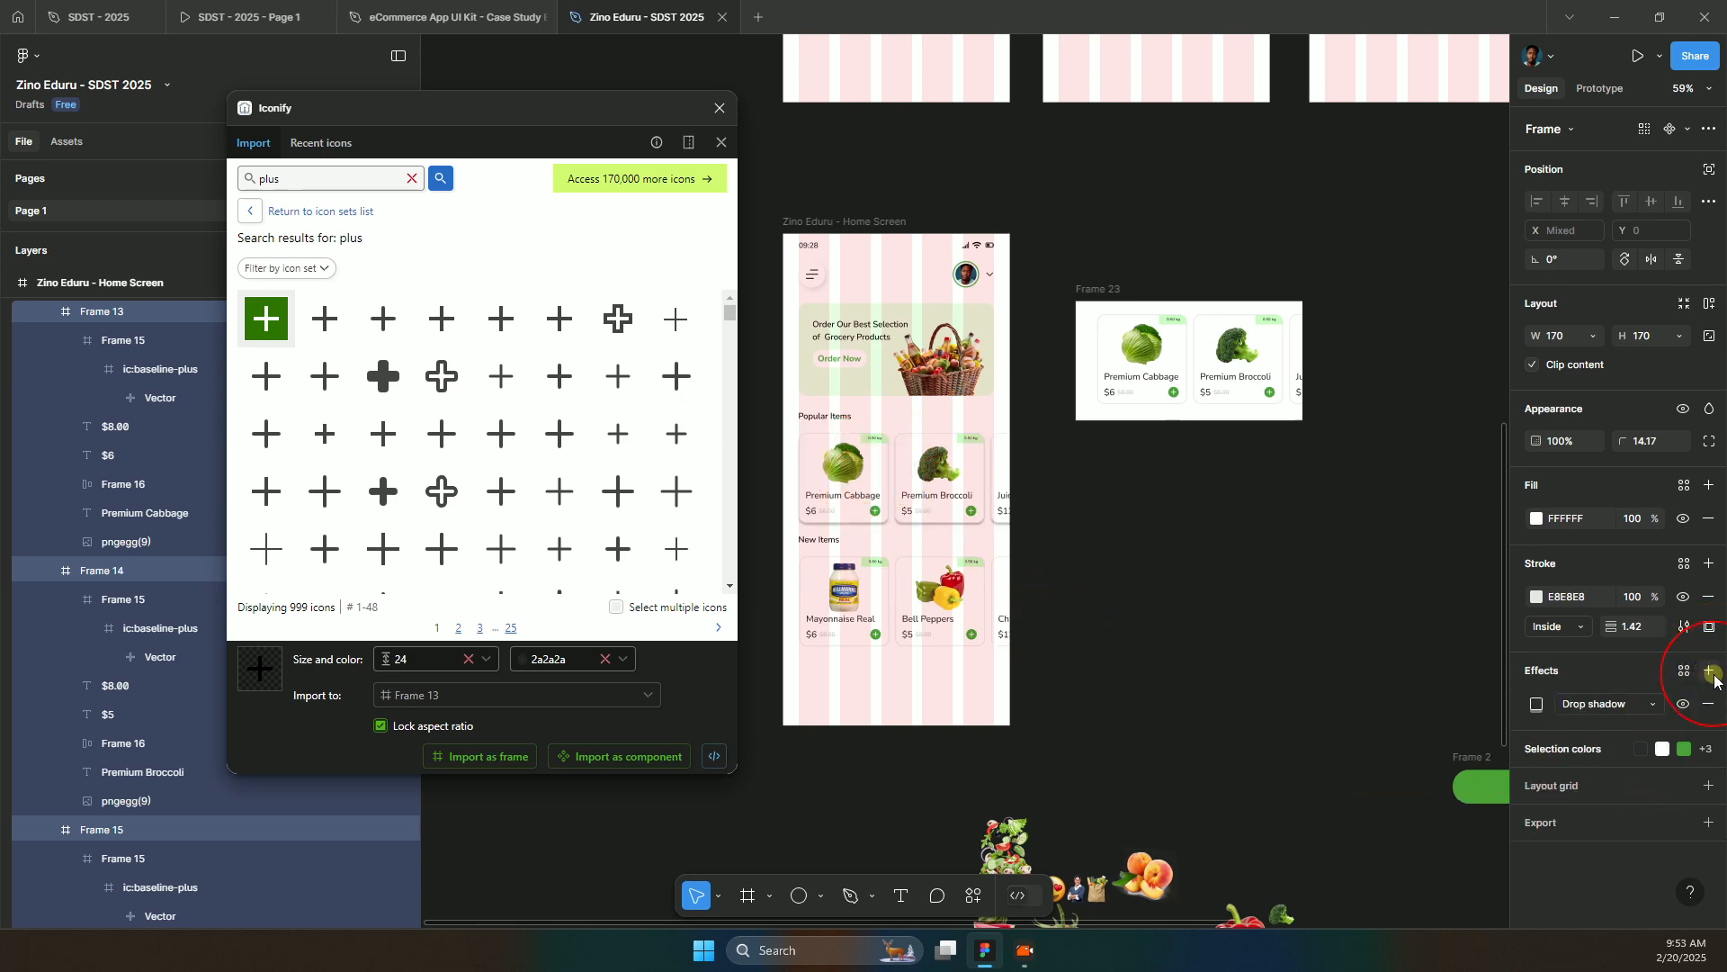
- Set the Popular Items cards' drop shadow to X 1, blur 5 and 10% opacity
{"action": "left_click", "coordinate": [1537, 705]}
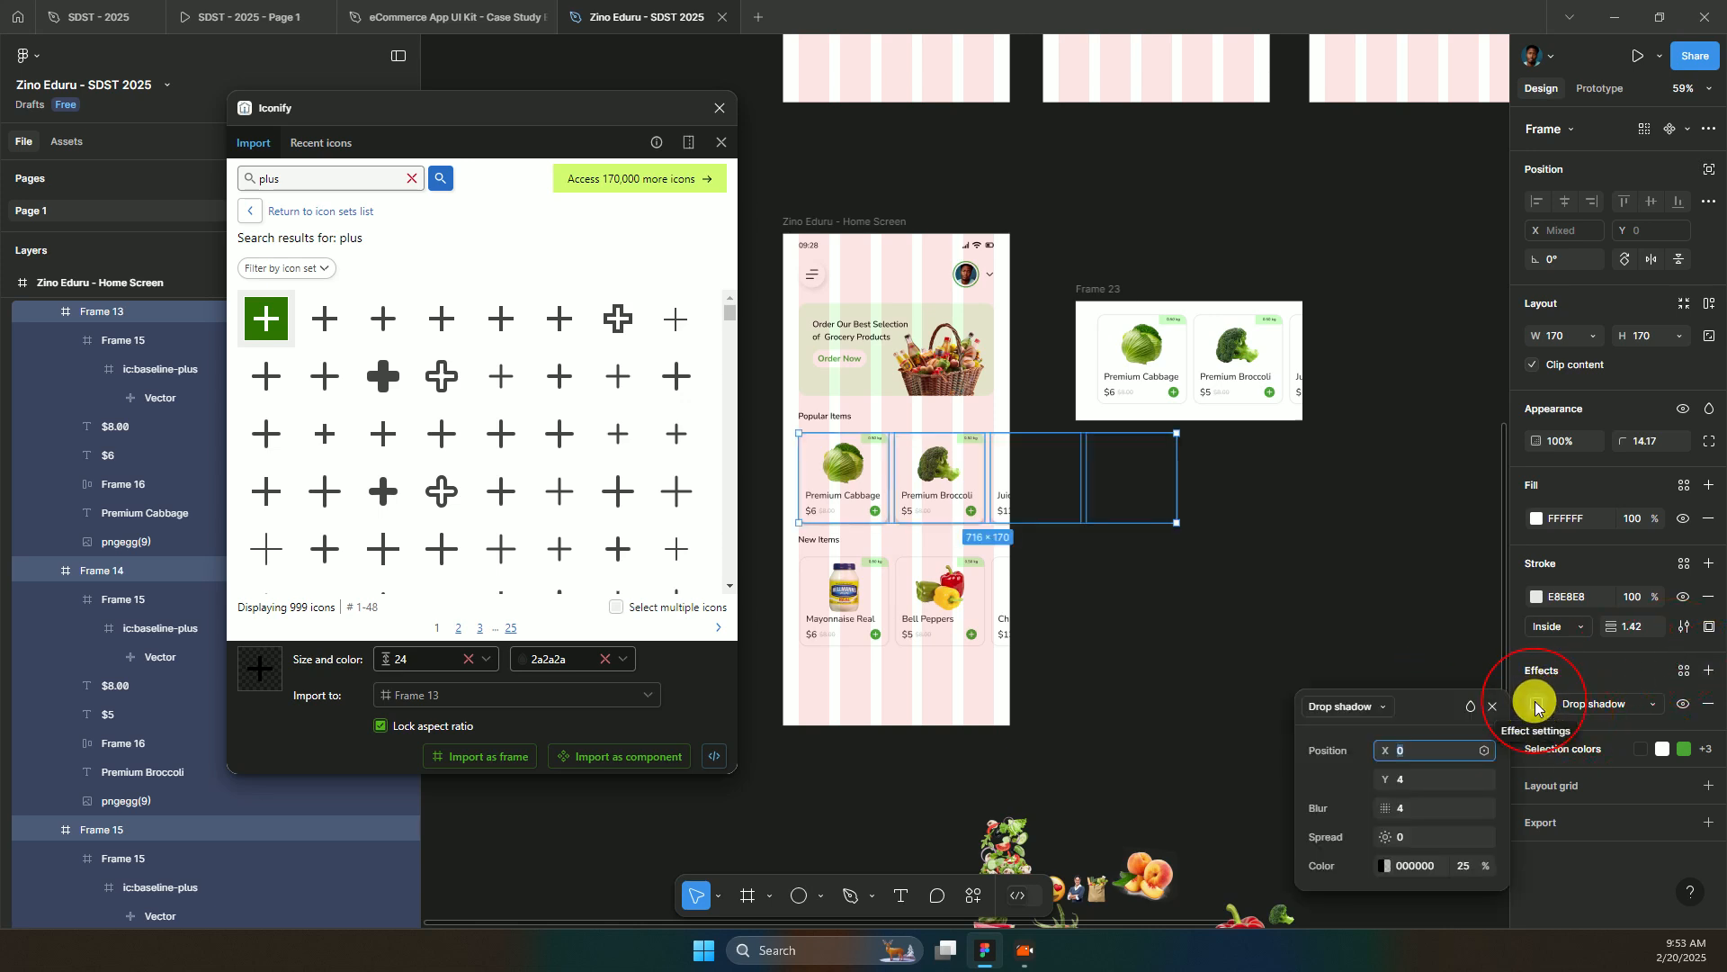
{"action": "left_click_drag", "start_coordinate": [1413, 717], "coordinate": [1376, 529]}
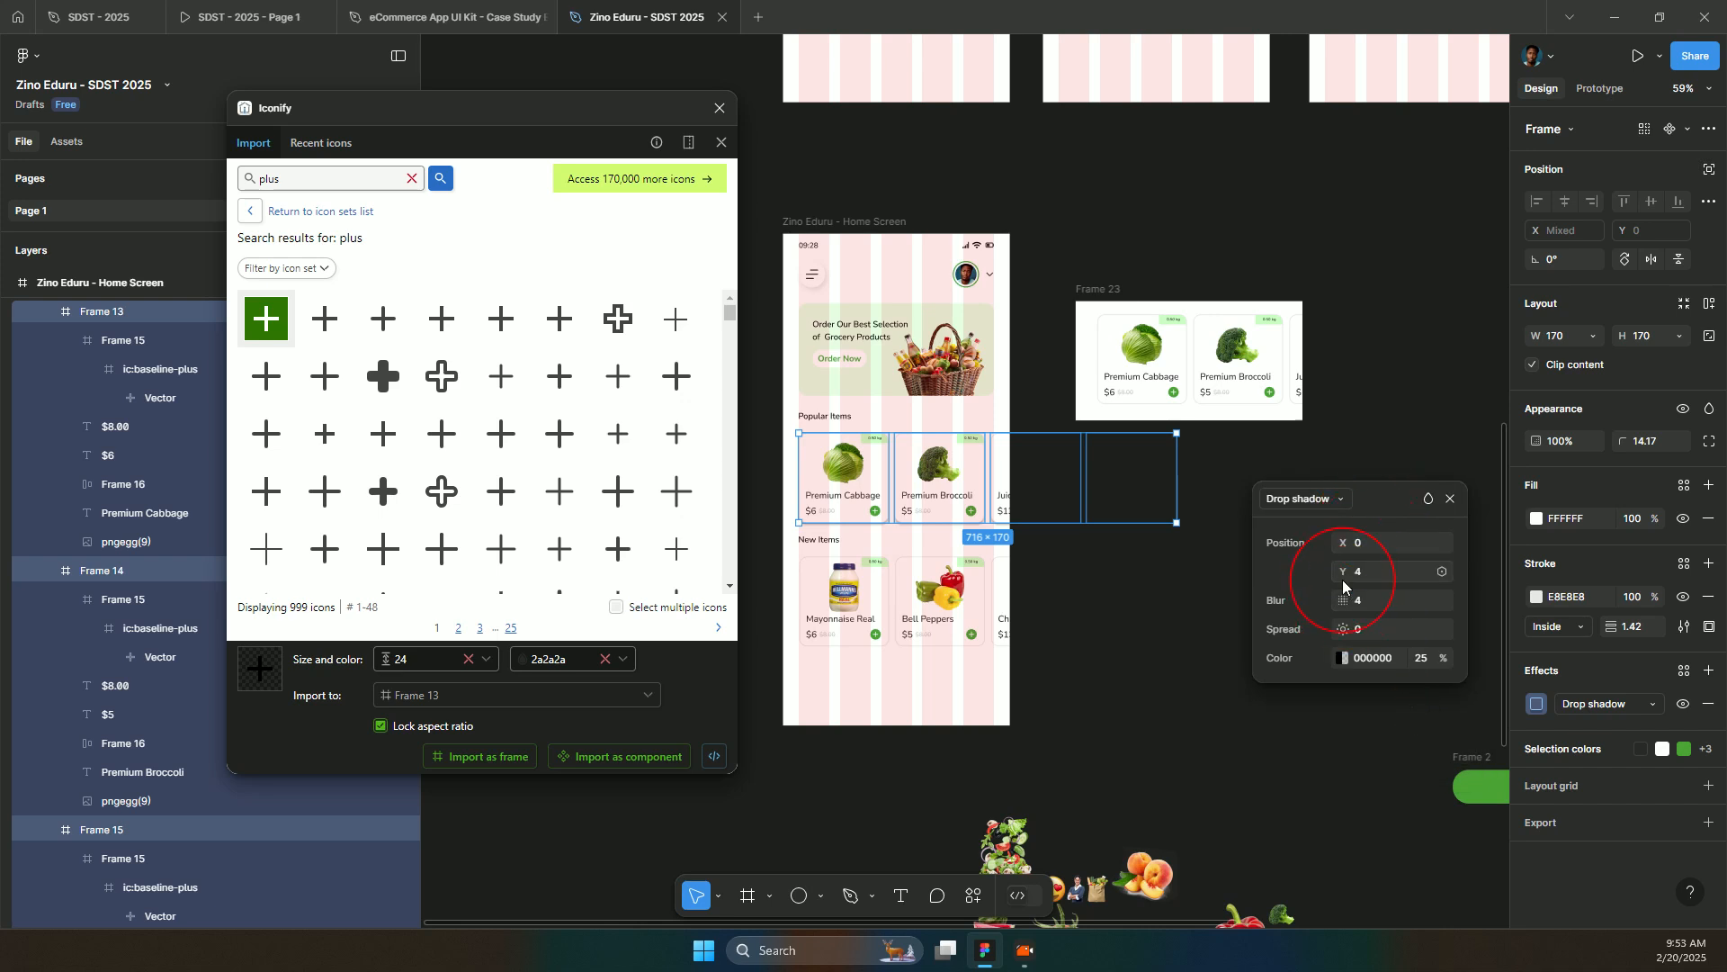
{"action": "left_click_drag", "start_coordinate": [1346, 543], "coordinate": [1355, 600]}
{"action": "left_click", "coordinate": [1348, 659]}
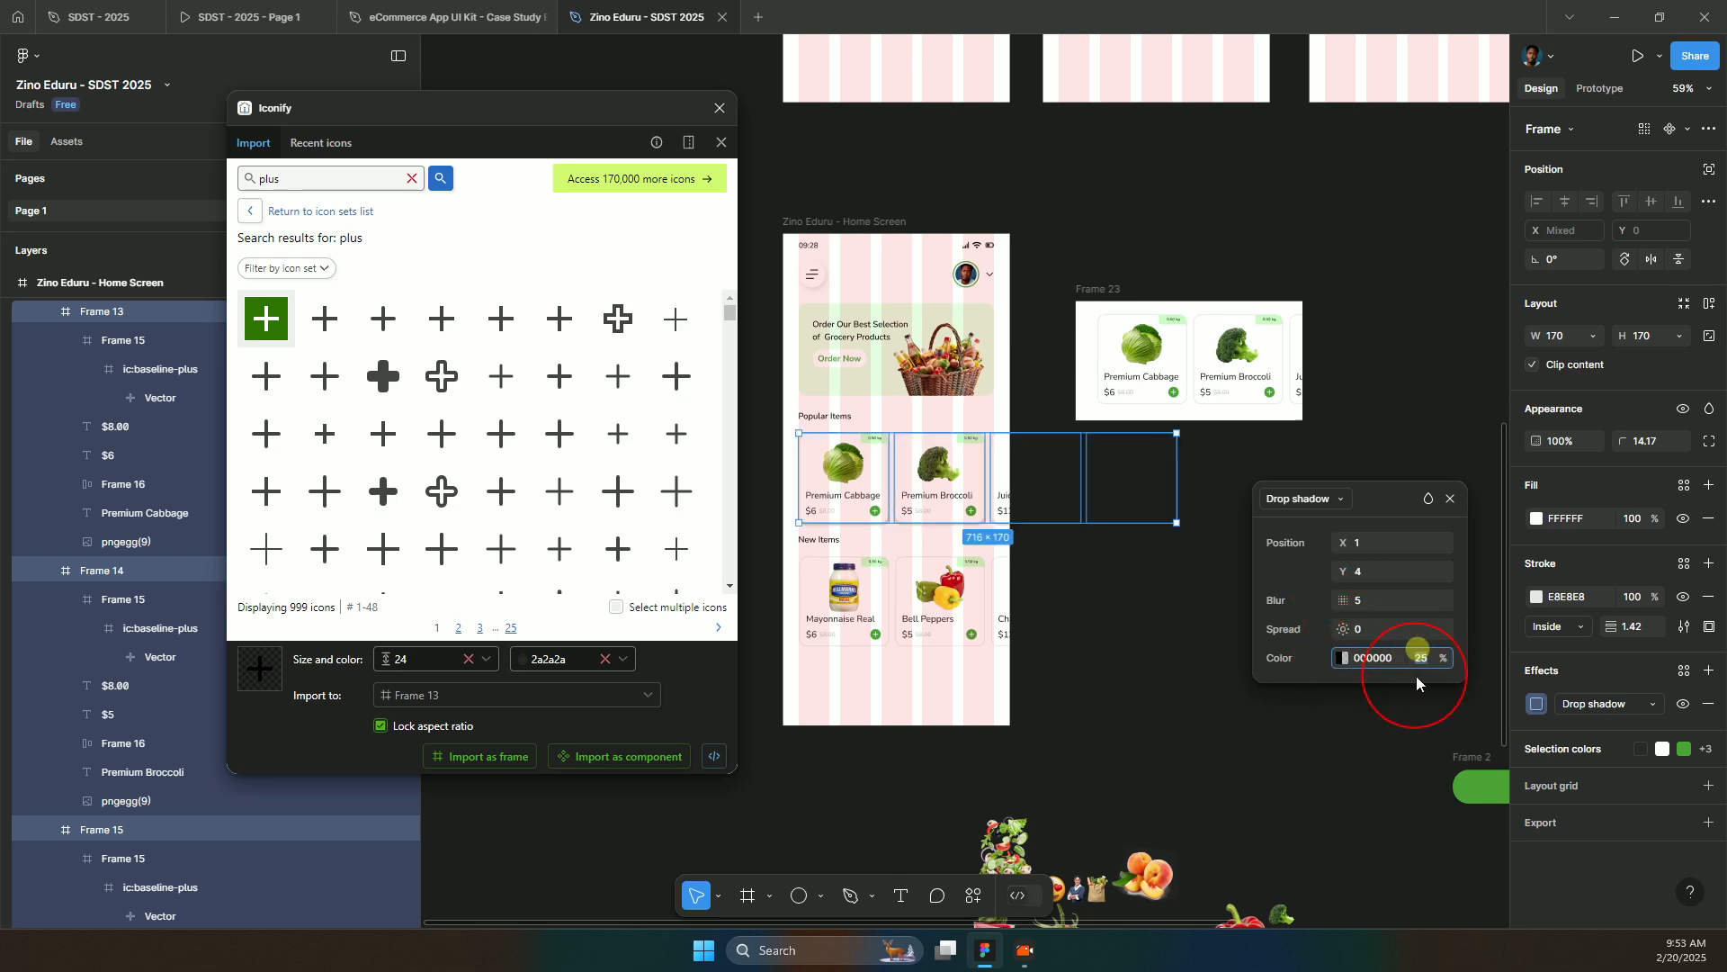
{"action": "type", "text": "10"}
{"action": "key", "text": "Return"}
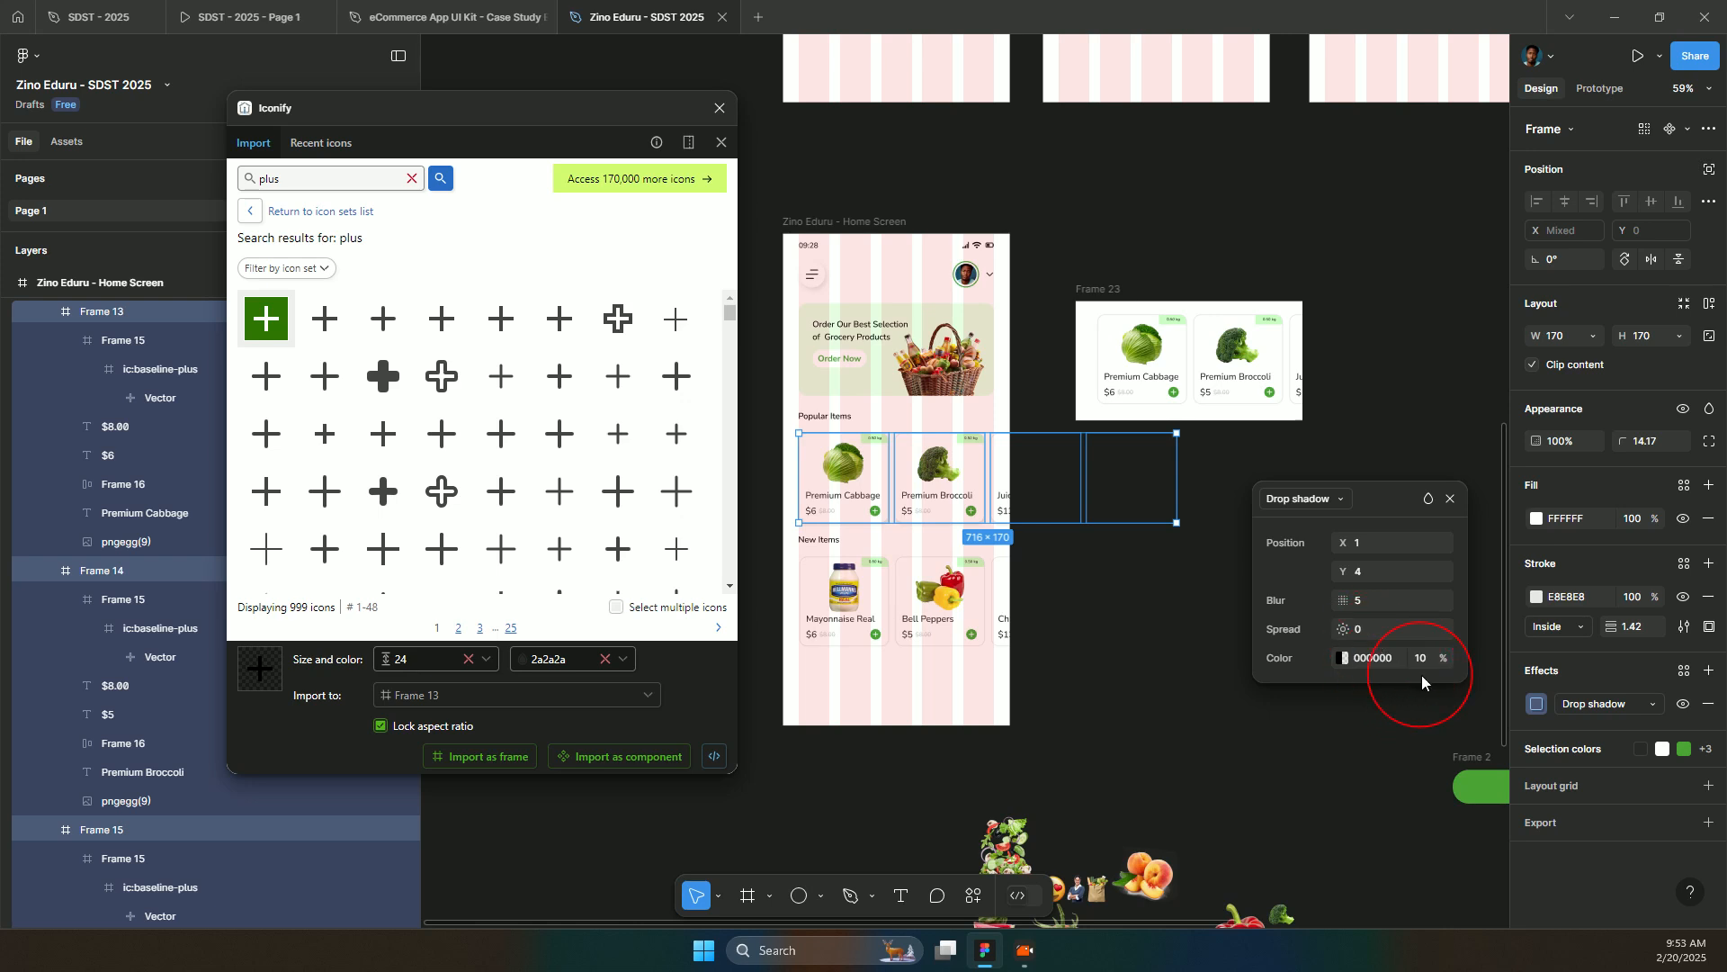
- Change the cards' drop shadow to 7% opacity with an offset of X 3 and Y 5
{"action": "left_click", "coordinate": [1427, 666]}
{"action": "type", "text": "7"}
{"action": "key", "text": "Return"}
{"action": "left_click", "coordinate": [1347, 541]}
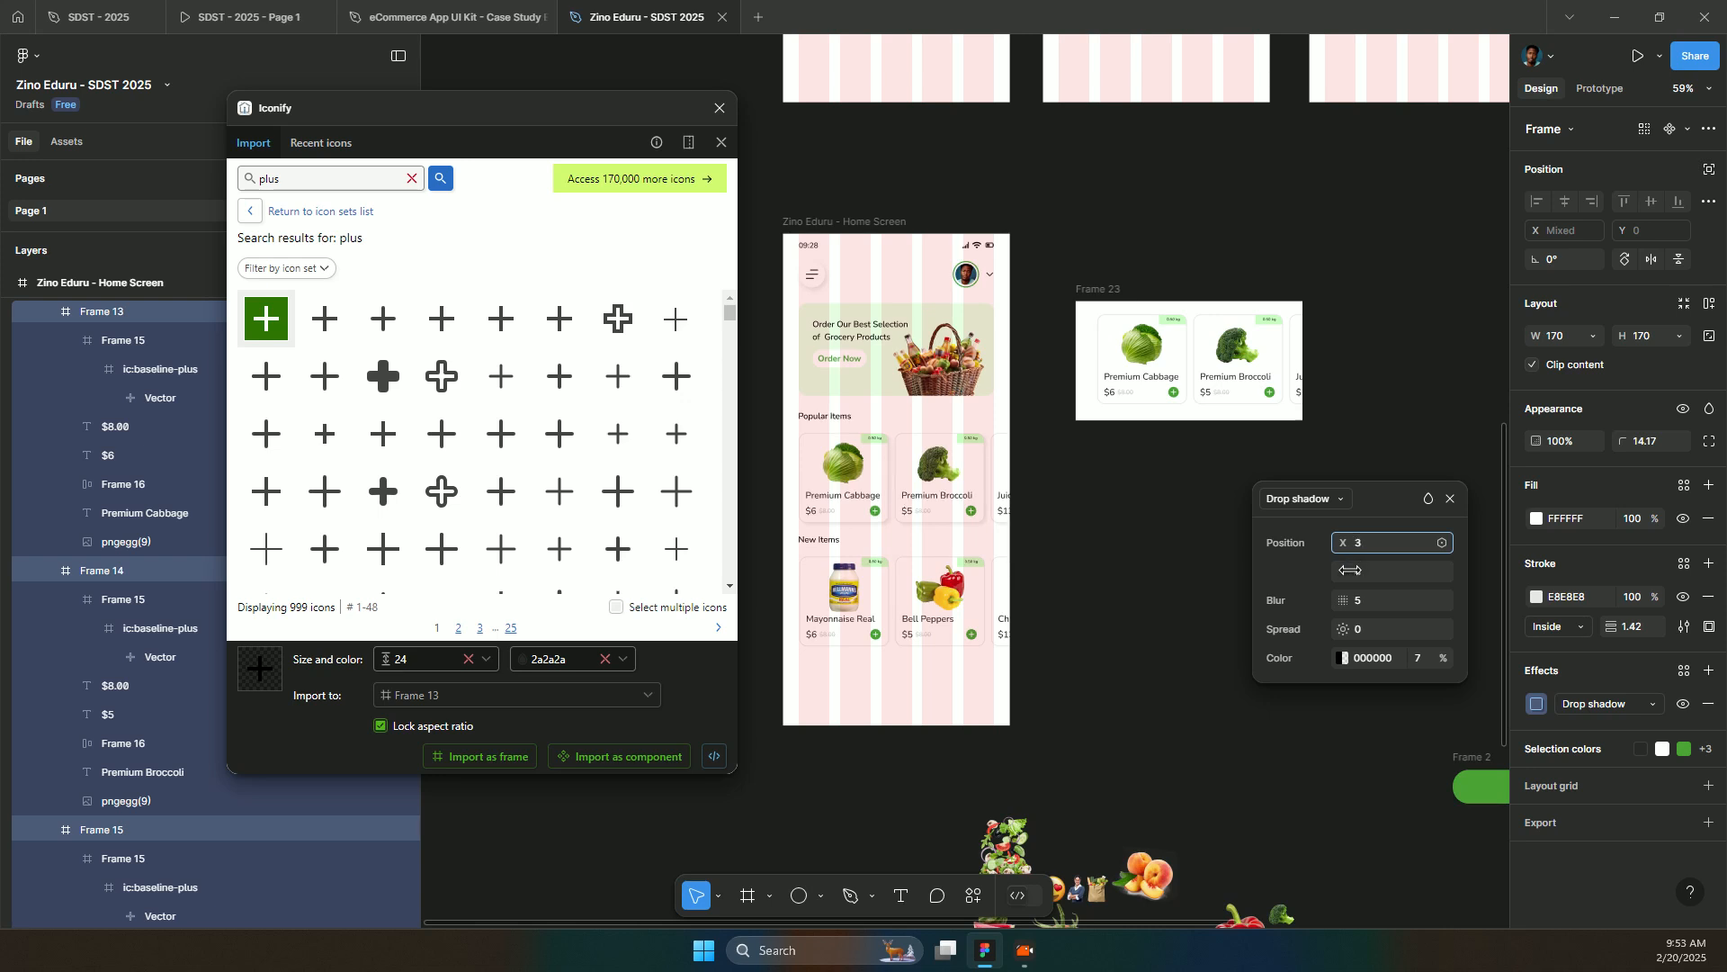
{"action": "left_click", "coordinate": [1334, 564]}
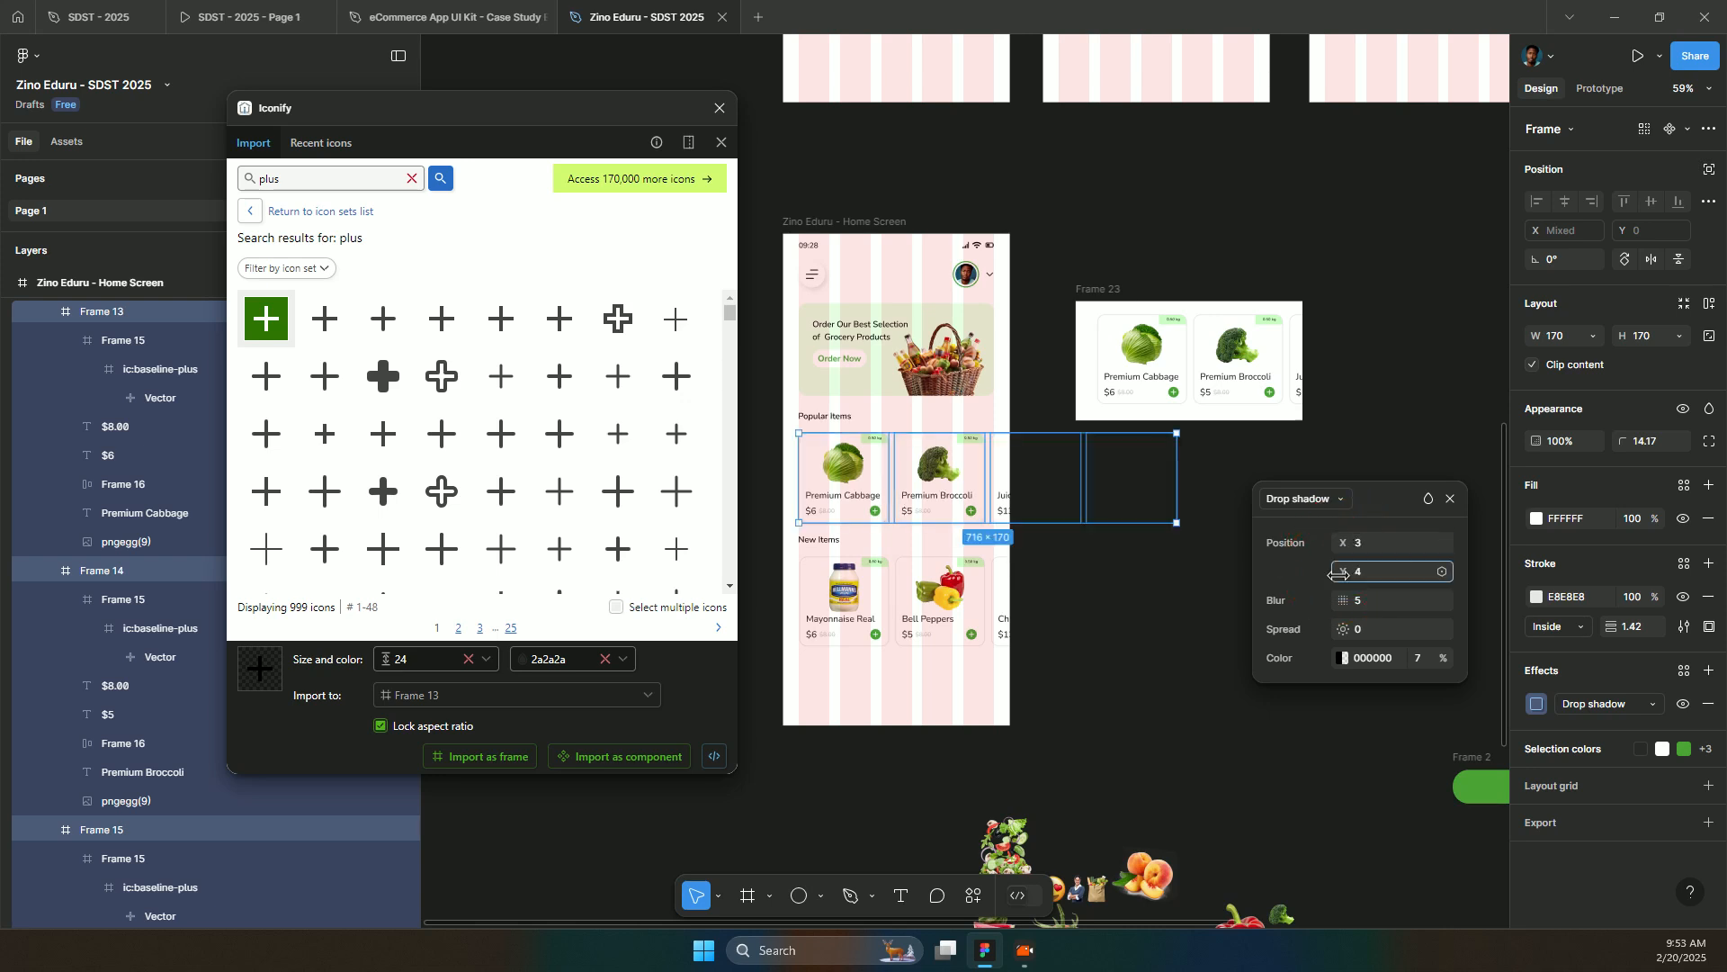
{"action": "left_click_drag", "start_coordinate": [1335, 572], "coordinate": [1341, 573]}
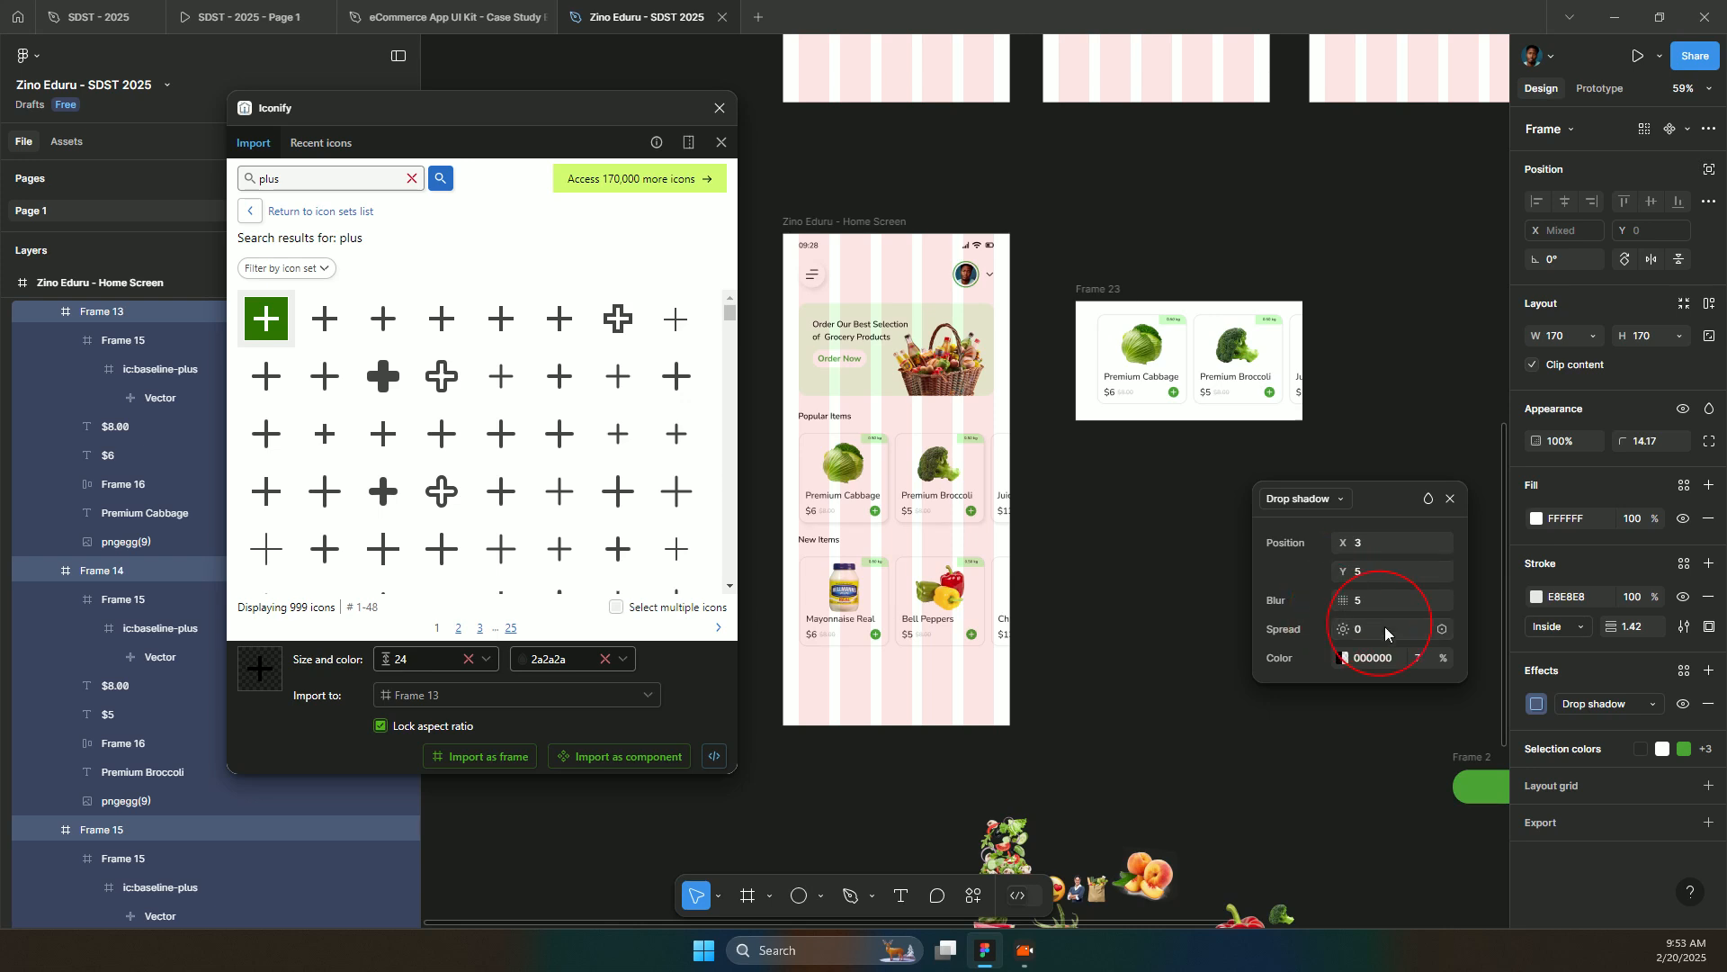
- Reduce the cards' drop shadow opacity to 5% and increase its blur to 7
{"action": "left_click", "coordinate": [1421, 655]}
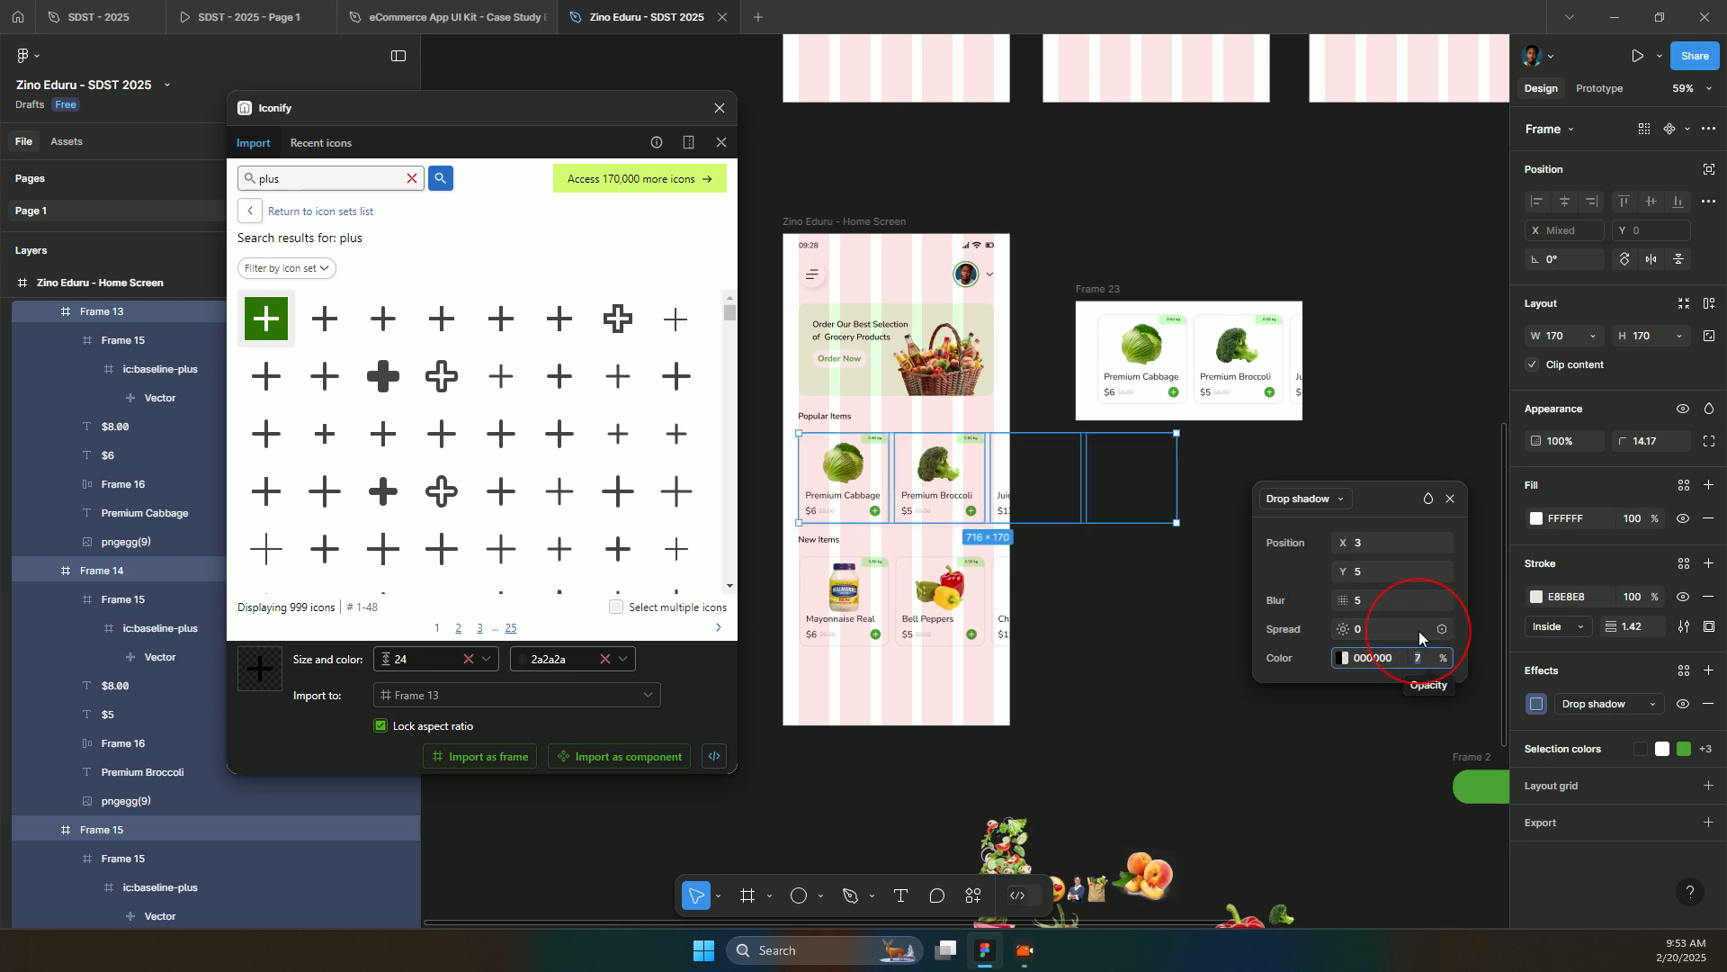
{"action": "type", "text": "5"}
{"action": "key", "text": "Return"}
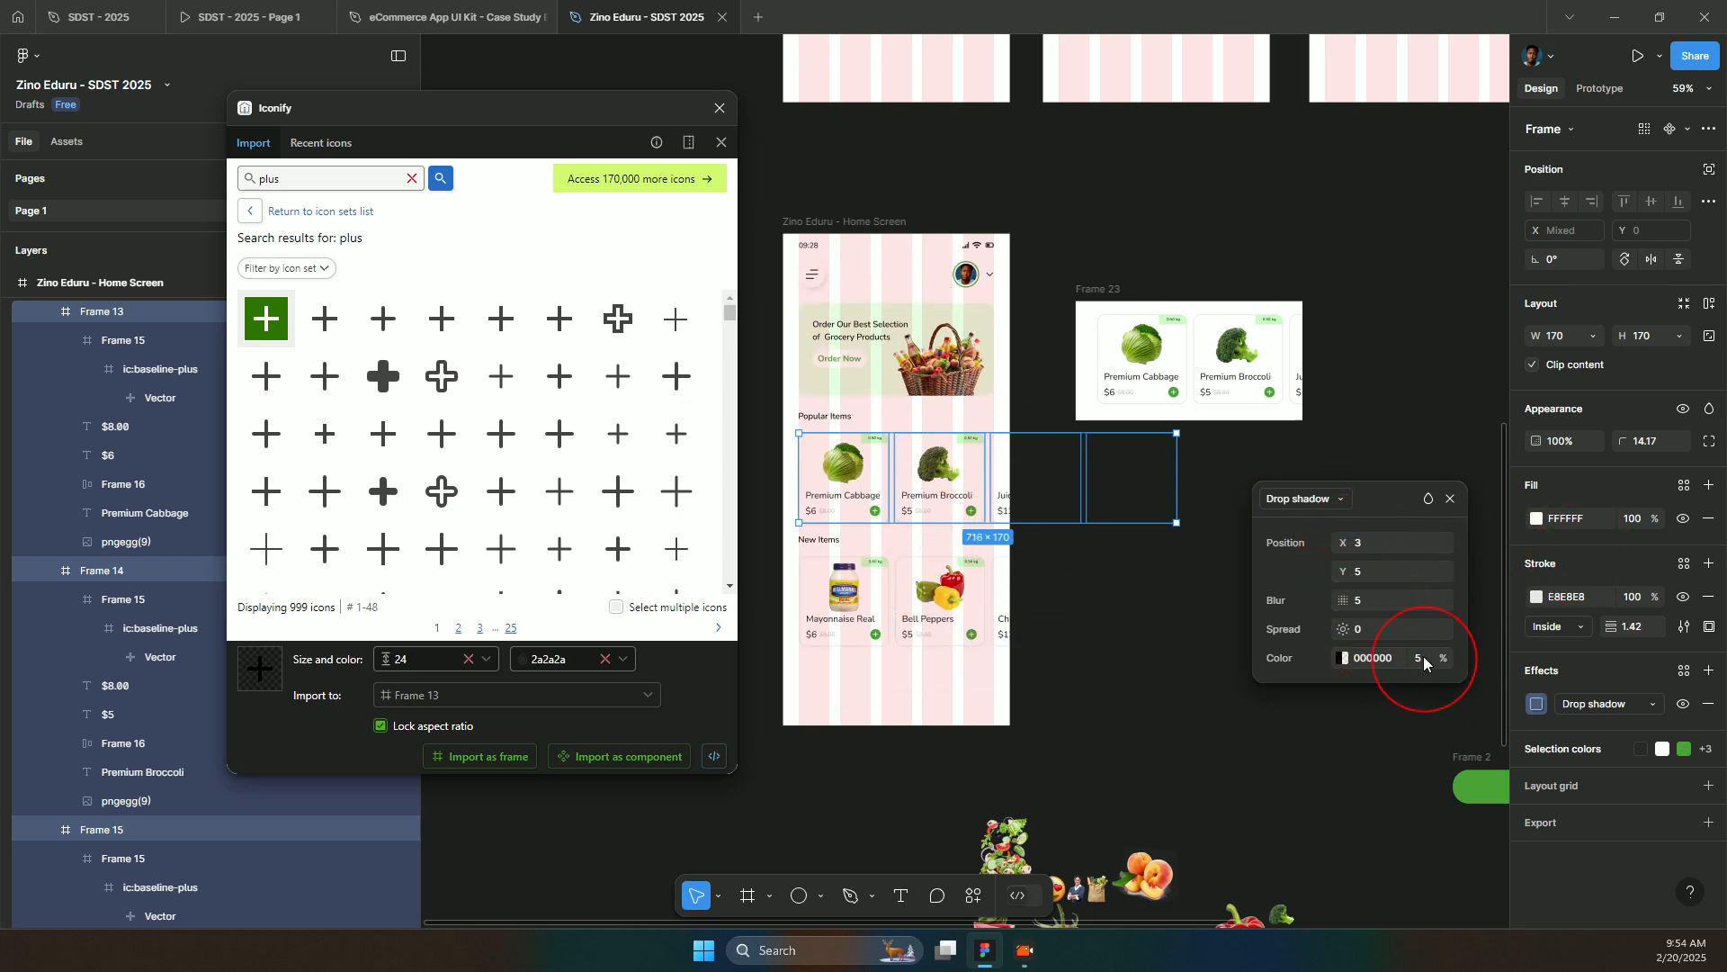
{"action": "left_click_drag", "start_coordinate": [1345, 599], "coordinate": [1366, 599]}
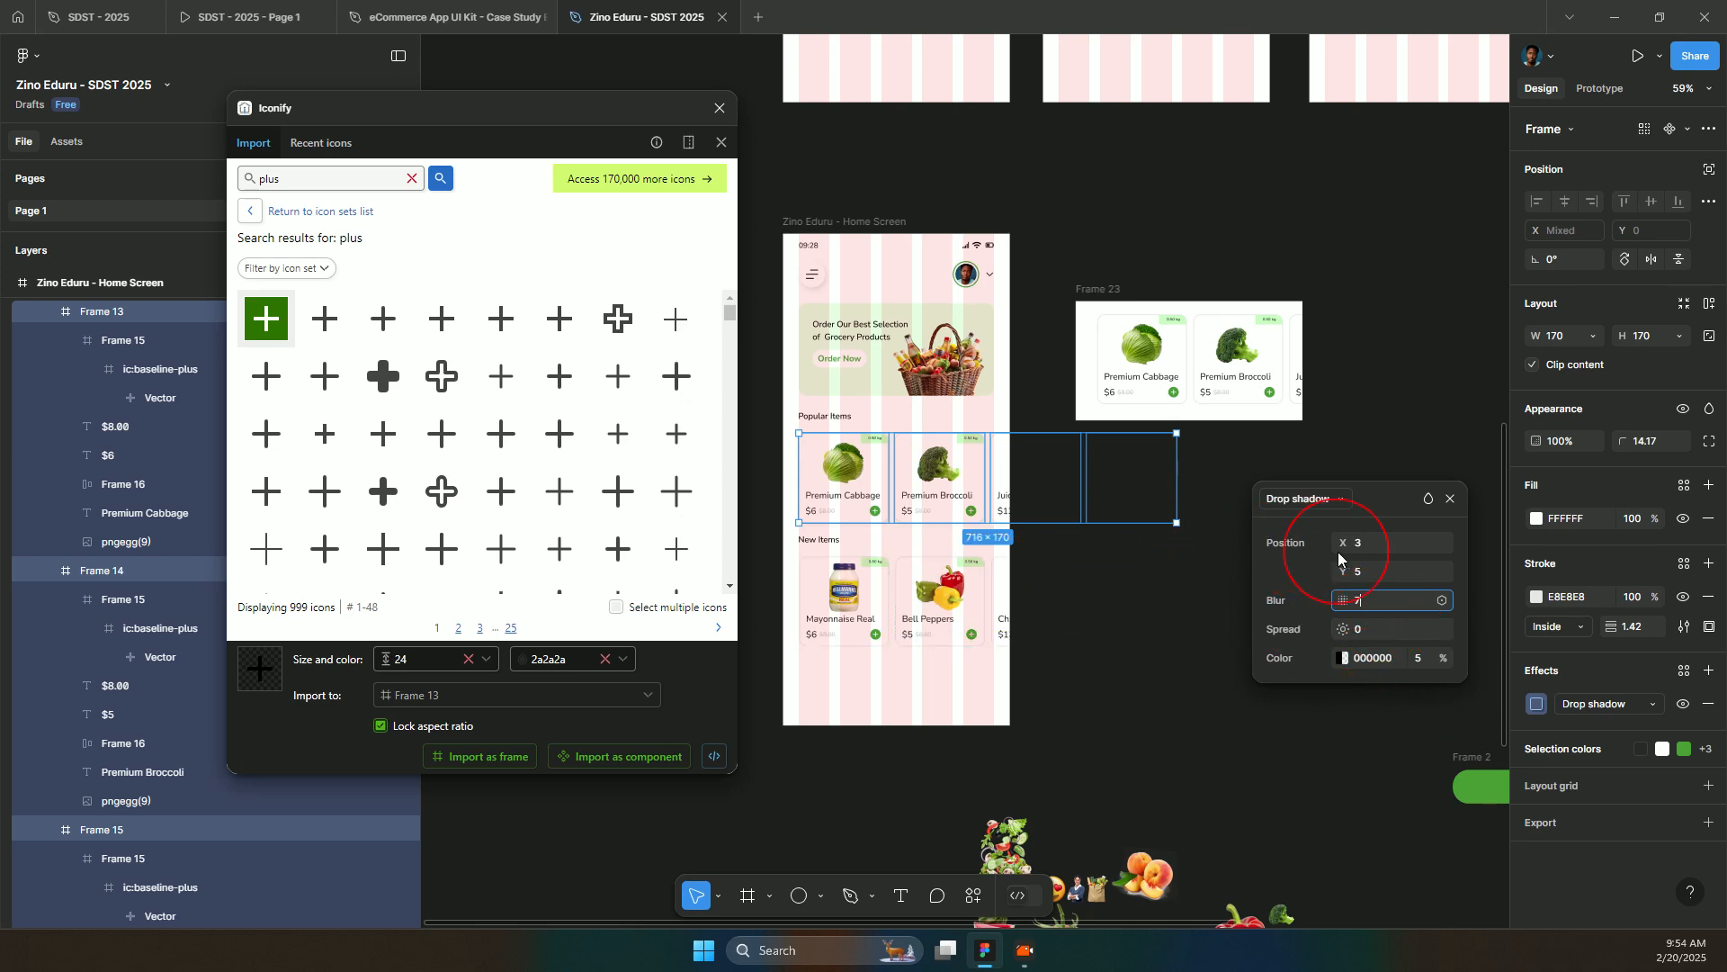
- Select all four New Items cards, including the hidden Watermelon card, and add a drop shadow effect to them
{"action": "left_click", "coordinate": [920, 621]}
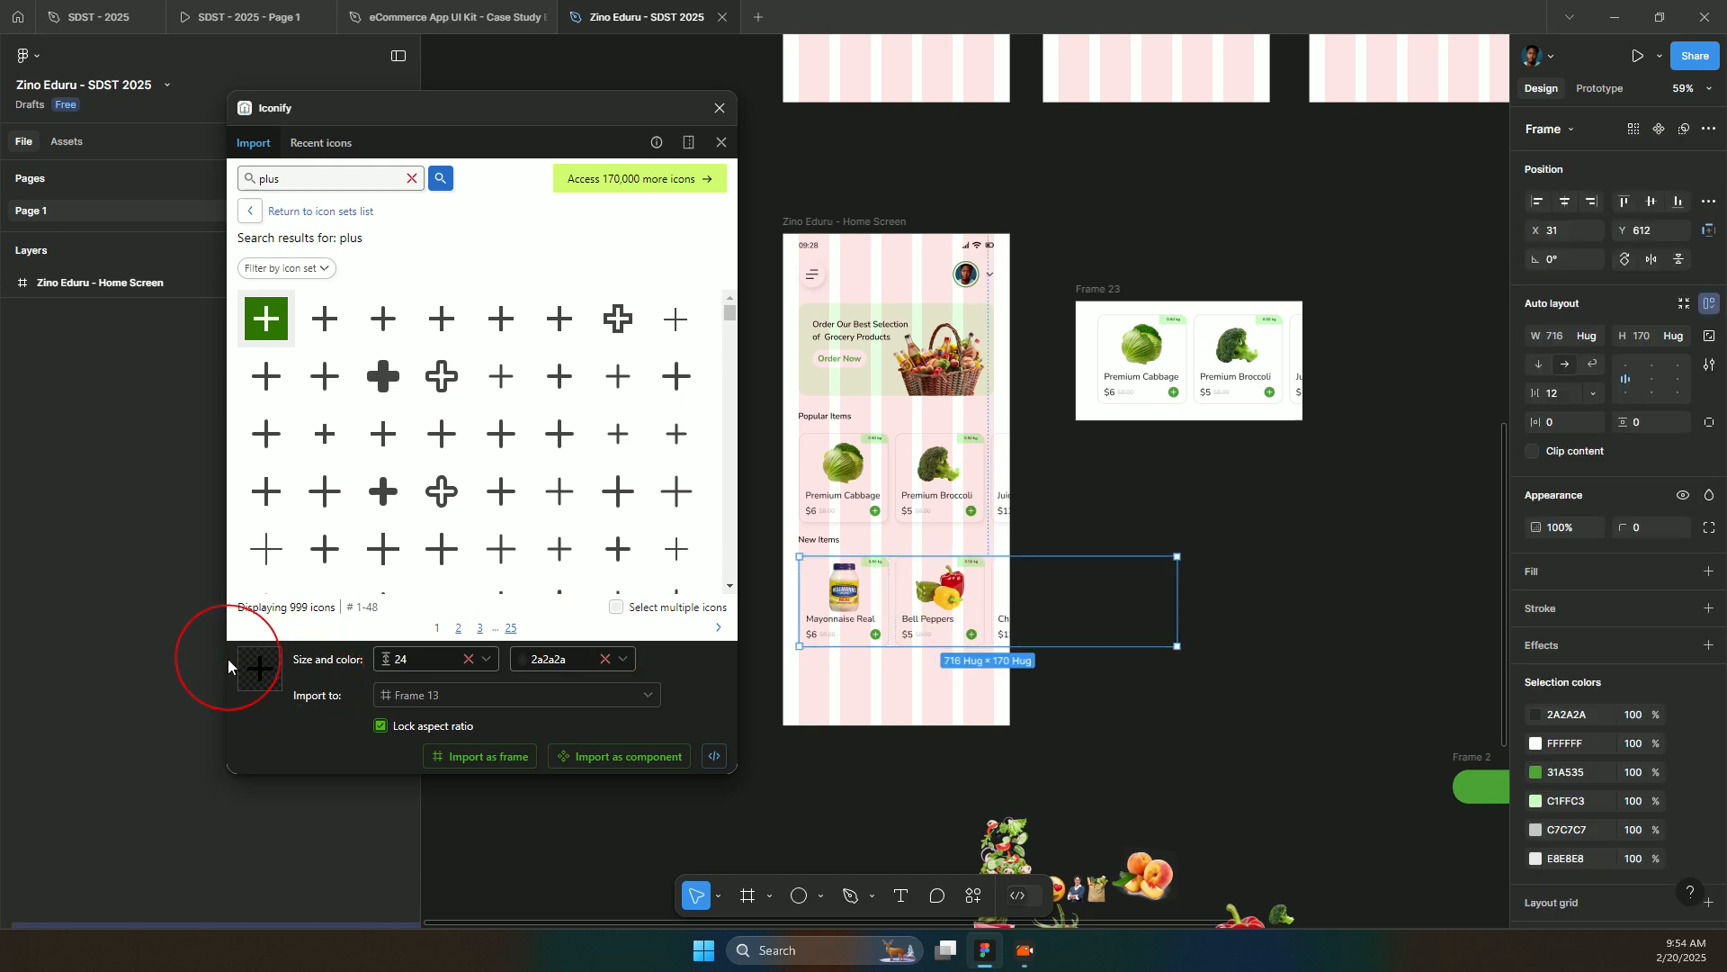
{"action": "scroll", "coordinate": [130, 705], "scroll_direction": "down", "scroll_amount": 6}
{"action": "scroll", "coordinate": [132, 678], "scroll_direction": "down", "scroll_amount": 3}
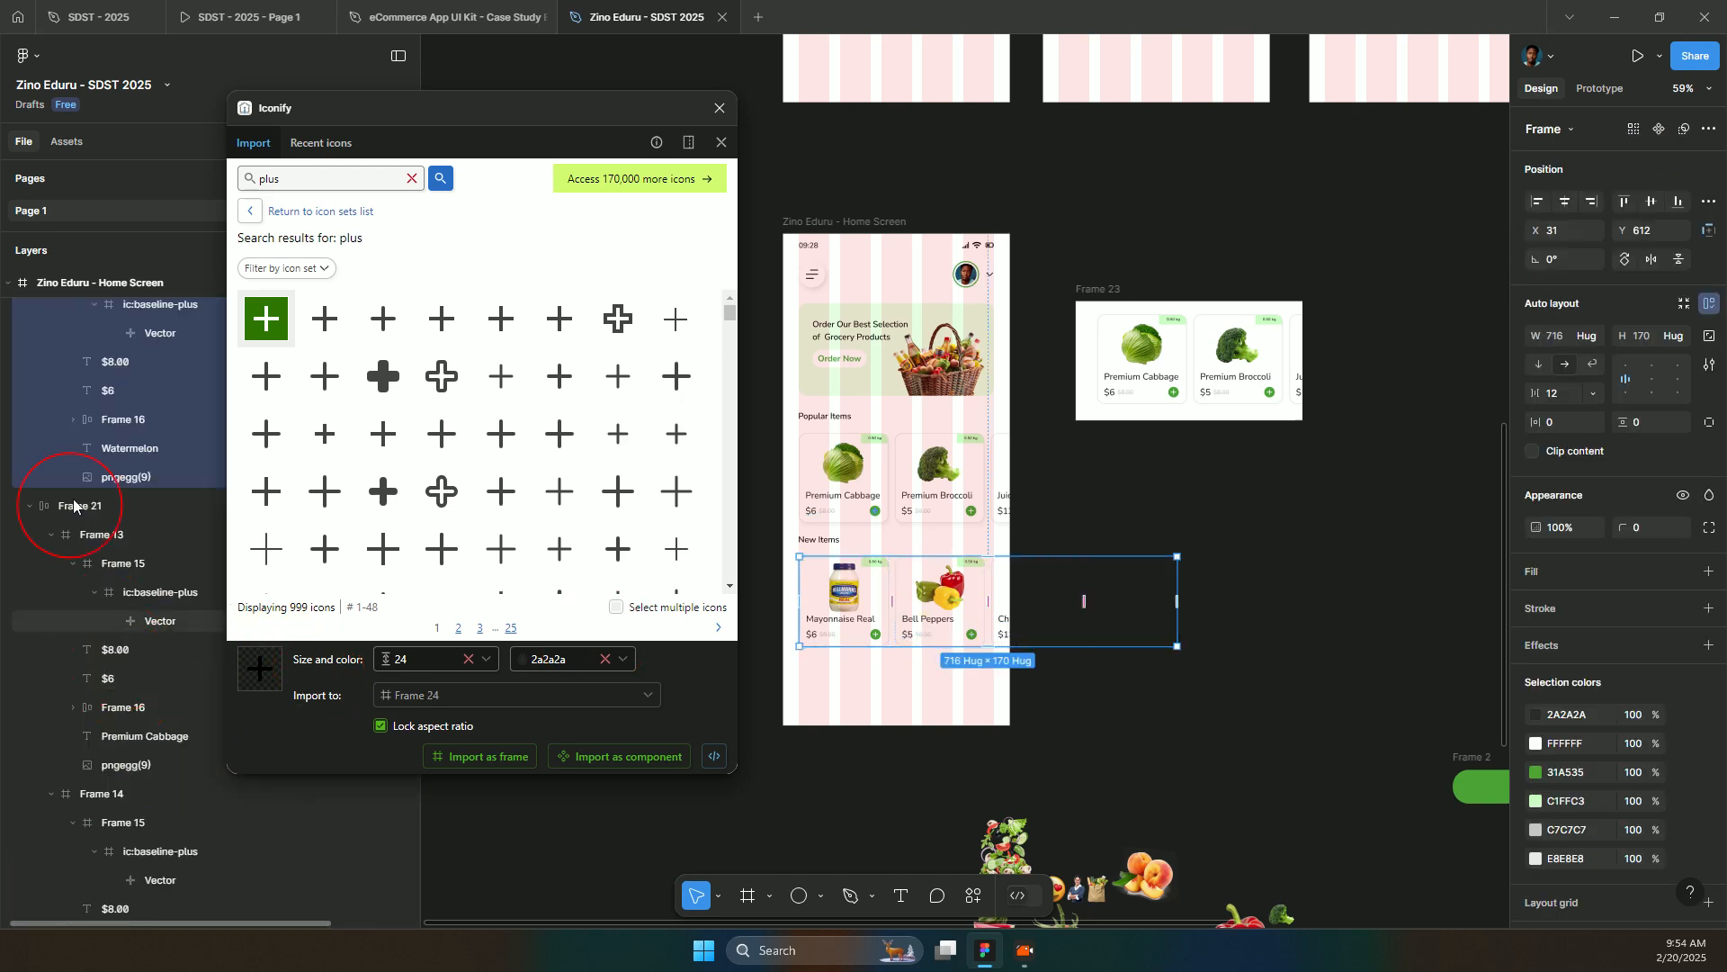
{"action": "left_click", "coordinate": [115, 430]}
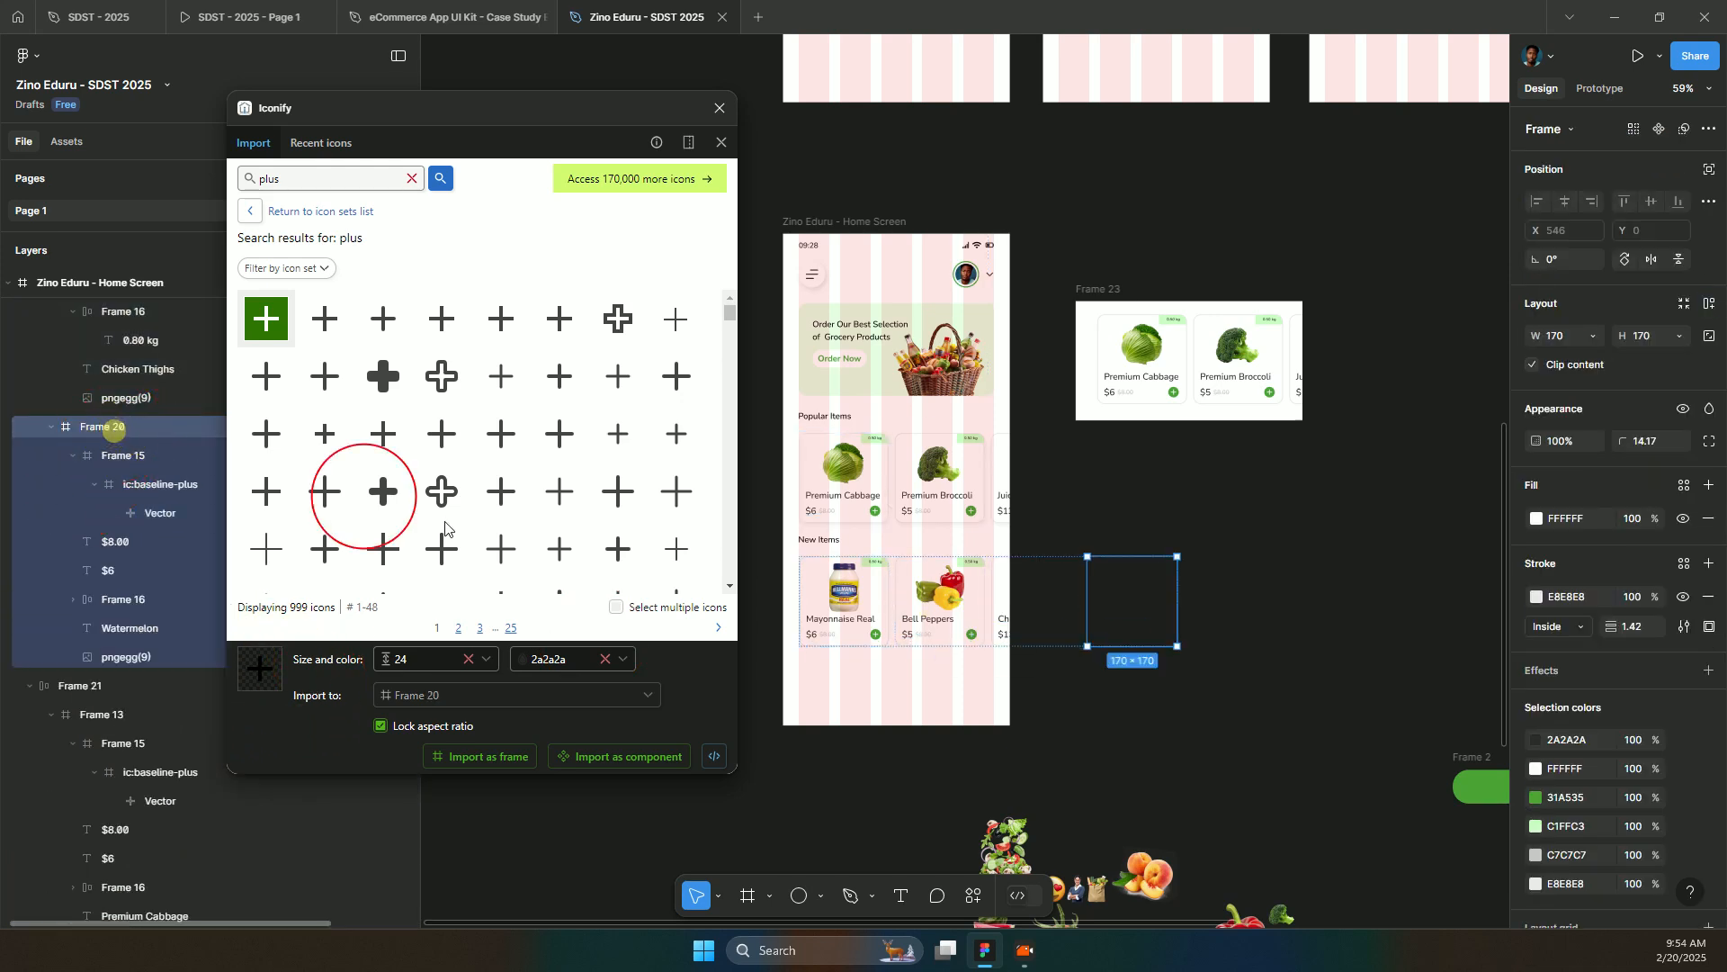
{"action": "left_click", "coordinate": [1002, 610], "text": "shift"}
{"action": "left_click", "coordinate": [913, 609], "text": "shift"}
{"action": "left_click", "coordinate": [821, 593], "text": "shift"}
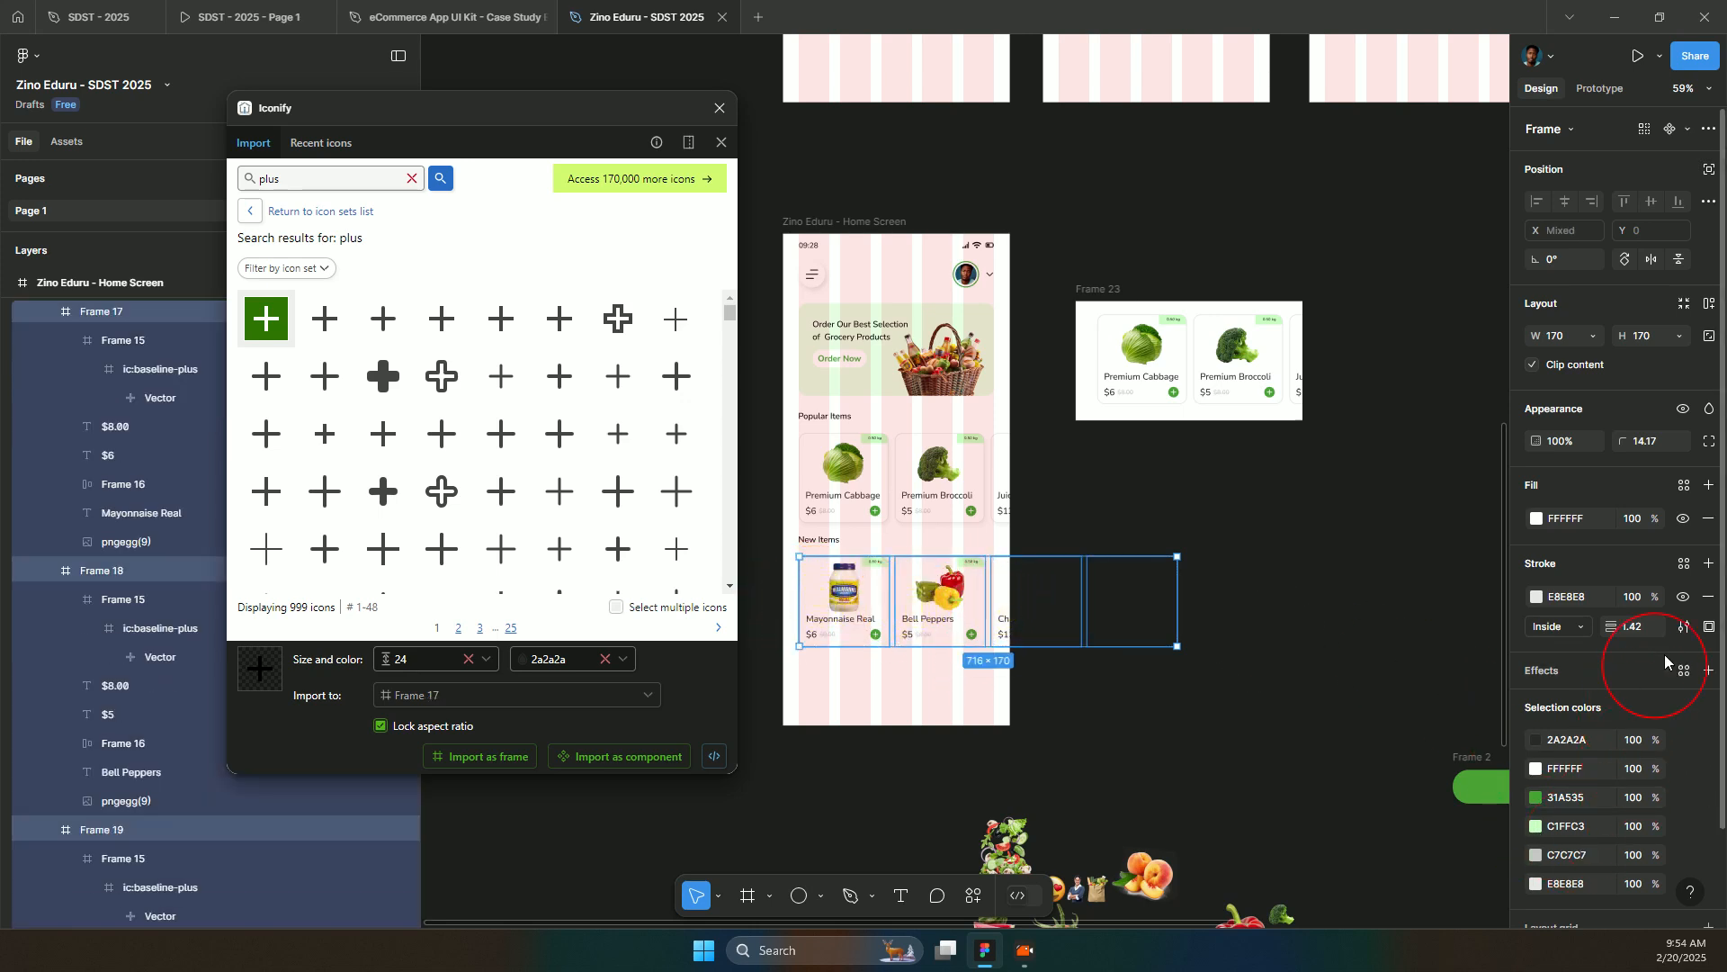
{"action": "left_click", "coordinate": [1707, 670]}
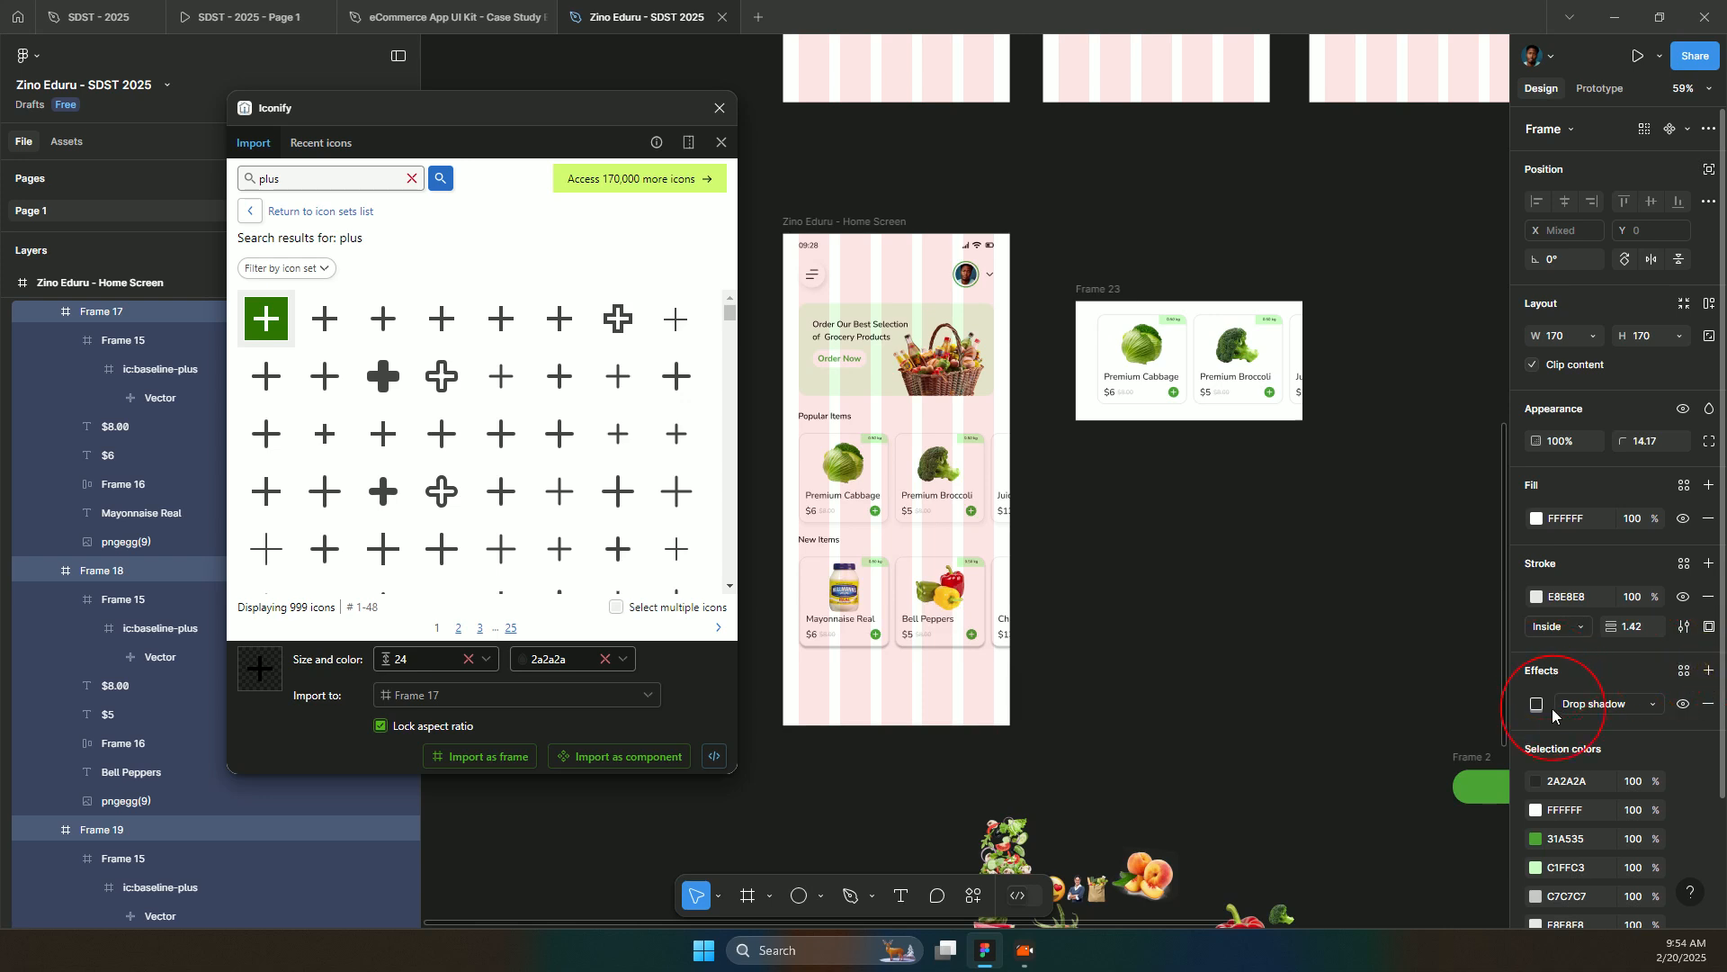
- Set the New Items cards' drop shadow to X 3, Y 5, blur 7 and 5% opacity
{"action": "left_click", "coordinate": [1537, 704]}
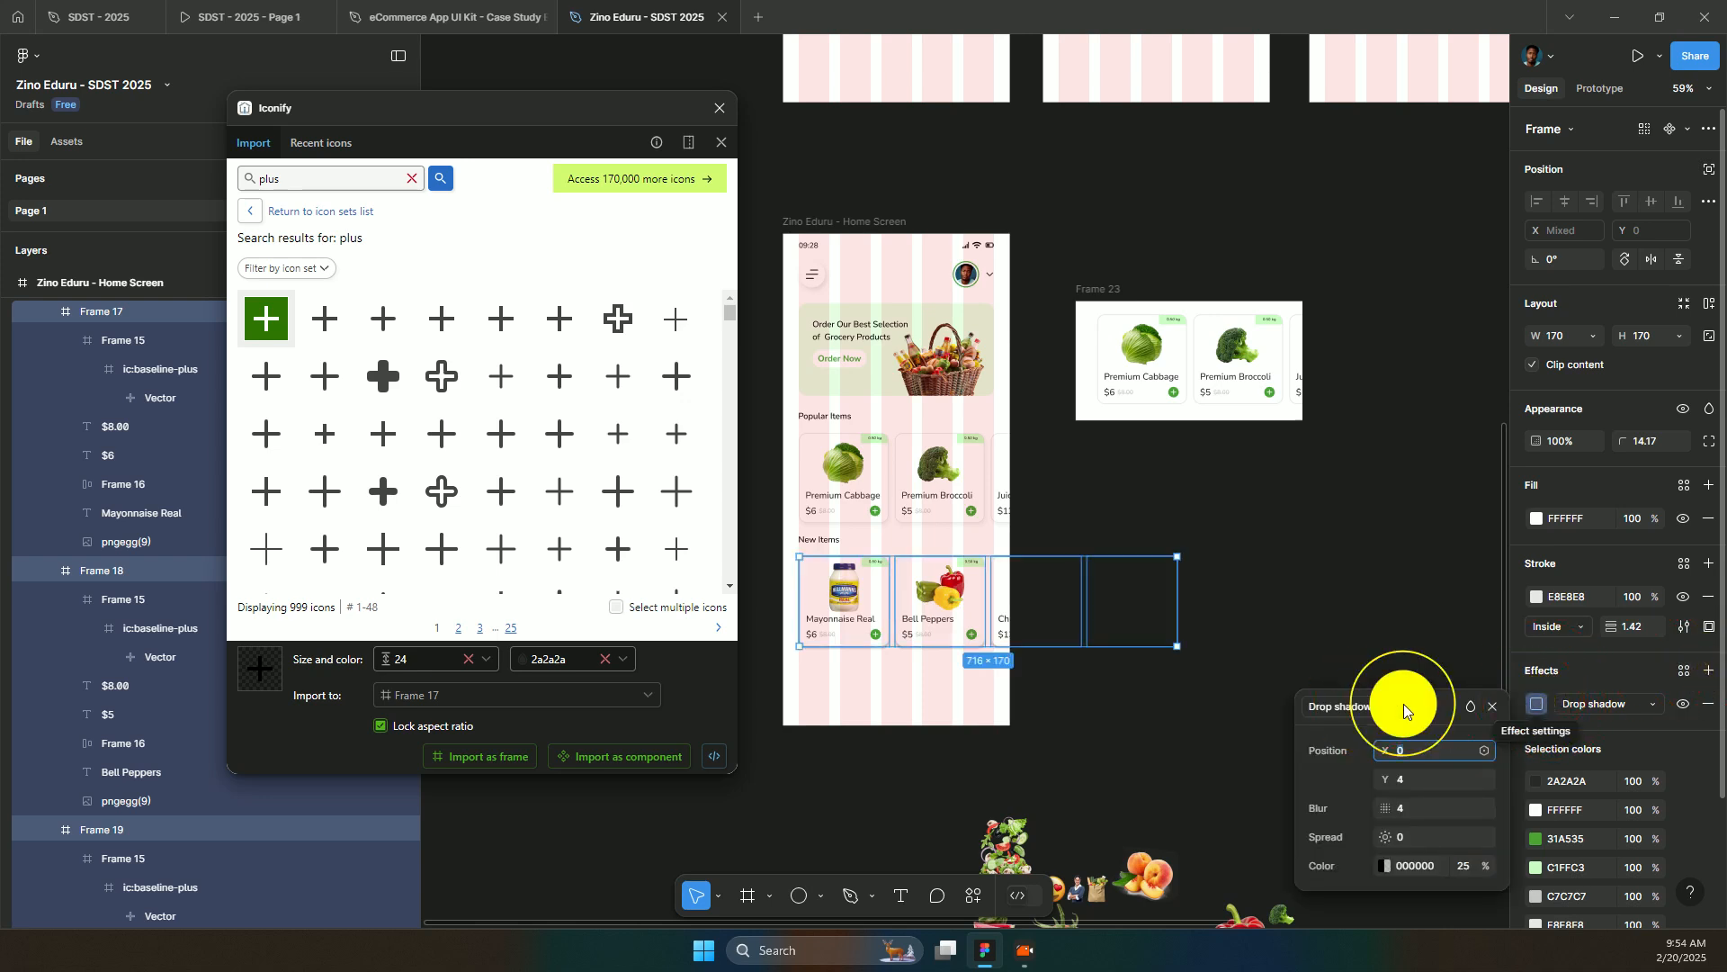
{"action": "left_click_drag", "start_coordinate": [1404, 703], "coordinate": [1364, 515]}
{"action": "left_click", "coordinate": [1363, 561]}
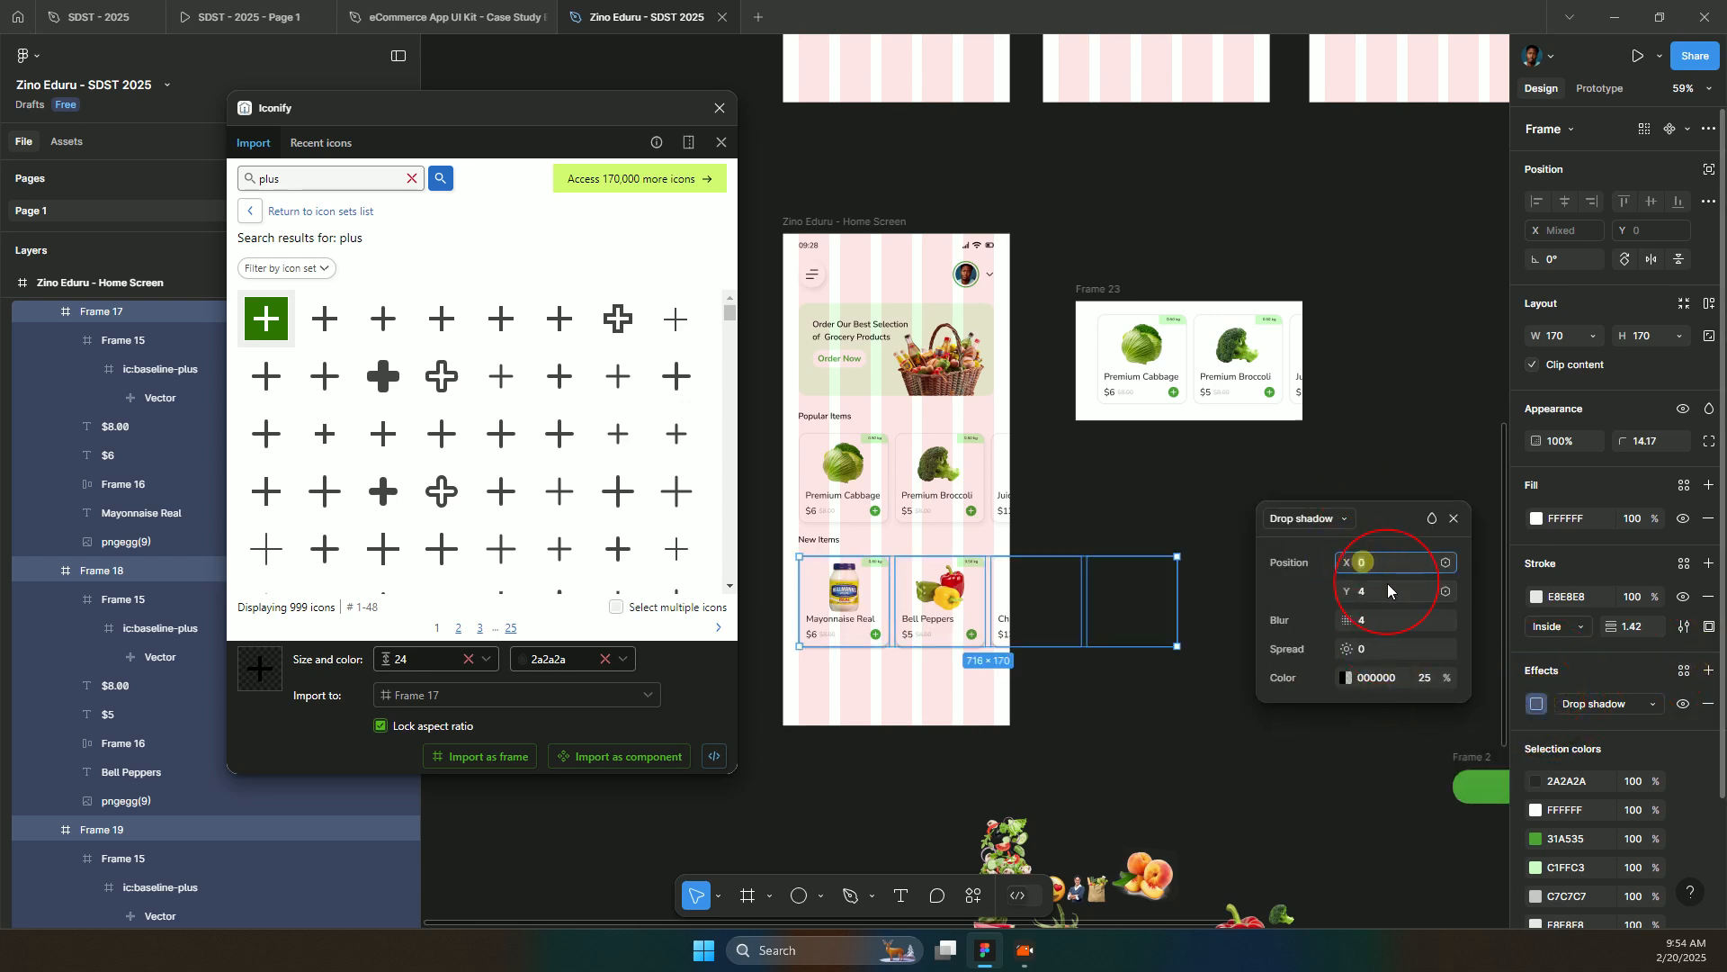
{"action": "left_click", "coordinate": [1379, 584]}
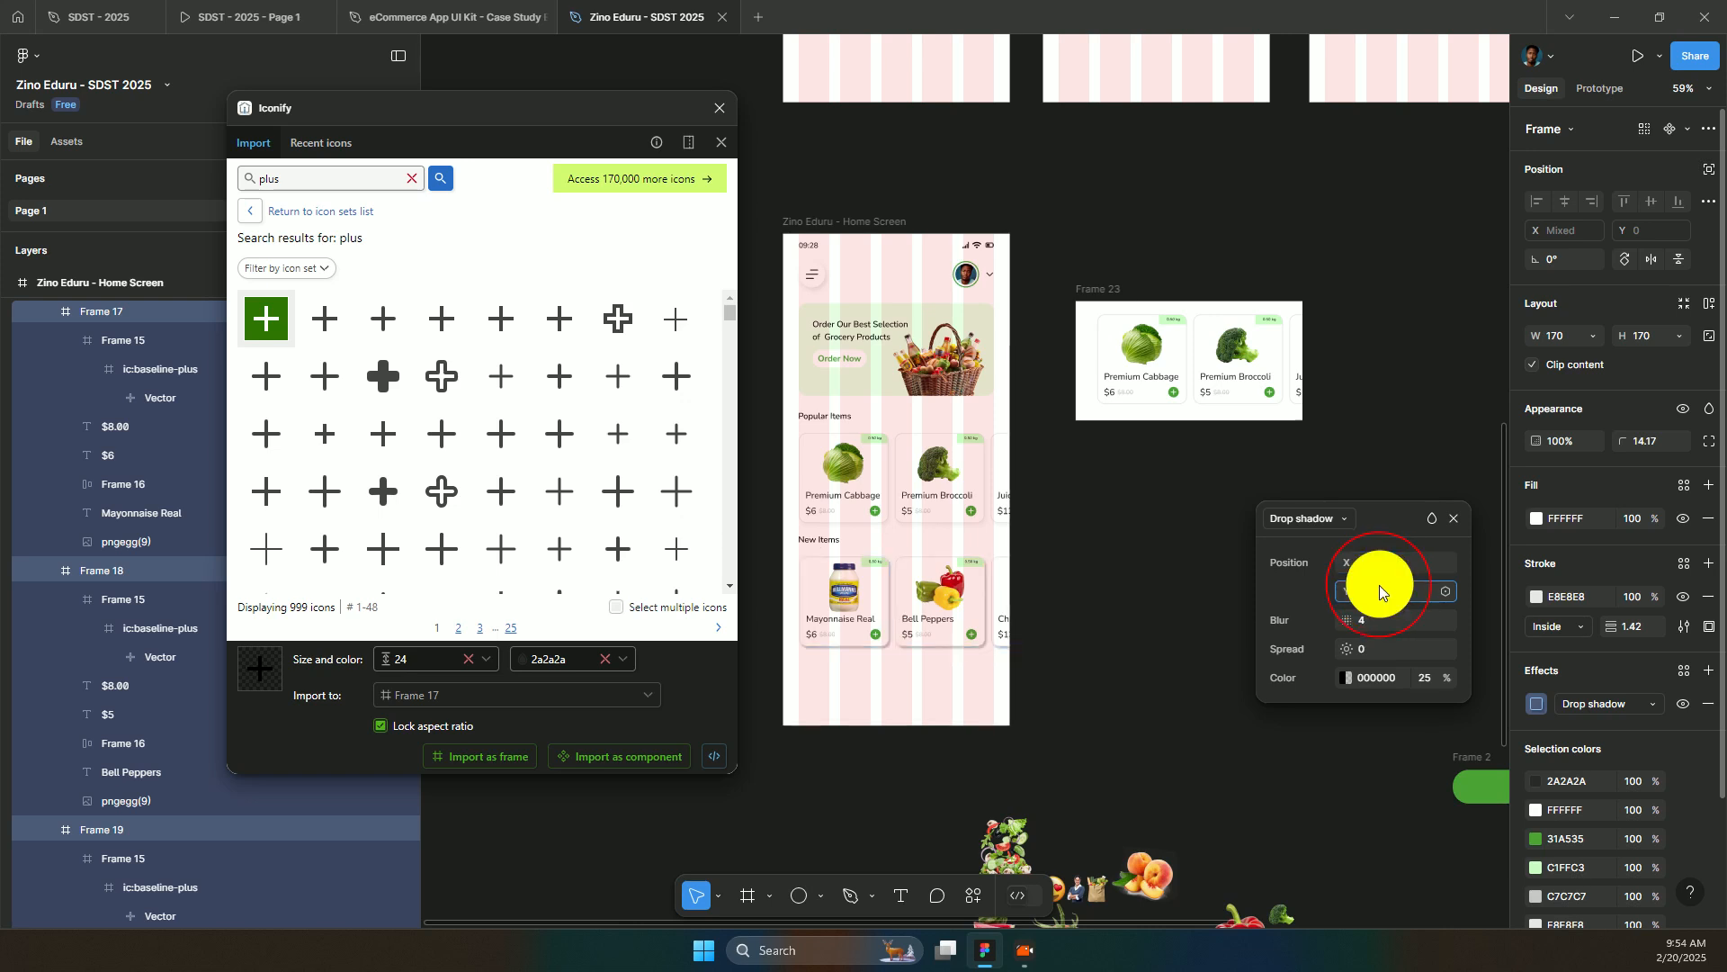
{"action": "type", "text": "5"}
{"action": "left_click", "coordinate": [1376, 619]}
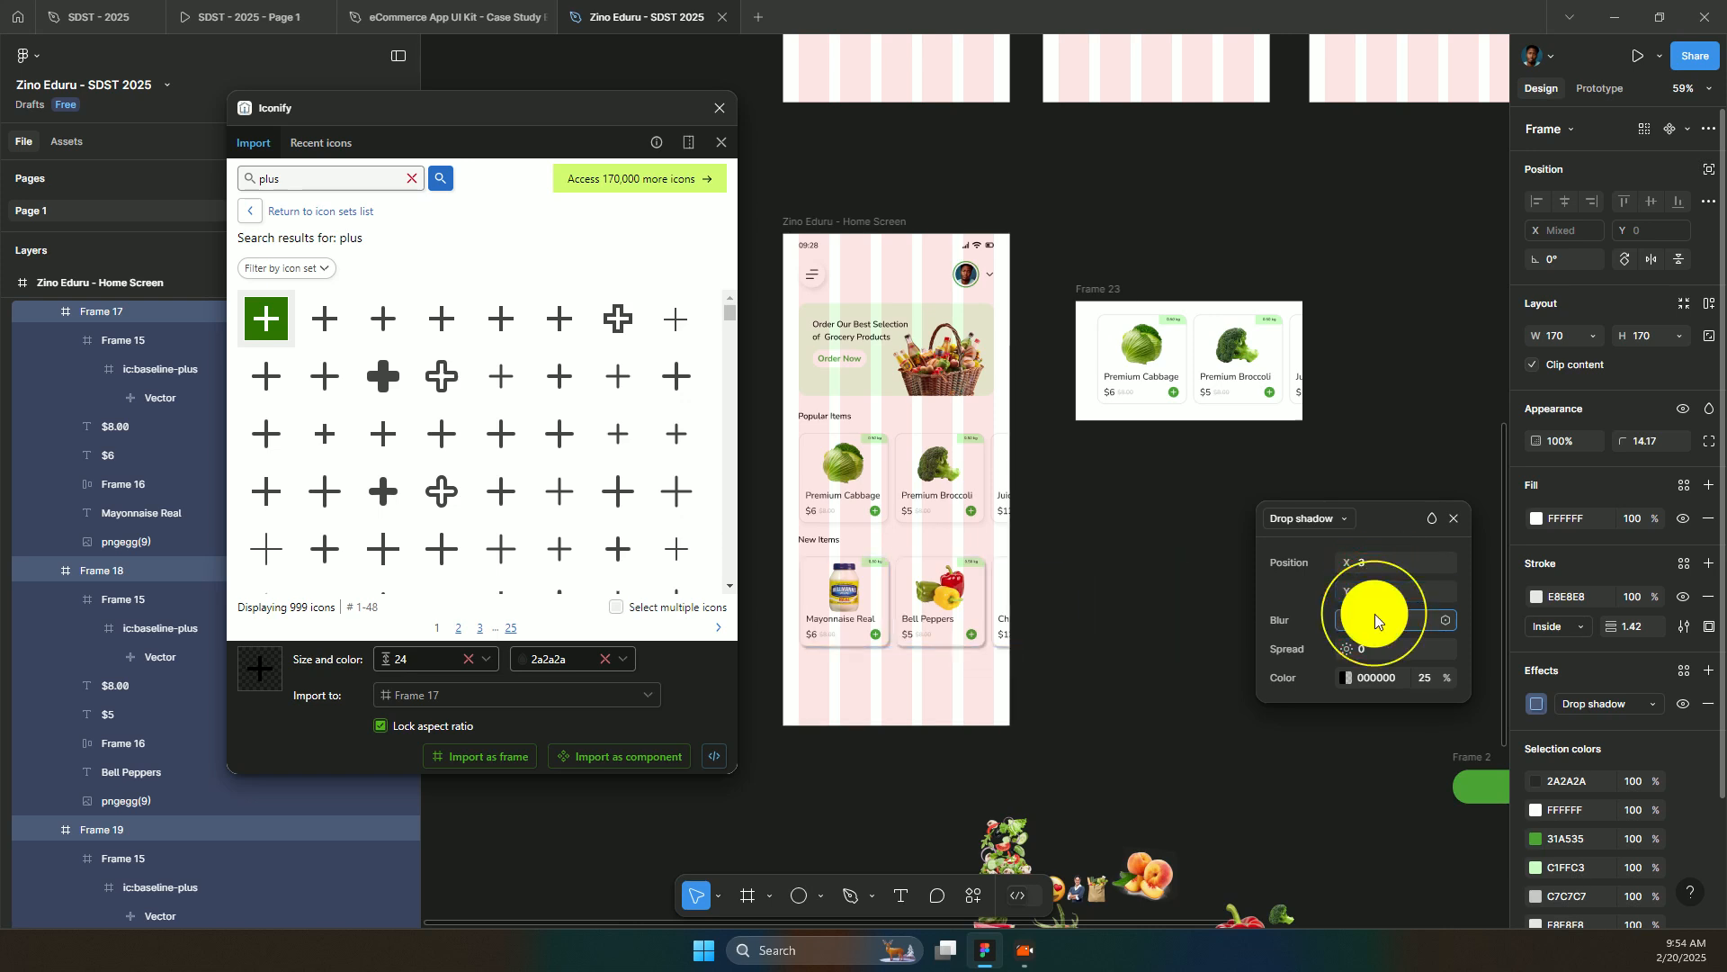
{"action": "type", "text": "7"}
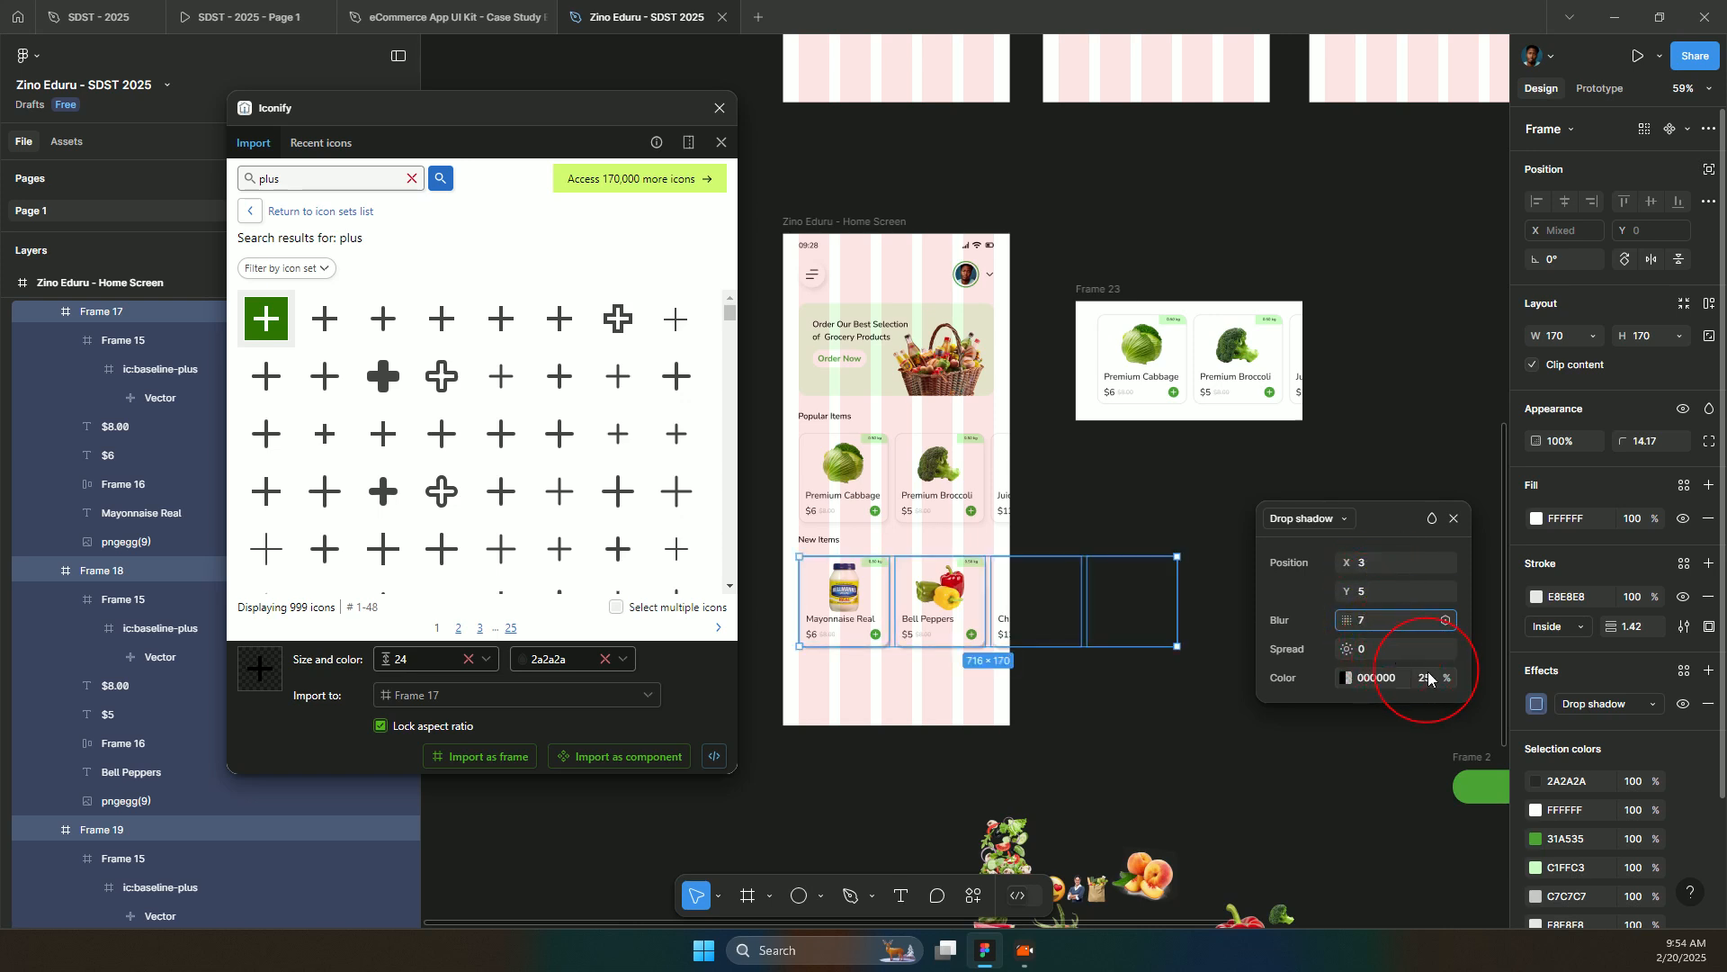
{"action": "left_click", "coordinate": [1428, 676]}
{"action": "type", "text": "5"}
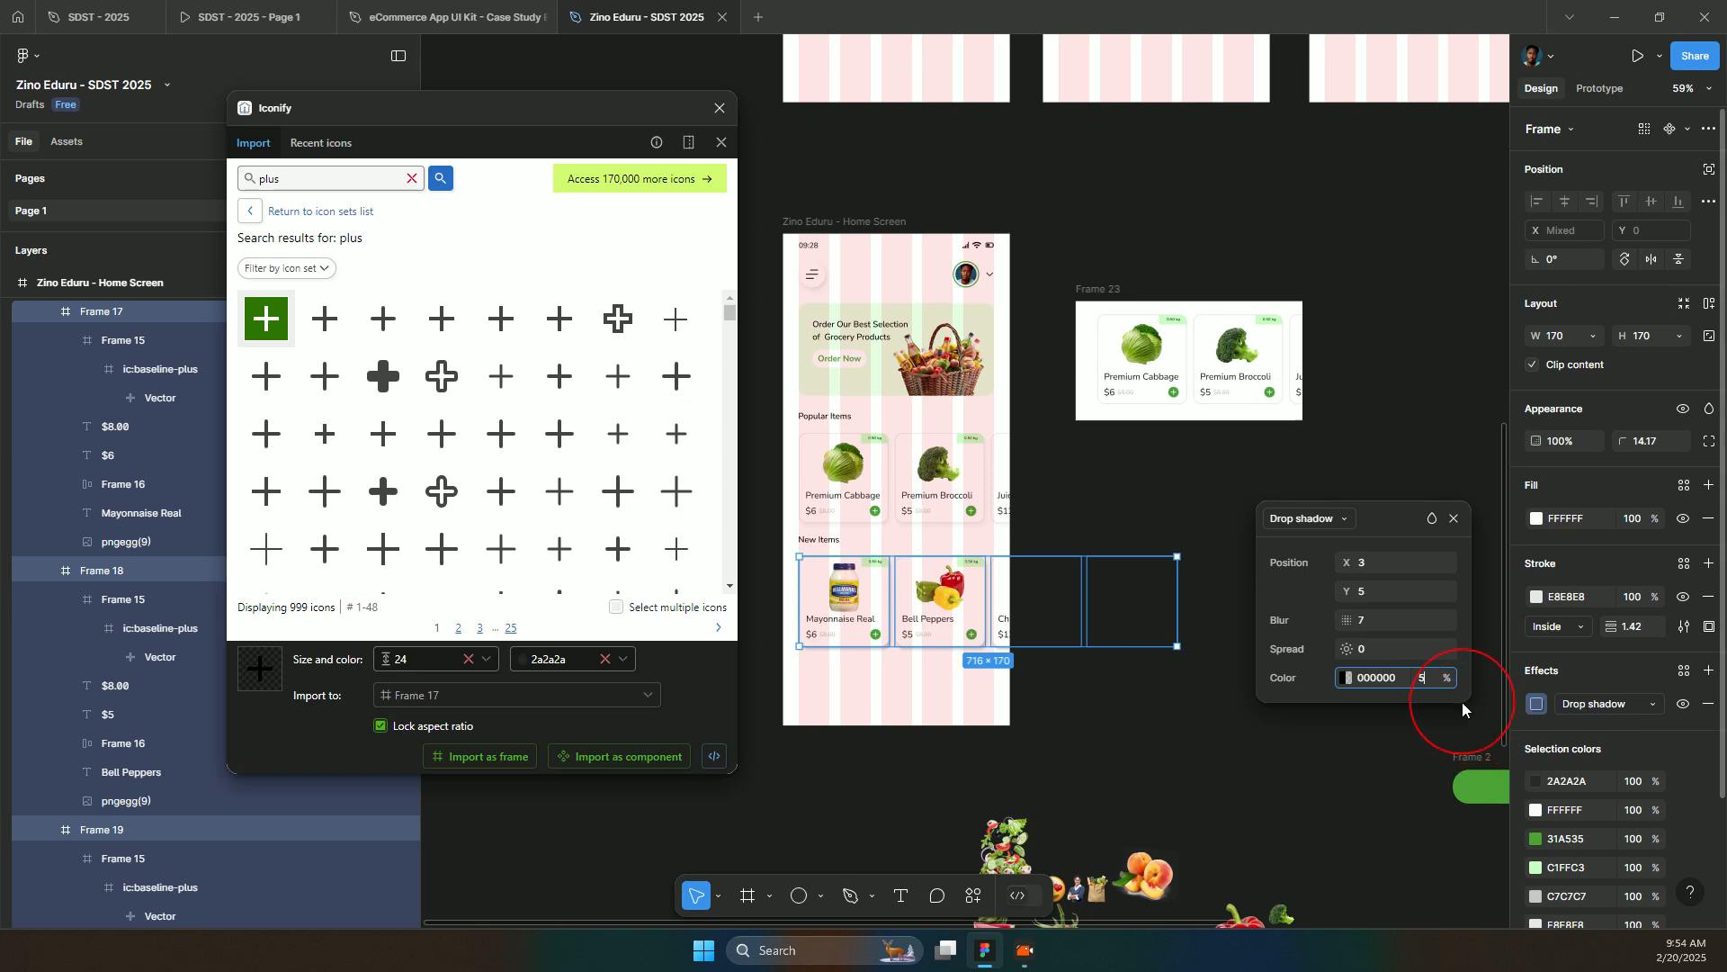
{"action": "key", "text": "Return"}
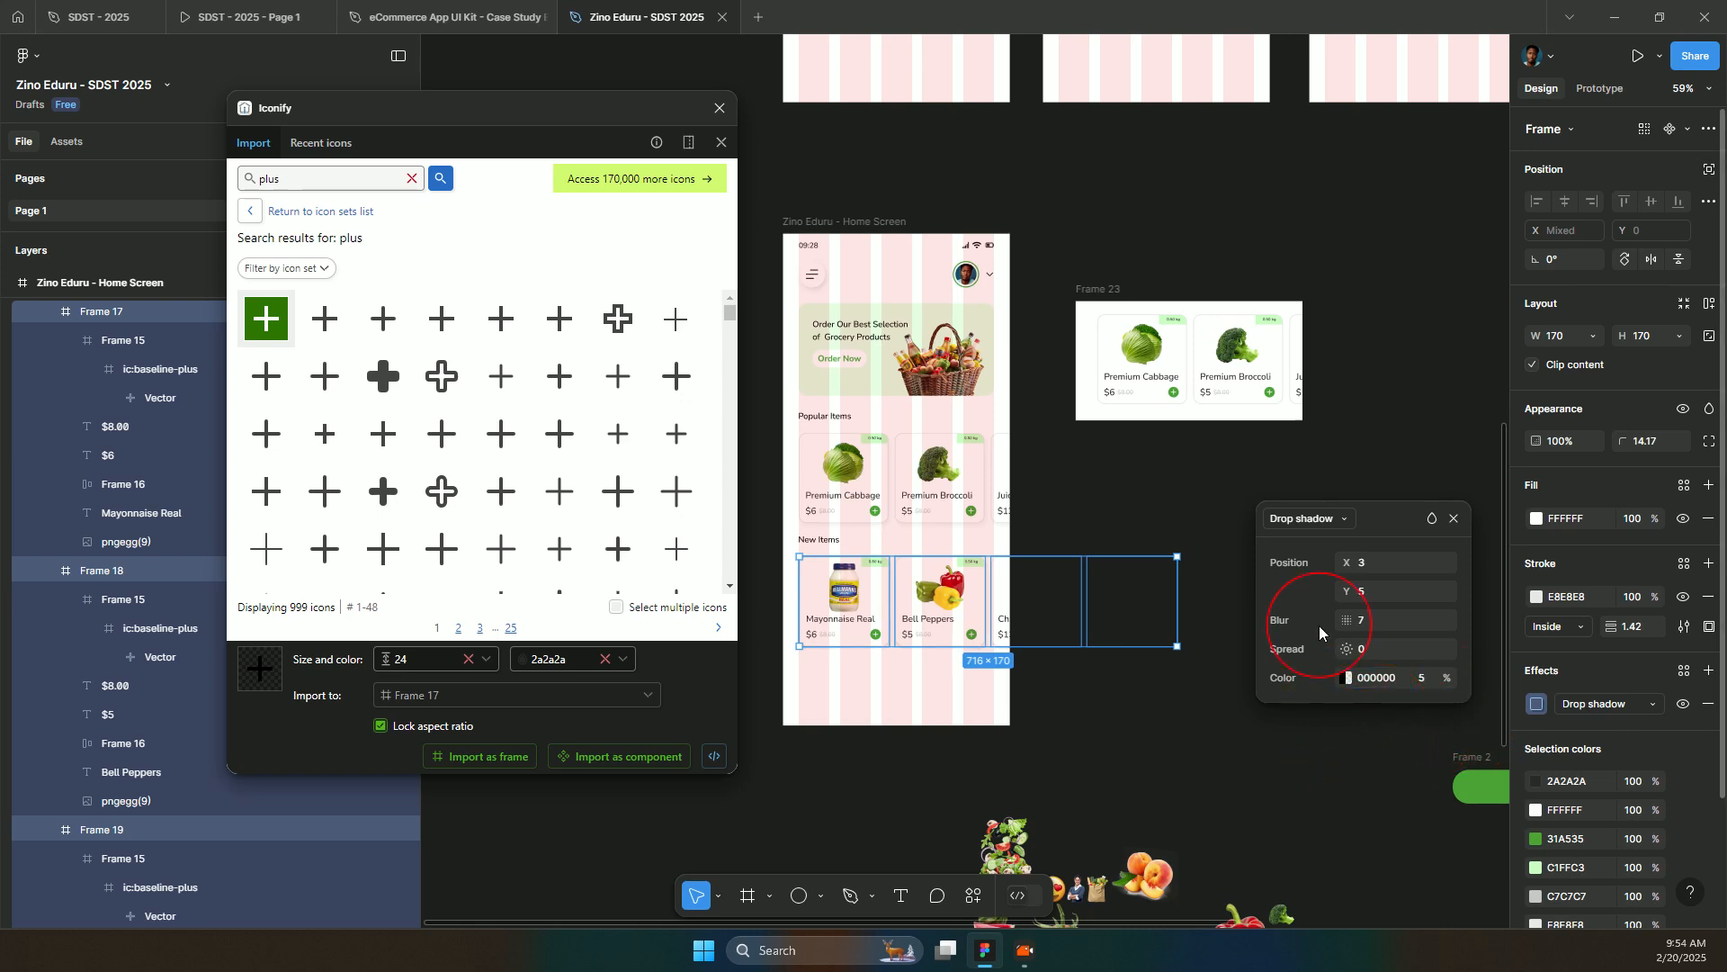
{"action": "left_click", "coordinate": [1203, 486]}
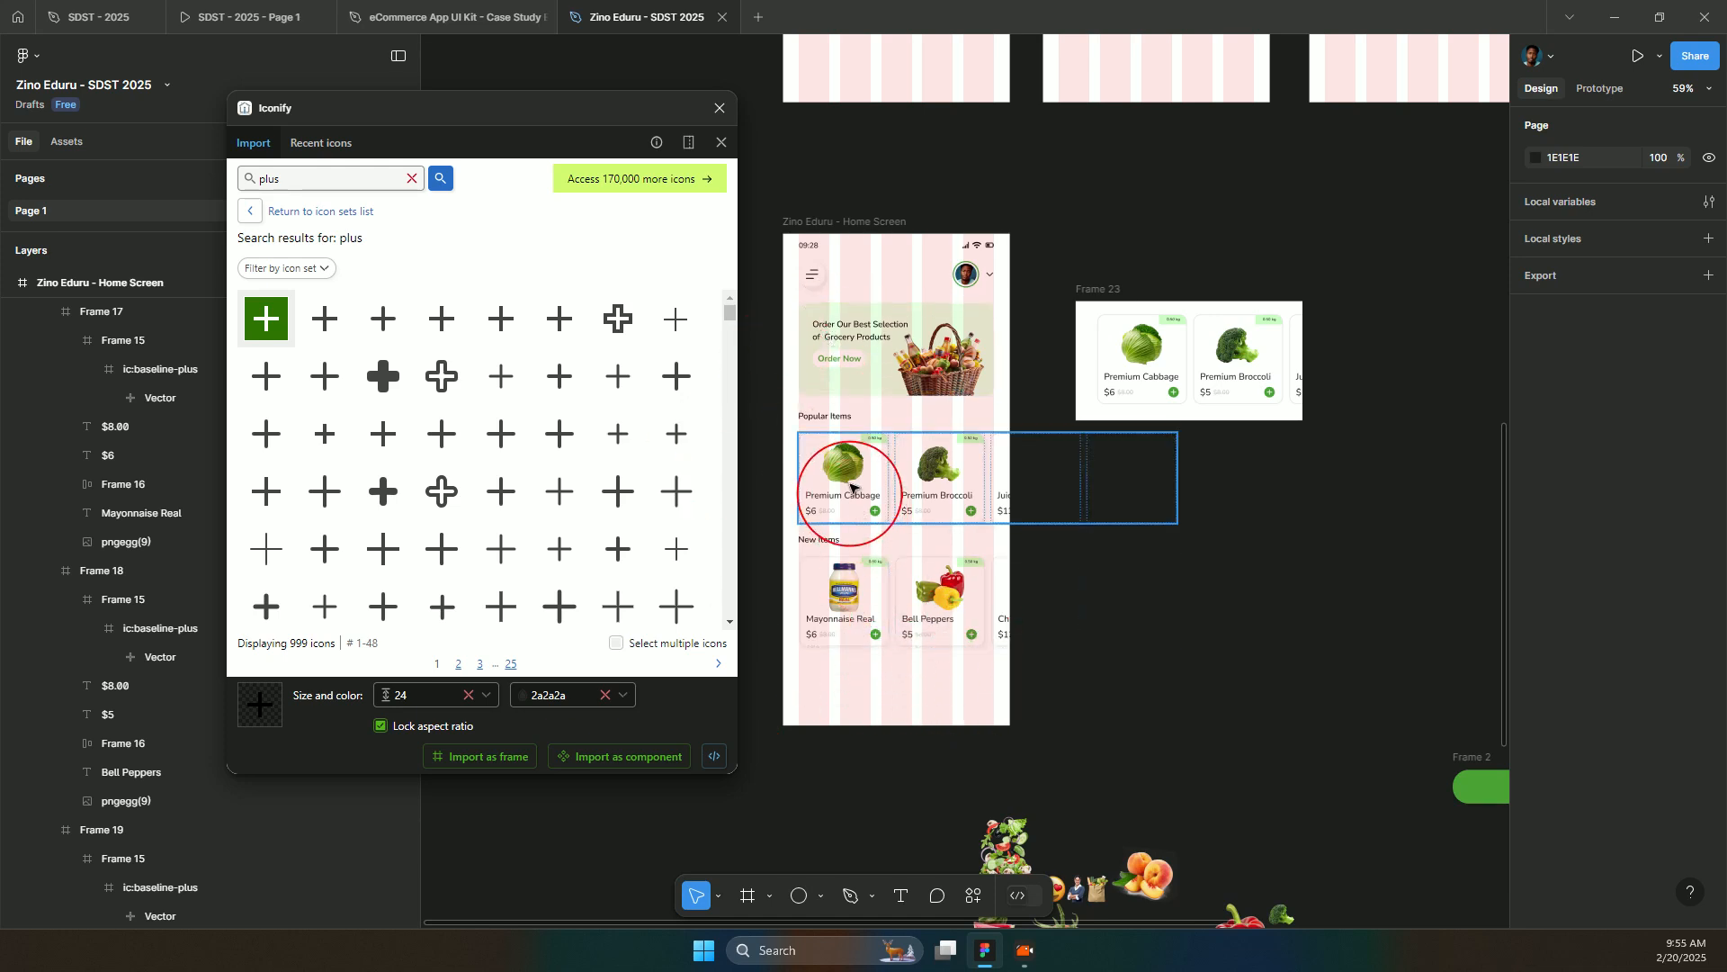
- Extend the Home Screen frame downward to a height of 1080, making room beneath the New Items cards
{"action": "left_click", "coordinate": [871, 223]}
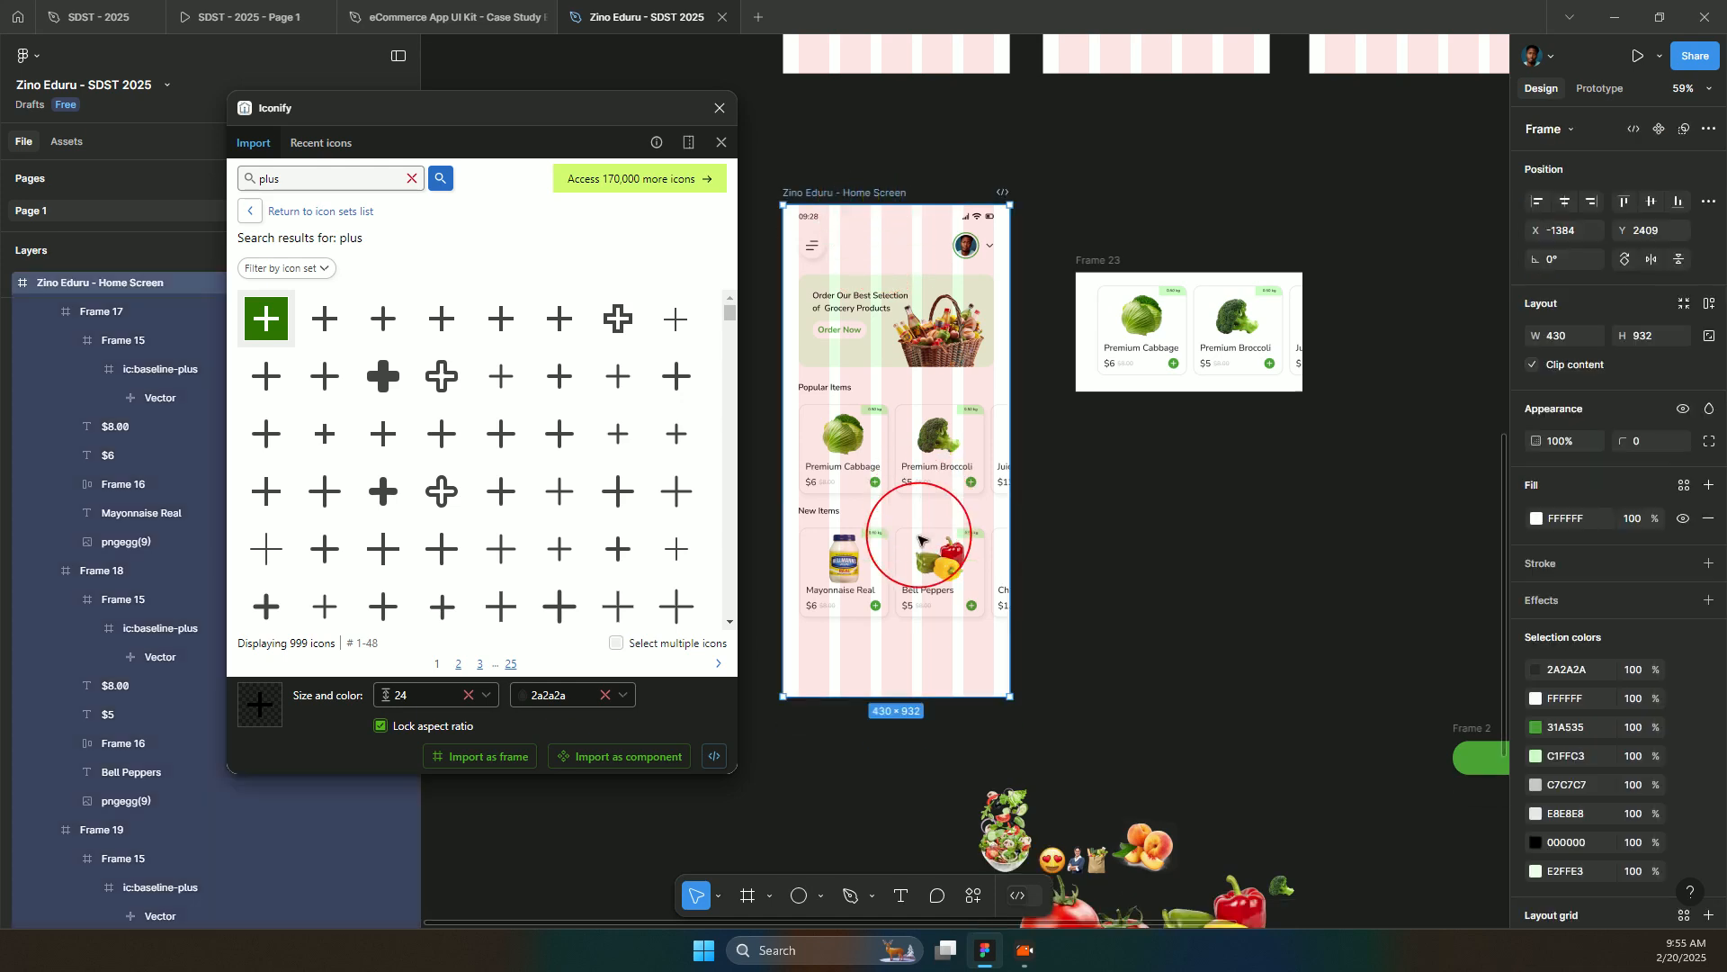
{"action": "scroll", "coordinate": [911, 576], "scroll_direction": "down", "scroll_amount": 2}
{"action": "scroll", "coordinate": [911, 593], "scroll_direction": "down", "scroll_amount": 3}
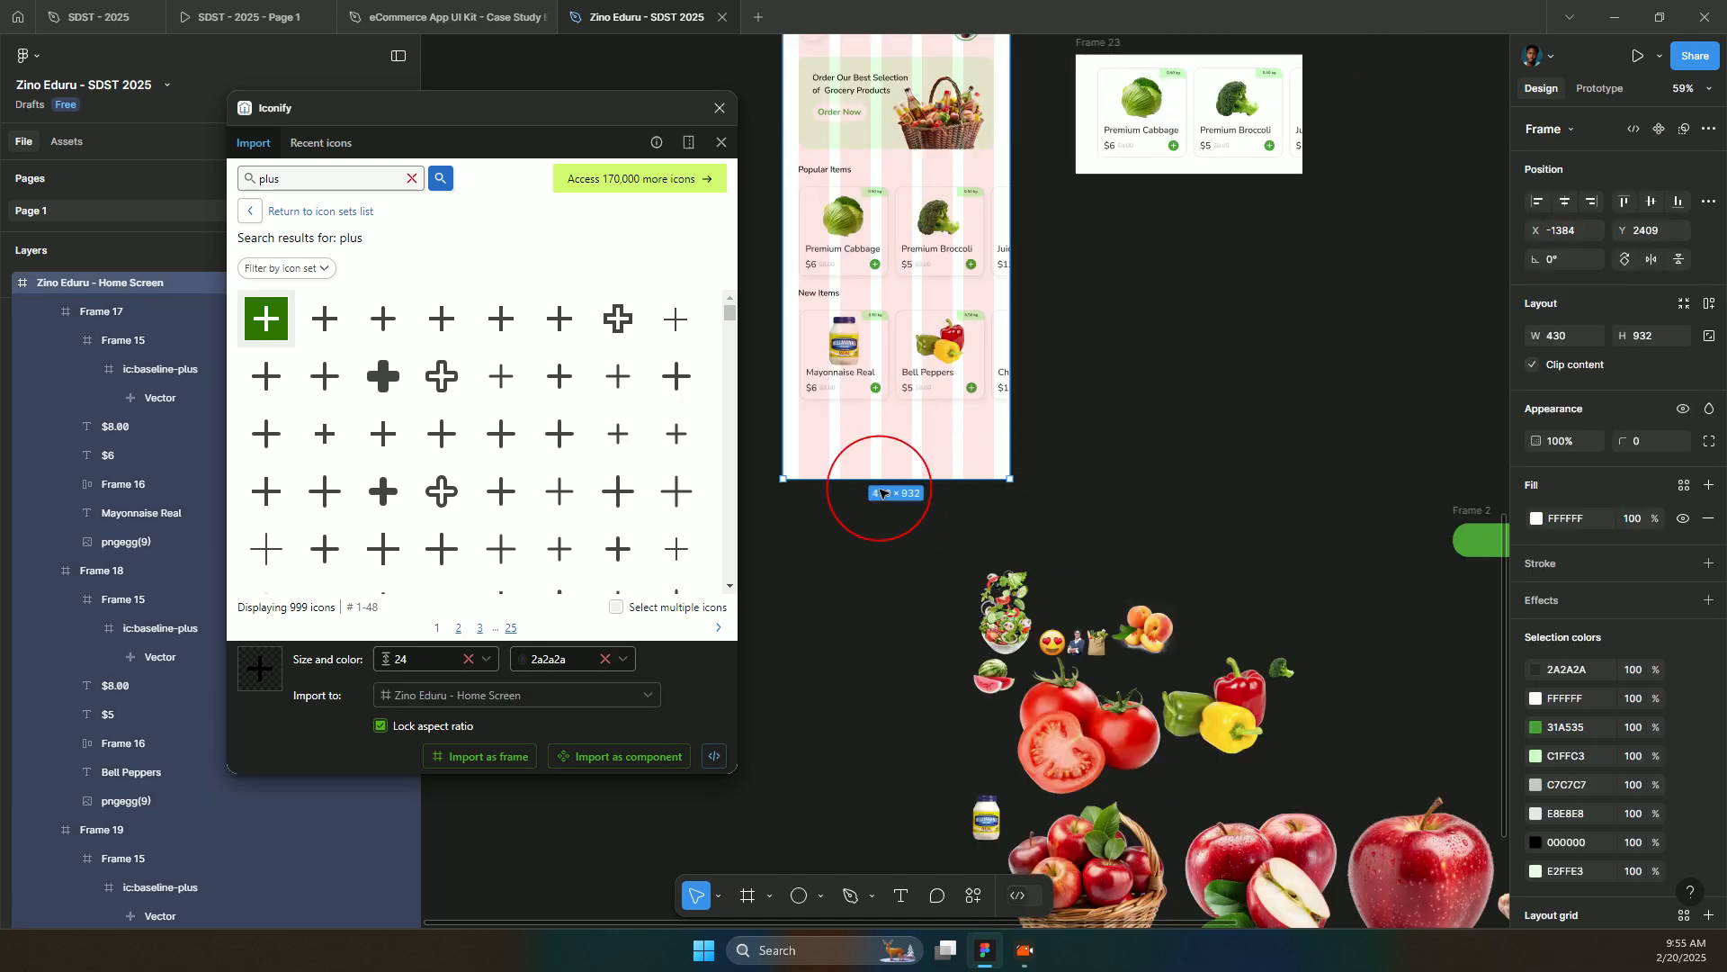
{"action": "left_click_drag", "start_coordinate": [884, 489], "coordinate": [880, 555]}
{"action": "left_click", "coordinate": [859, 108]}
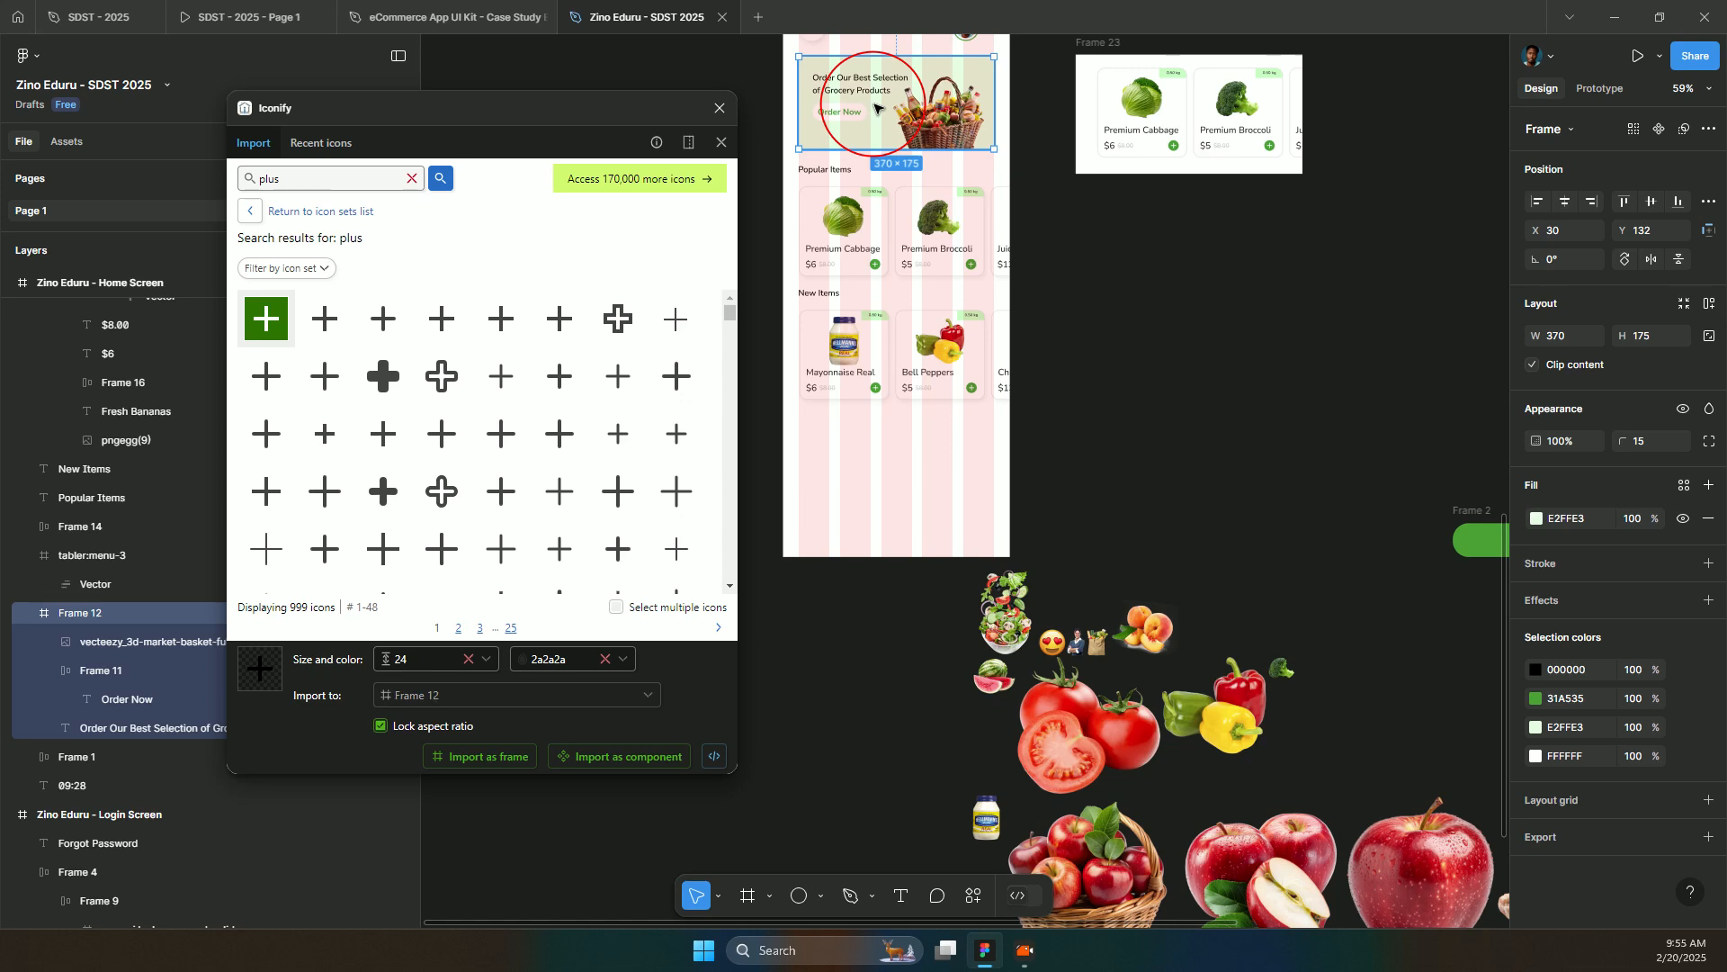
{"action": "left_click_drag", "start_coordinate": [874, 109], "coordinate": [894, 459]}
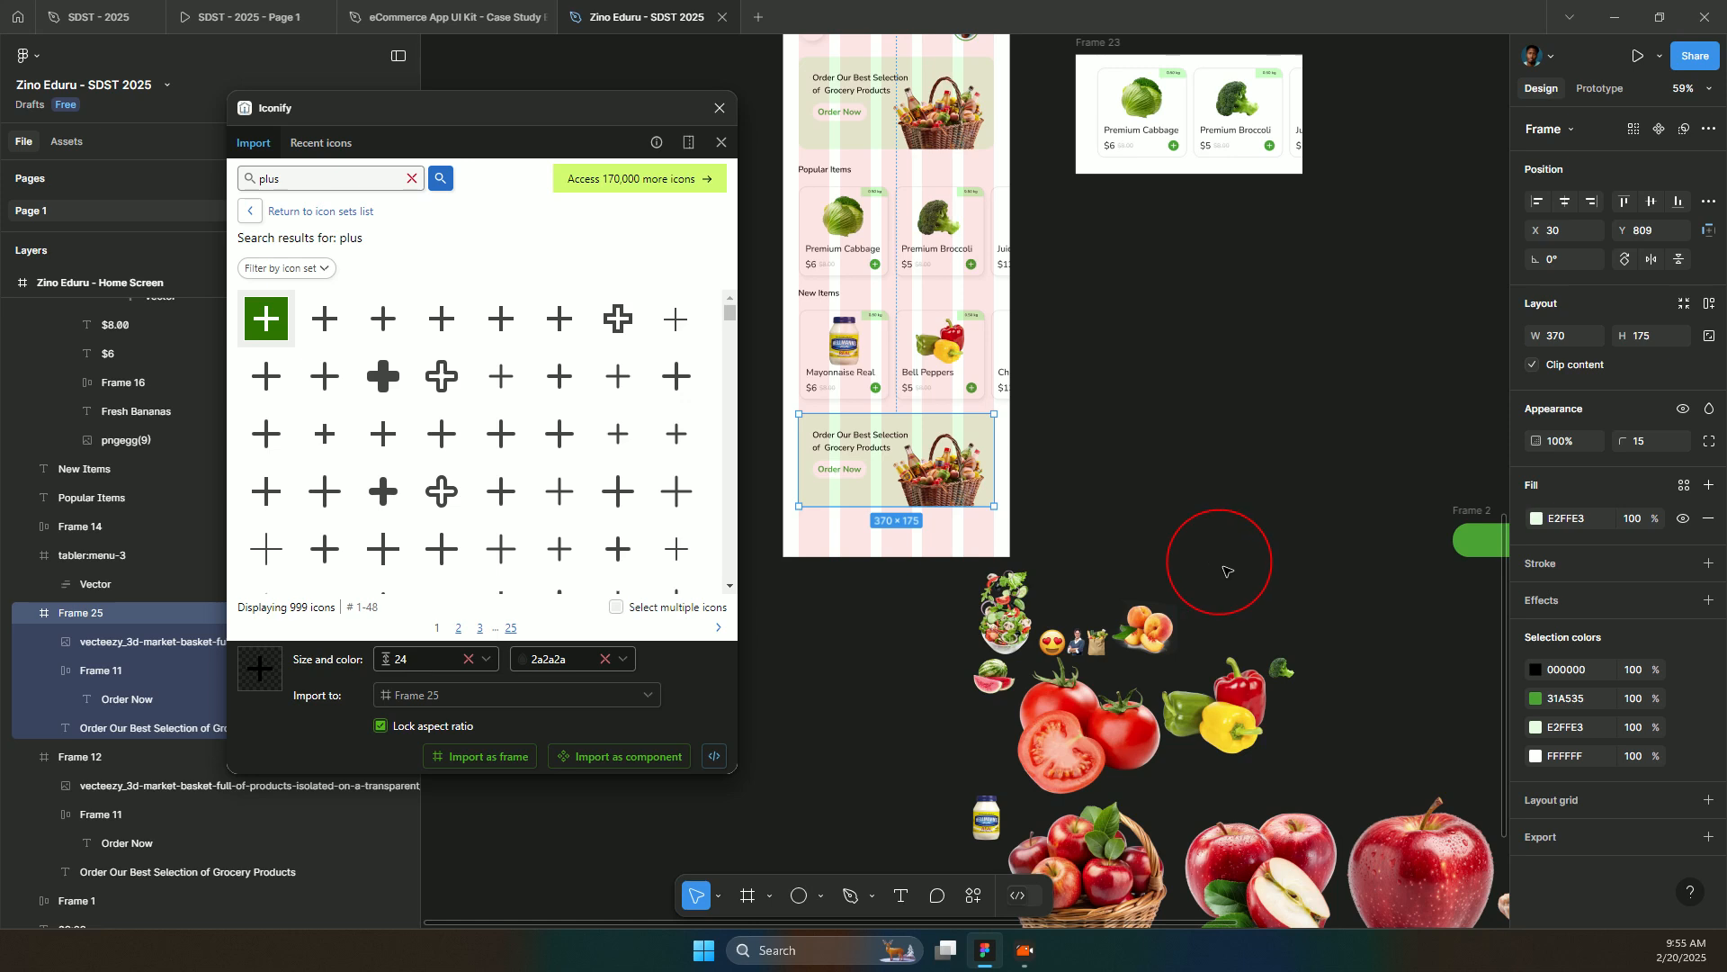
{"action": "left_click", "coordinate": [1544, 702]}
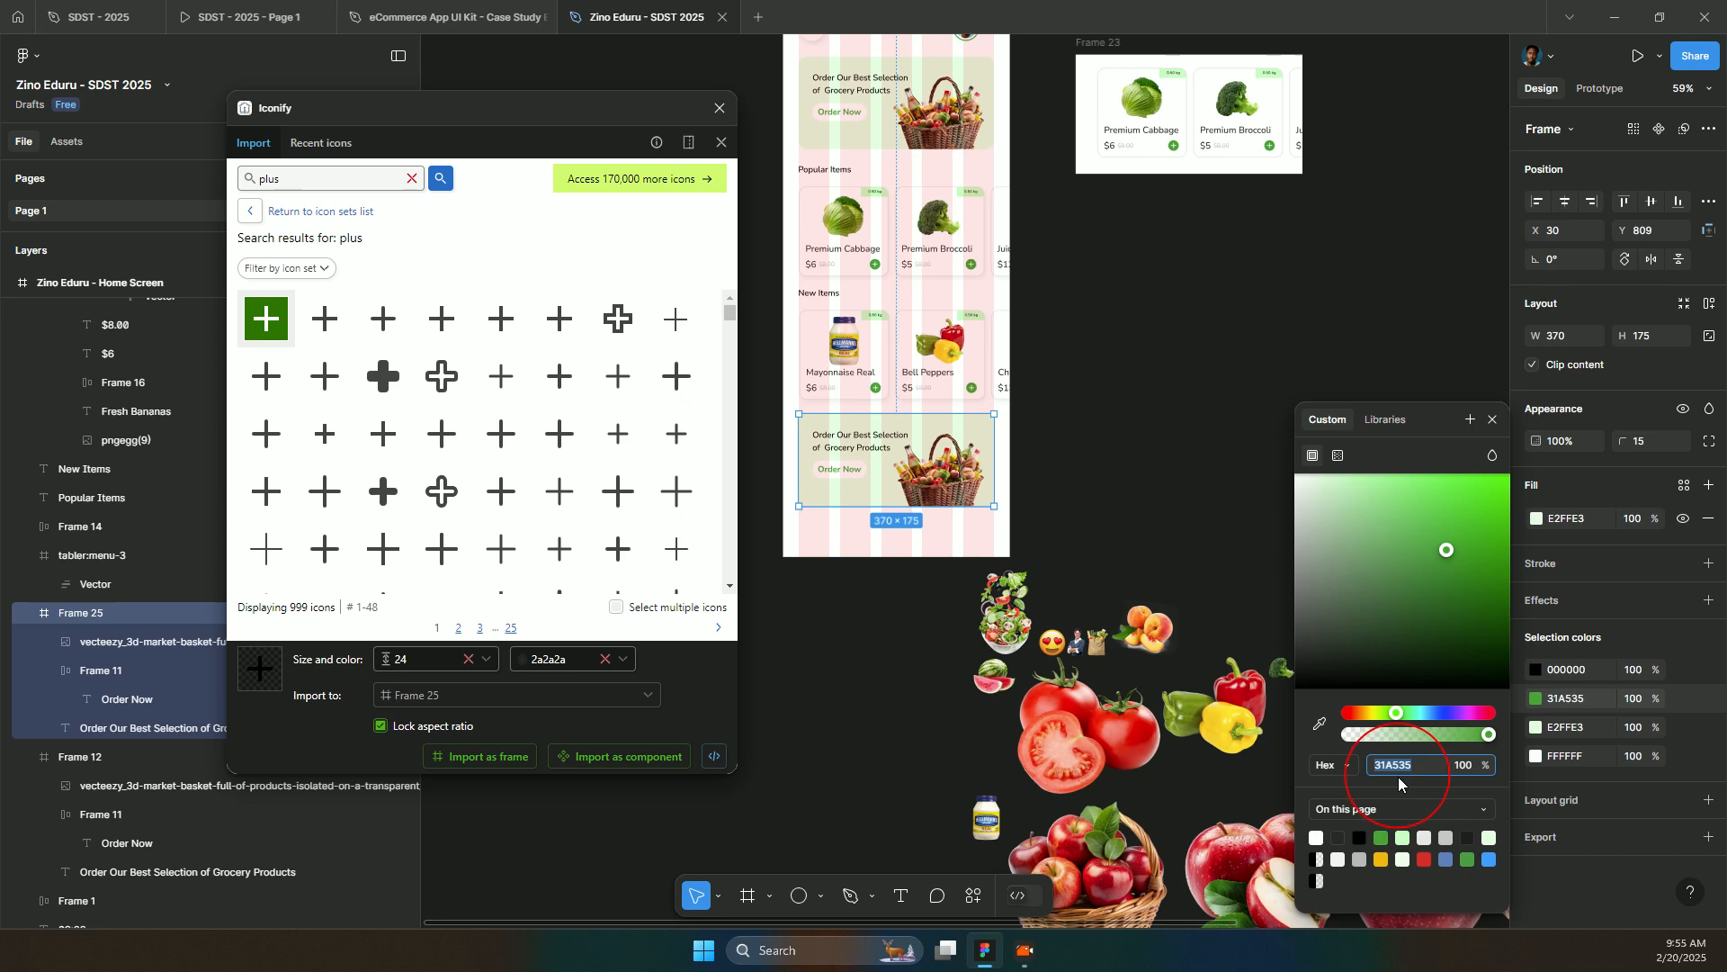
{"action": "left_click_drag", "start_coordinate": [1428, 429], "coordinate": [1403, 208]}
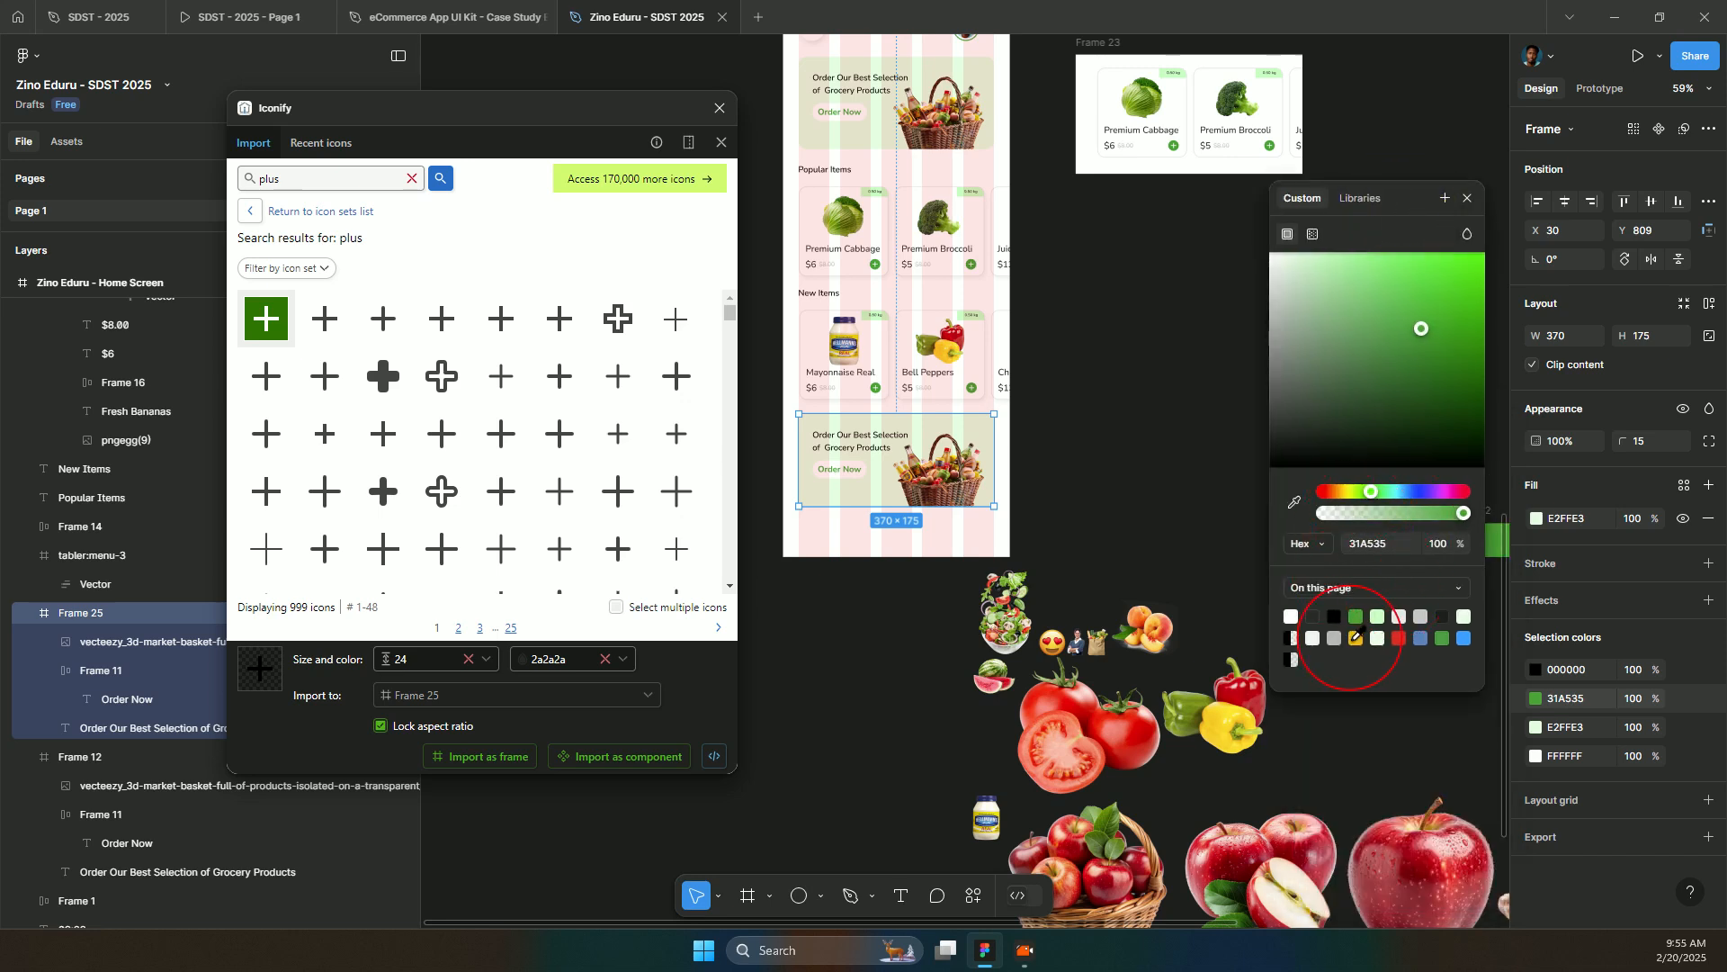
{"action": "left_click", "coordinate": [1357, 637]}
{"action": "key", "text": "ctrl+z"}
{"action": "key", "text": "ctrl+z"}
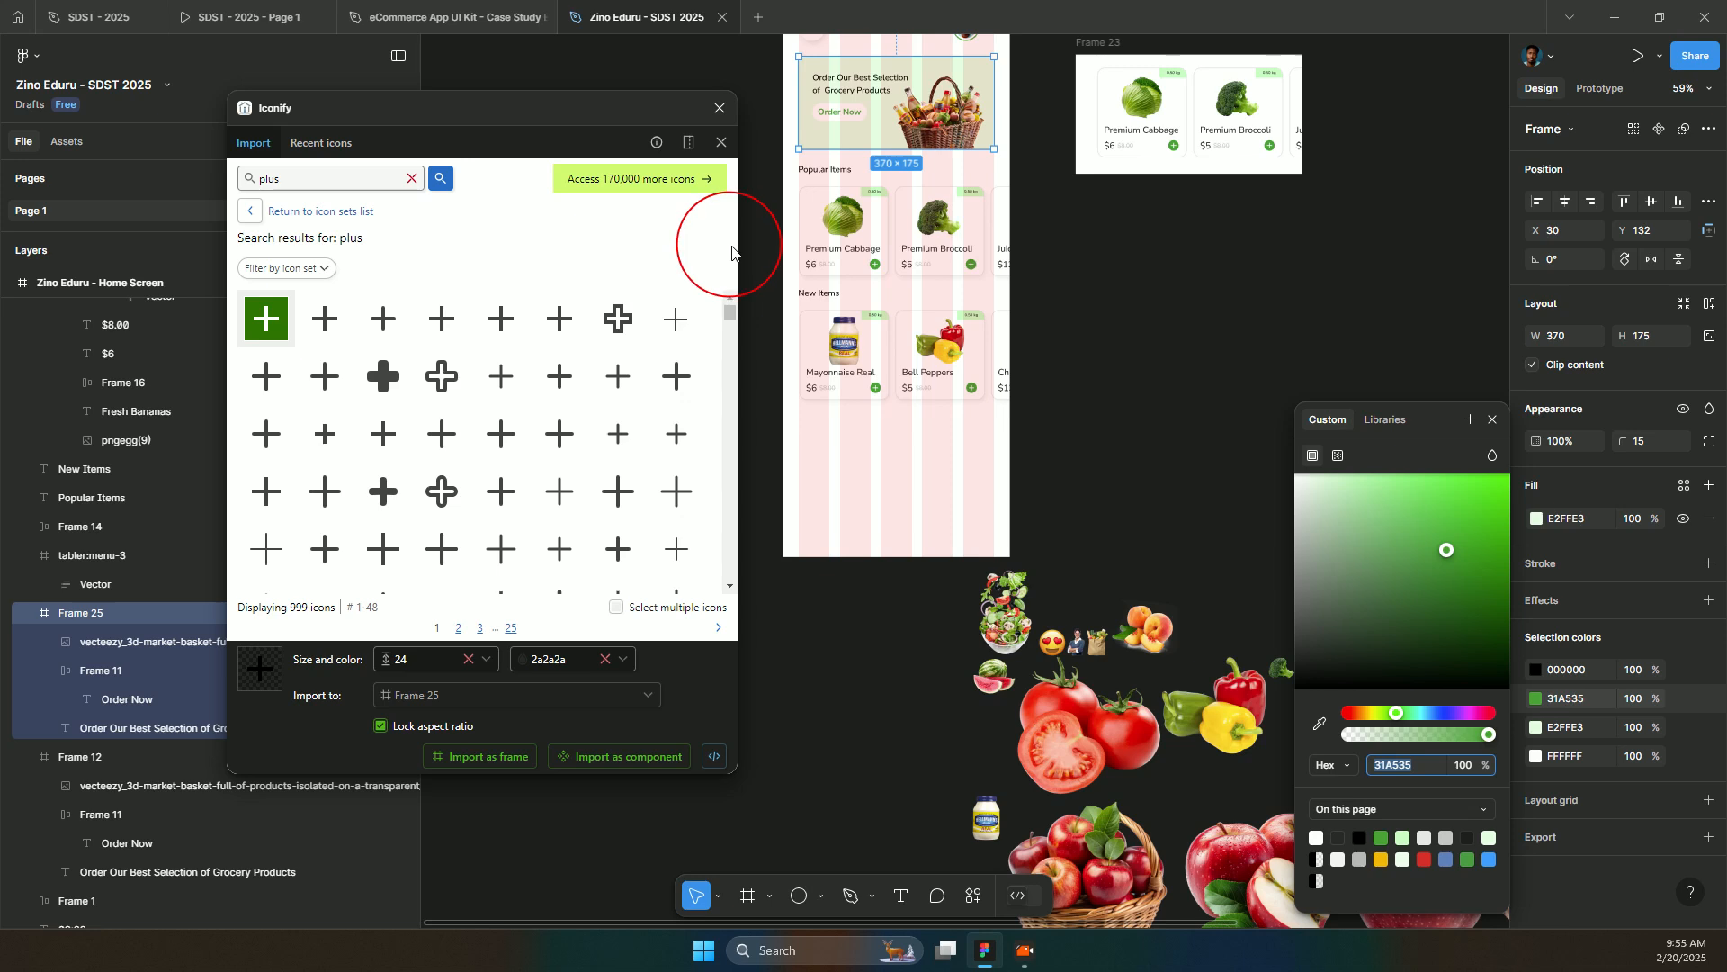
- Duplicate the green promo banner below the New Items cards at Y 809 and change the copy's fill to amber F8BD00
{"action": "left_click_drag", "start_coordinate": [897, 126], "coordinate": [901, 478]}
{"action": "left_click", "coordinate": [907, 460]}
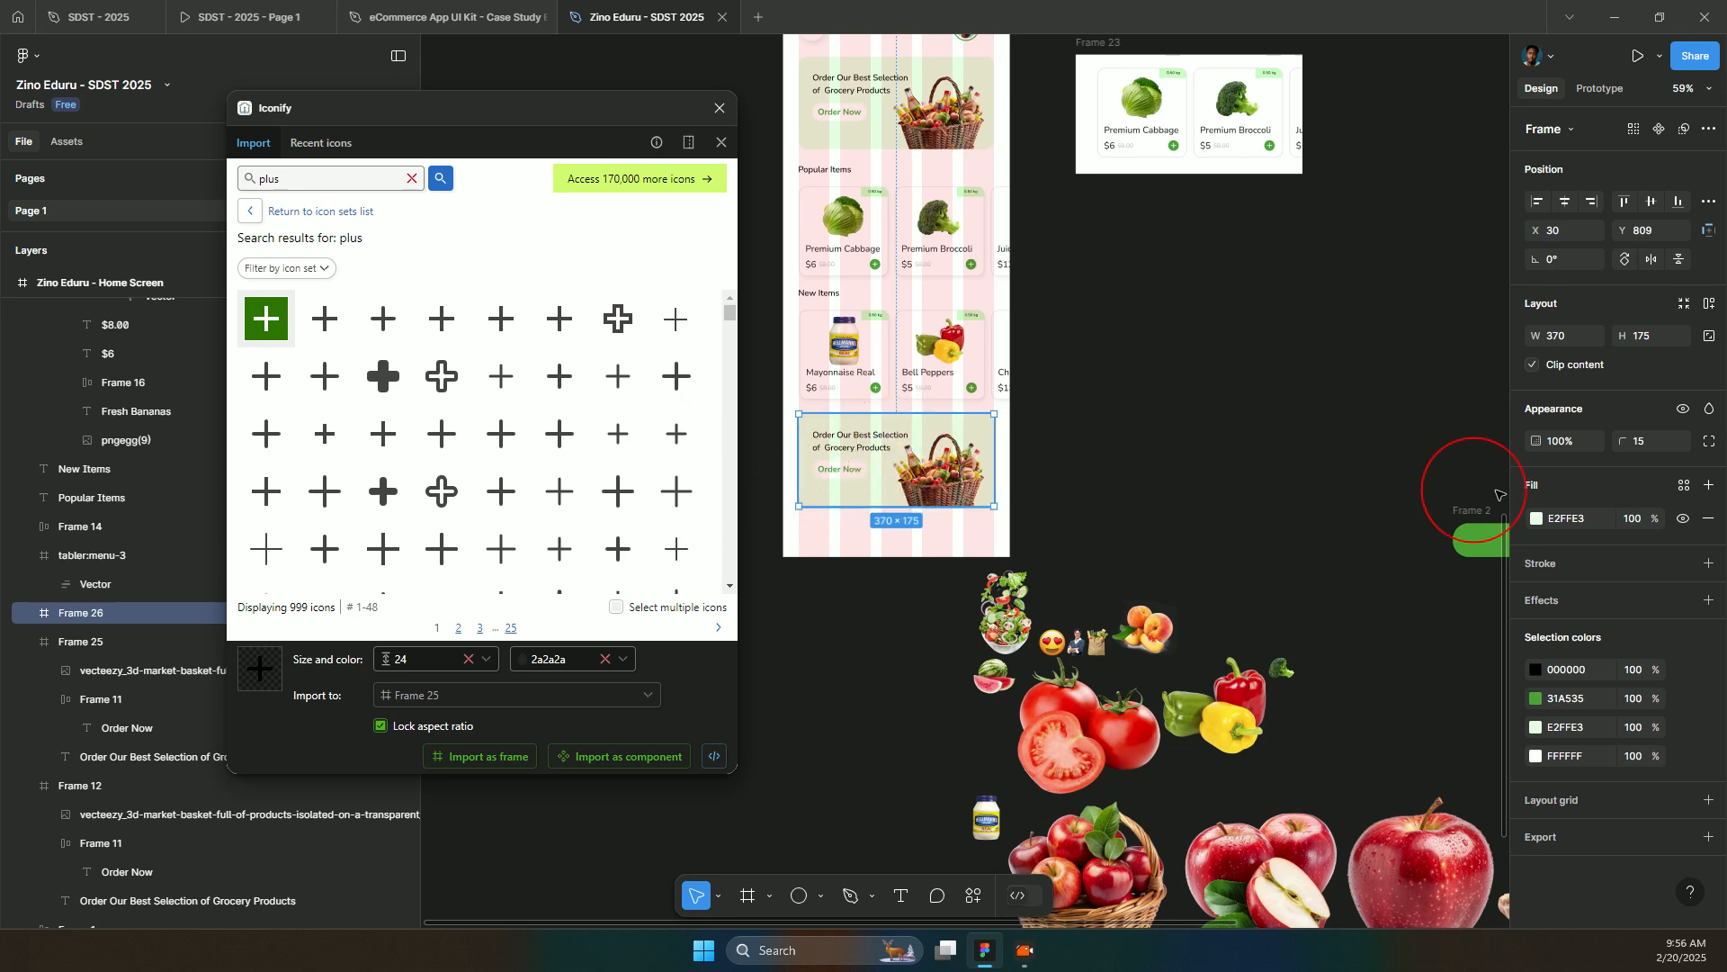
{"action": "left_click", "coordinate": [1537, 518]}
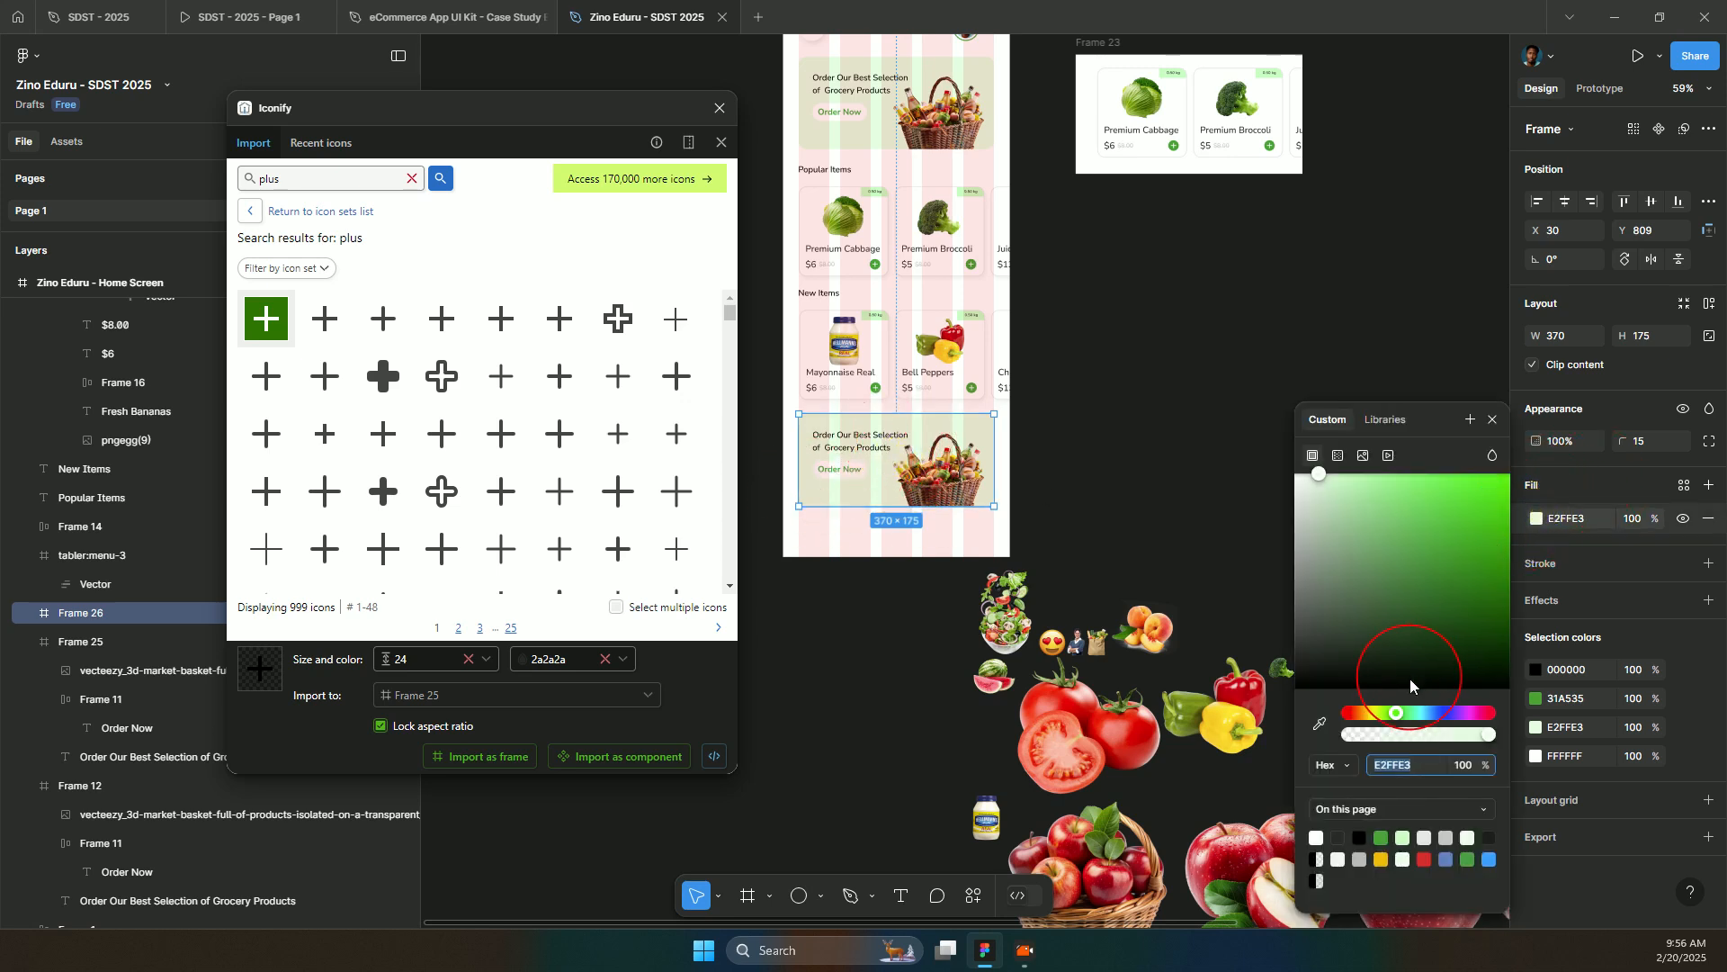
{"action": "left_click", "coordinate": [1379, 859]}
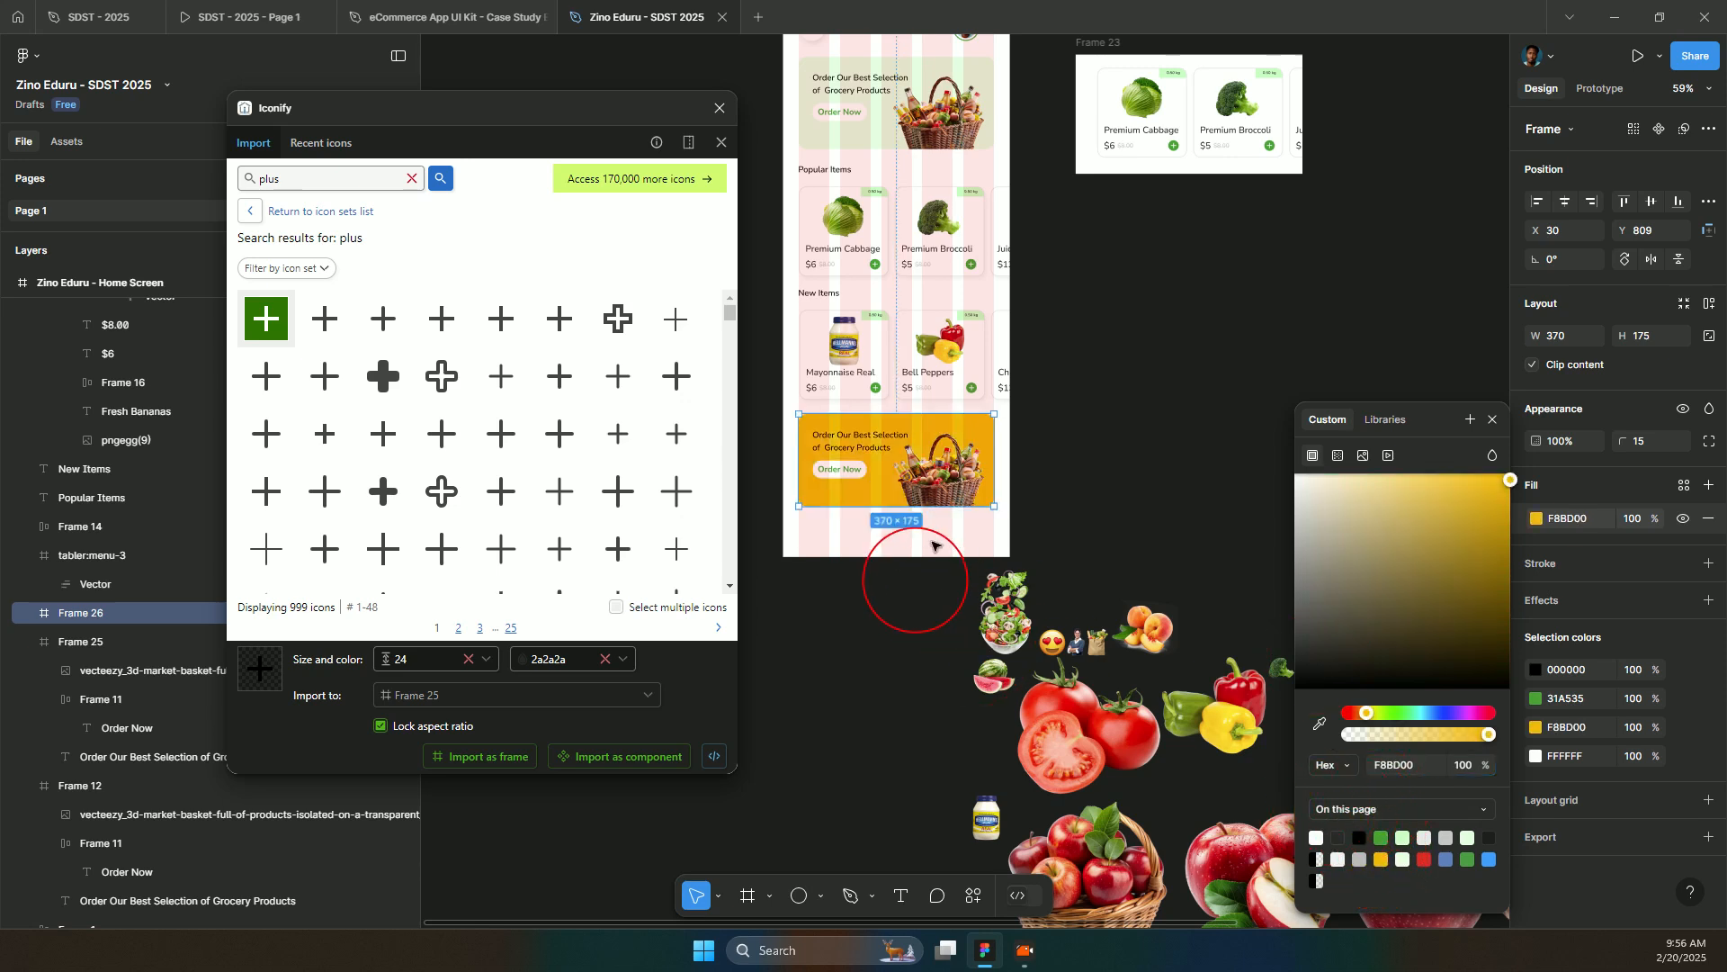
- Look through the loose food images on the canvas for a picture that suits the amber banner
{"action": "scroll", "coordinate": [940, 662], "scroll_direction": "down", "scroll_amount": 4}
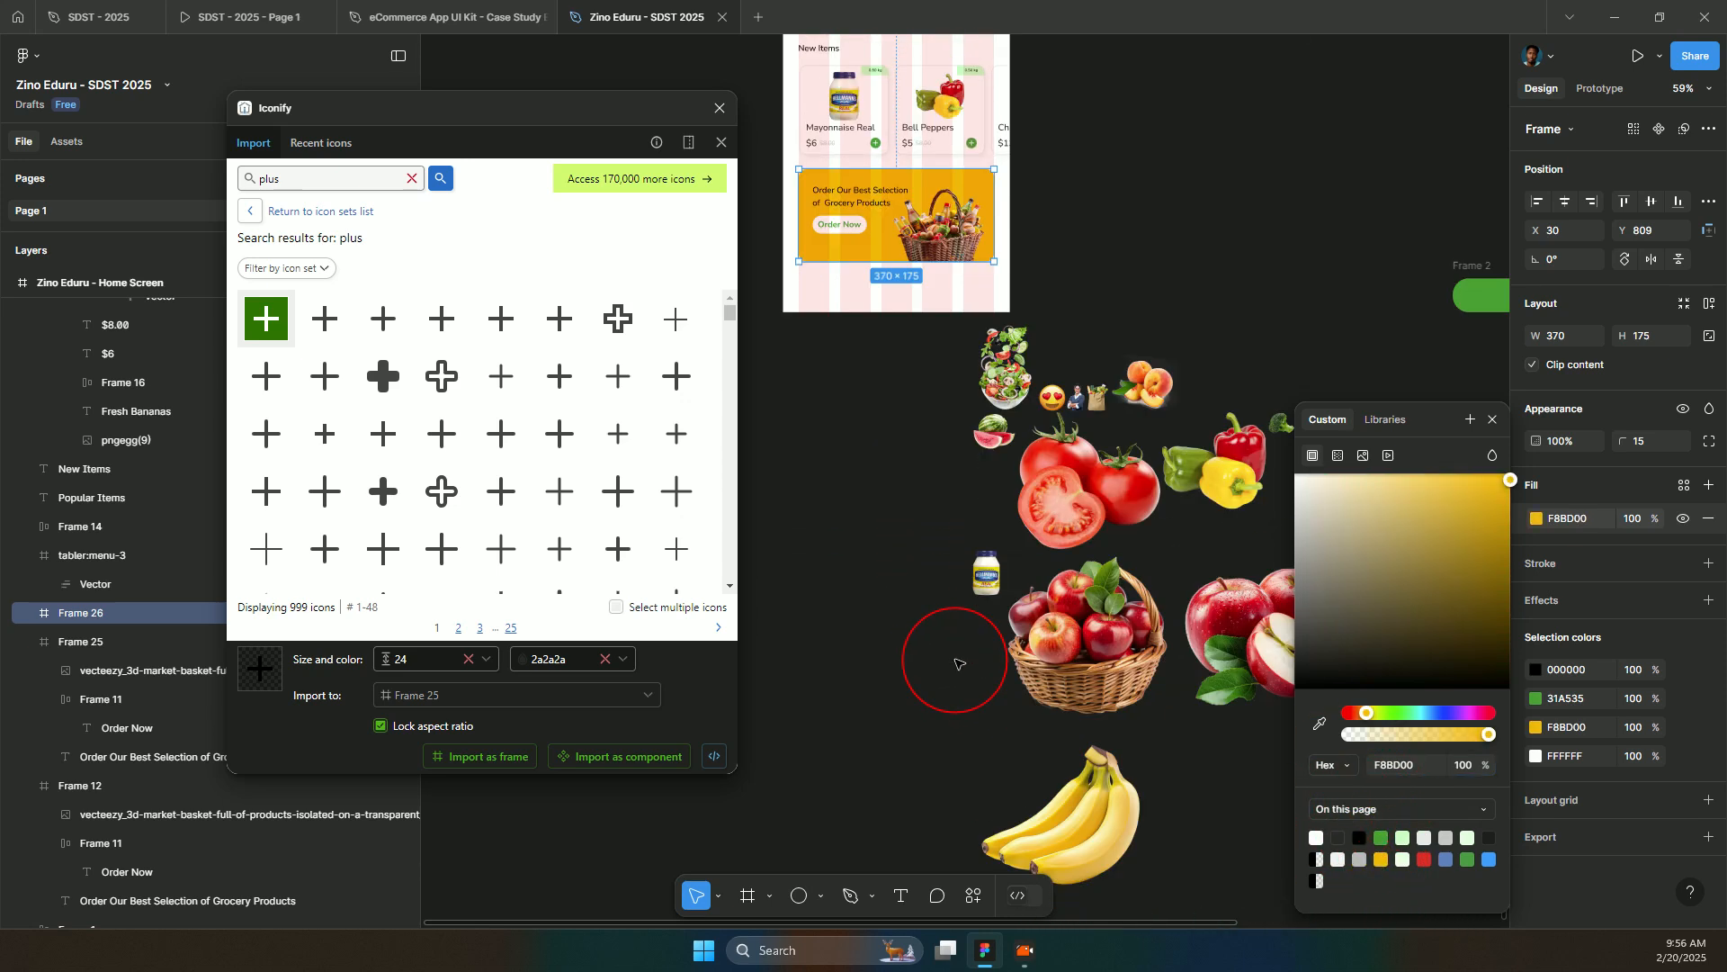
{"action": "scroll", "coordinate": [946, 655], "scroll_direction": "down", "scroll_amount": 5}
{"action": "scroll", "coordinate": [946, 655], "scroll_direction": "up", "scroll_amount": 10}
{"action": "scroll", "coordinate": [946, 657], "scroll_direction": "down", "scroll_amount": 3}
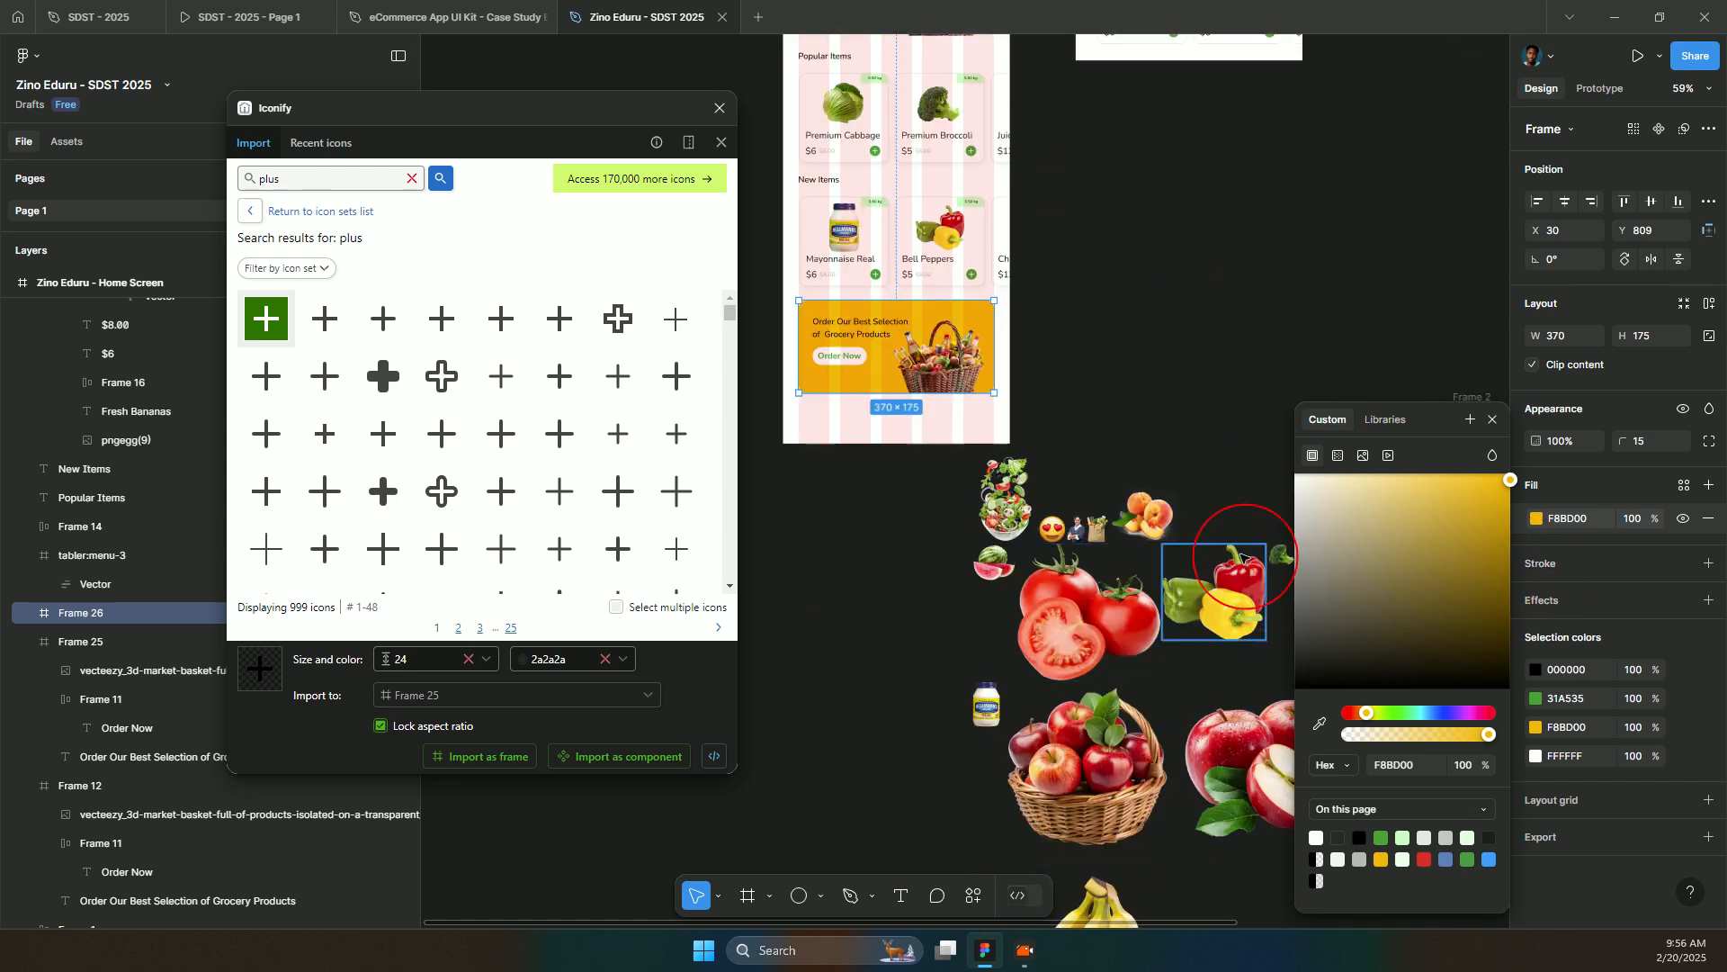
{"action": "scroll", "coordinate": [1221, 539], "scroll_direction": "right", "scroll_amount": 5}
{"action": "scroll", "coordinate": [1224, 531], "scroll_direction": "down", "scroll_amount": 3}
{"action": "scroll", "coordinate": [1224, 530], "scroll_direction": "right", "scroll_amount": 3}
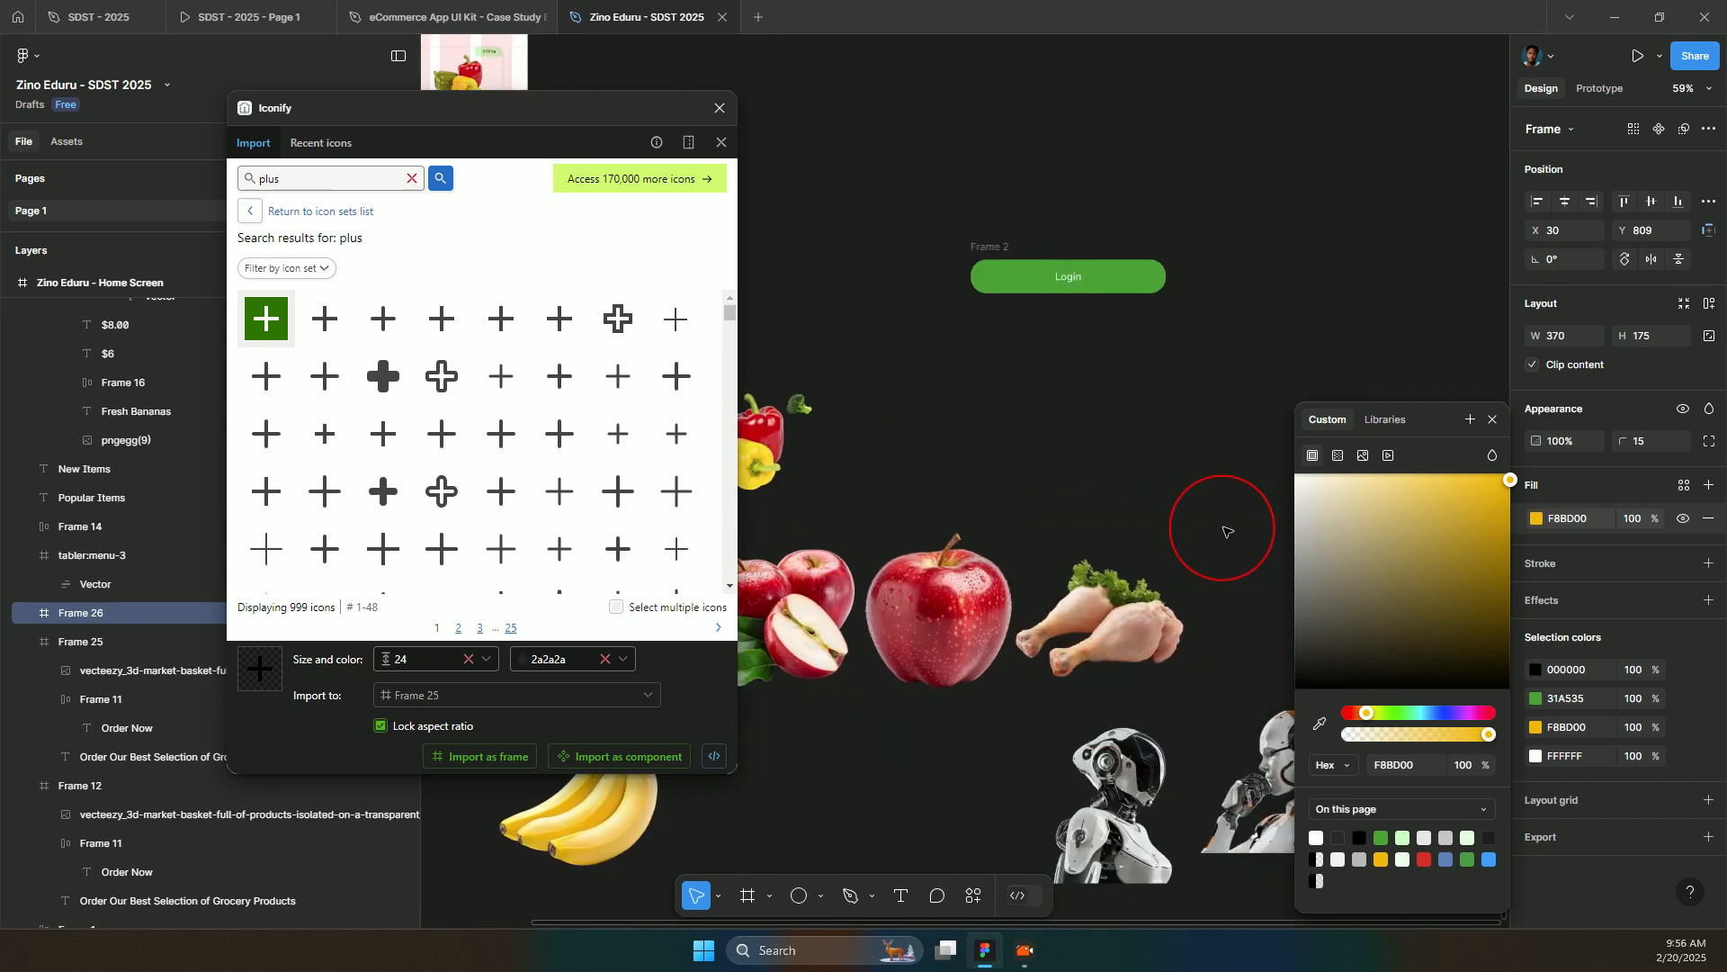
{"action": "scroll", "coordinate": [1224, 531], "scroll_direction": "left", "scroll_amount": 8}
{"action": "scroll", "coordinate": [1224, 531], "scroll_direction": "right", "scroll_amount": 5}
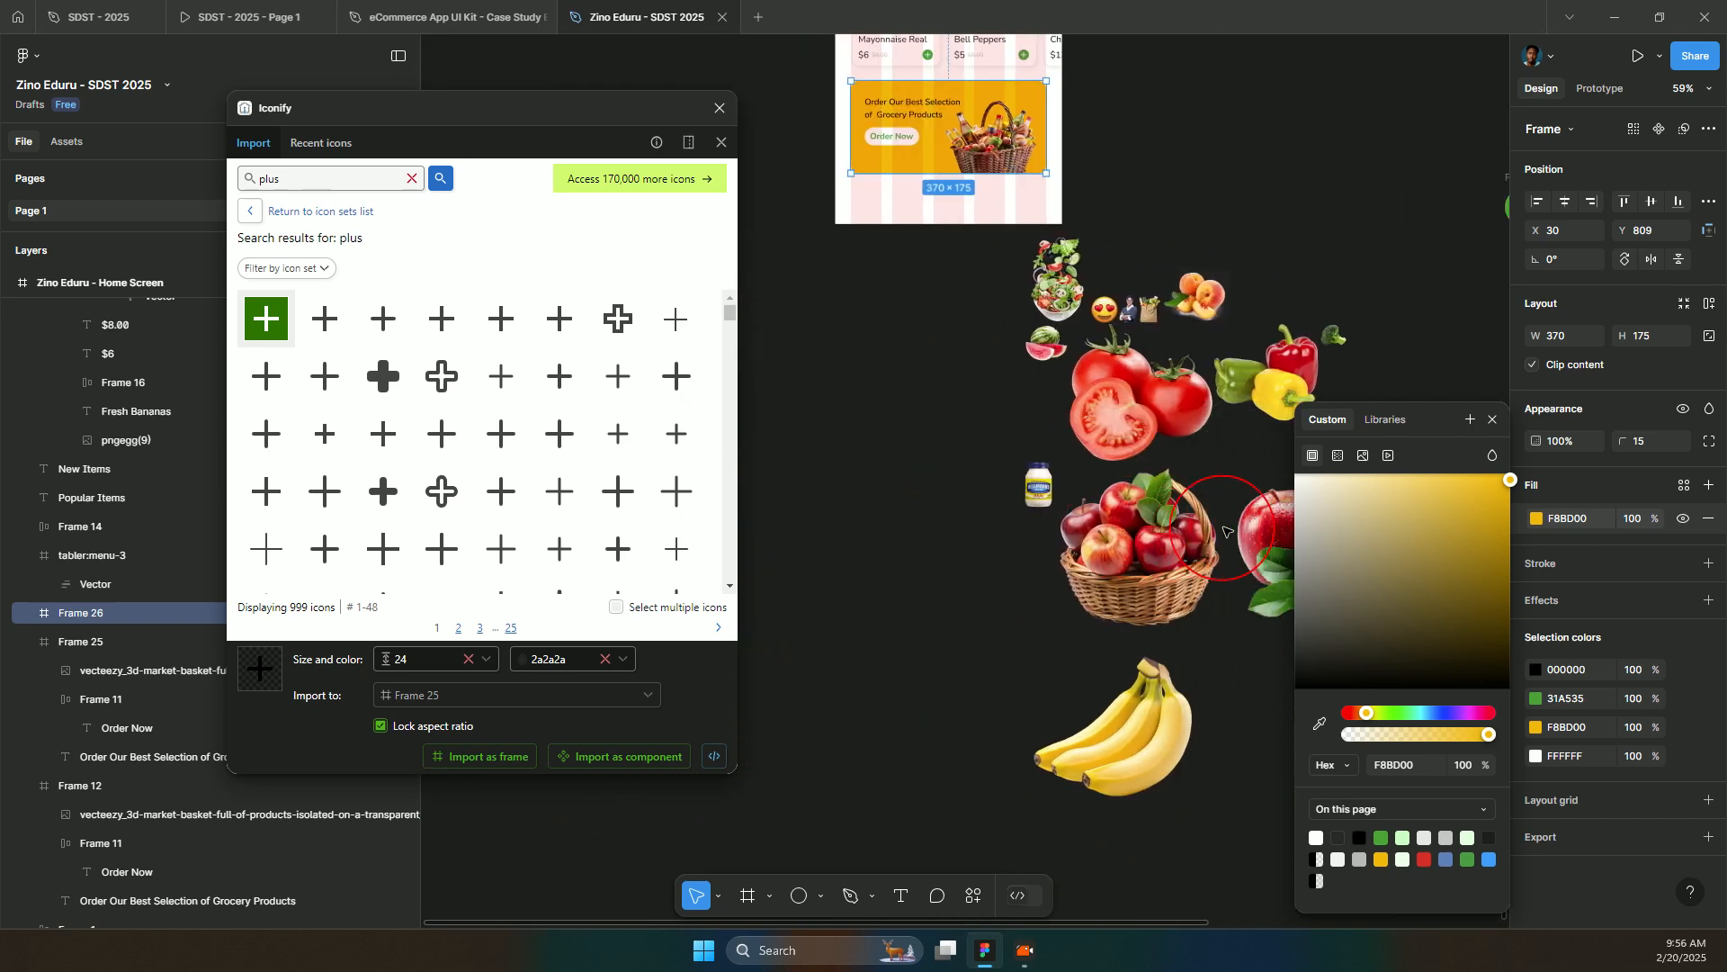
{"action": "scroll", "coordinate": [1223, 531], "scroll_direction": "up", "scroll_amount": 3}
{"action": "scroll", "coordinate": [1225, 530], "scroll_direction": "up", "scroll_amount": 2}
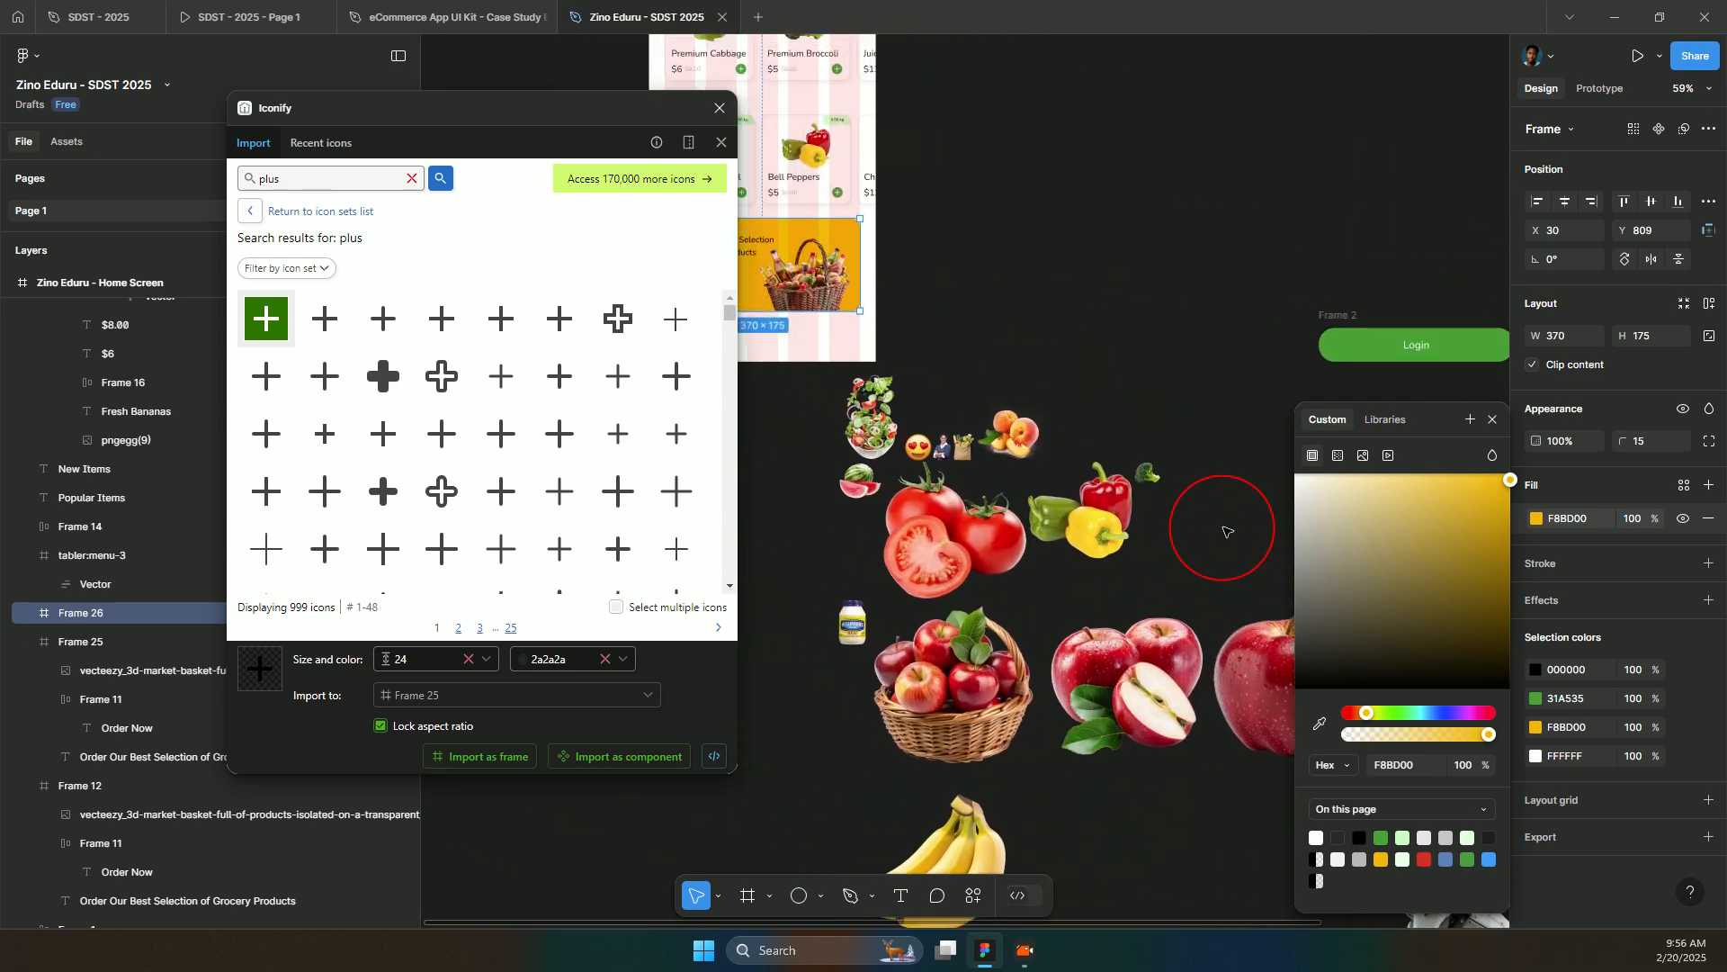
{"action": "scroll", "coordinate": [1225, 531], "scroll_direction": "right", "scroll_amount": 3}
{"action": "scroll", "coordinate": [1225, 530], "scroll_direction": "left", "scroll_amount": 6}
{"action": "scroll", "coordinate": [1226, 531], "scroll_direction": "left", "scroll_amount": 1}
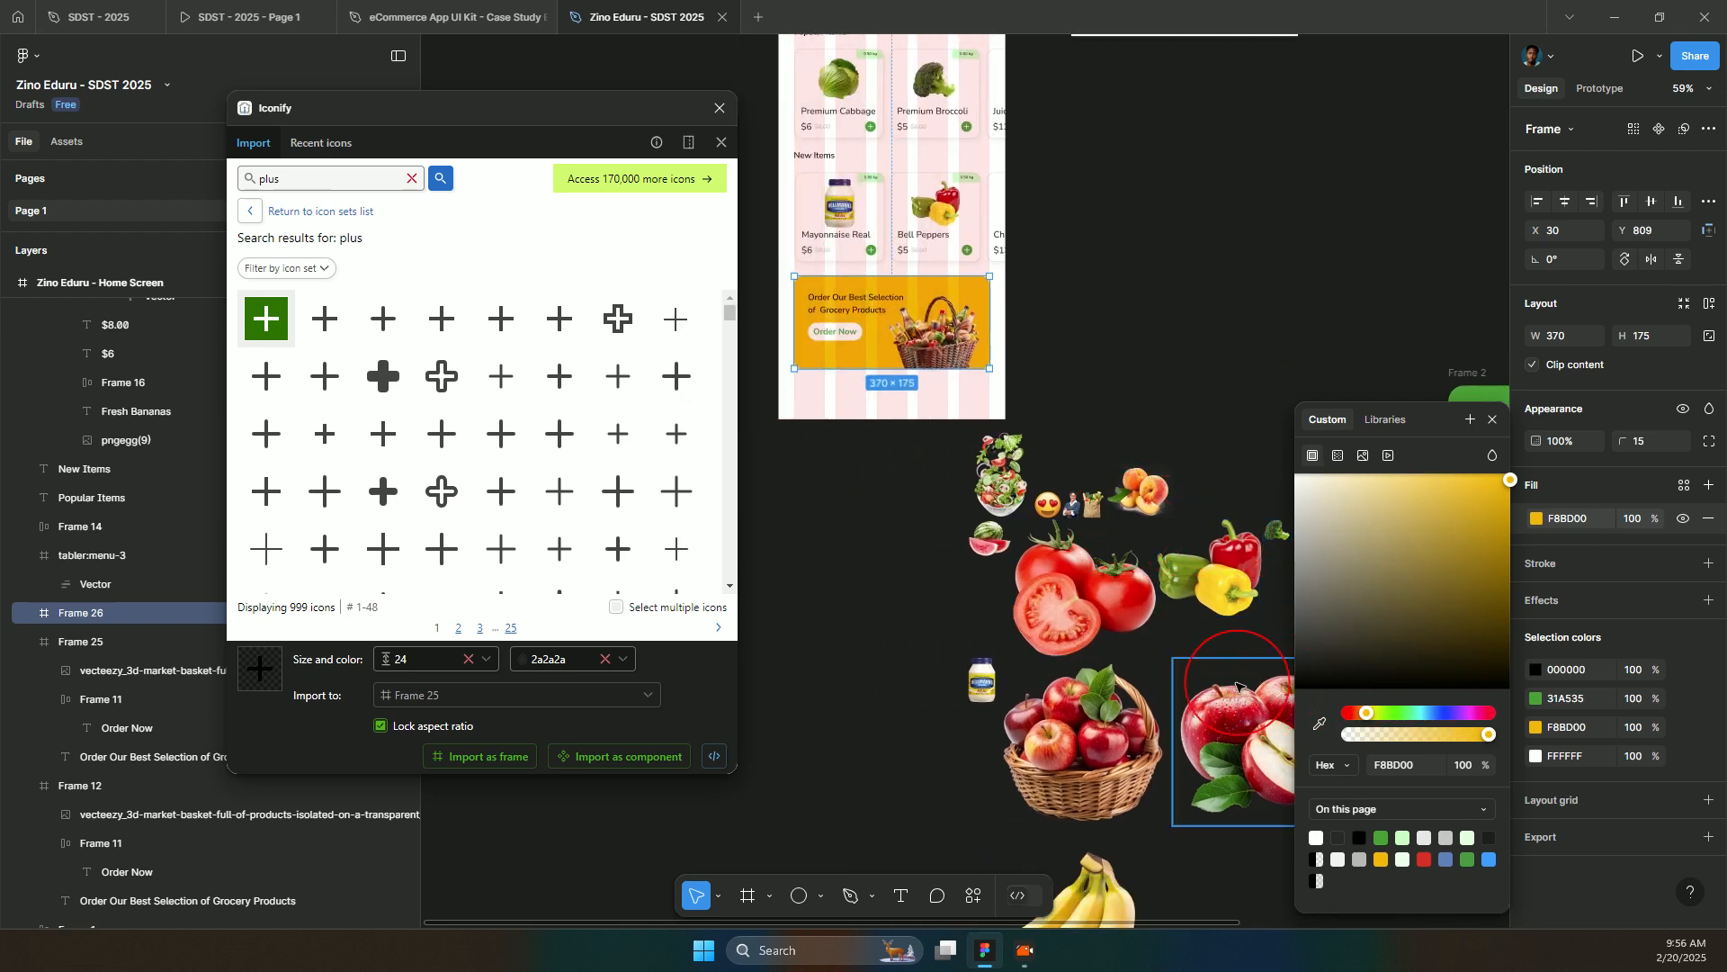
- Place the salad image in the amber banner and delete that banner's grocery basket picture
{"action": "left_click", "coordinate": [996, 488]}
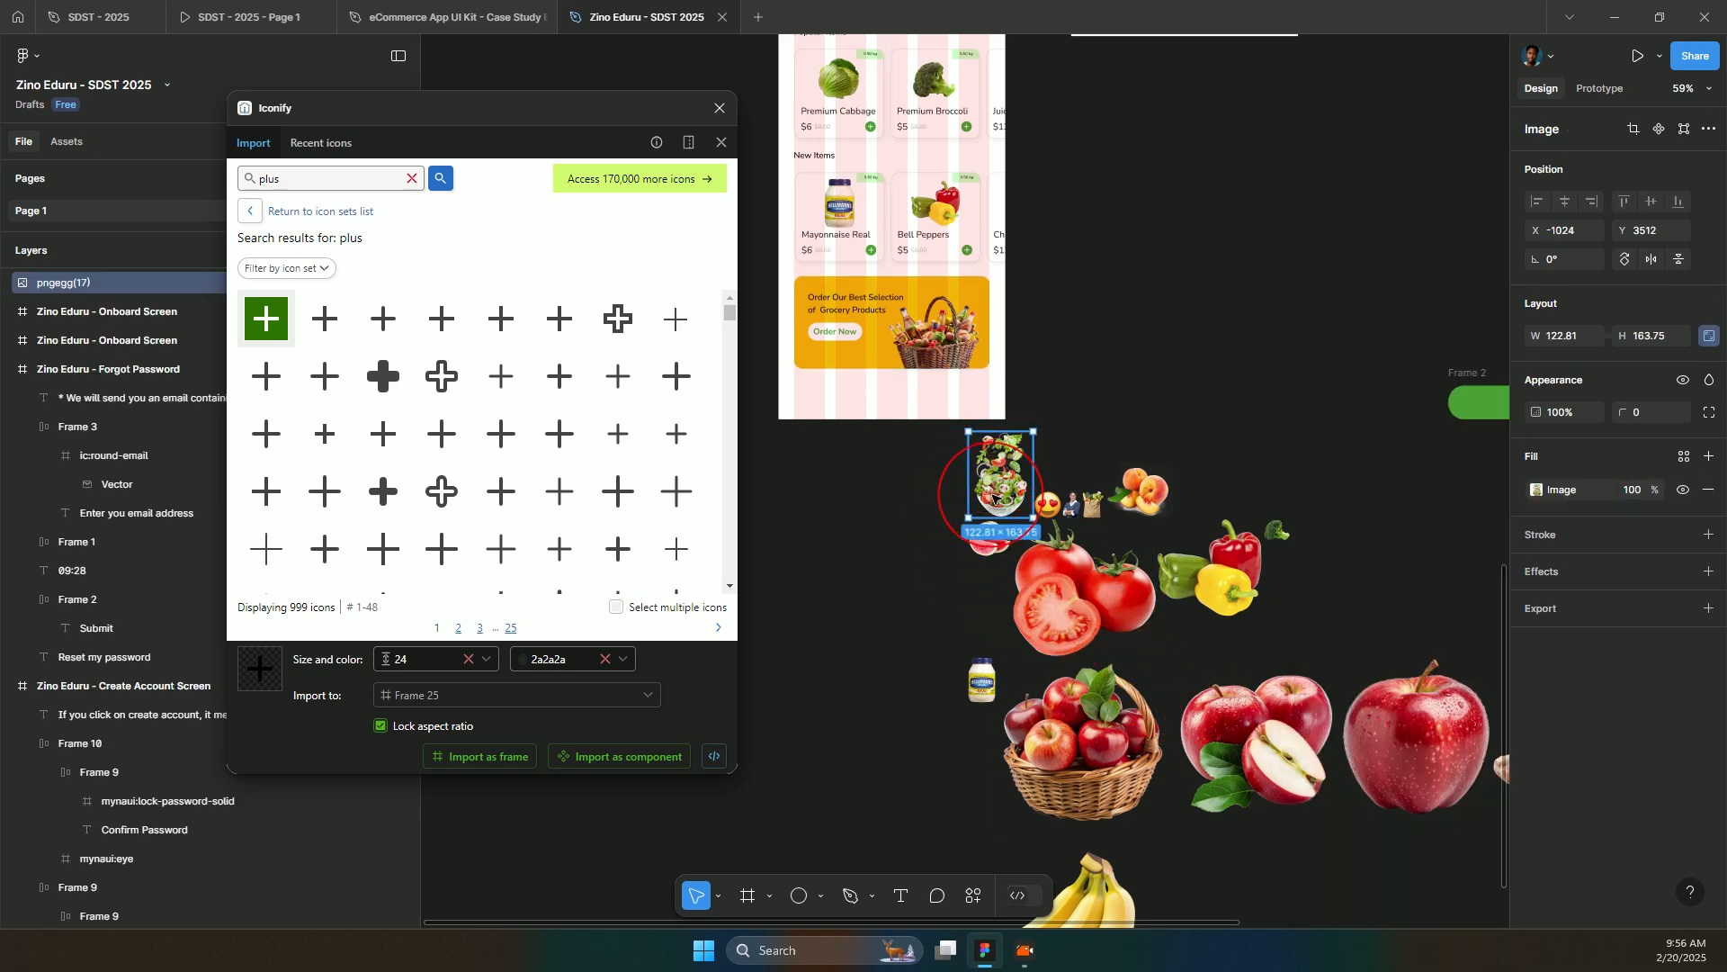
{"action": "left_click_drag", "start_coordinate": [994, 494], "coordinate": [936, 350]}
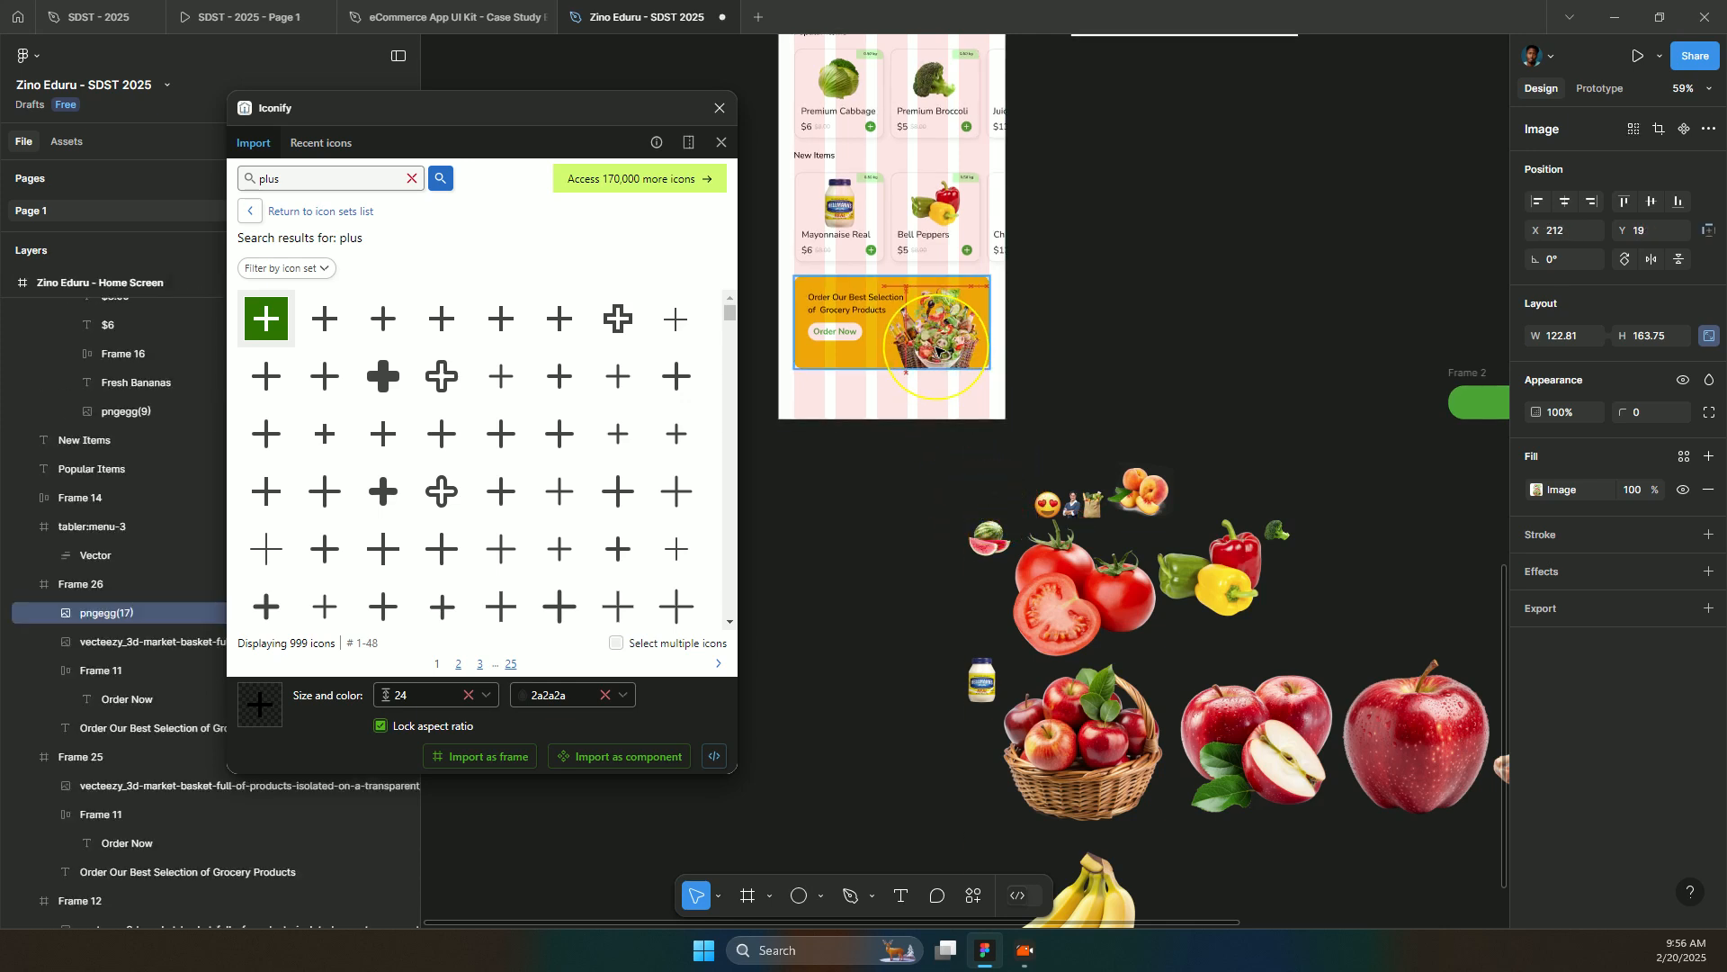
{"action": "left_click", "coordinate": [896, 340]}
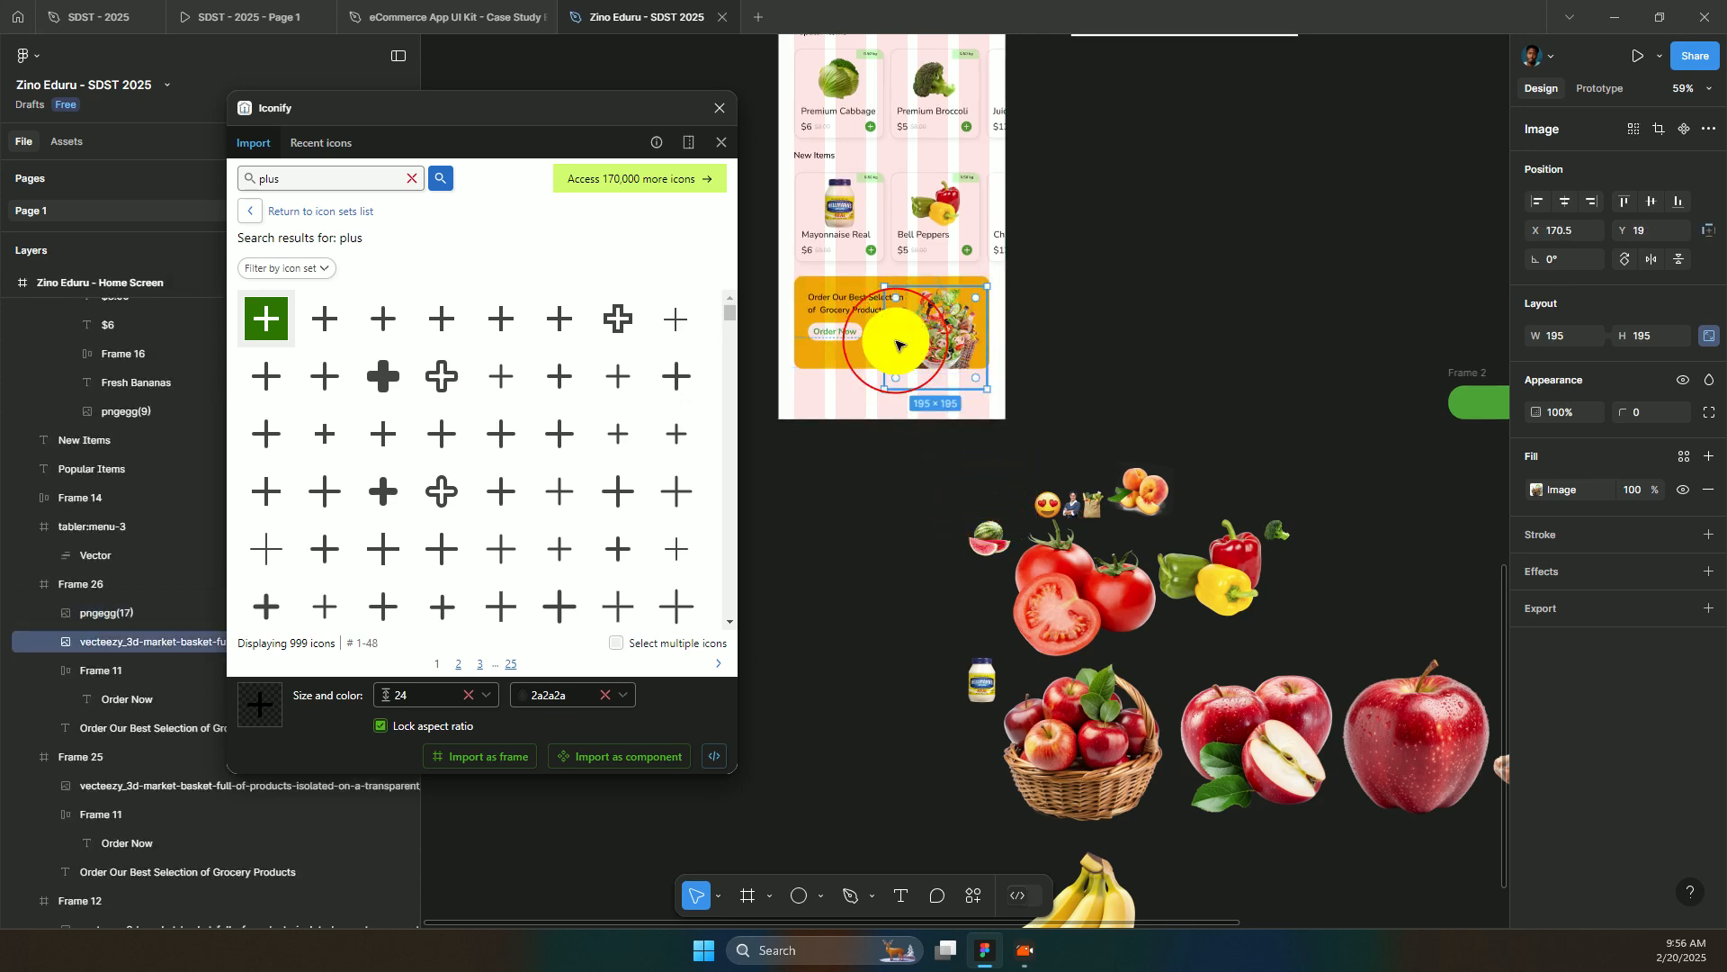
{"action": "key", "text": "Delete"}
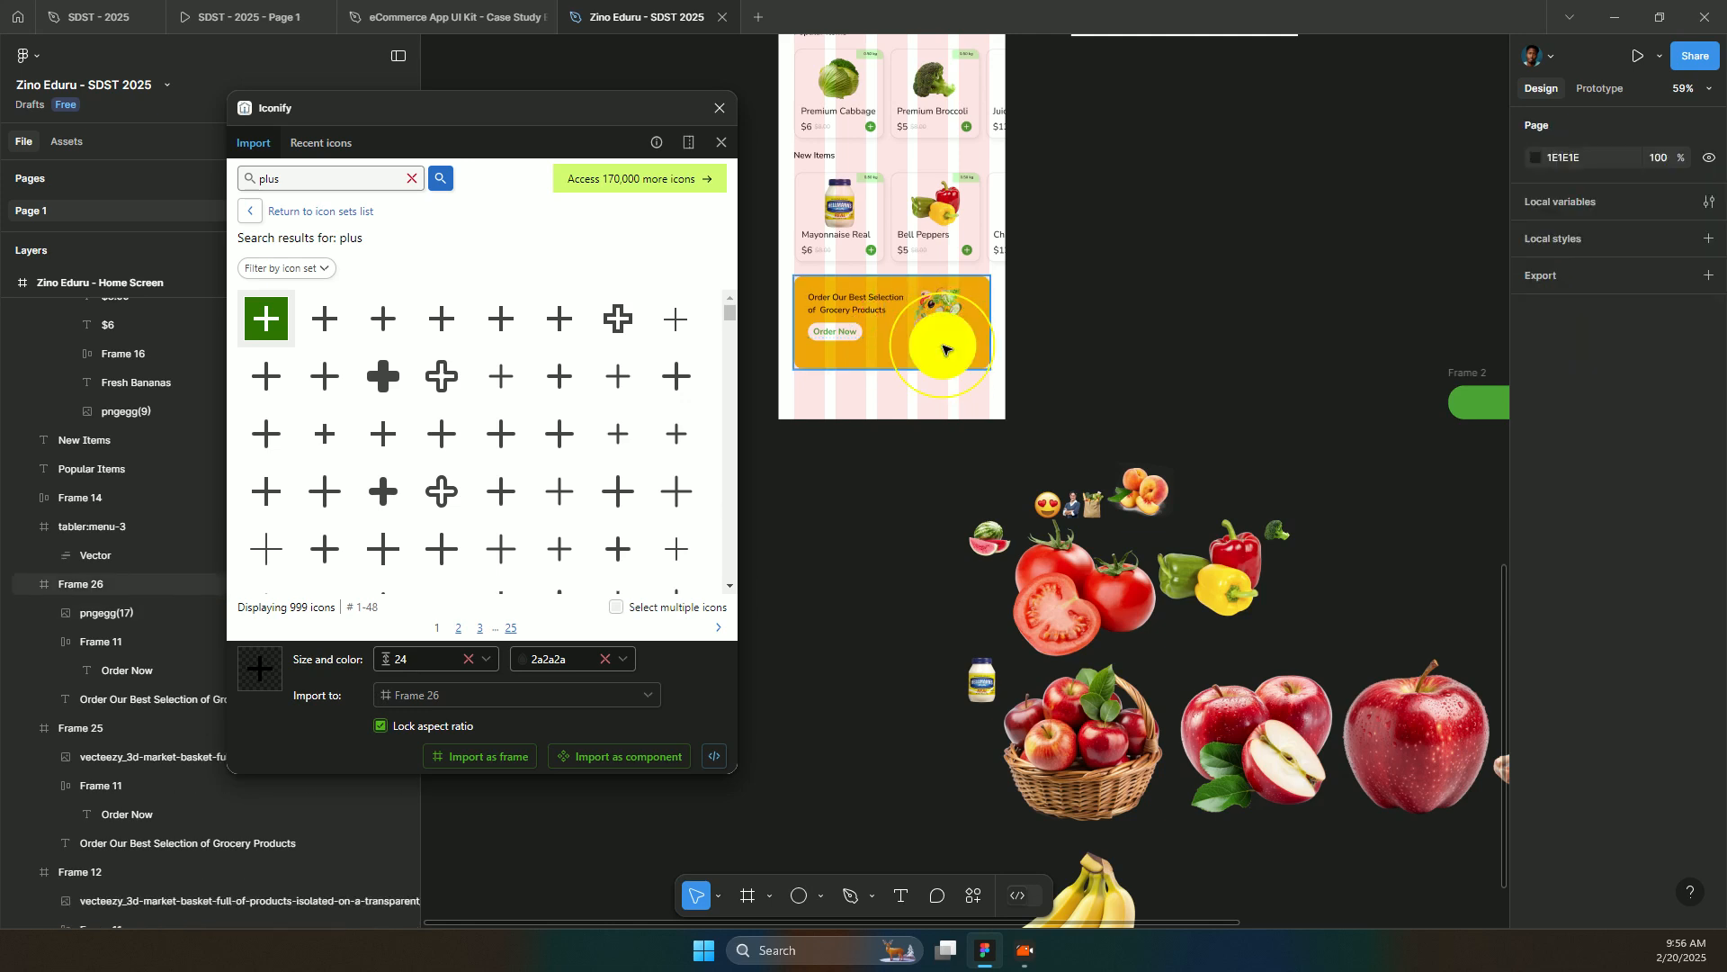
- Scale the salad image up to about 206 × 274 and position it at X 164, Y 0 in the amber banner
{"action": "left_click", "coordinate": [943, 349]}
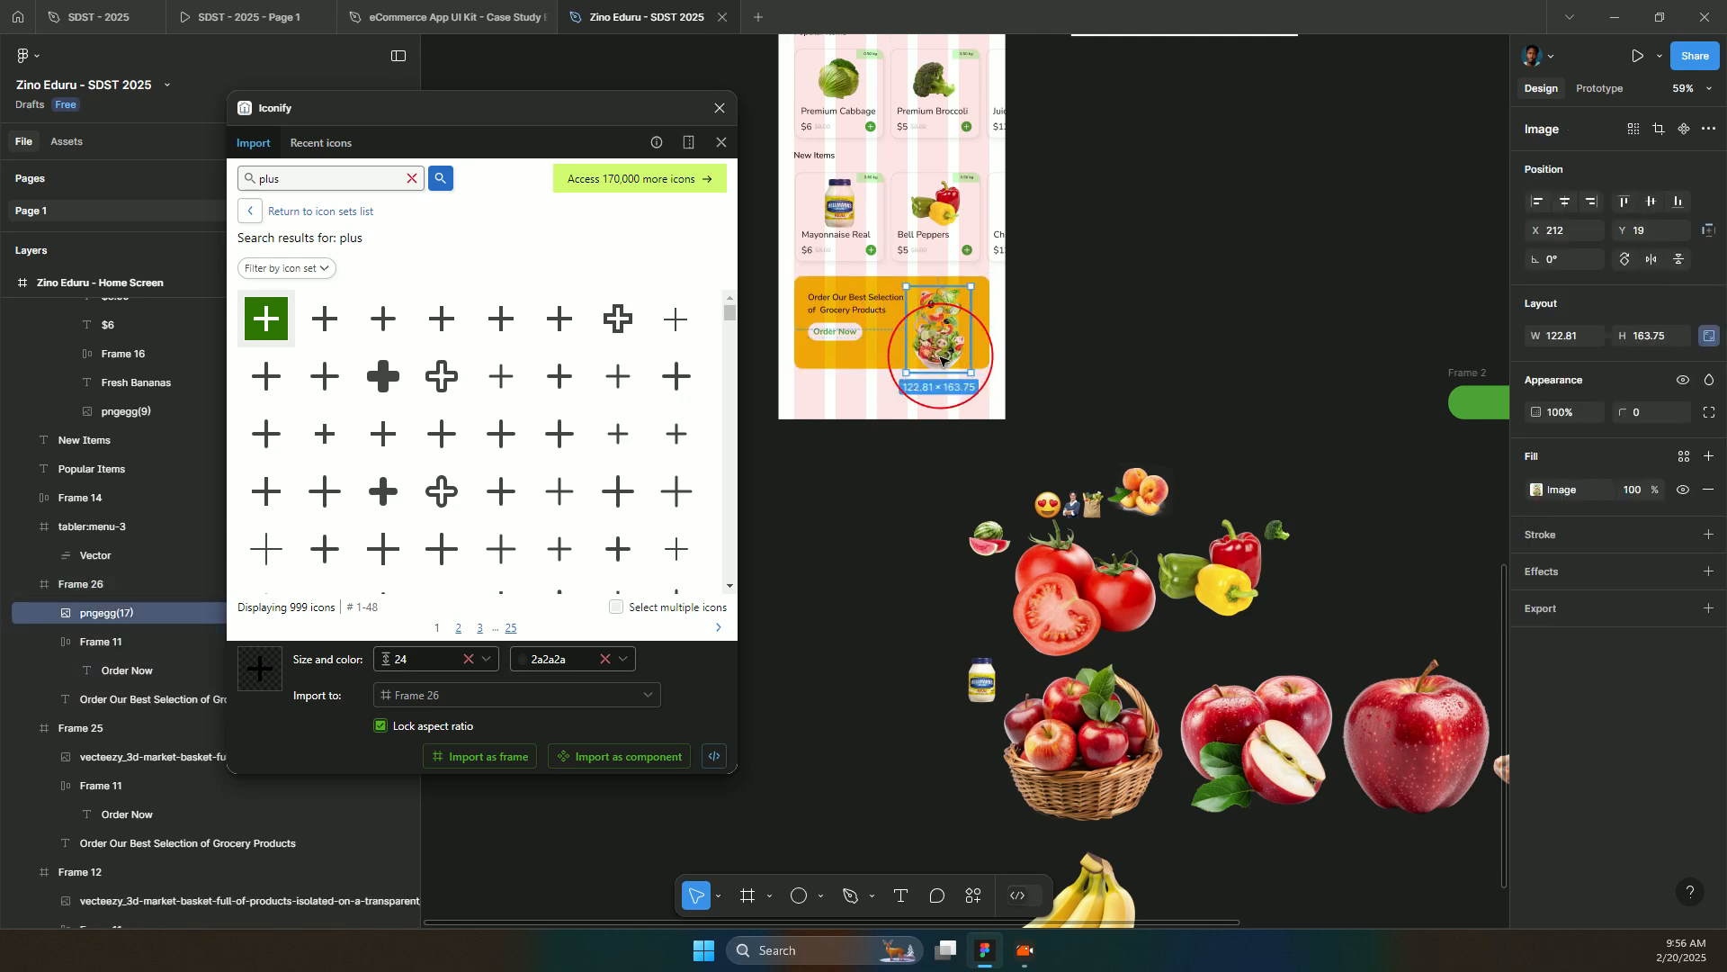
{"action": "key", "text": "k"}
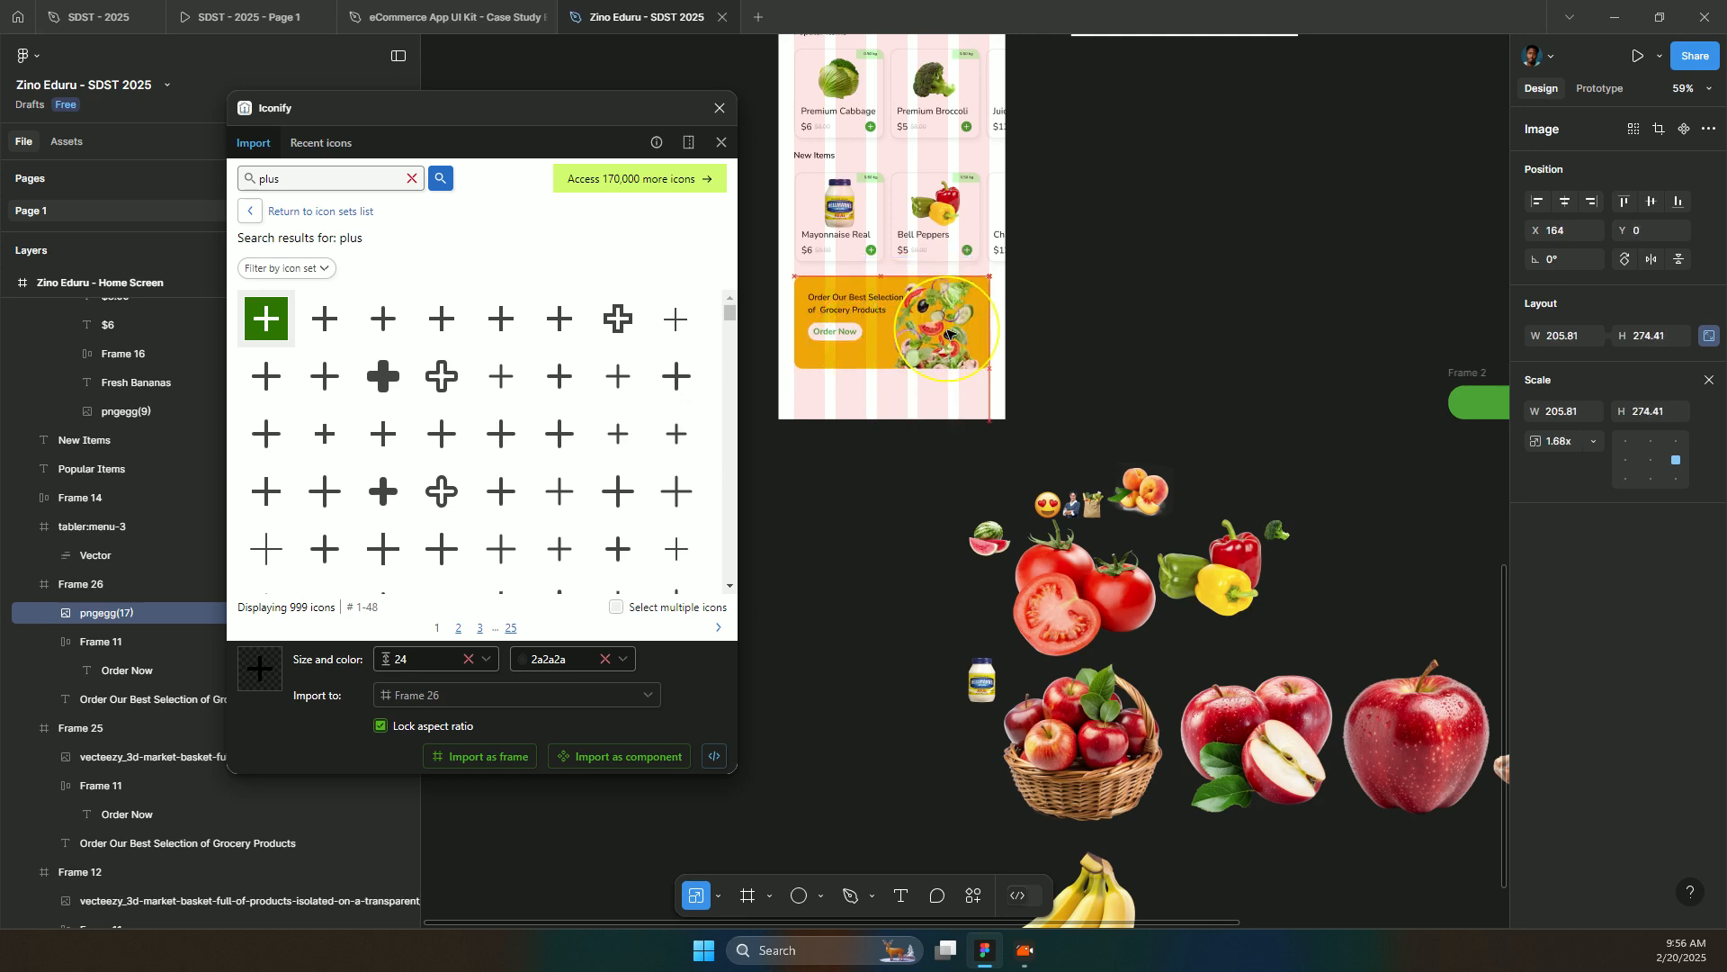
{"action": "left_click_drag", "start_coordinate": [945, 331], "coordinate": [945, 331]}
- Change the amber banner's Order Now button text from green to dark grey 434343
{"action": "scroll", "coordinate": [821, 175], "scroll_direction": "up", "scroll_amount": 5}
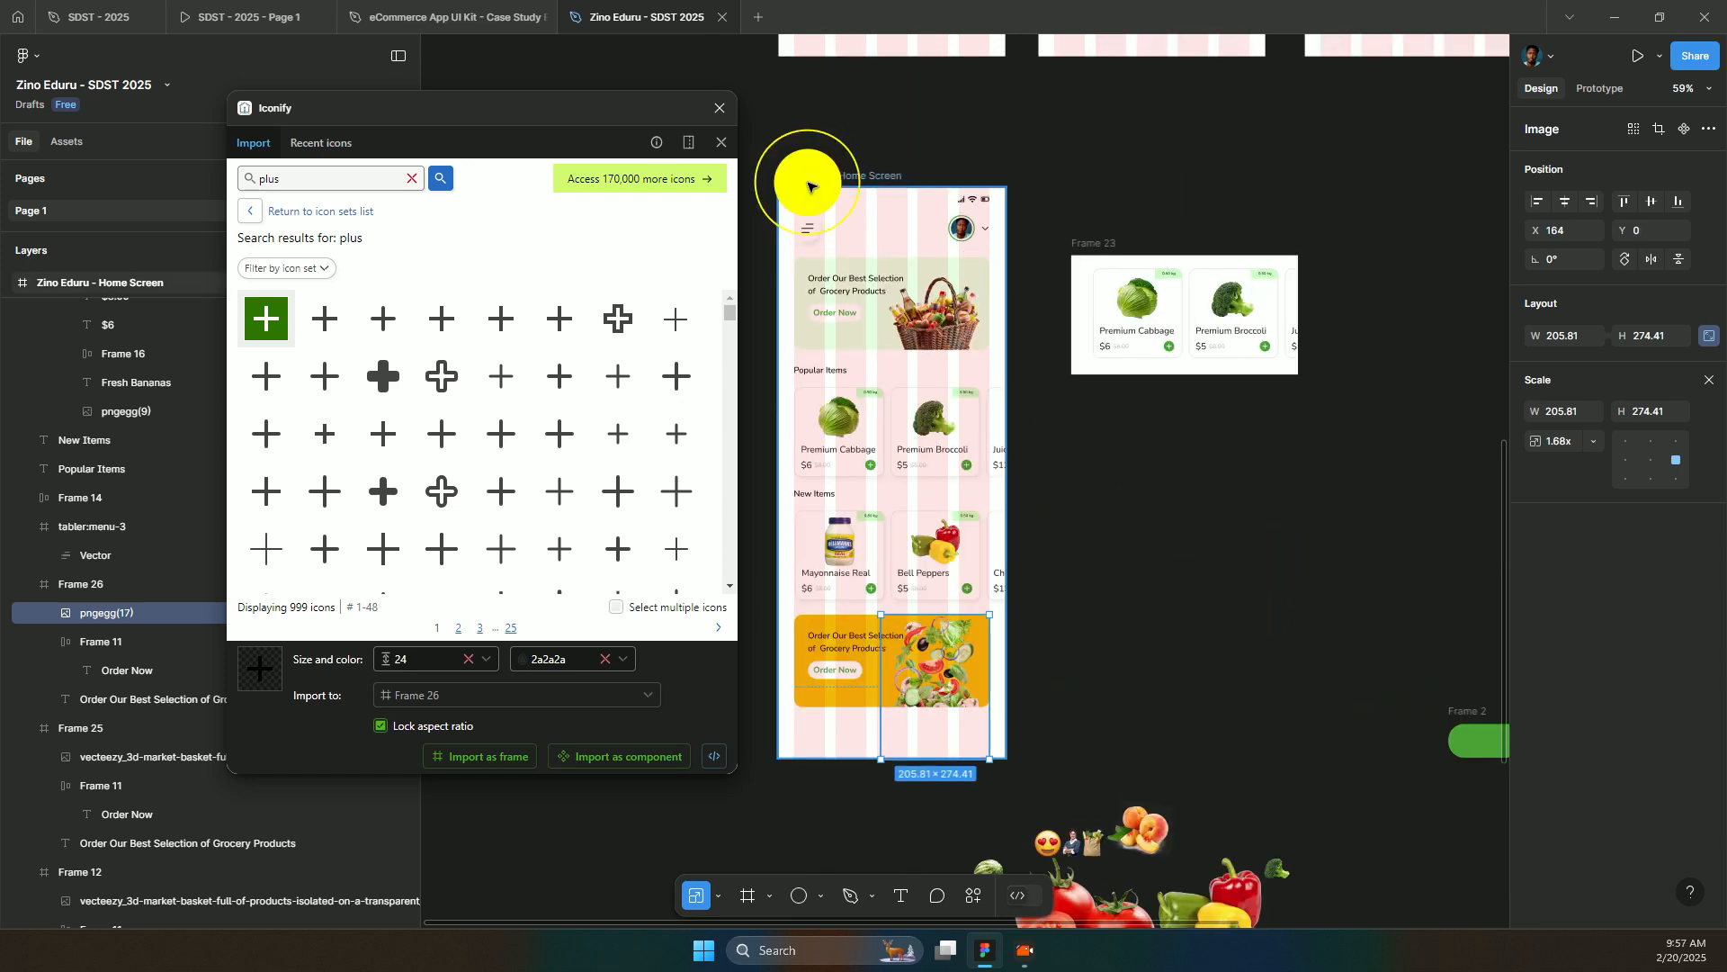
{"action": "left_click", "coordinate": [821, 169]}
{"action": "scroll", "coordinate": [859, 543], "scroll_direction": "down", "scroll_amount": 2}
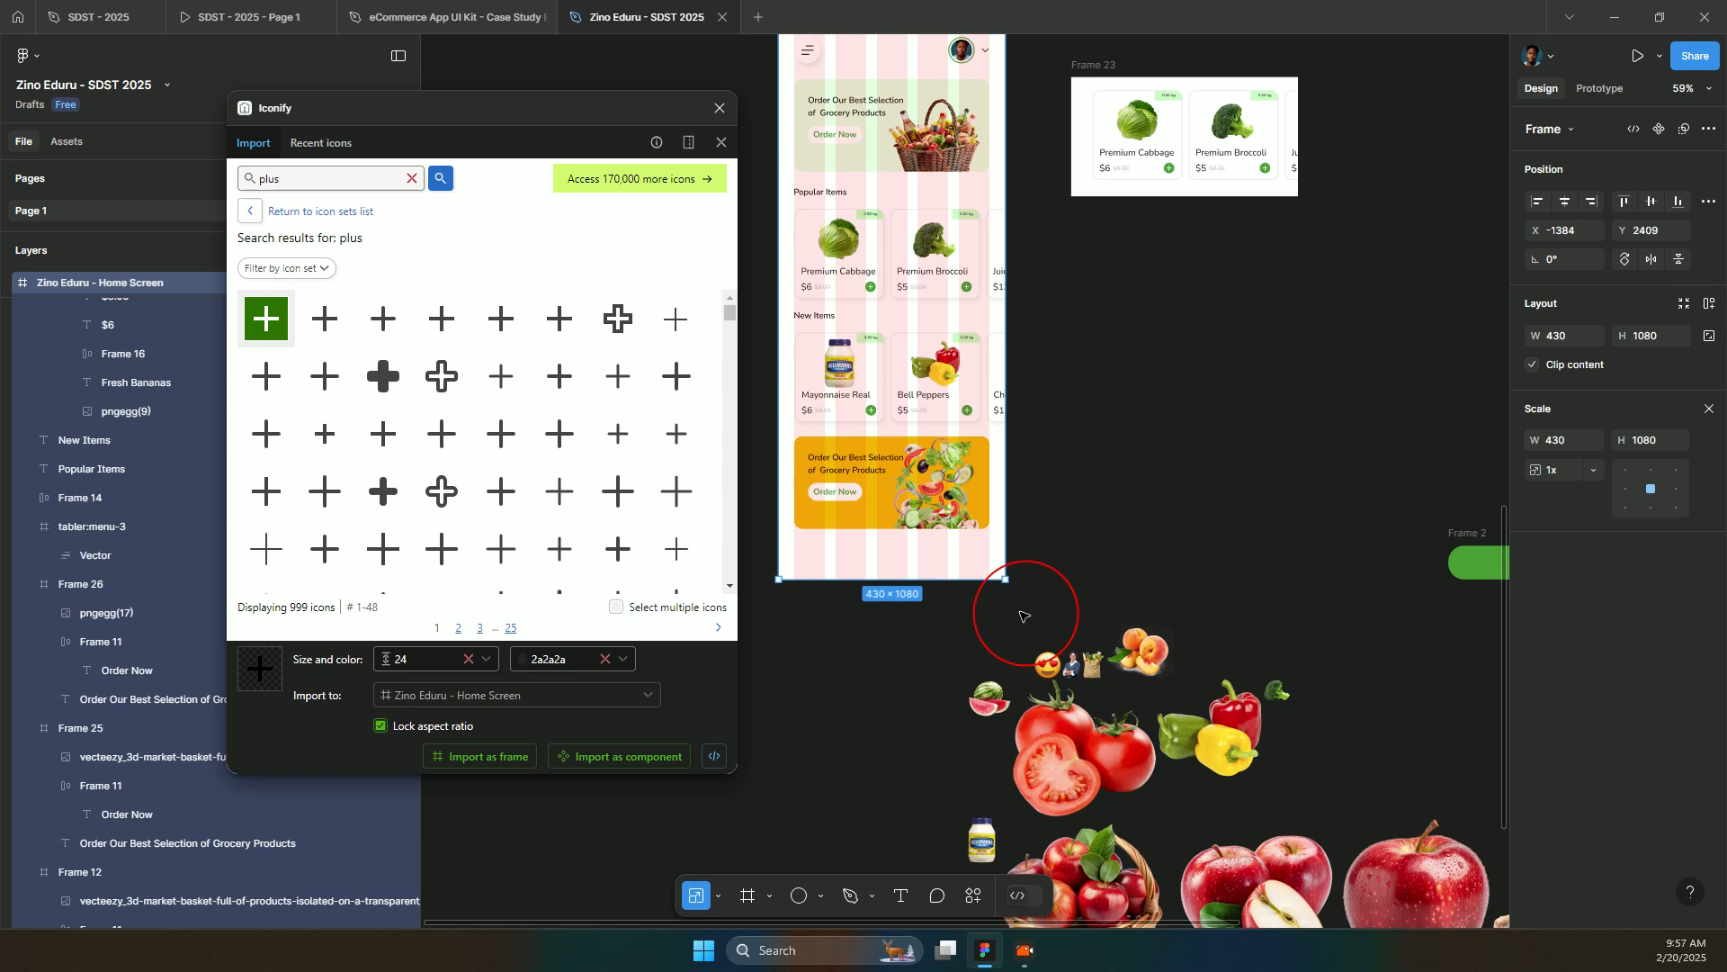
{"action": "scroll", "coordinate": [809, 483], "scroll_direction": "up", "scroll_amount": 3}
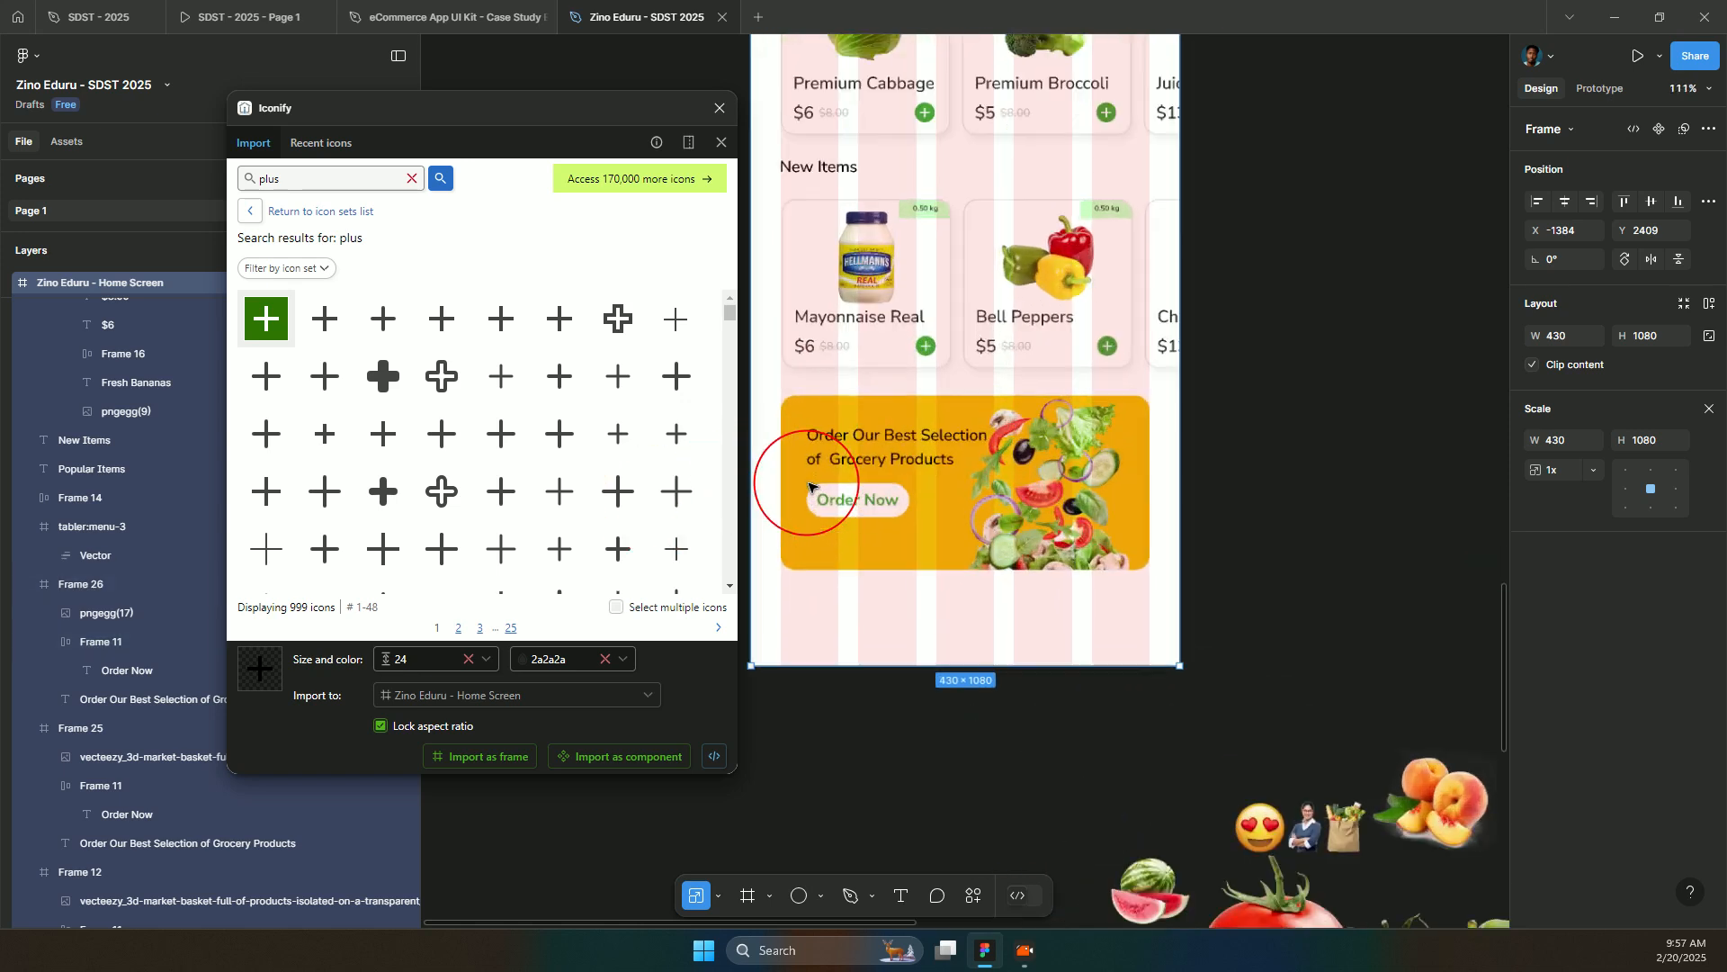
{"action": "left_click", "coordinate": [866, 502]}
{"action": "double_click", "coordinate": [866, 501]}
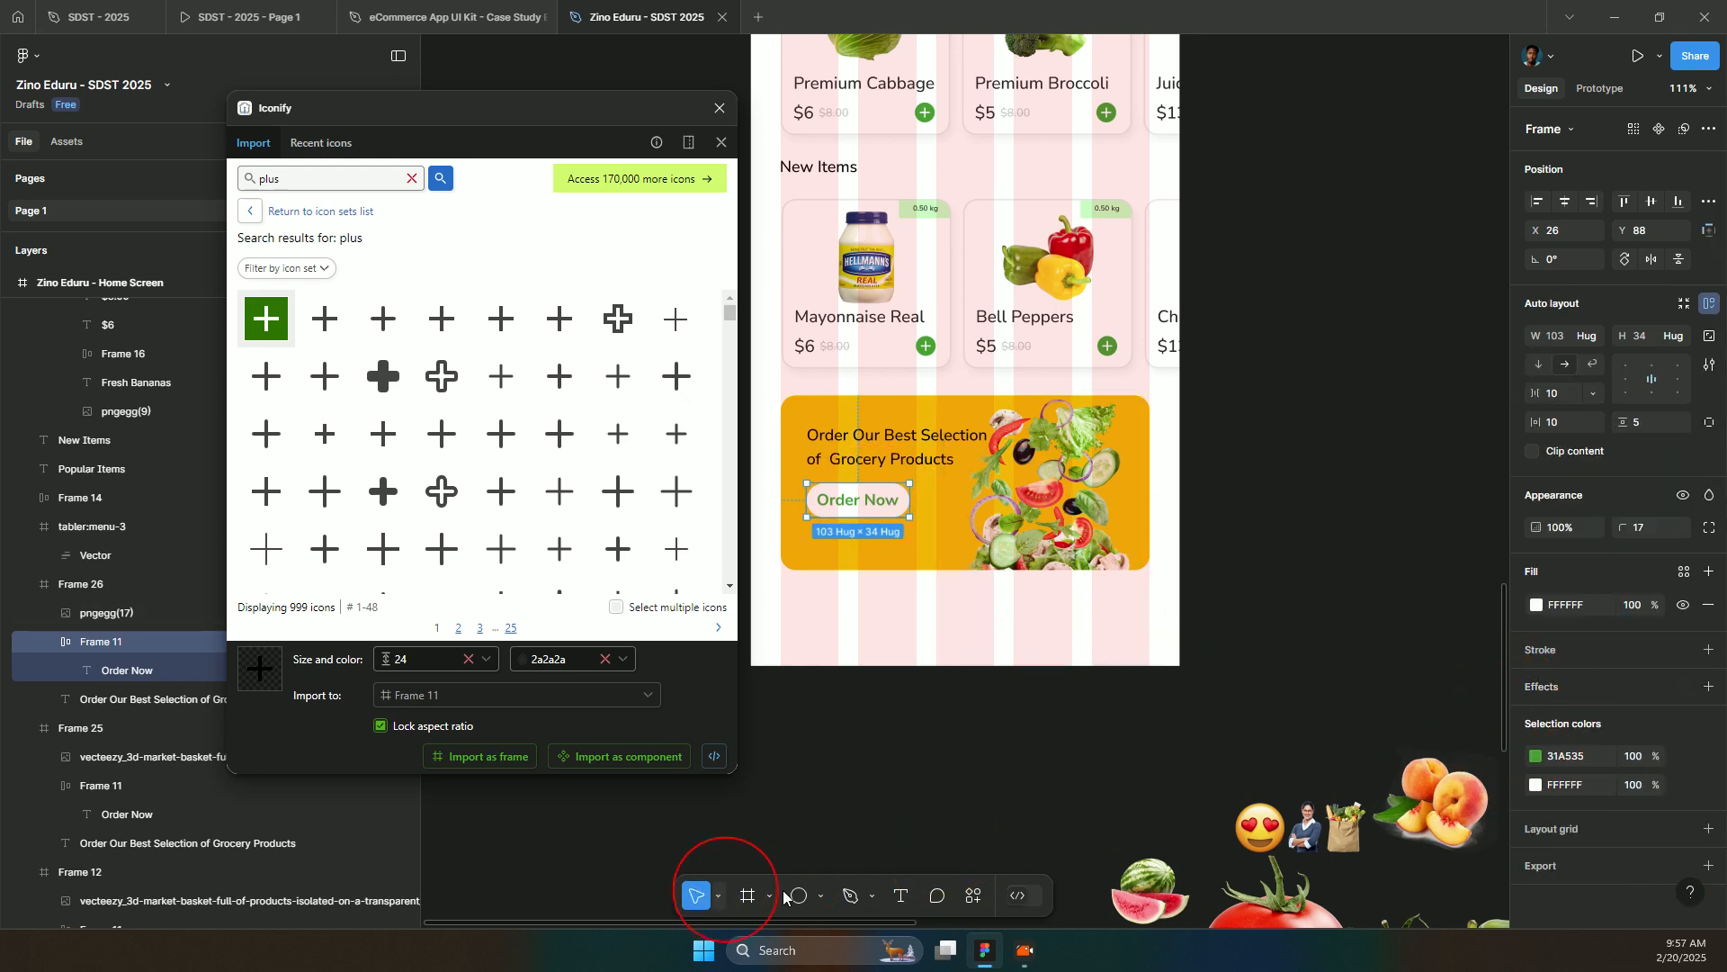
{"action": "left_click", "coordinate": [1534, 765]}
{"action": "left_click_drag", "start_coordinate": [1457, 637], "coordinate": [1013, 640]}
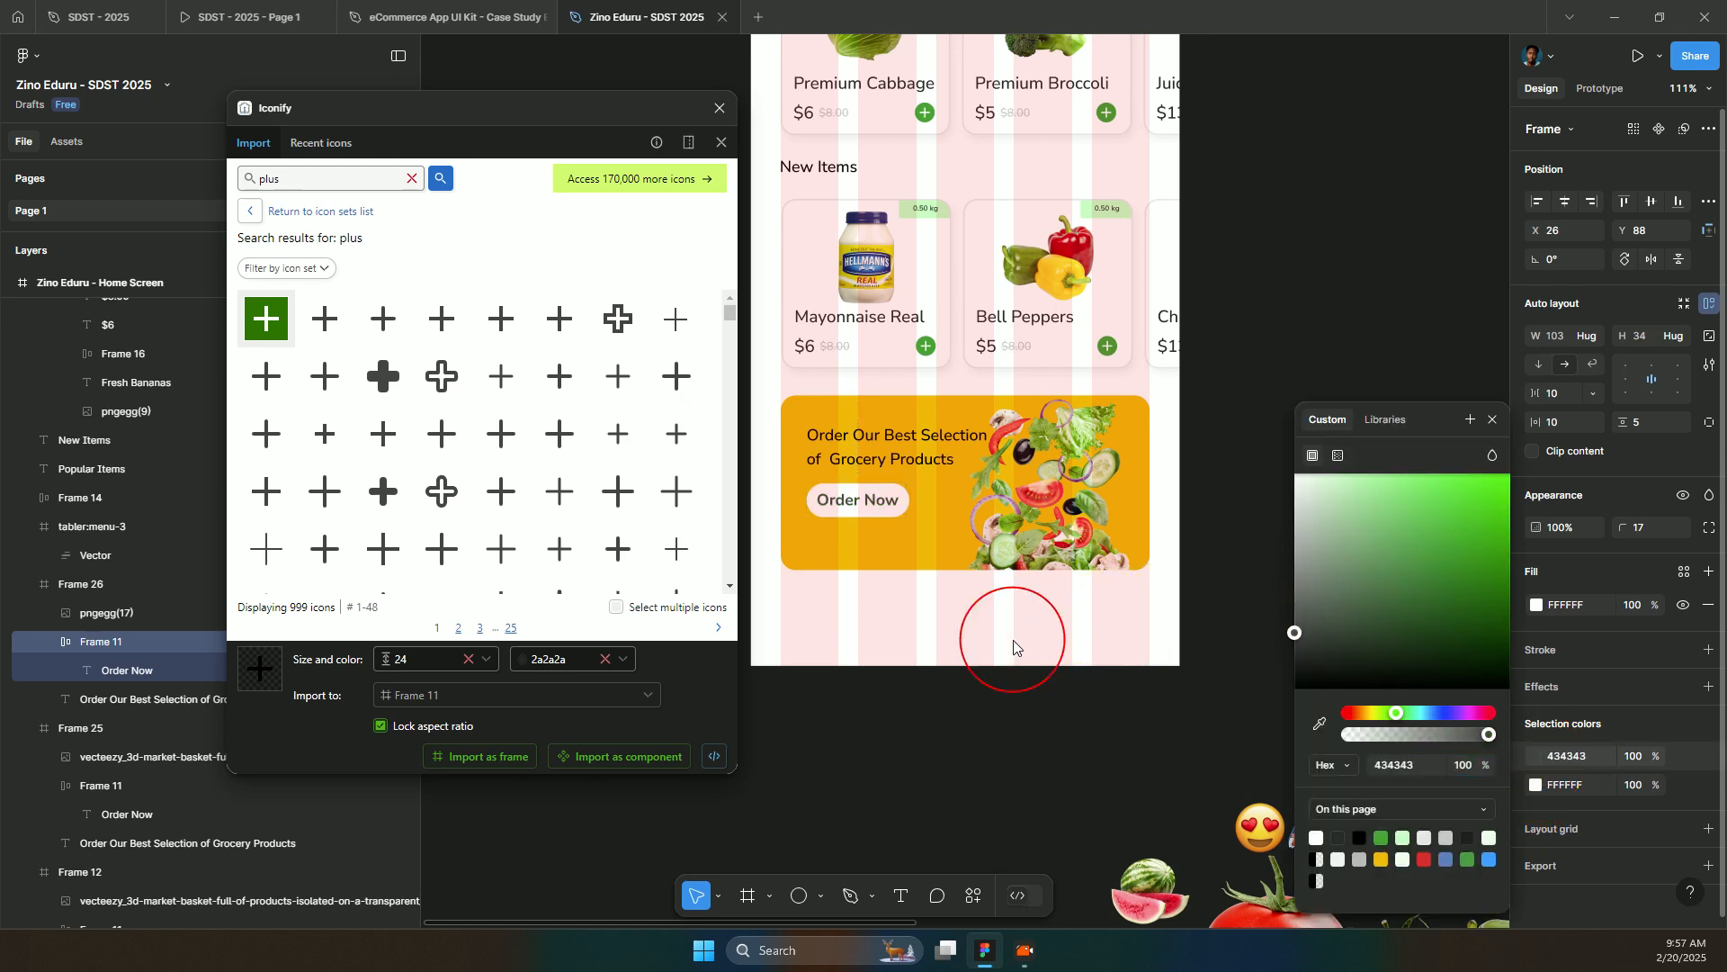
- Recolour the amber banner's Order Now text to red BF1212 and reword its heading as "We have the best selections of Groceries"
{"action": "left_click_drag", "start_coordinate": [1358, 713], "coordinate": [1491, 528]}
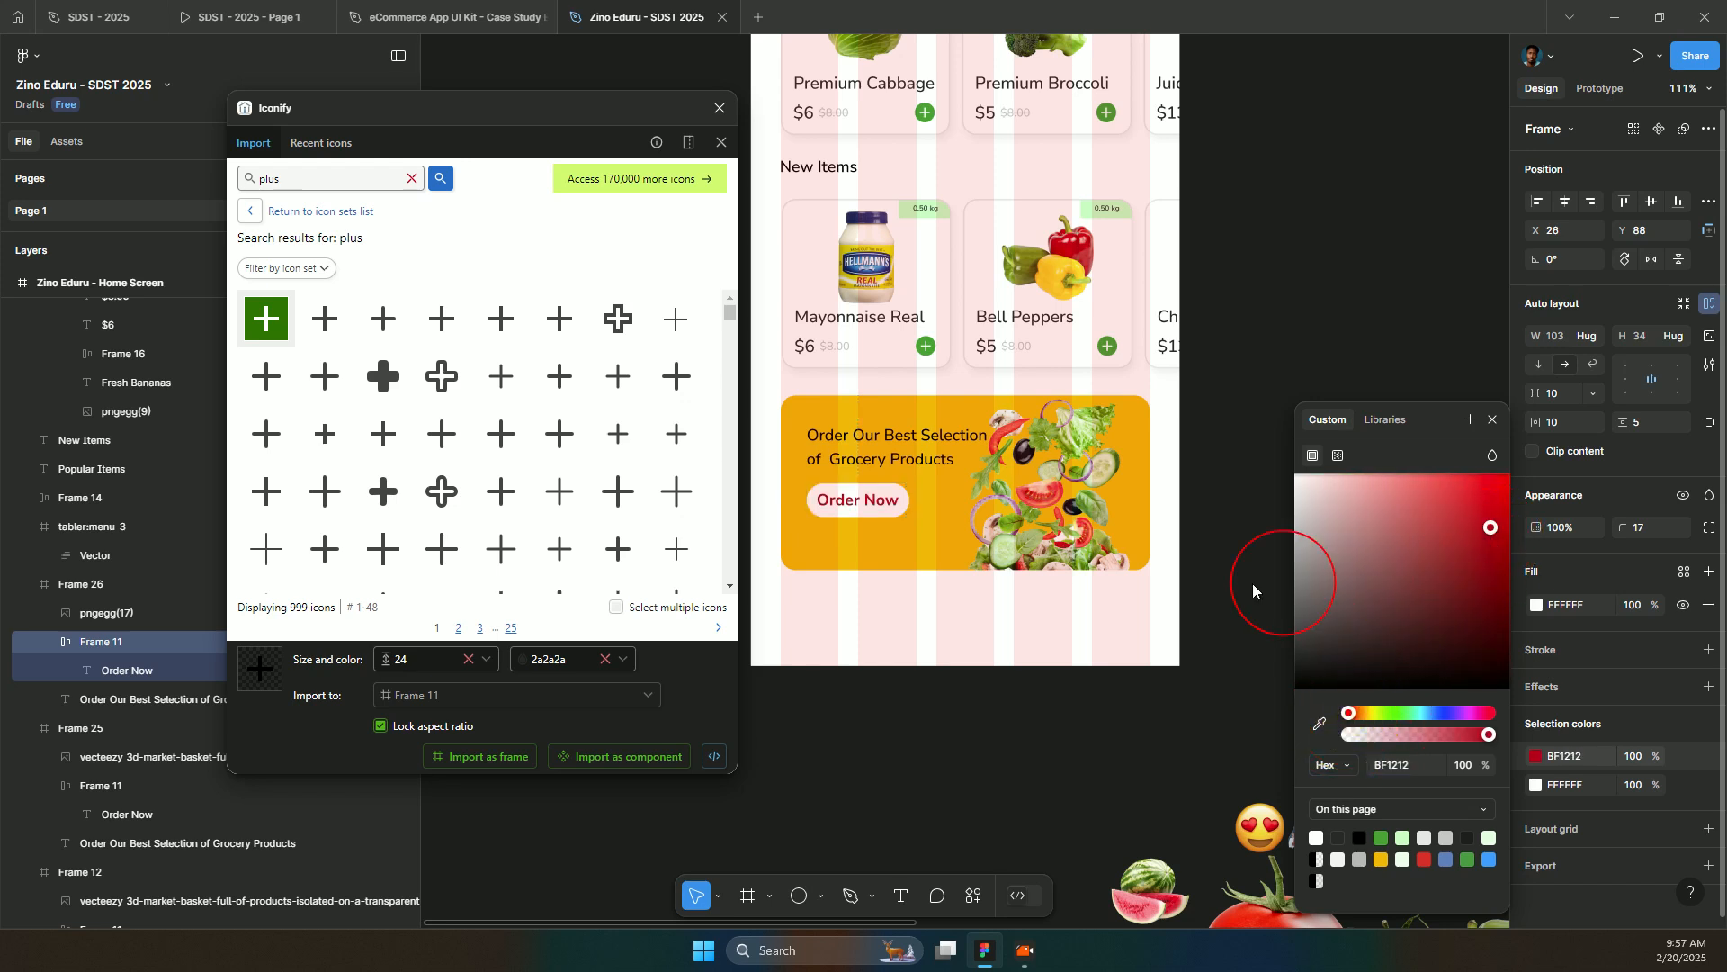
{"action": "left_click", "coordinate": [1200, 563]}
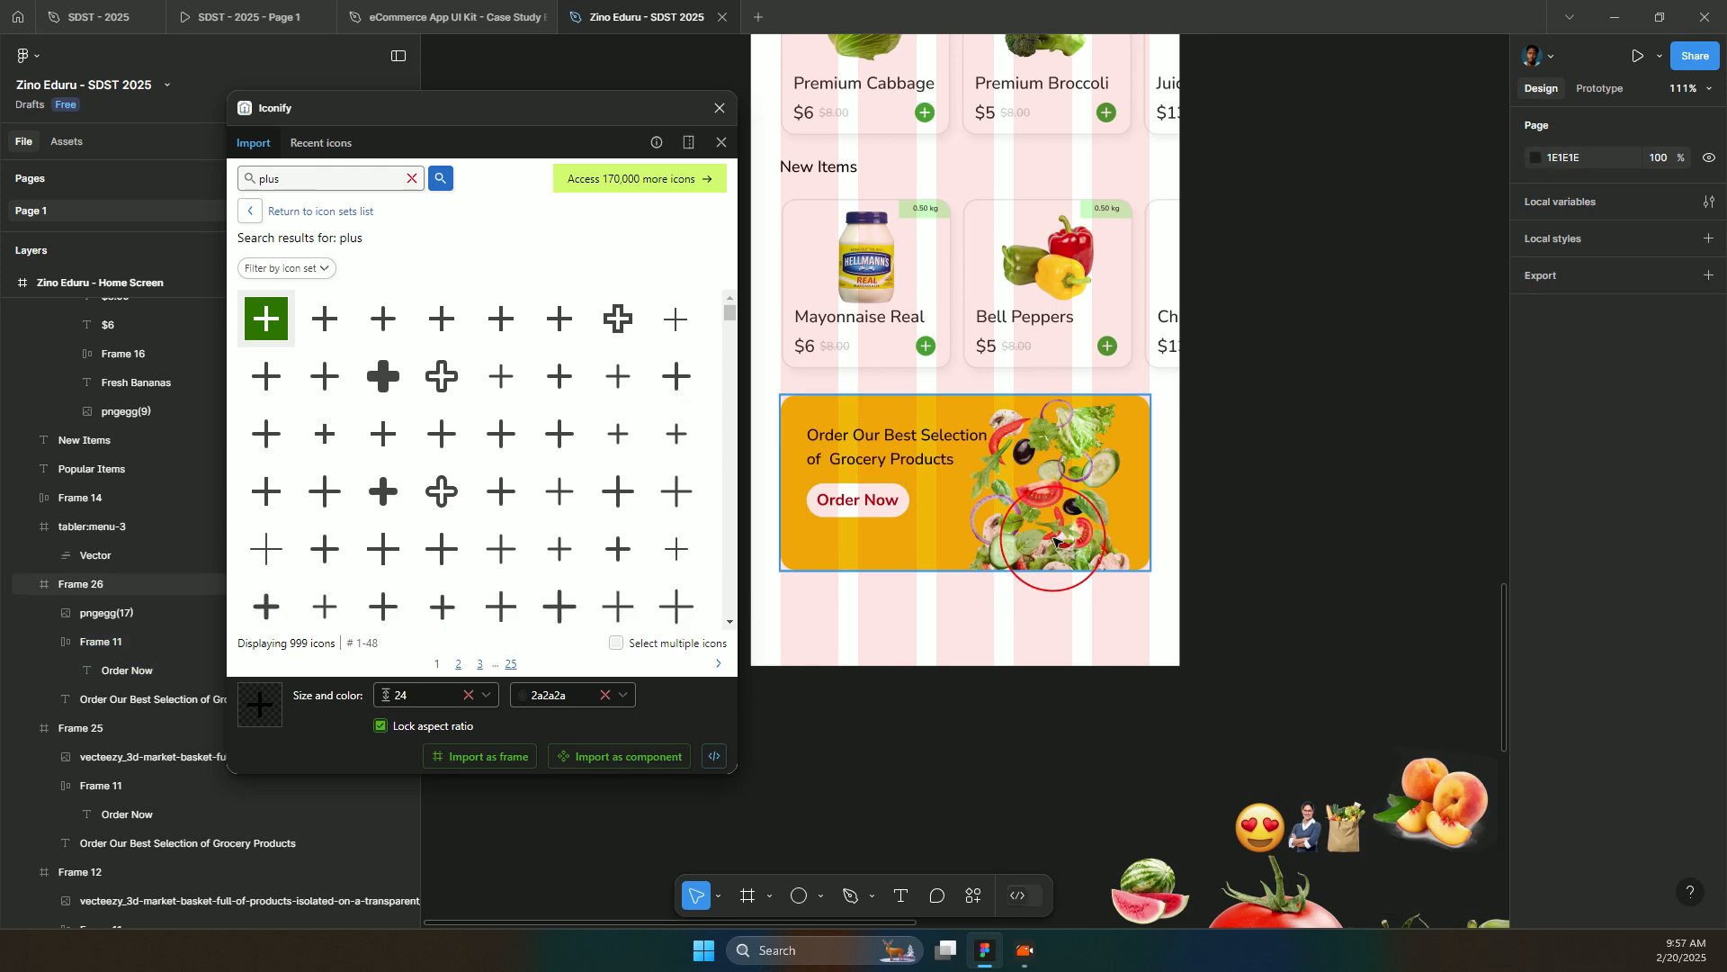
{"action": "left_click", "coordinate": [870, 439]}
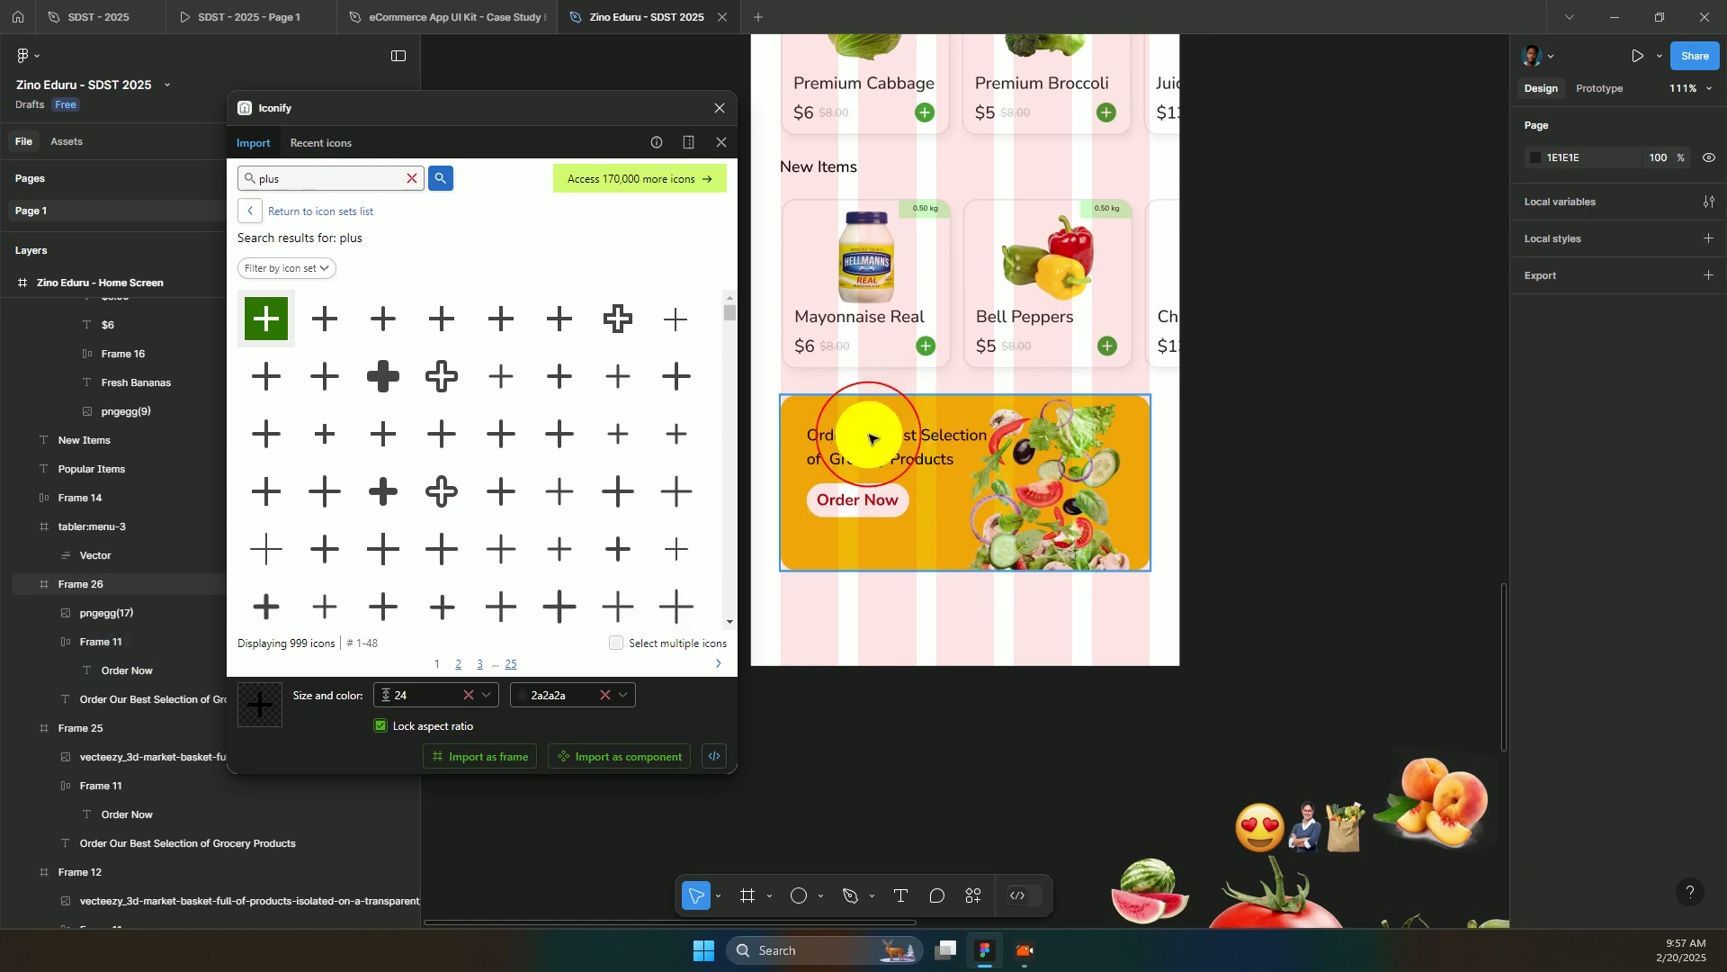
{"action": "left_click", "coordinate": [877, 439]}
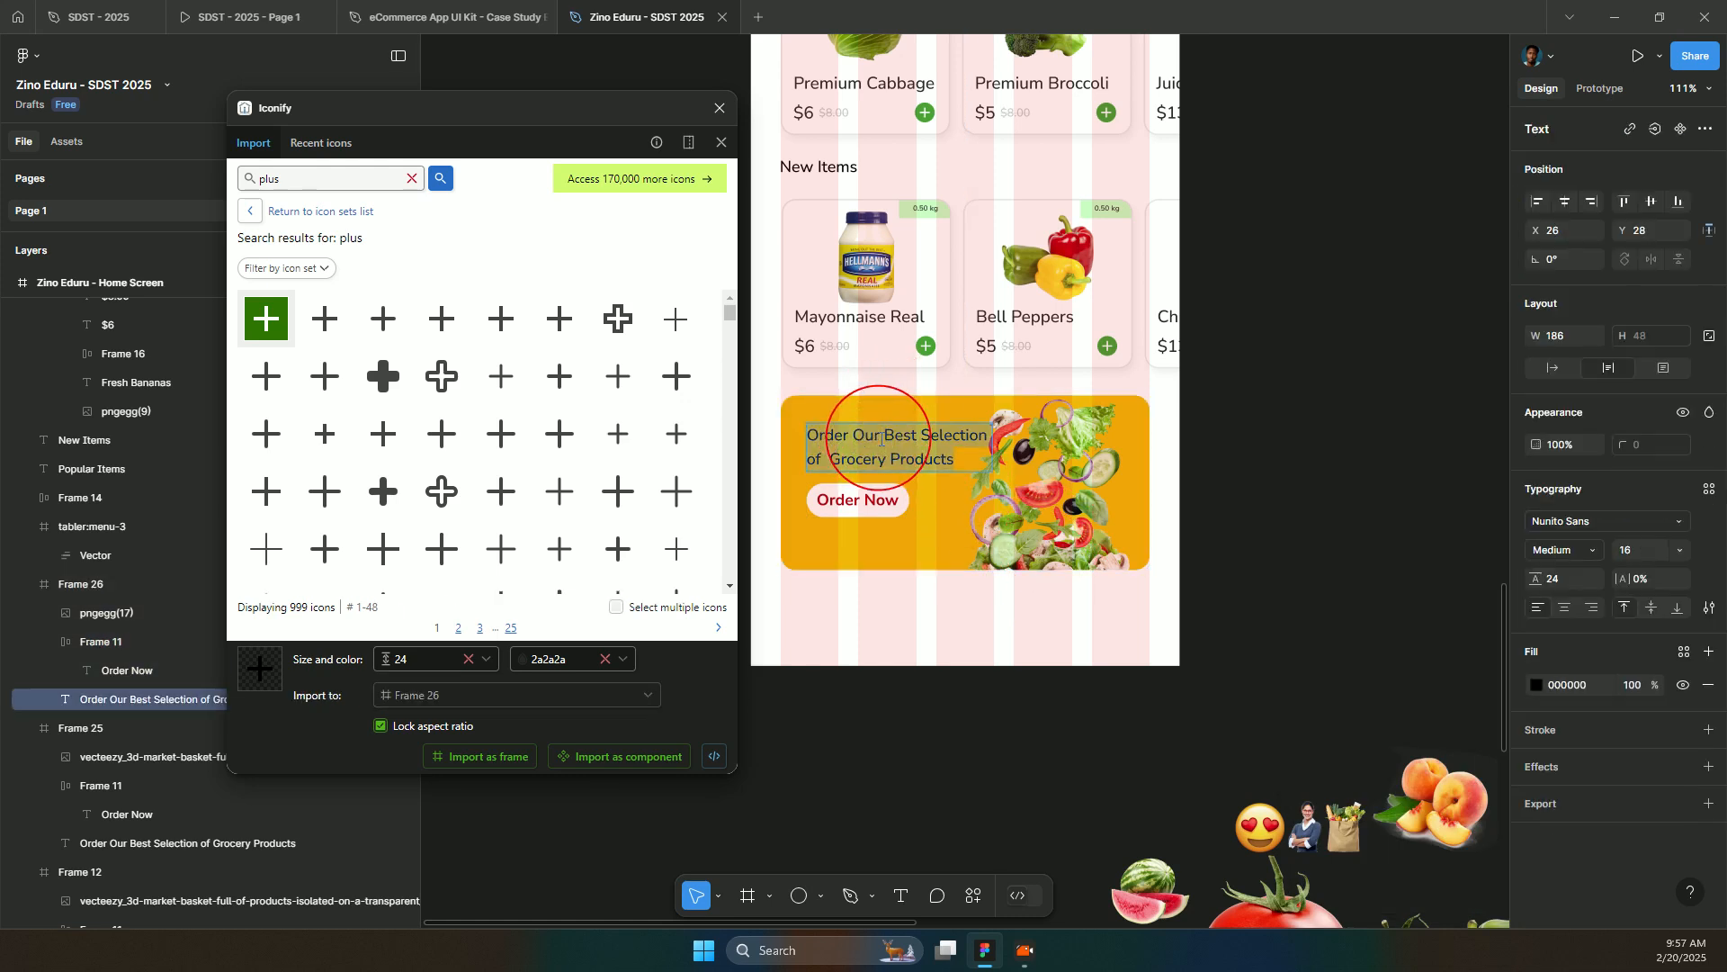
{"action": "type", "text": "We have the best"}
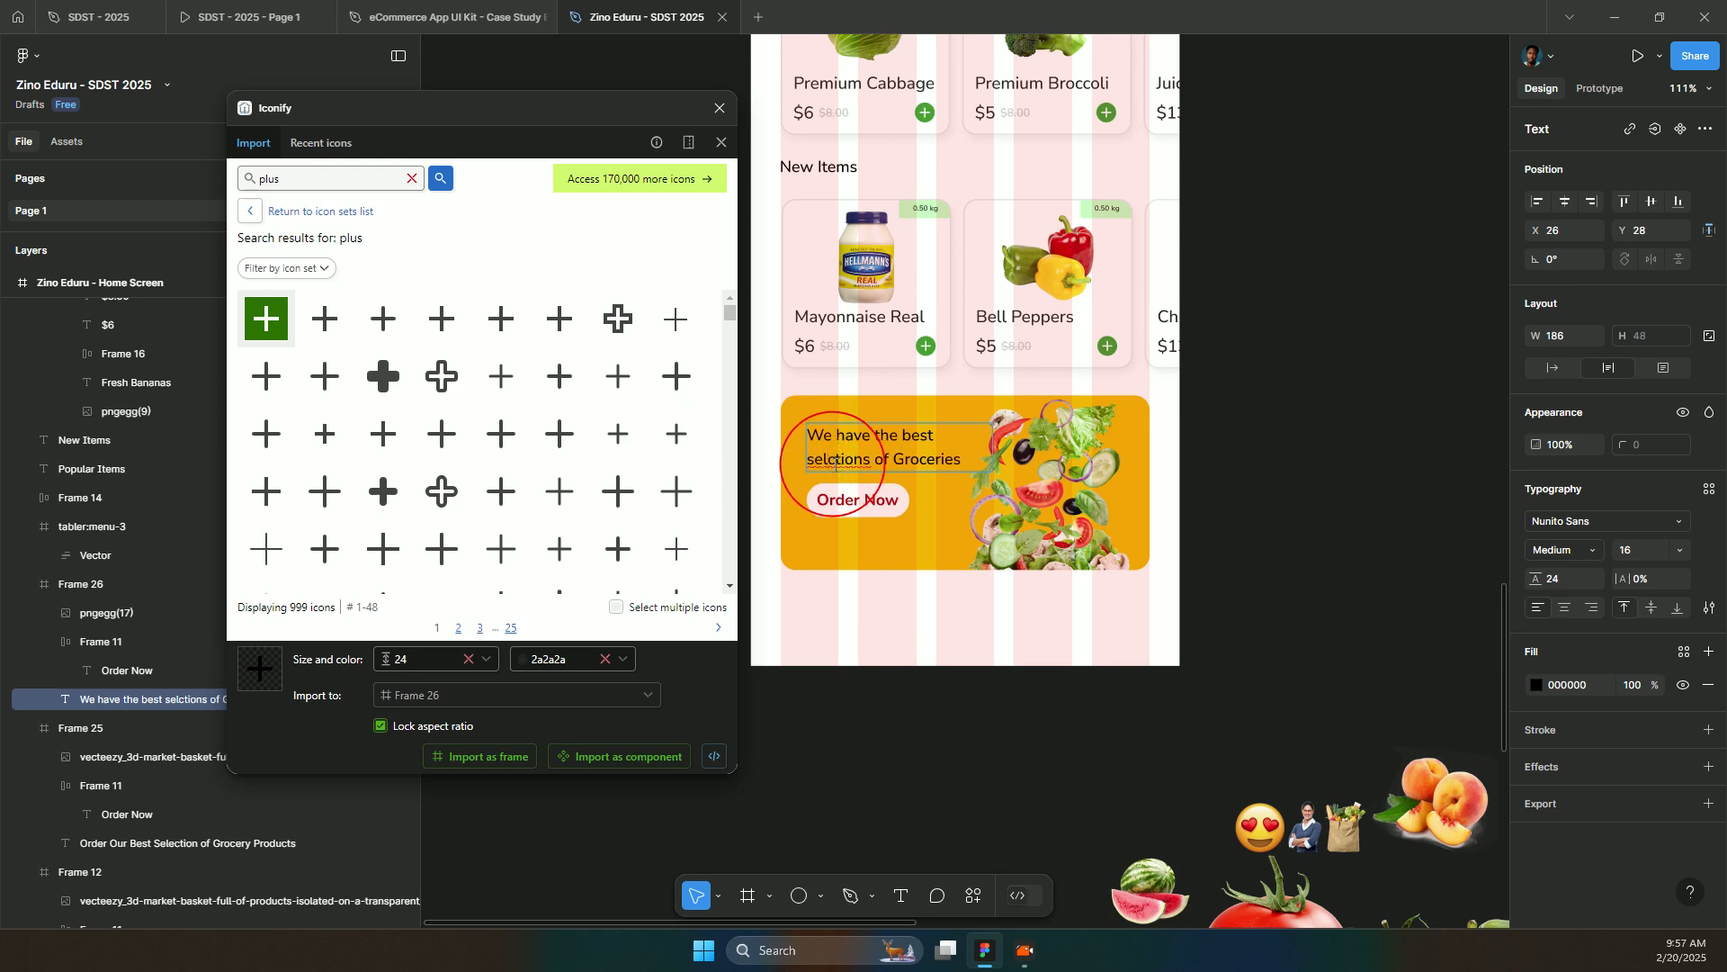
{"action": "left_click", "coordinate": [1243, 533]}
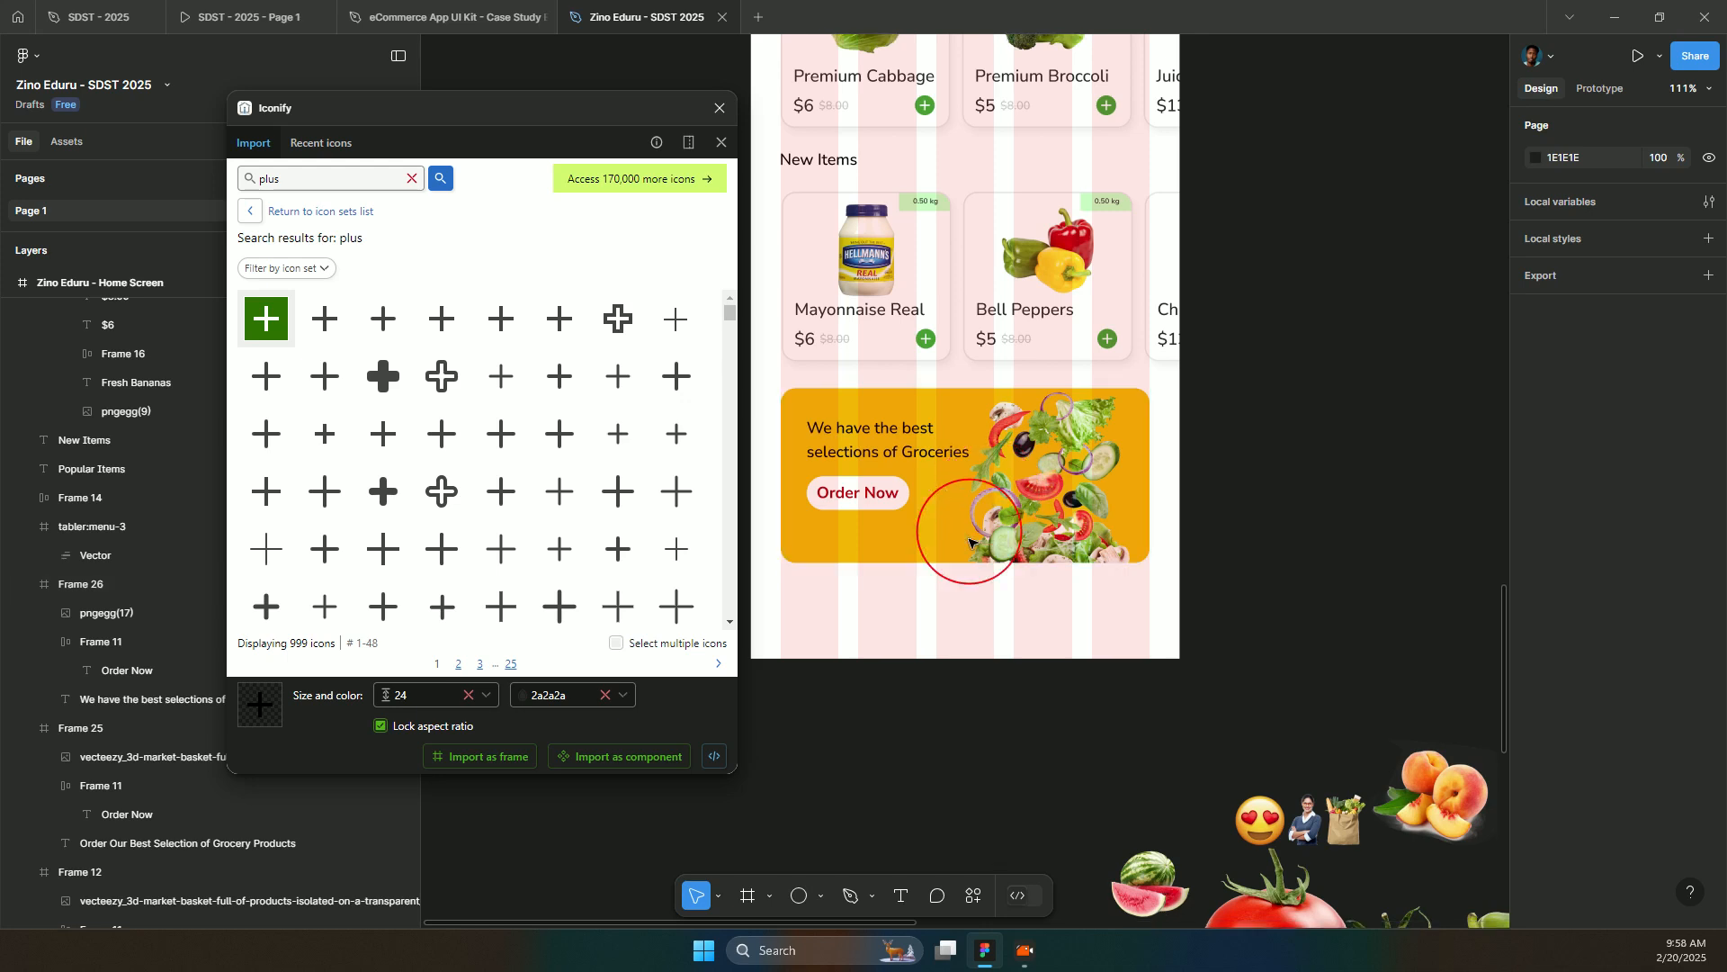
- Draw a frame about 90 high on the empty canvas below Frame 23 and set its width to 440
{"action": "scroll", "coordinate": [1056, 506], "scroll_direction": "down", "scroll_amount": 2}
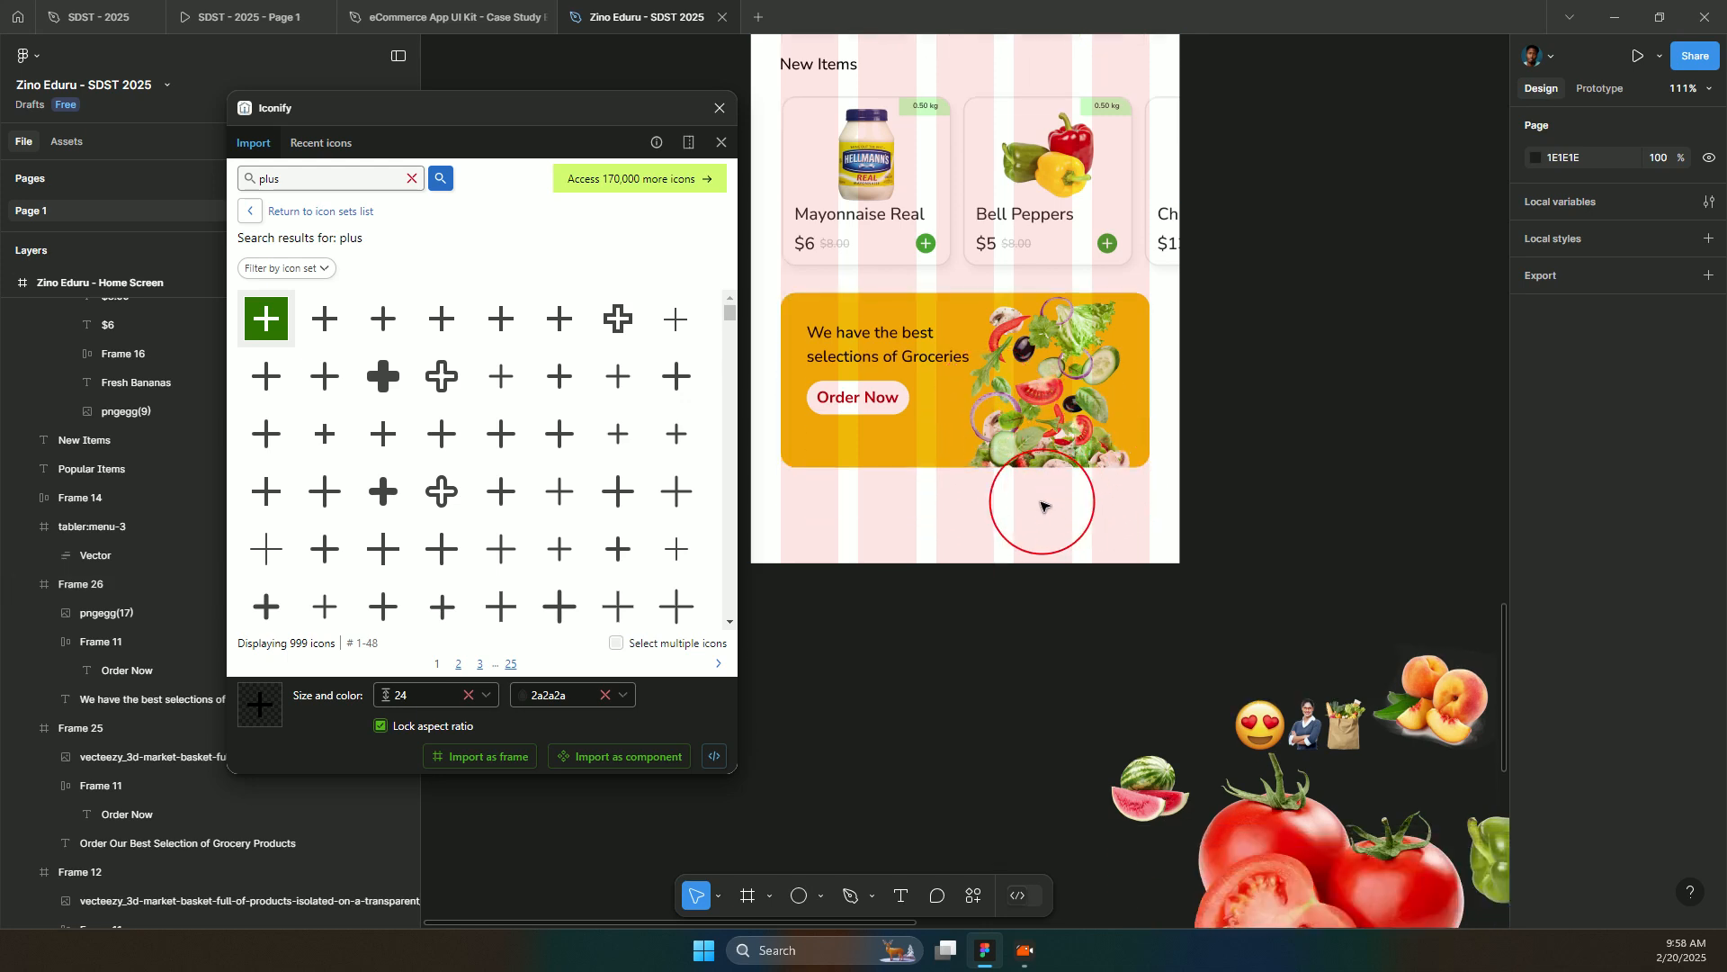
{"action": "scroll", "coordinate": [1054, 502], "scroll_direction": "down", "scroll_amount": 5}
{"action": "scroll", "coordinate": [1057, 513], "scroll_direction": "up", "scroll_amount": 2}
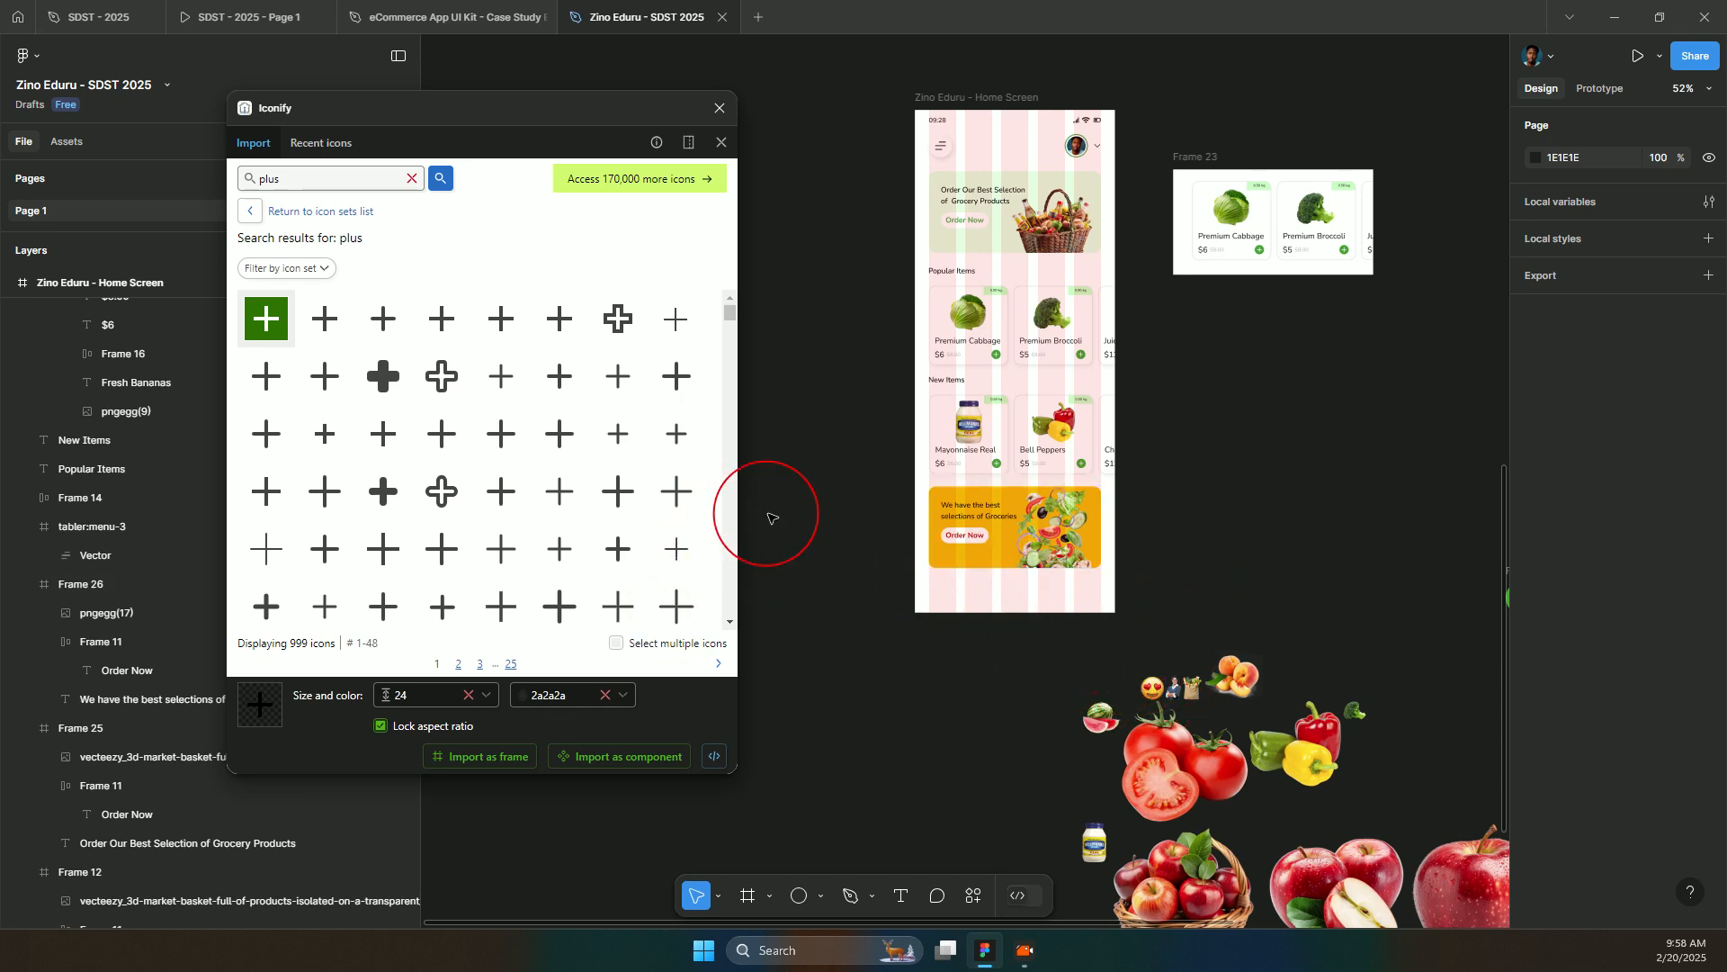
{"action": "left_click", "coordinate": [985, 109]}
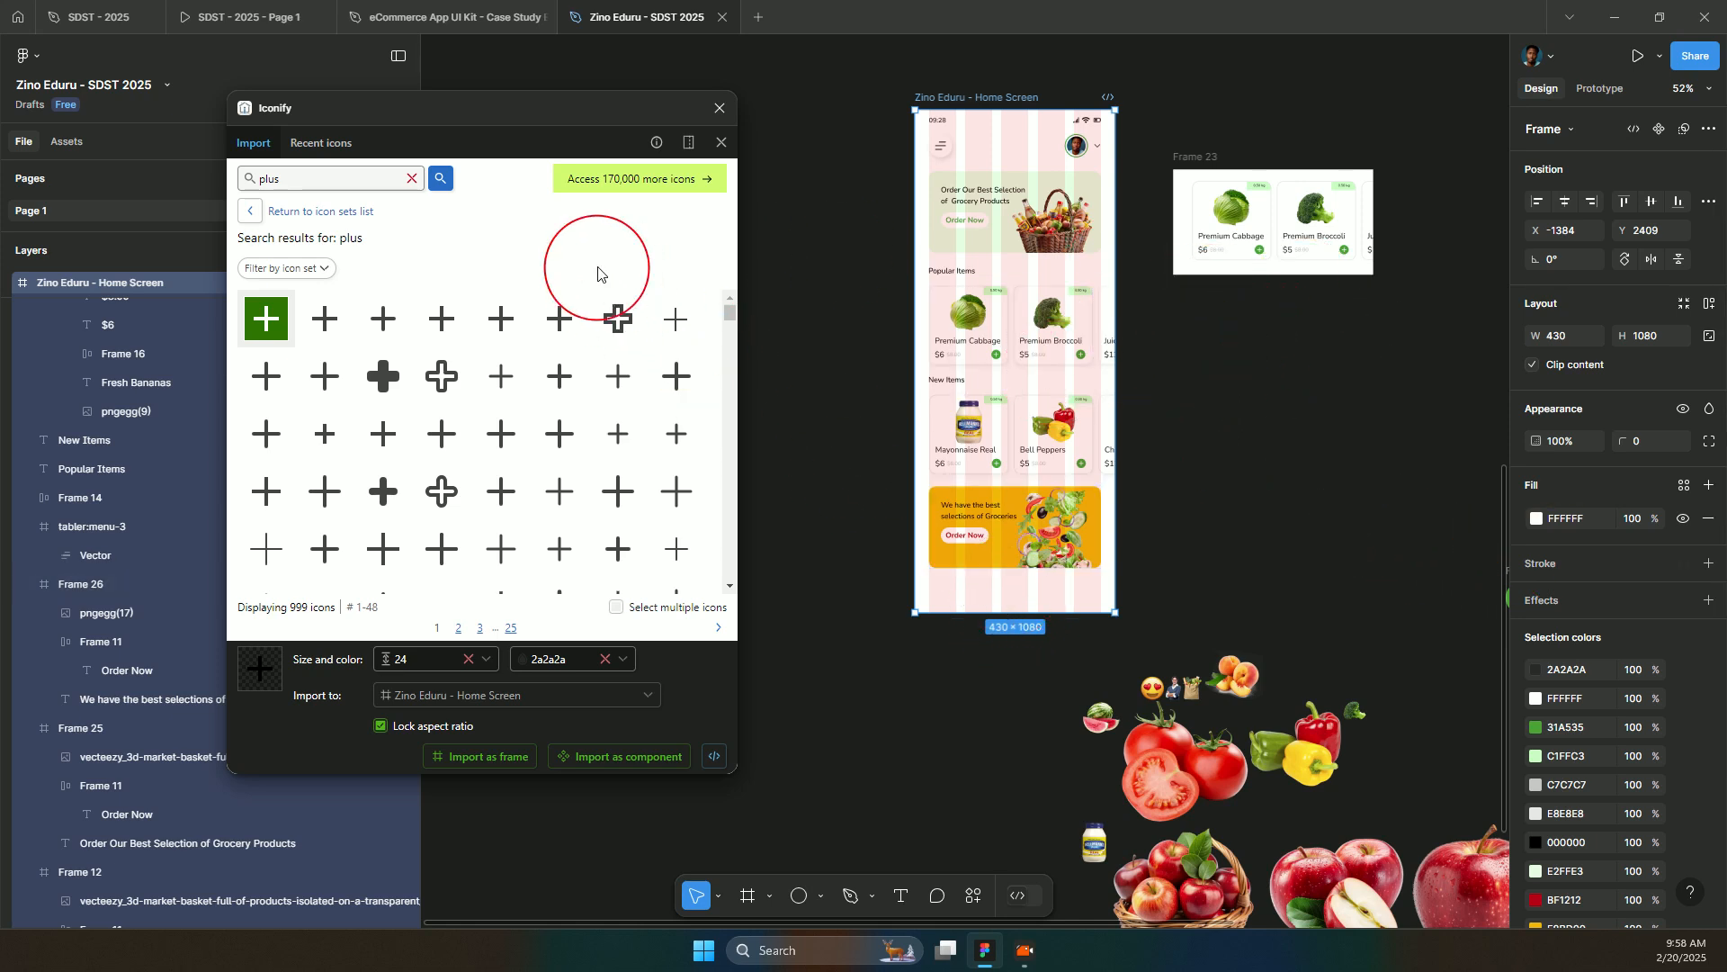
{"action": "left_click", "coordinate": [747, 895]}
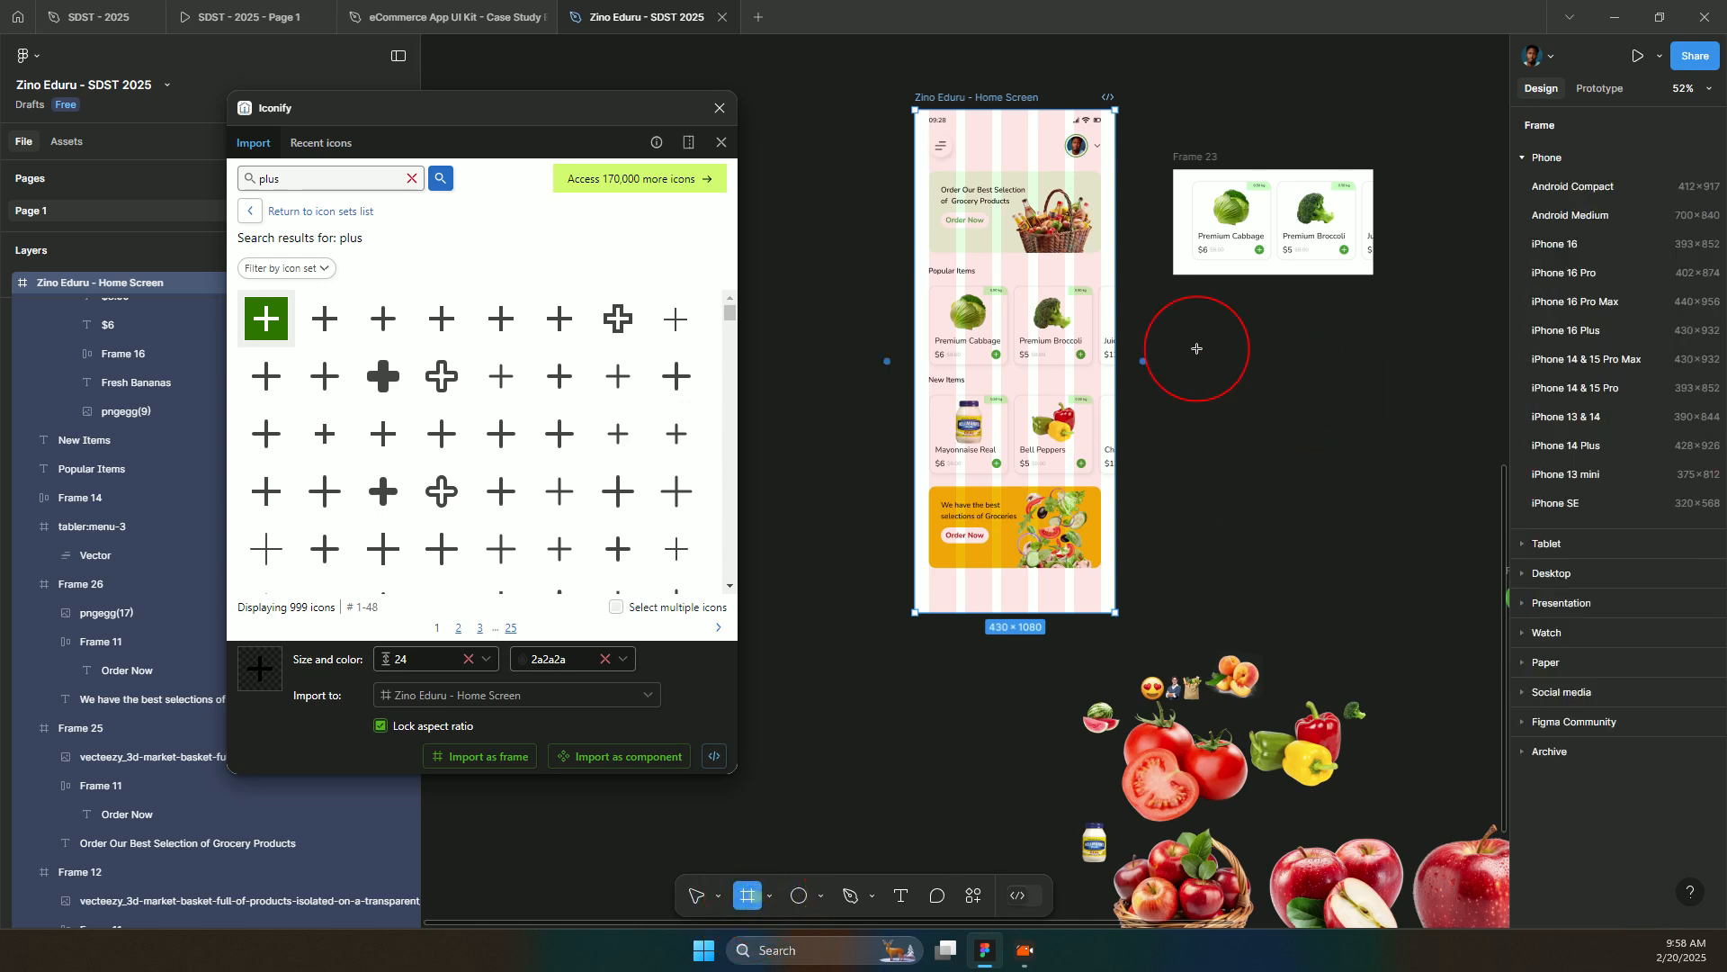
{"action": "left_click_drag", "start_coordinate": [1181, 319], "coordinate": [1393, 359]}
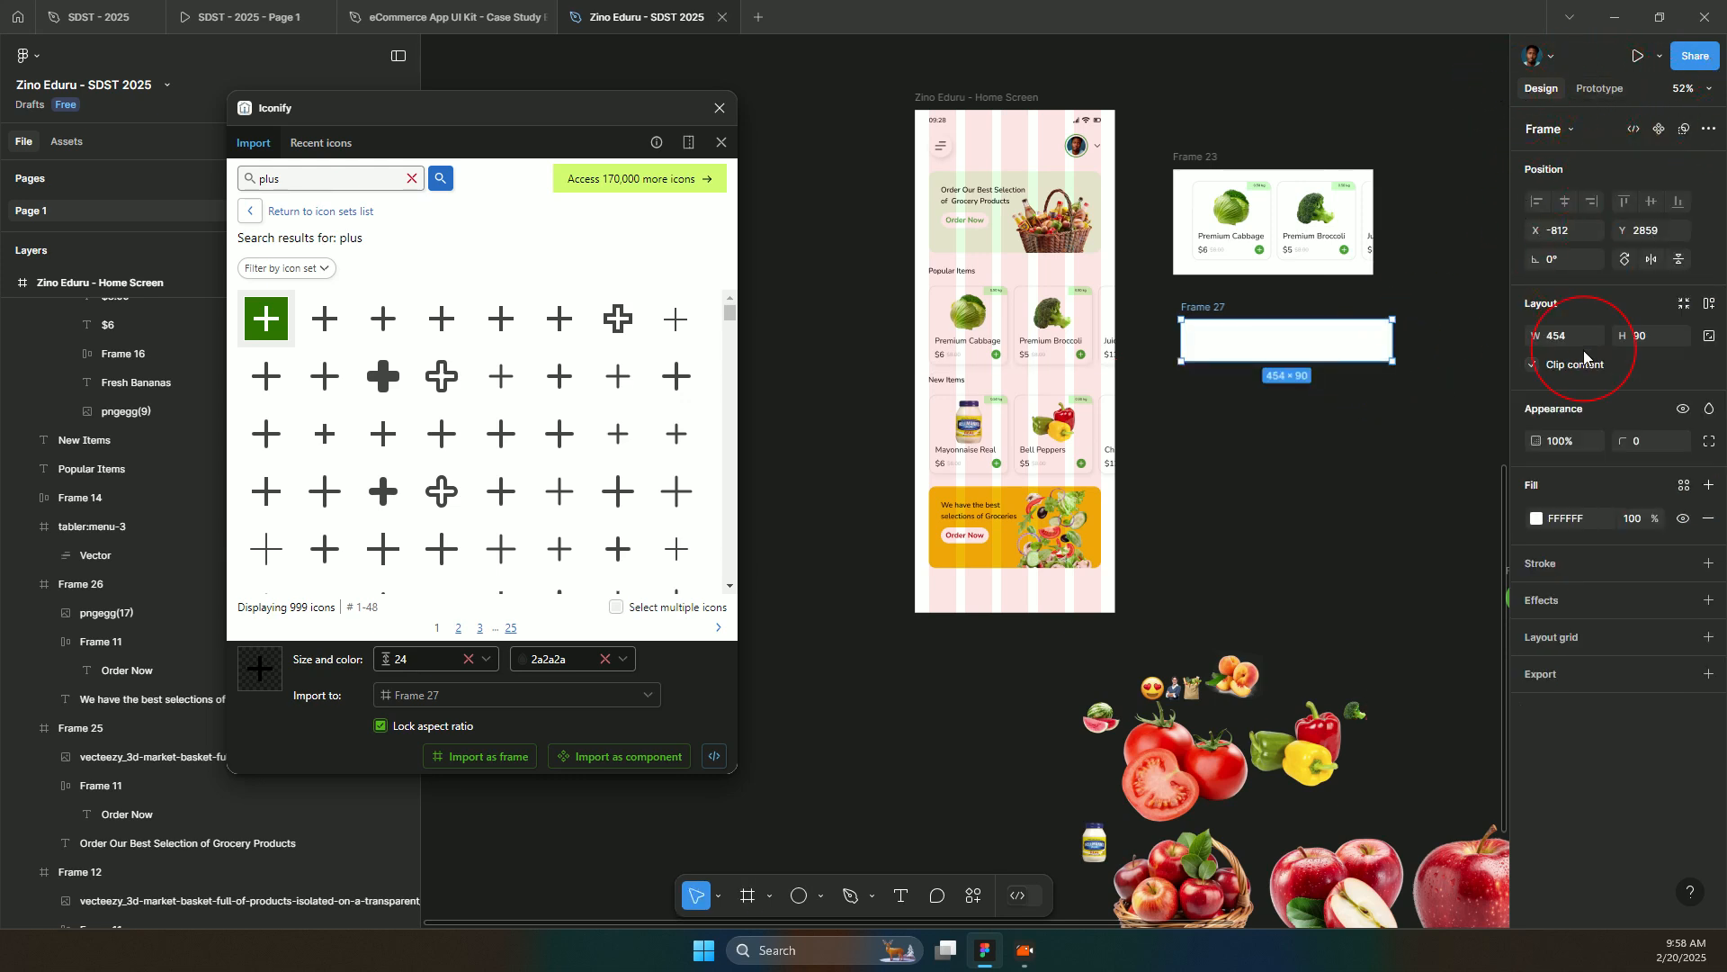
{"action": "left_click", "coordinate": [1555, 339]}
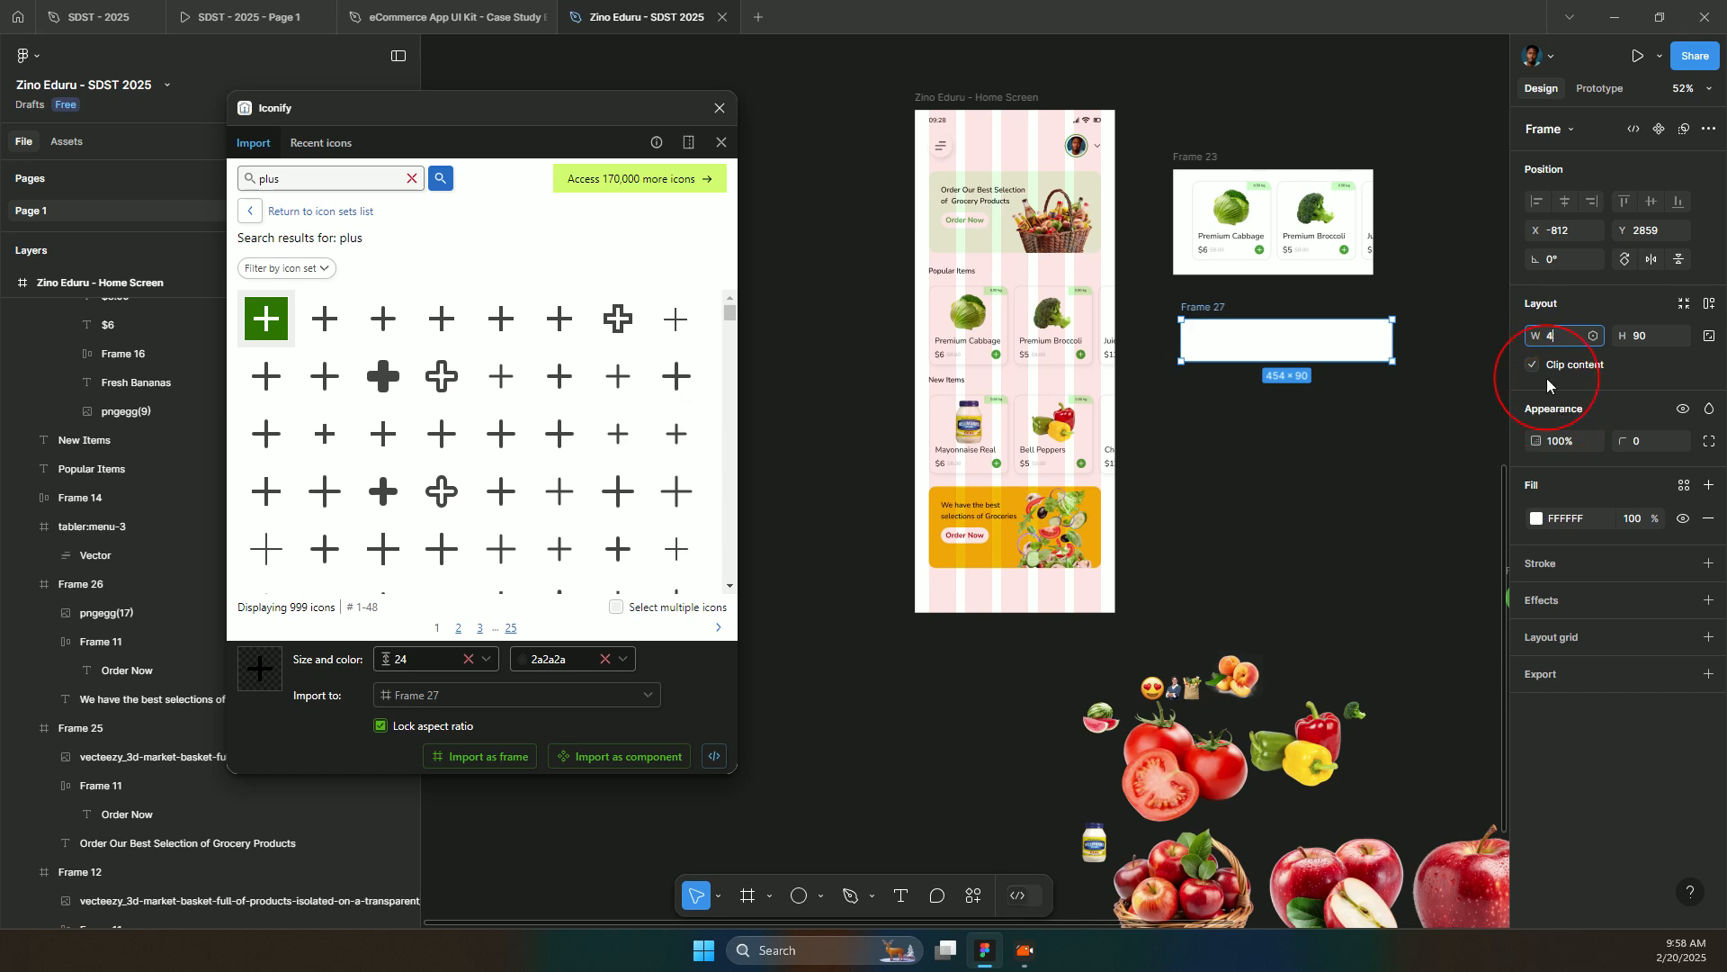
{"action": "key", "text": "Return"}
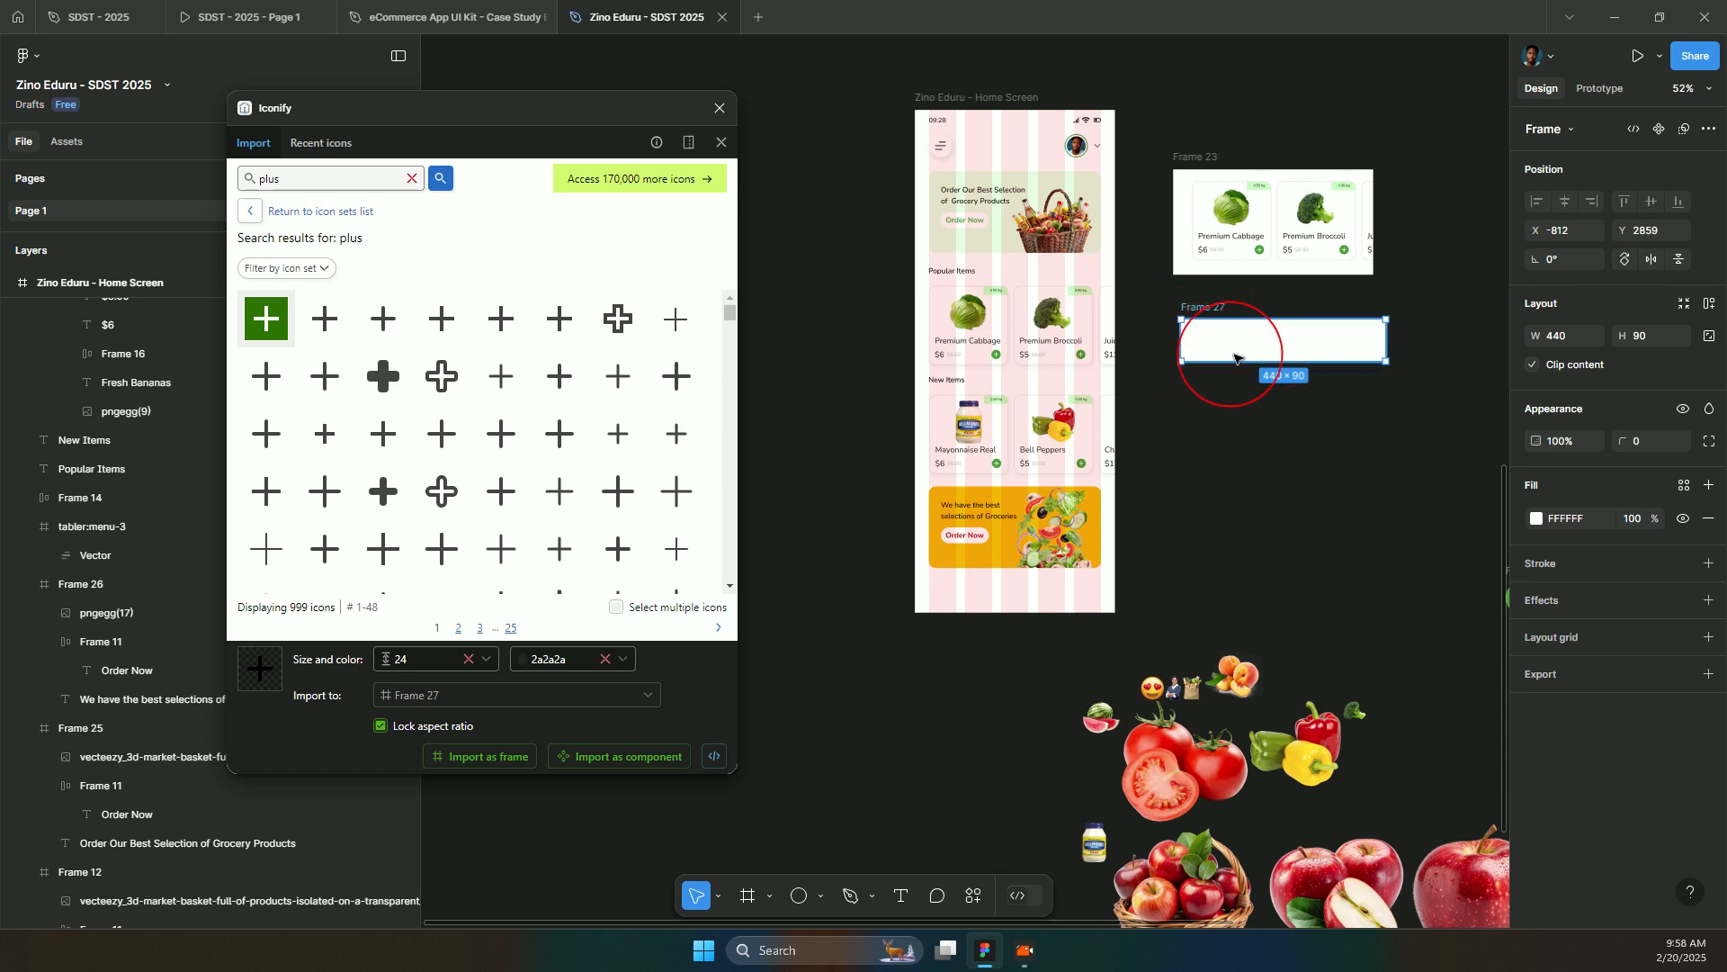
- Search the Iconify library for "home" icons with the new 440 × 90 frame as the import target
{"action": "scroll", "coordinate": [1368, 373], "scroll_direction": "up", "scroll_amount": 5}
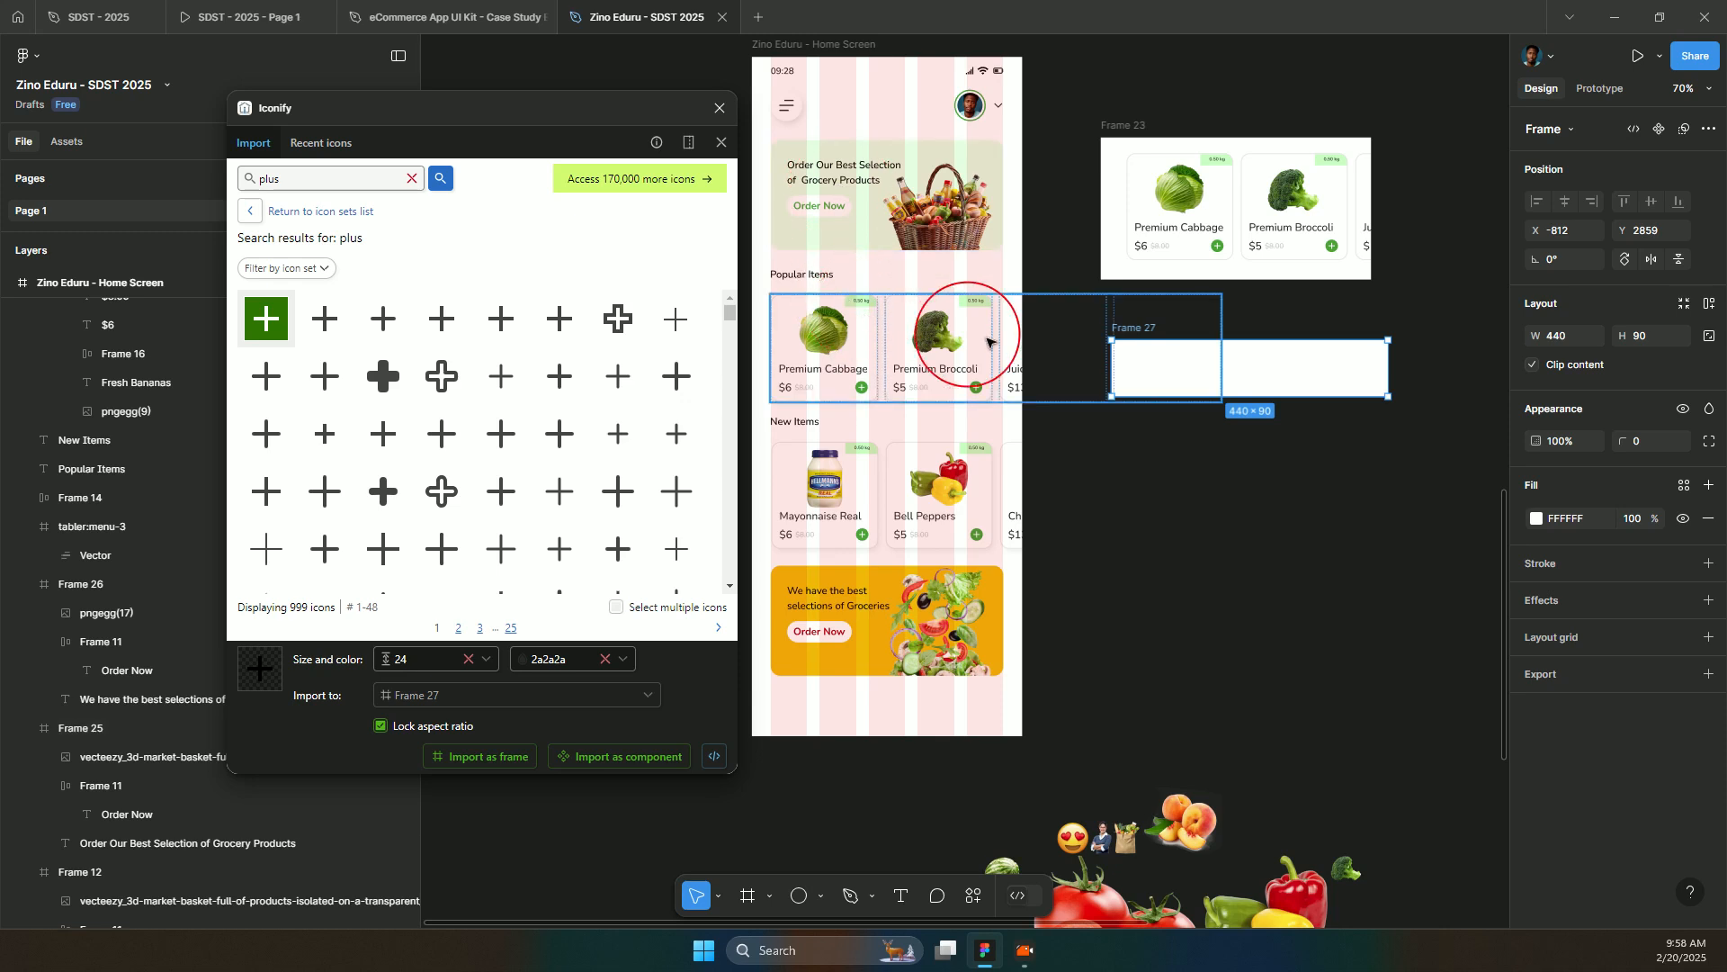
{"action": "left_click", "coordinate": [1139, 332]}
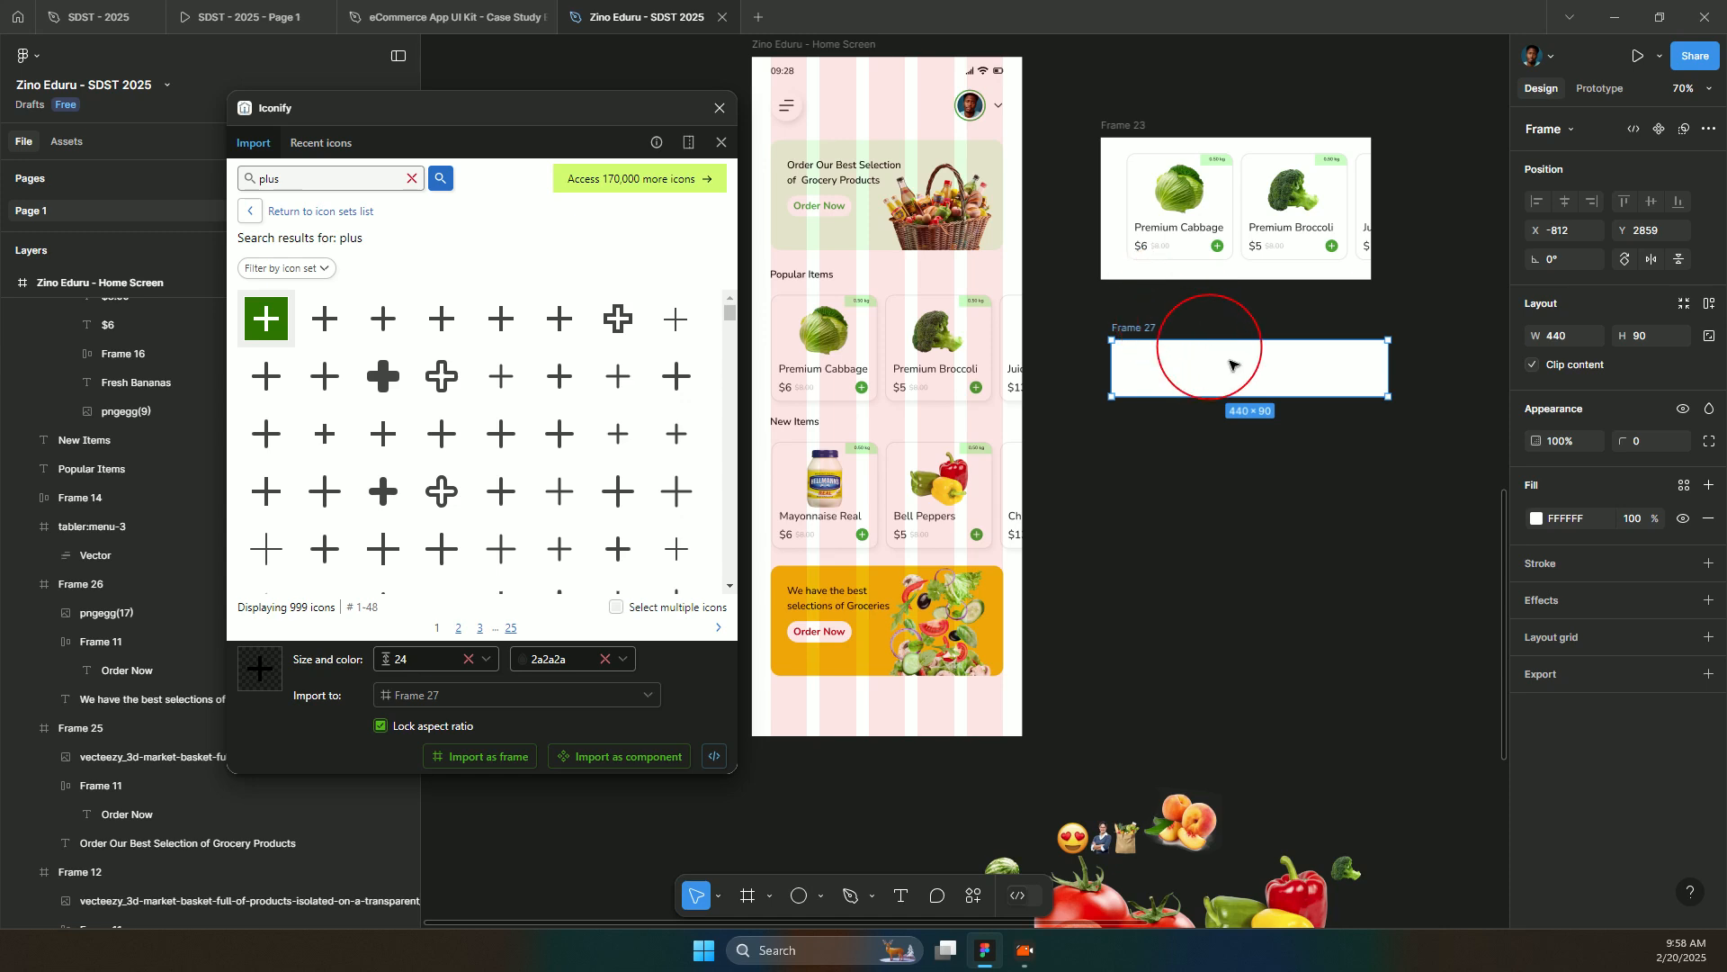
{"action": "left_click", "coordinate": [314, 178]}
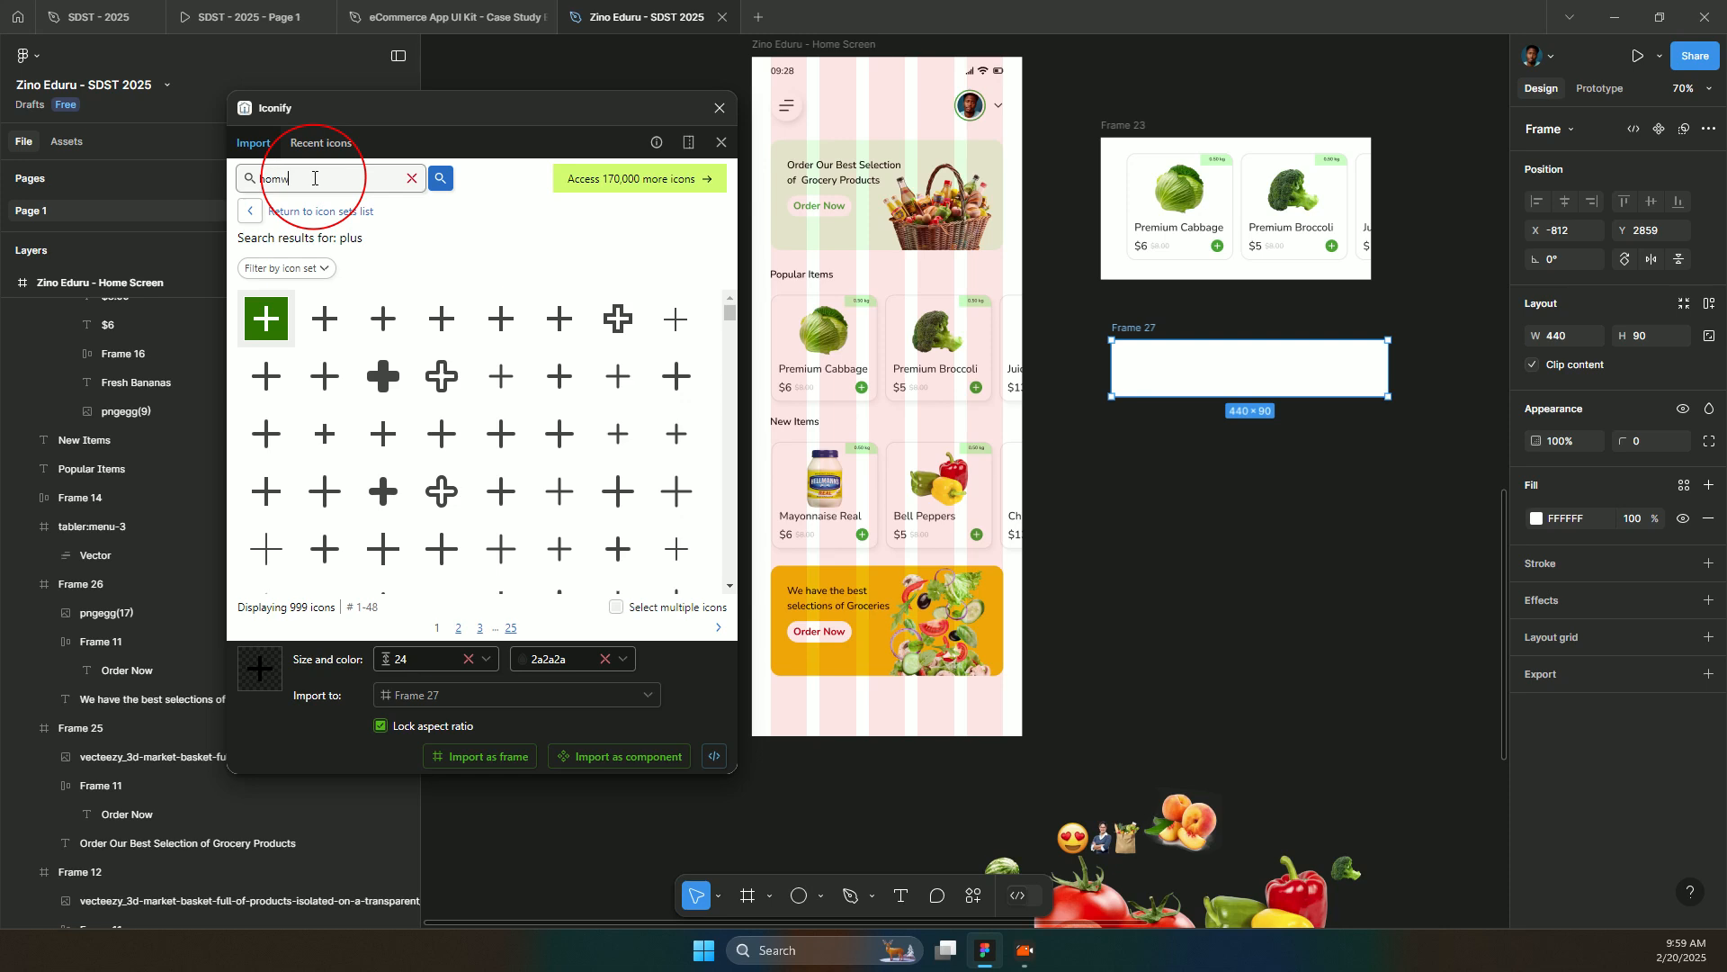
{"action": "key", "text": "Return"}
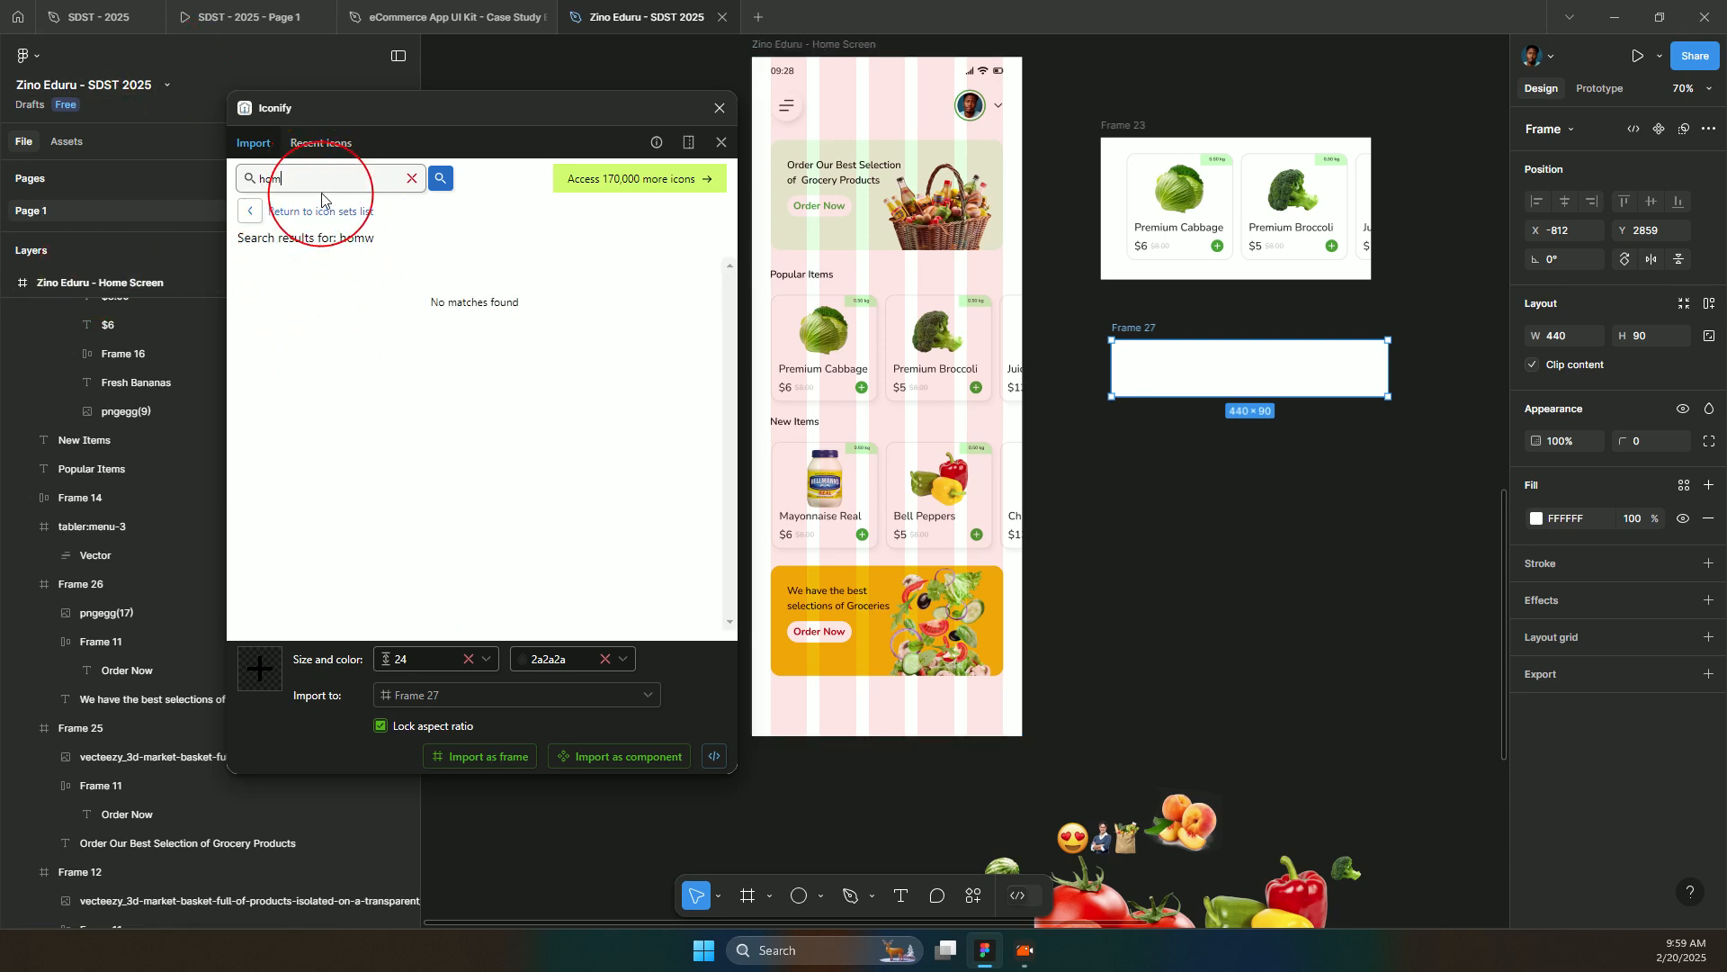
{"action": "key", "text": "Return"}
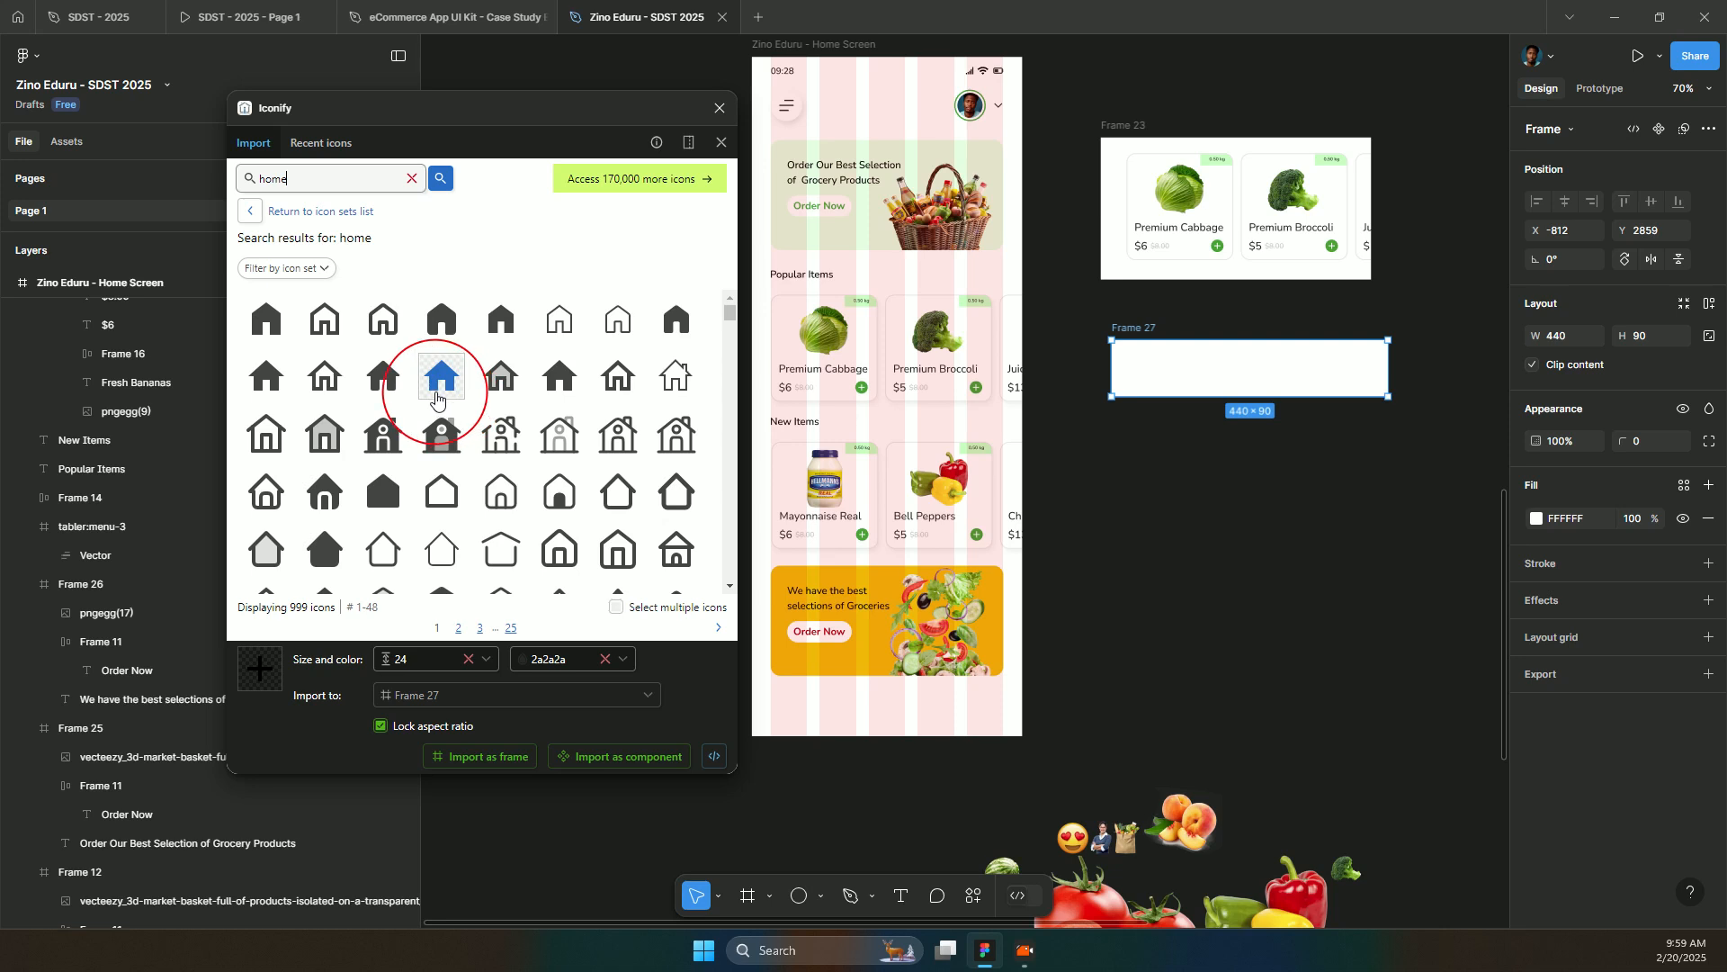
- Look through the home icon results and try out several filled house shapes for the new frame
{"action": "scroll", "coordinate": [437, 501], "scroll_direction": "down", "scroll_amount": 3}
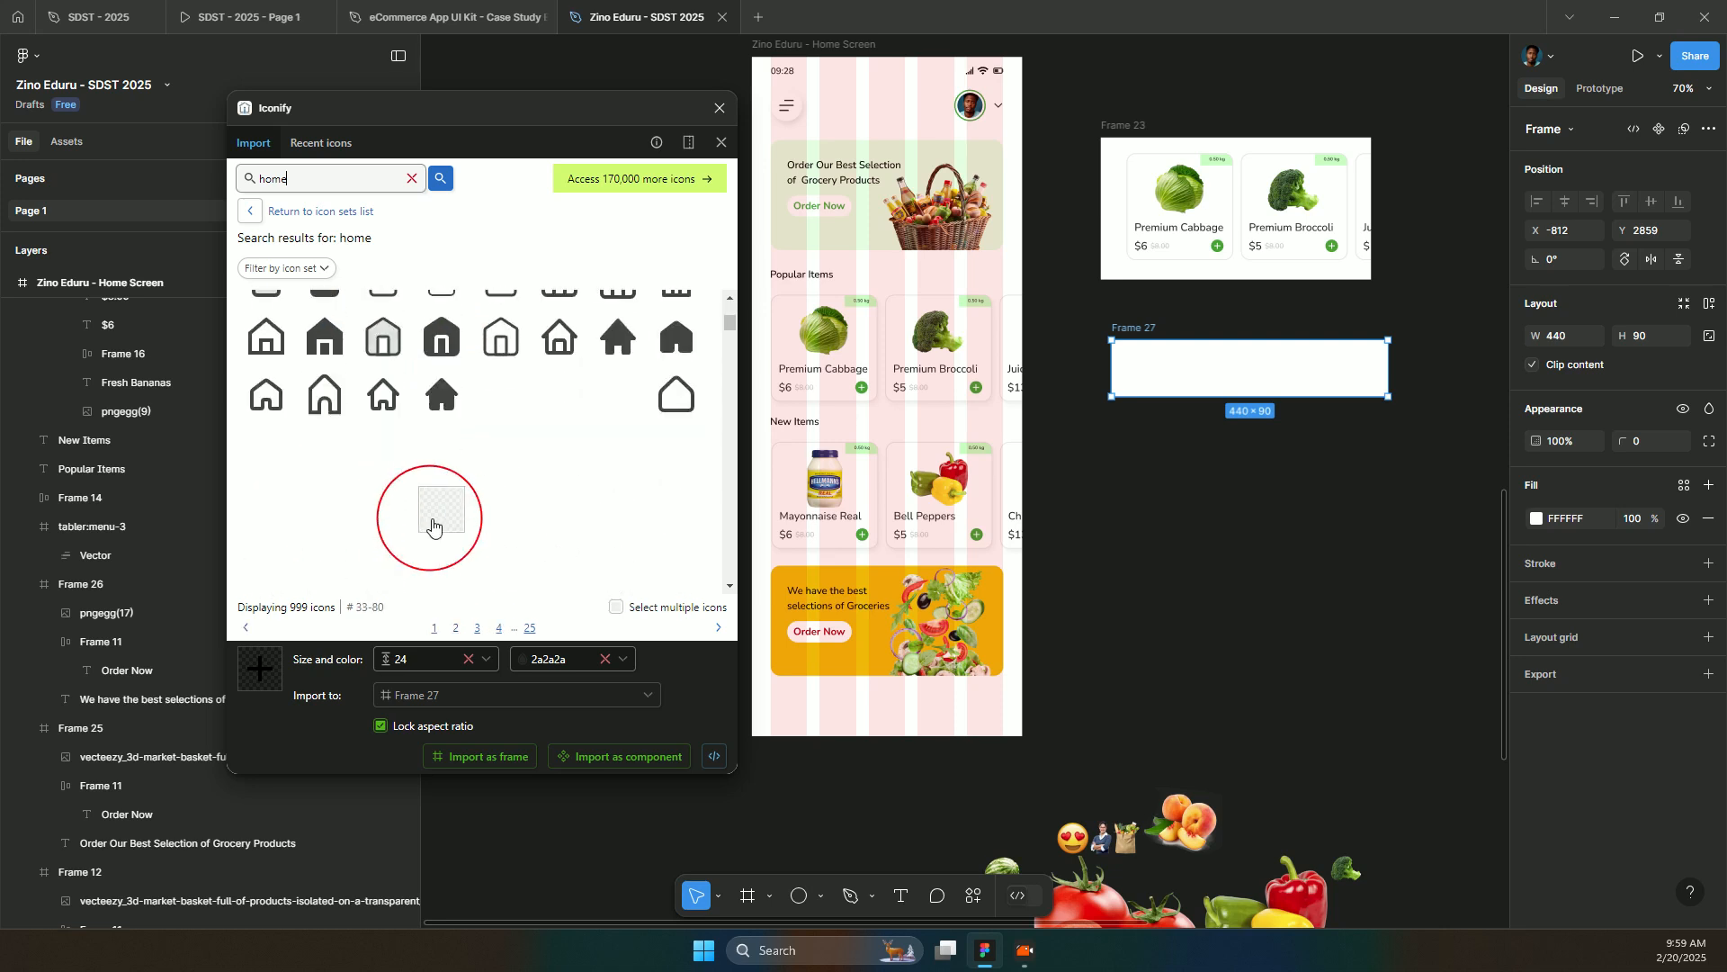
{"action": "scroll", "coordinate": [436, 462], "scroll_direction": "up", "scroll_amount": 3}
{"action": "scroll", "coordinate": [433, 462], "scroll_direction": "down", "scroll_amount": 5}
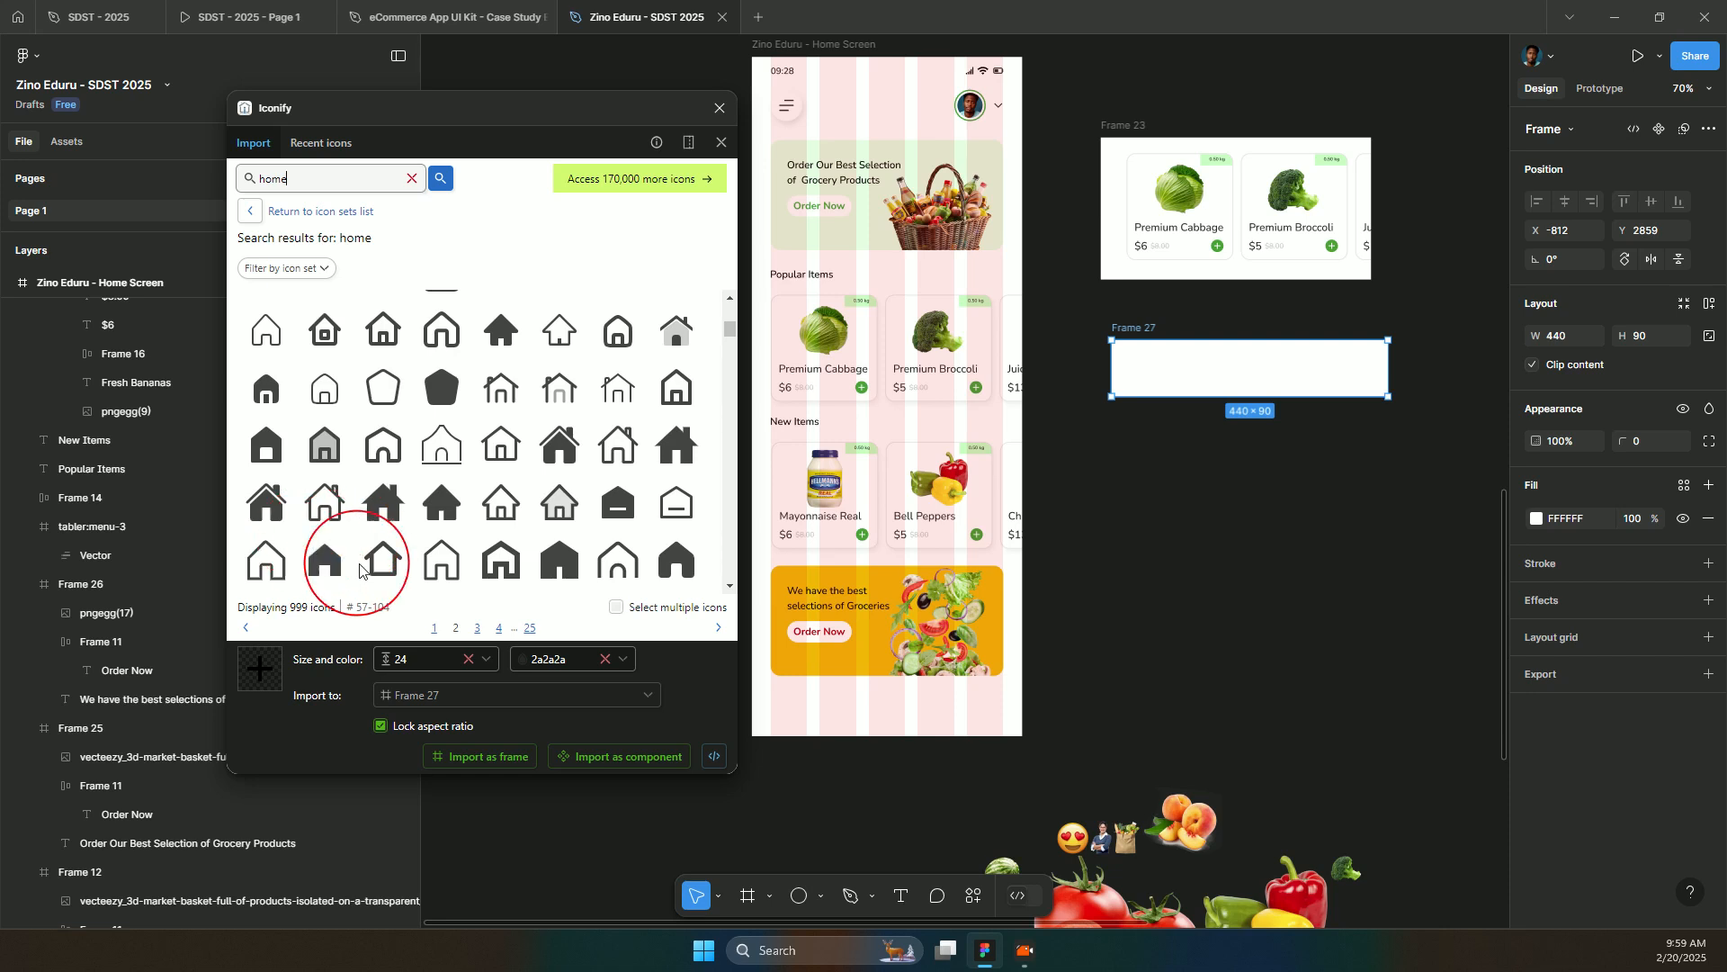
{"action": "scroll", "coordinate": [324, 567], "scroll_direction": "down", "scroll_amount": 3}
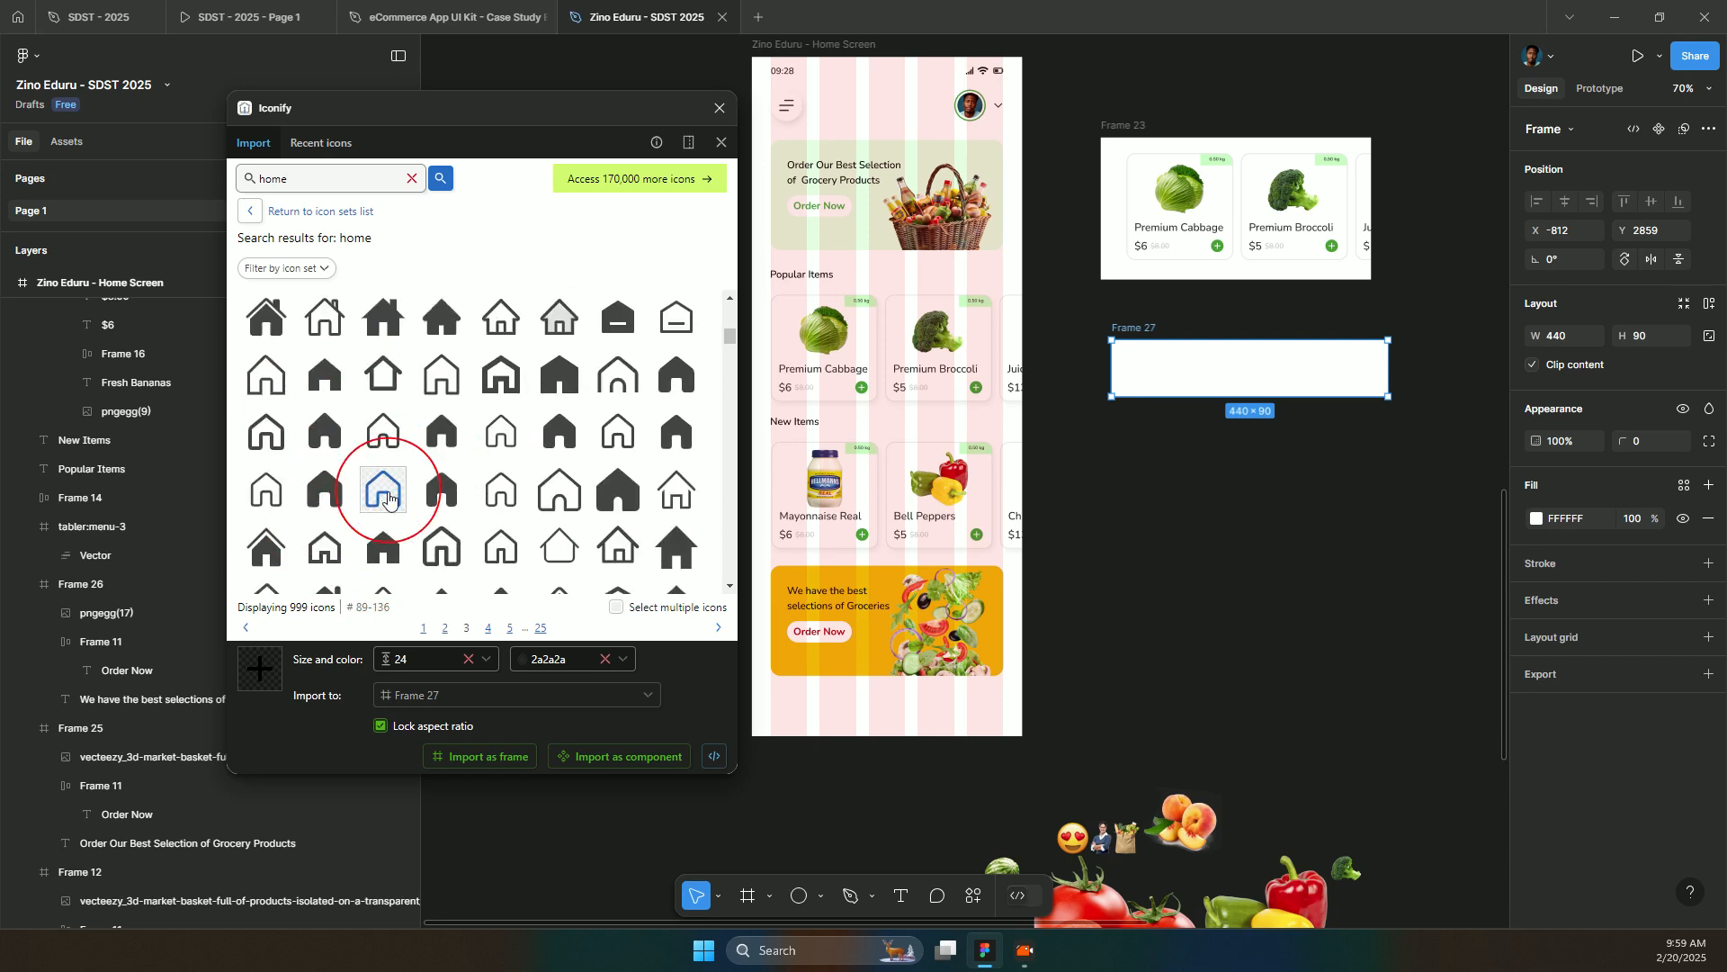
{"action": "scroll", "coordinate": [396, 477], "scroll_direction": "down", "scroll_amount": 3}
{"action": "scroll", "coordinate": [436, 468], "scroll_direction": "down", "scroll_amount": 4}
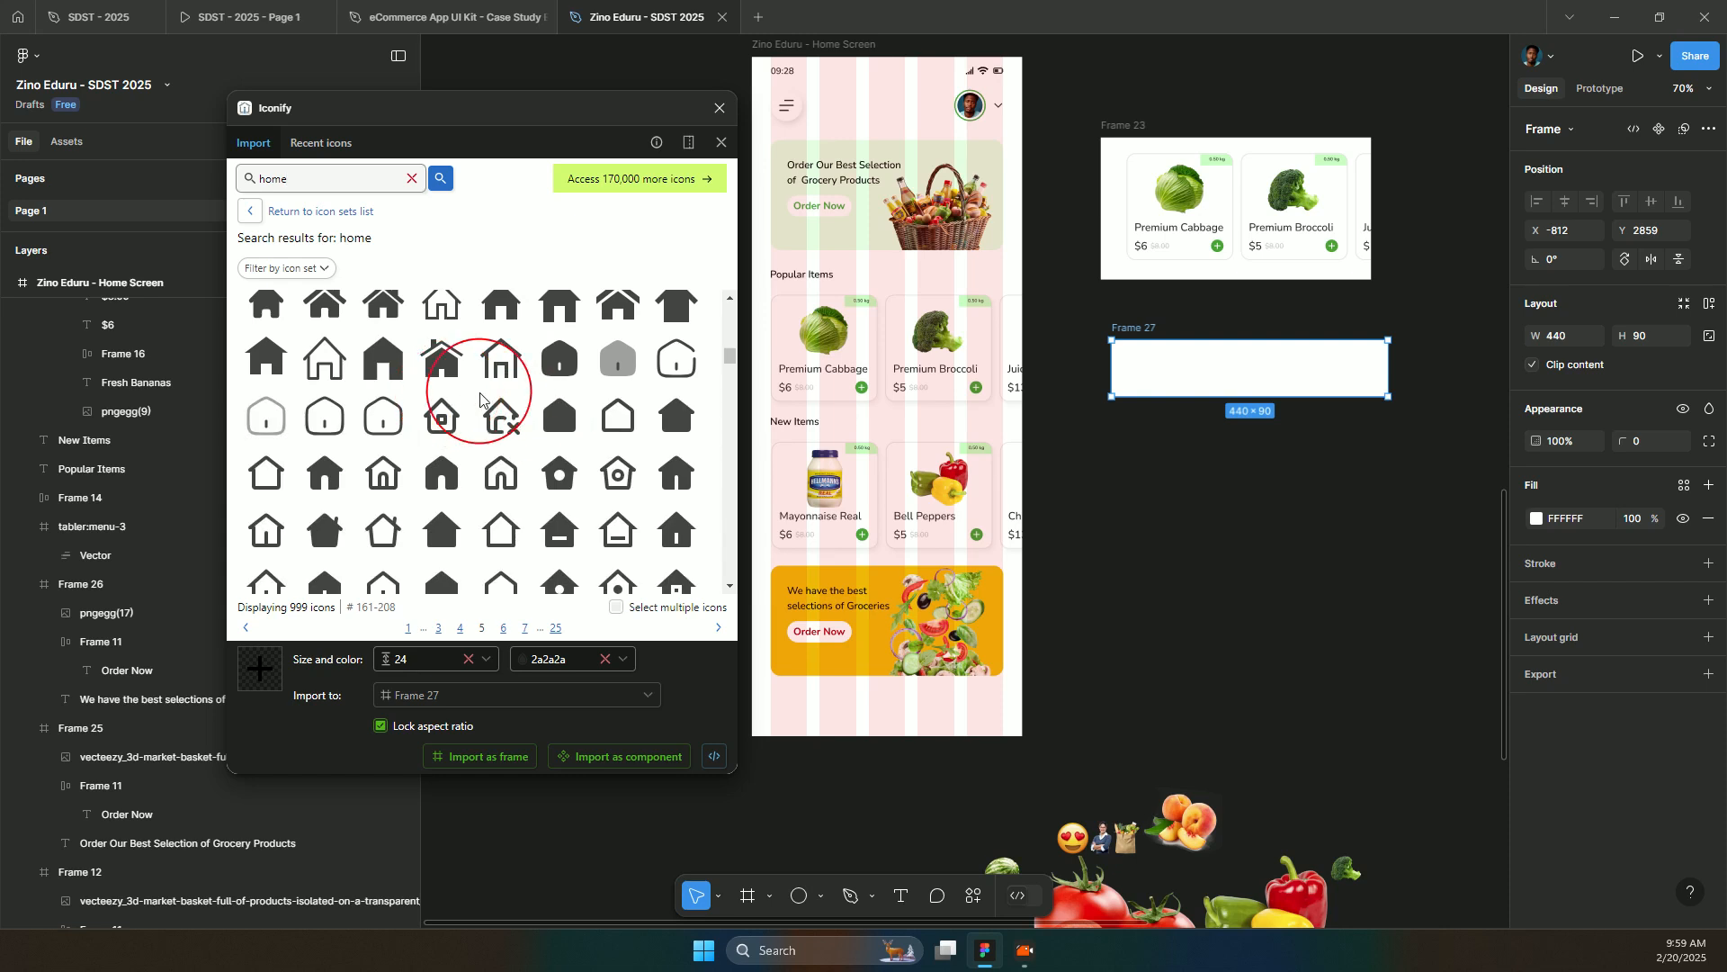
{"action": "scroll", "coordinate": [486, 409], "scroll_direction": "up", "scroll_amount": 2}
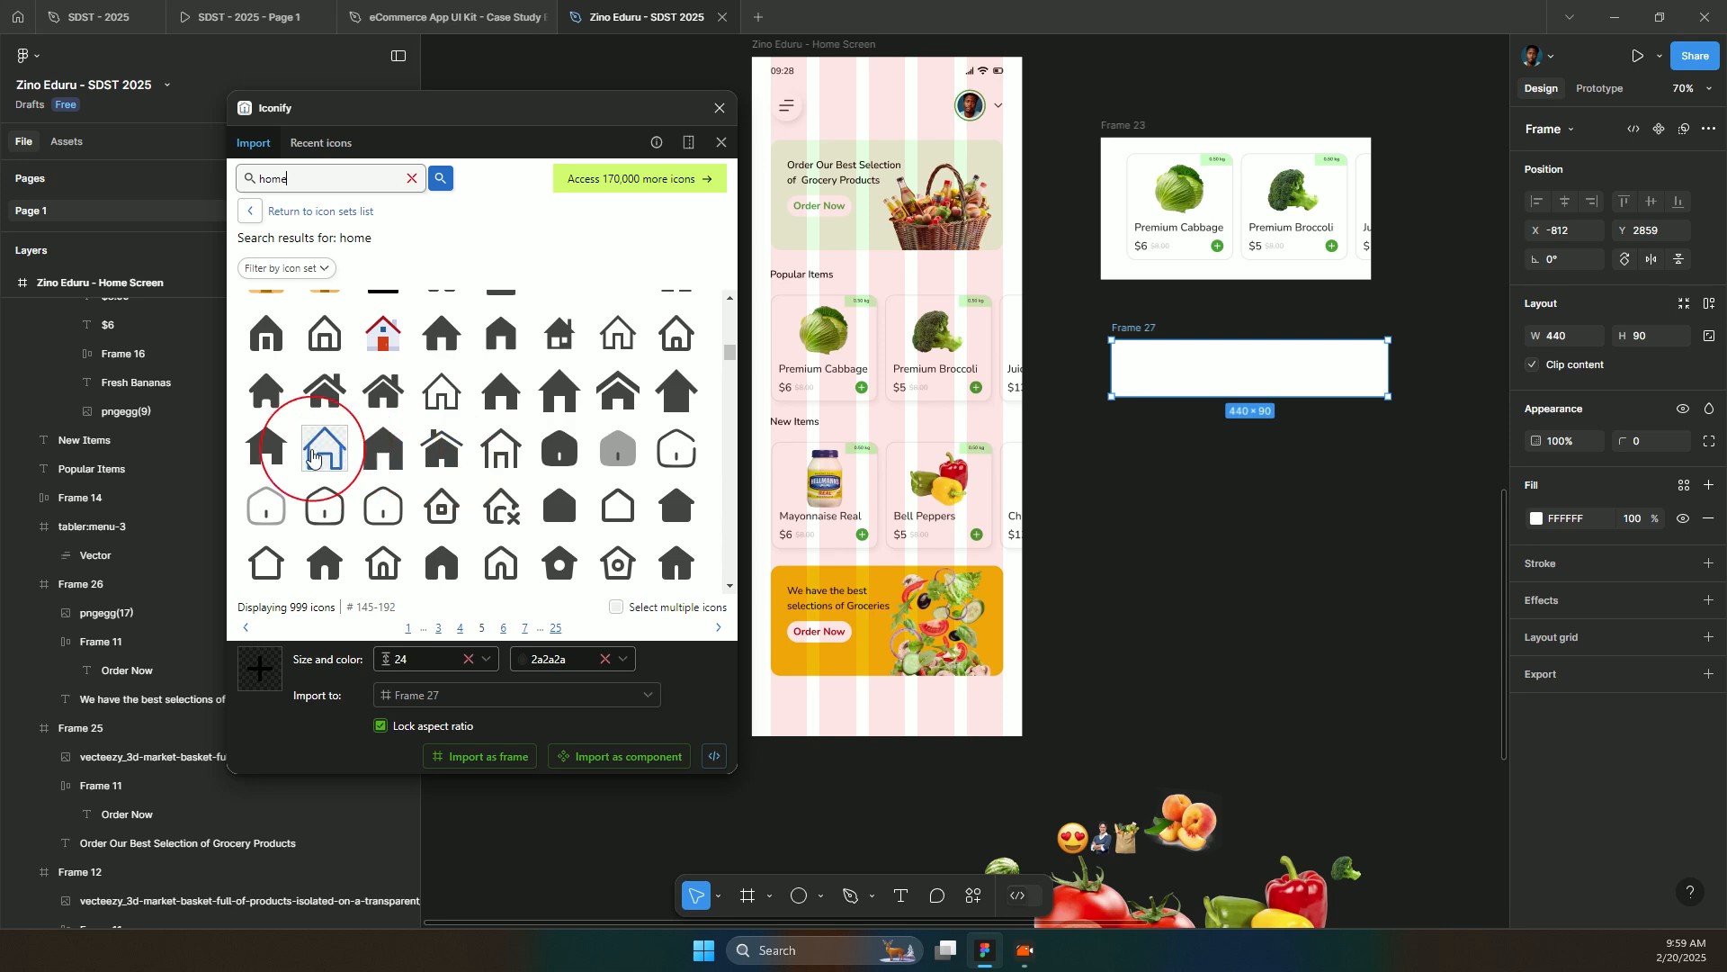
{"action": "left_click", "coordinate": [274, 402]}
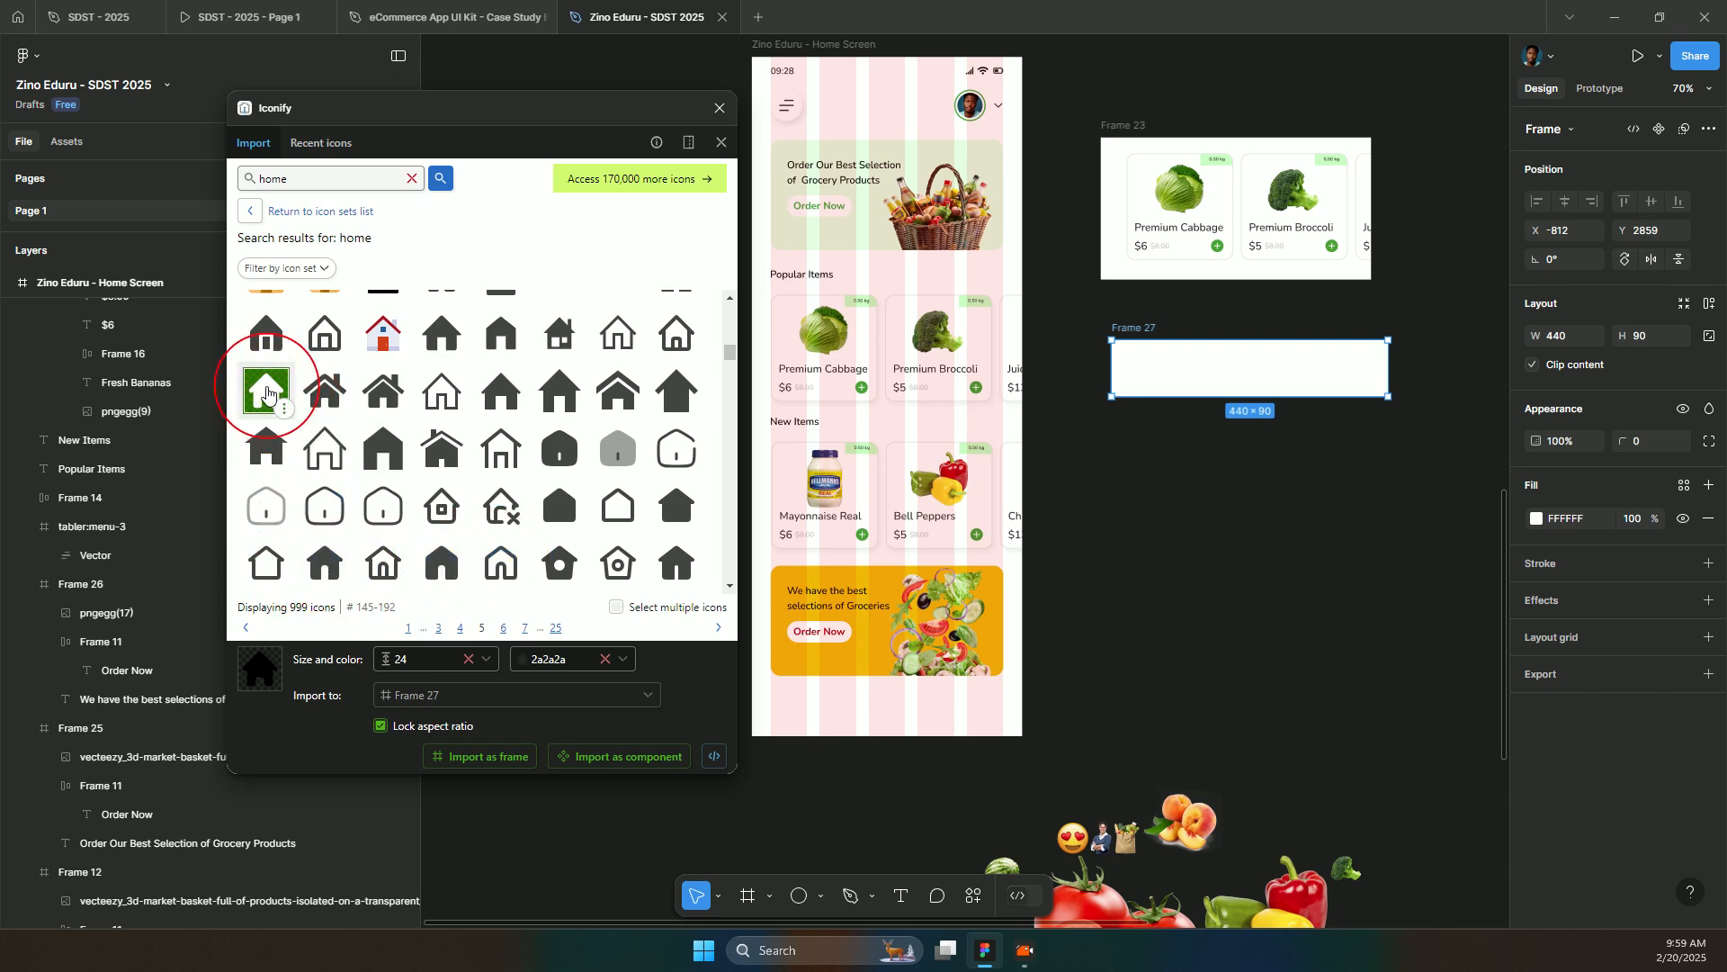
{"action": "scroll", "coordinate": [446, 427], "scroll_direction": "up", "scroll_amount": 1}
{"action": "scroll", "coordinate": [558, 411], "scroll_direction": "down", "scroll_amount": 4}
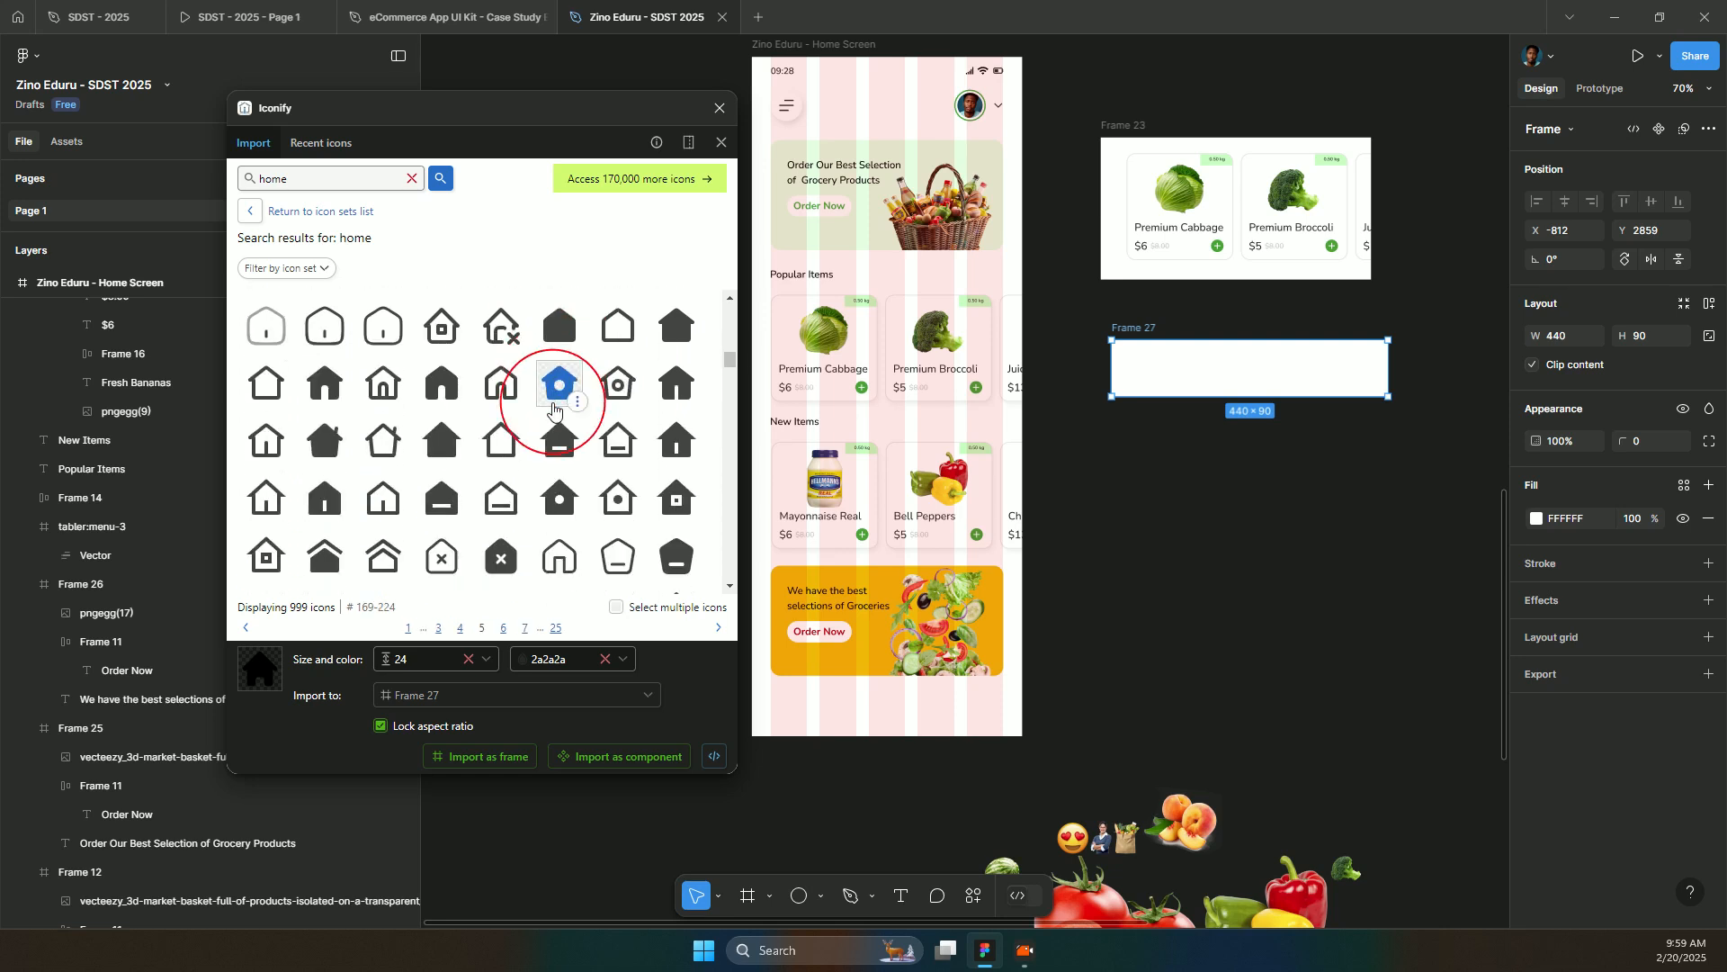
{"action": "scroll", "coordinate": [553, 410], "scroll_direction": "up", "scroll_amount": 1}
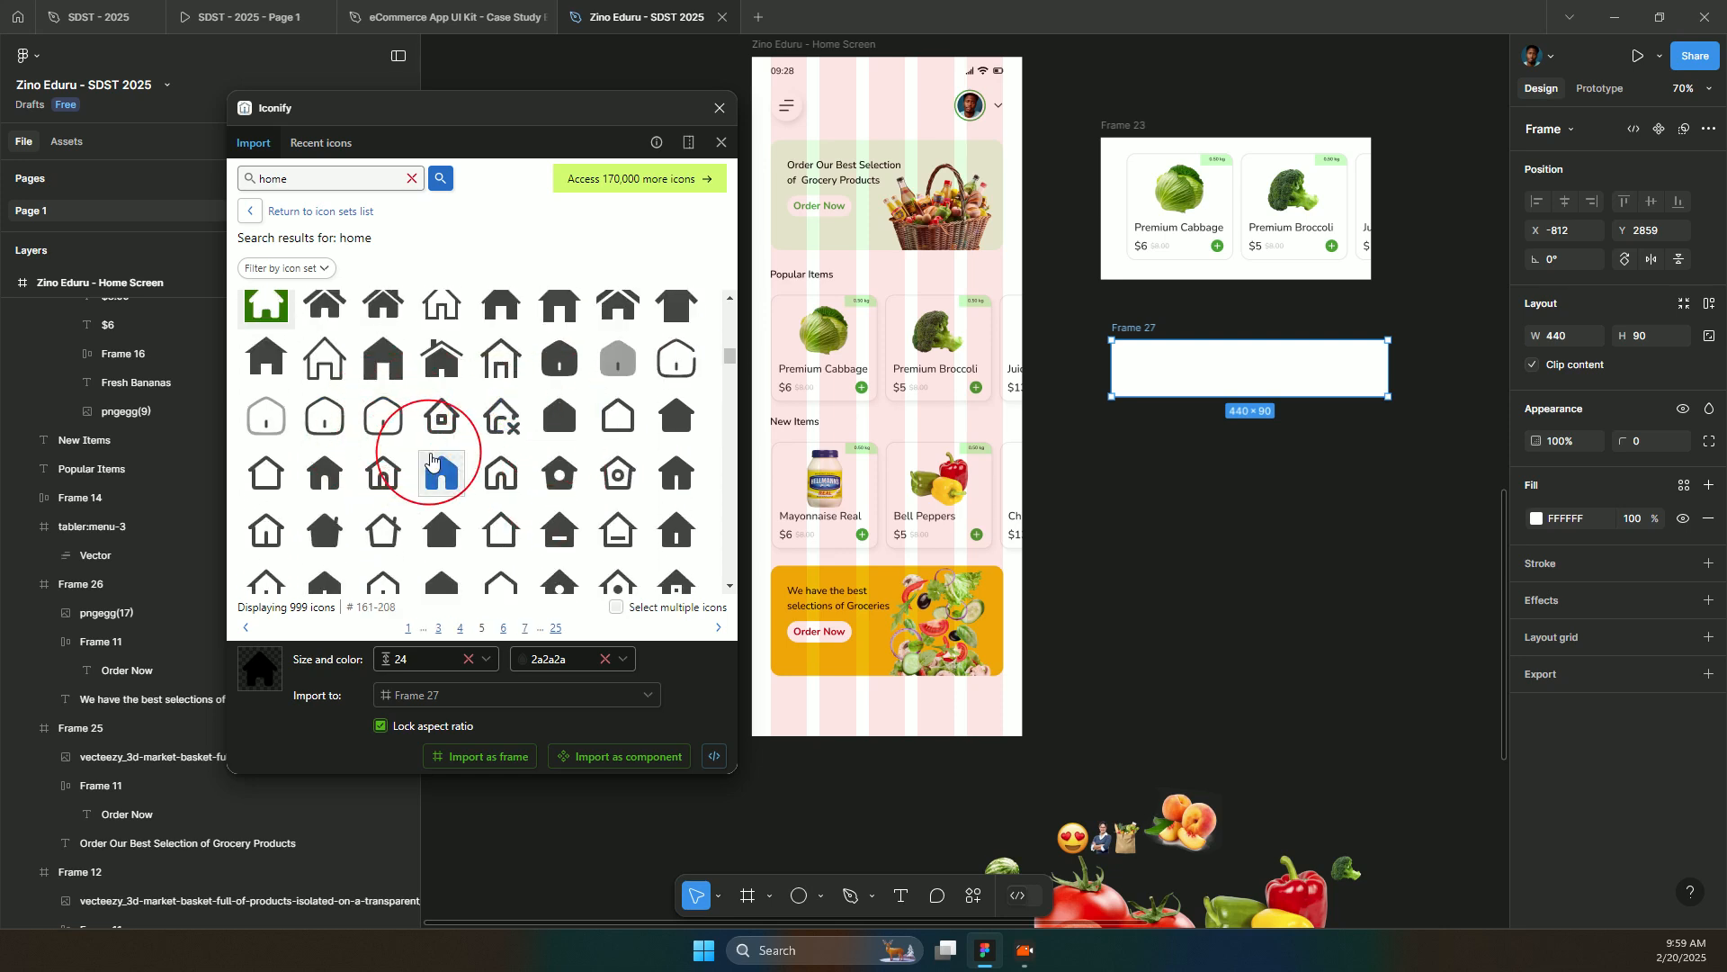
{"action": "scroll", "coordinate": [405, 504], "scroll_direction": "down", "scroll_amount": 1}
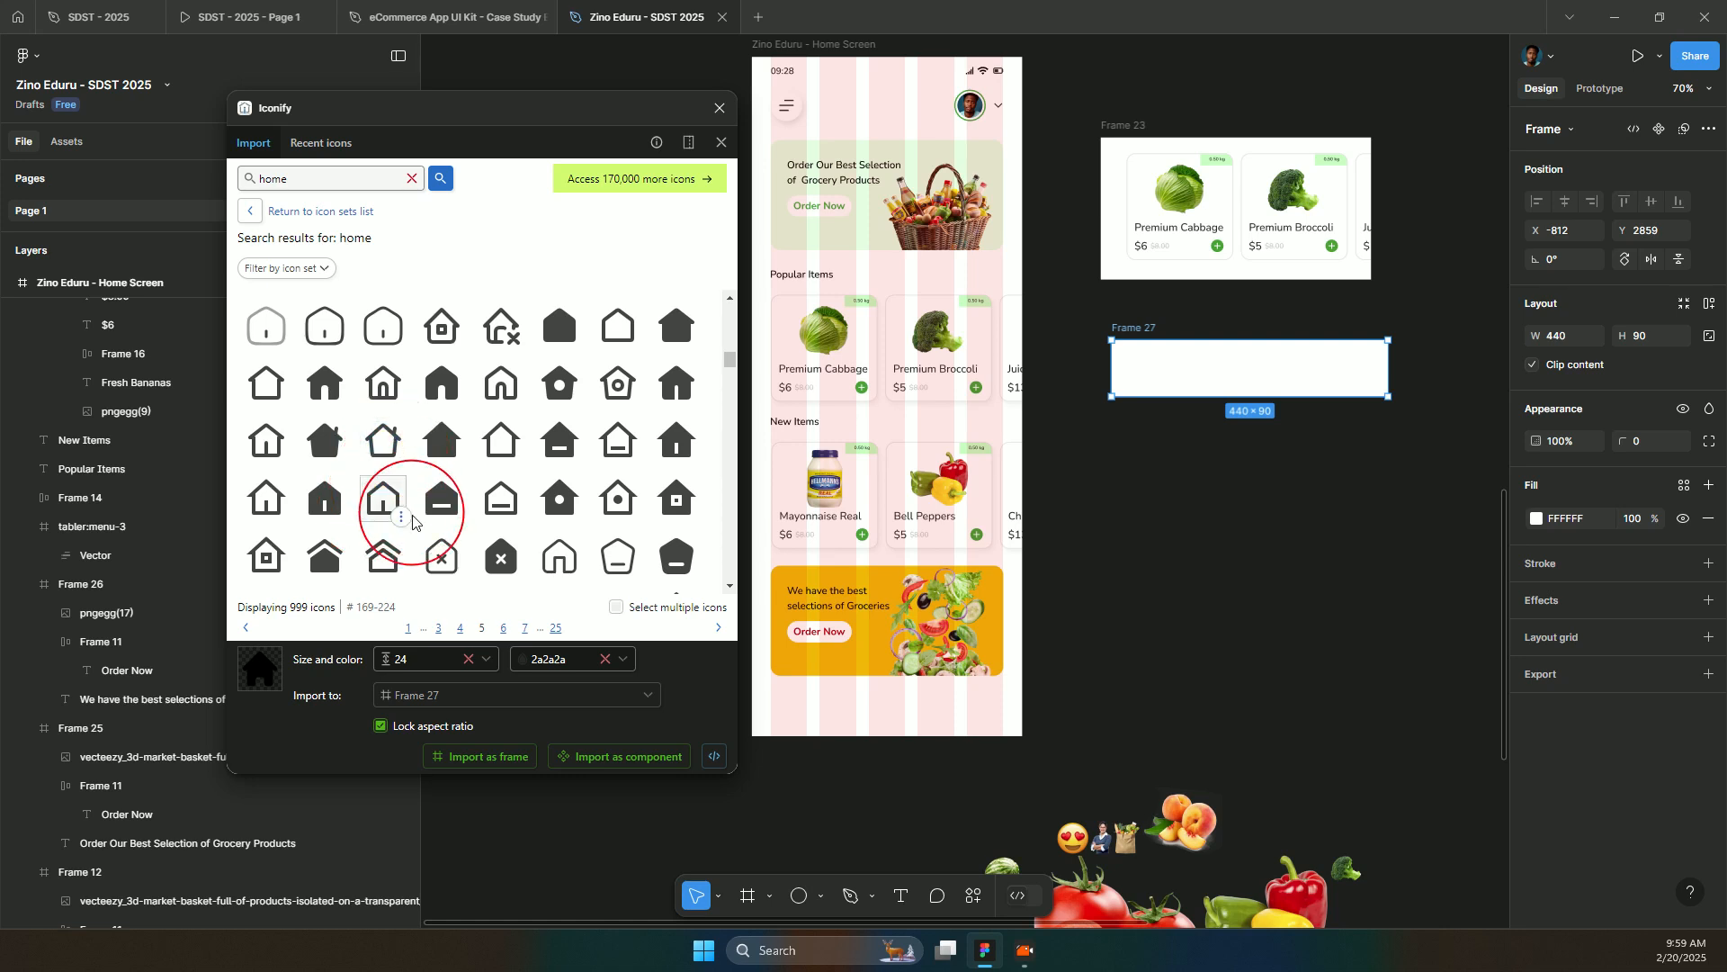
{"action": "scroll", "coordinate": [413, 522], "scroll_direction": "down", "scroll_amount": 1}
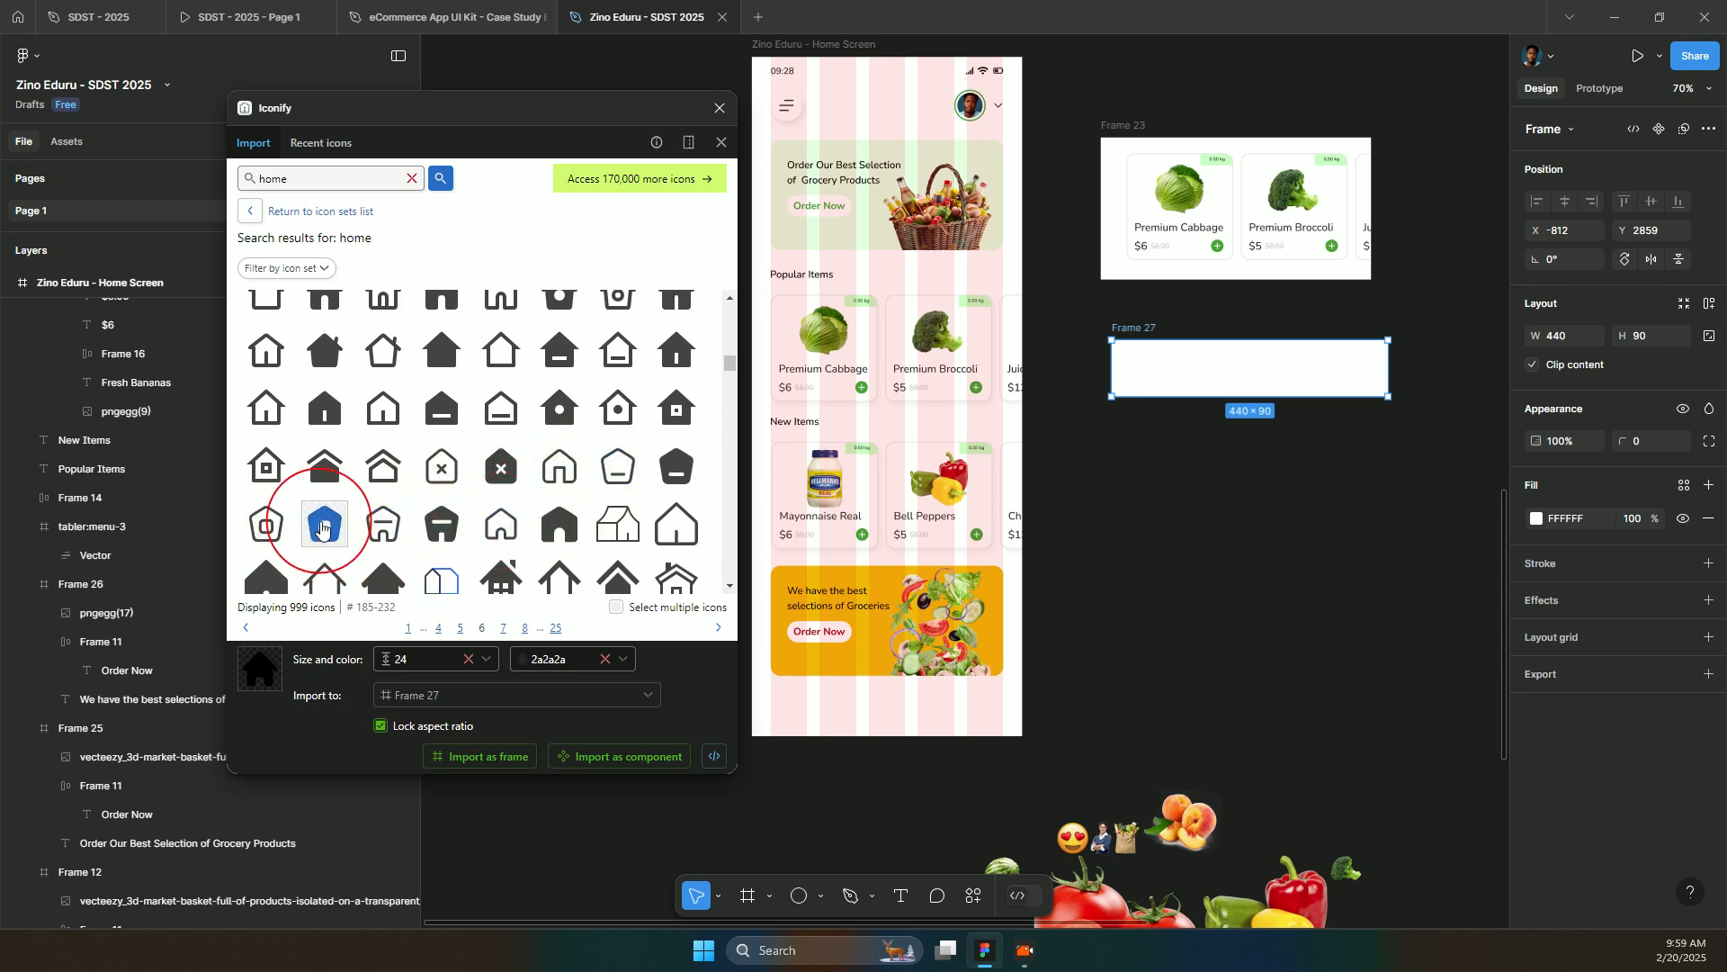
{"action": "left_click", "coordinate": [319, 527]}
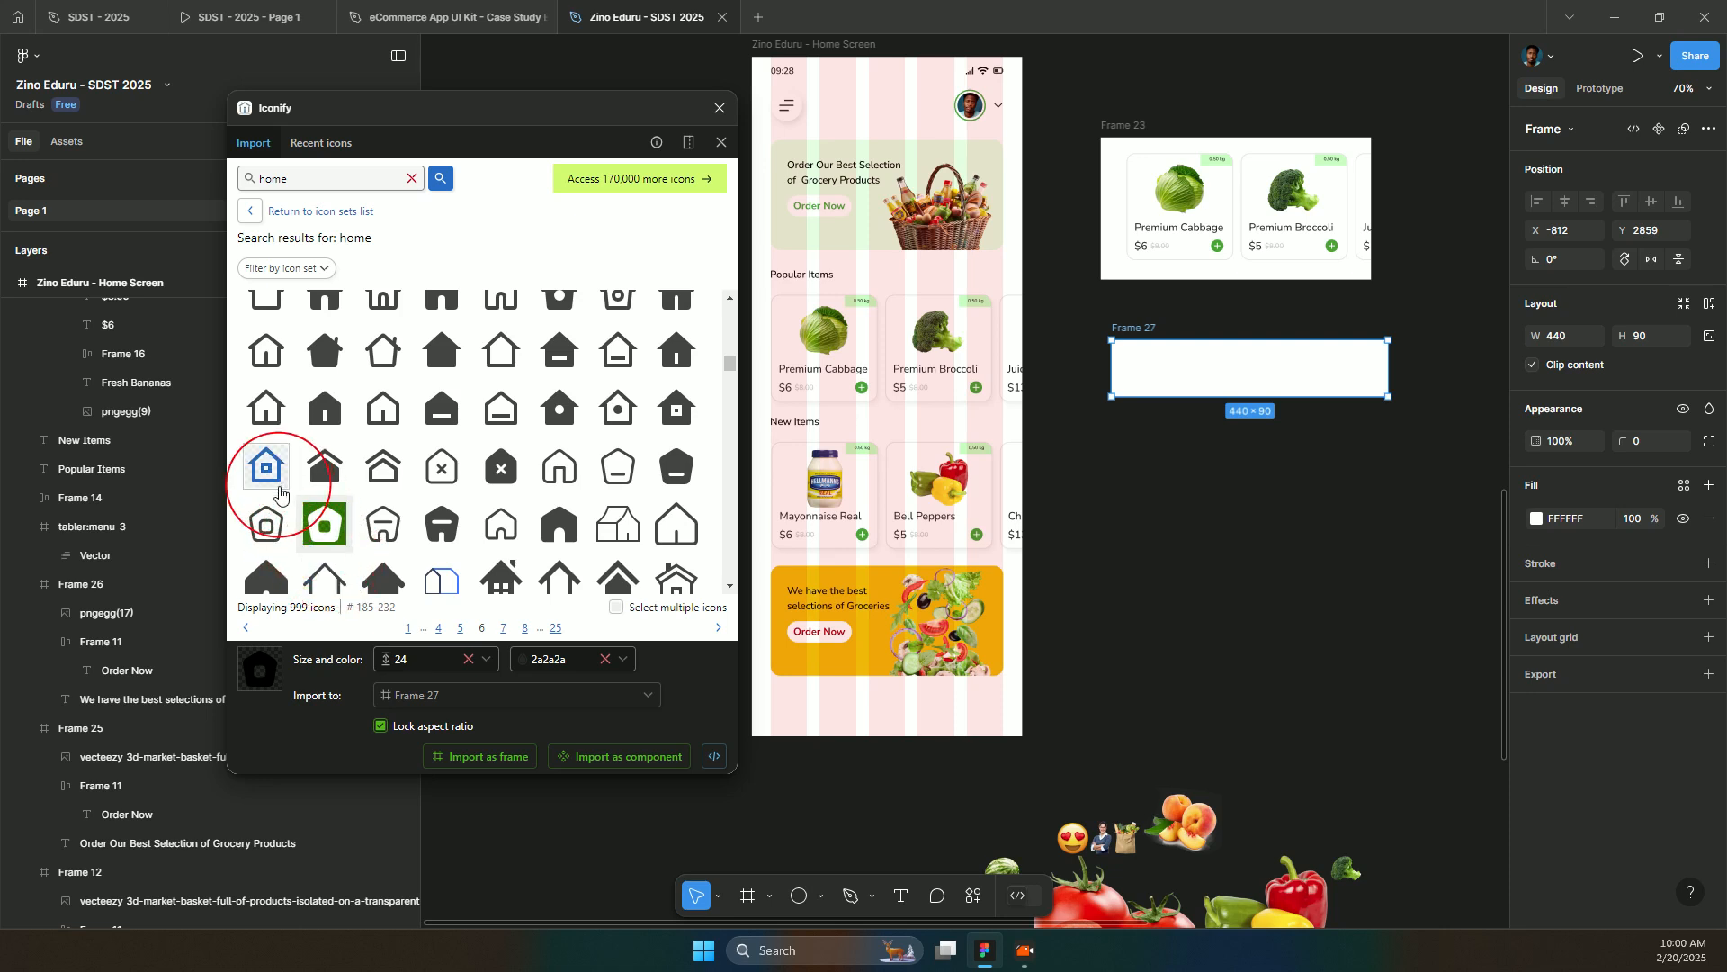
{"action": "scroll", "coordinate": [355, 423], "scroll_direction": "up", "scroll_amount": 2}
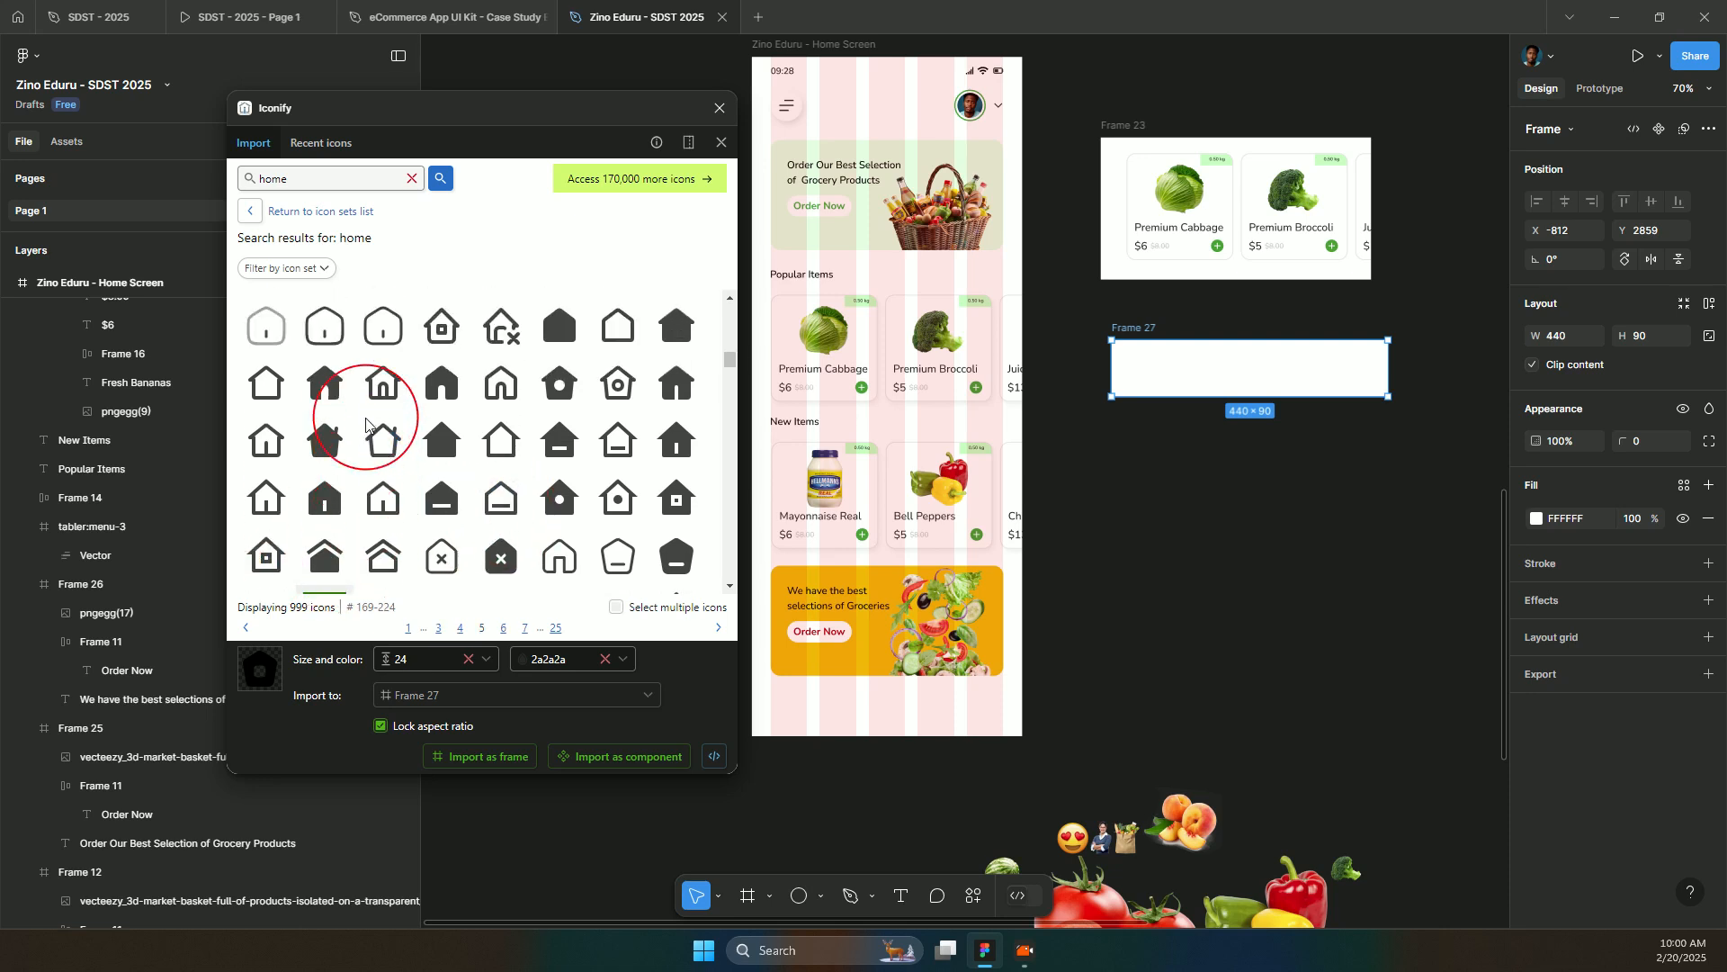
{"action": "scroll", "coordinate": [405, 477], "scroll_direction": "up", "scroll_amount": 1}
{"action": "scroll", "coordinate": [405, 468], "scroll_direction": "up", "scroll_amount": 1}
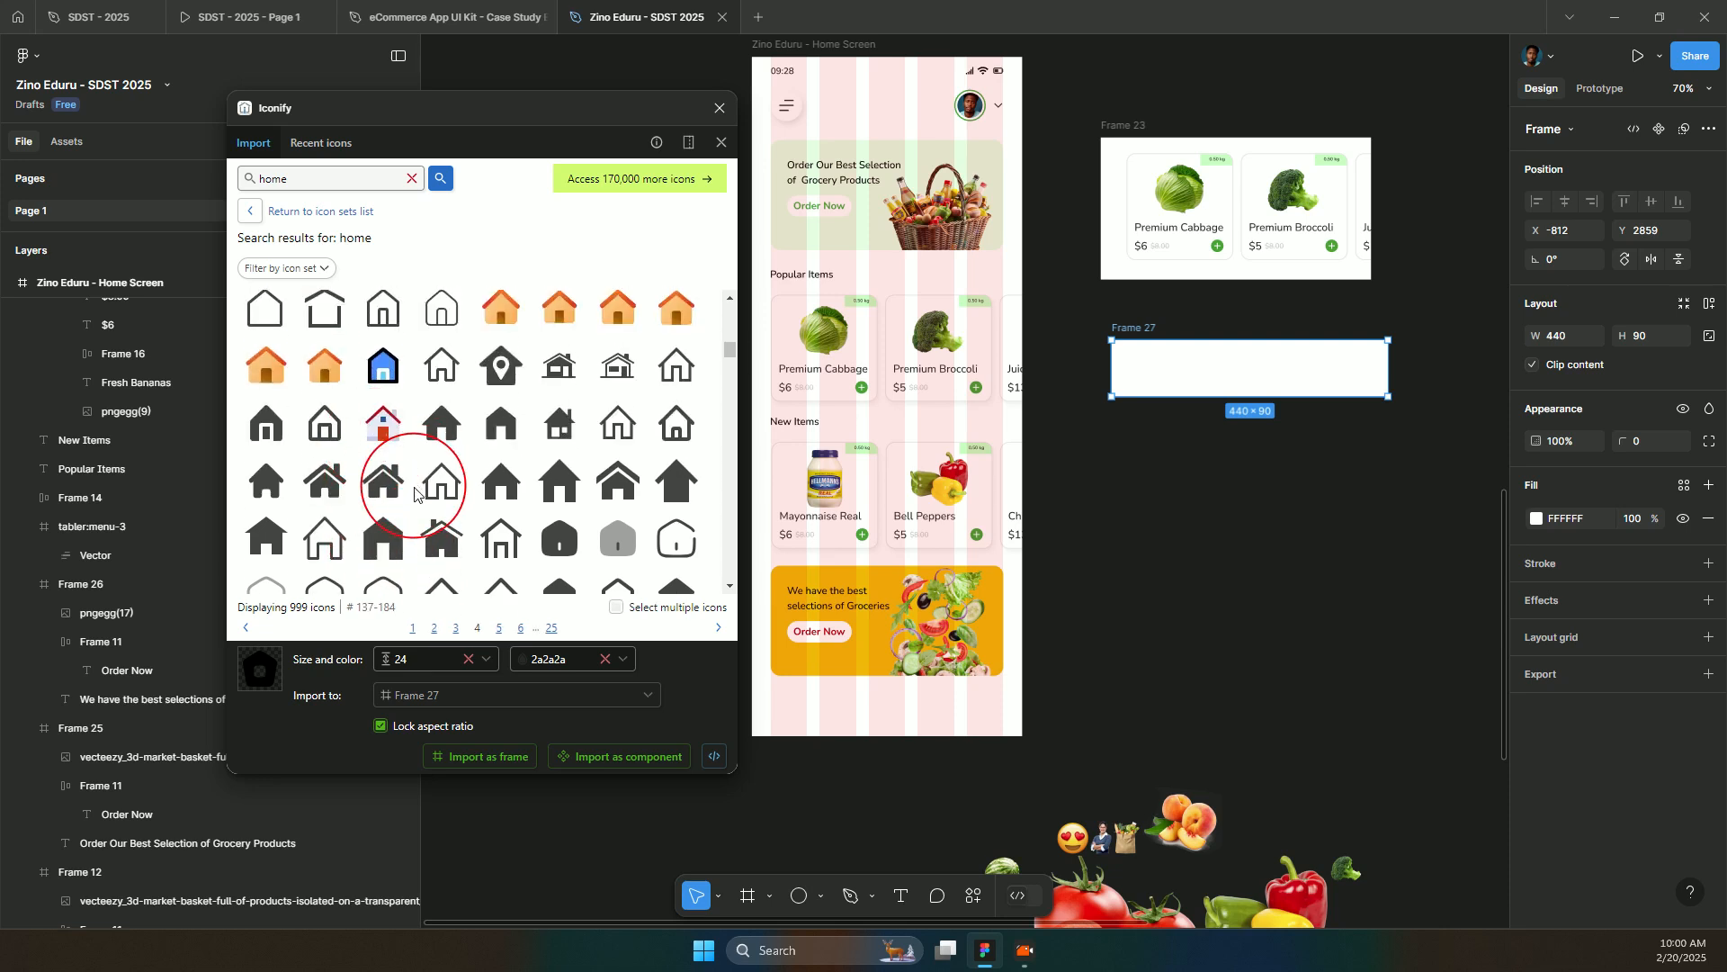
{"action": "scroll", "coordinate": [437, 500], "scroll_direction": "up", "scroll_amount": 1}
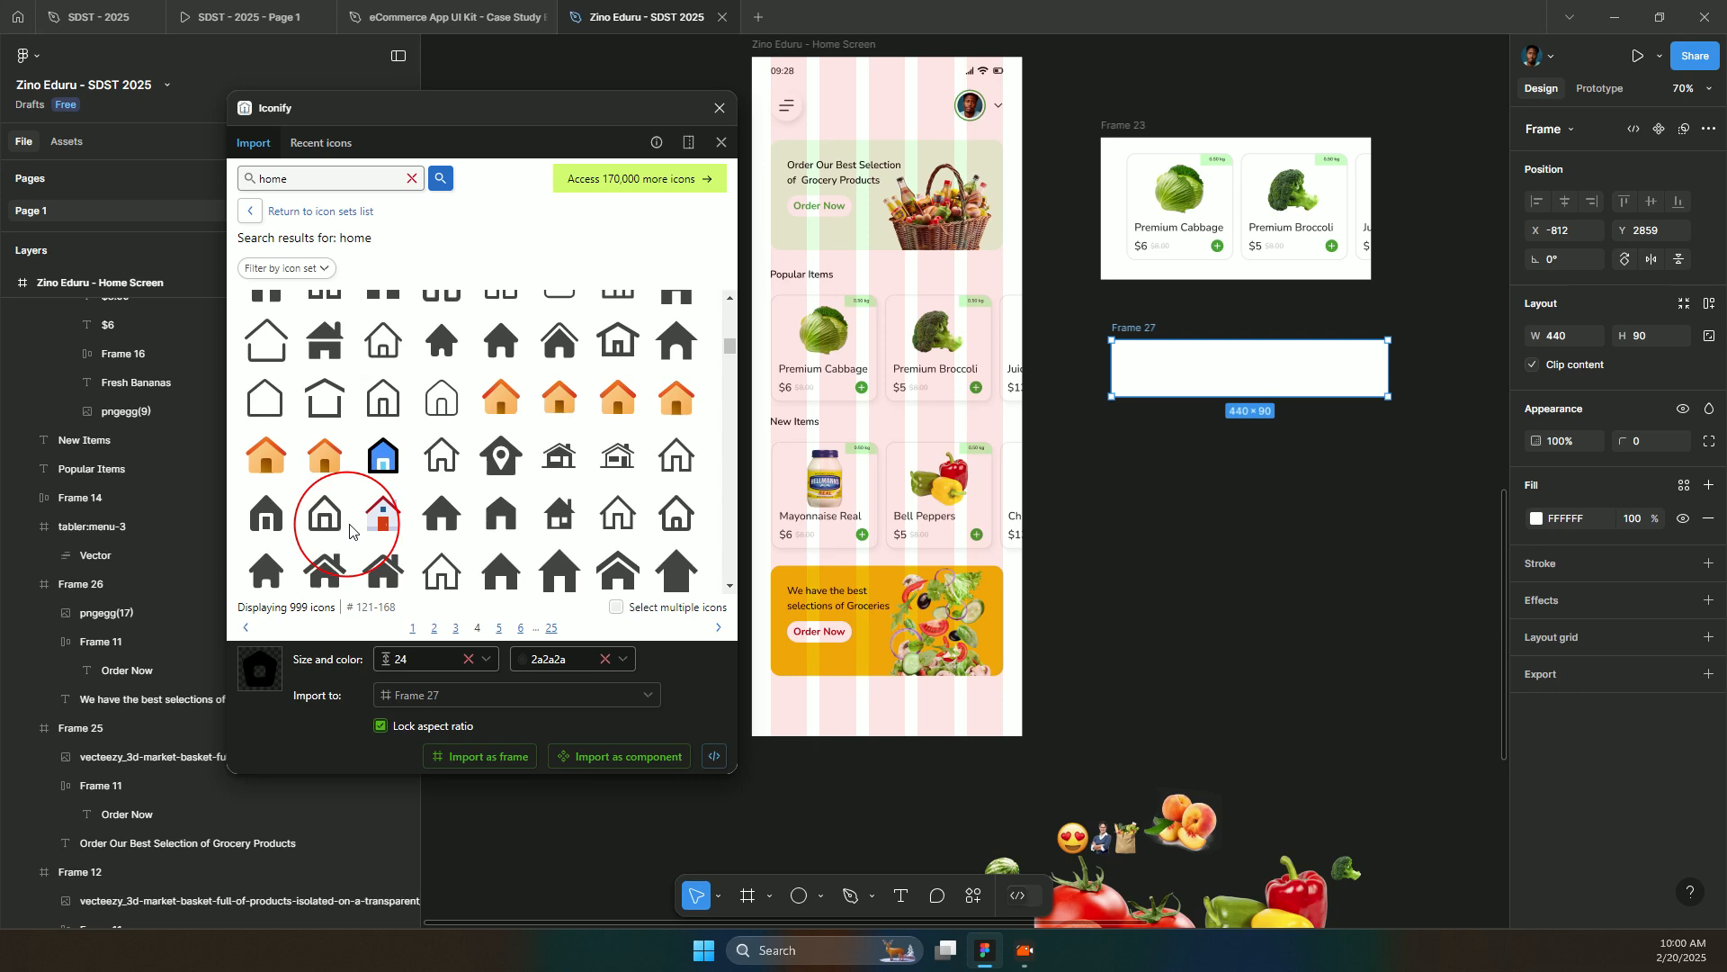
- Import the filled house icon fluent:home-20-filled into Frame 27 as a 24 × 24 frame
{"action": "scroll", "coordinate": [431, 513], "scroll_direction": "up", "scroll_amount": 2}
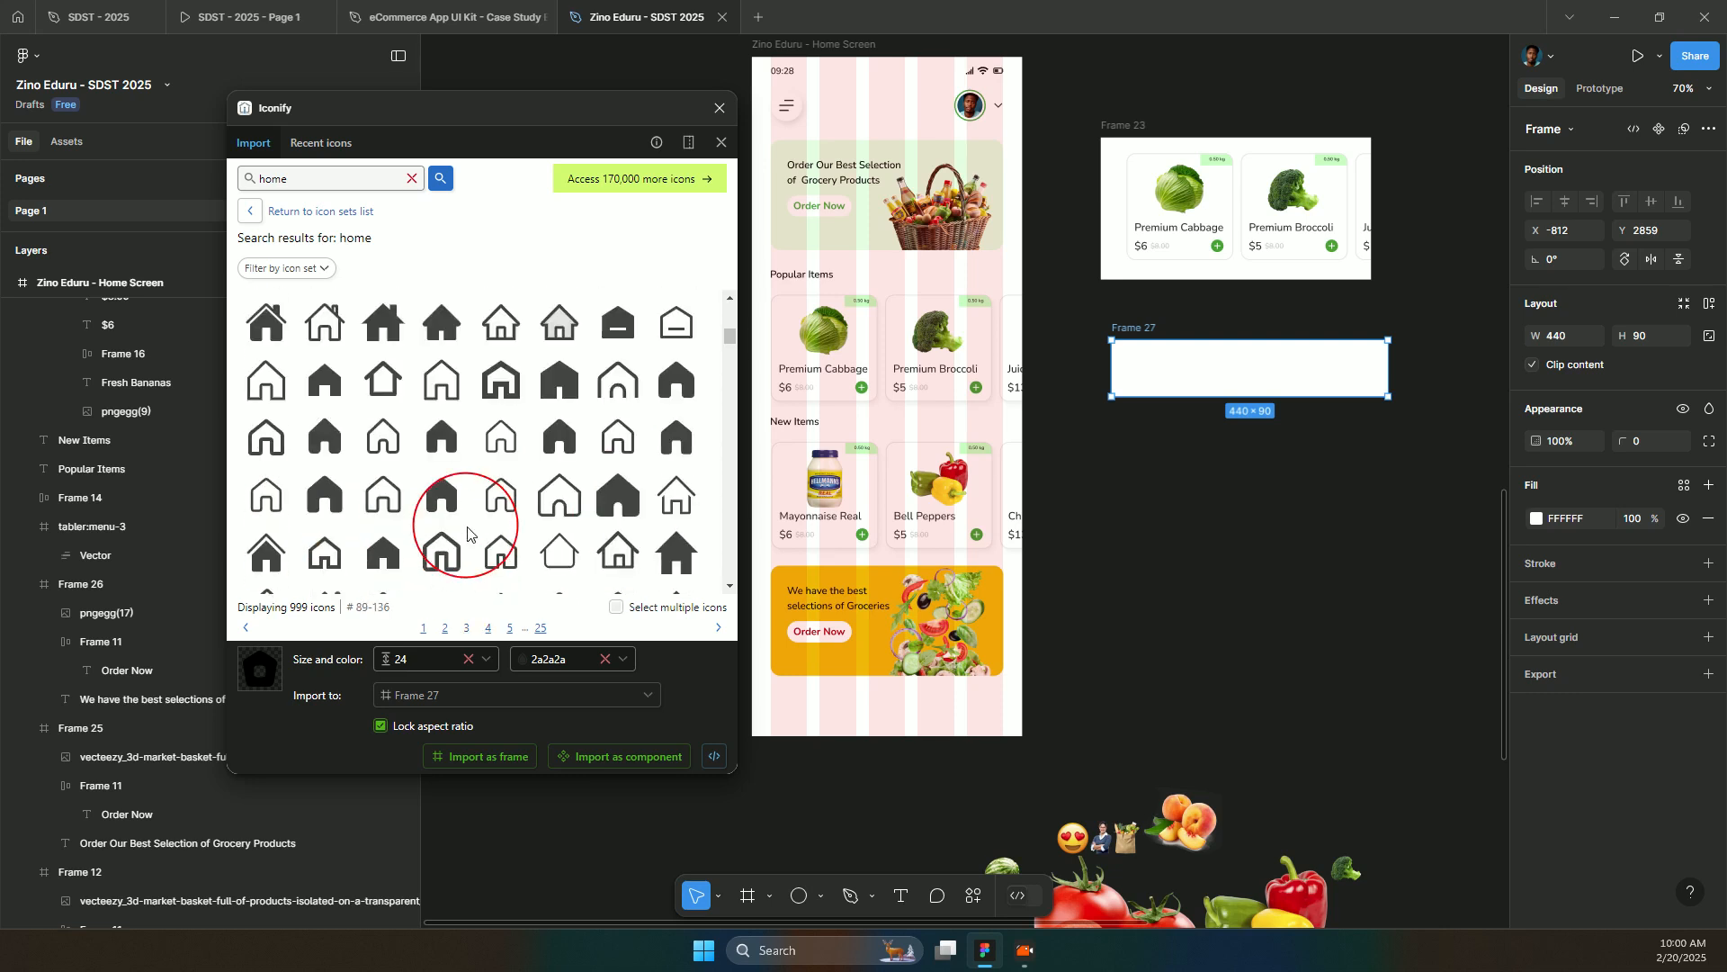
{"action": "left_click", "coordinate": [441, 439]}
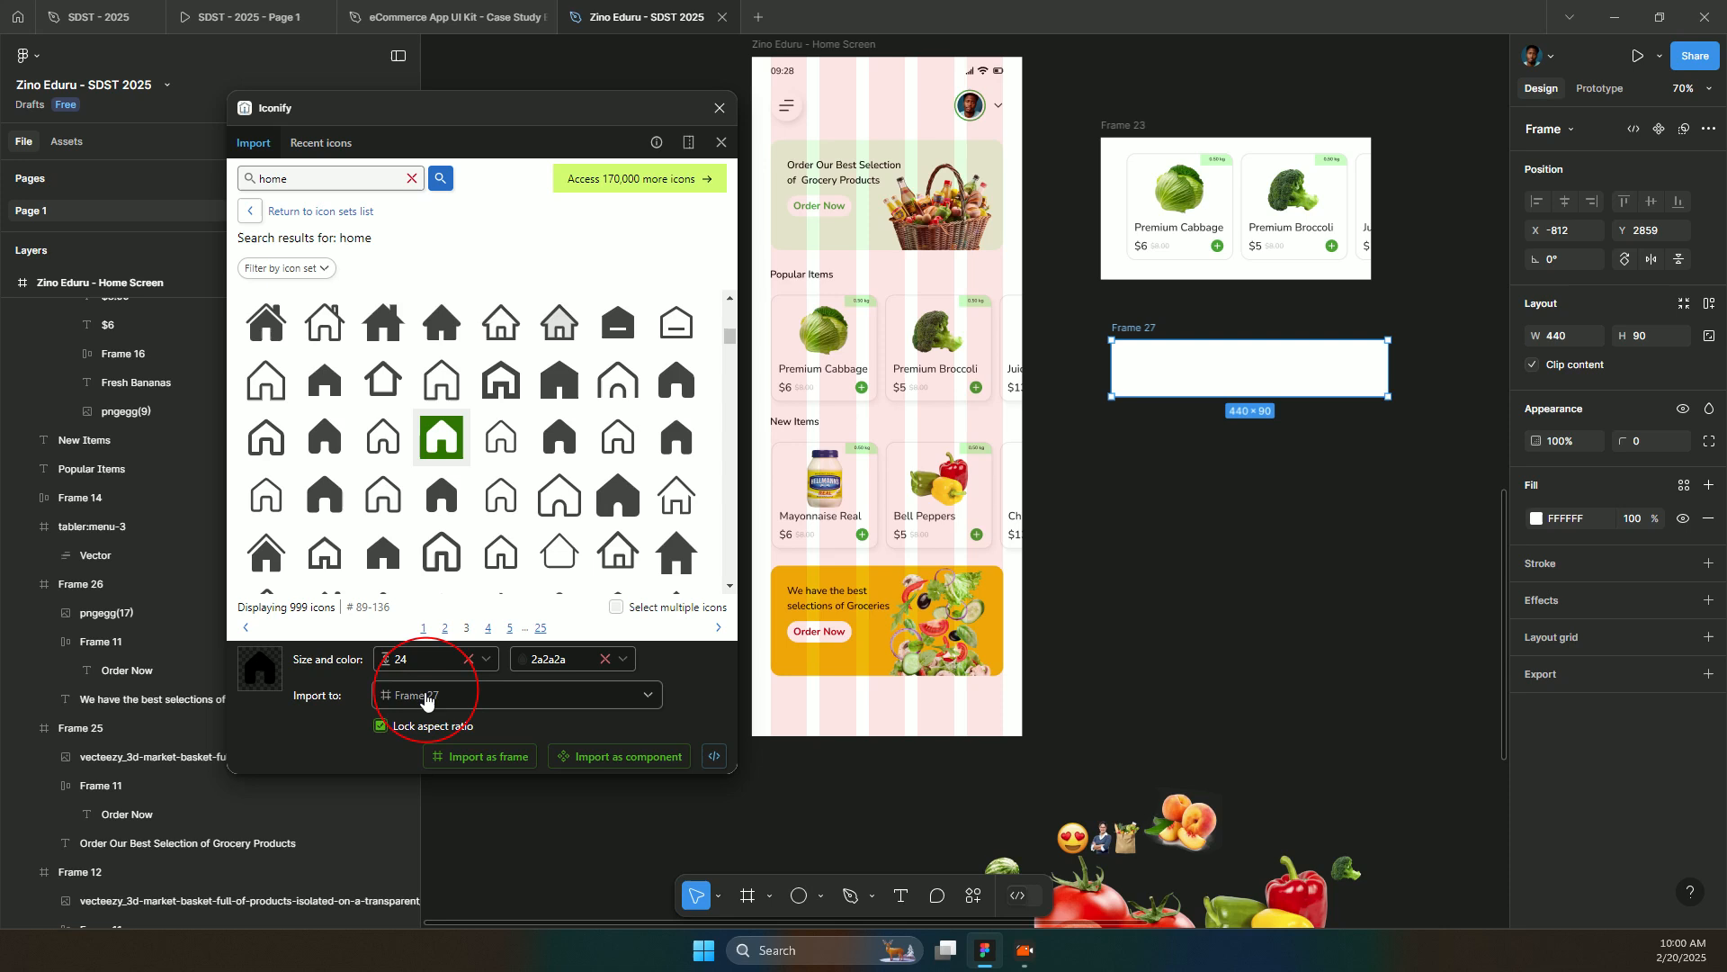
{"action": "left_click", "coordinate": [440, 754]}
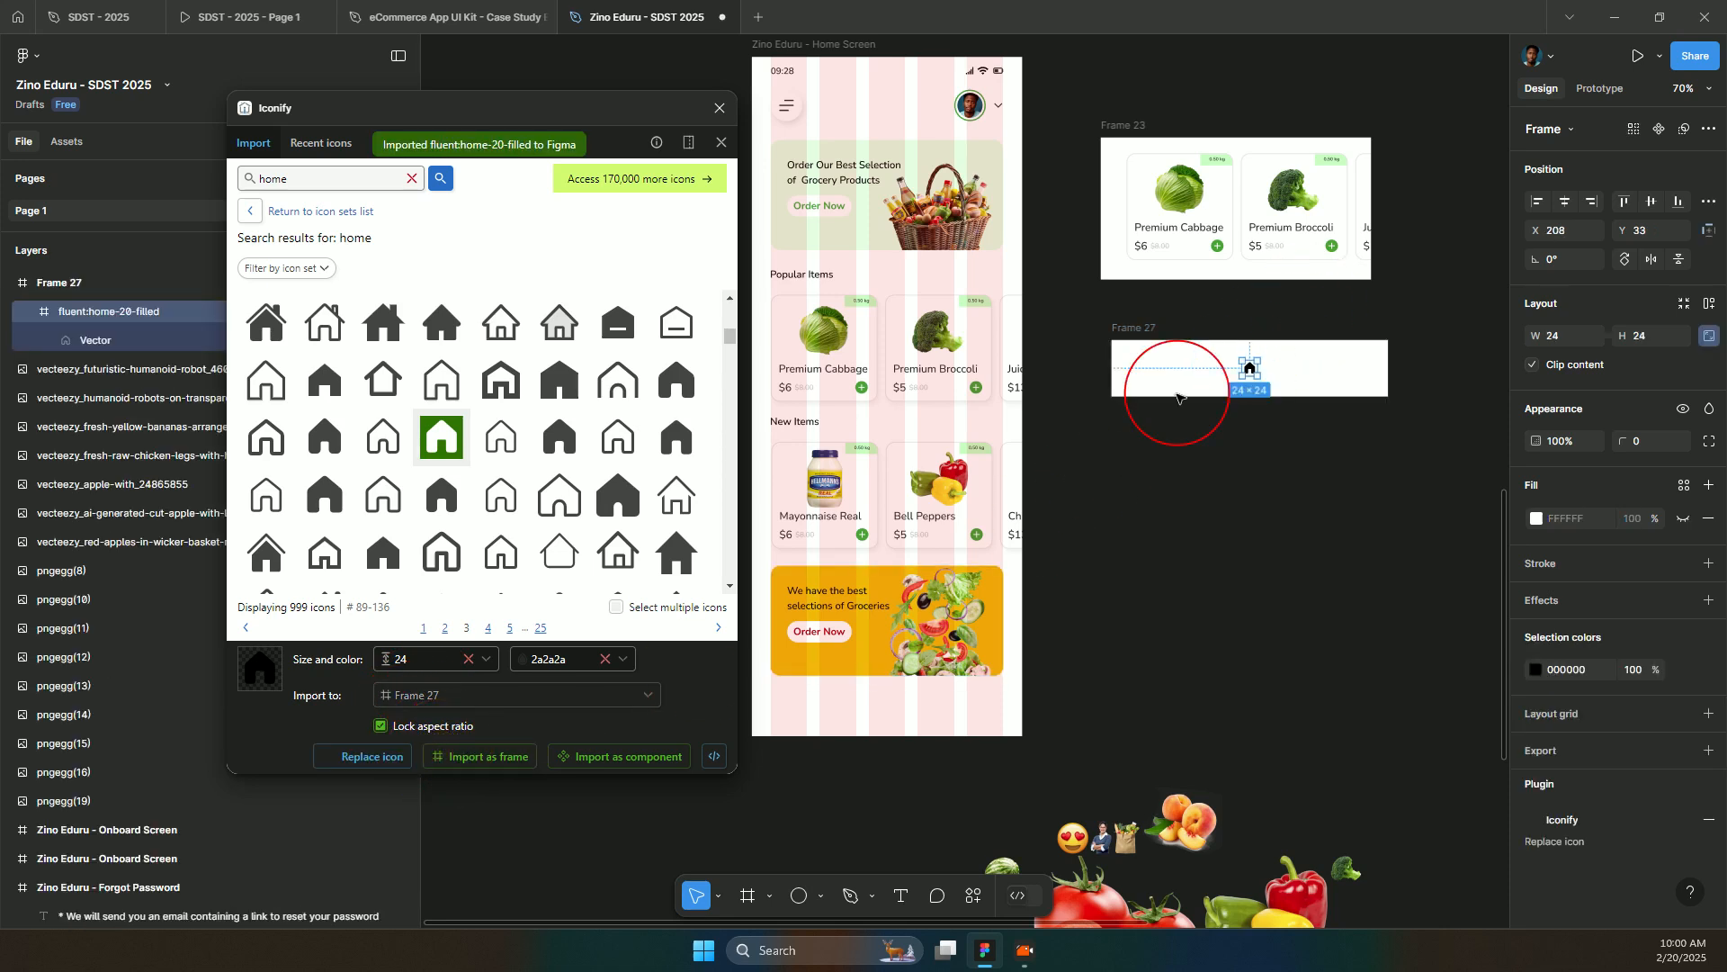
- Resize the home icon in Frame 27 to 50 × 50 and move it near the frame's left end, at about X 39, Y 20
{"action": "left_click", "coordinate": [1663, 336]}
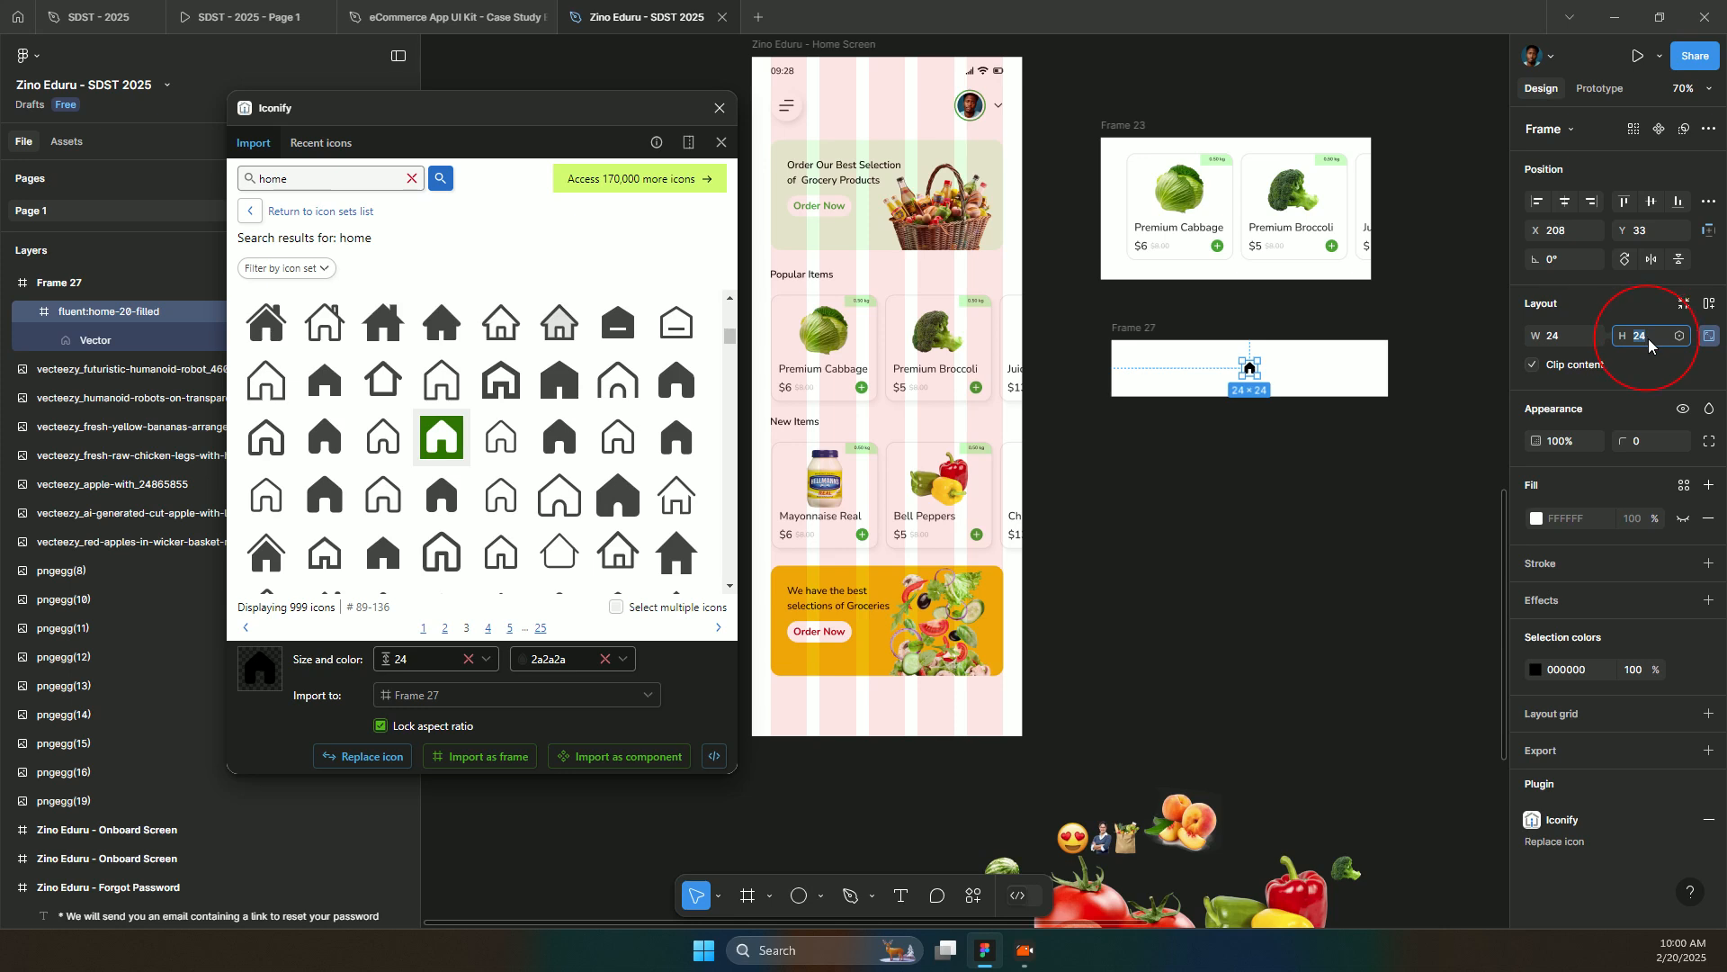
{"action": "key", "text": "Return"}
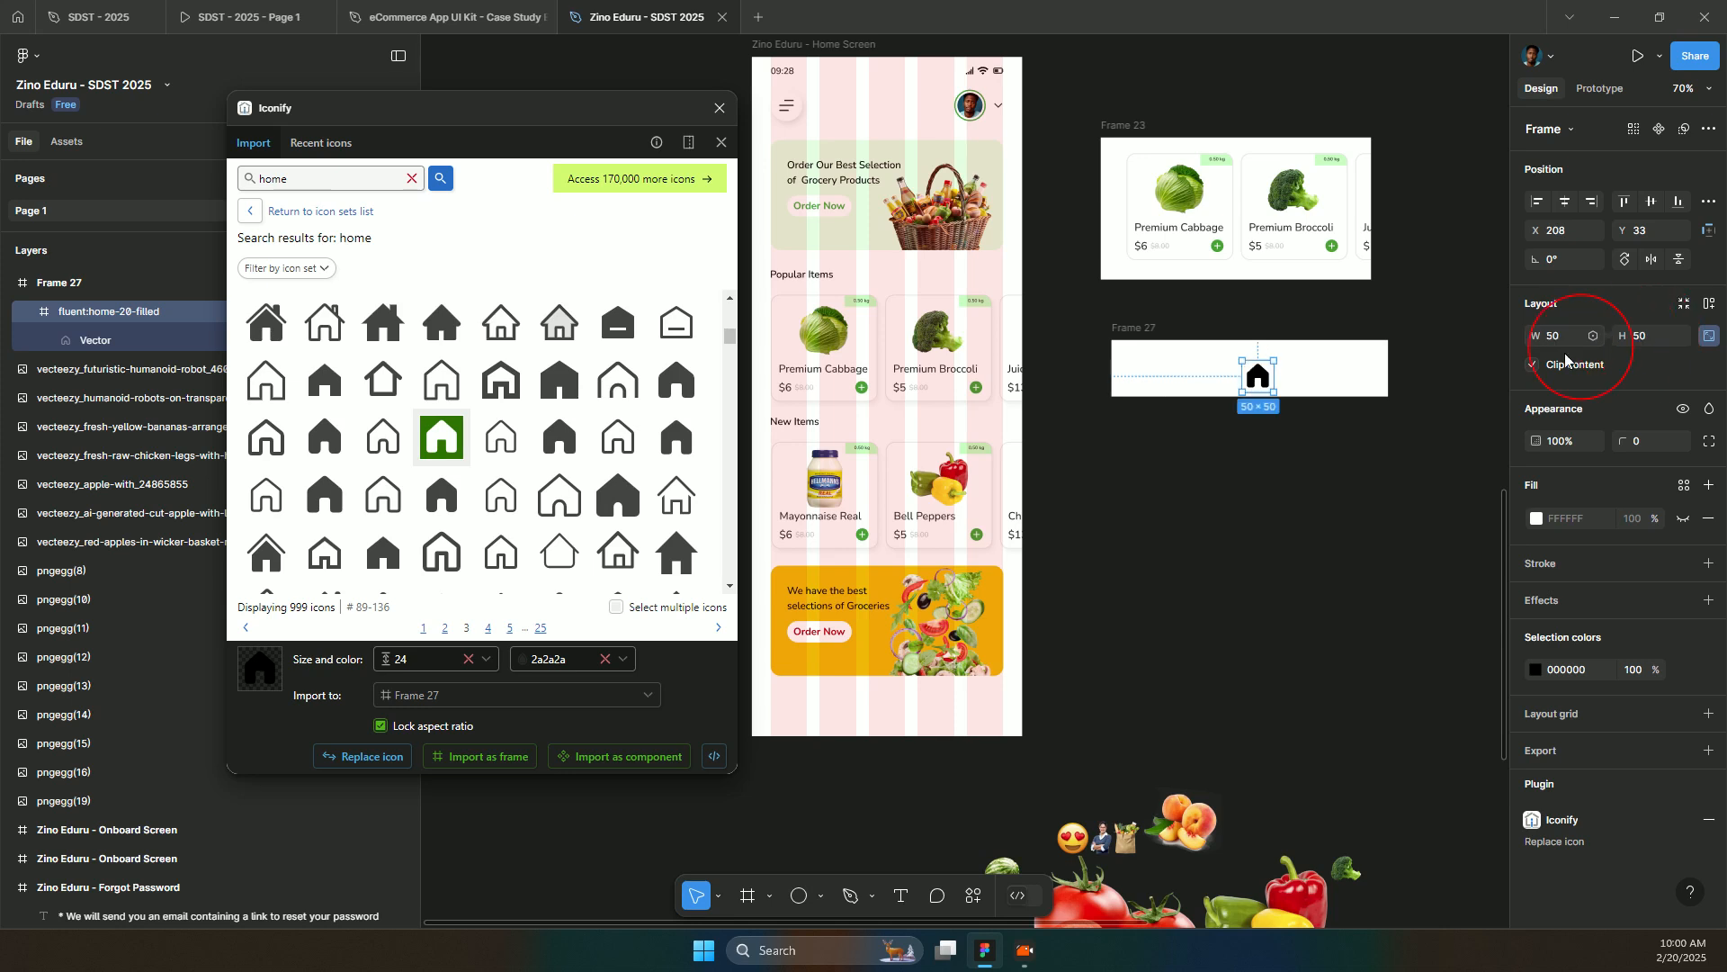
{"action": "left_click_drag", "start_coordinate": [1259, 376], "coordinate": [1153, 364]}
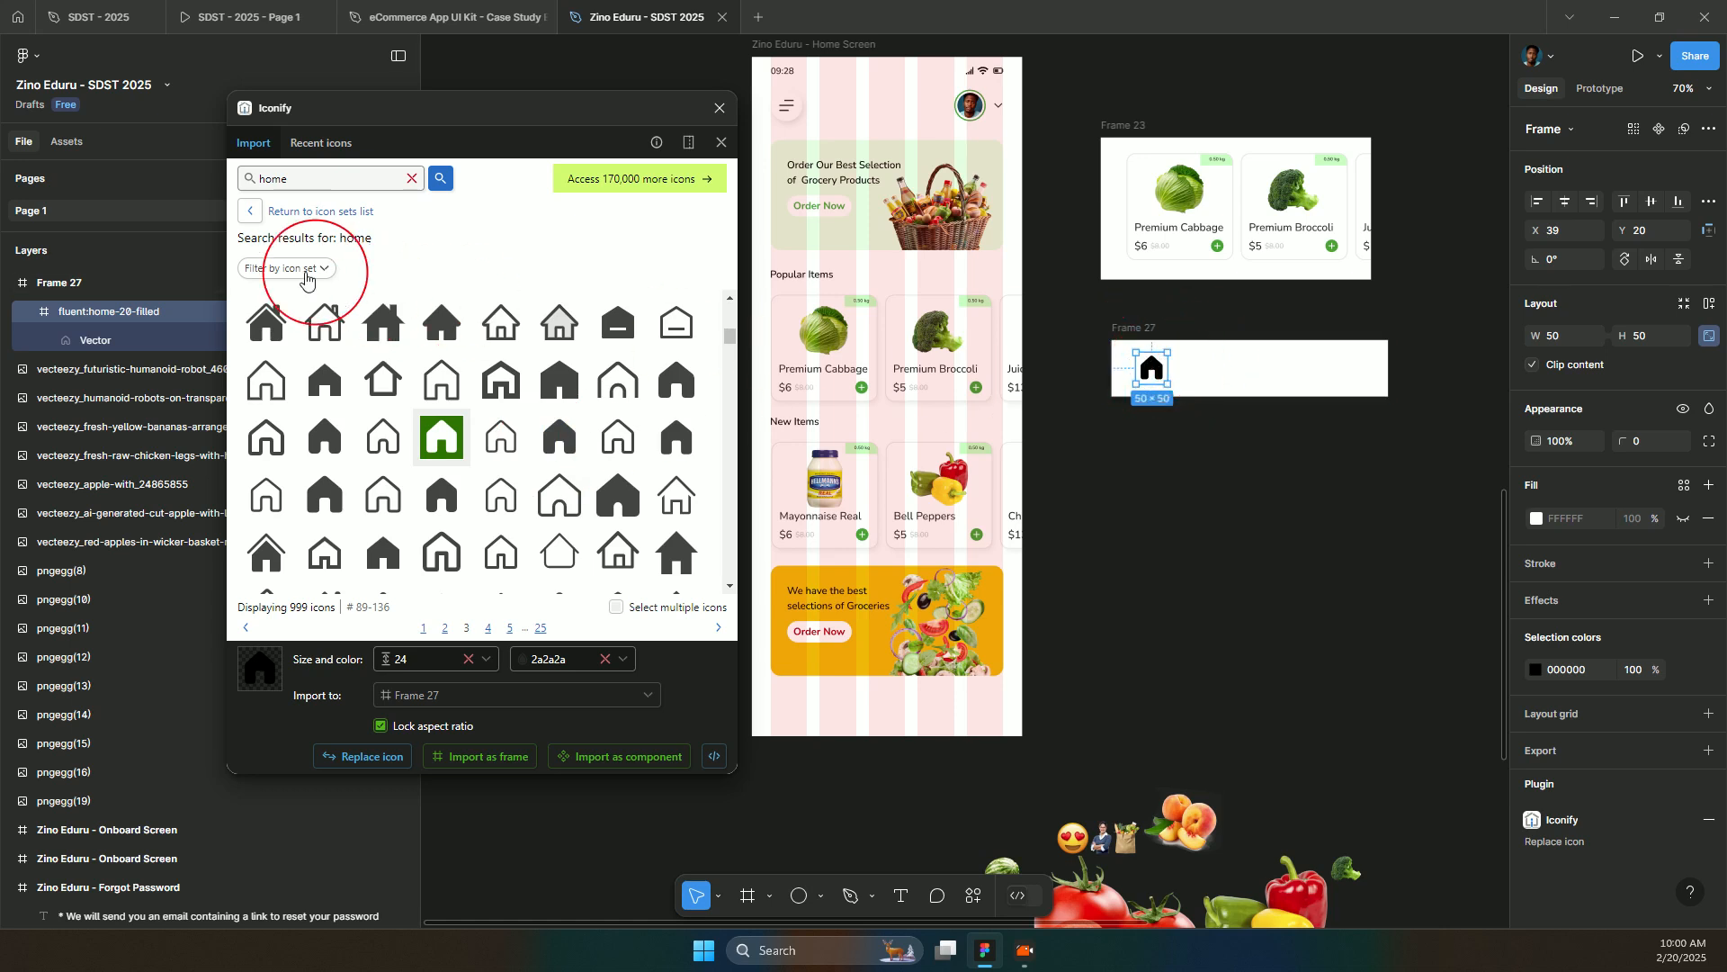
- Search the icon library for "store" and choose the outlined storefront icon iconamoon:store-light
{"action": "left_click", "coordinate": [286, 180]}
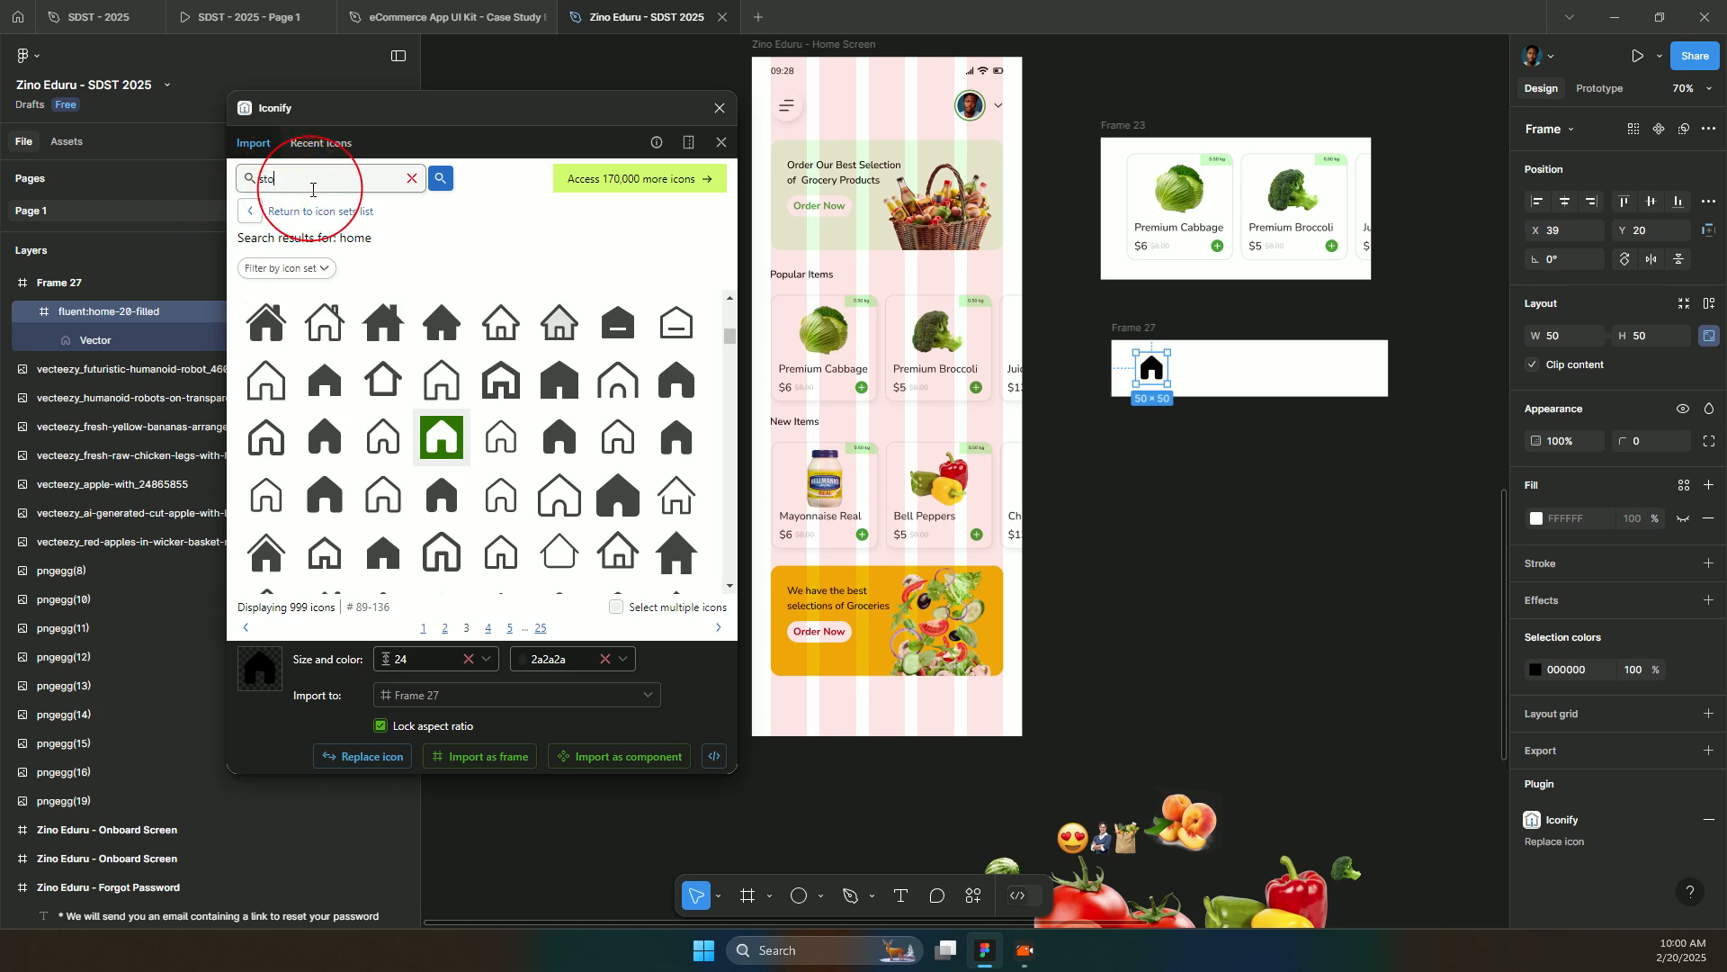
{"action": "key", "text": "Return"}
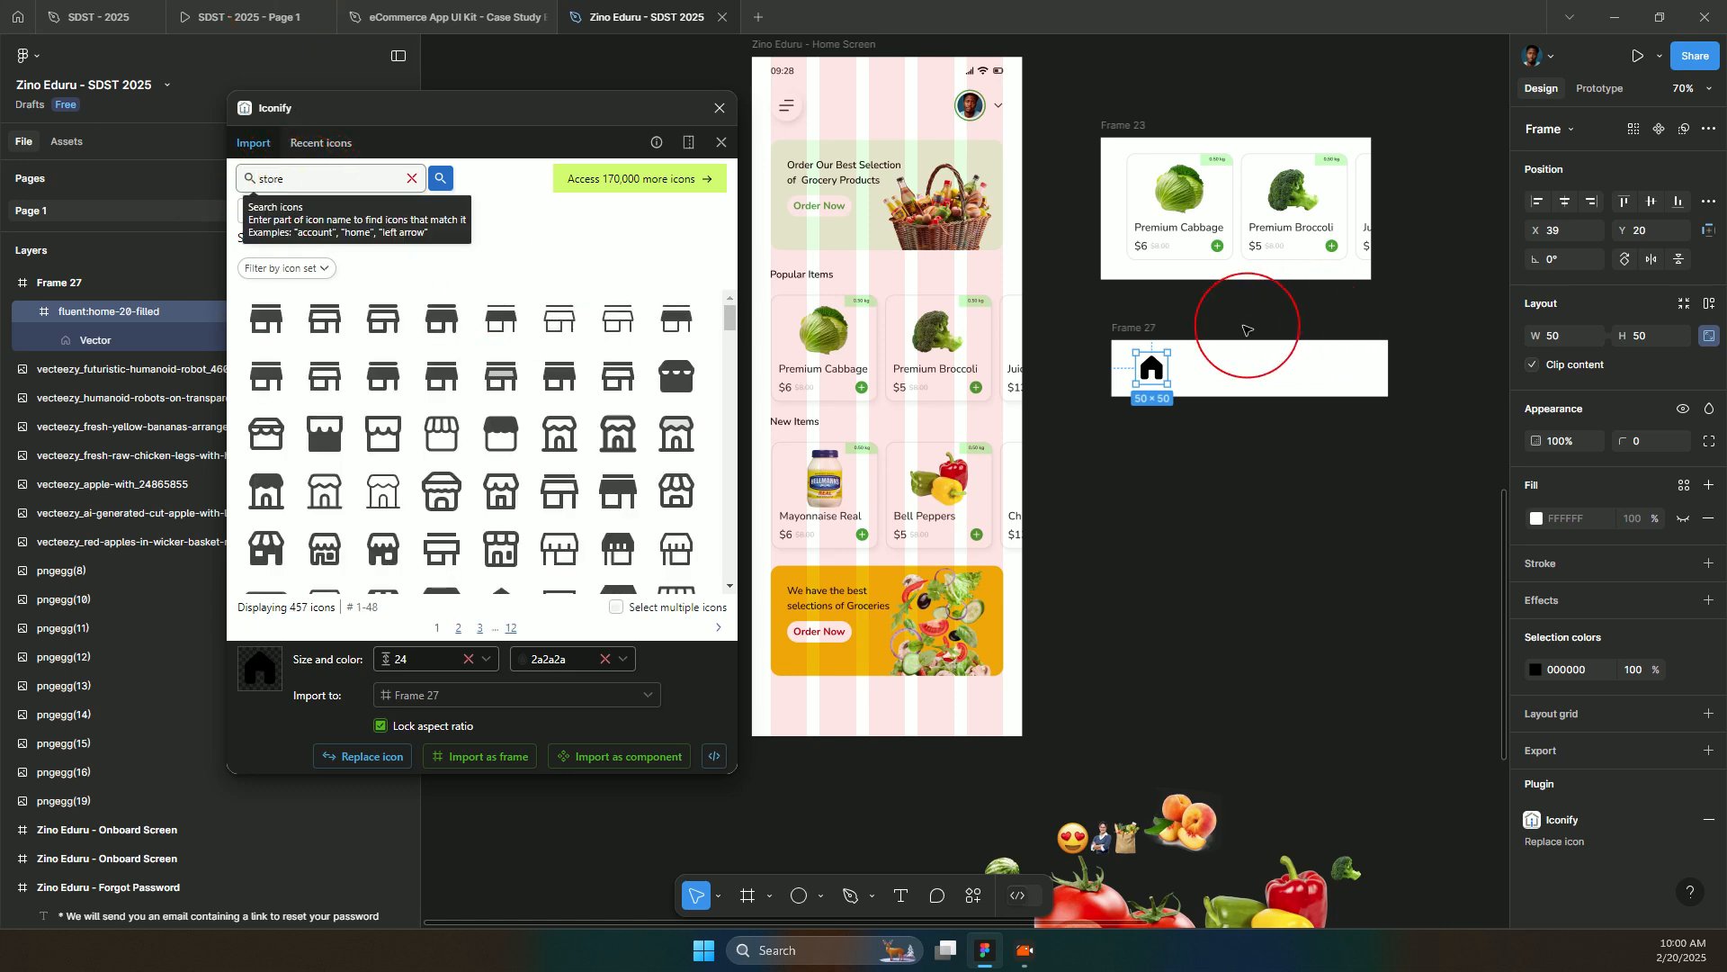
{"action": "left_click", "coordinate": [1155, 338]}
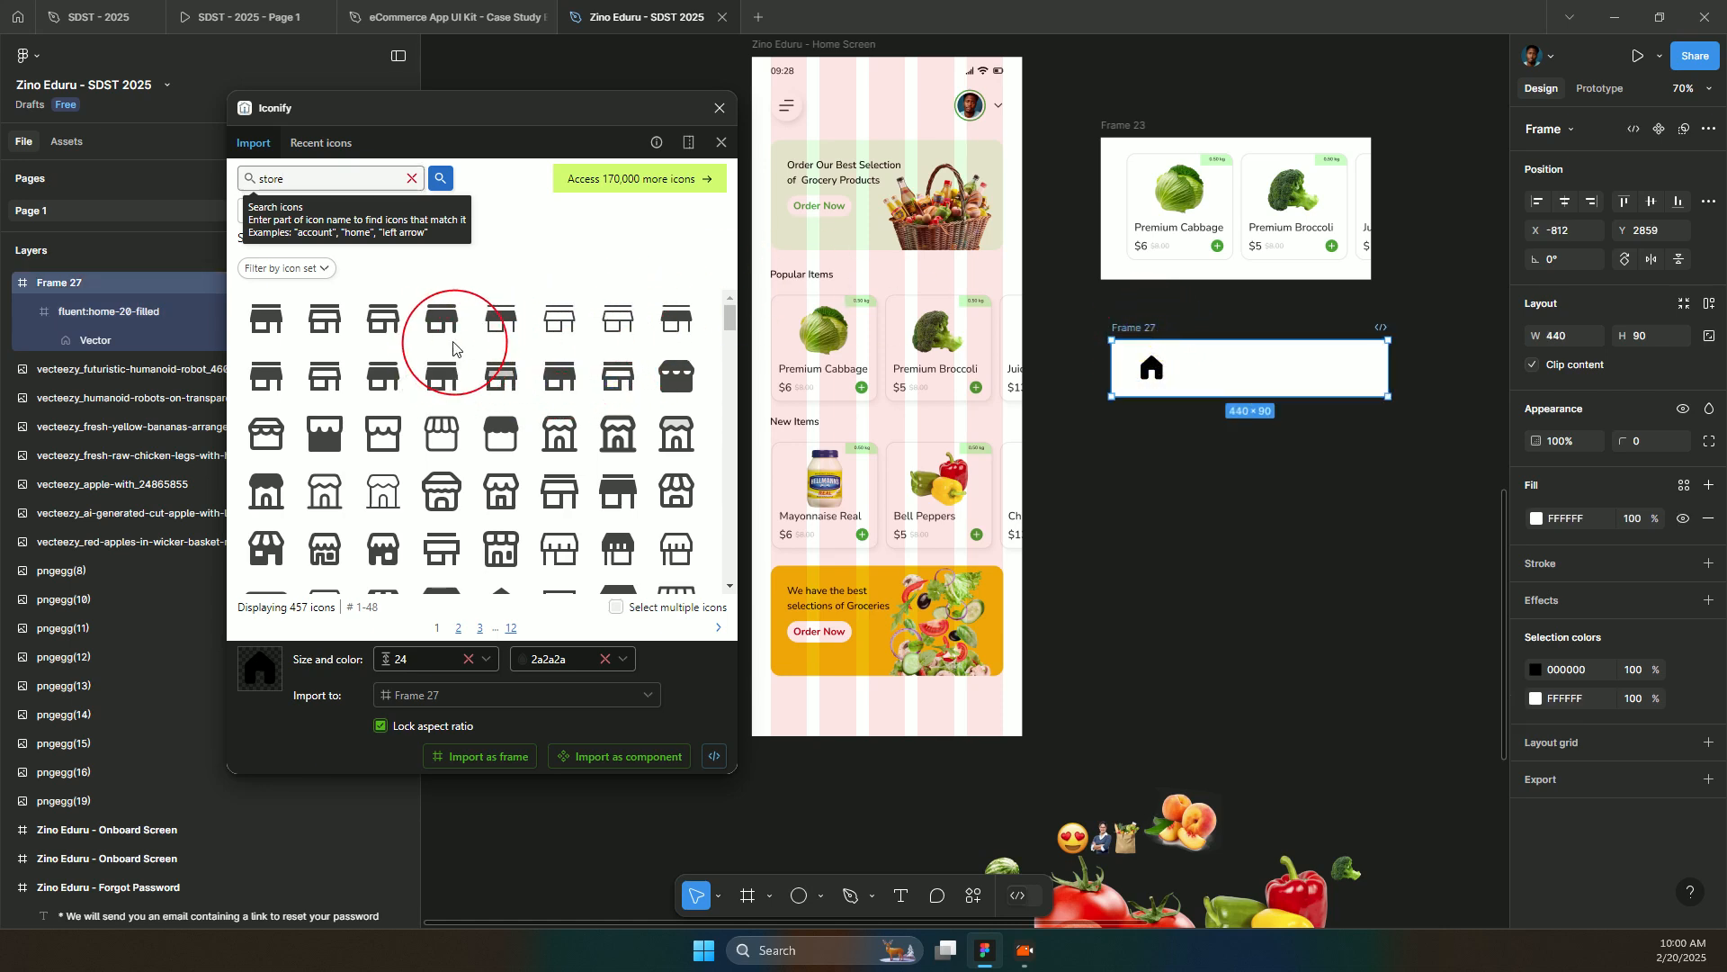
{"action": "key", "text": "Escape"}
{"action": "left_click", "coordinate": [321, 315]}
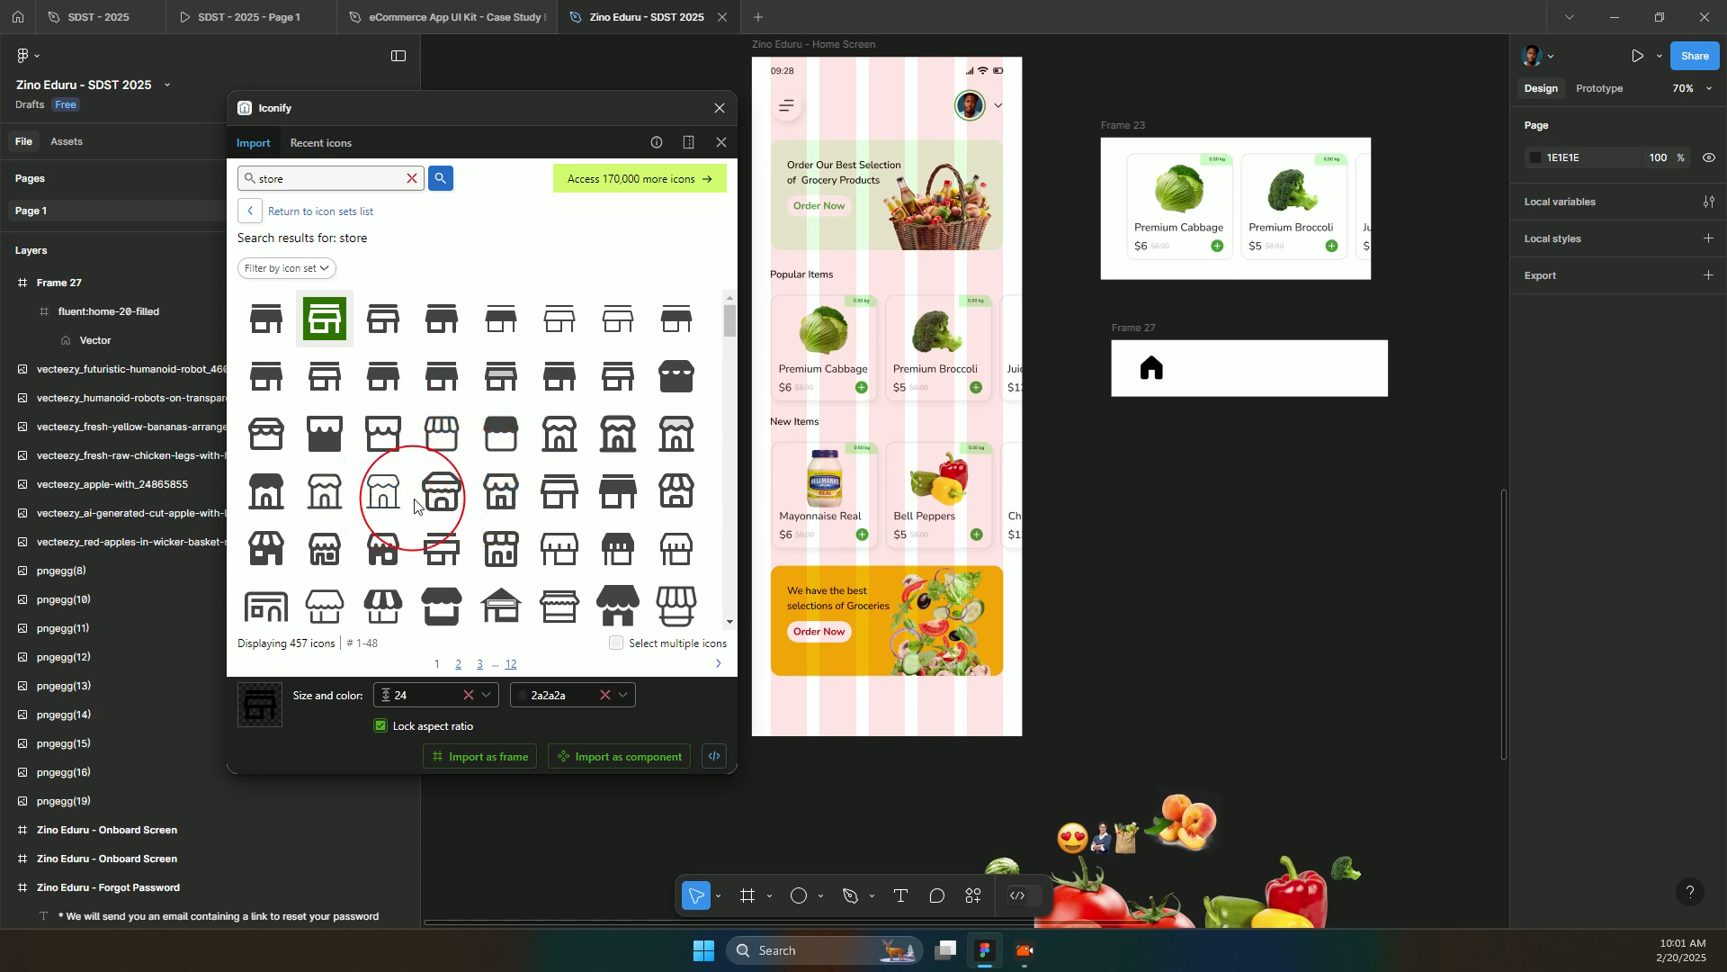
{"action": "left_click", "coordinate": [331, 502]}
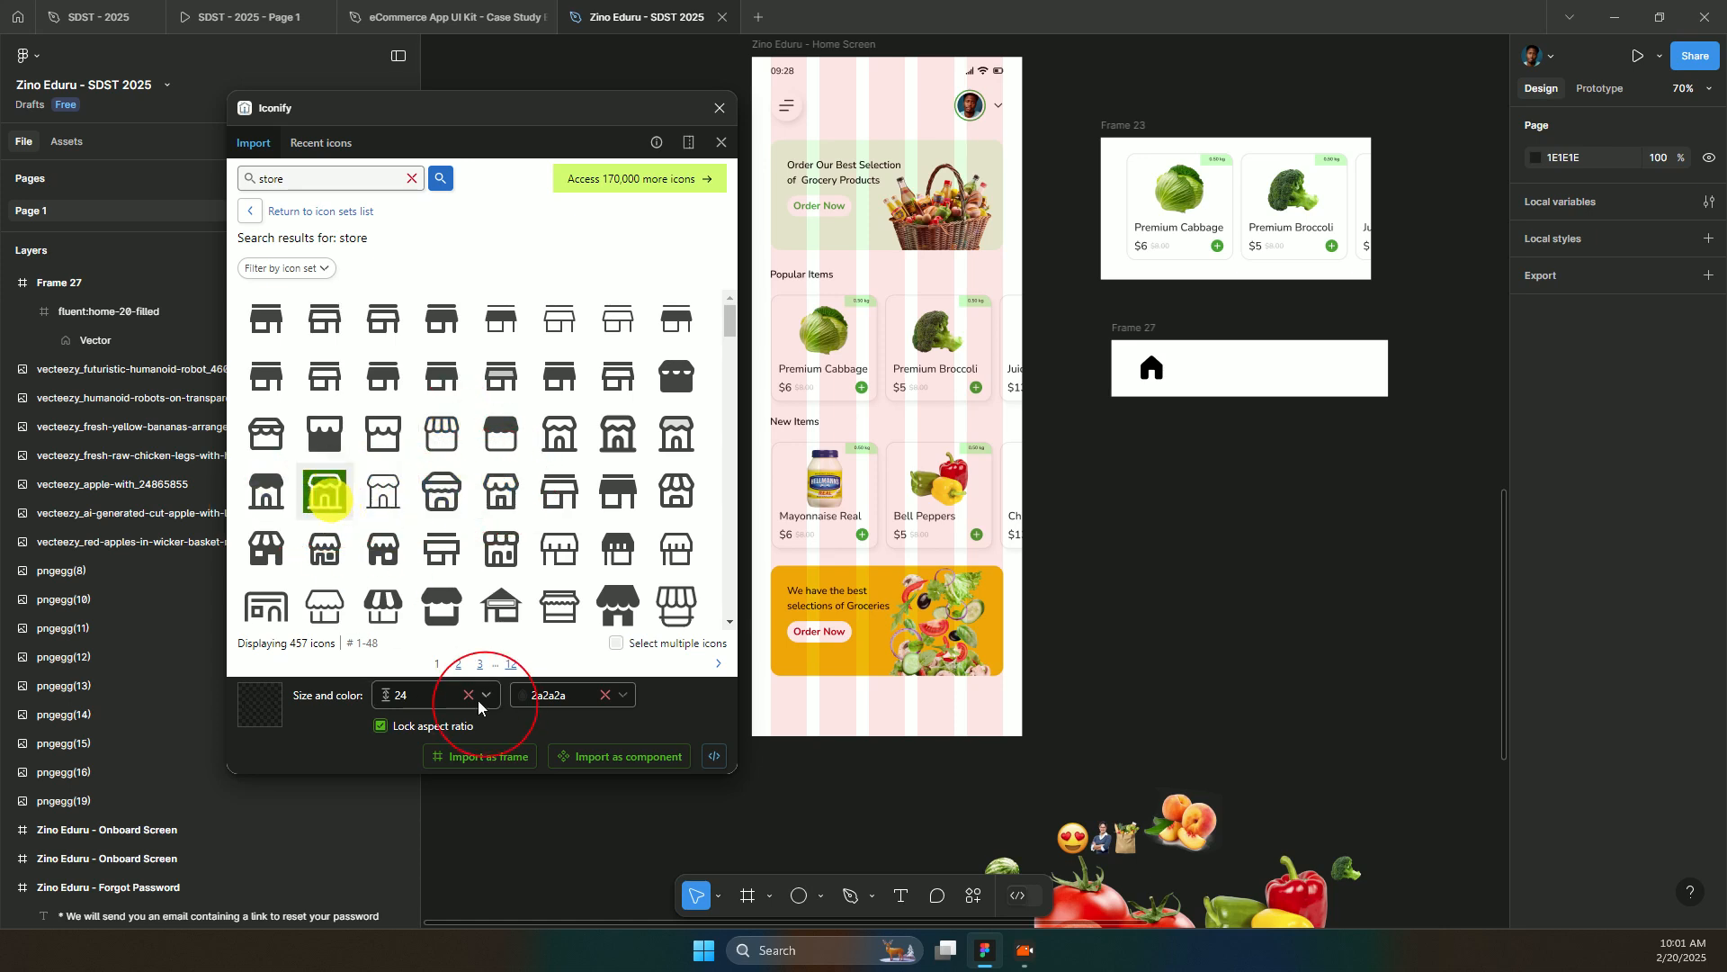
- Import the storefront icon as a 24 × 24 frame without a target frame and delete the copy placed over the Bell Peppers card
{"action": "left_click", "coordinate": [444, 757]}
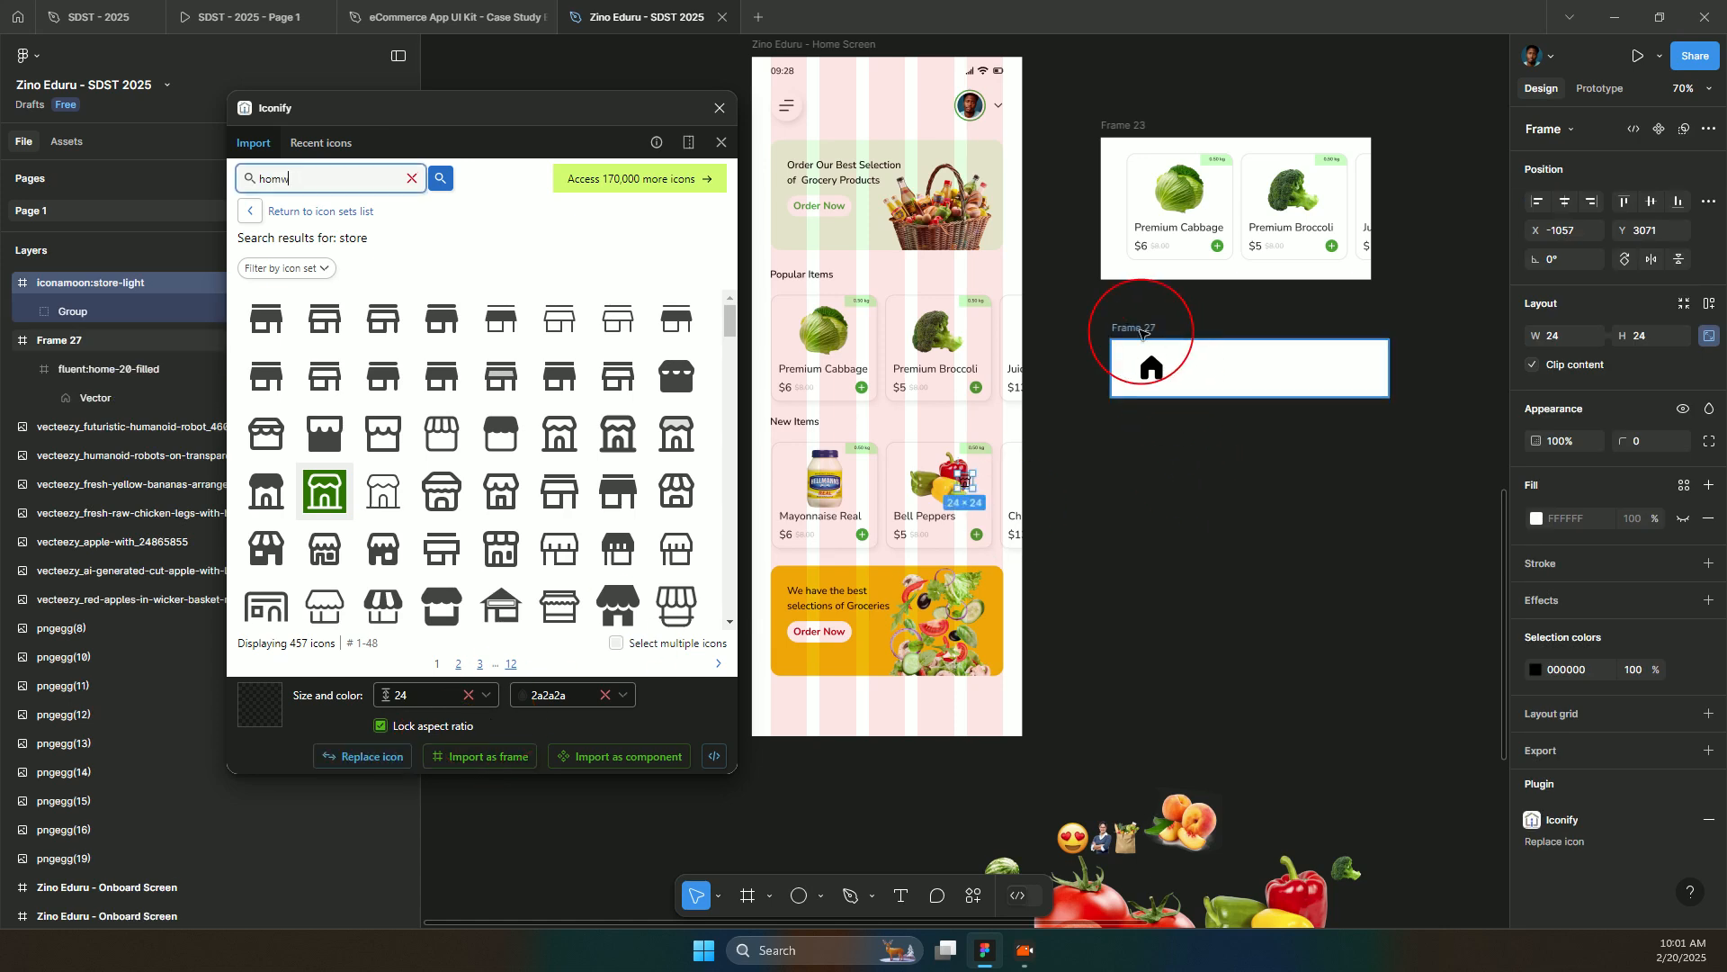
{"action": "left_click", "coordinate": [964, 486]}
{"action": "key", "text": "Delete"}
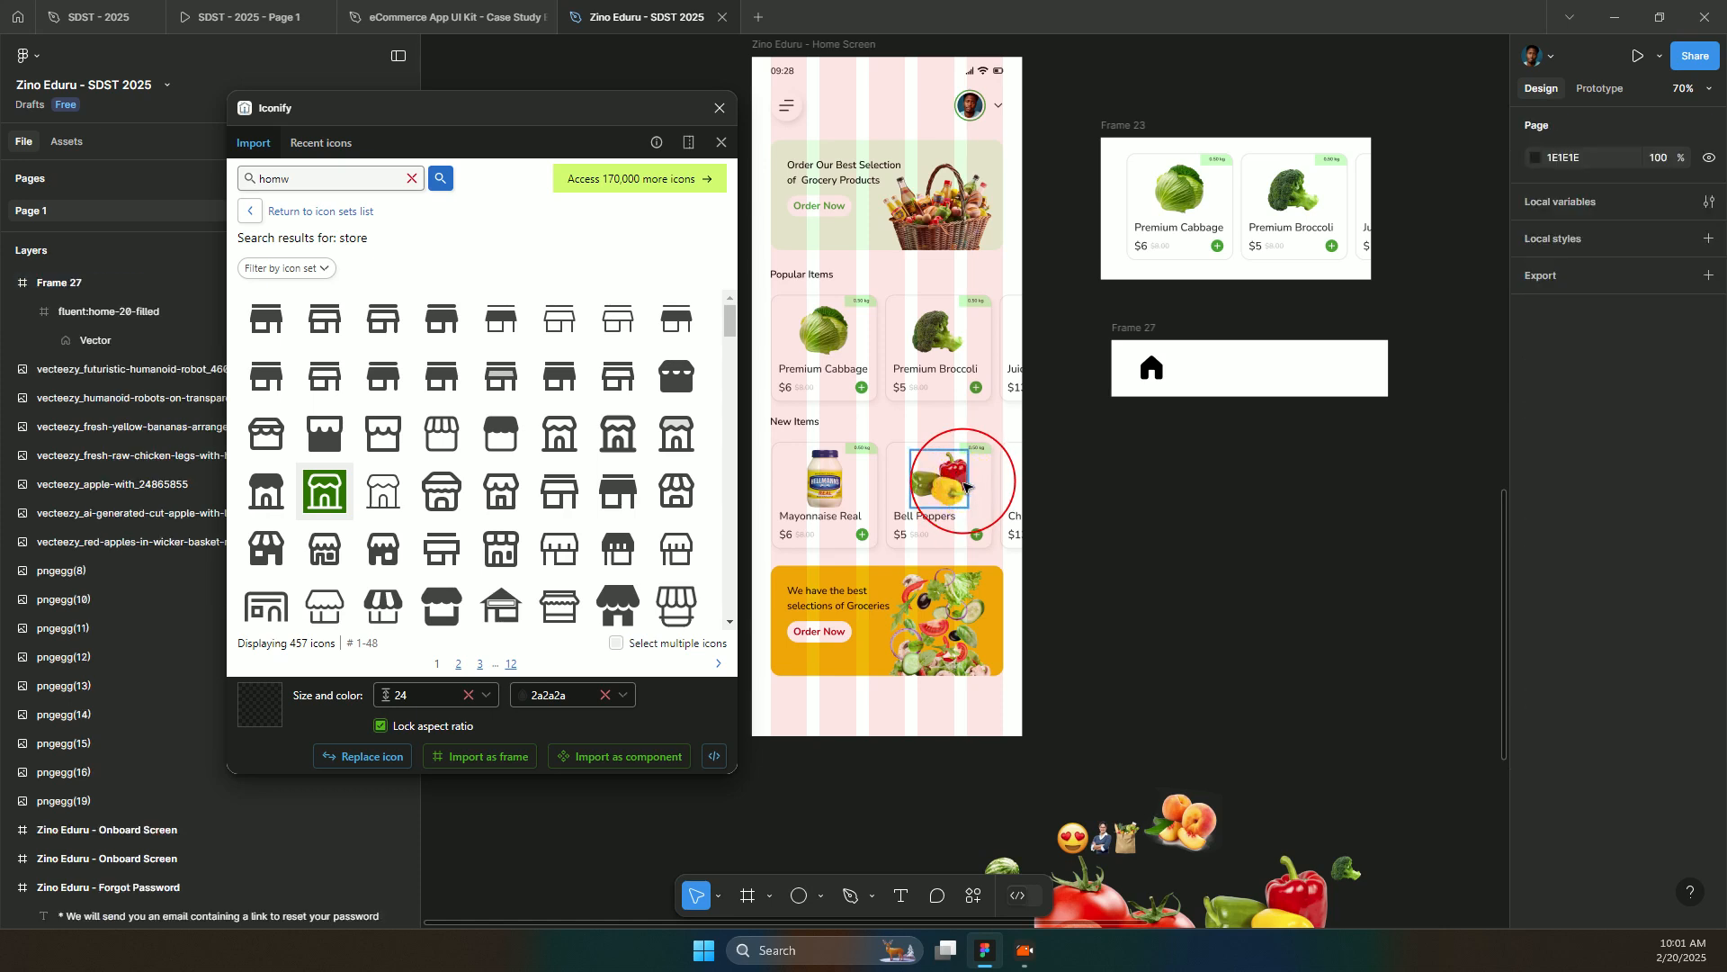
- Set the icon import size to 50 and import the outlined storefront icon into Frame 27 as a frame
{"action": "left_click", "coordinate": [1122, 329]}
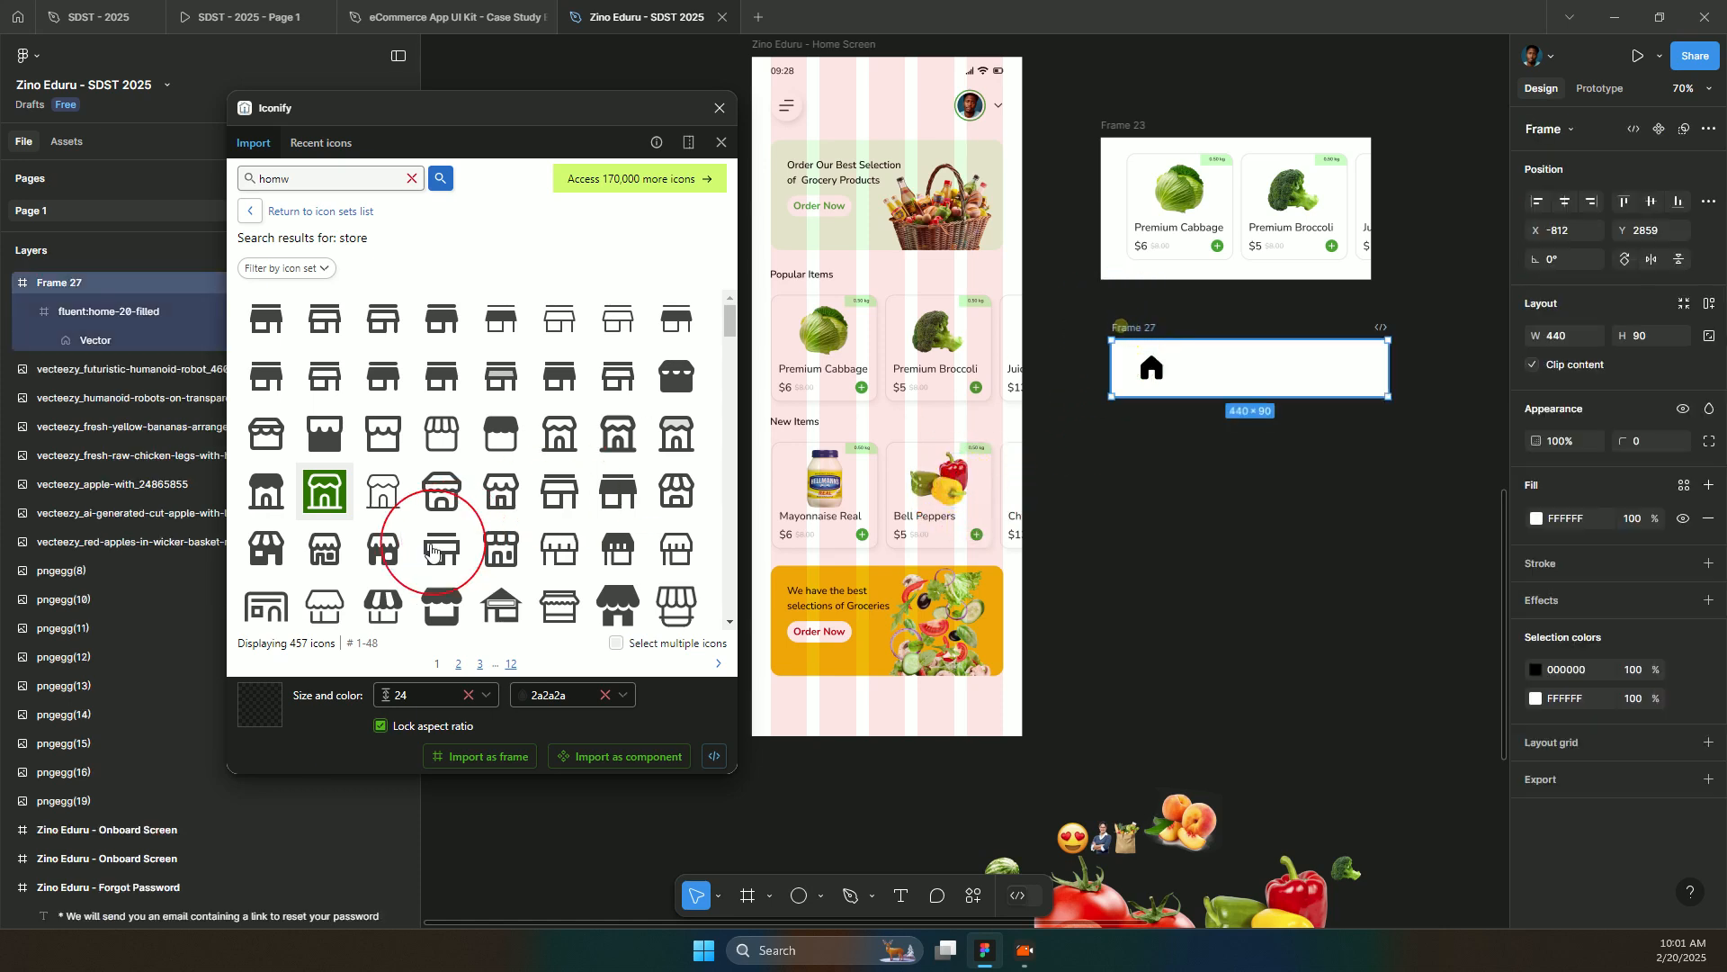
{"action": "left_click", "coordinate": [428, 668]}
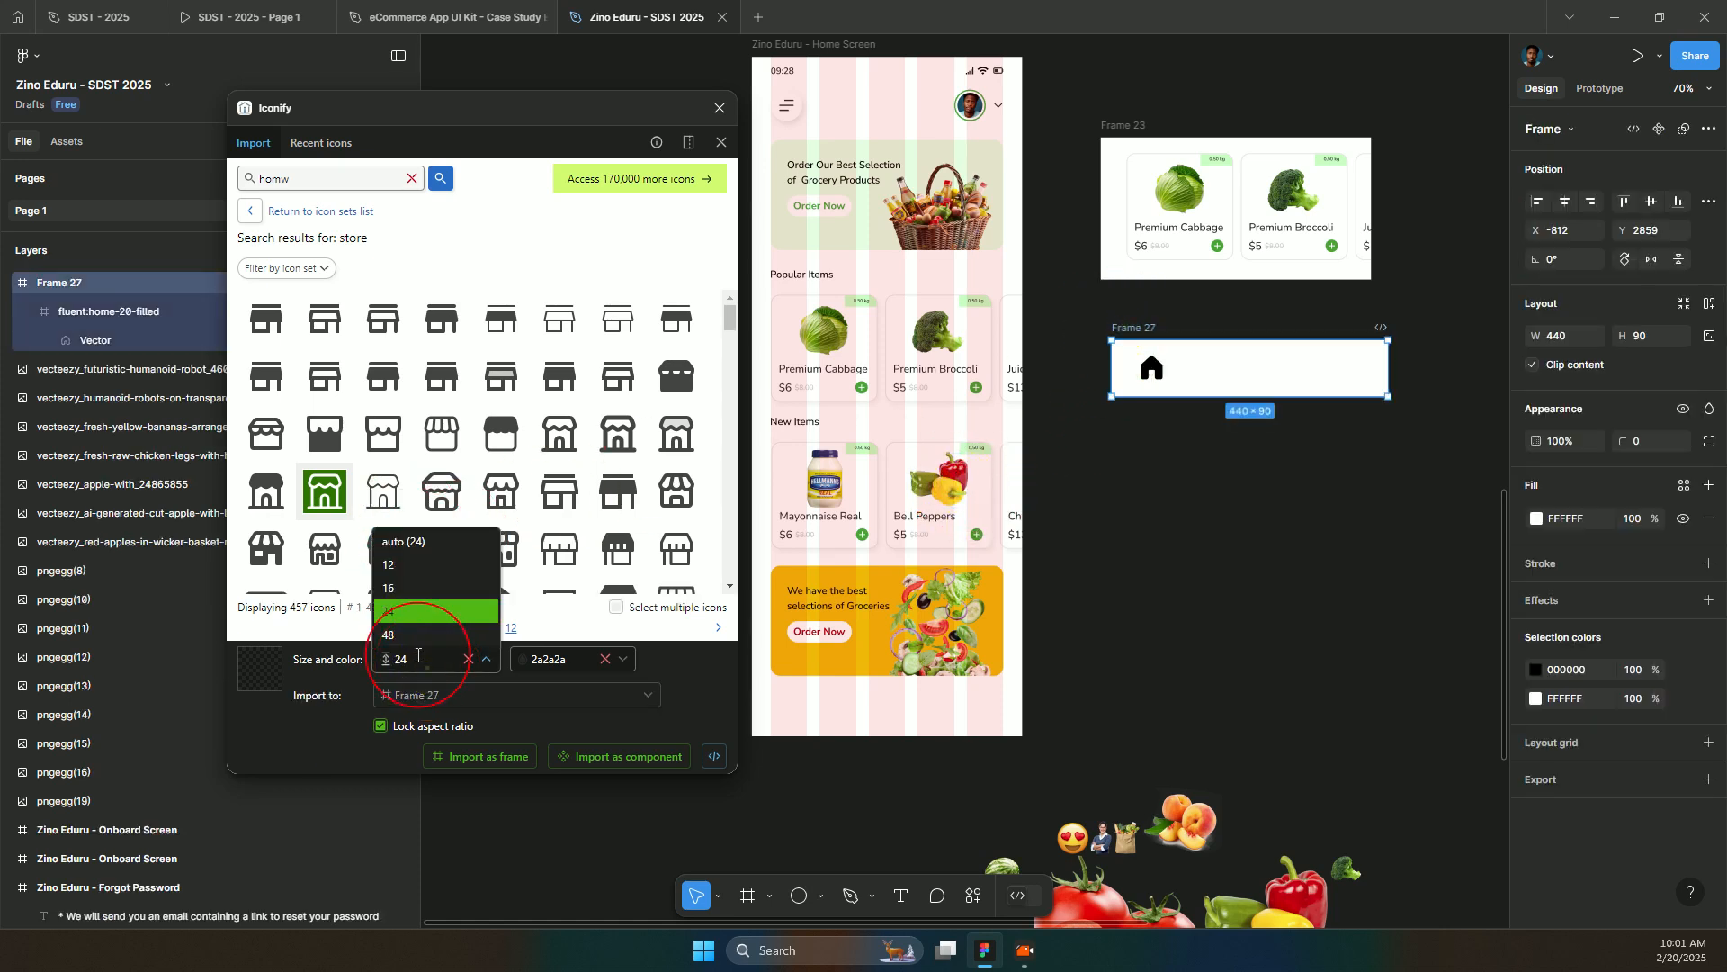
{"action": "type", "text": "50"}
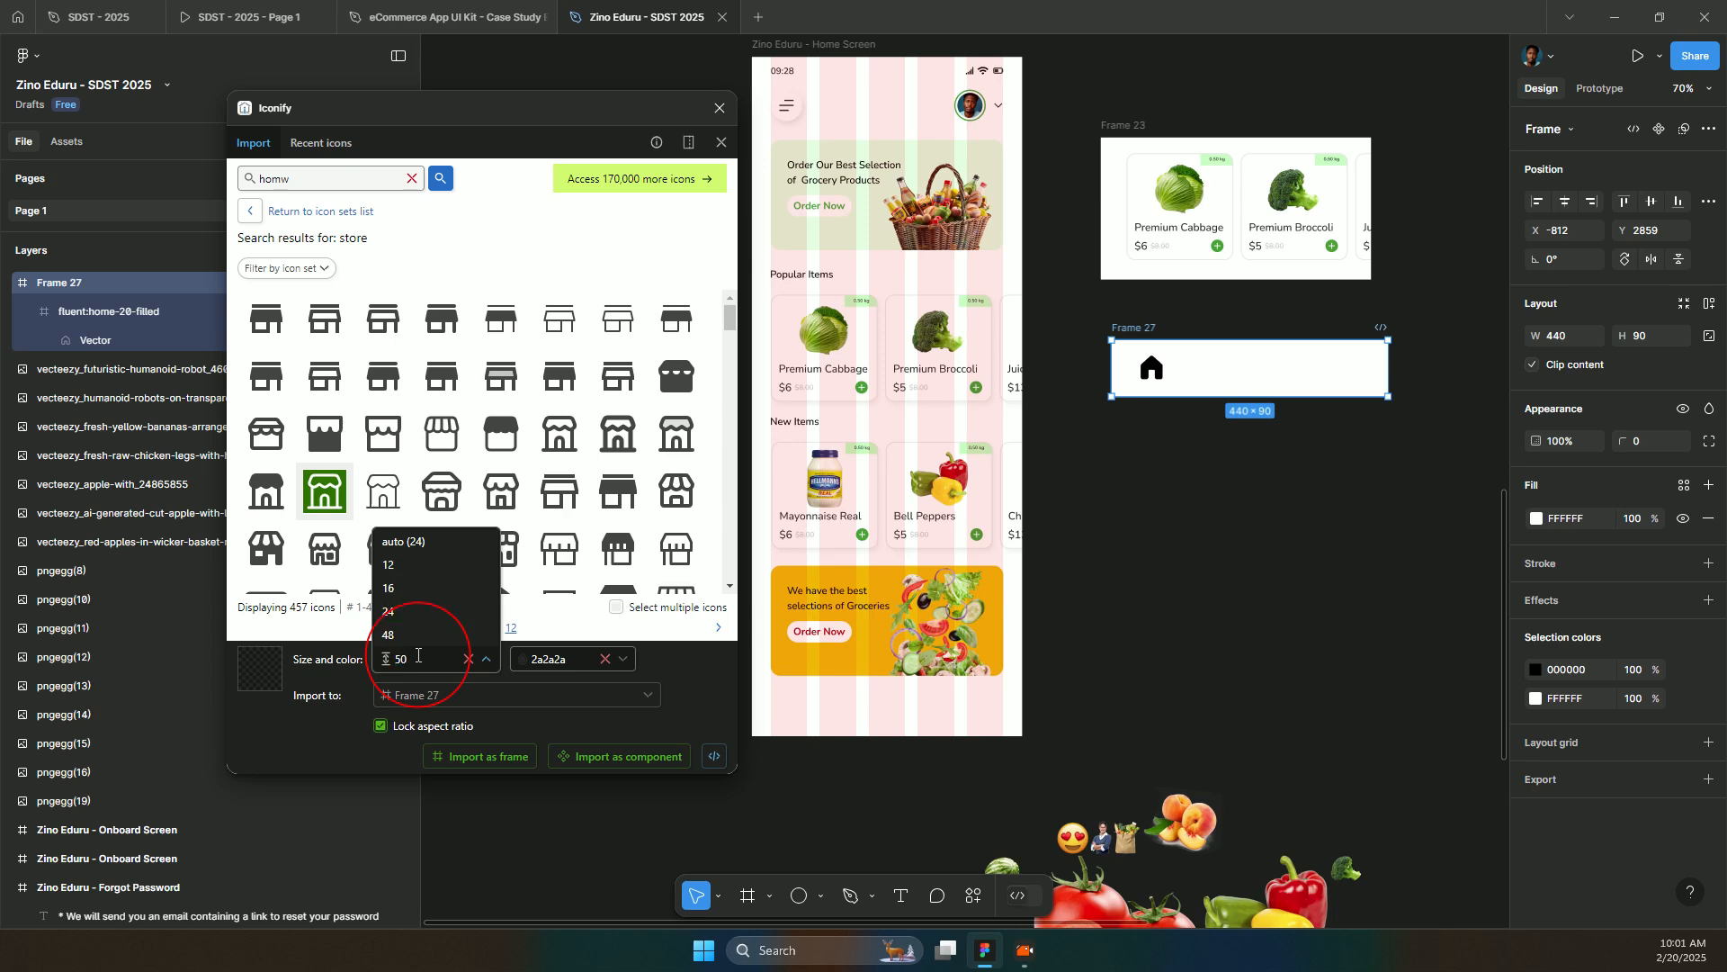
{"action": "left_click", "coordinate": [325, 731]}
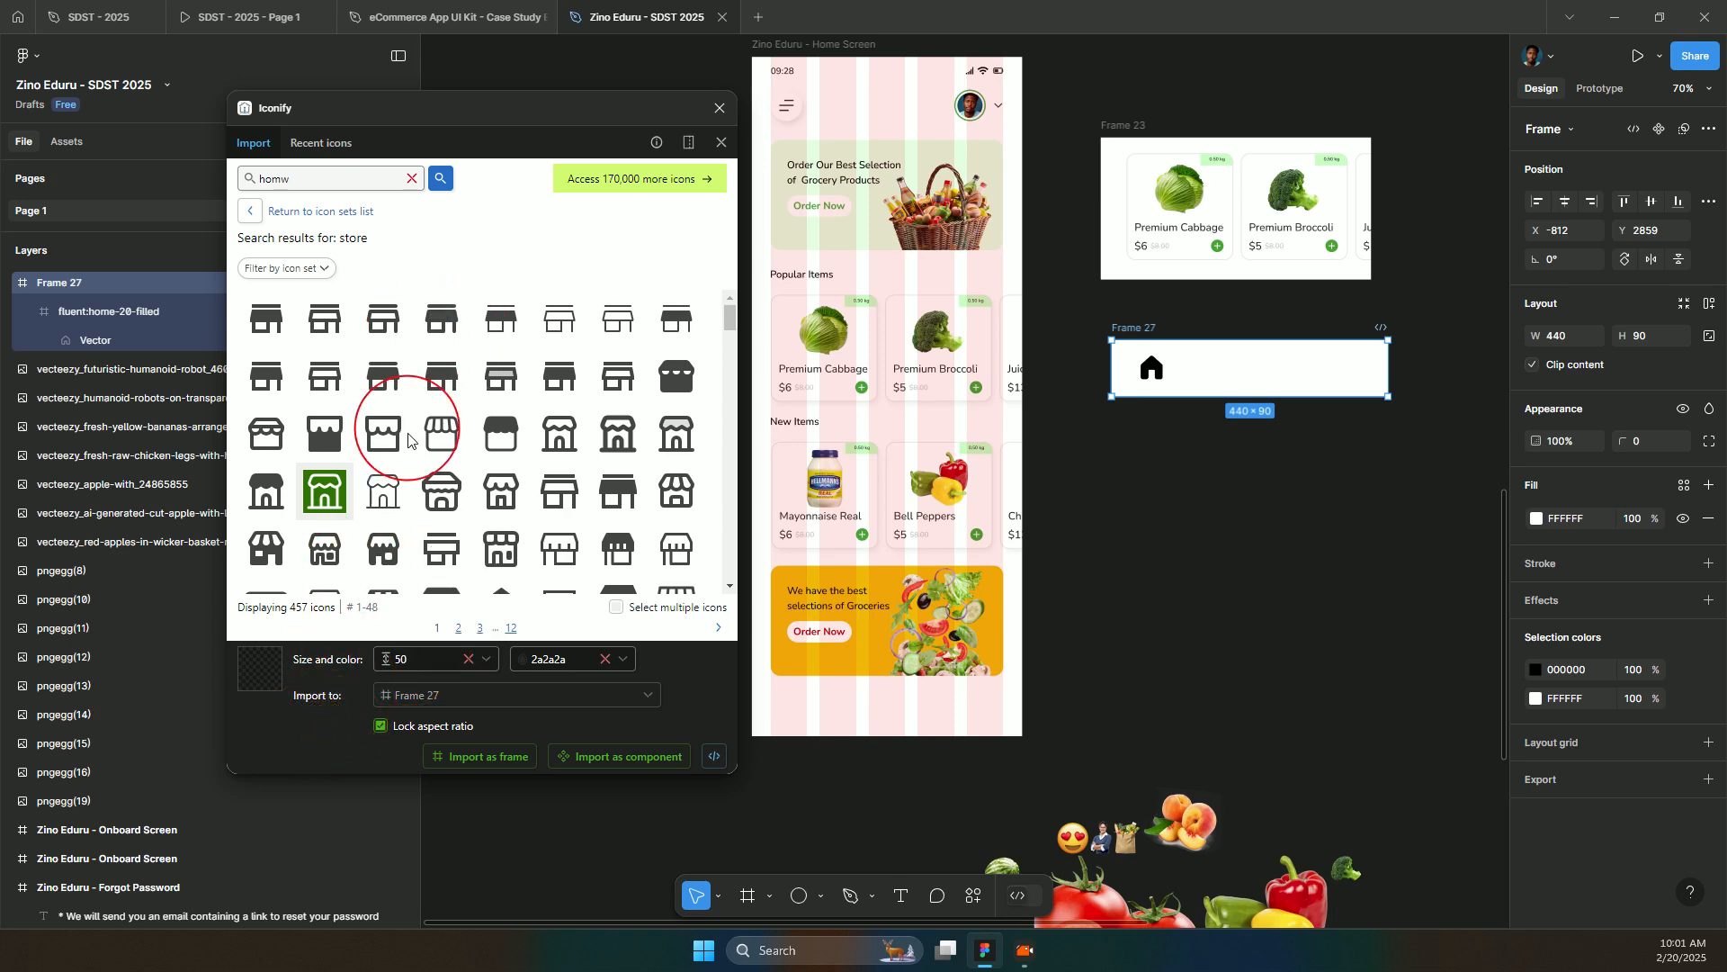
{"action": "left_click", "coordinate": [483, 757]}
- Search the icon library for "Products"
{"action": "left_click", "coordinate": [335, 180]}
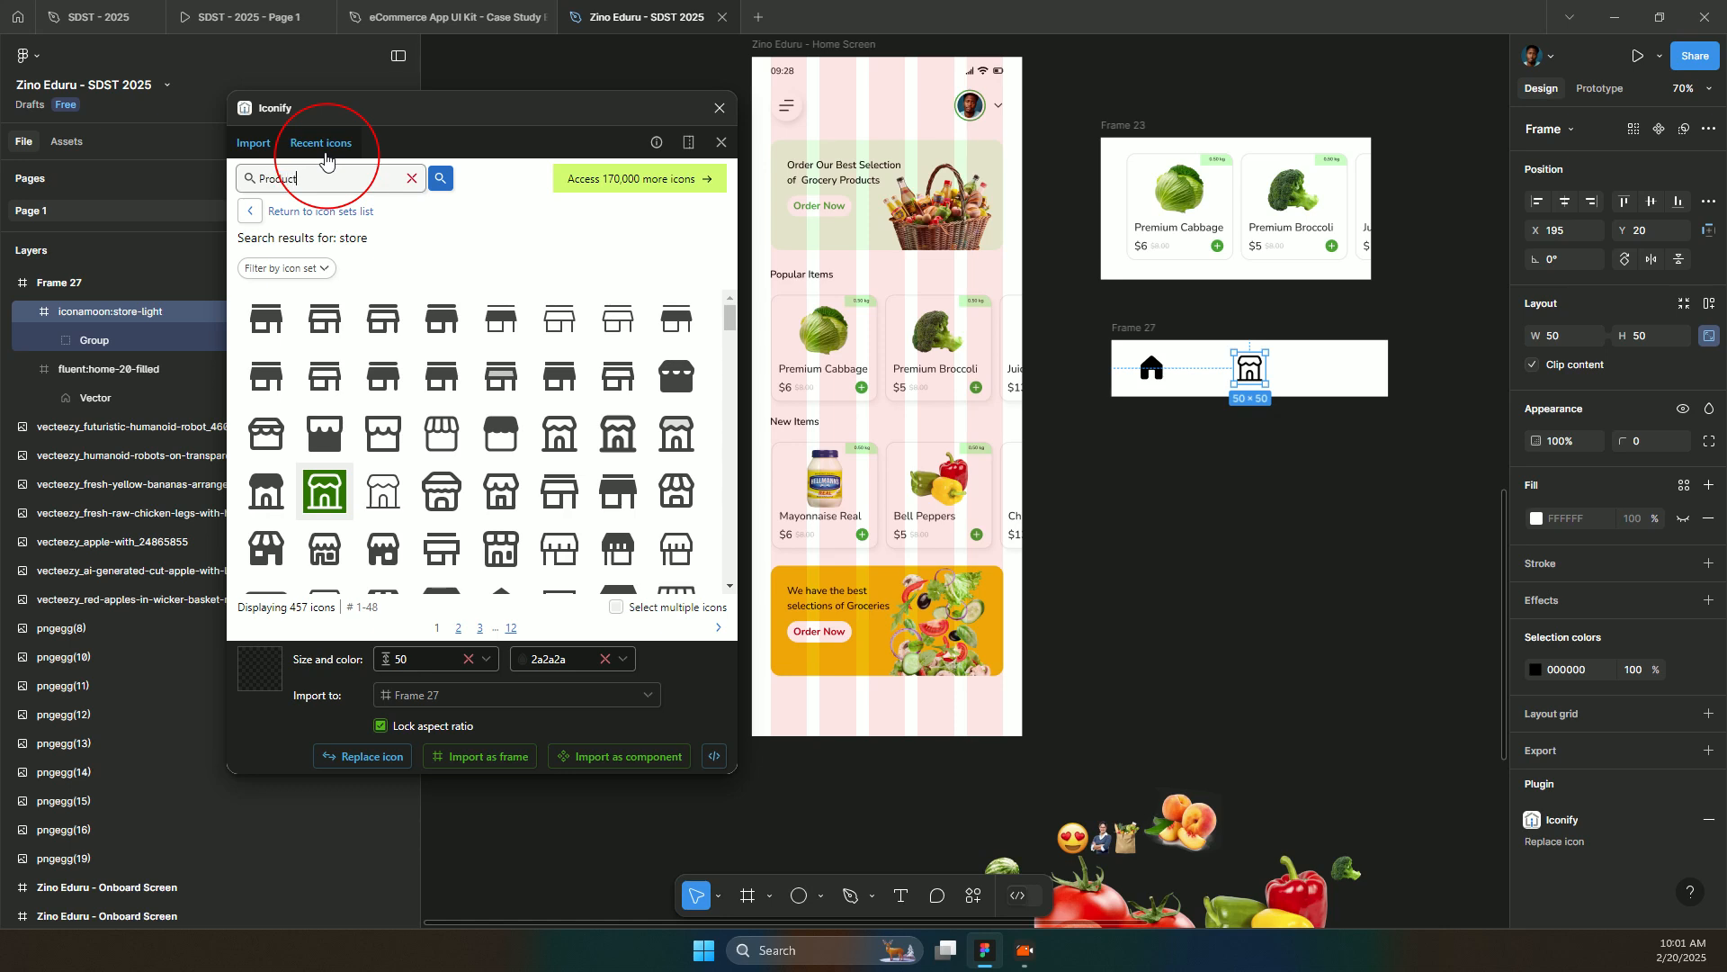
{"action": "type", "text": "s"}
{"action": "key", "text": "Return"}
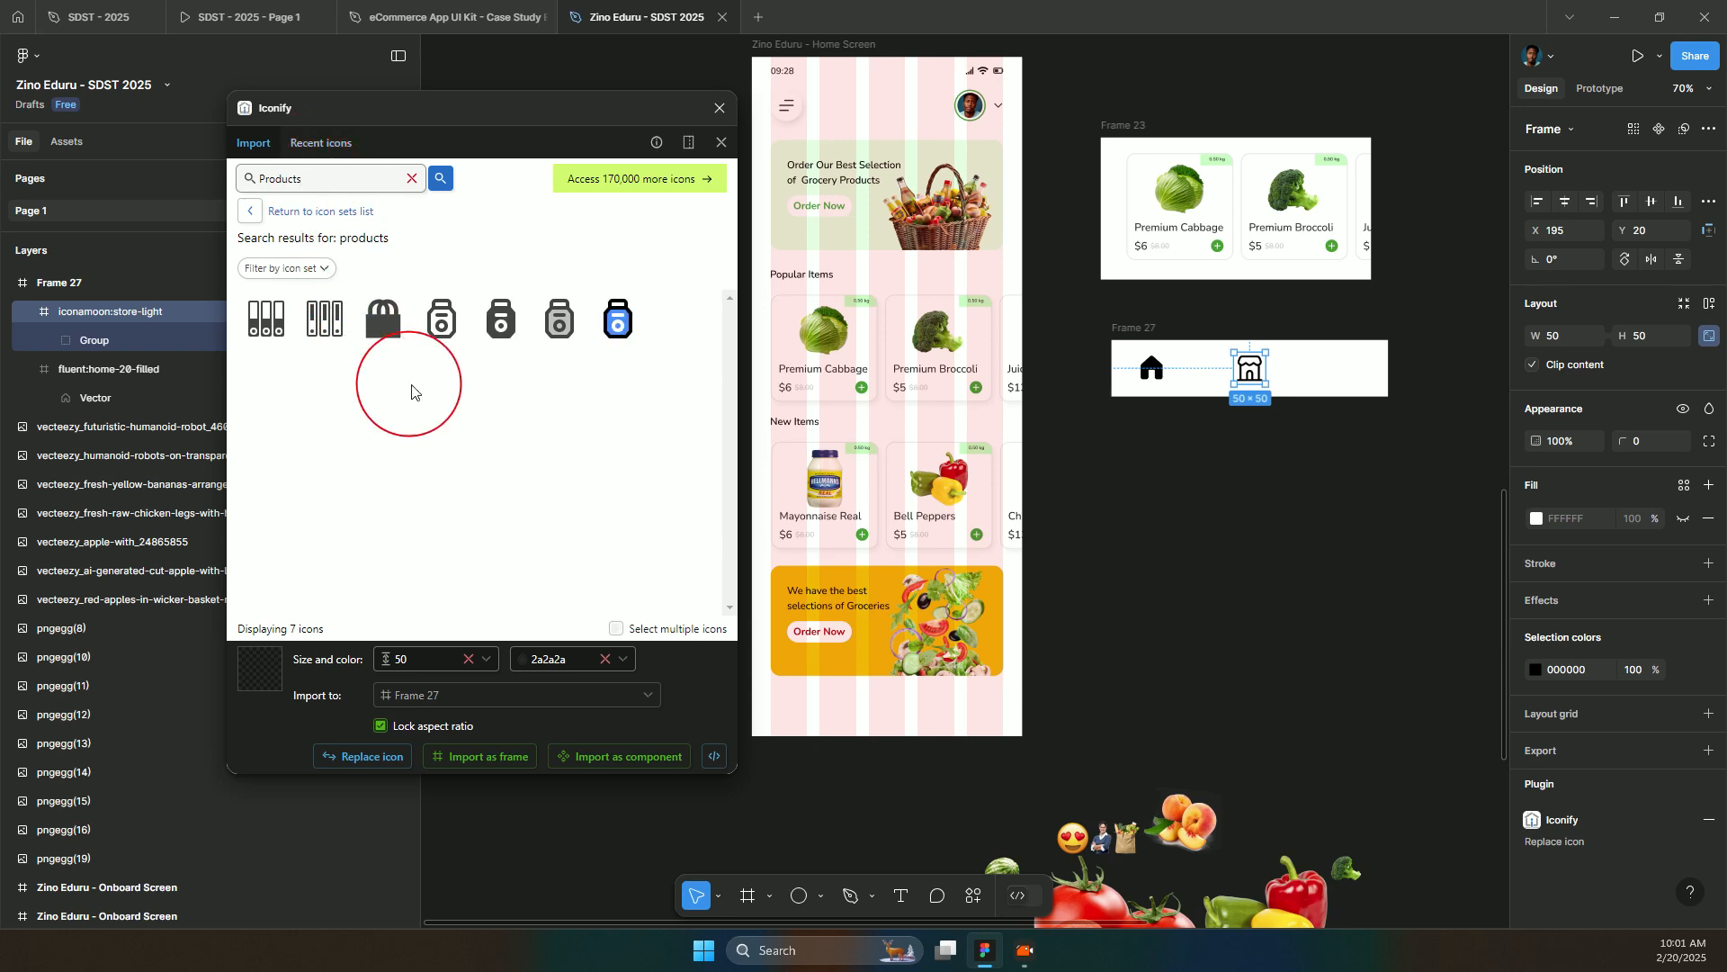
- Search the icon library for "cart" and import the filled ion:cart icon into Frame 27 as a 50 × 50 frame
{"action": "left_click", "coordinate": [334, 185]}
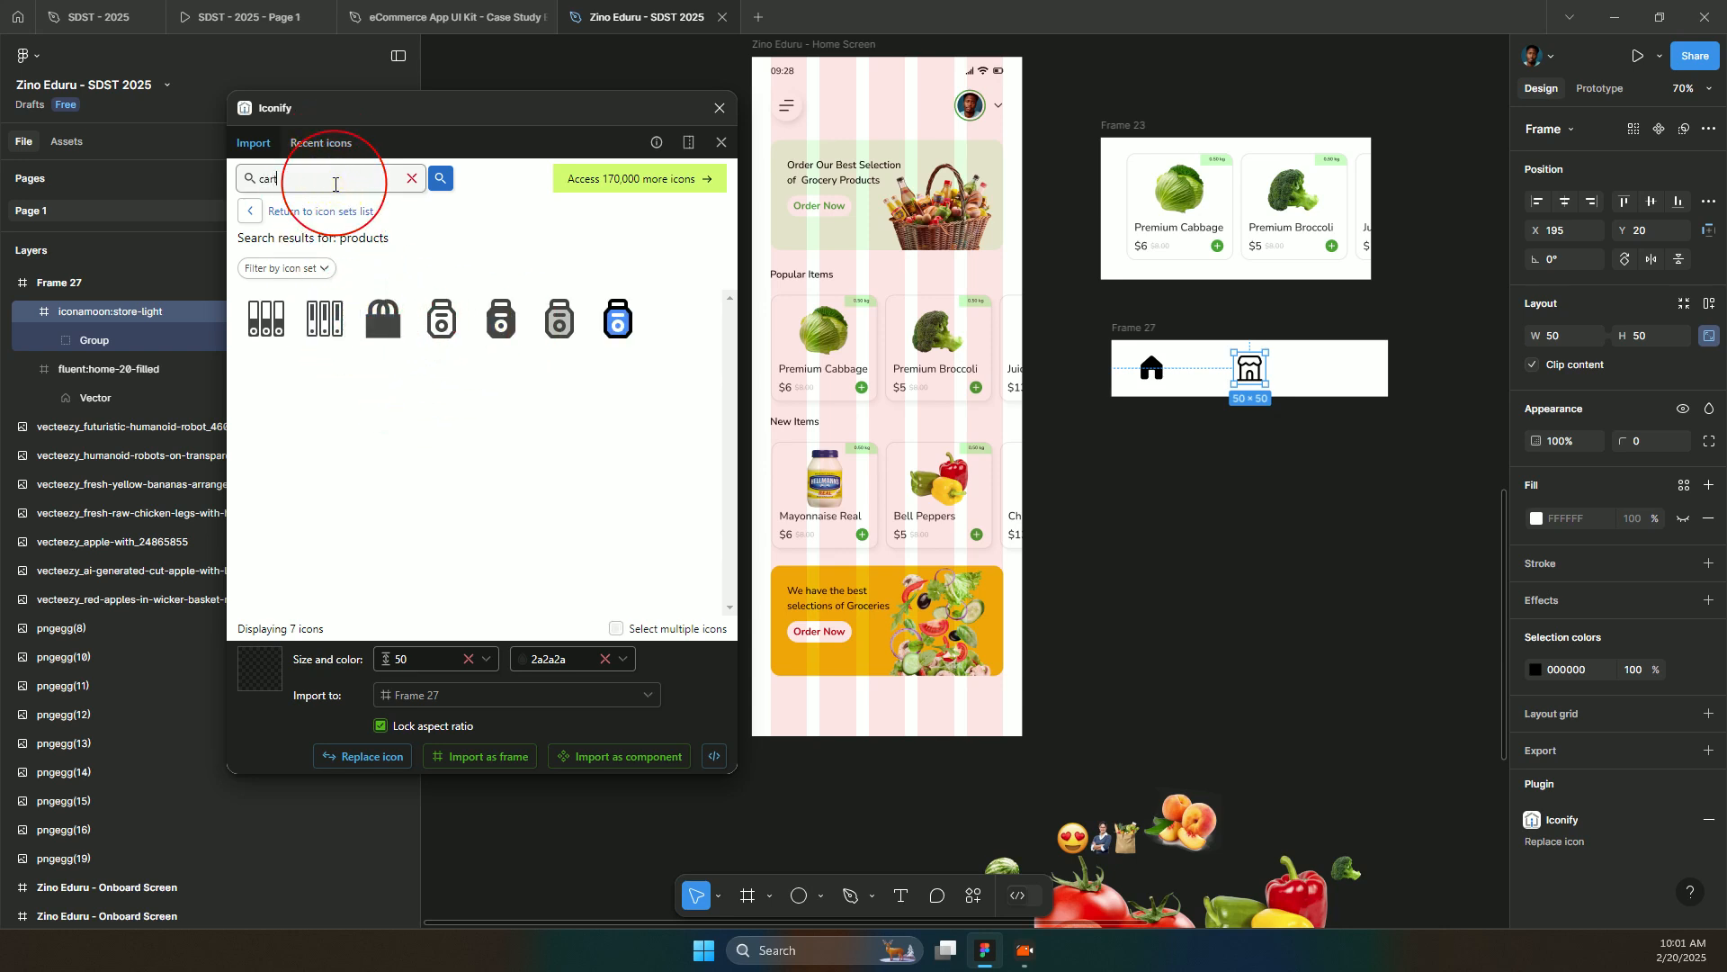
{"action": "type", "text": "cart"}
{"action": "key", "text": "Return"}
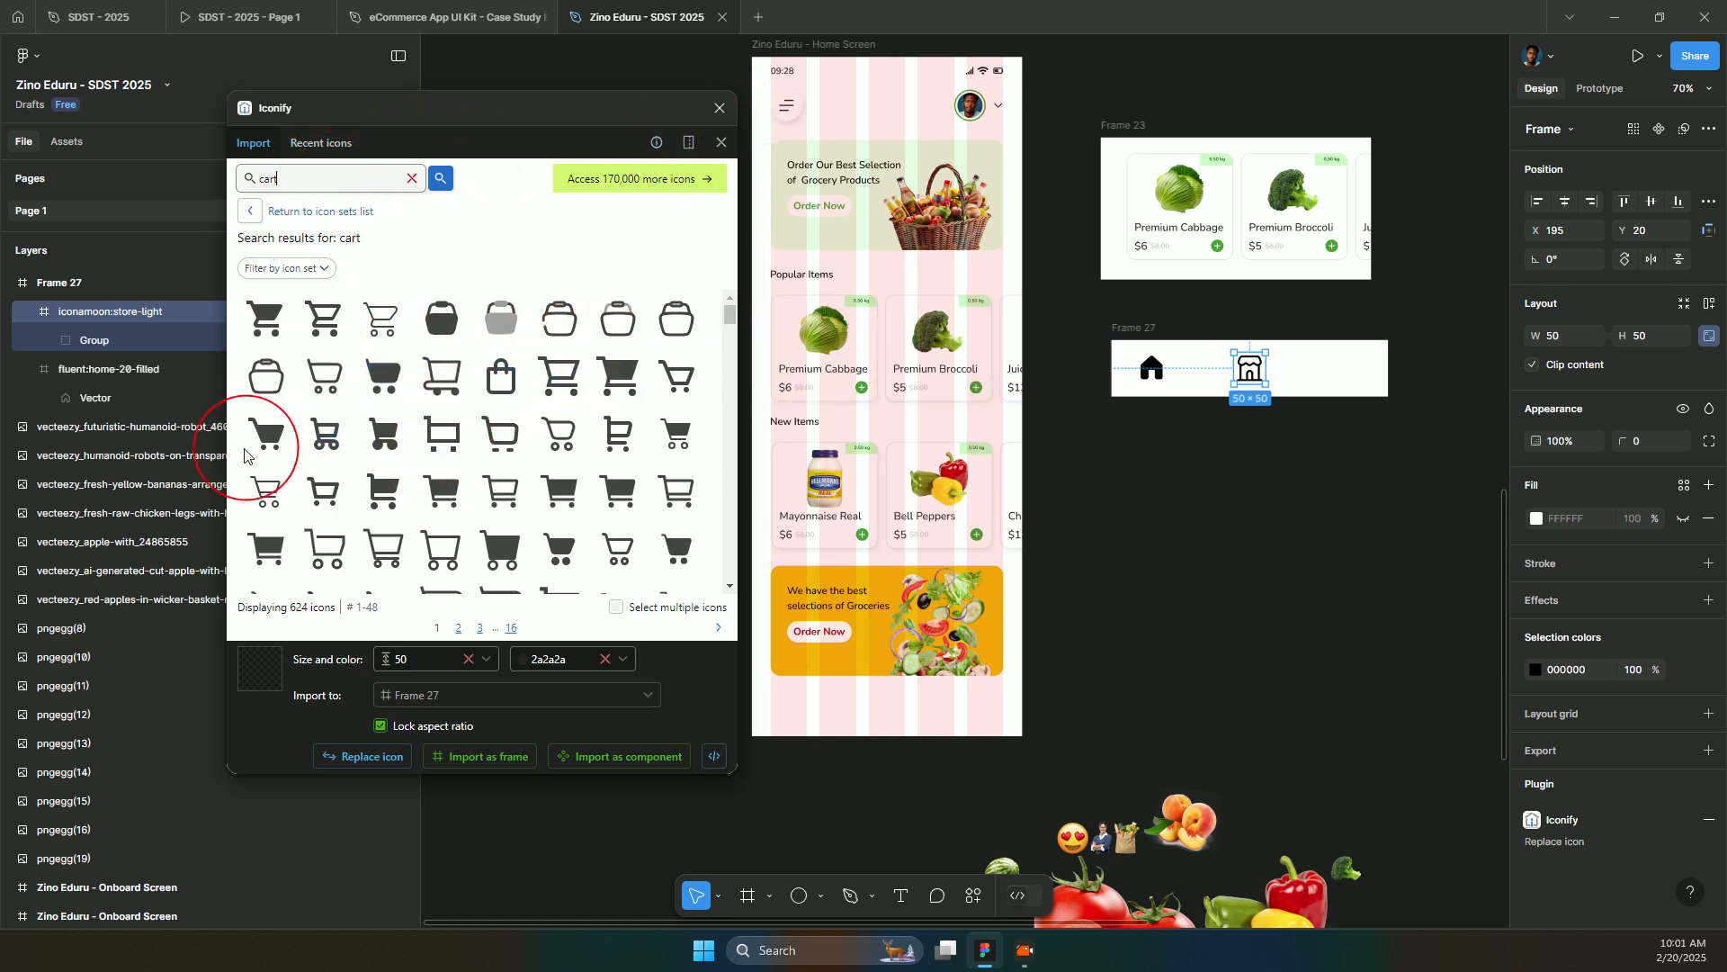
{"action": "left_click", "coordinate": [447, 494]}
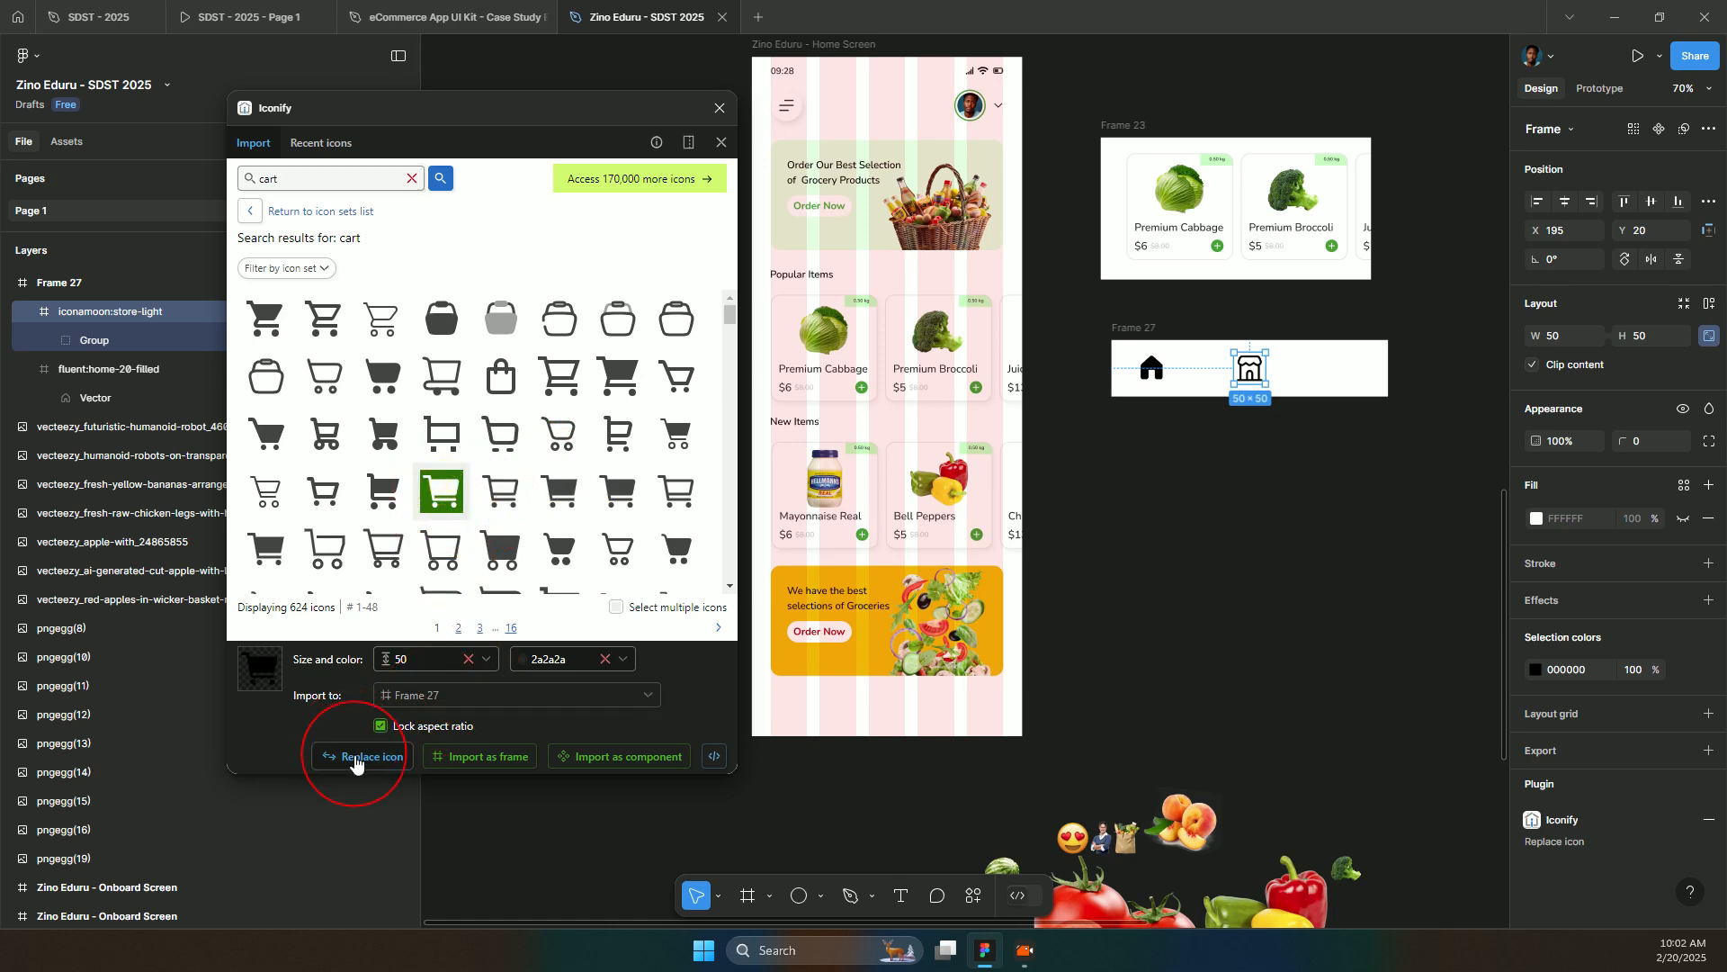
{"action": "left_click", "coordinate": [500, 755]}
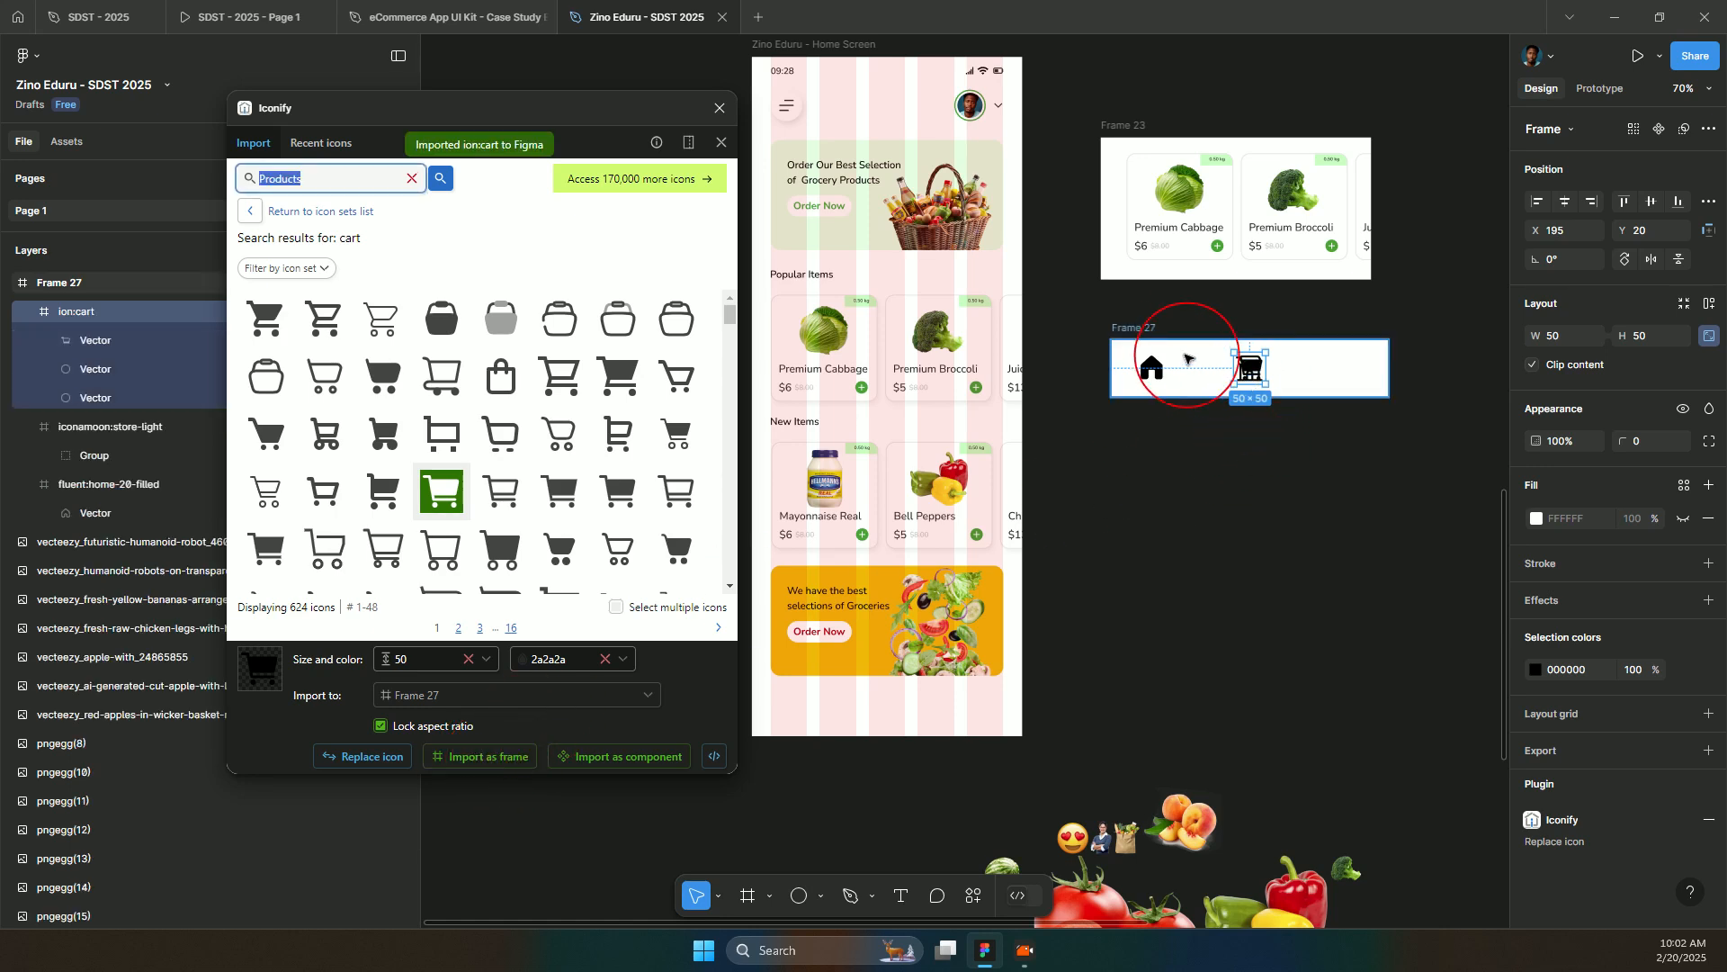
- Undo the cart and storefront icon imports in Frame 27
{"action": "left_click", "coordinate": [1210, 341]}
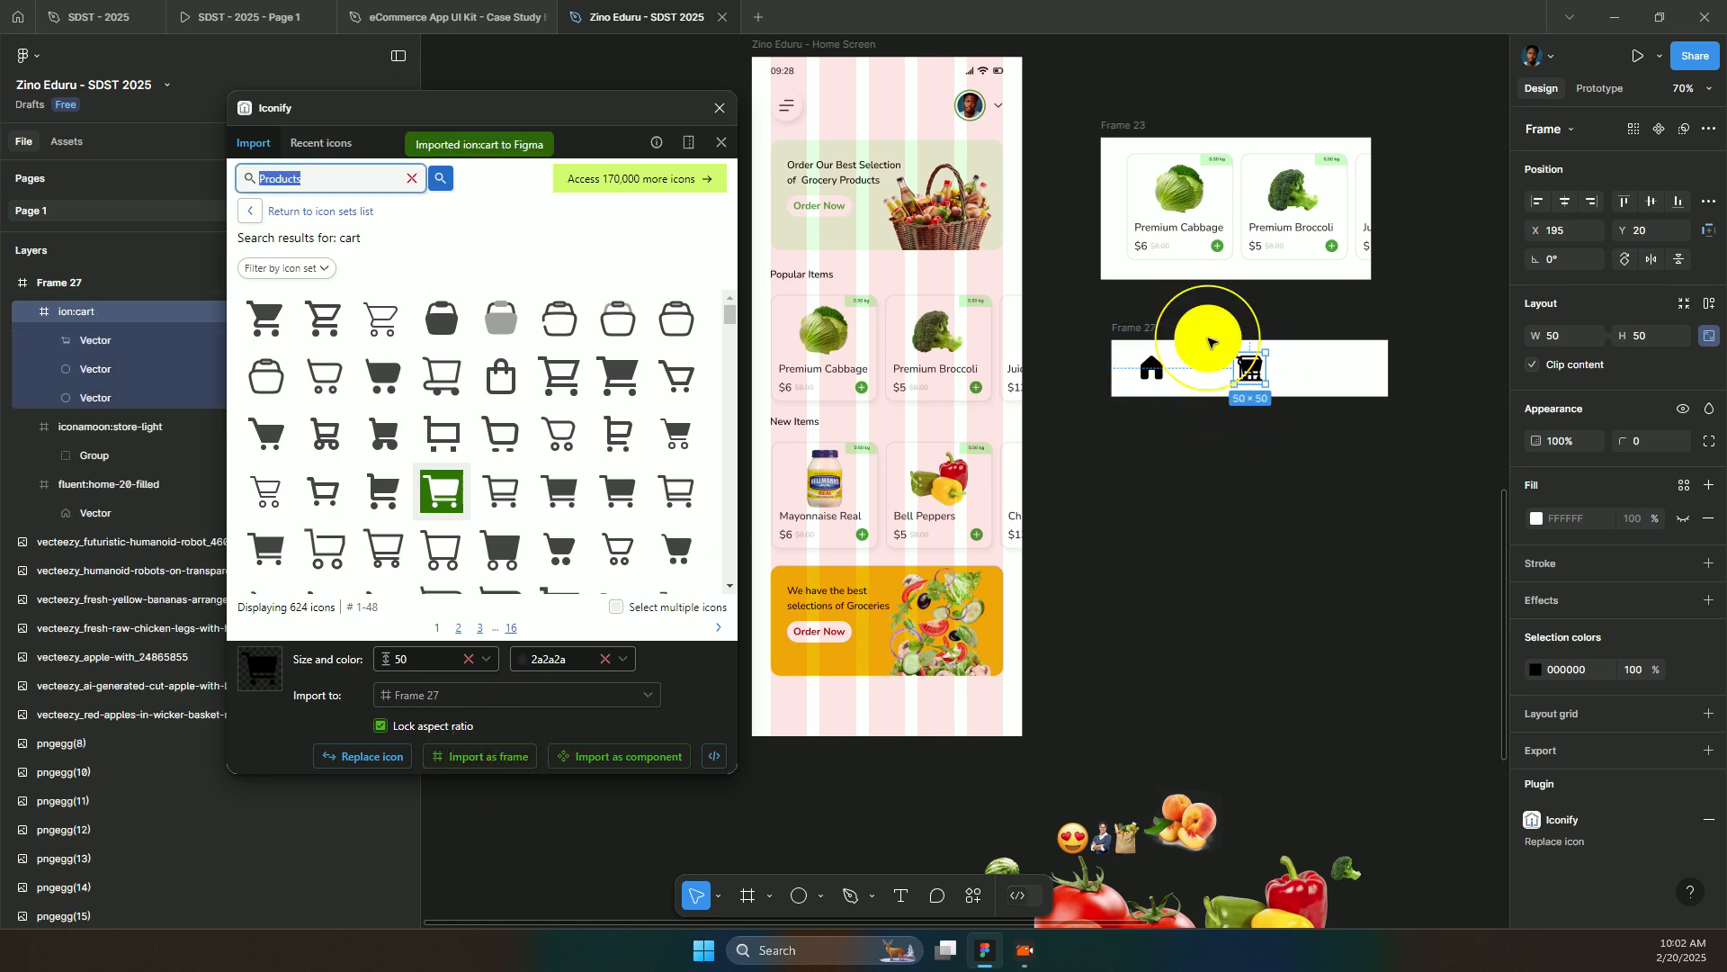
{"action": "key", "text": "ctrl+z"}
{"action": "key", "text": "ctrl+z"}
- Target Frame 27 and import the filled ion:cart icon into it again as a 50 × 50 frame
{"action": "left_click", "coordinate": [1141, 332]}
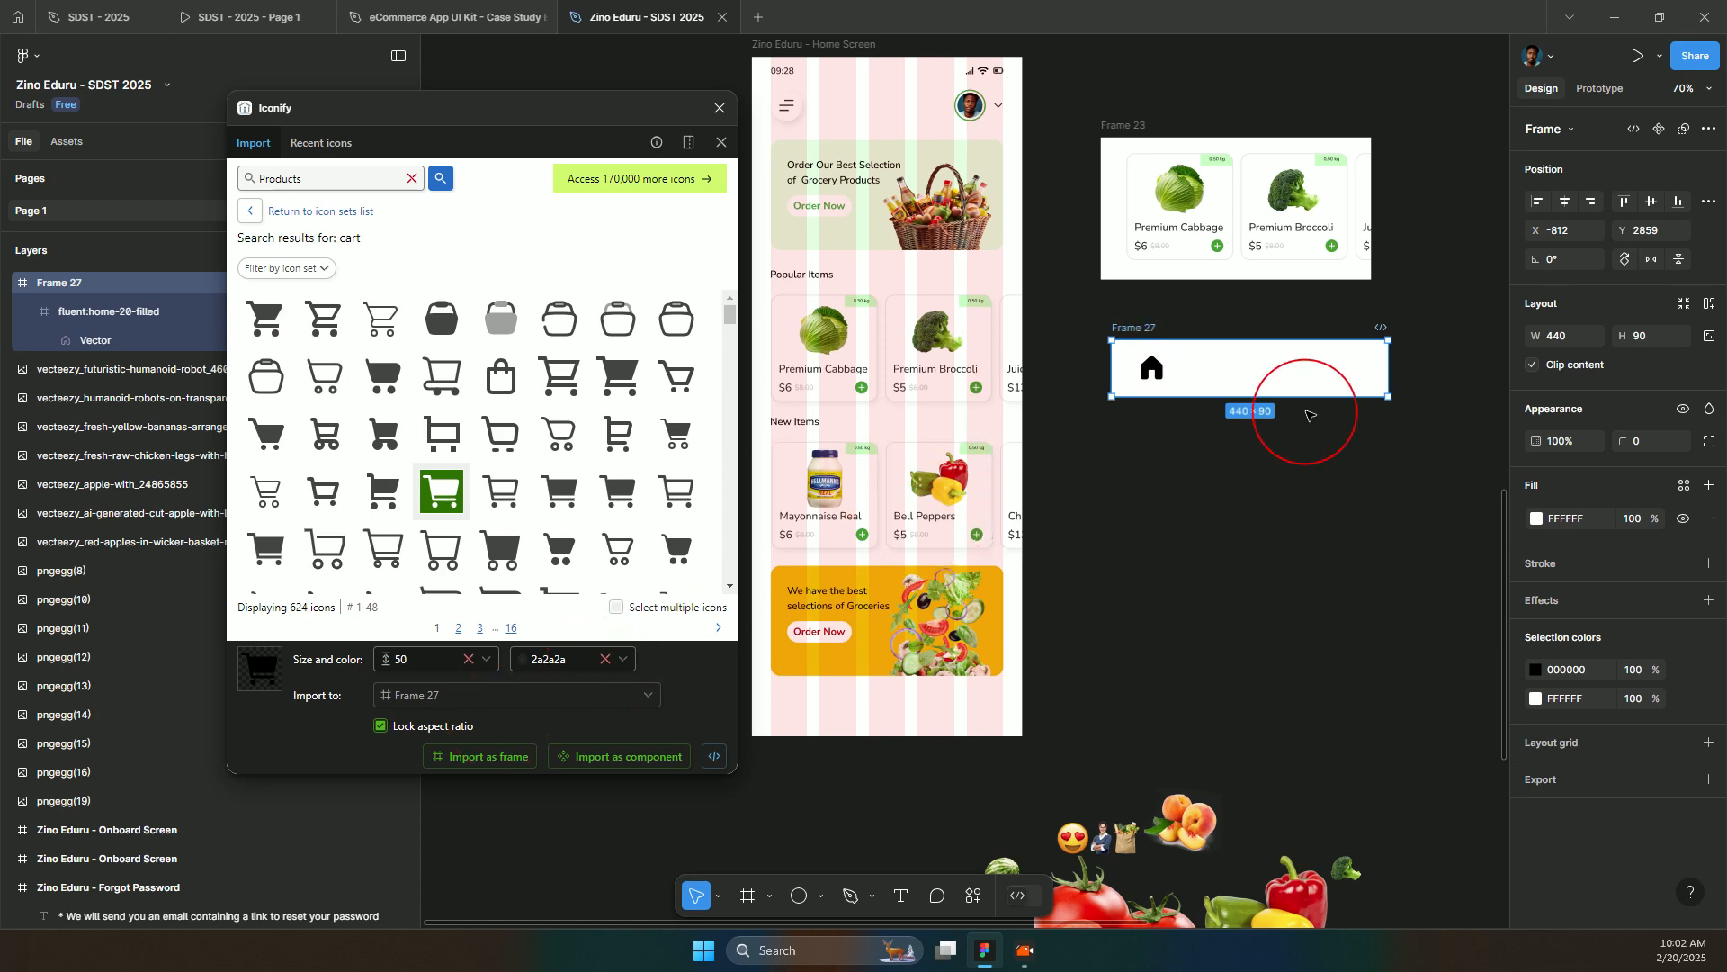
{"action": "left_click", "coordinate": [443, 491]}
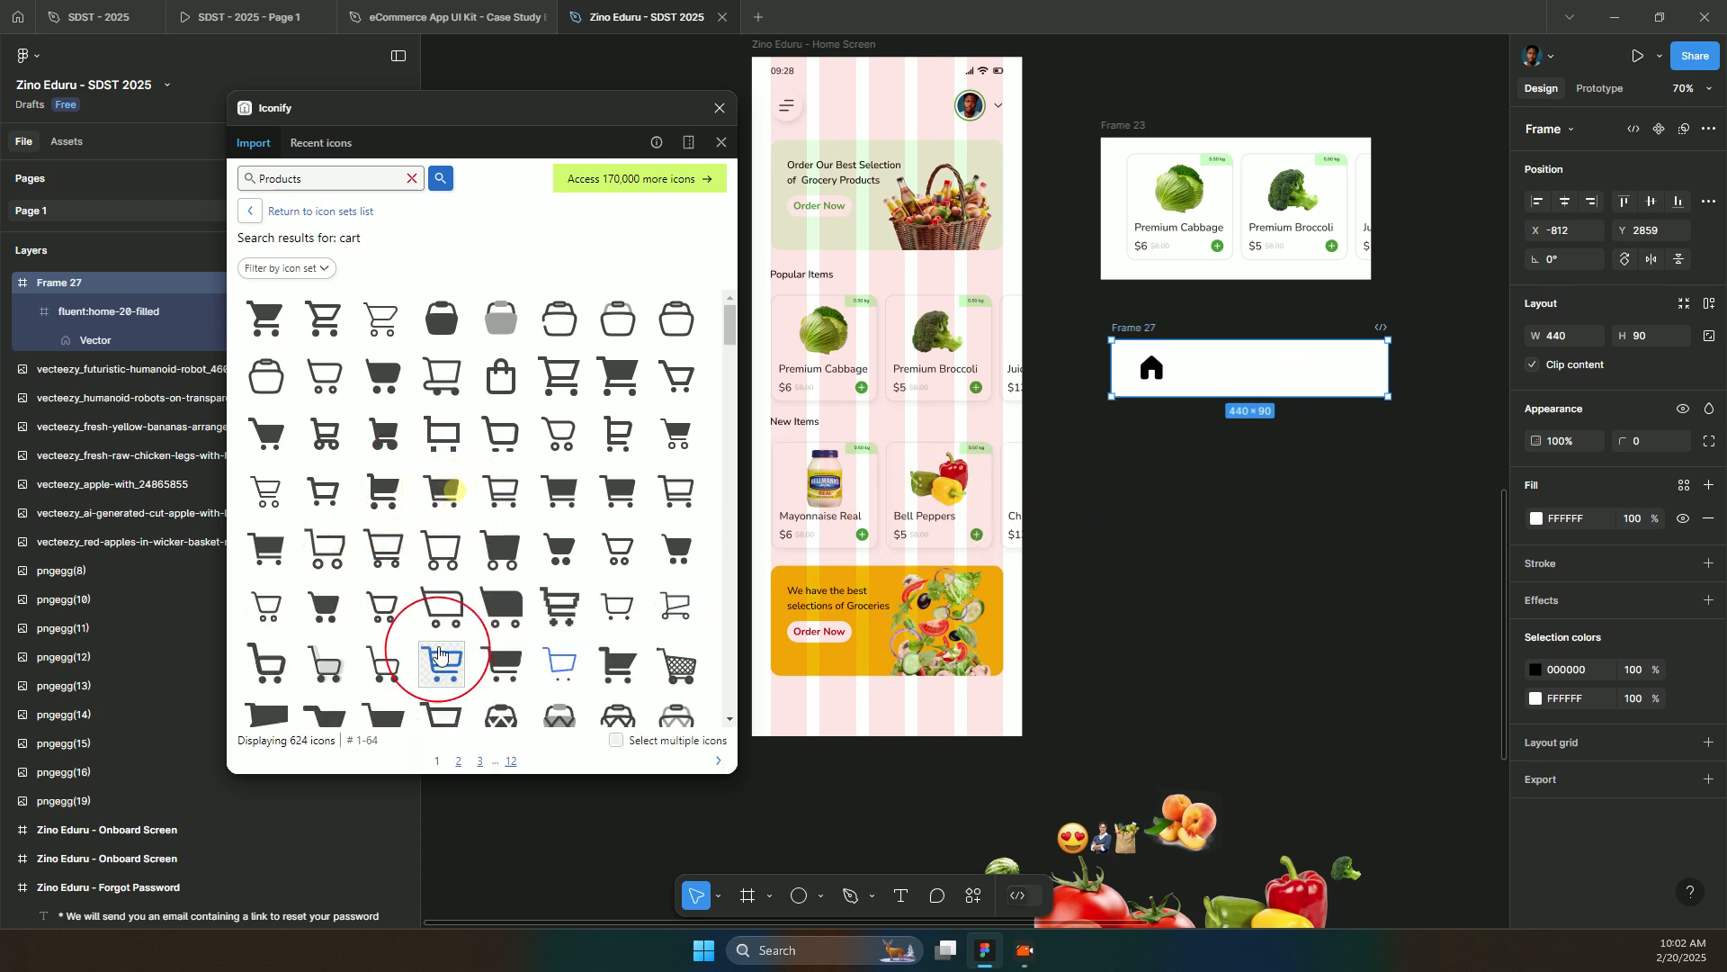
{"action": "left_click", "coordinate": [449, 500]}
{"action": "left_click", "coordinate": [452, 757]}
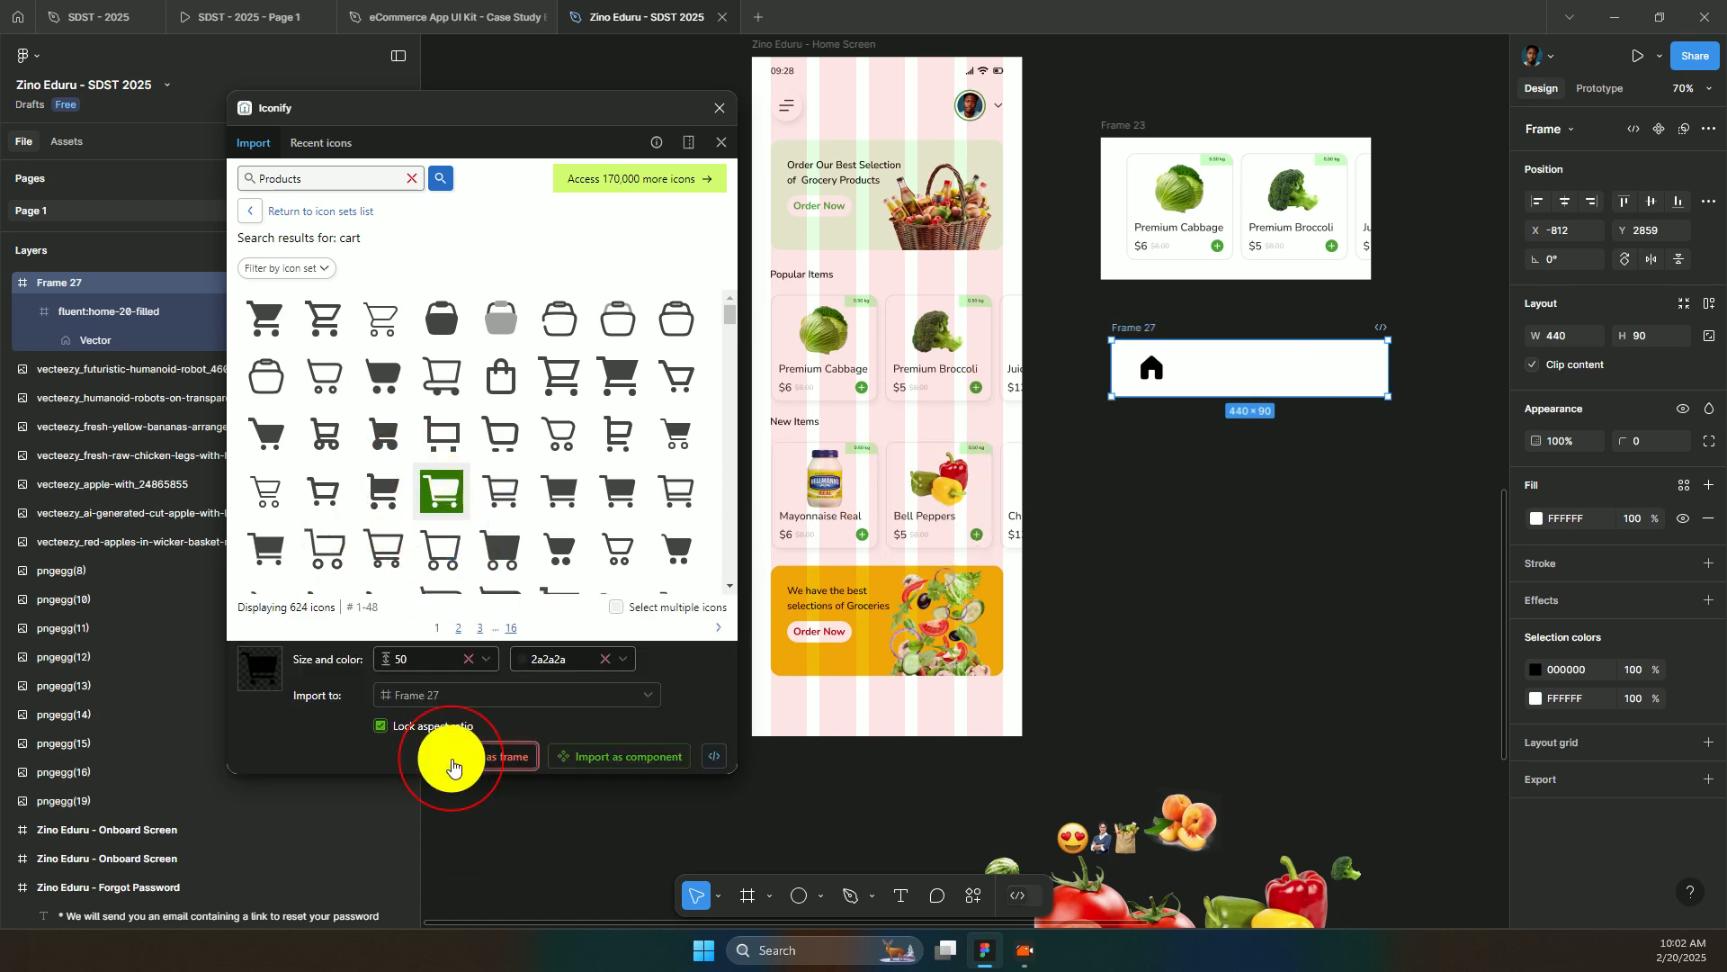
- Search the icon library for "store" and import the outlined iconamoon:store-light icon into Frame 27 as a 50 × 50 frame
{"action": "left_click", "coordinate": [1131, 328]}
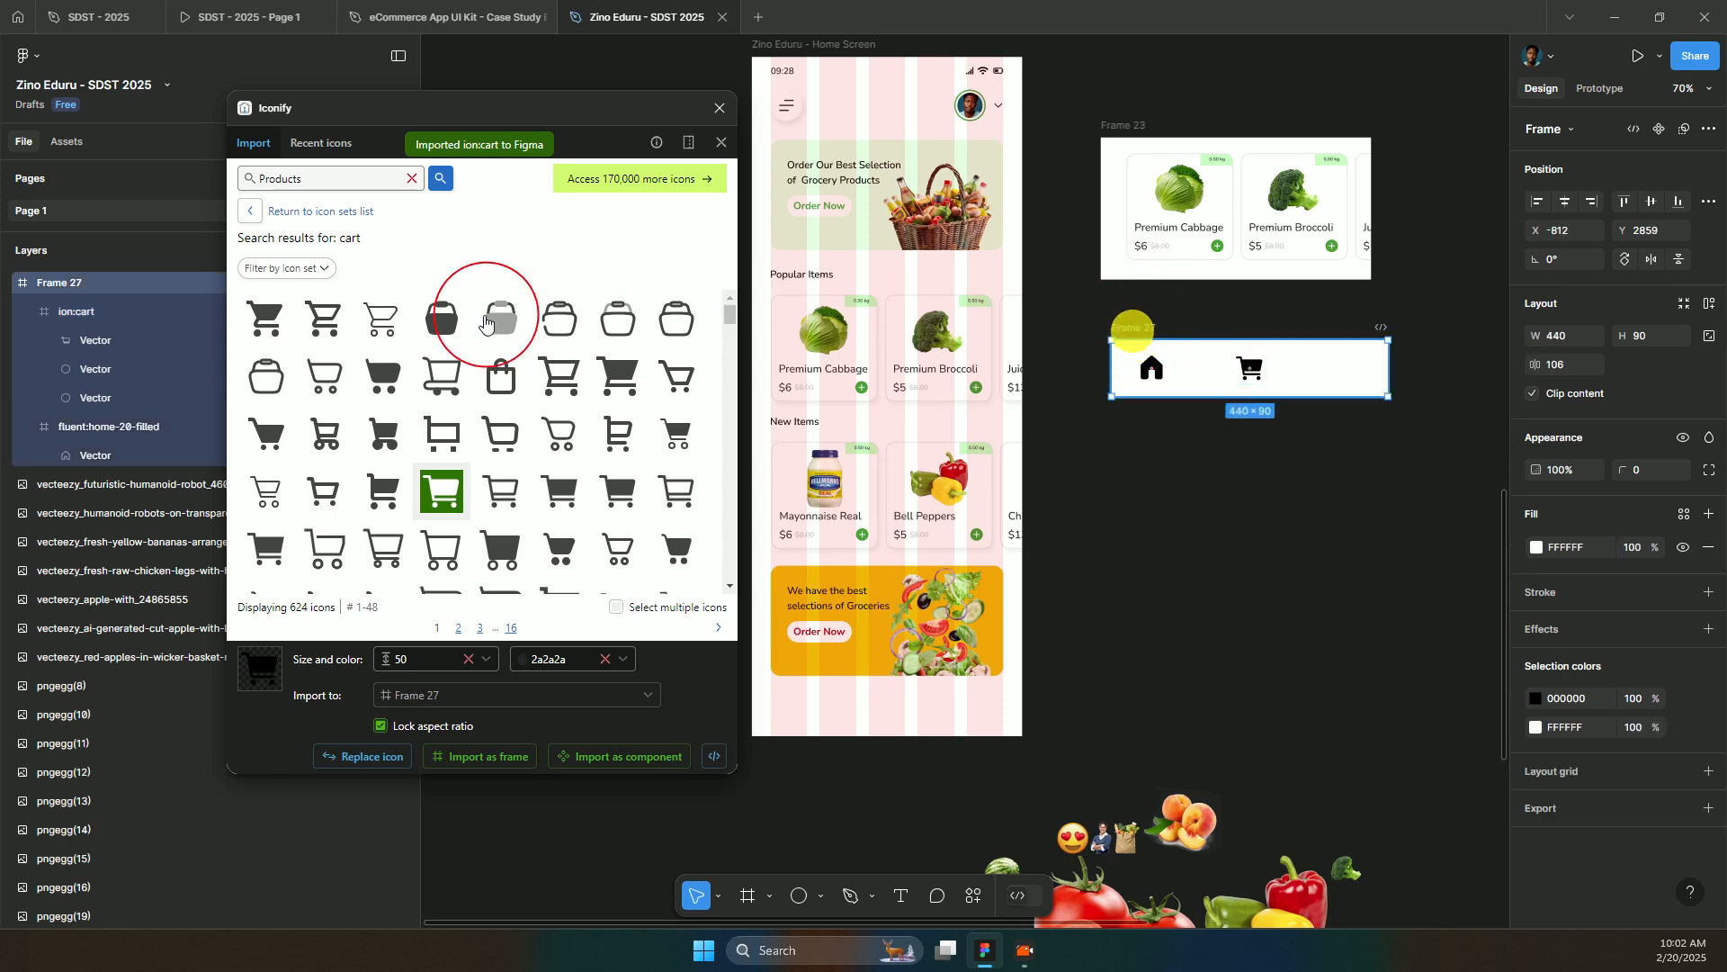
{"action": "left_click", "coordinate": [321, 184]}
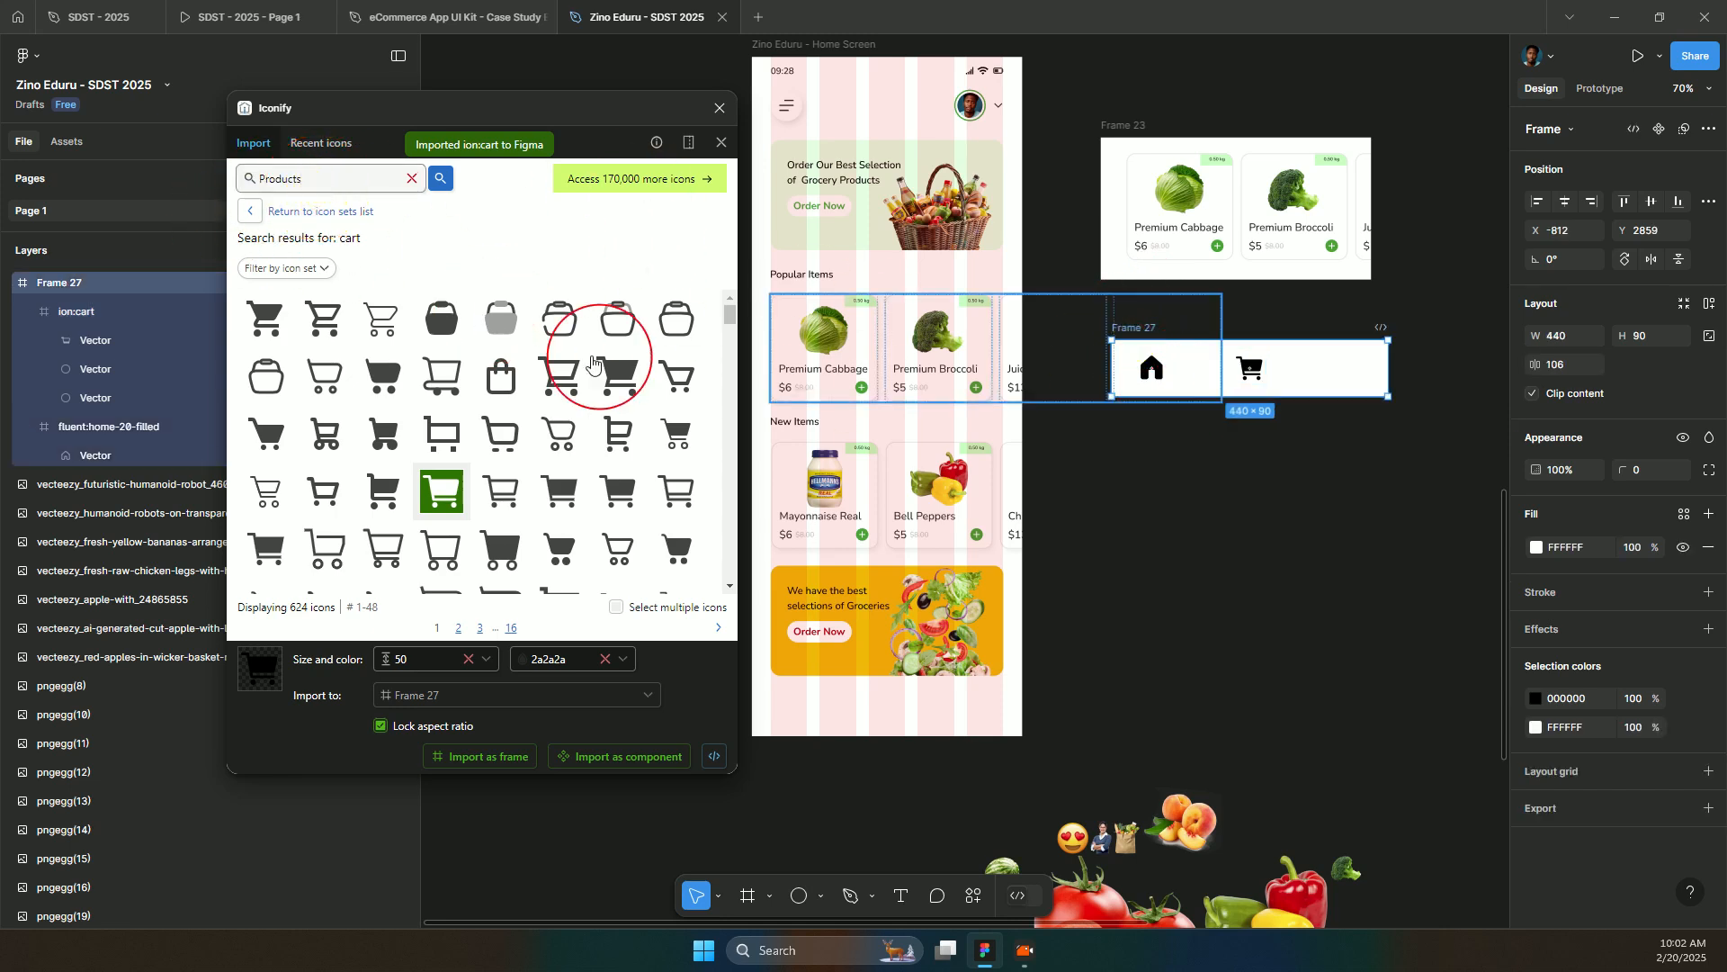
{"action": "key", "text": "ctrl+a"}
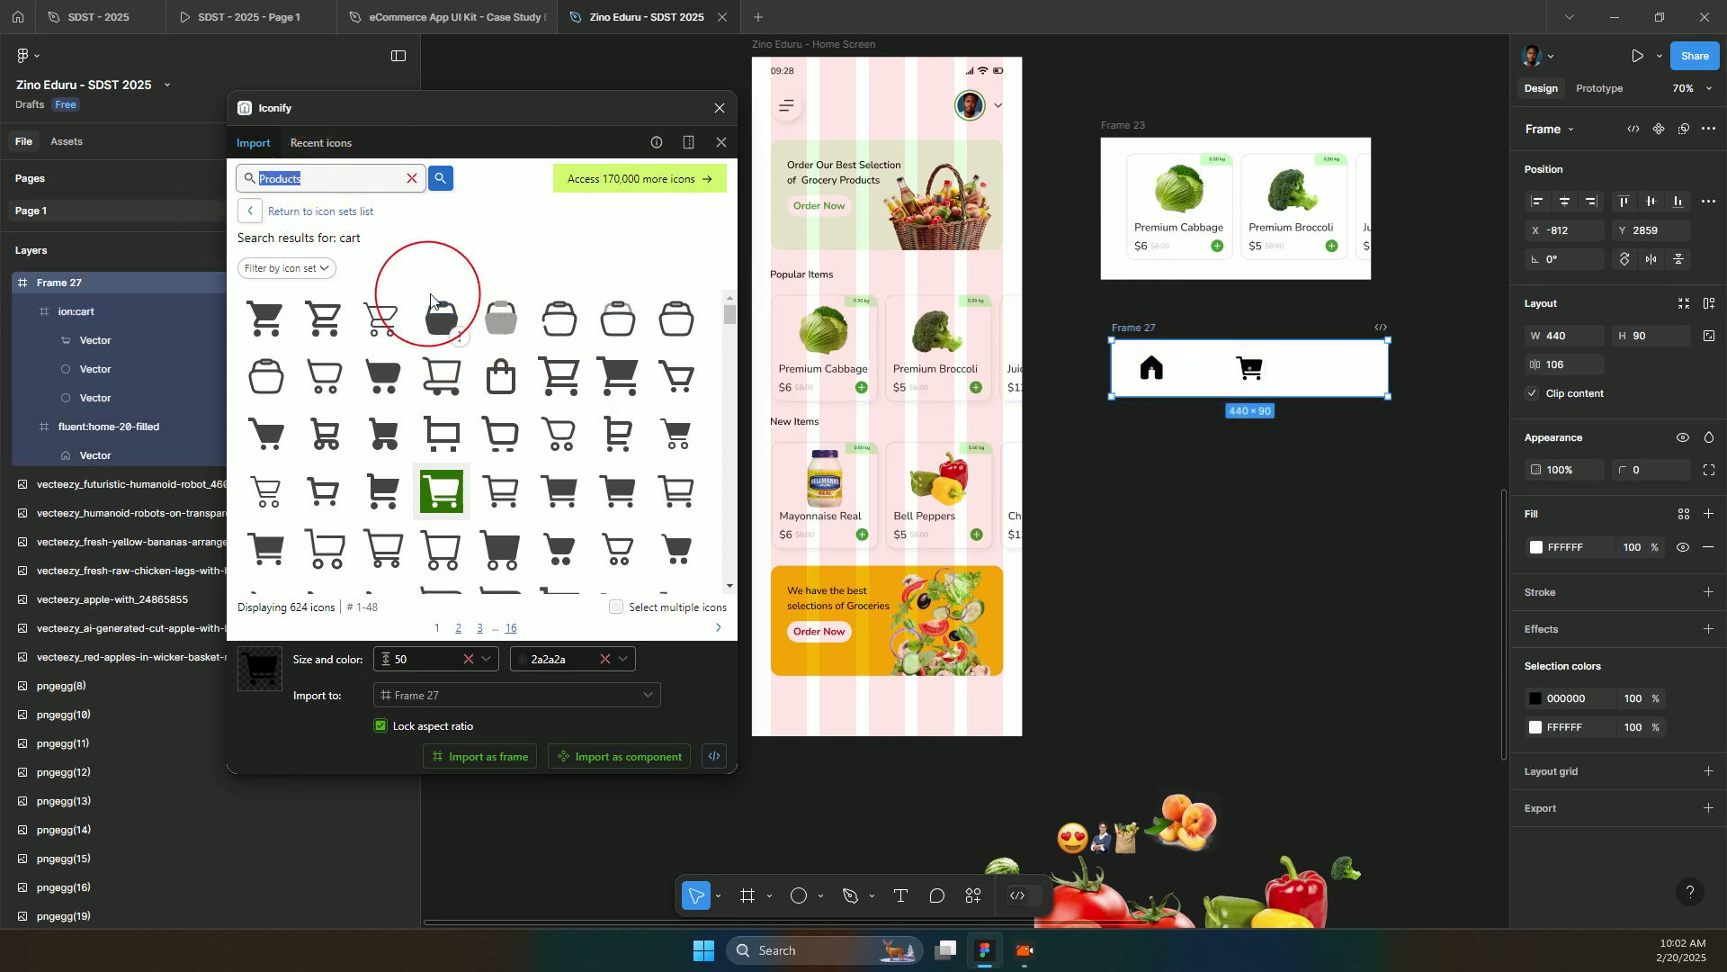
{"action": "type", "text": "store"}
{"action": "key", "text": "Return"}
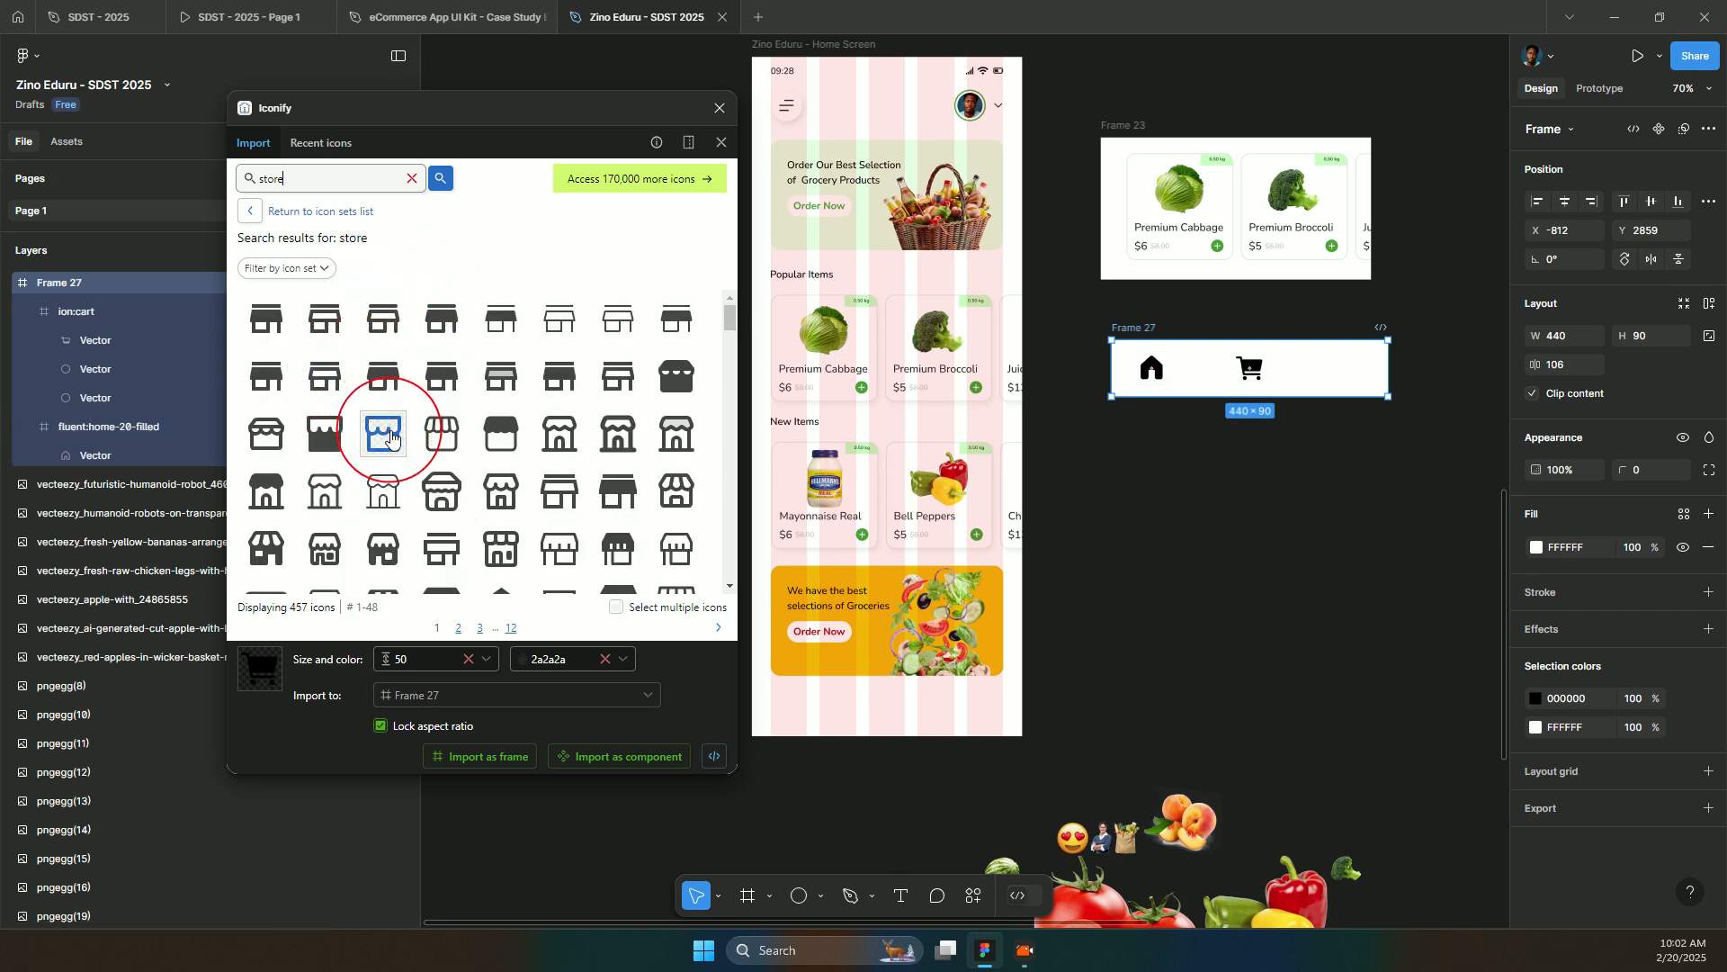
{"action": "left_click", "coordinate": [322, 492]}
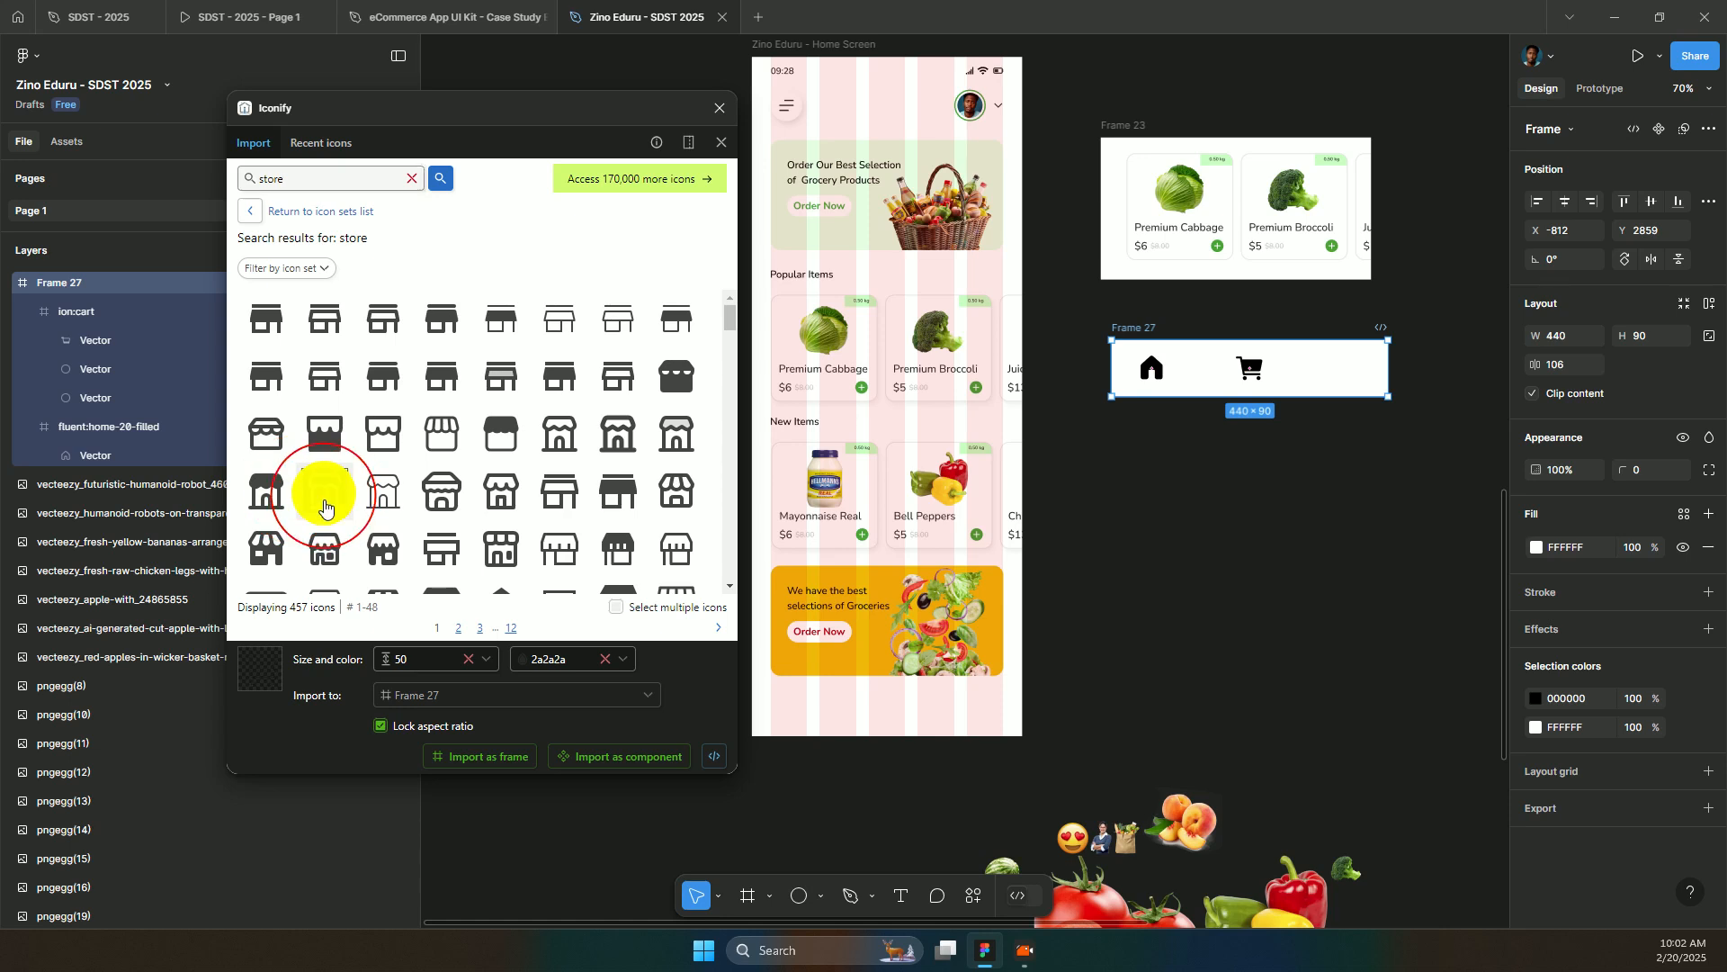
{"action": "left_click", "coordinate": [450, 766]}
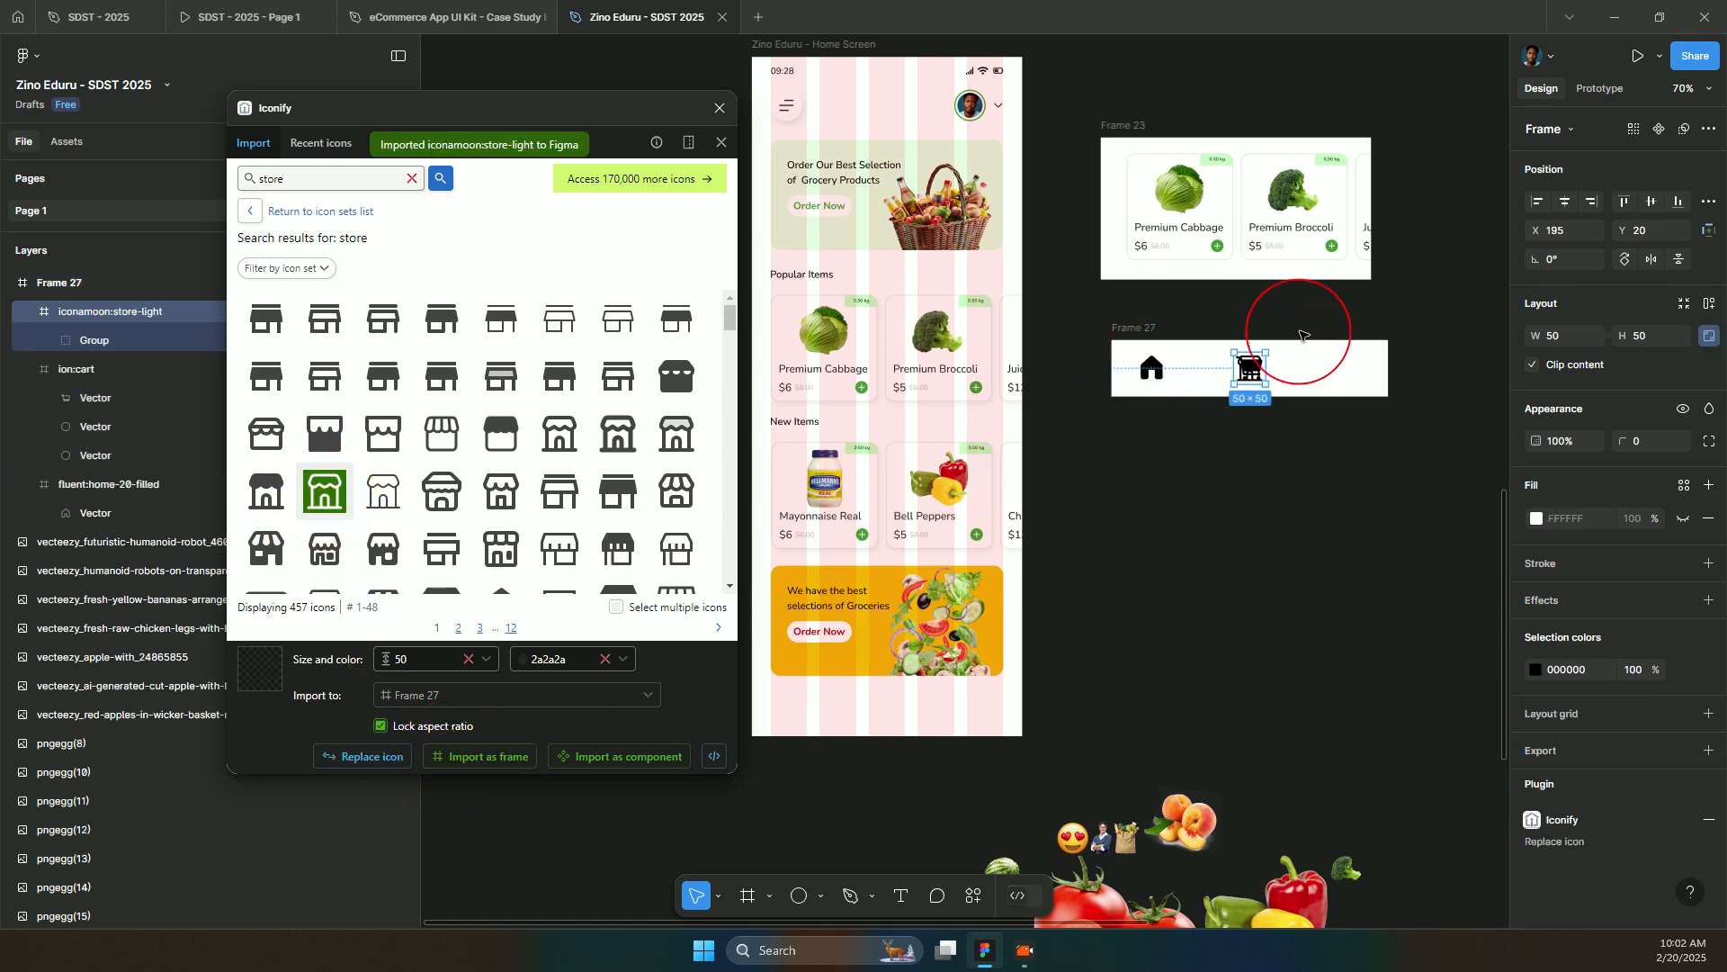
- Move the storefront icon to the right of the cart icon in Frame 27, to about X 285, Y 20
{"action": "left_click_drag", "start_coordinate": [1257, 368], "coordinate": [1352, 367]}
{"action": "key", "text": "ctrl+z"}
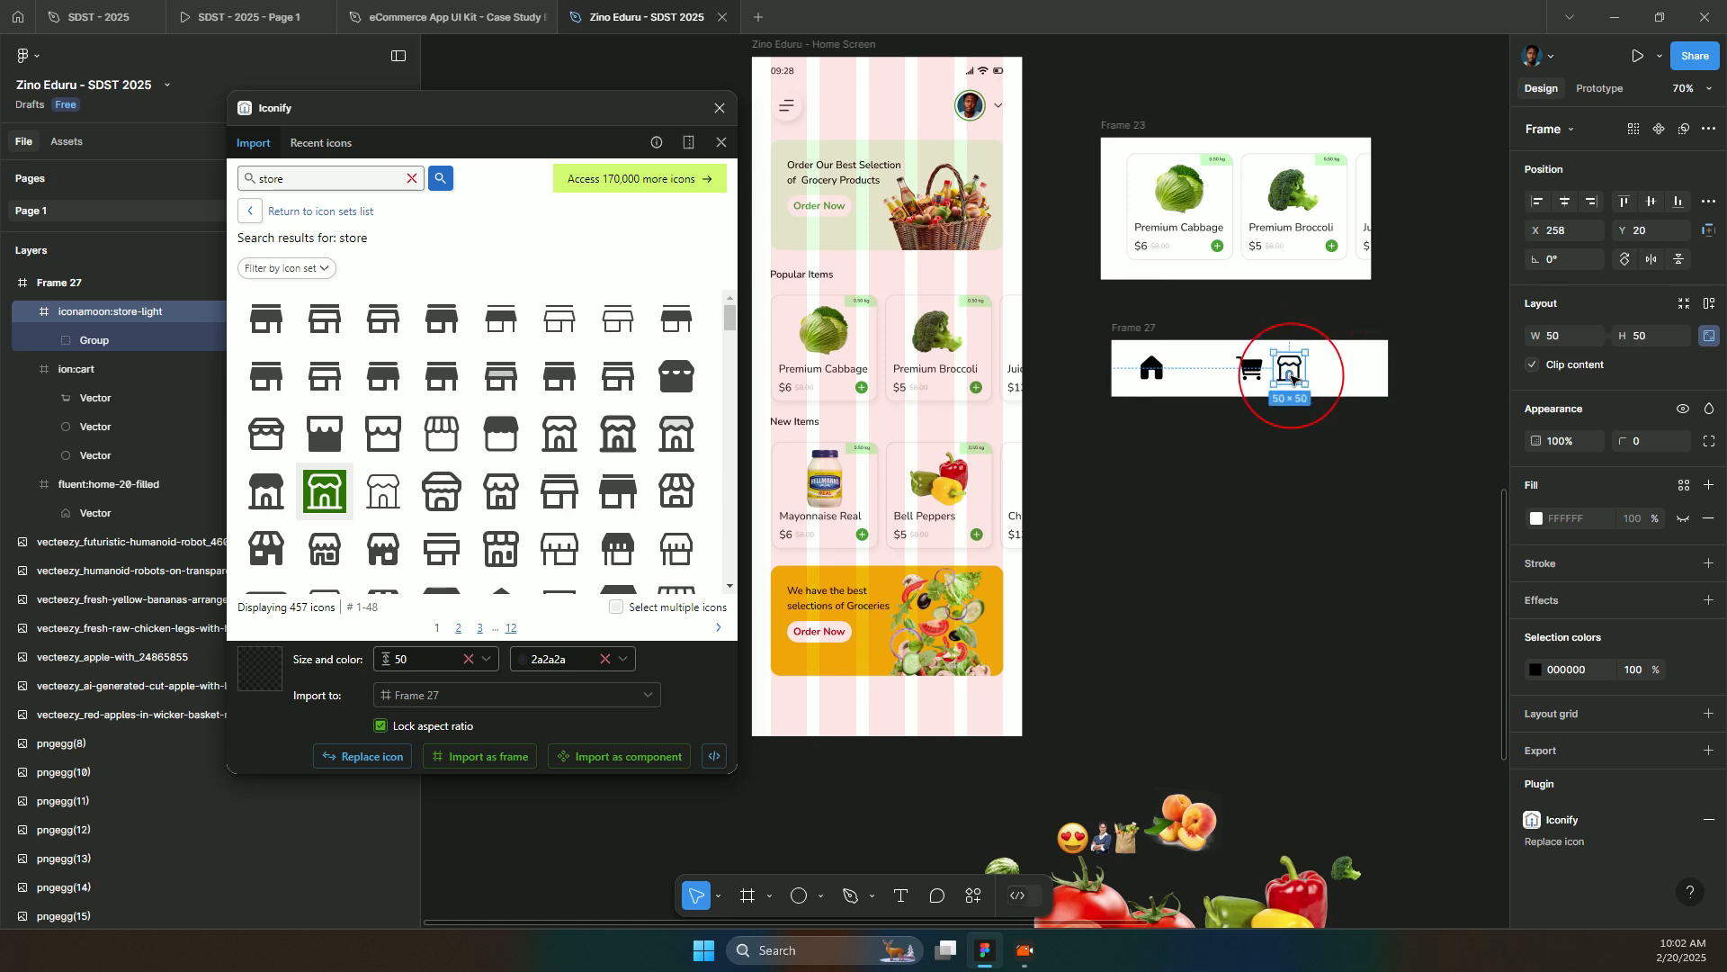
{"action": "left_click_drag", "start_coordinate": [1298, 372], "coordinate": [1327, 370]}
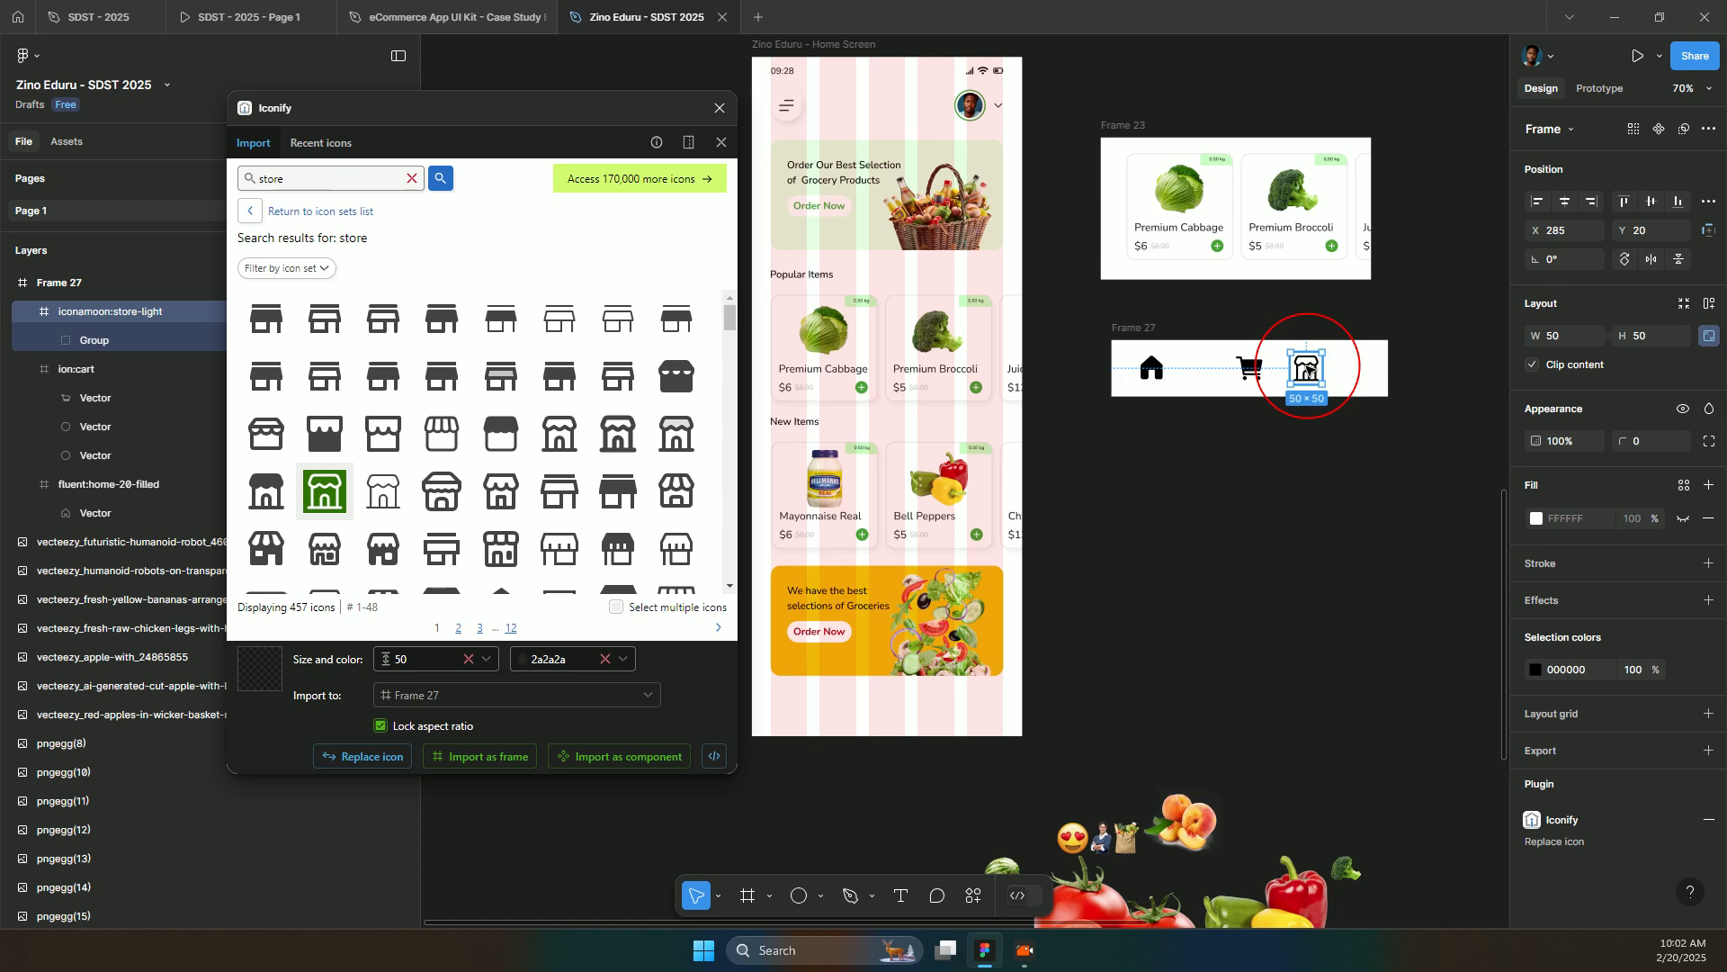
- Delete the cart icon from Frame 27 and select the storefront icon
{"action": "left_click", "coordinate": [1249, 368]}
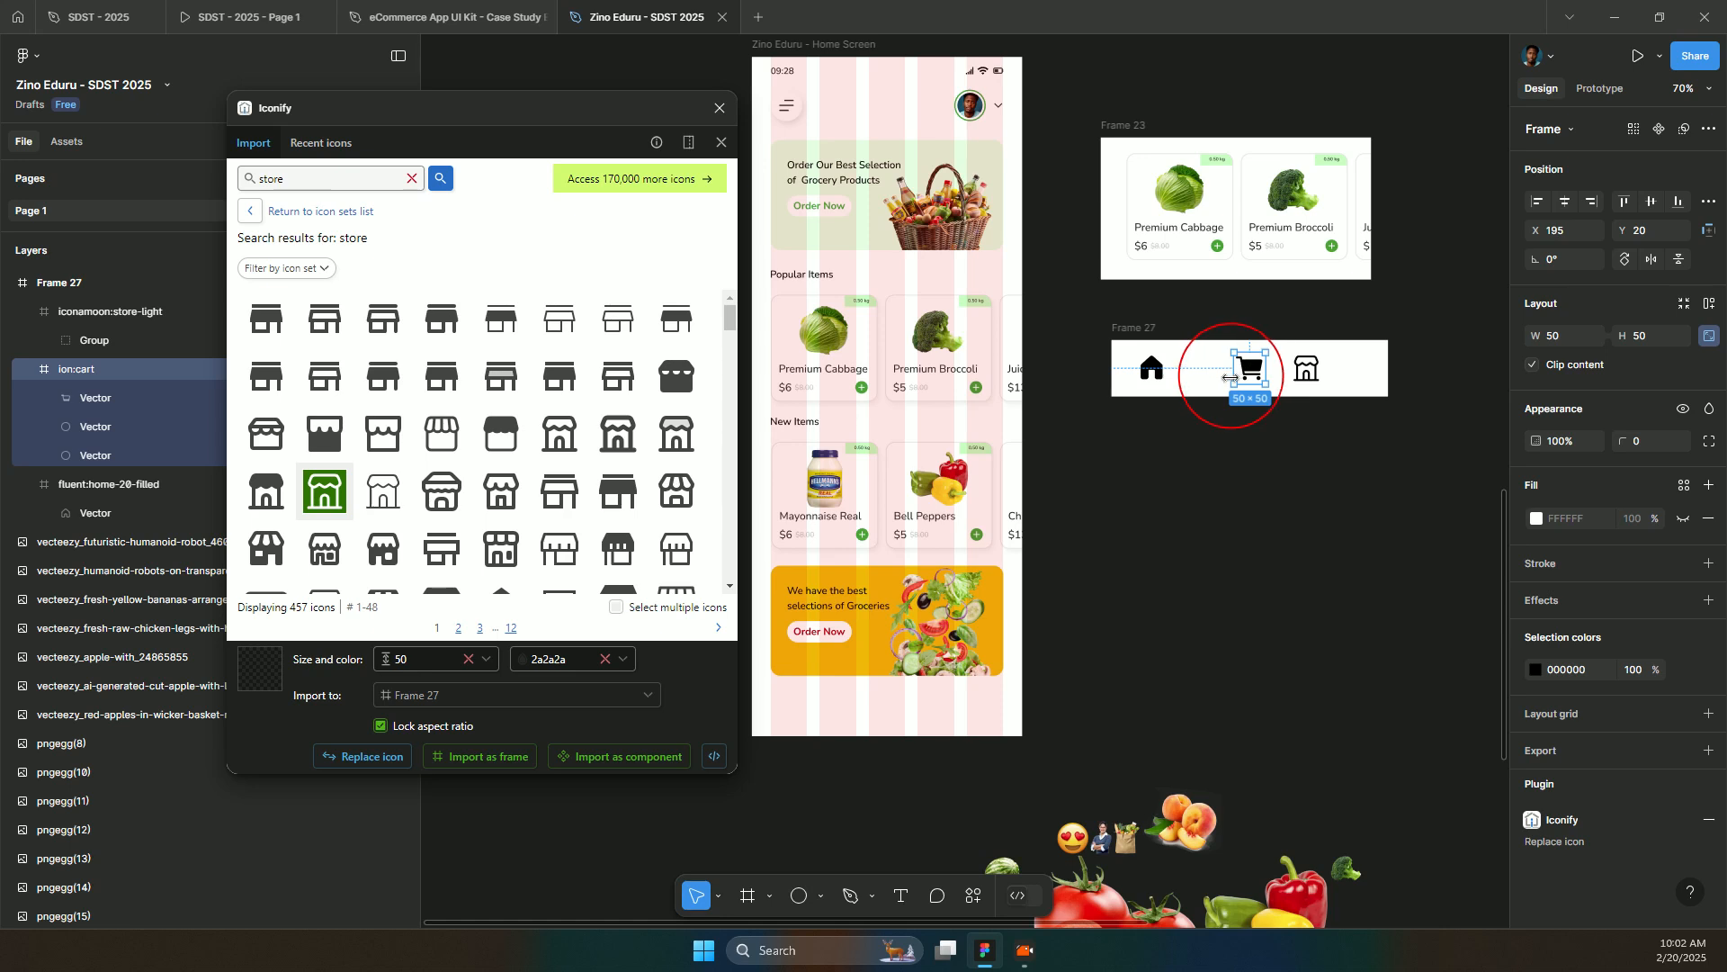
{"action": "key", "text": "Delete"}
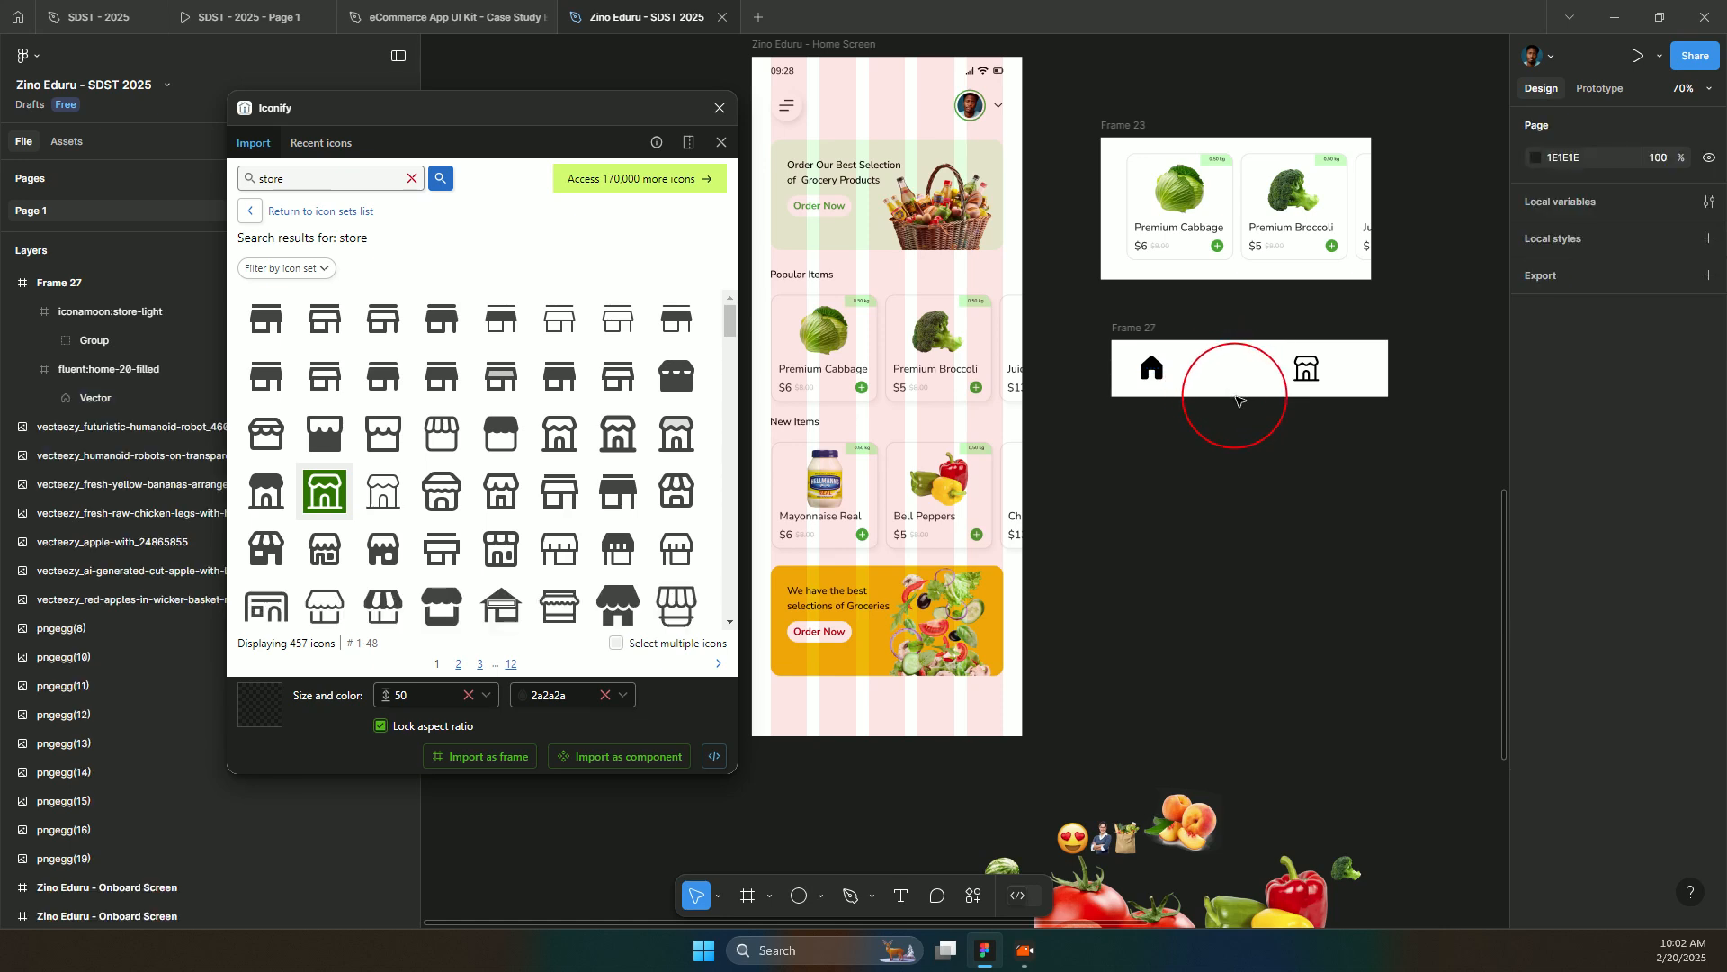
{"action": "left_click", "coordinate": [1296, 375]}
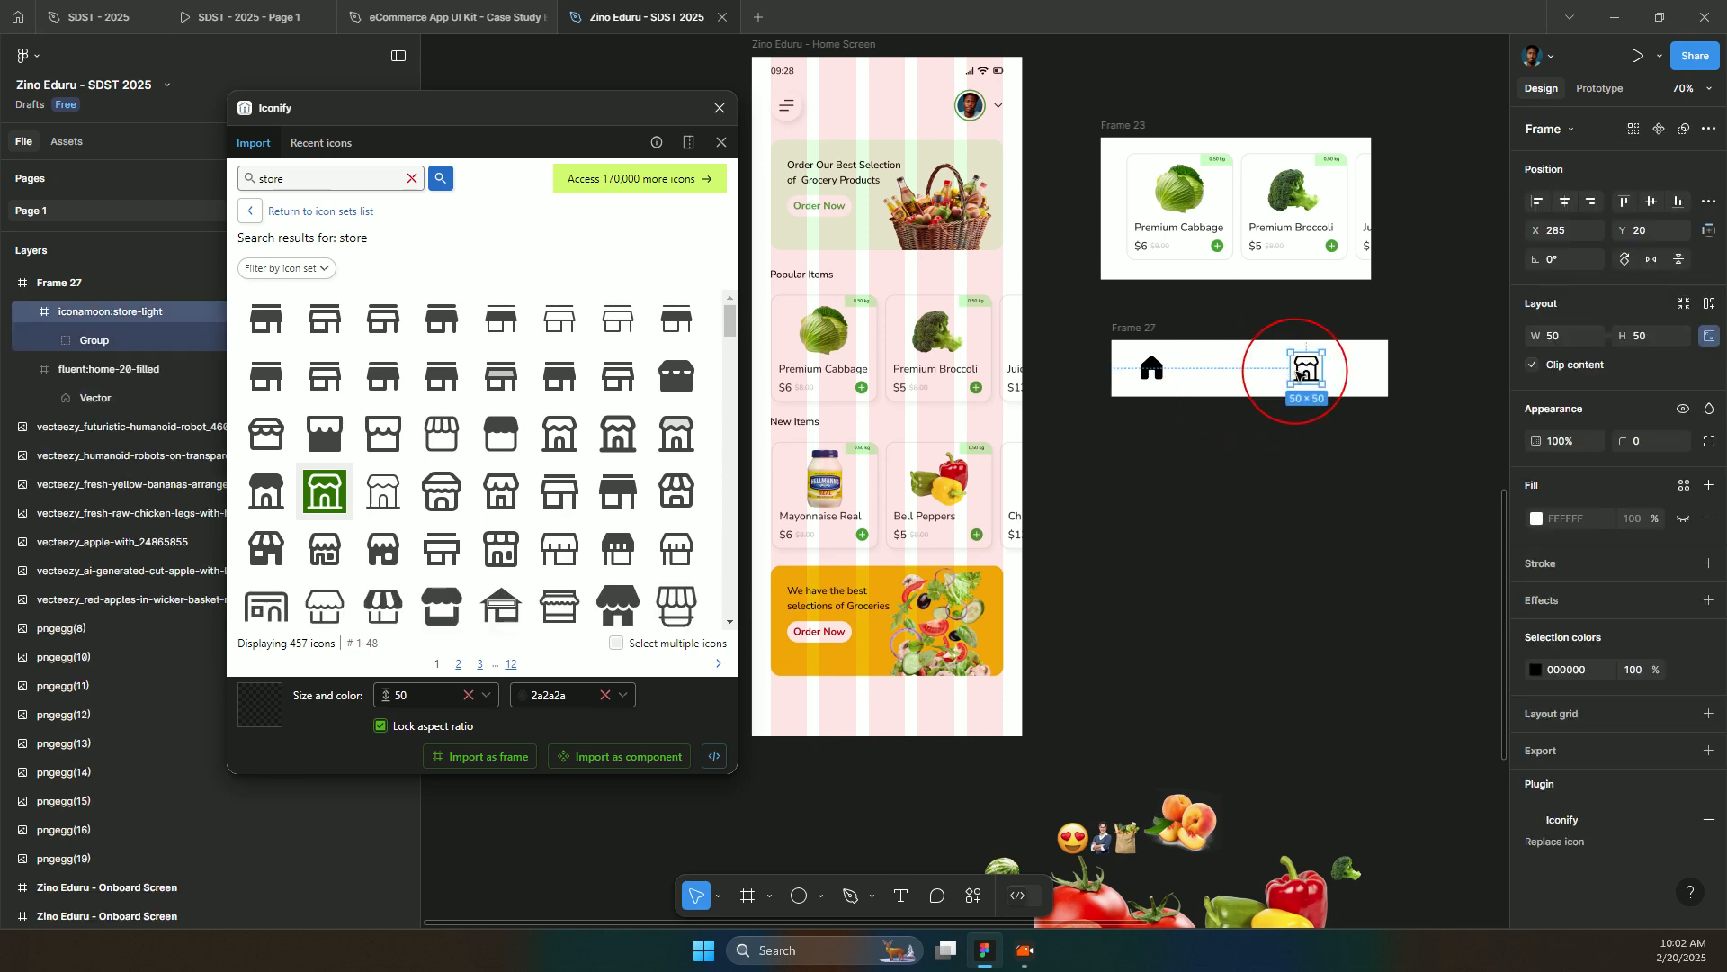
{"action": "left_click", "coordinate": [1241, 379]}
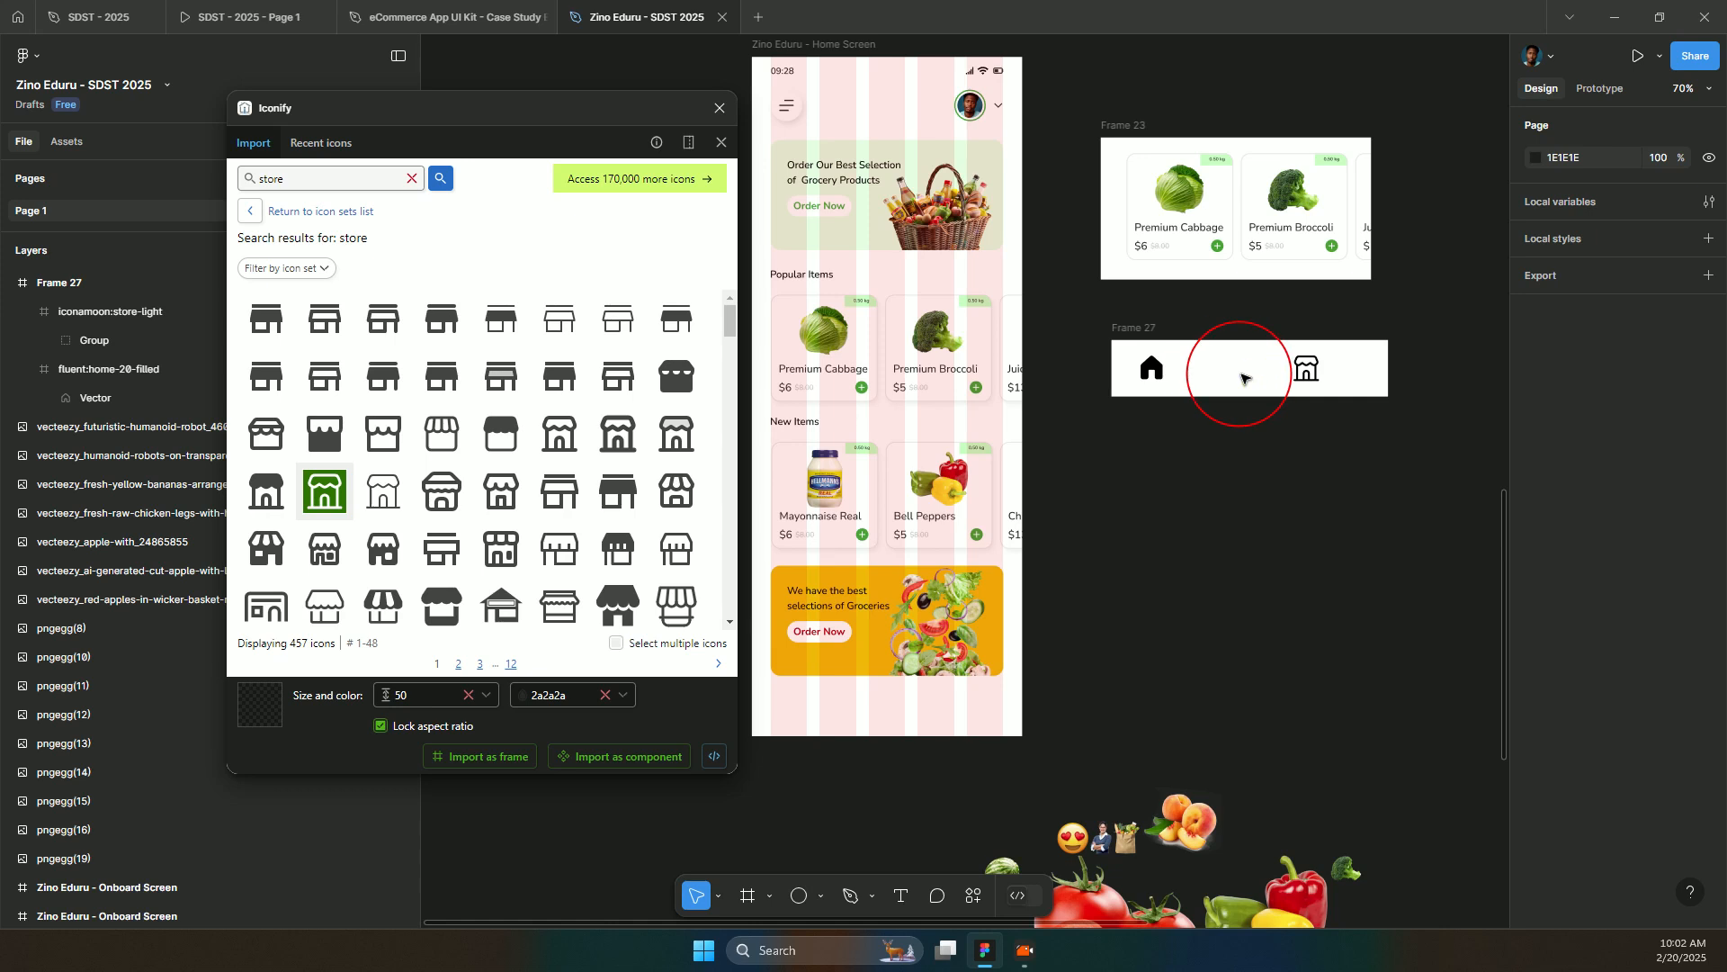
{"action": "left_click", "coordinate": [1150, 334]}
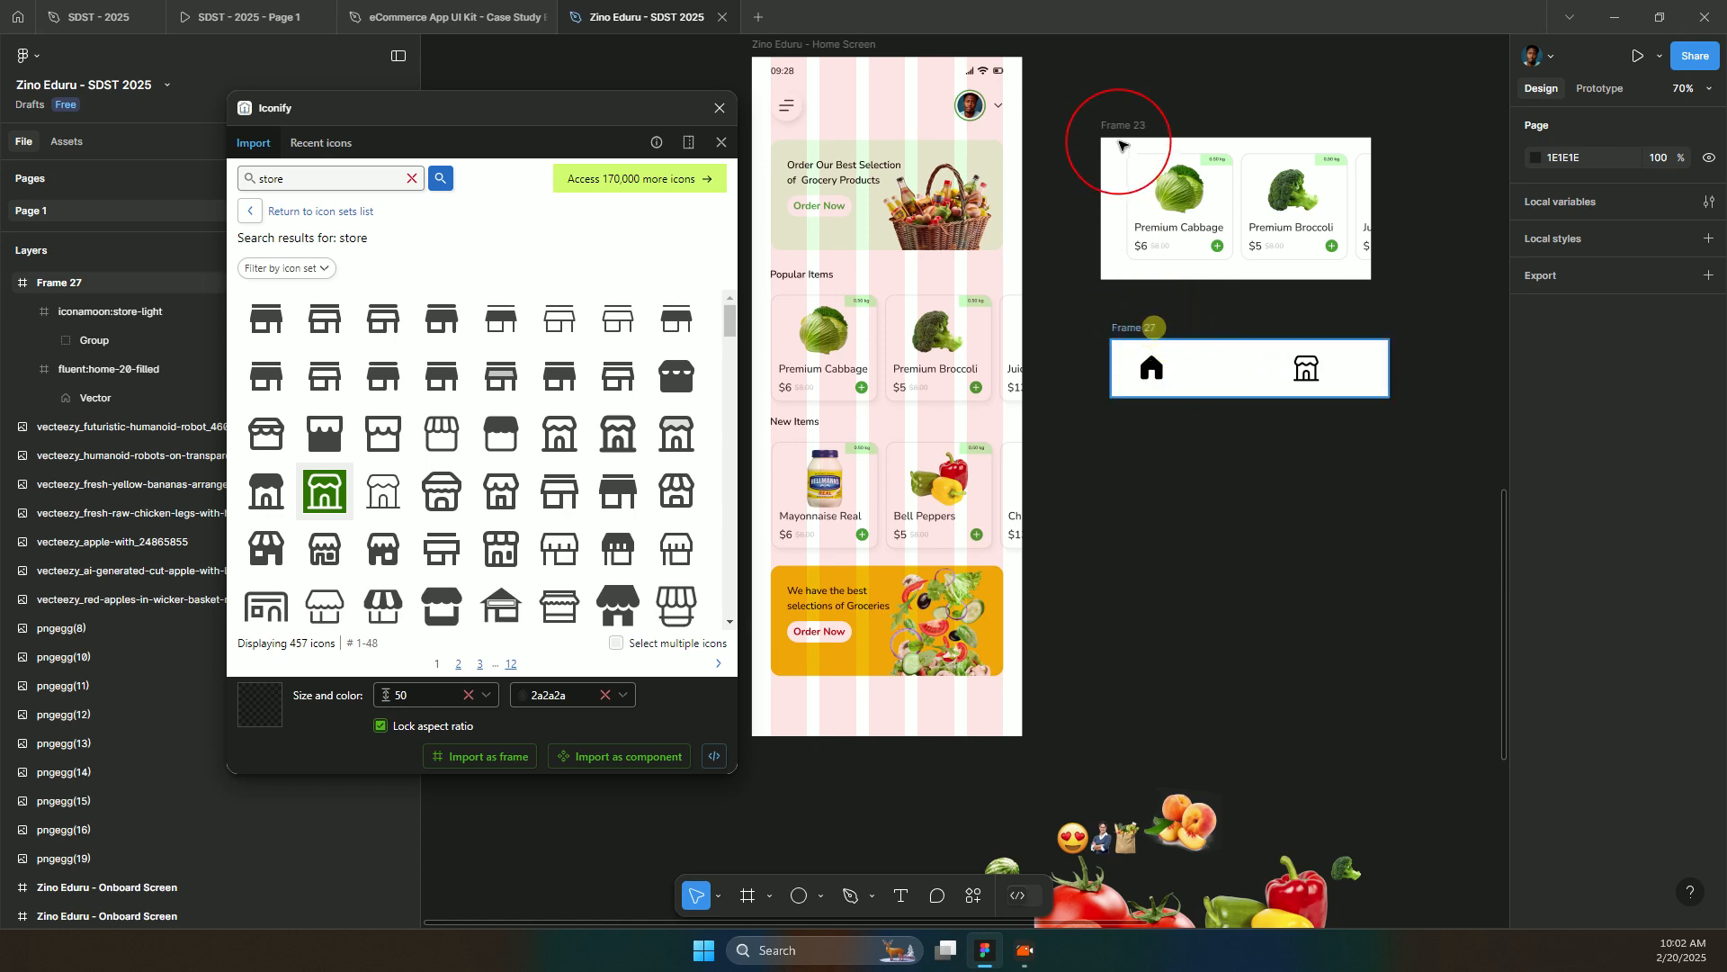
{"action": "left_click", "coordinate": [1136, 332]}
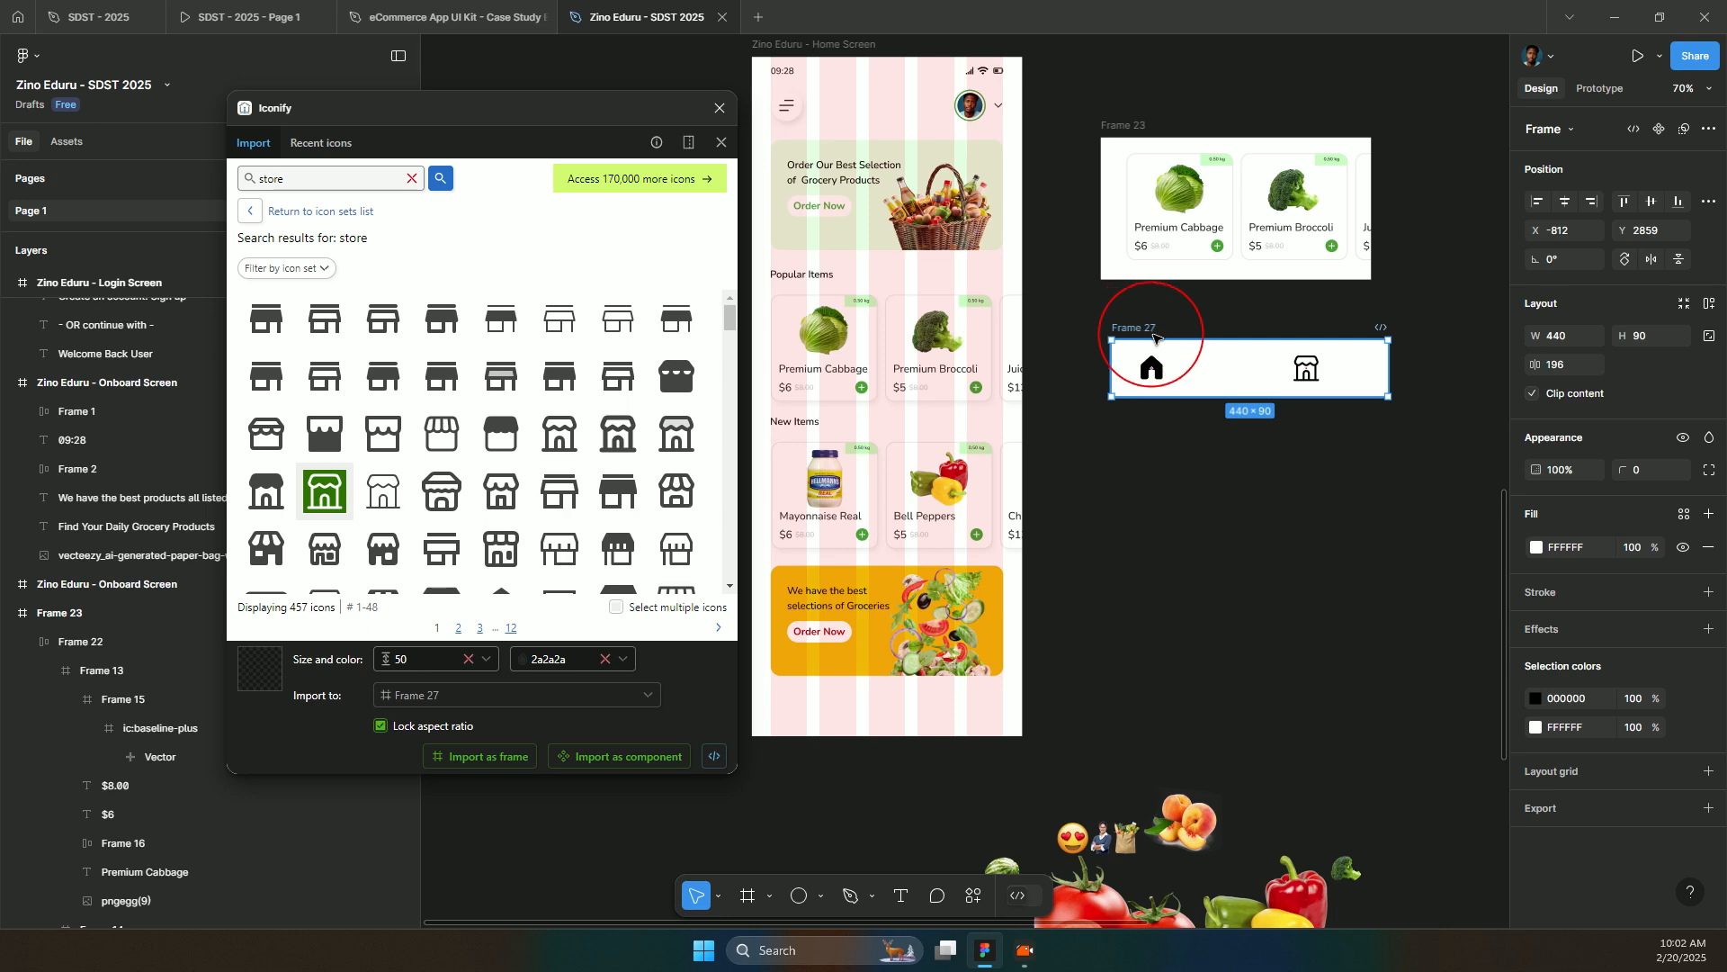
{"action": "left_click", "coordinate": [1210, 369]}
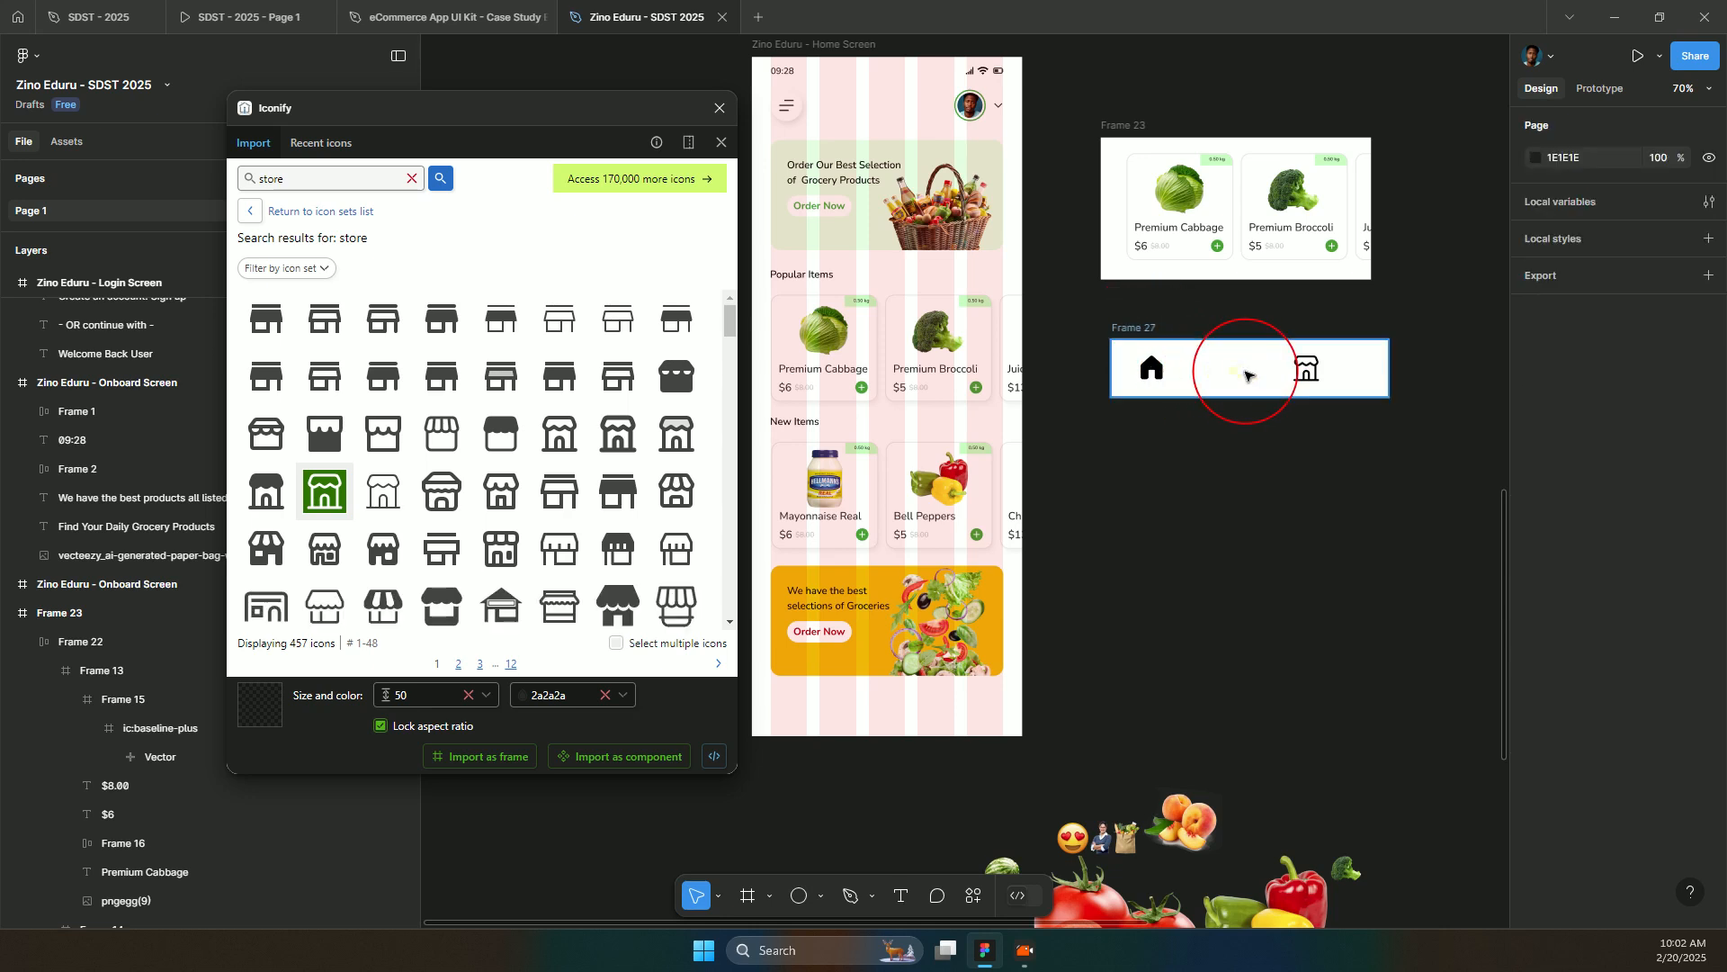
- Draw a new frame about 432 × 82 below Frame 27 and extend its left edge to align with Frame 27, making it 440 wide
{"action": "scroll", "coordinate": [1246, 373], "scroll_direction": "up", "scroll_amount": 5}
{"action": "left_click", "coordinate": [1019, 313]}
{"action": "left_click", "coordinate": [1027, 477]}
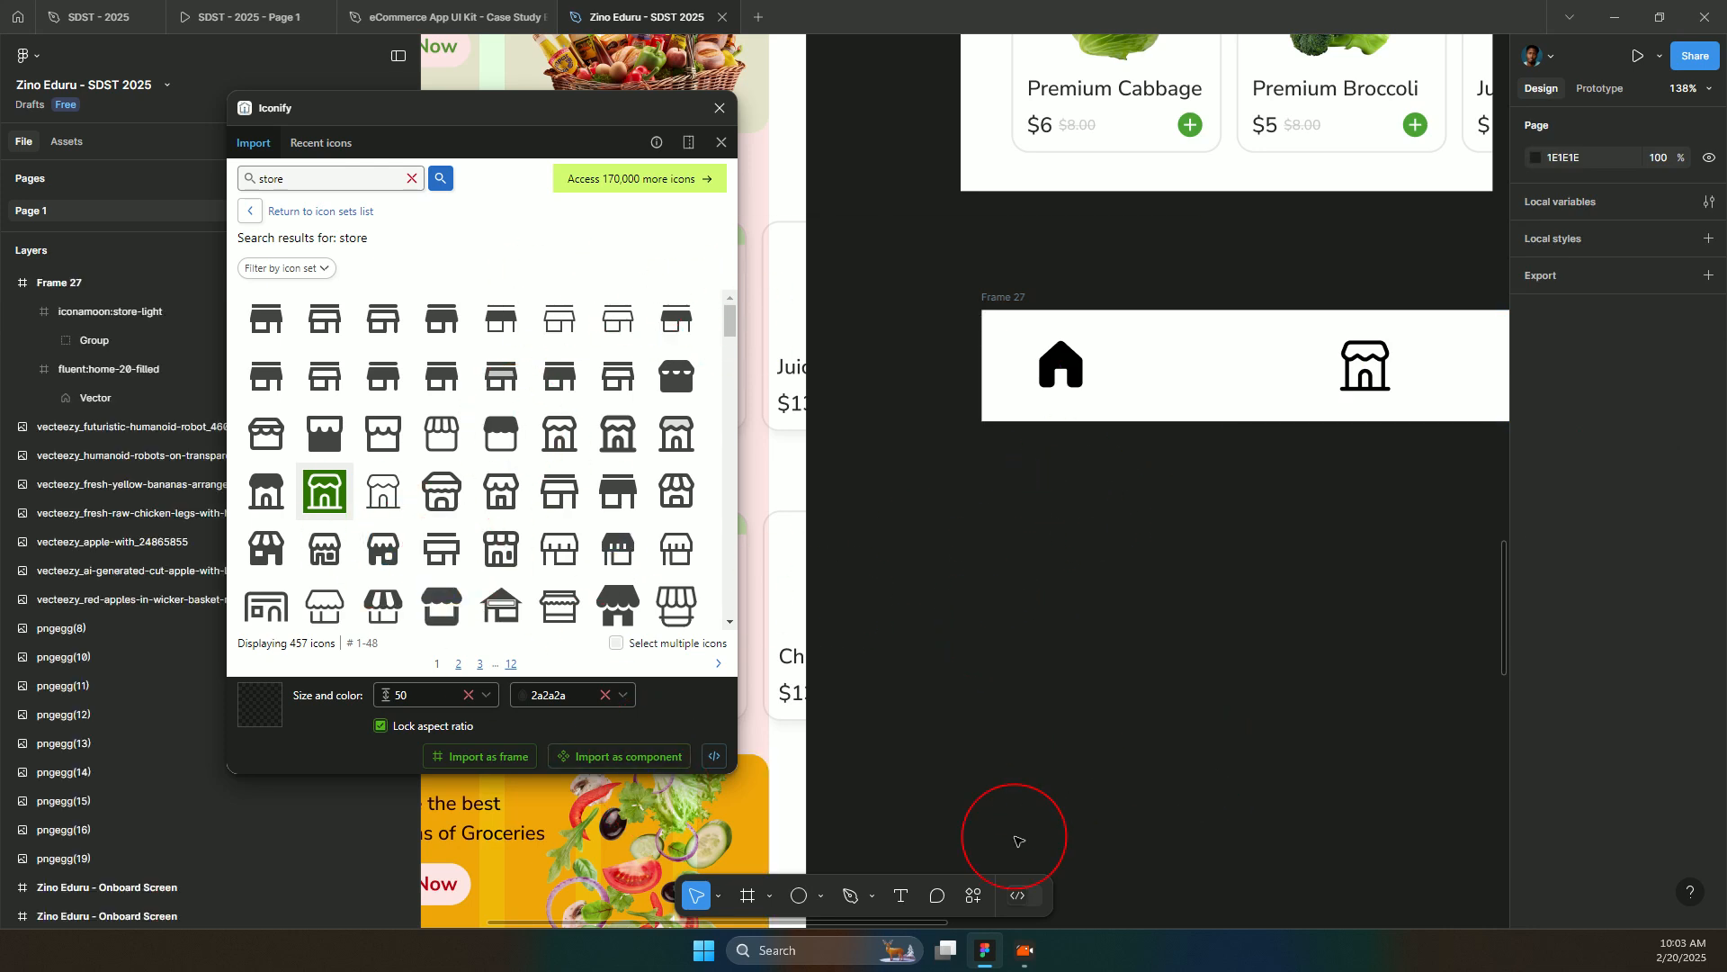
{"action": "left_click", "coordinate": [755, 911]}
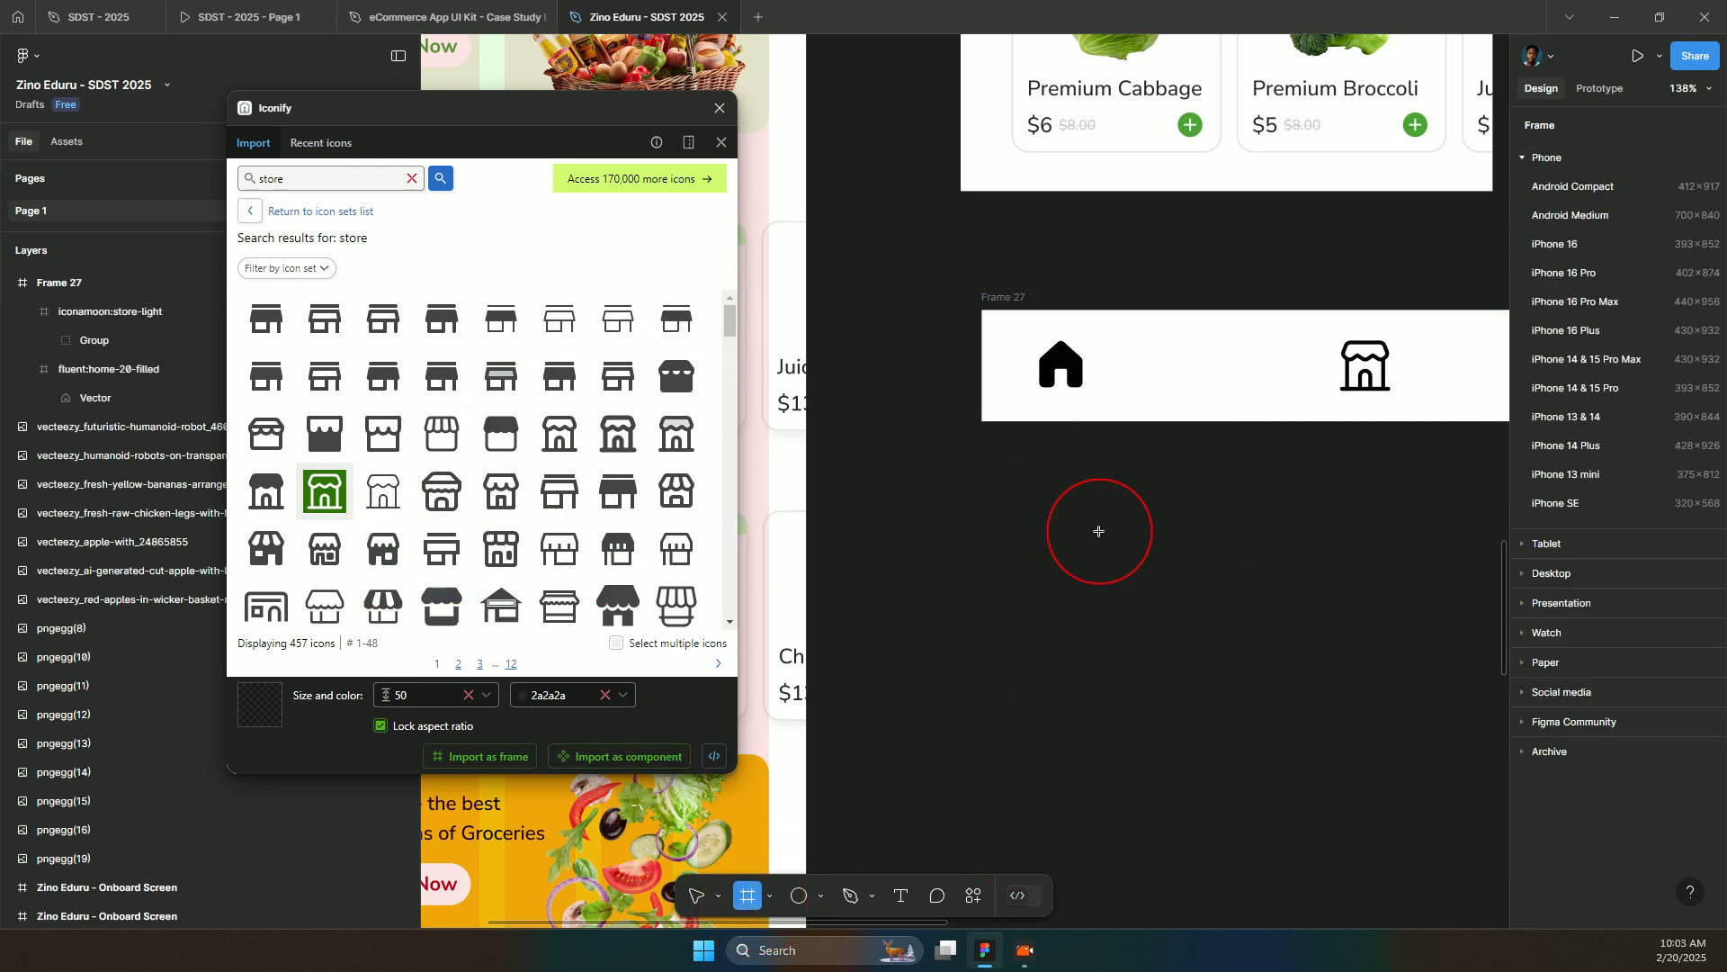
{"action": "mouse_move", "coordinate": [991, 492]}
{"action": "left_mouse_down"}
{"action": "mouse_move", "coordinate": [1620, 609]}
{"action": "mouse_move", "coordinate": [1265, 598]}
{"action": "left_mouse_up"}
{"action": "scroll", "coordinate": [1264, 594], "scroll_direction": "left", "scroll_amount": 2}
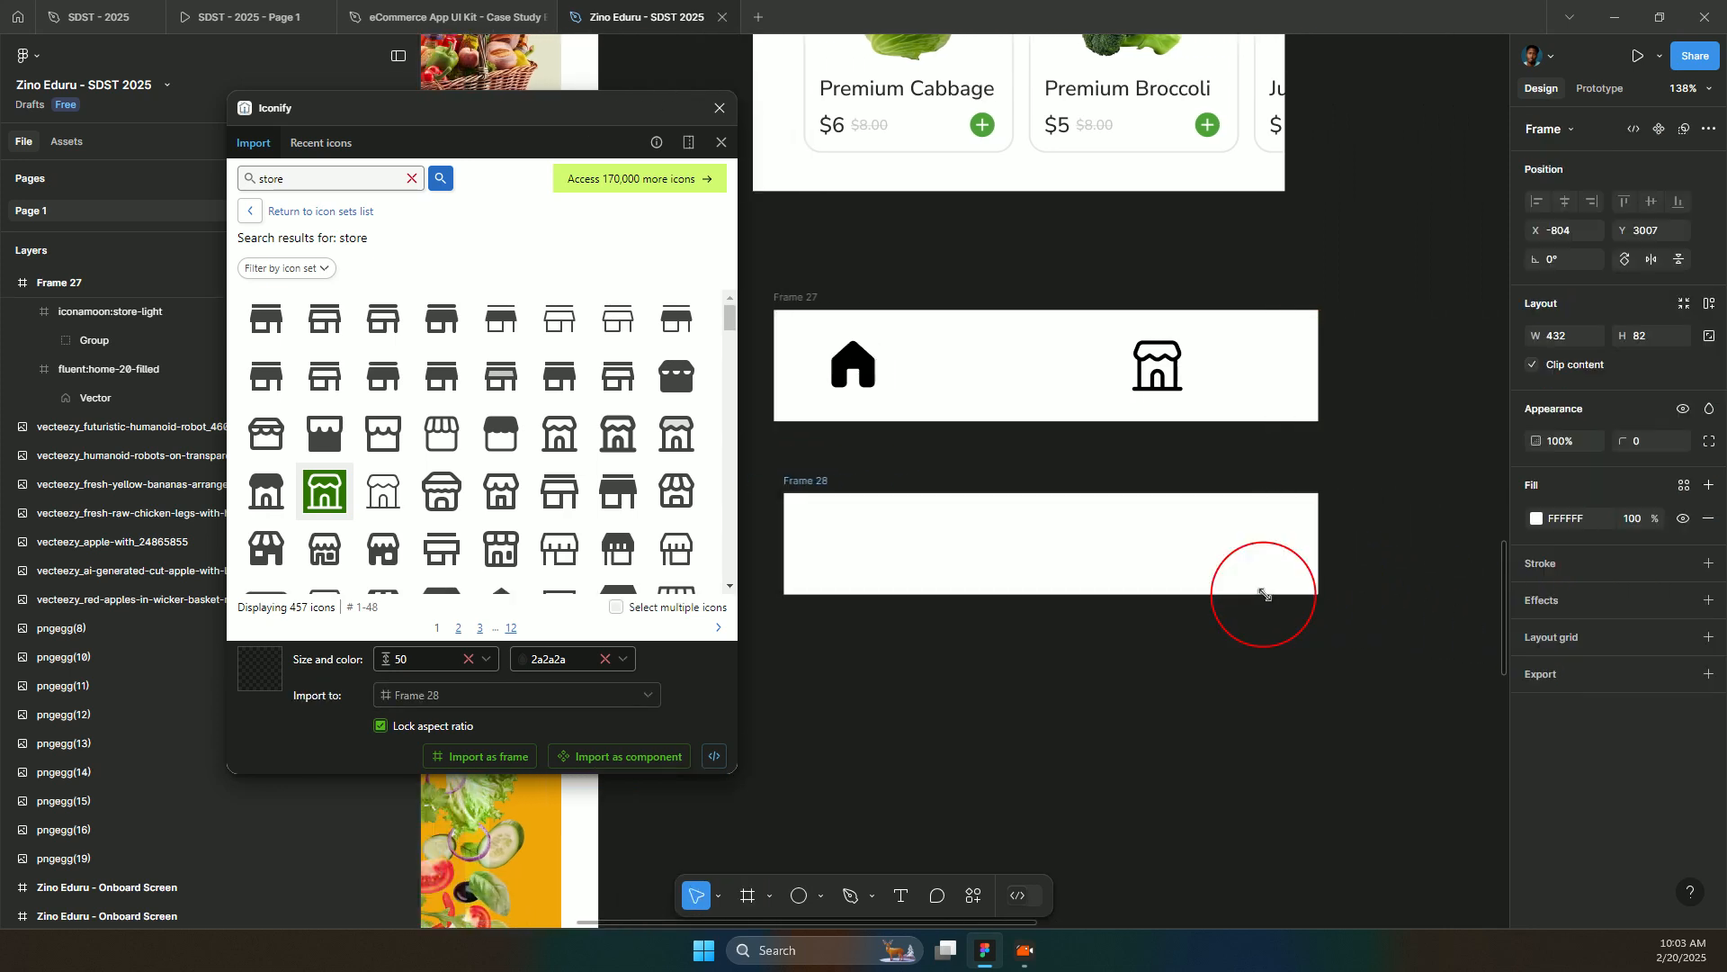
{"action": "scroll", "coordinate": [1264, 594], "scroll_direction": "left", "scroll_amount": 5}
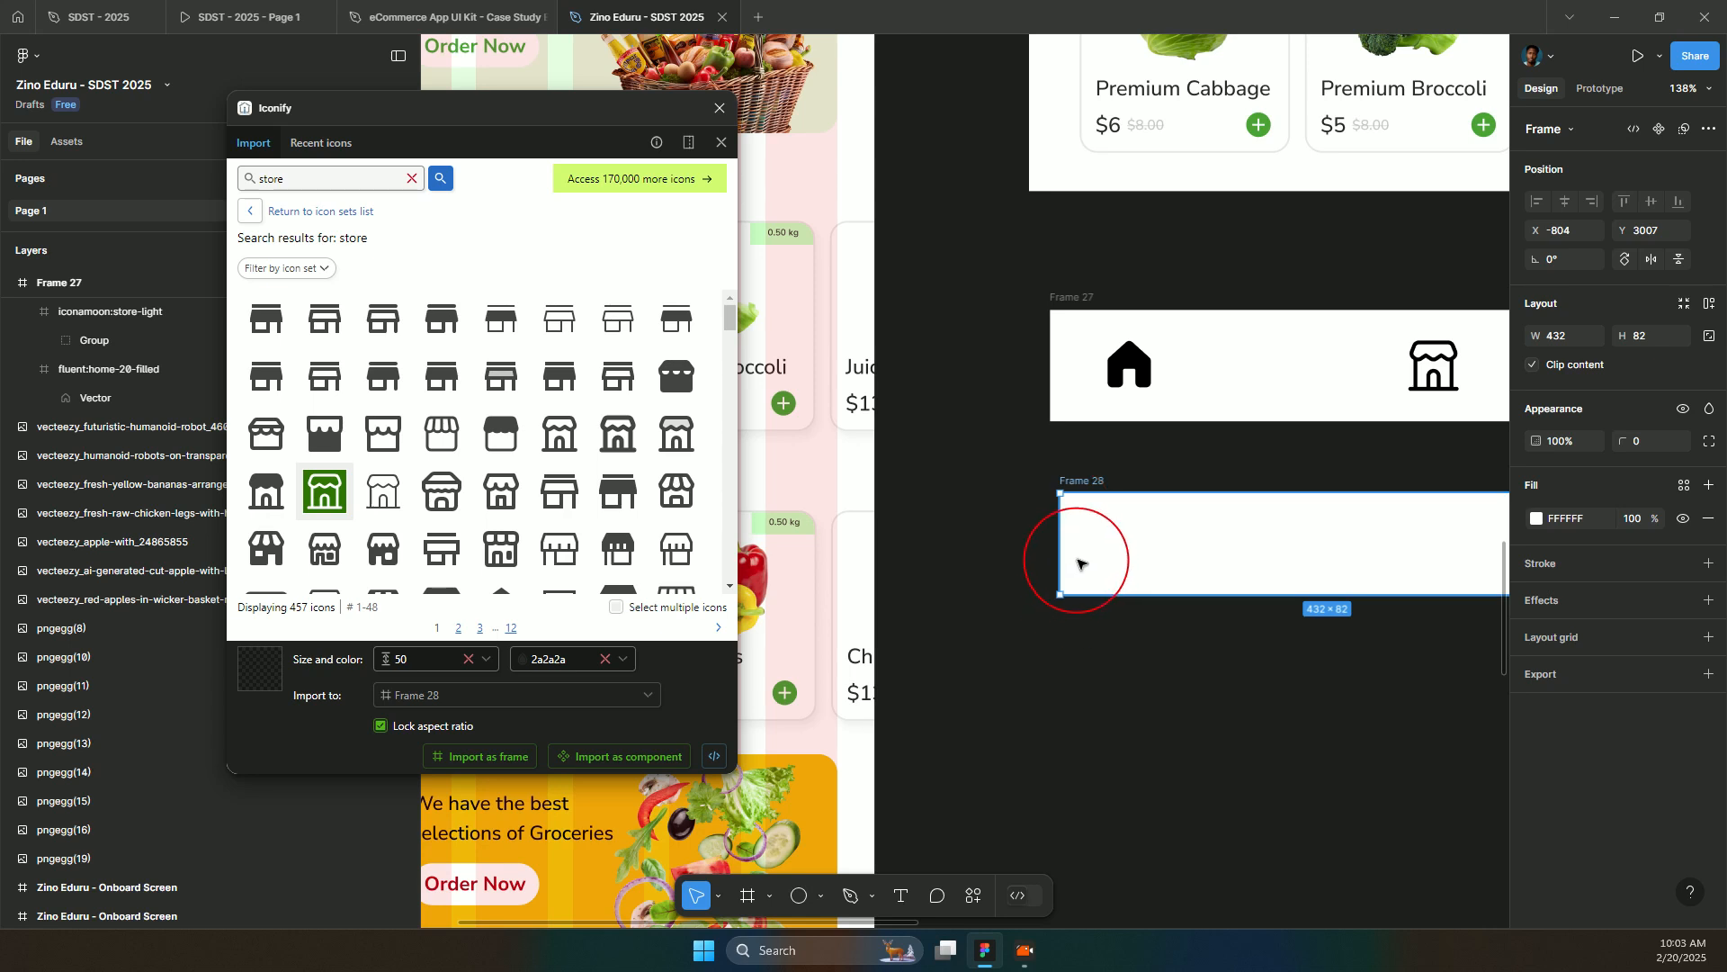
{"action": "left_click_drag", "start_coordinate": [1066, 554], "coordinate": [1051, 553]}
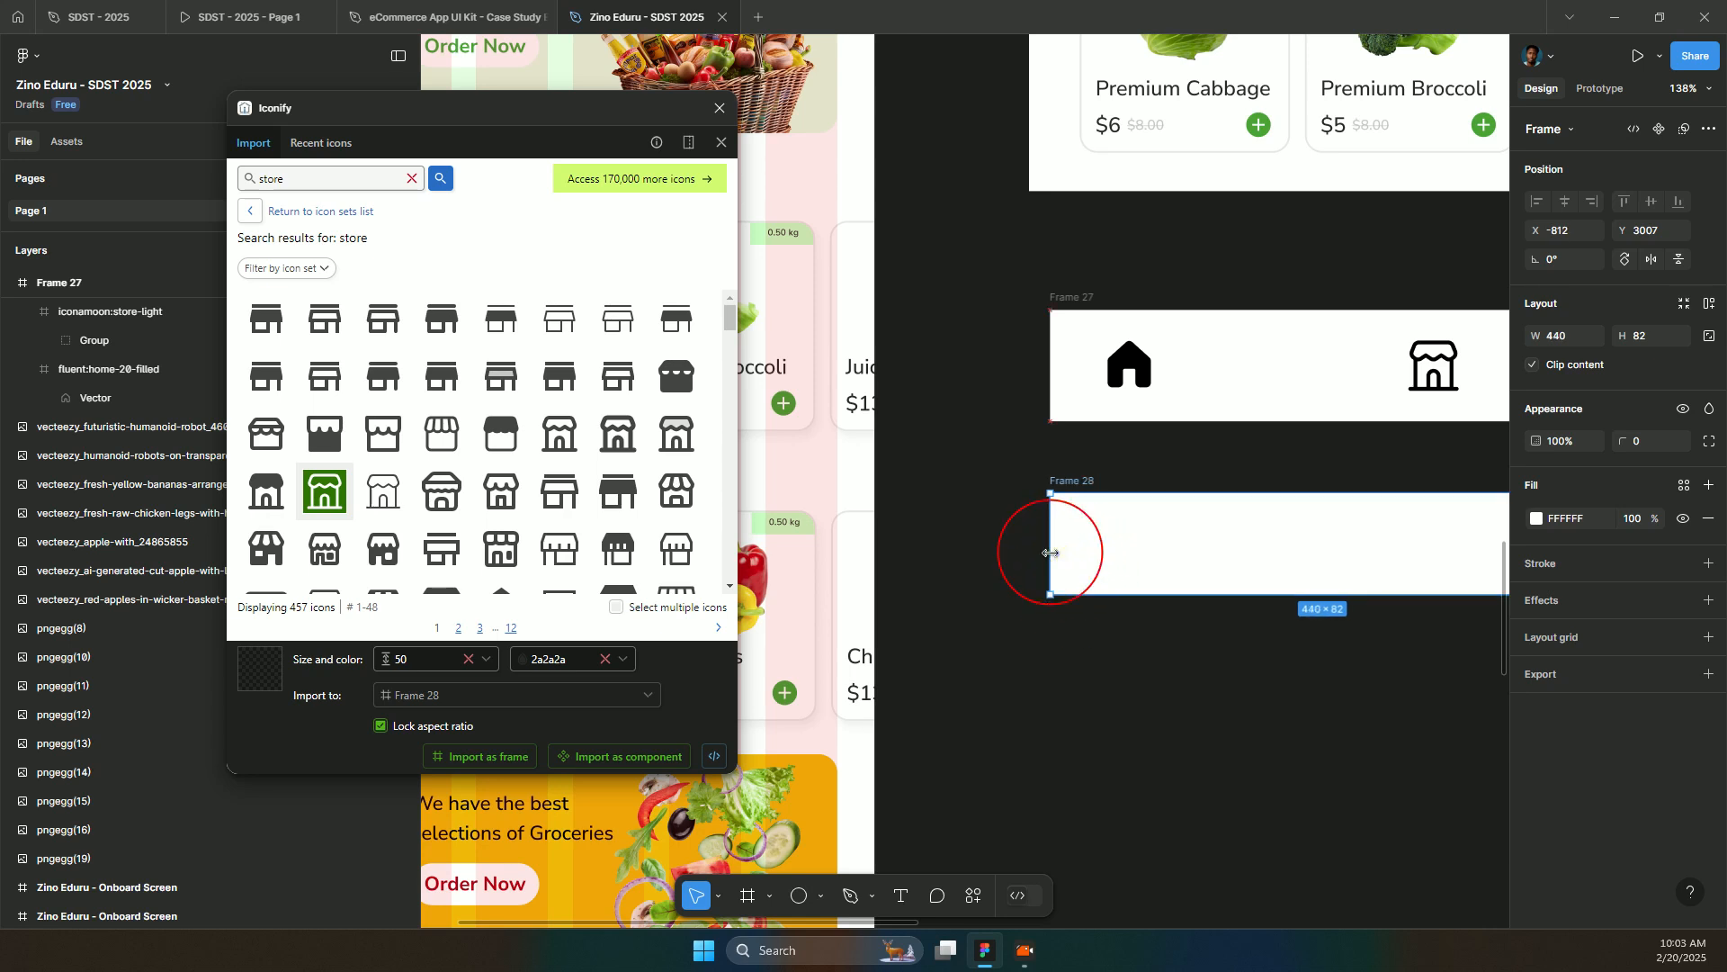
- Search the icon library for "home" and look through the house icons
{"action": "left_click", "coordinate": [1137, 357]}
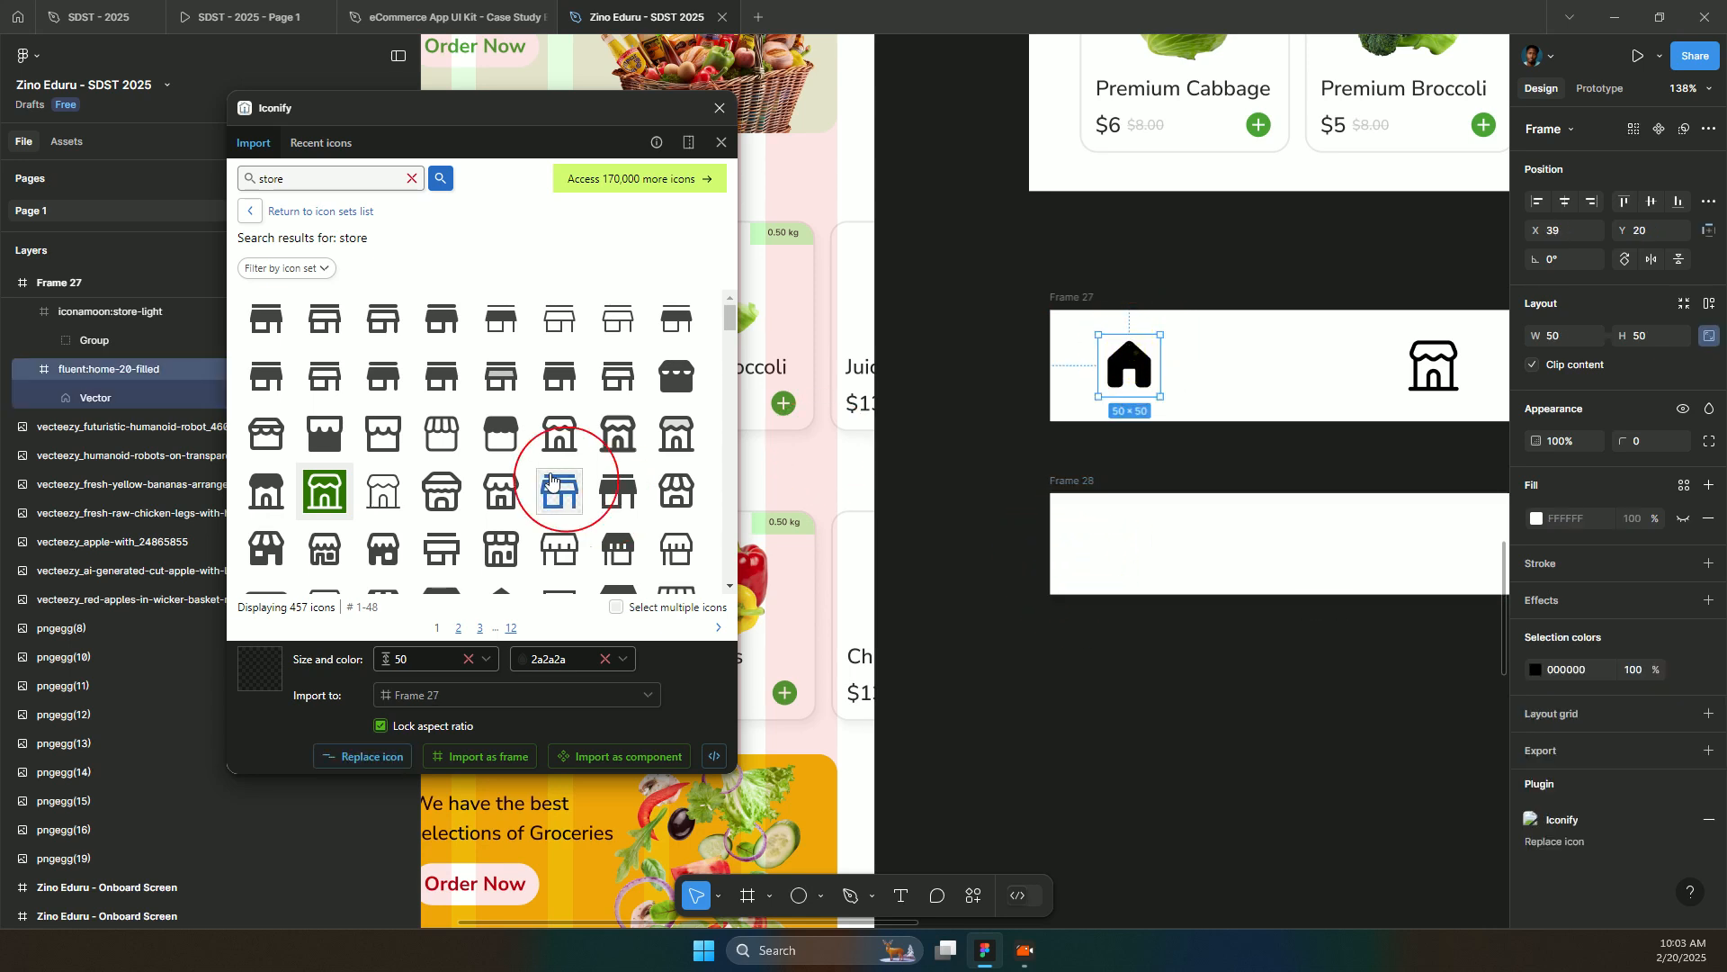
{"action": "double_click", "coordinate": [279, 173]}
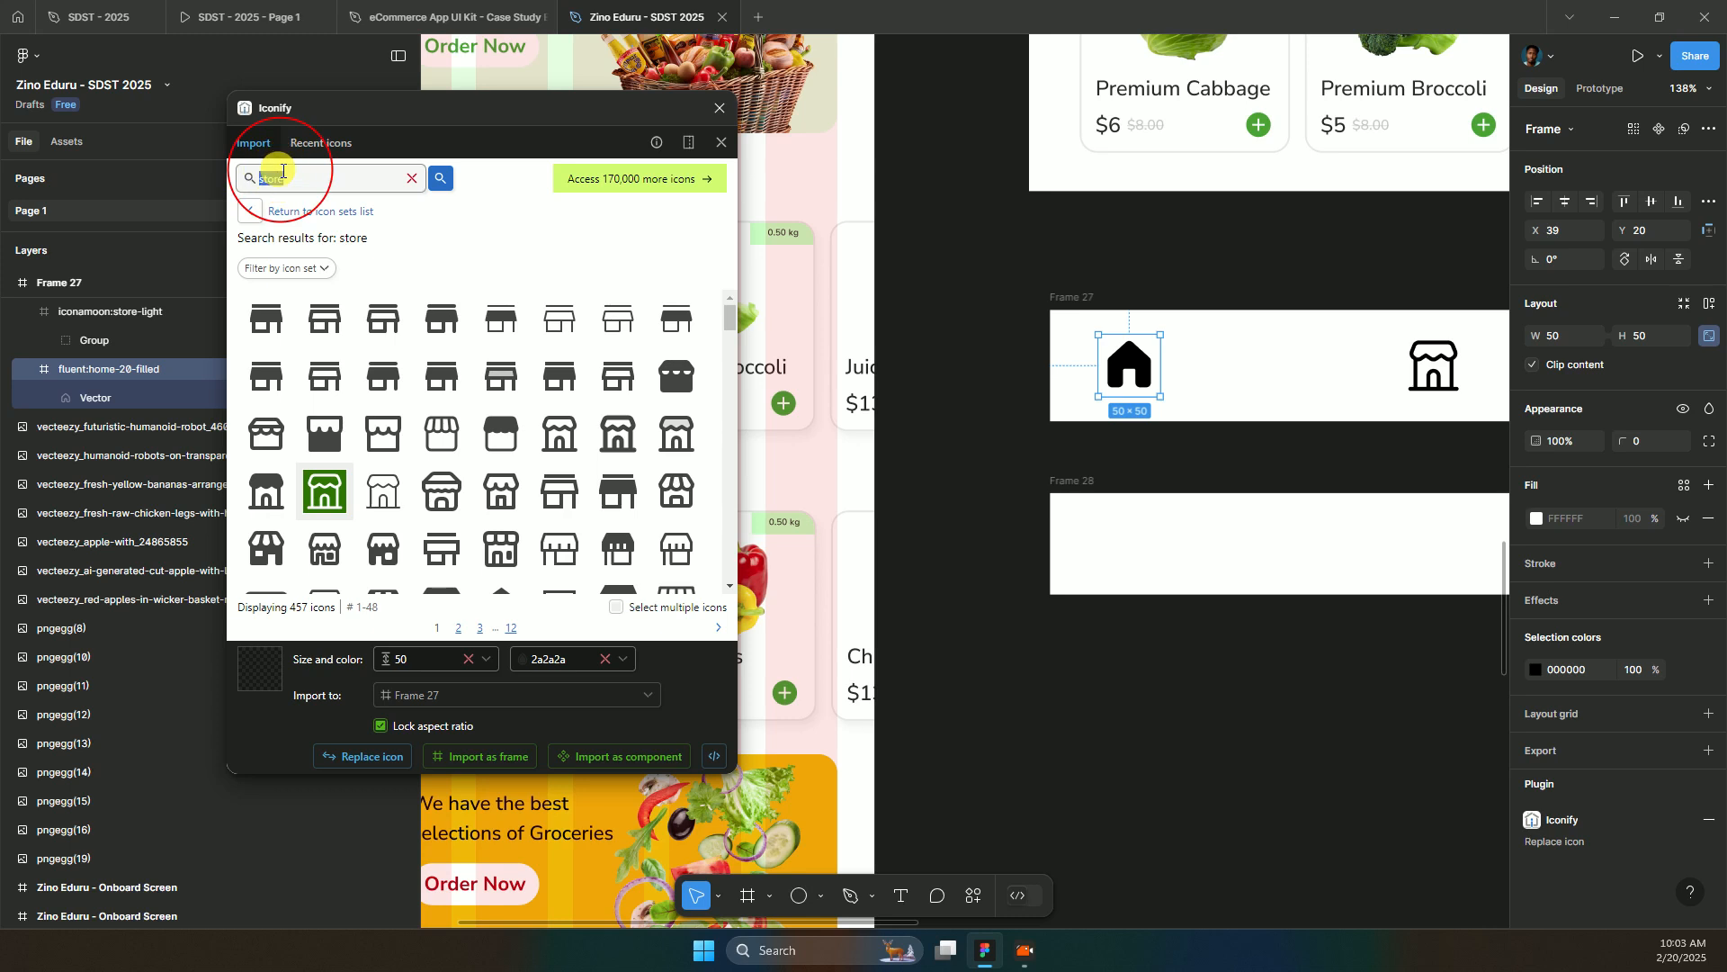
{"action": "type", "text": "home"}
{"action": "key", "text": "Return"}
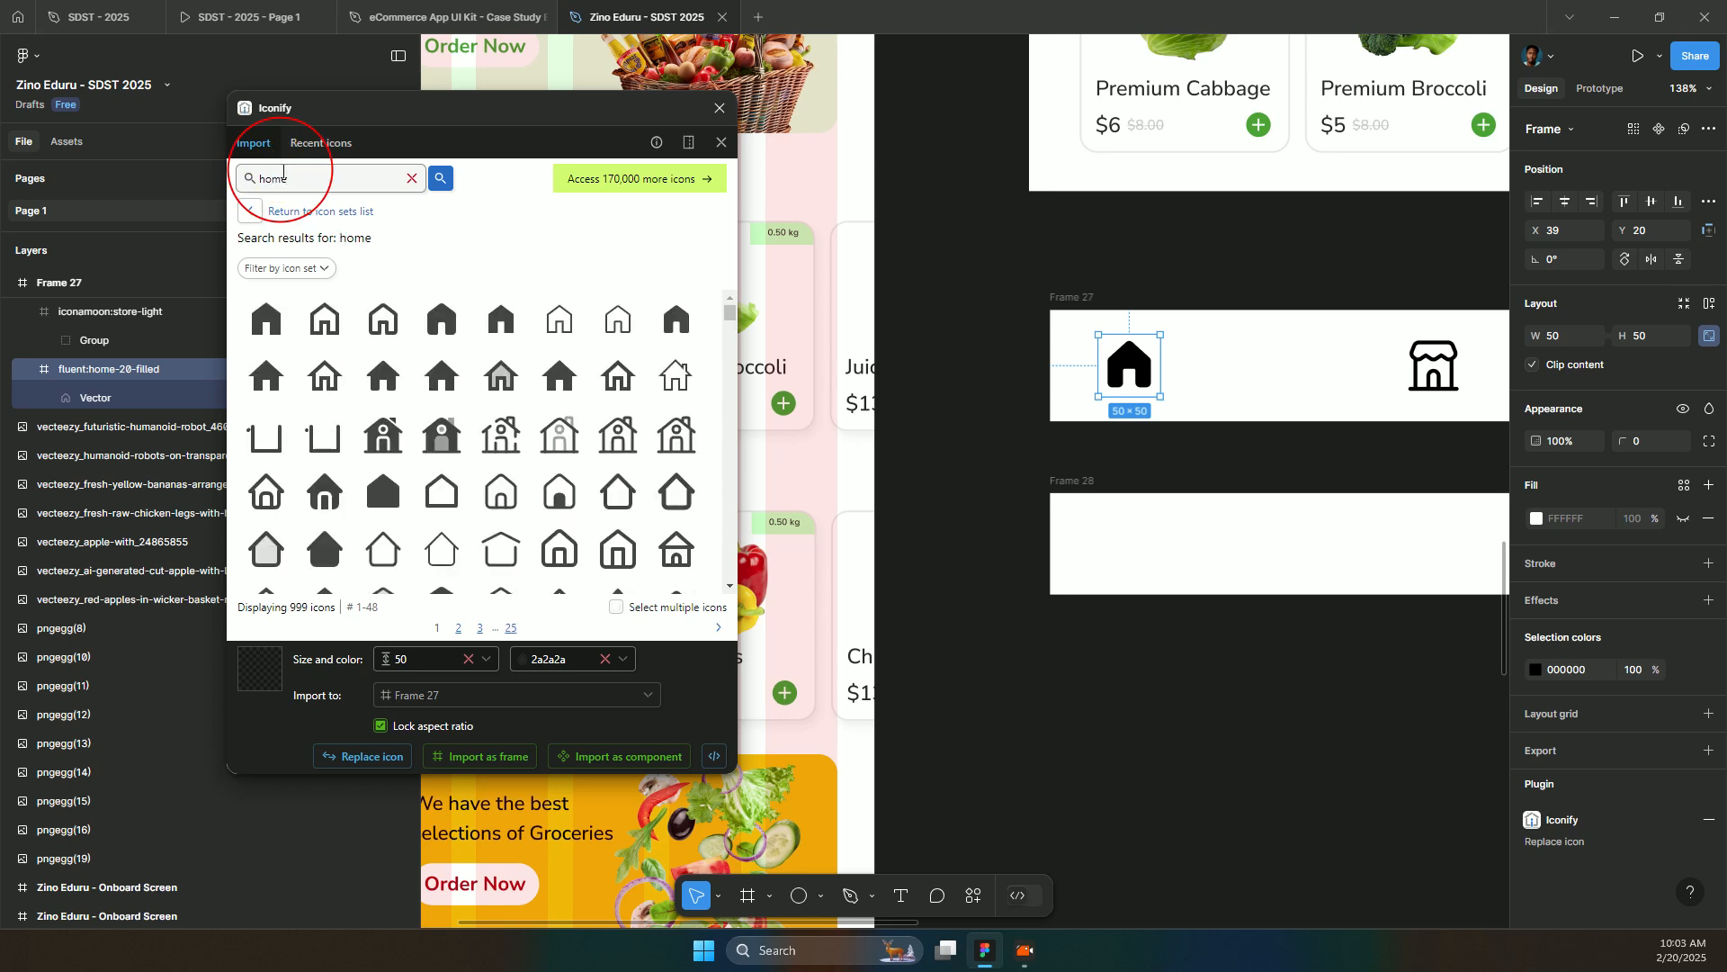
{"action": "scroll", "coordinate": [449, 526], "scroll_direction": "down", "scroll_amount": 2}
{"action": "scroll", "coordinate": [449, 526], "scroll_direction": "down", "scroll_amount": 2}
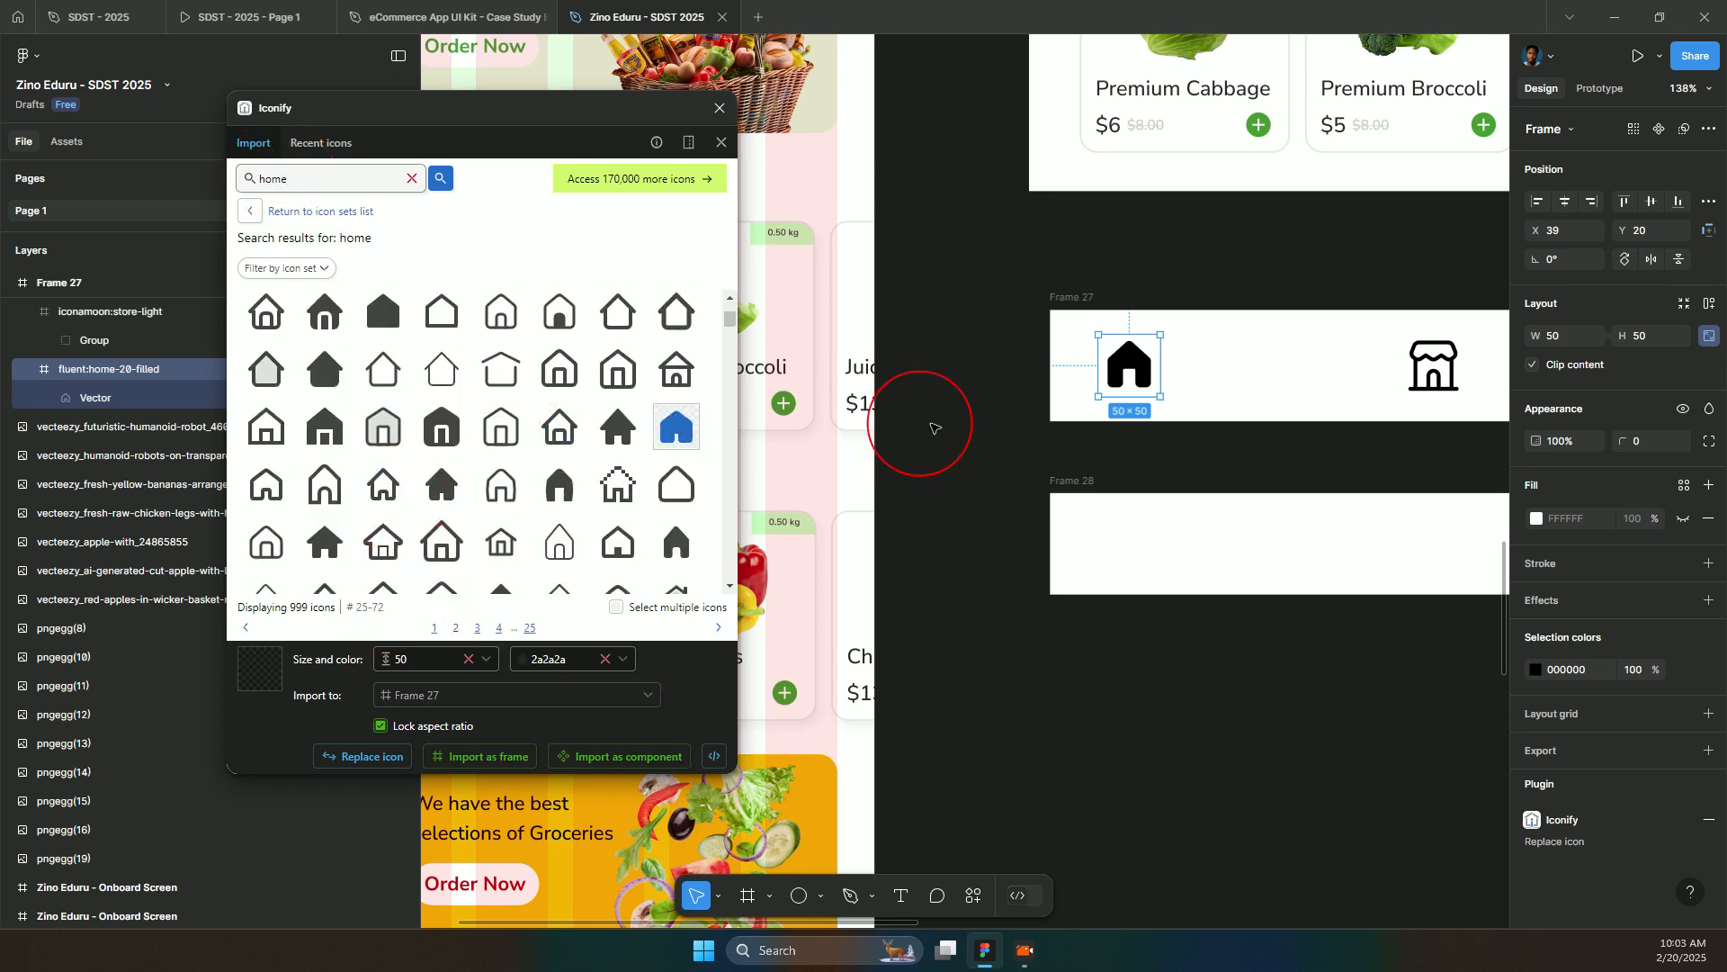
- Import the flowbite:home-solid icon into Frame 28 as a 50 × 50 frame and move it to about X 33, Y 16
{"action": "left_click", "coordinate": [1073, 481]}
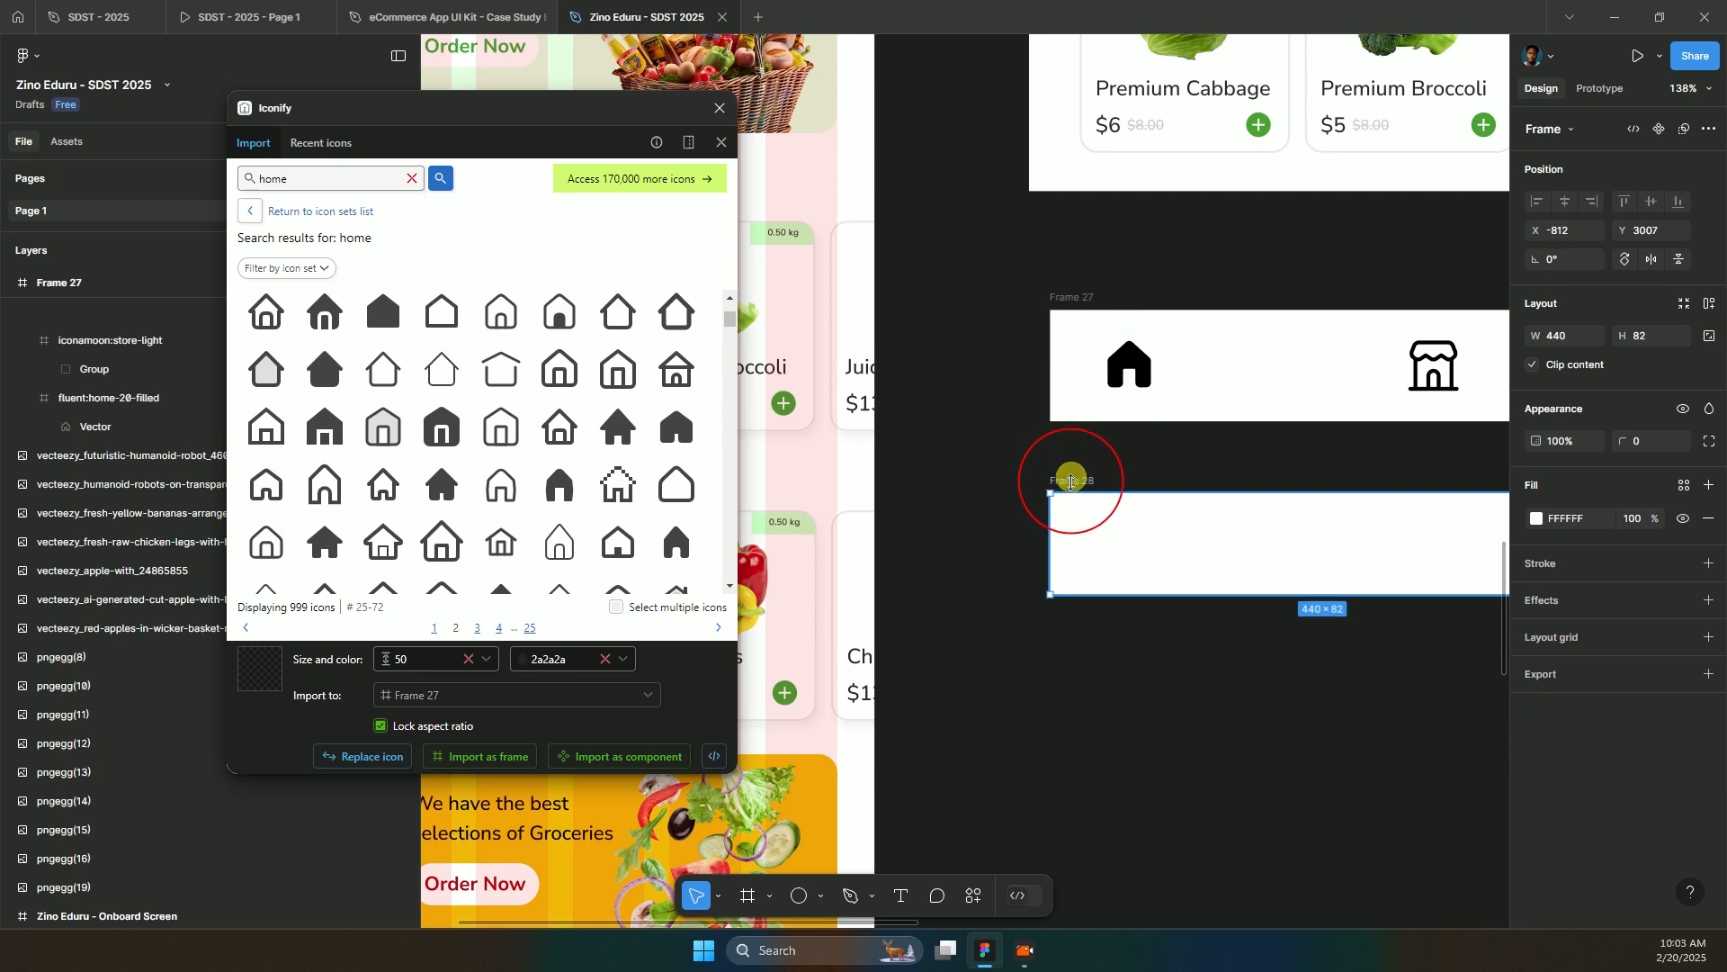
{"action": "scroll", "coordinate": [1073, 481], "scroll_direction": "down", "scroll_amount": 1}
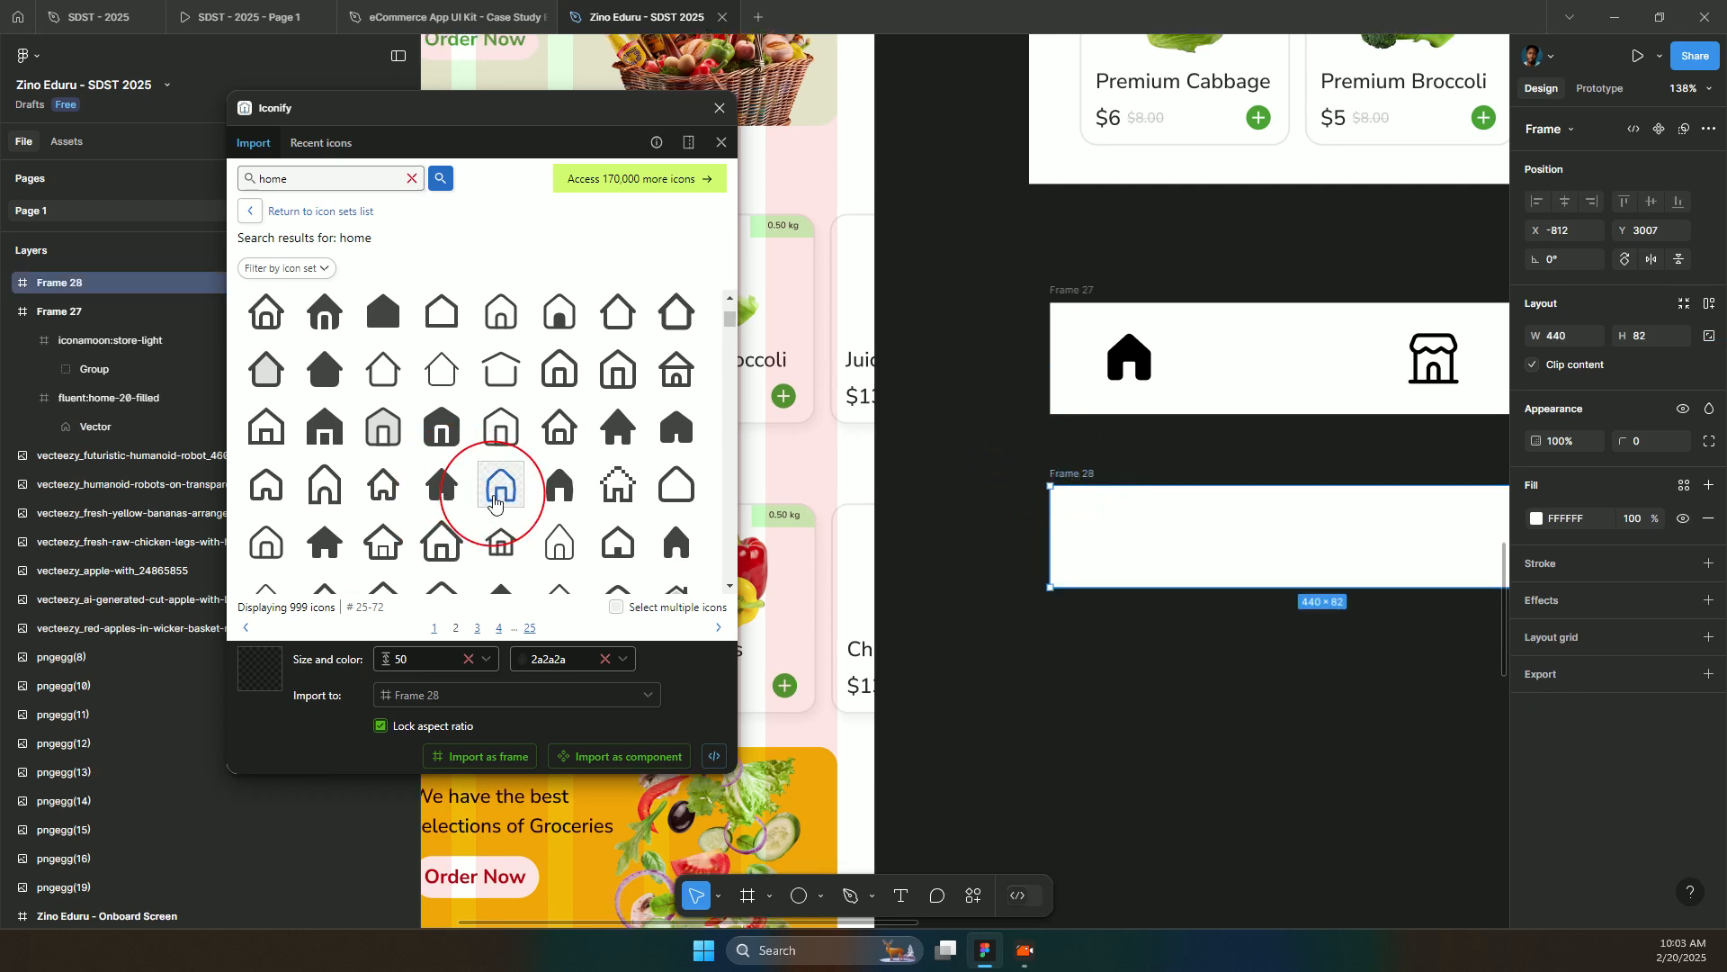
{"action": "scroll", "coordinate": [499, 495], "scroll_direction": "down", "scroll_amount": 1}
{"action": "left_click", "coordinate": [442, 402]}
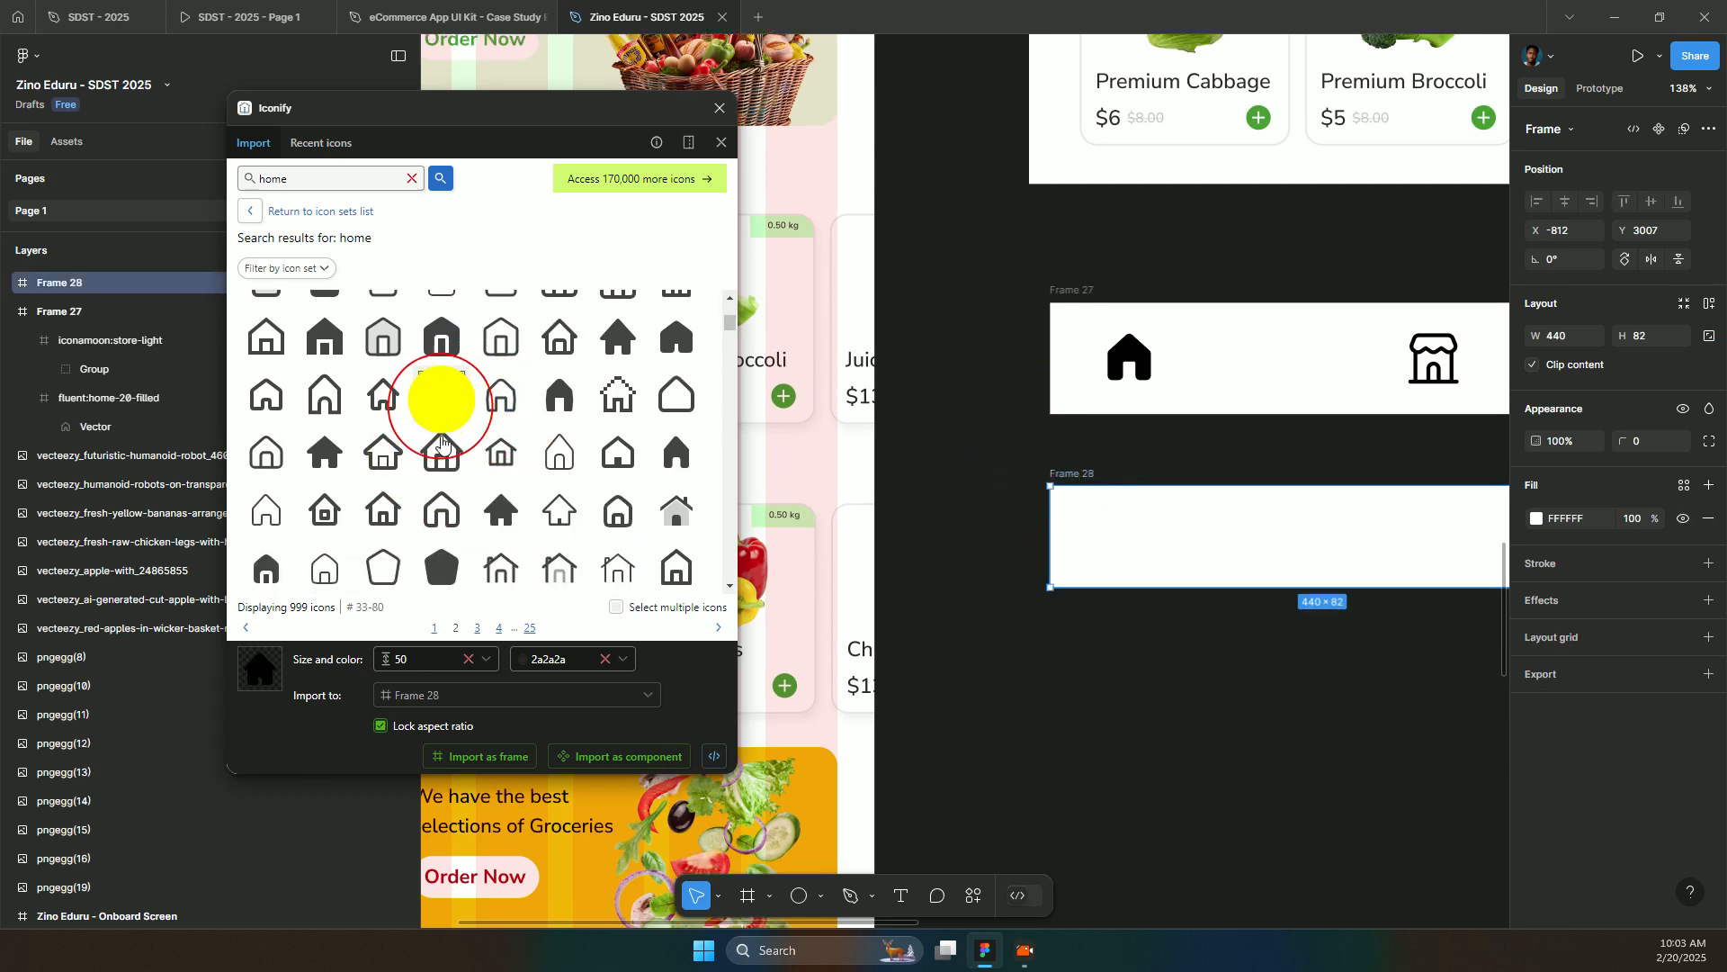
{"action": "left_click", "coordinate": [483, 767]}
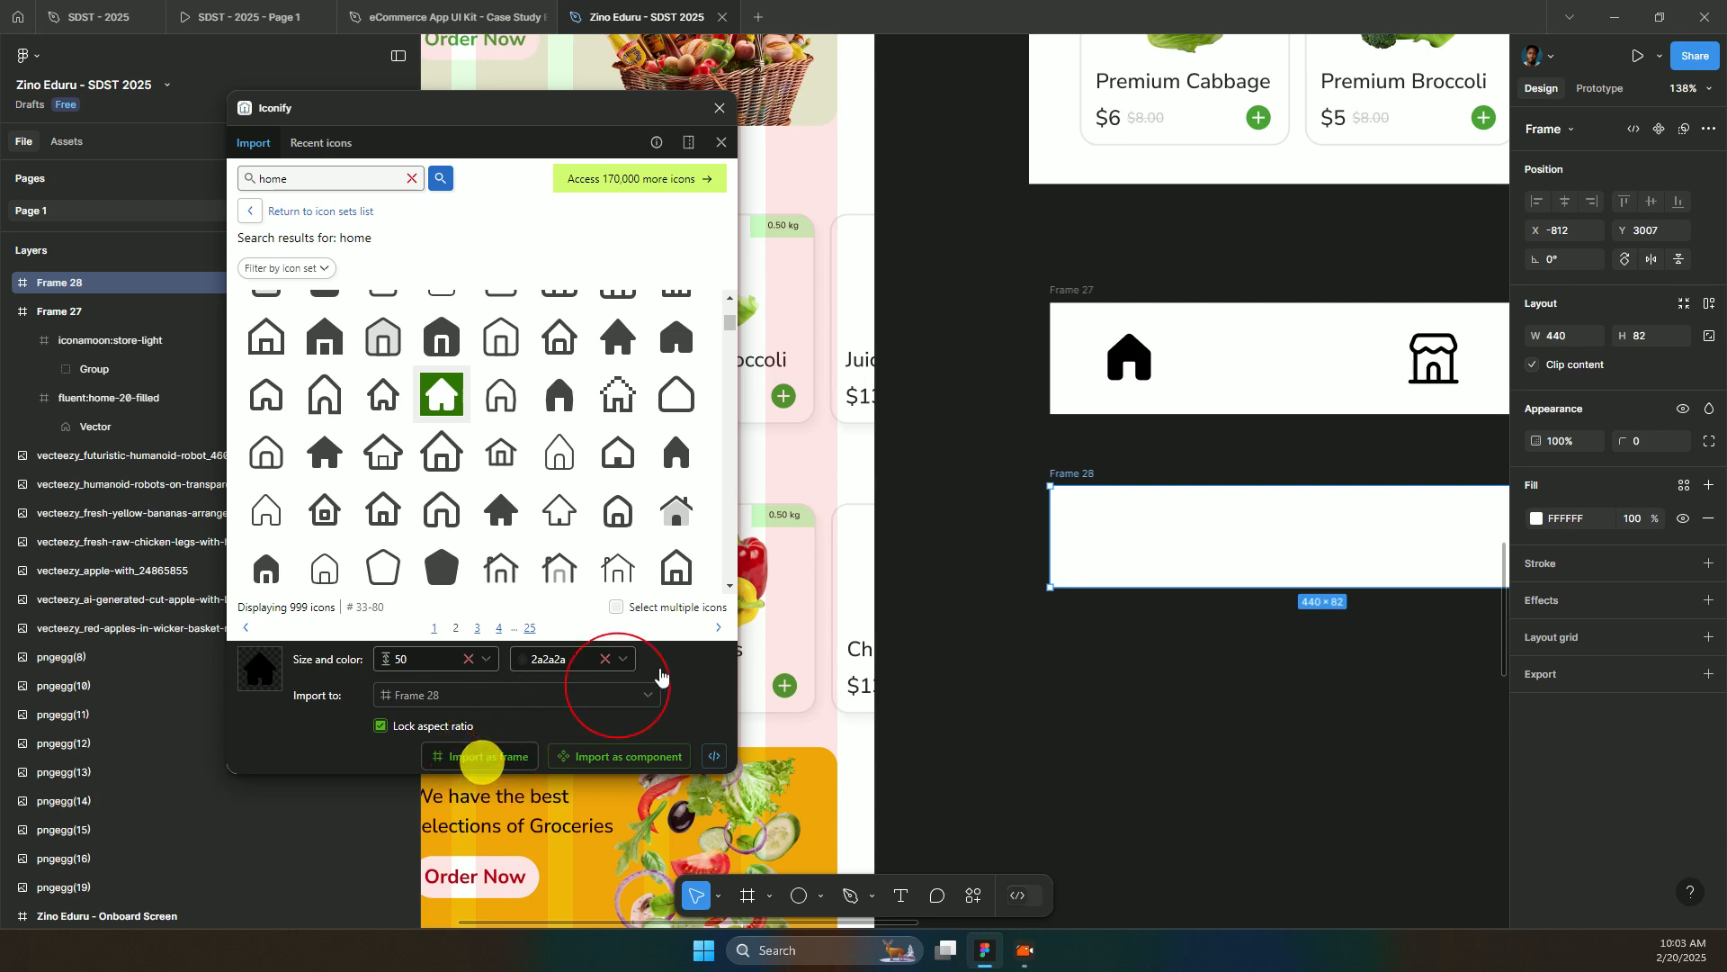
{"action": "left_click_drag", "start_coordinate": [1323, 525], "coordinate": [1118, 500]}
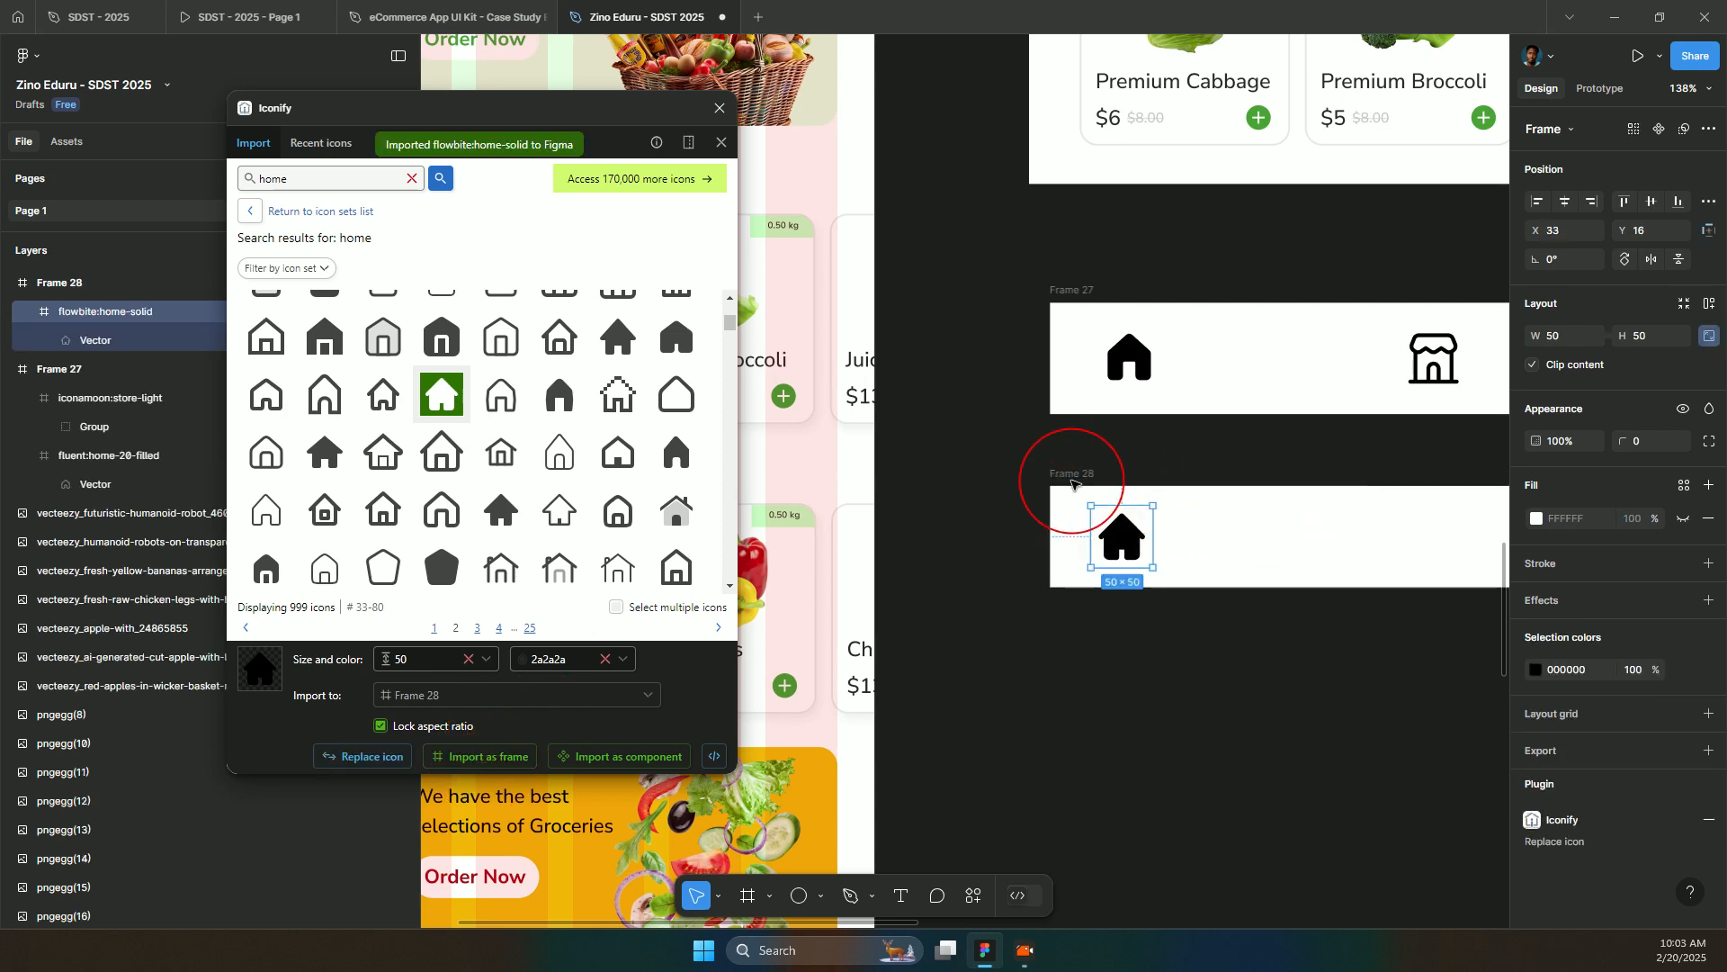
- Find the iconamoon:store-light icon with the search "store", import it into Frame 28 at 50 × 50, and place it at about X 110, Y 16
{"action": "left_click", "coordinate": [1069, 476]}
{"action": "double_click", "coordinate": [305, 177]}
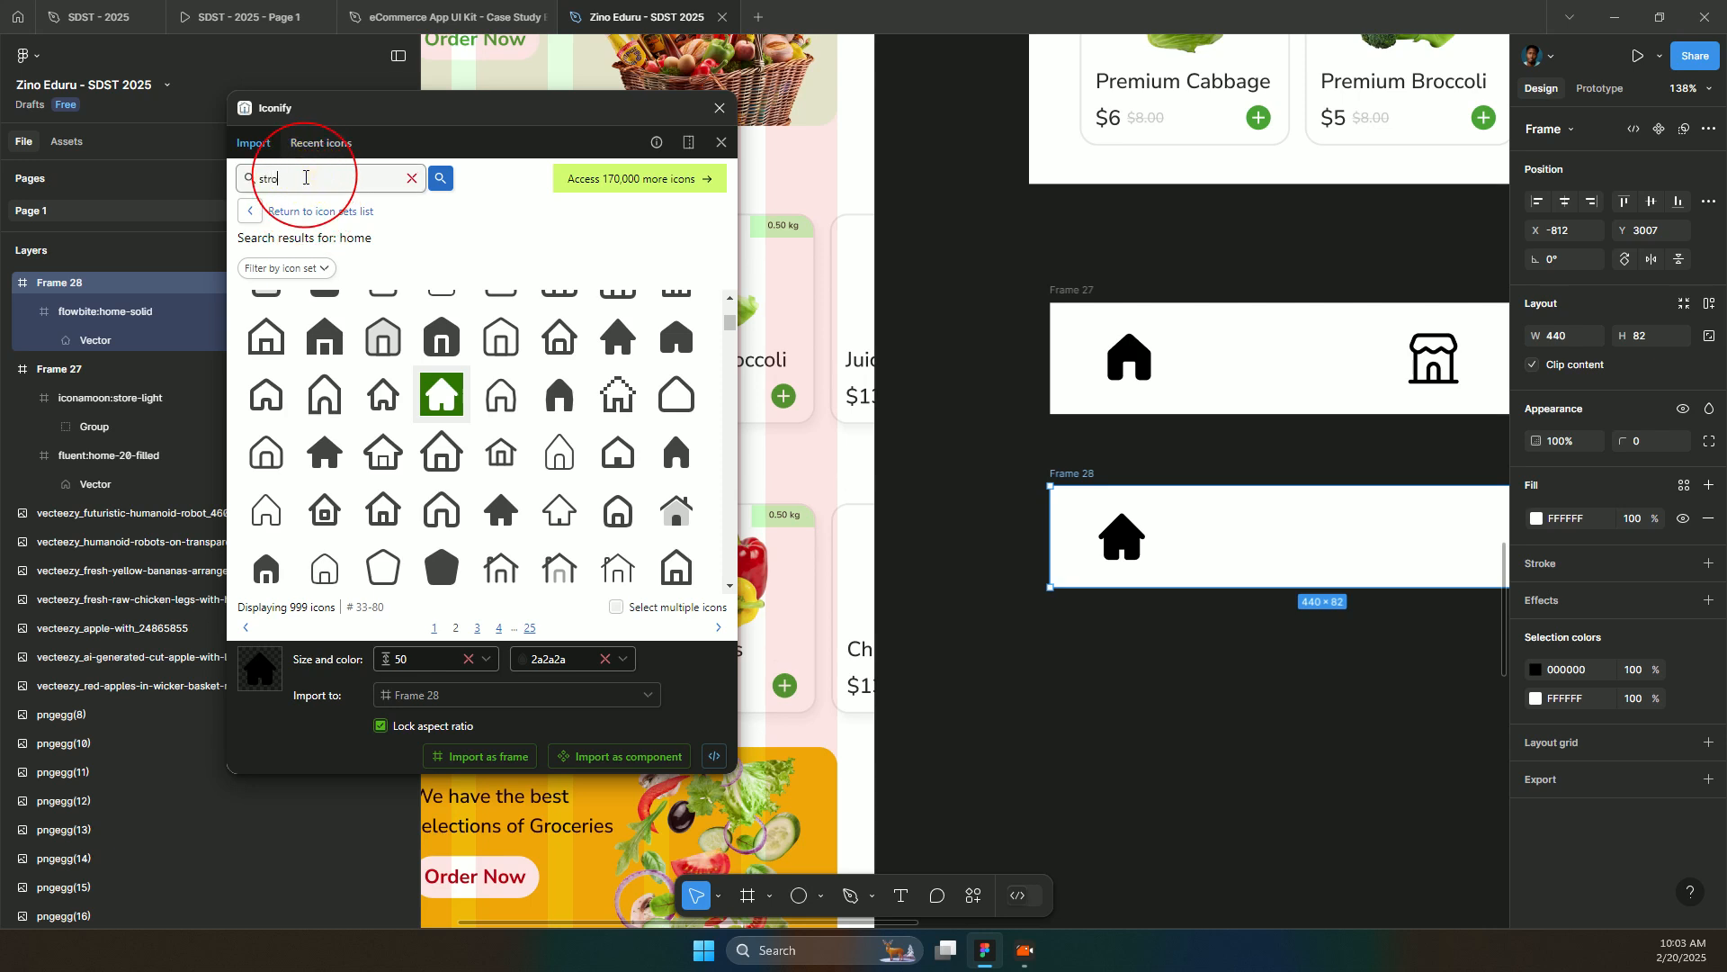
{"action": "type", "text": "store"}
{"action": "key", "text": "Return"}
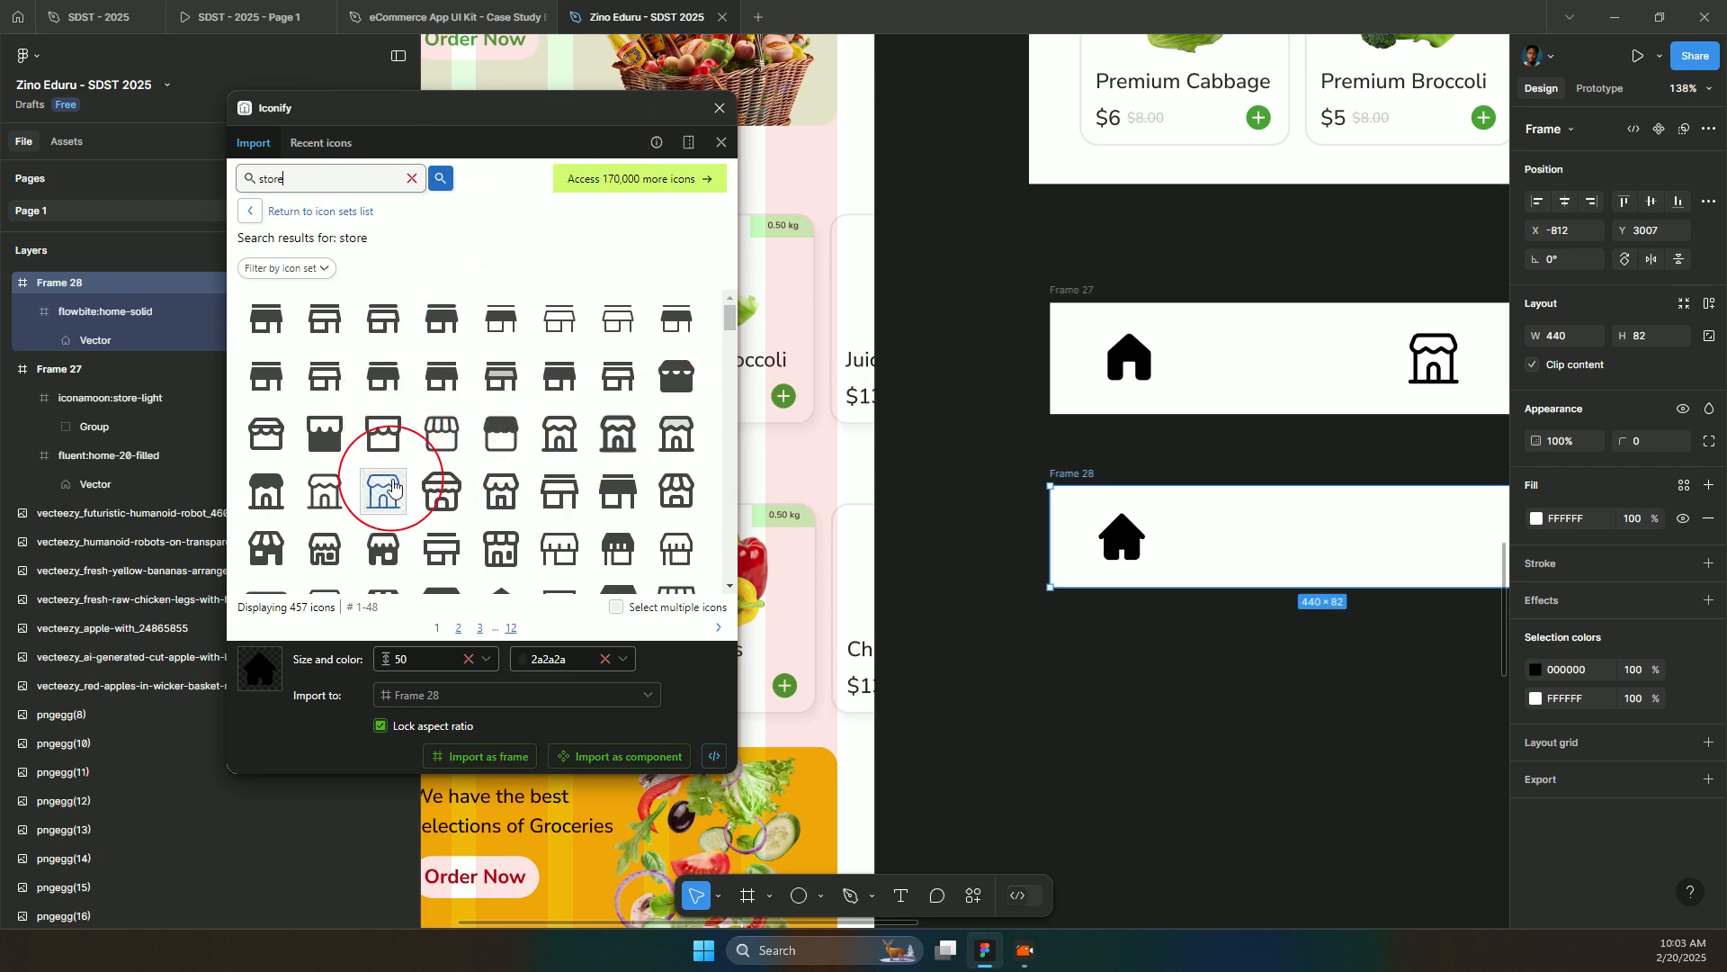
{"action": "left_click", "coordinate": [325, 491]}
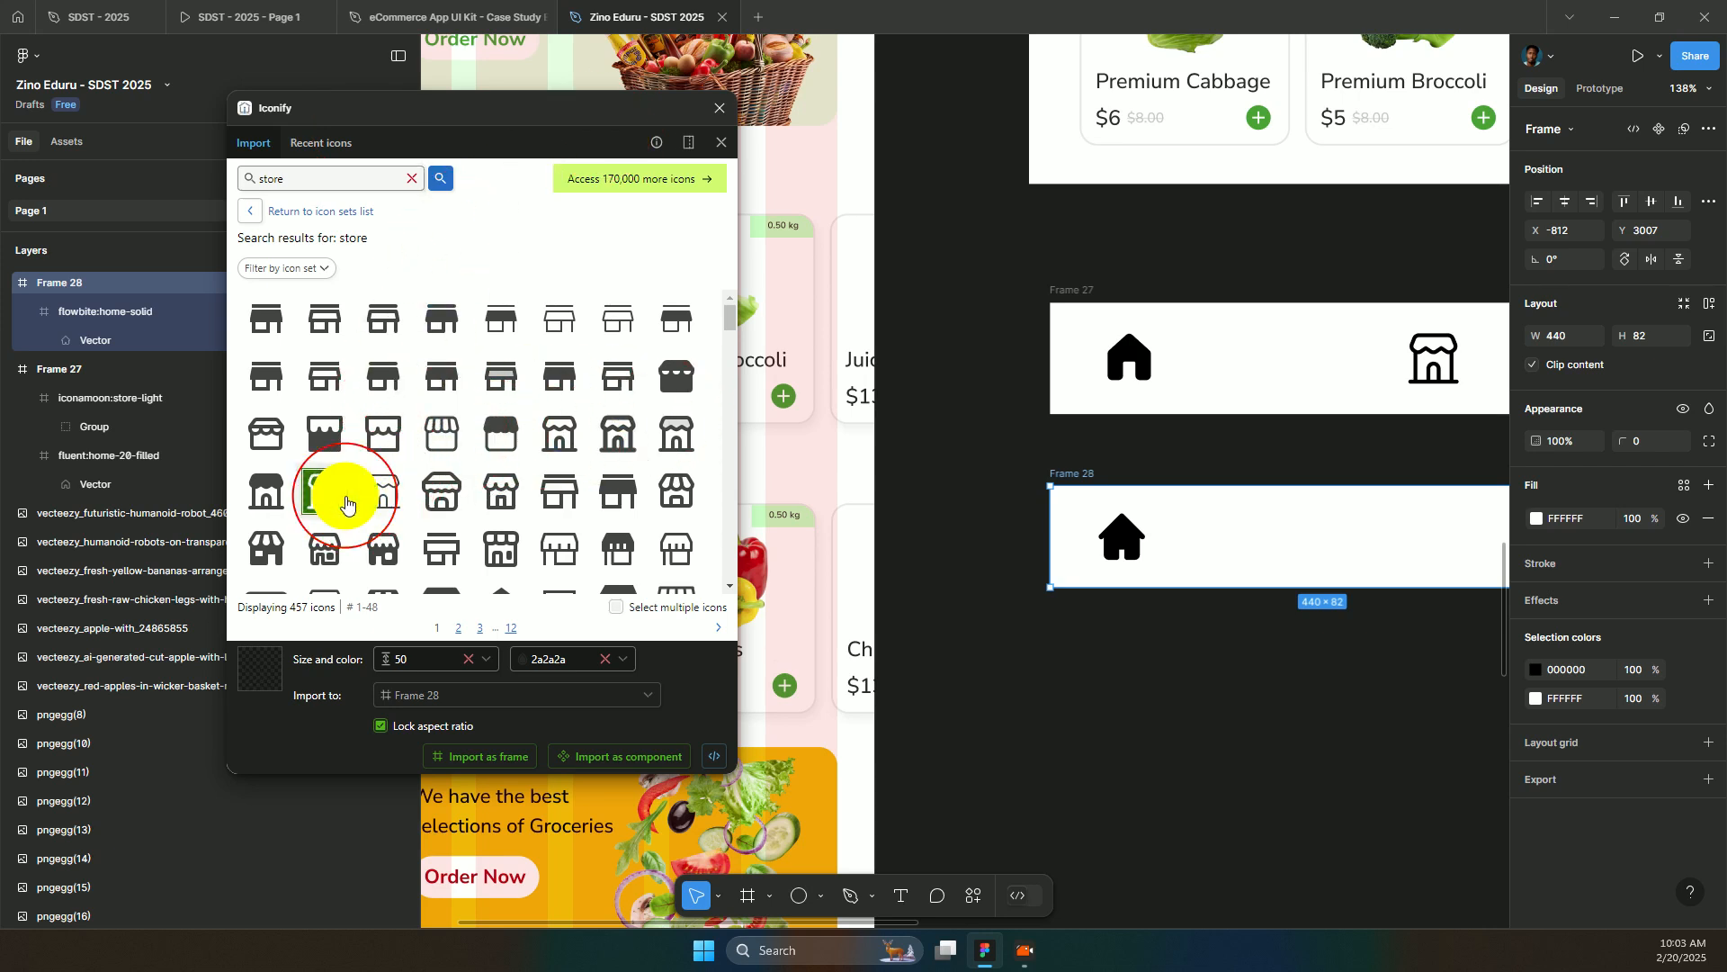
{"action": "left_click", "coordinate": [479, 767]}
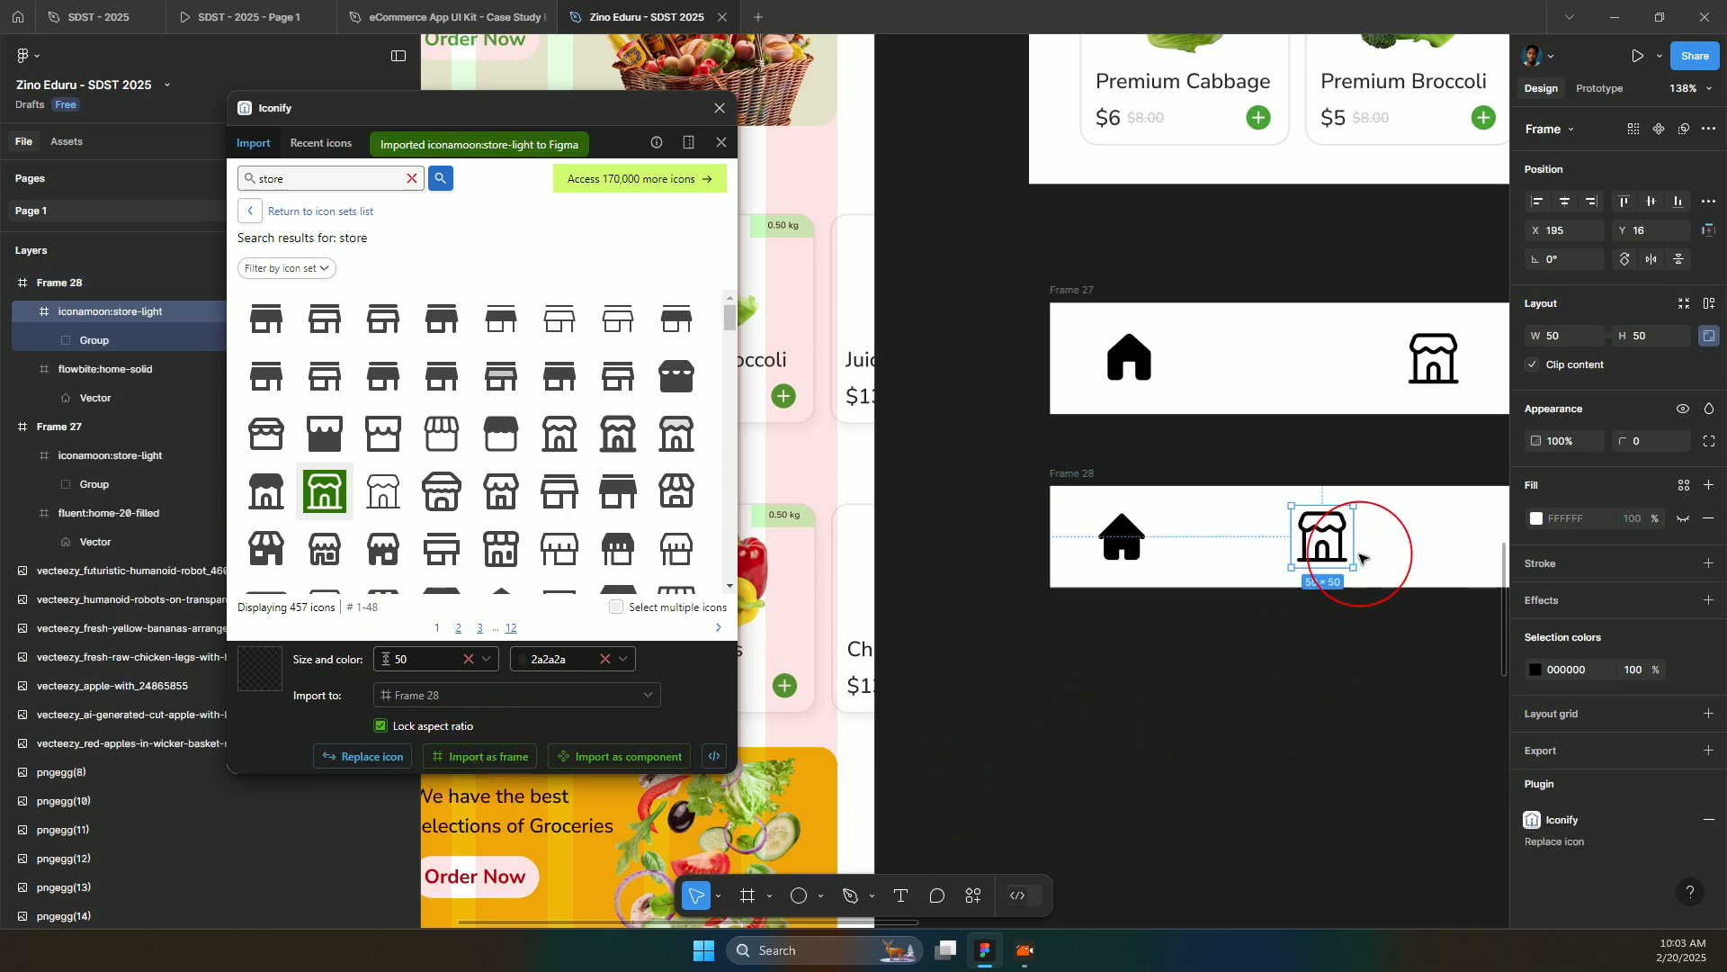
{"action": "left_click_drag", "start_coordinate": [1321, 542], "coordinate": [1222, 550]}
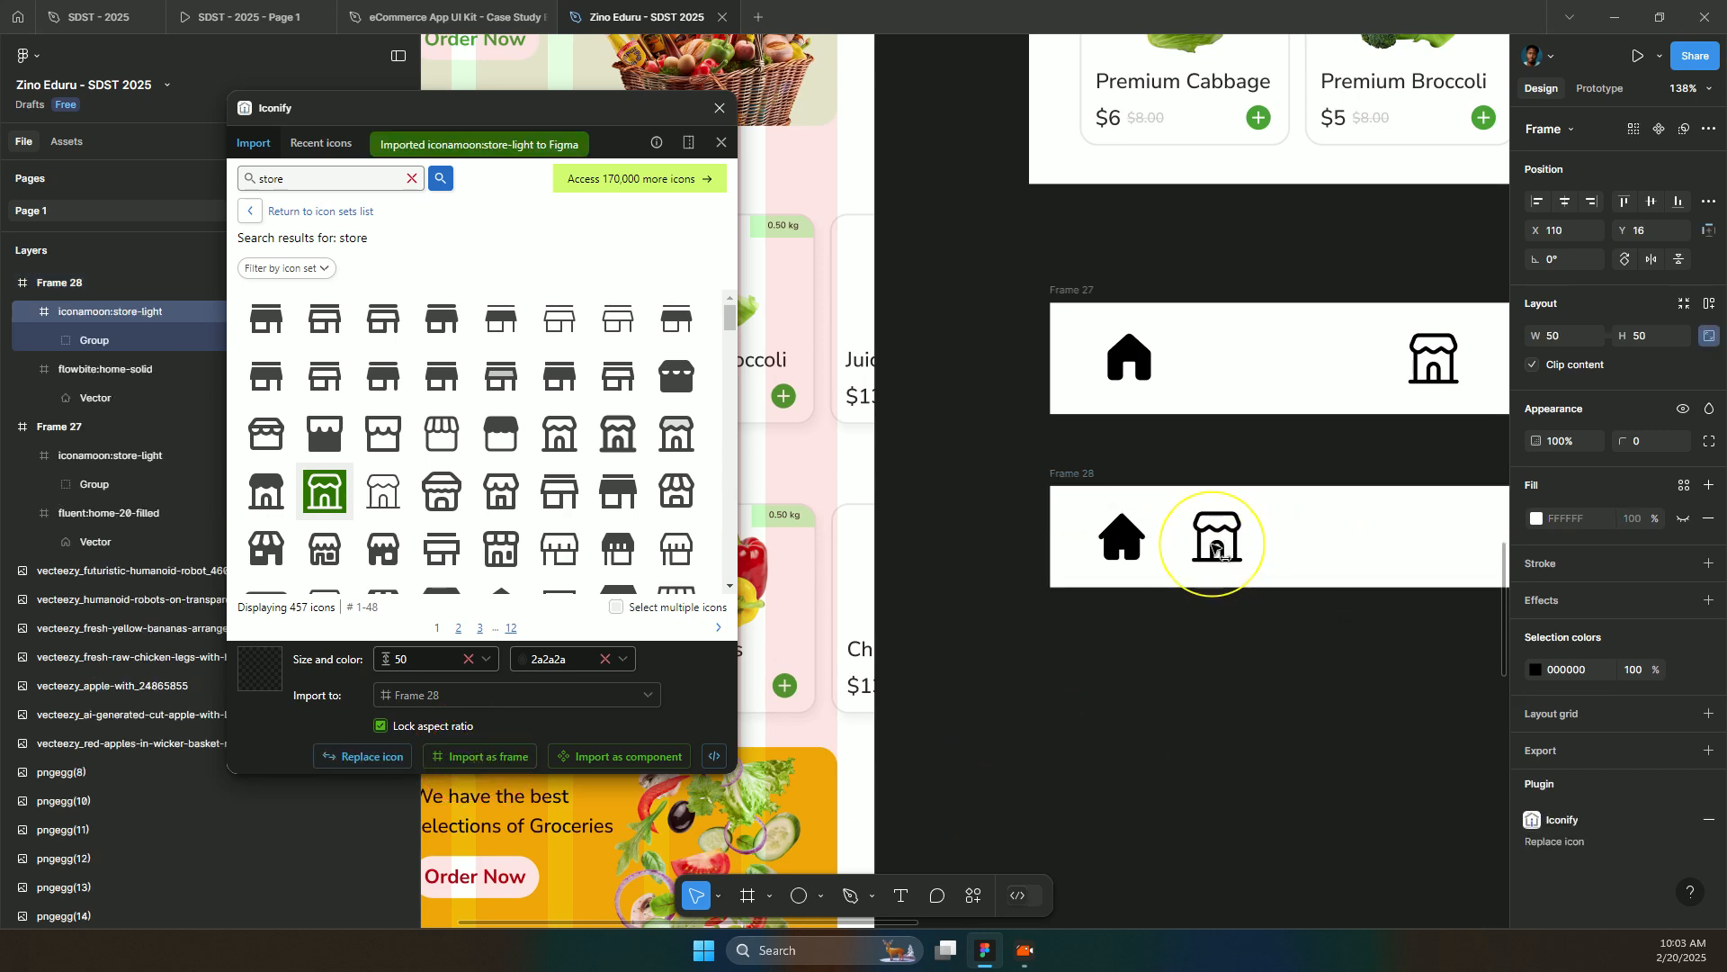
- Find the filled ion:cart icon with the search "cart", import it into Frame 28 as a frame, and move it well right of the storefront icon
{"action": "left_click", "coordinate": [1070, 482]}
{"action": "double_click", "coordinate": [364, 184]}
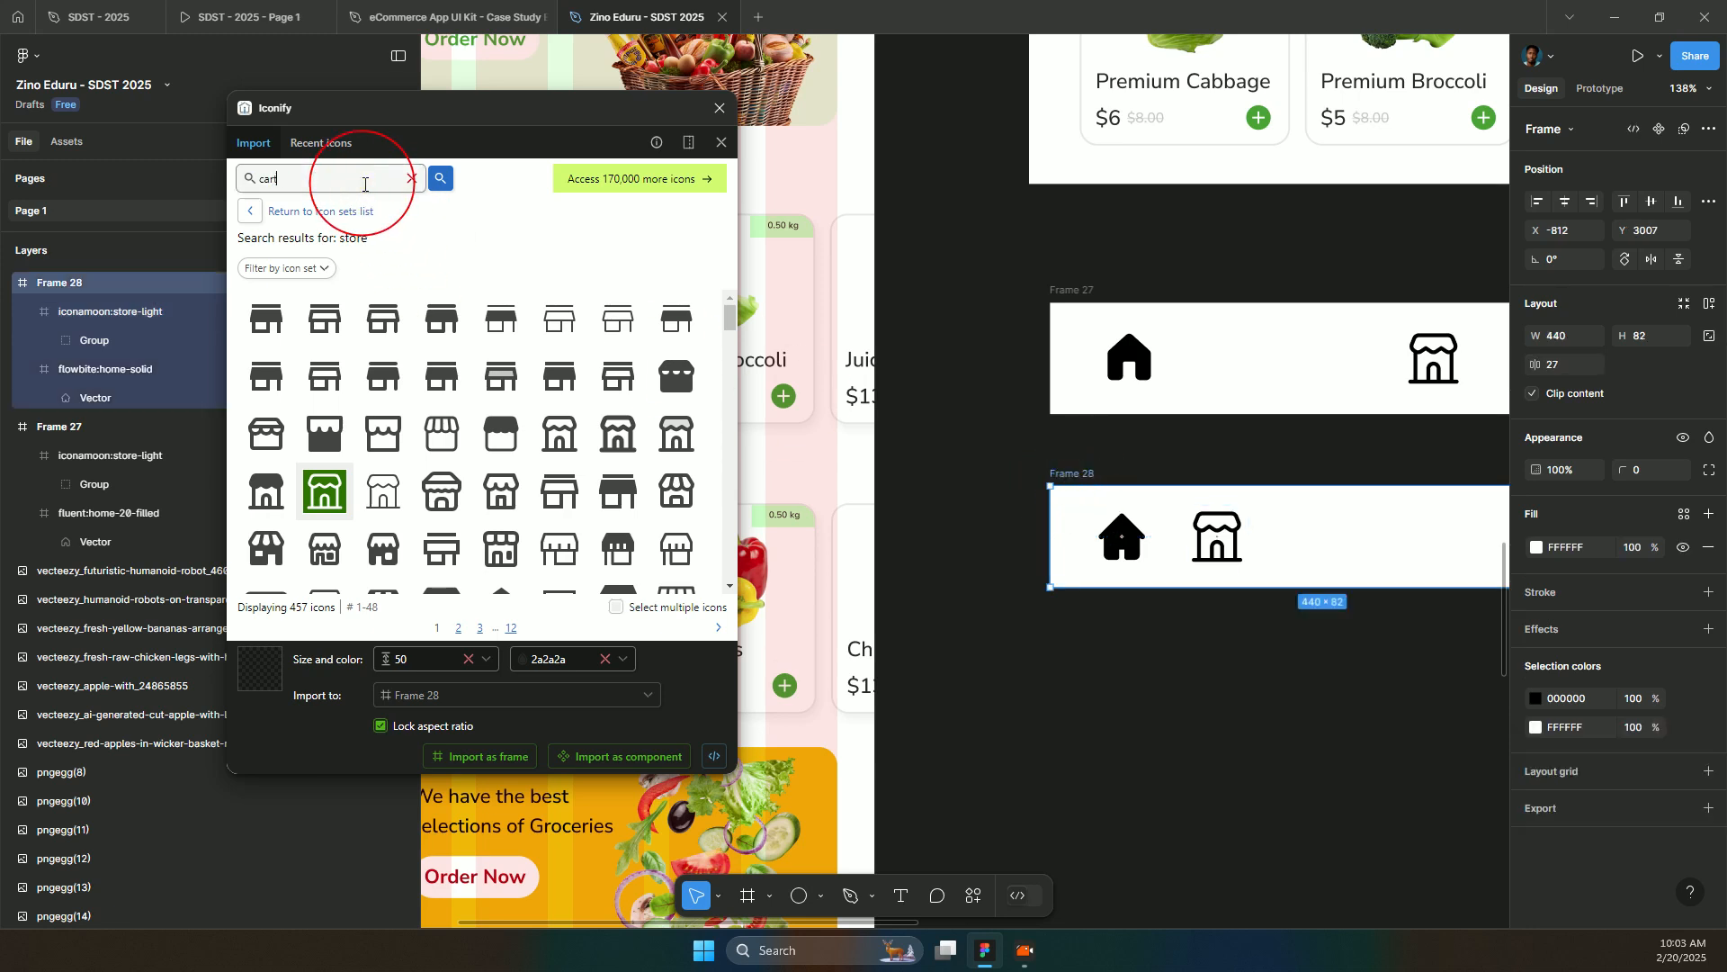
{"action": "key", "text": "Return"}
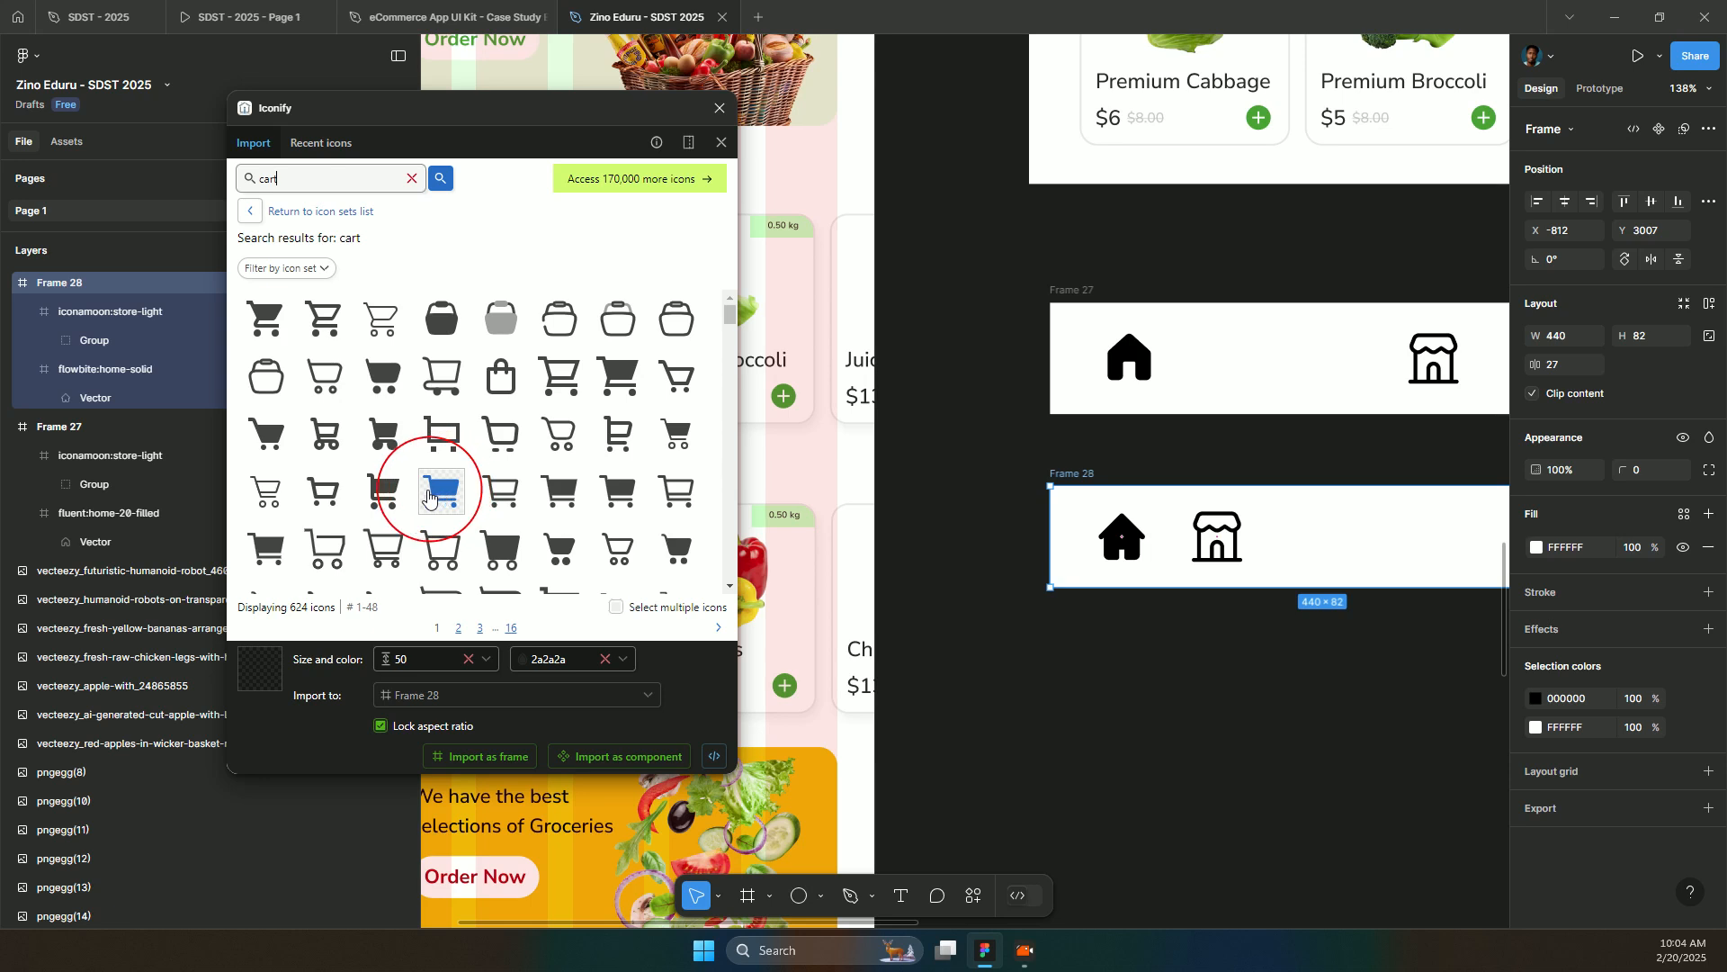
{"action": "left_click", "coordinate": [441, 517]}
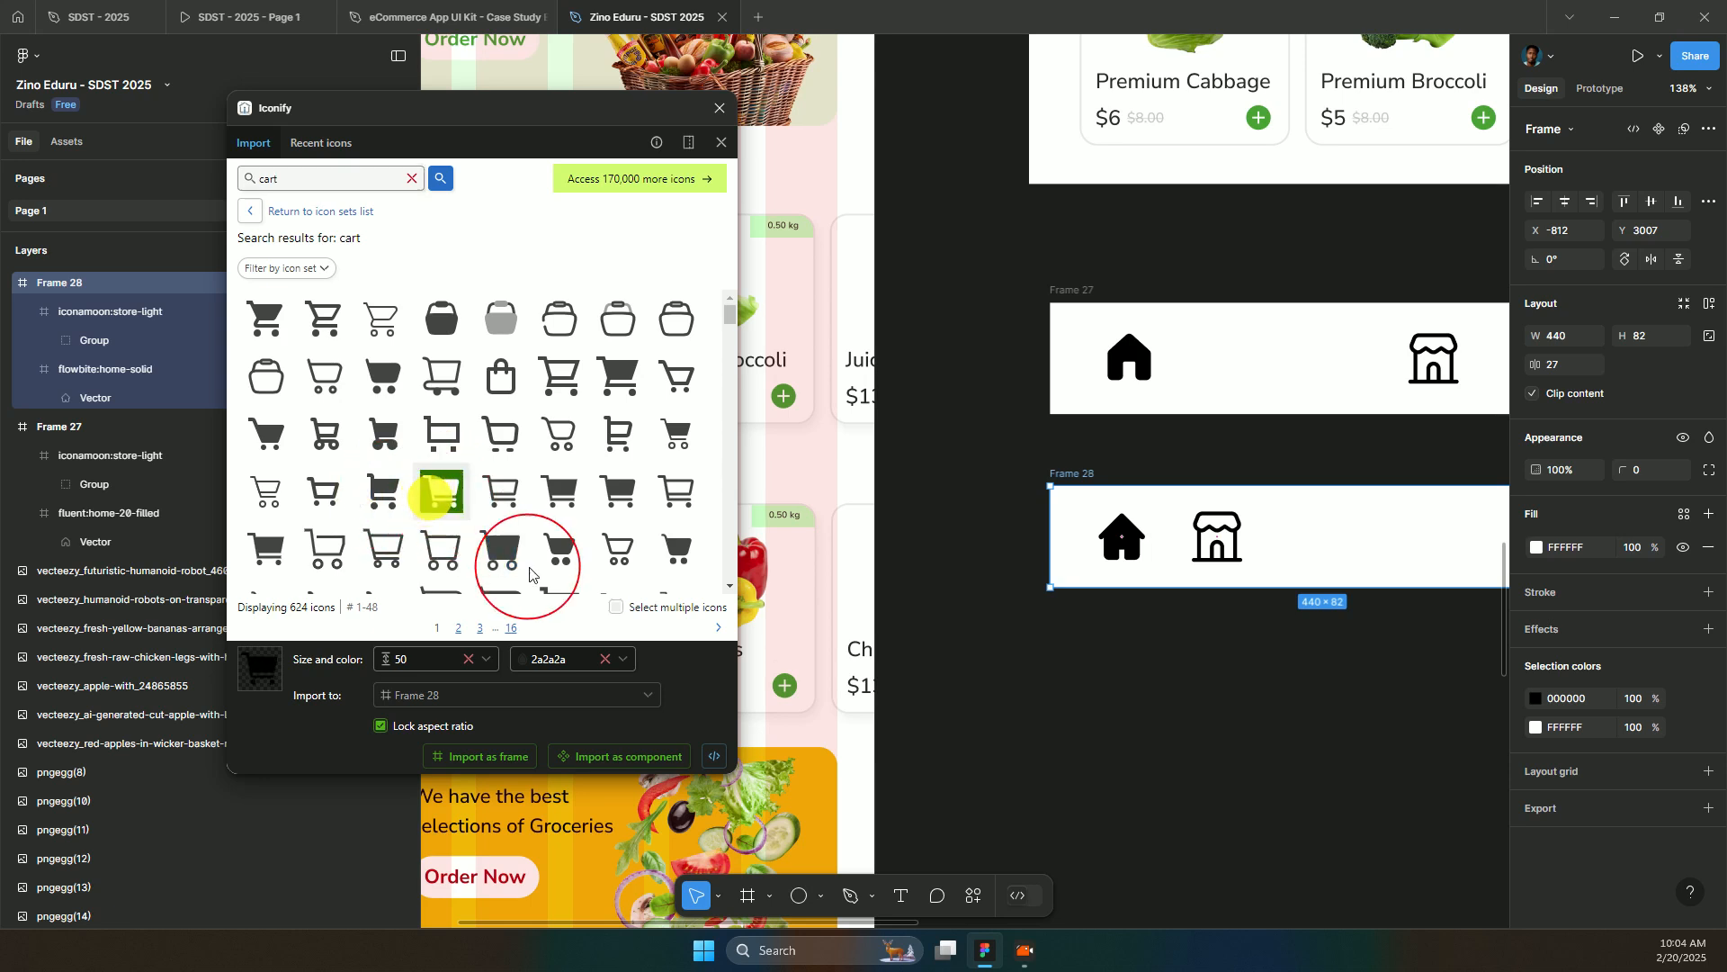
{"action": "left_click", "coordinate": [453, 760]}
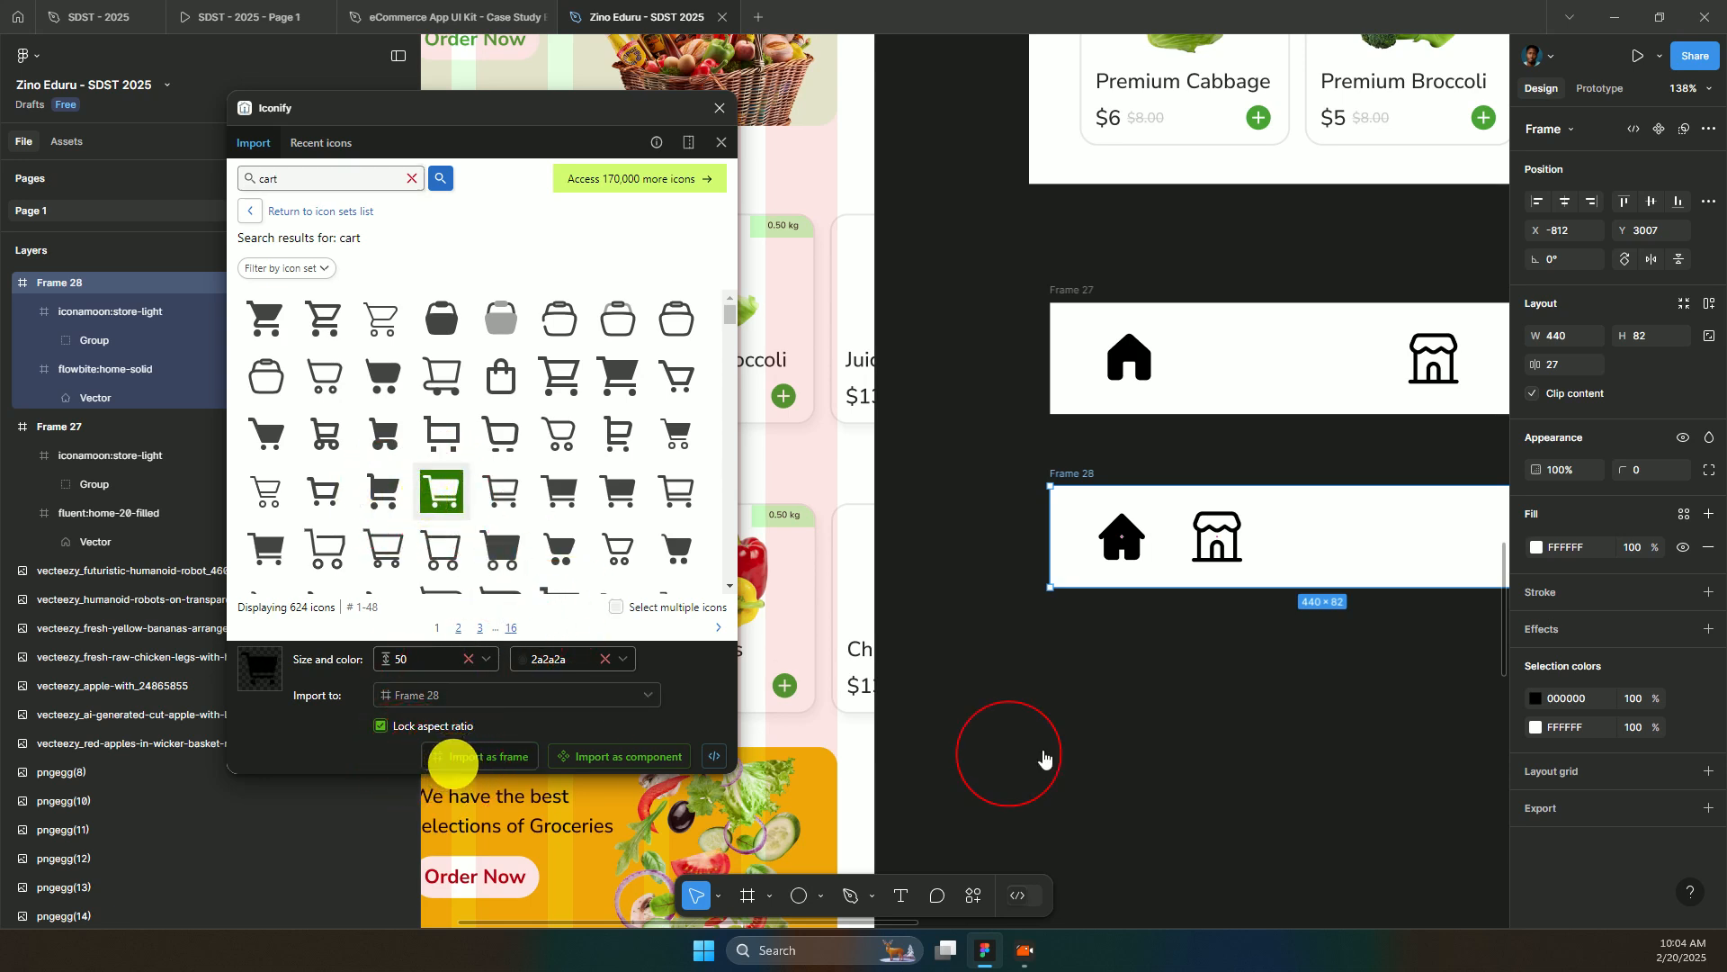
{"action": "left_click_drag", "start_coordinate": [1334, 546], "coordinate": [1434, 547]}
- Target Frame 28, search the icon library for "support" and look through the support icons for a suitable one
{"action": "left_click", "coordinate": [1094, 462]}
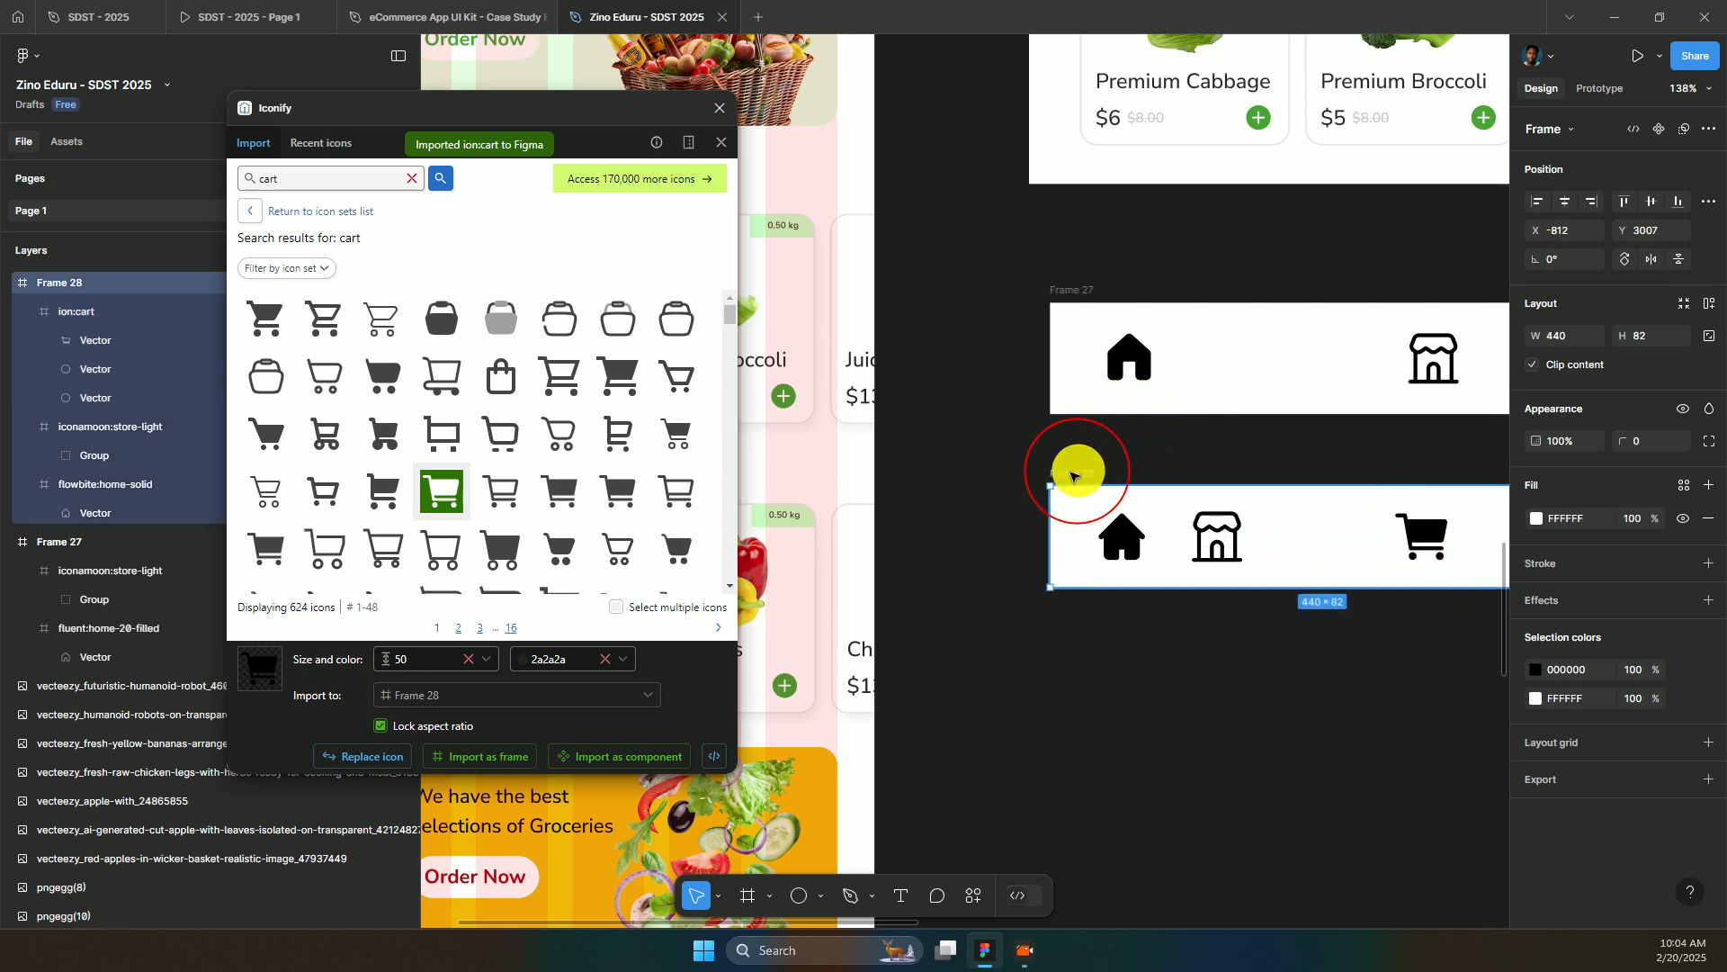
{"action": "double_click", "coordinate": [334, 176]}
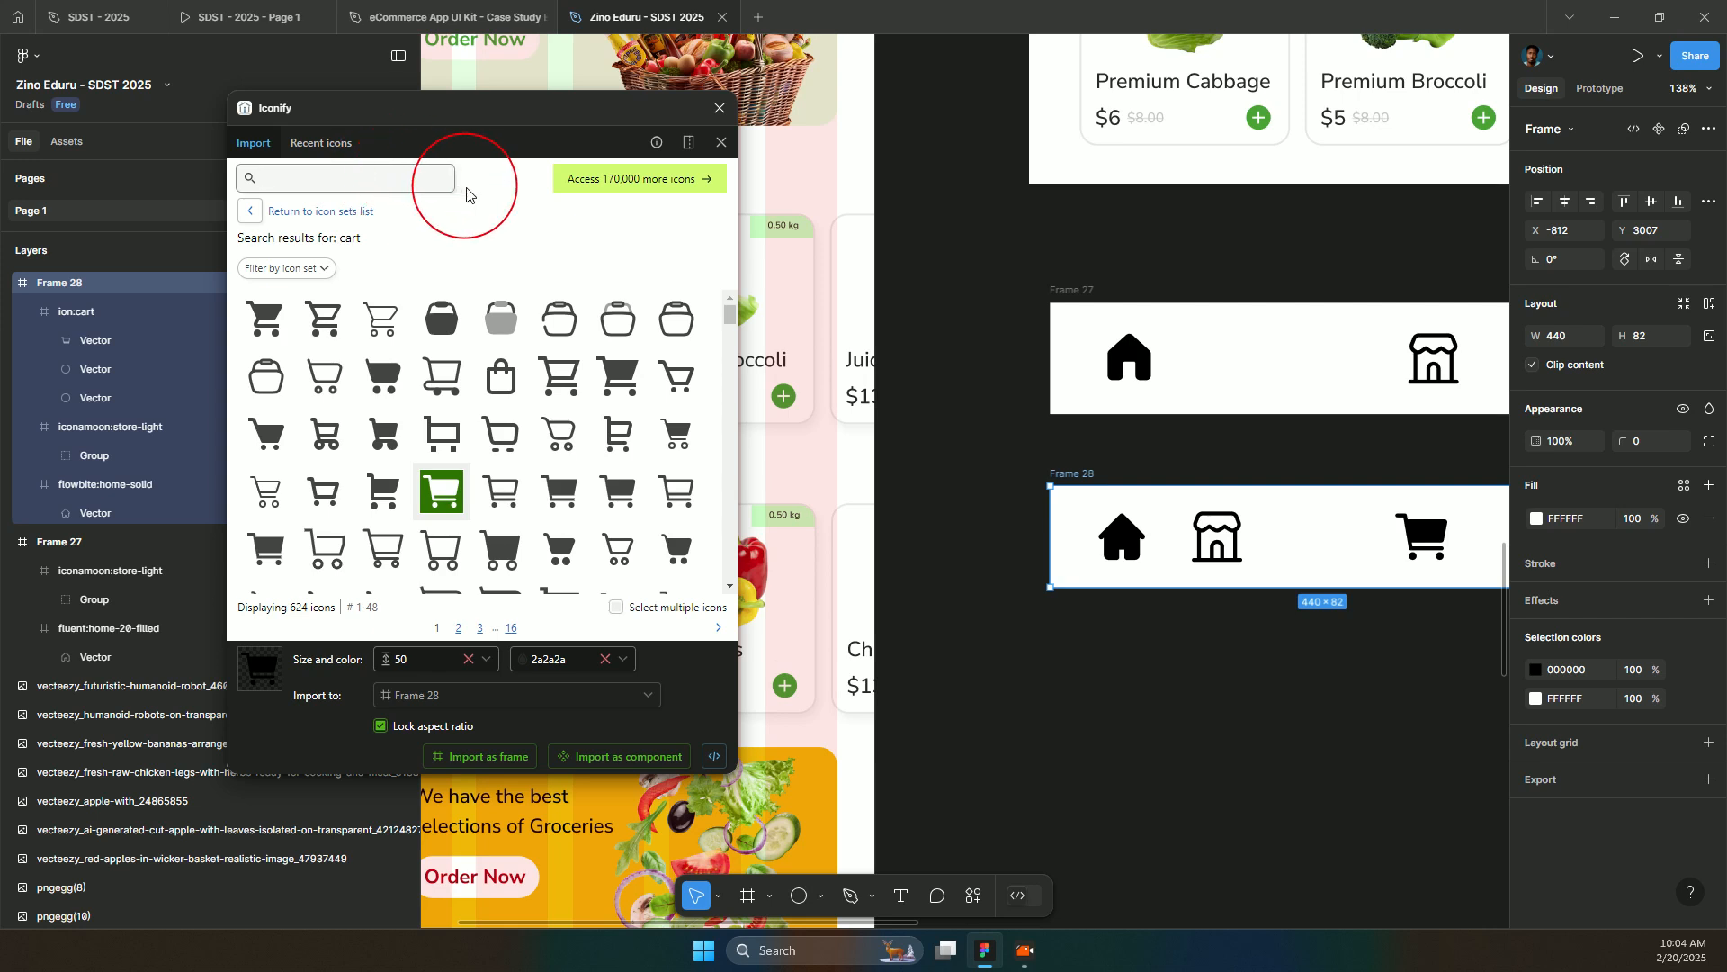
{"action": "type", "text": "rt"}
{"action": "key", "text": "Return"}
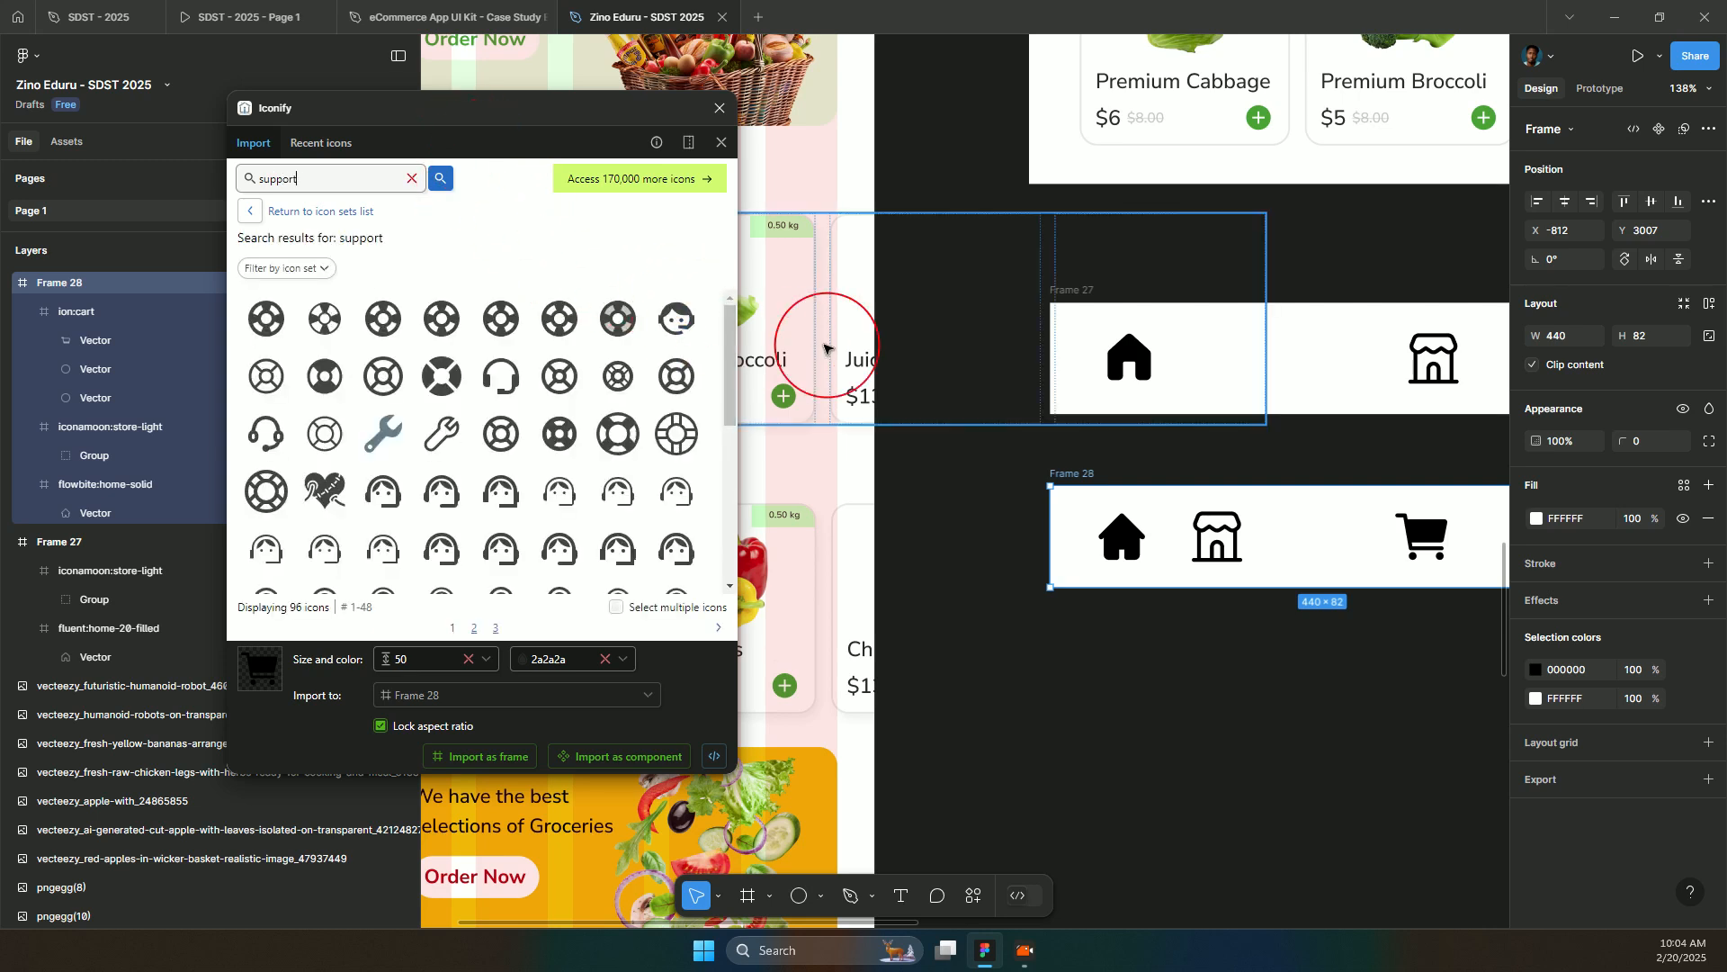
{"action": "scroll", "coordinate": [407, 330], "scroll_direction": "down", "scroll_amount": 5}
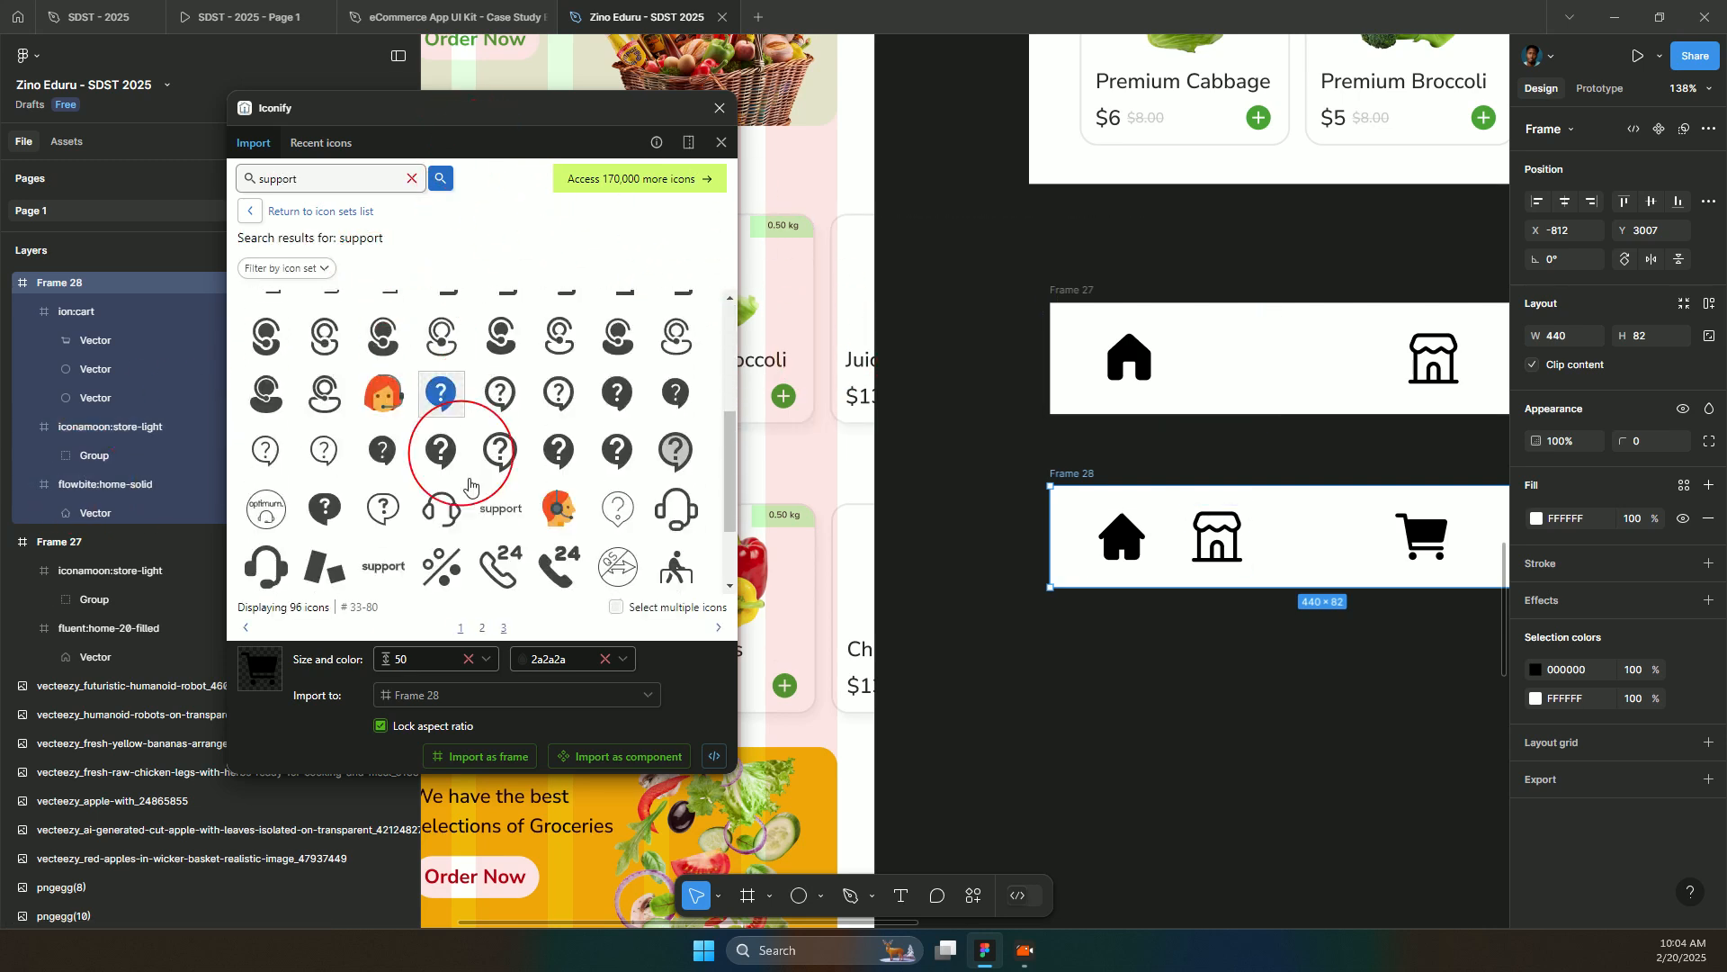
{"action": "scroll", "coordinate": [531, 531], "scroll_direction": "down", "scroll_amount": 2}
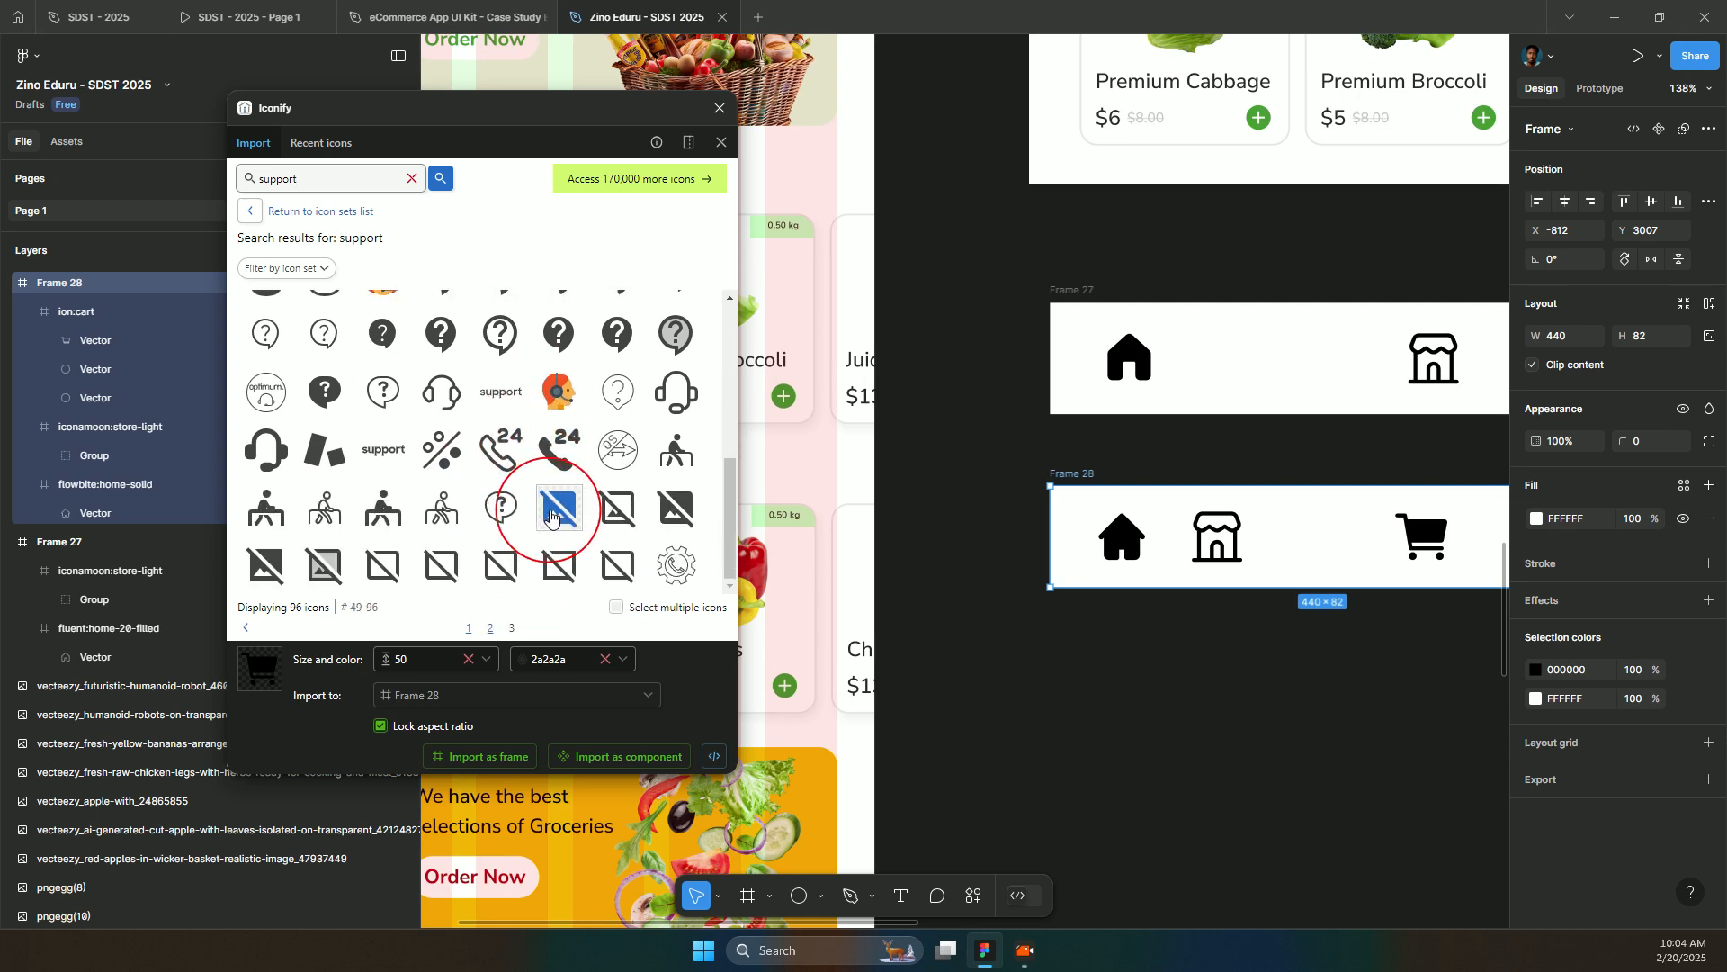
{"action": "scroll", "coordinate": [550, 516], "scroll_direction": "up", "scroll_amount": 7}
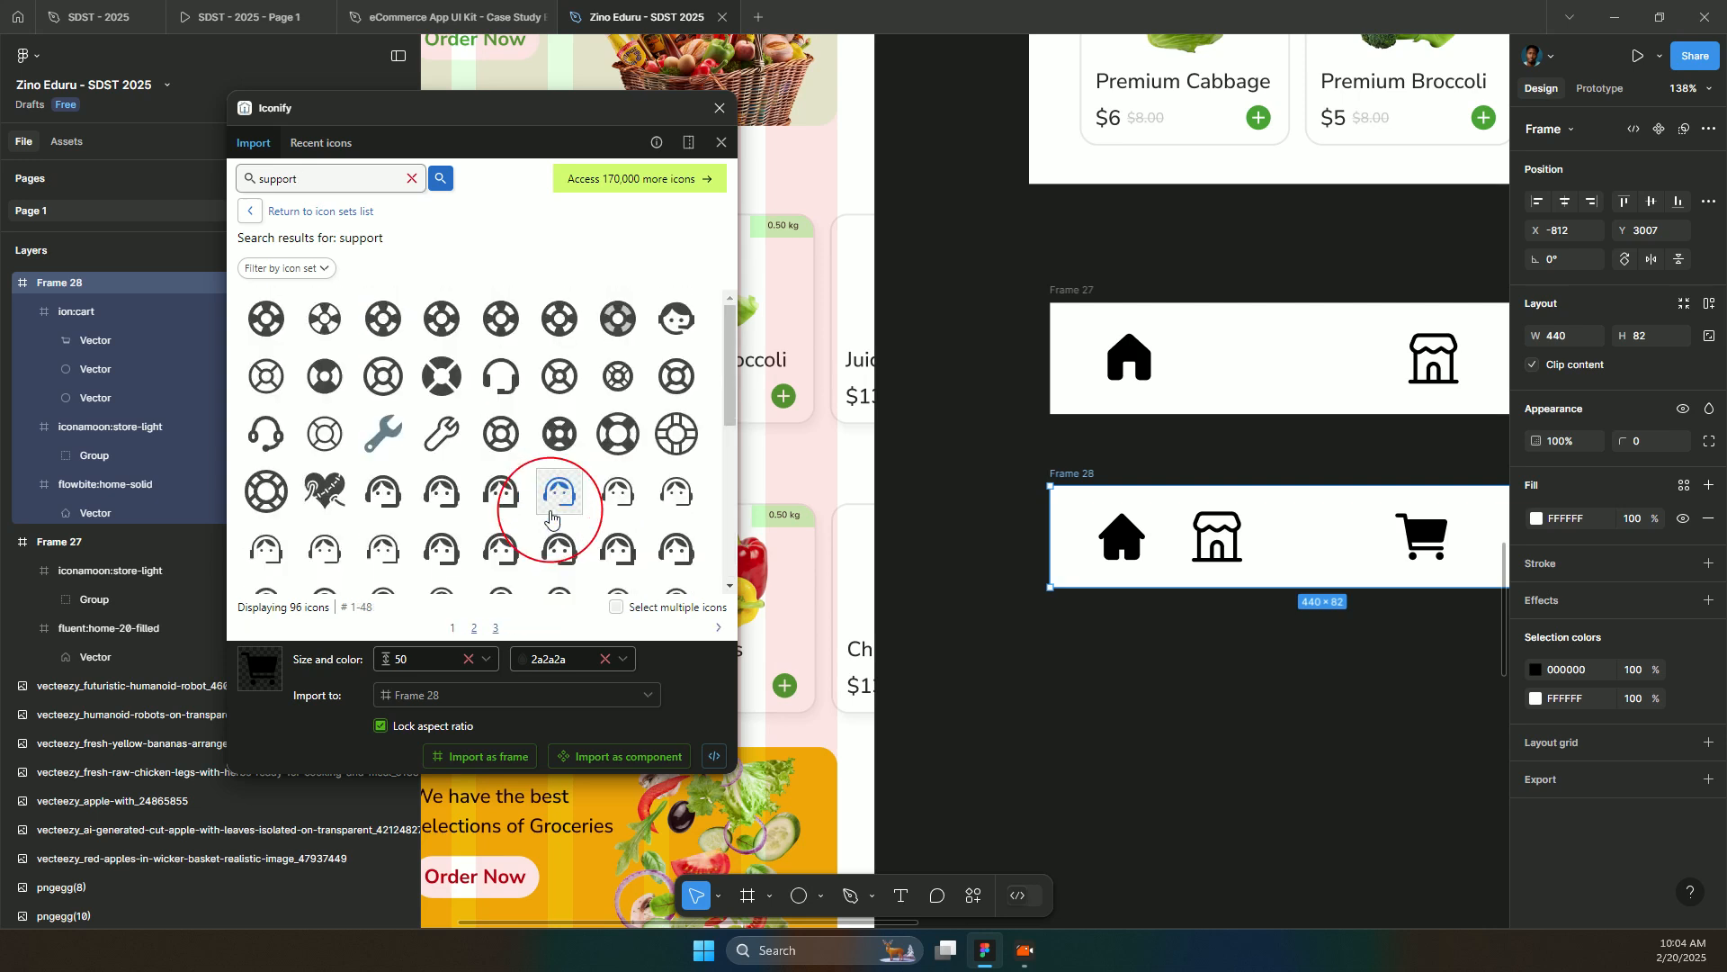
- Find the ep:chat-dot-round icon with the search "chat", import it into Frame 28 at 50 × 50, and place it at about X 340, Y 16
{"action": "left_click", "coordinate": [348, 176]}
{"action": "key", "text": "BackSpace"}
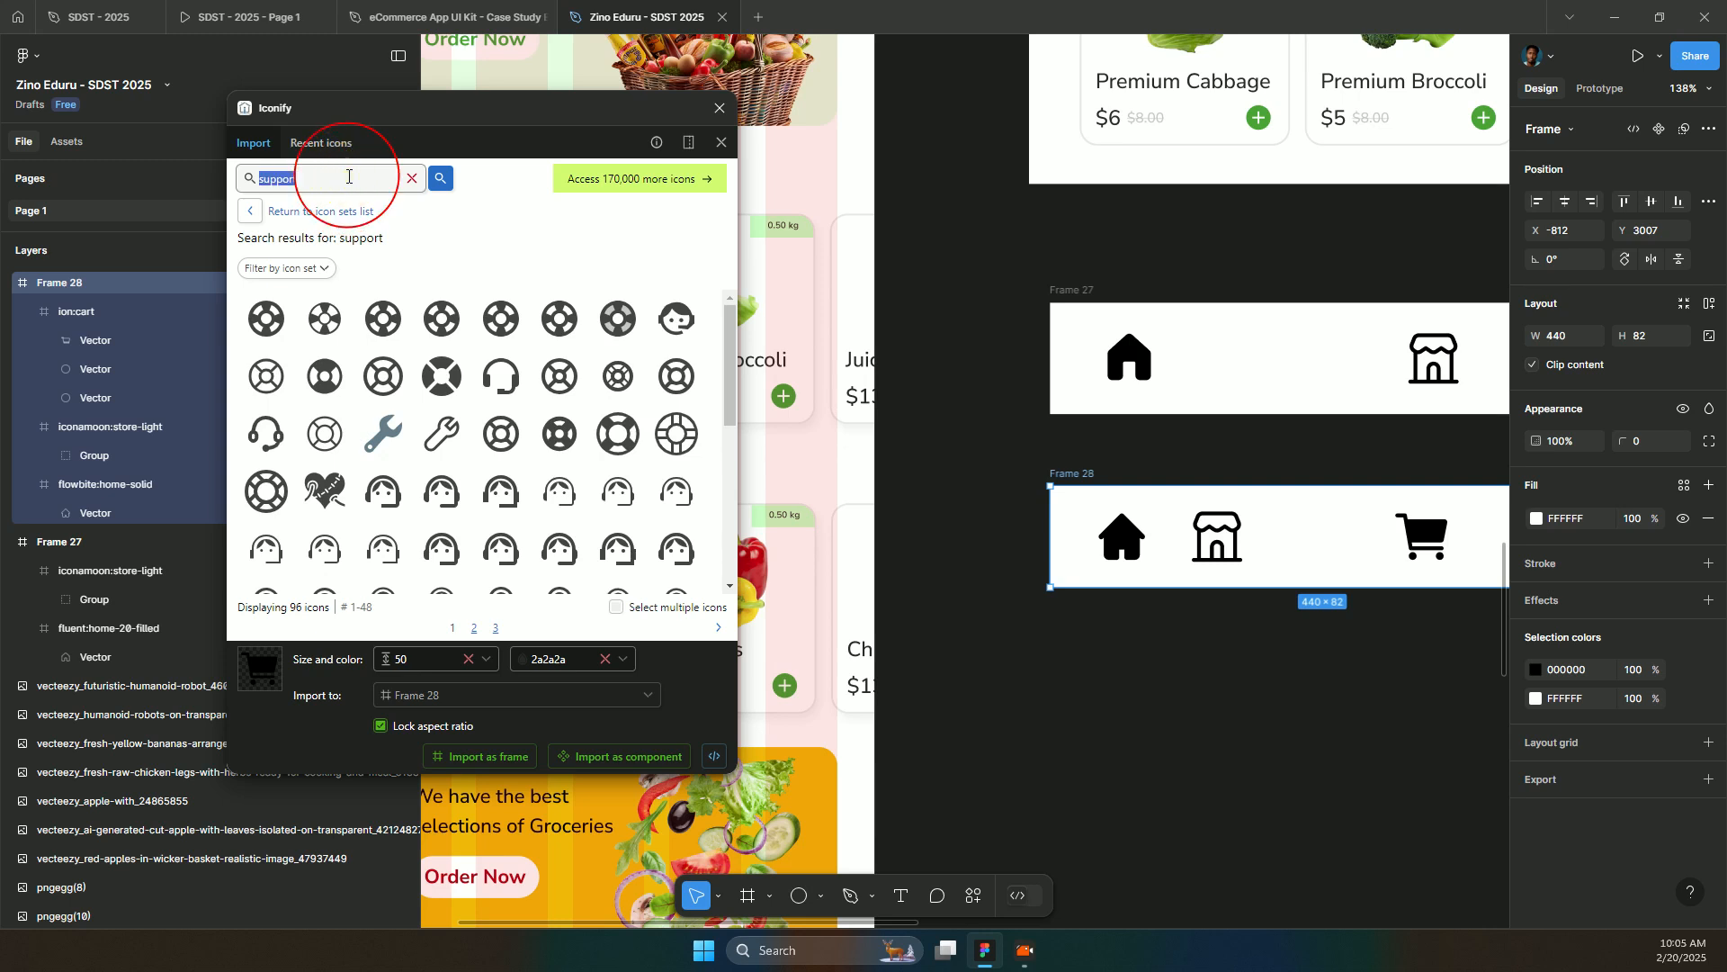
{"action": "type", "text": "chat"}
{"action": "key", "text": "Return"}
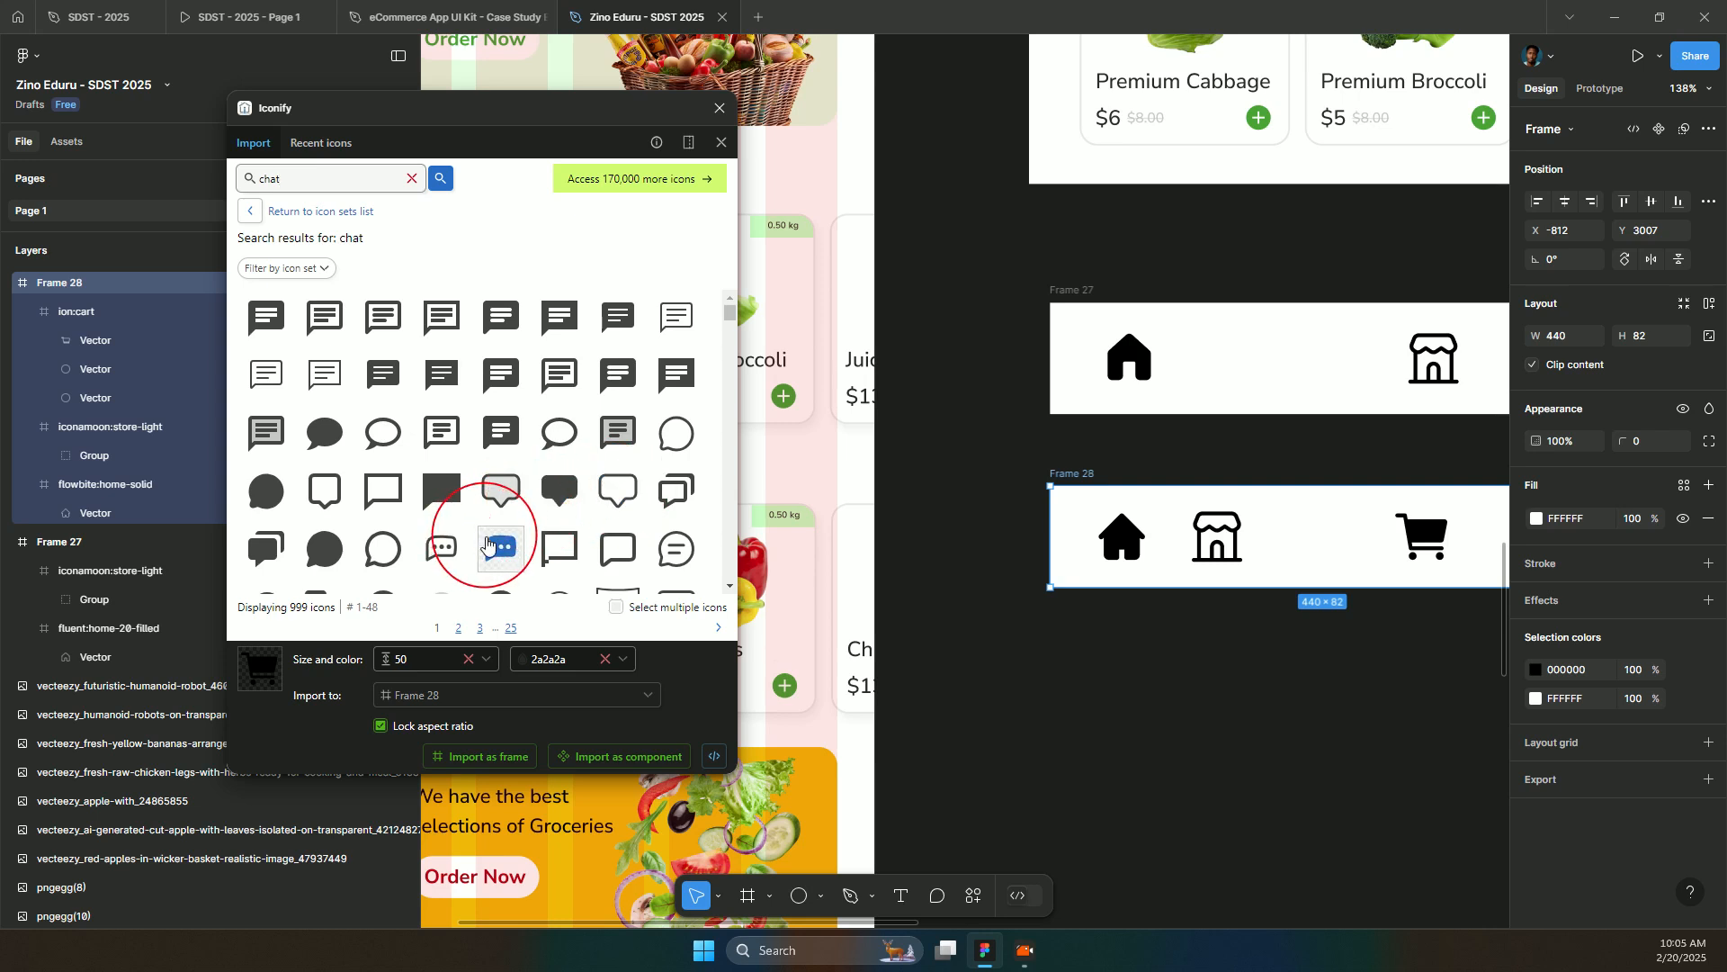
{"action": "scroll", "coordinate": [449, 535], "scroll_direction": "down", "scroll_amount": 1}
{"action": "scroll", "coordinate": [434, 536], "scroll_direction": "down", "scroll_amount": 1}
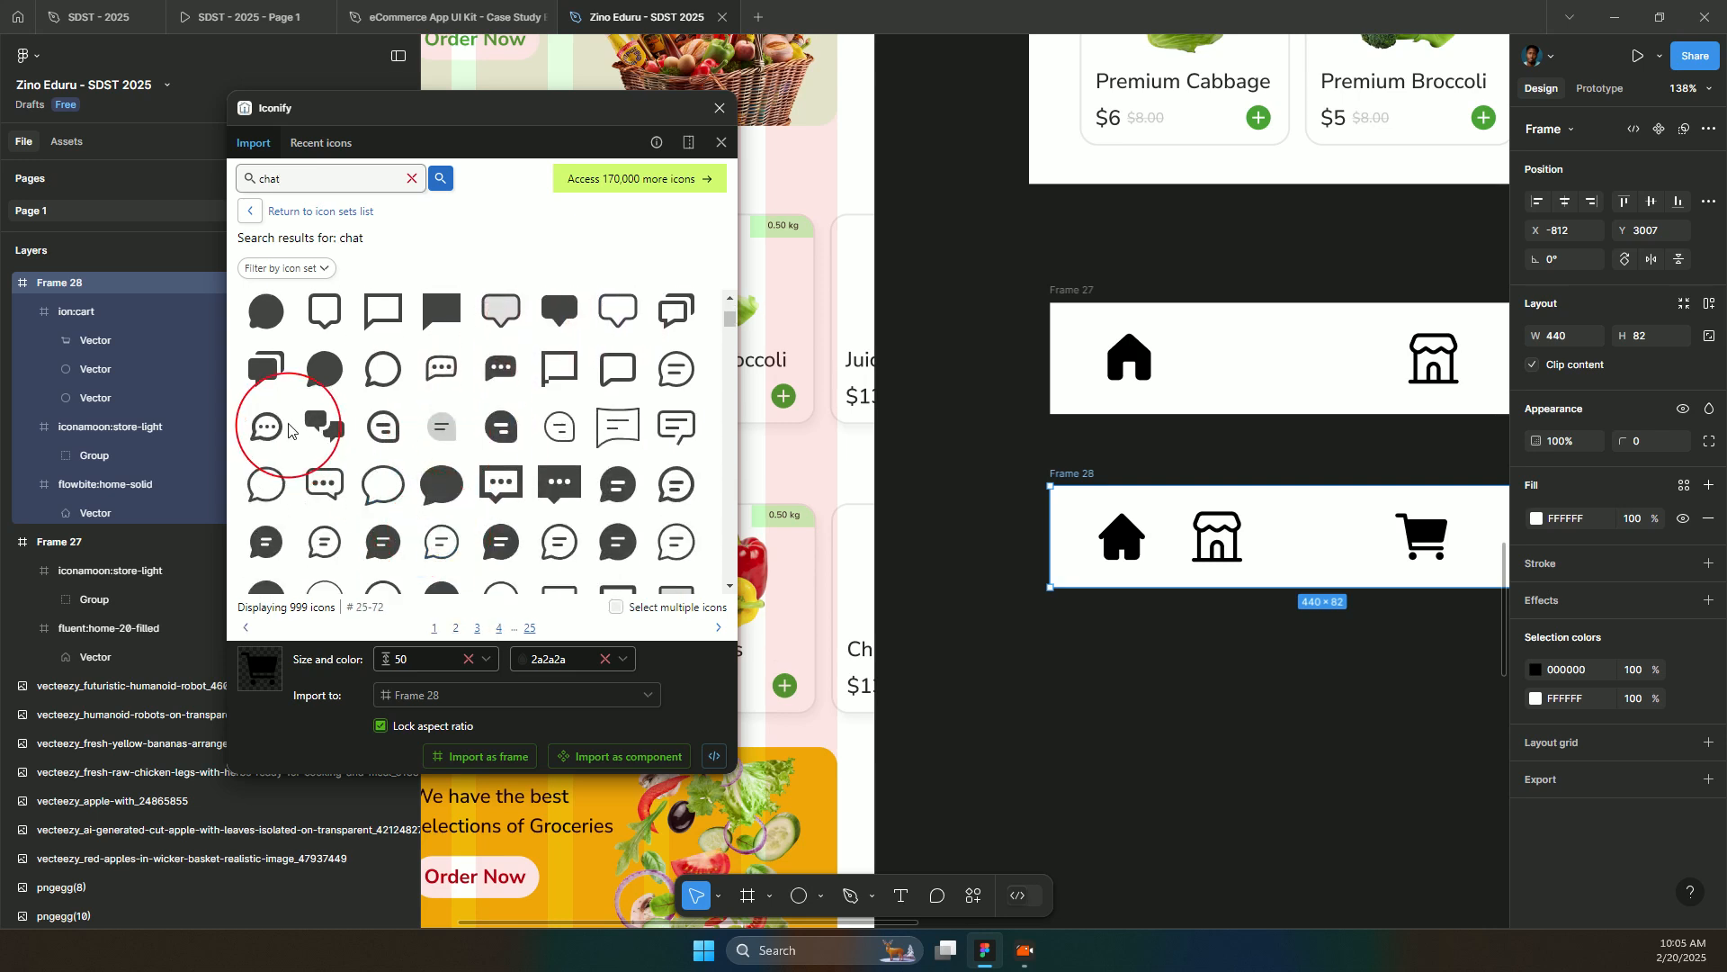
{"action": "scroll", "coordinate": [585, 485], "scroll_direction": "down", "scroll_amount": 3}
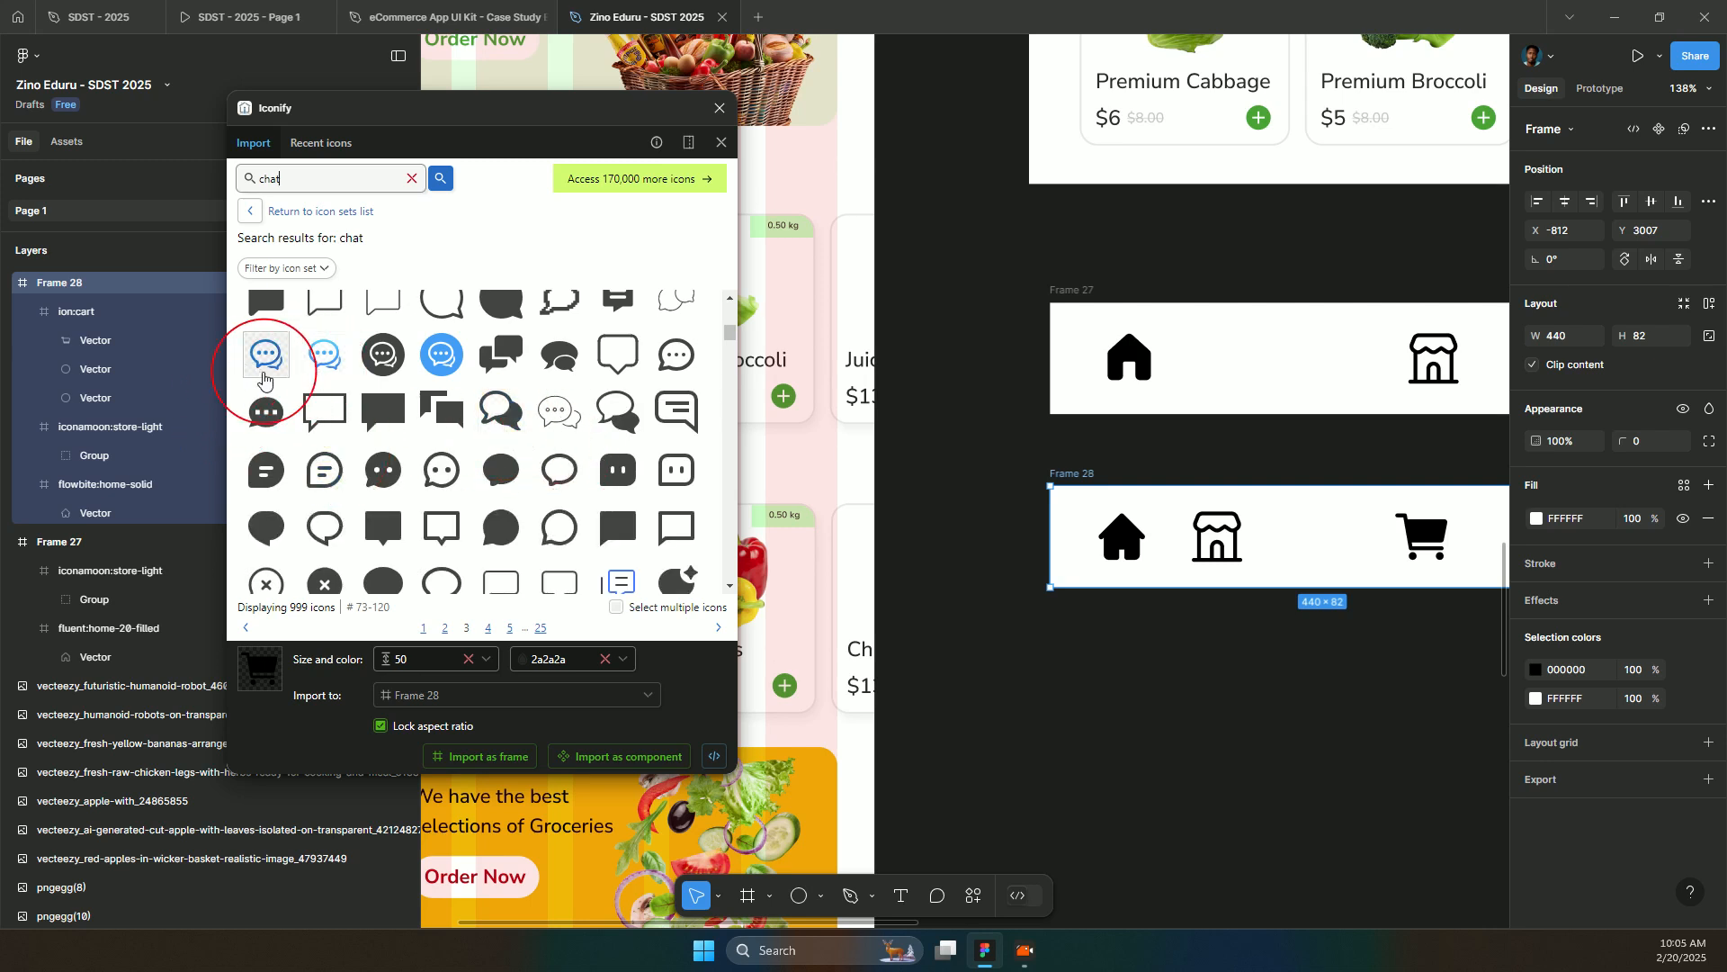
{"action": "scroll", "coordinate": [360, 450], "scroll_direction": "down", "scroll_amount": 3}
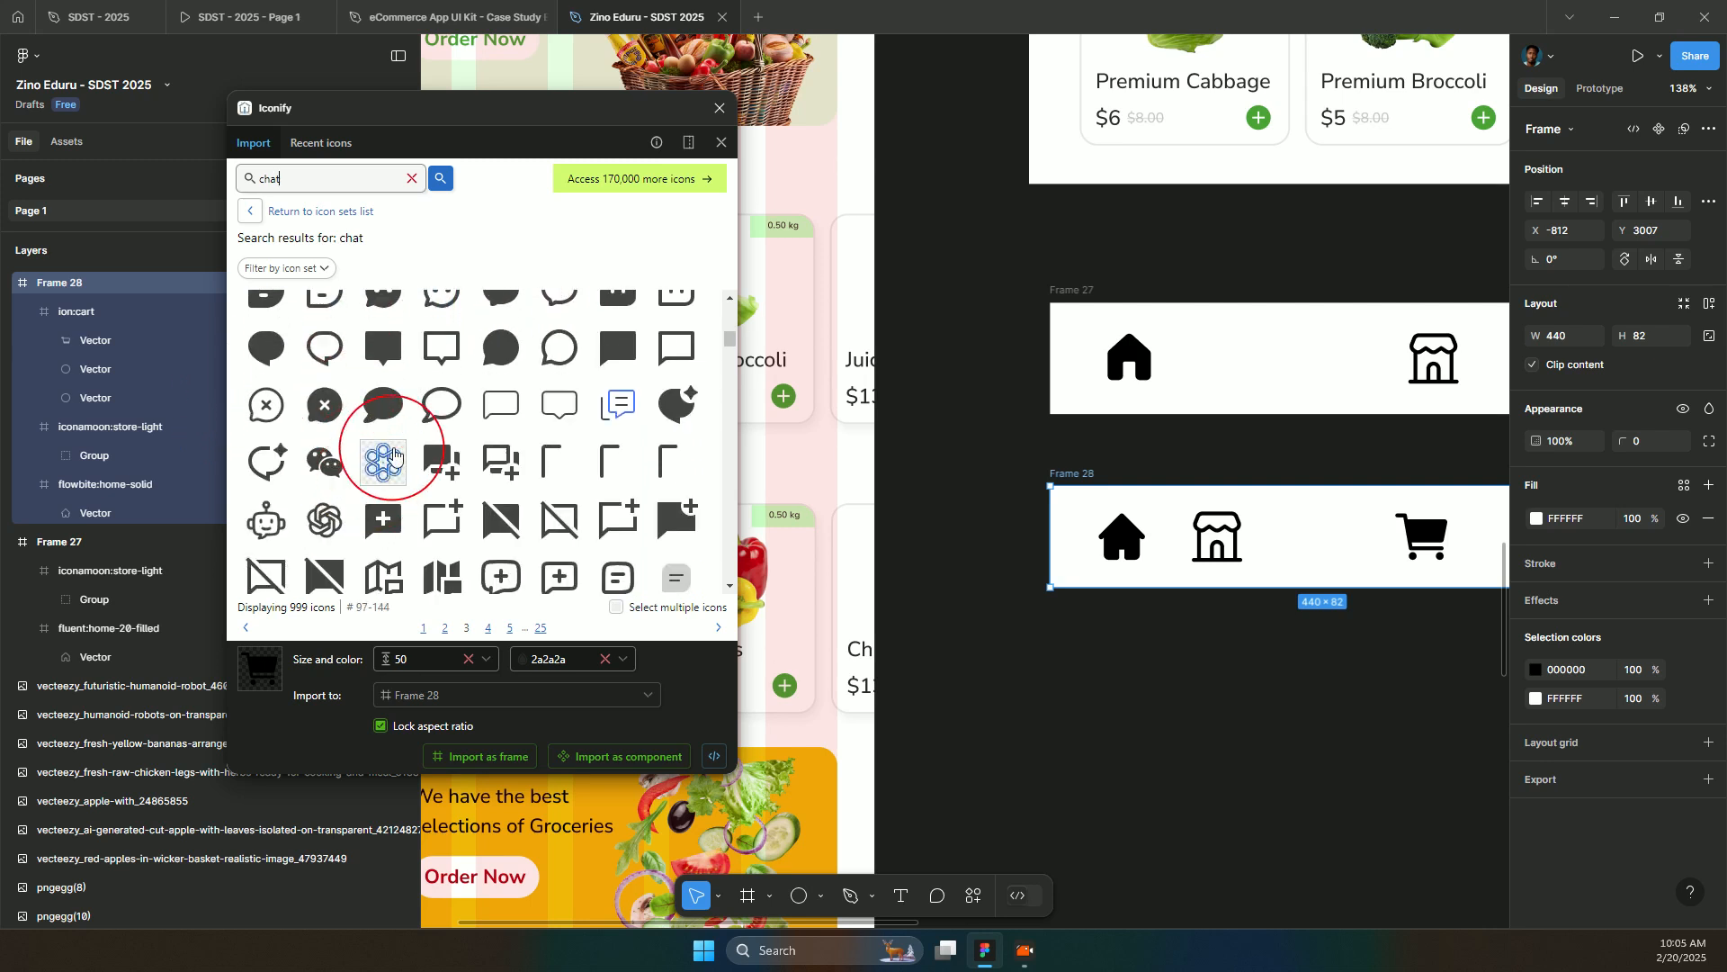
{"action": "scroll", "coordinate": [477, 450], "scroll_direction": "down", "scroll_amount": 3}
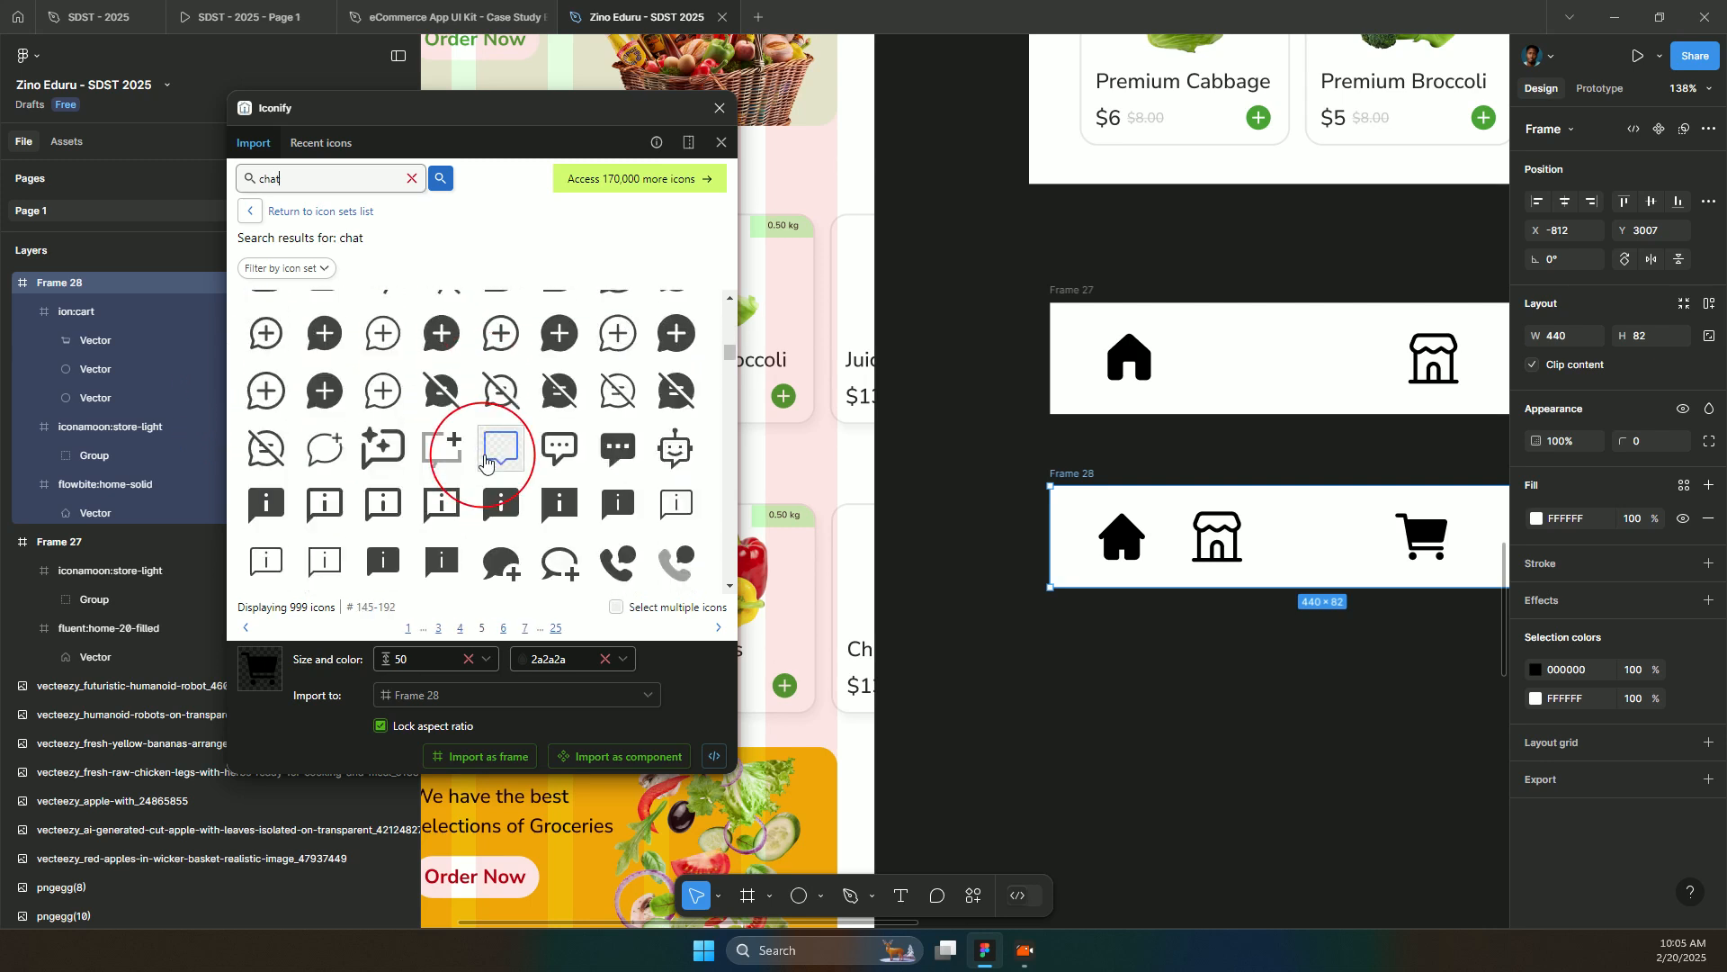
{"action": "left_click", "coordinate": [617, 369]}
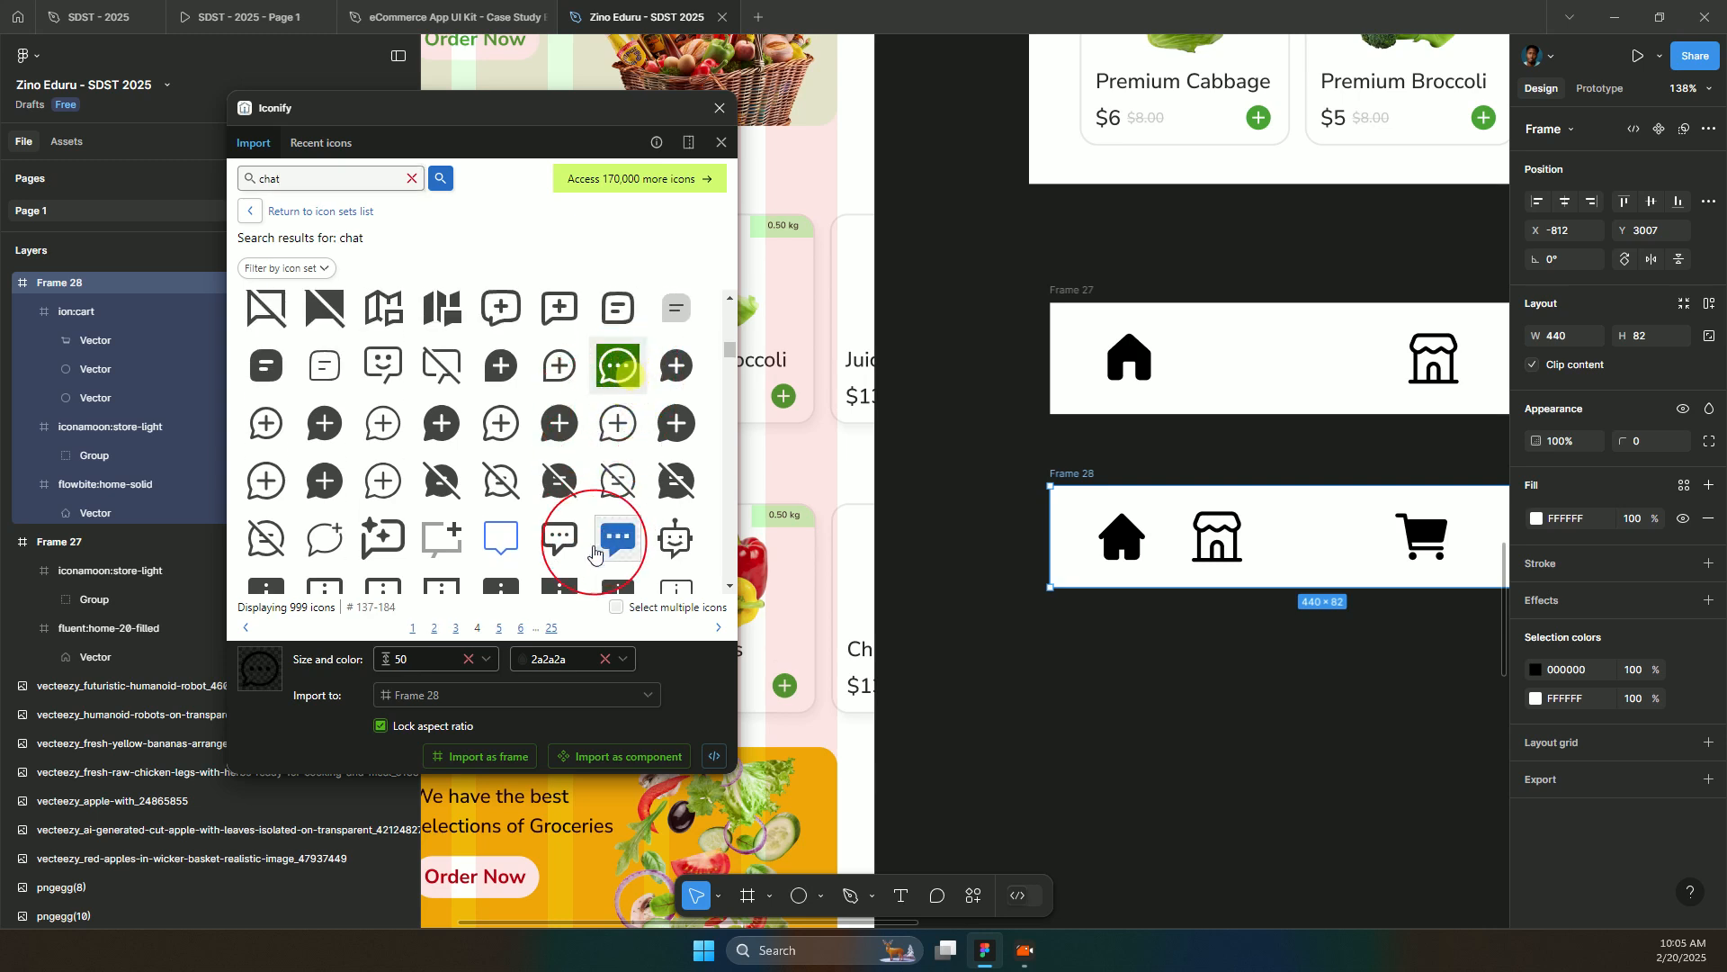
{"action": "left_click", "coordinate": [452, 752]}
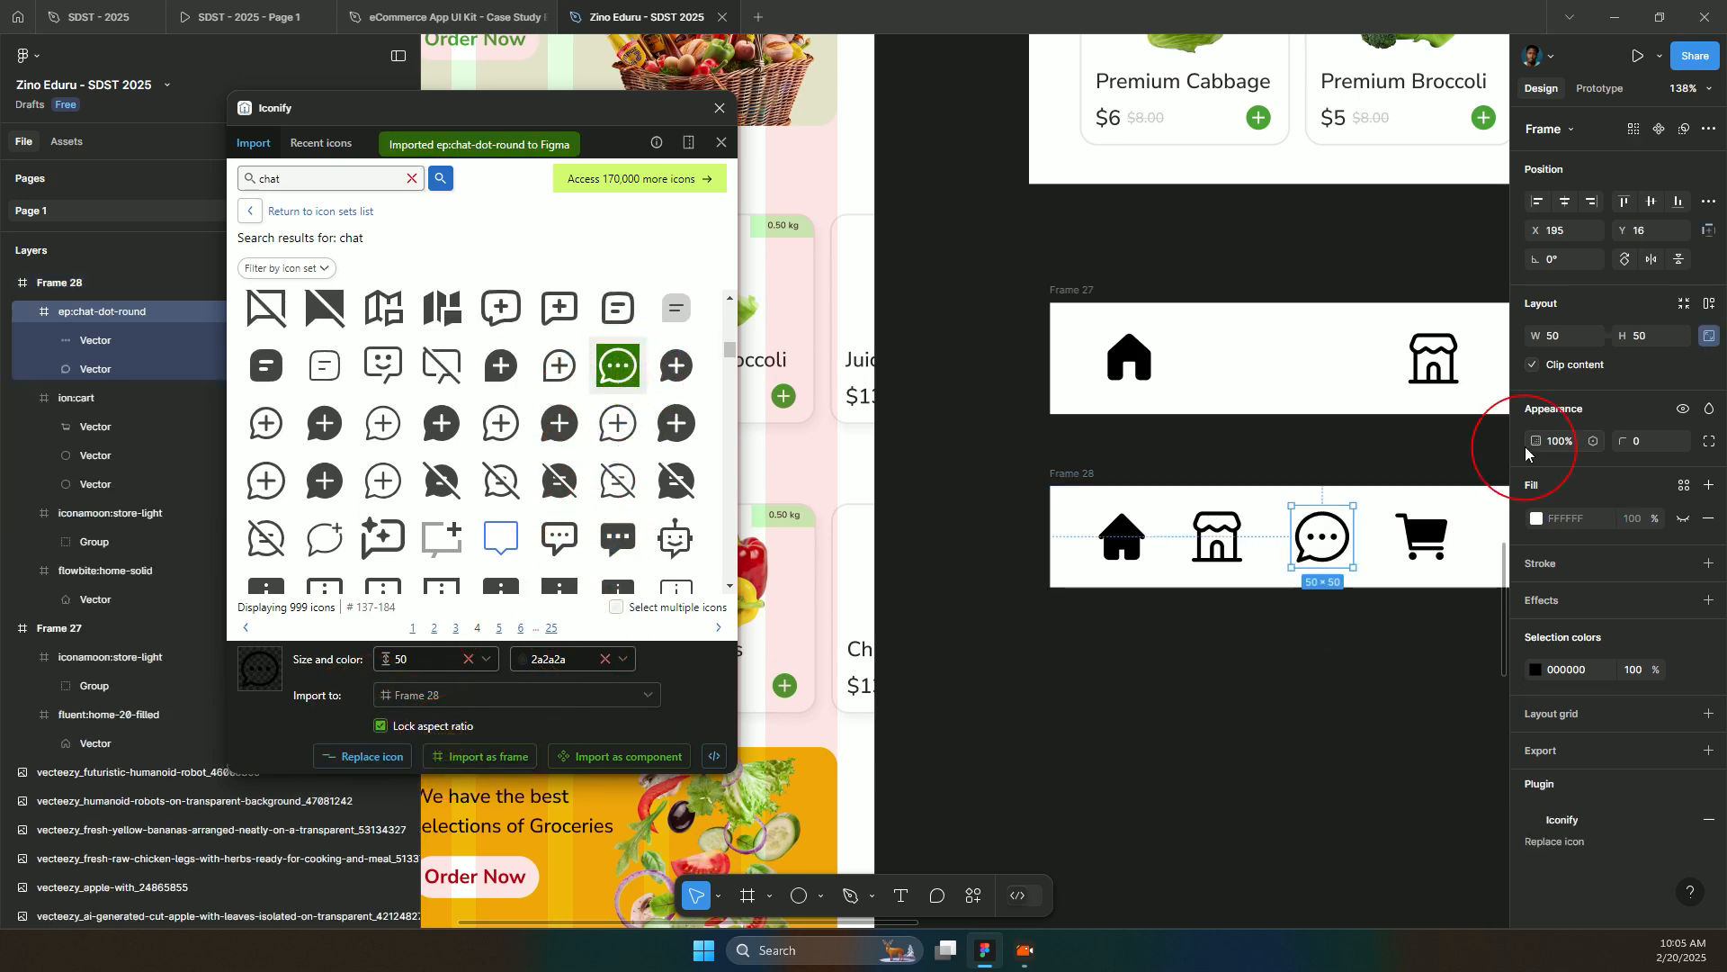
{"action": "scroll", "coordinate": [1314, 529], "scroll_direction": "right", "scroll_amount": 3}
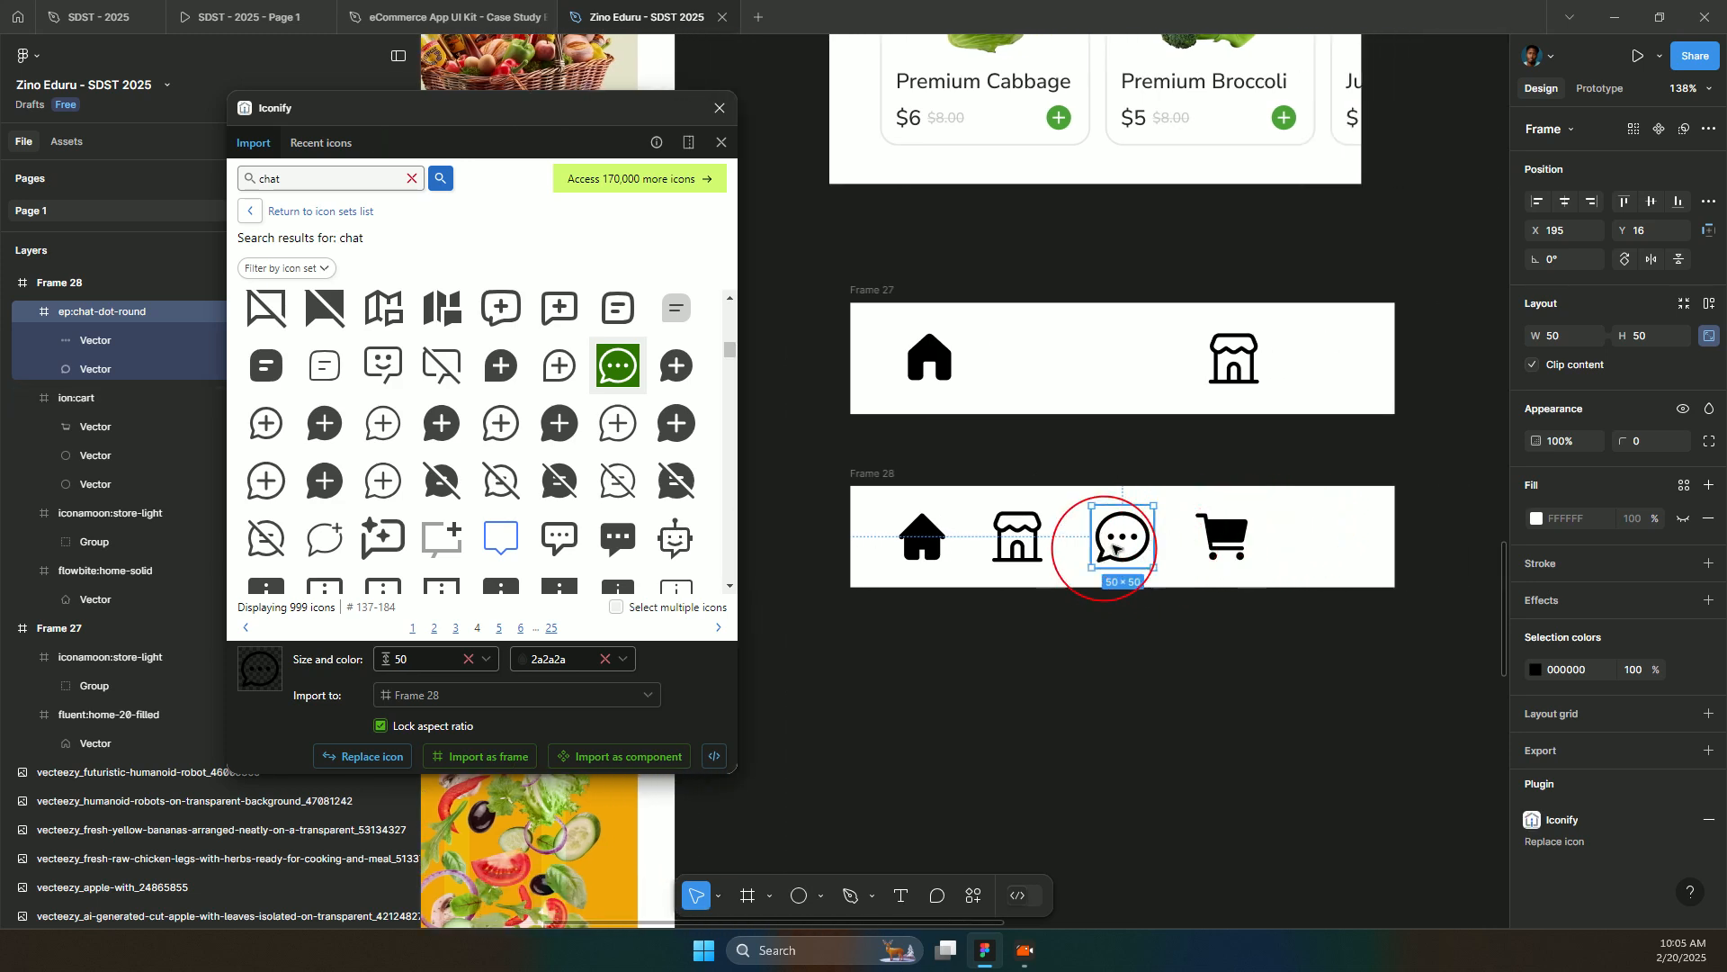
{"action": "left_click_drag", "start_coordinate": [1120, 534], "coordinate": [1304, 545]}
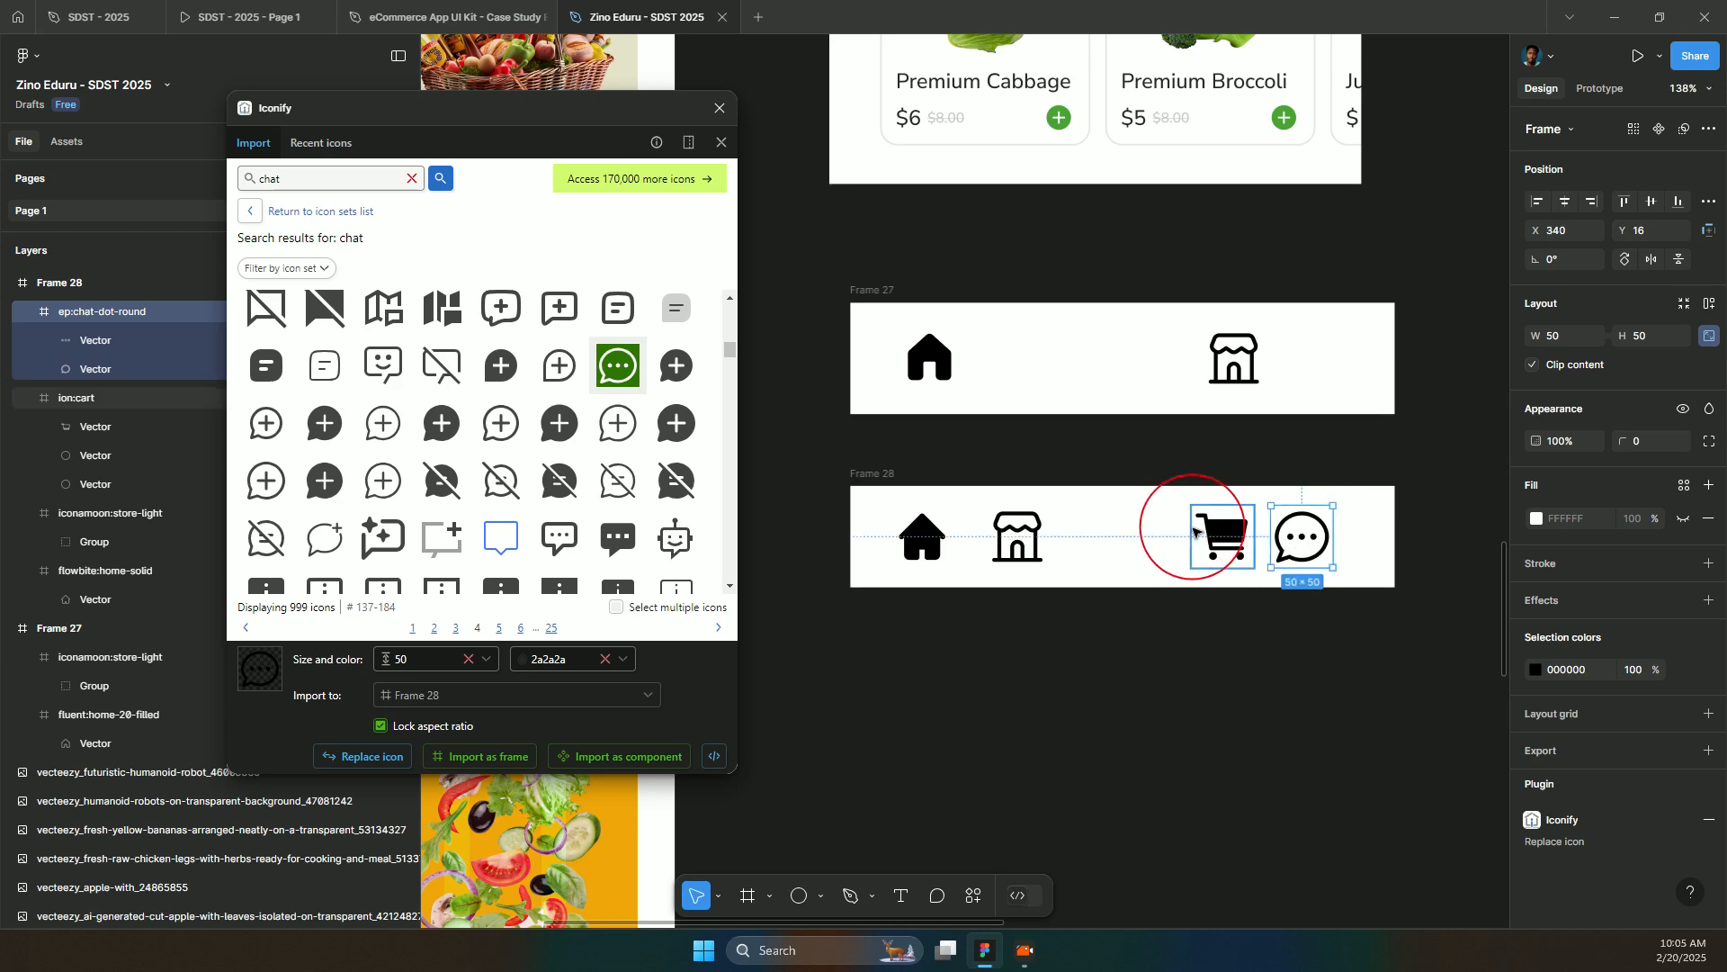
- Find the ic:twotone-search magnifier icon with the search "search" and import it into Frame 28 as a 50 × 50 frame
{"action": "left_click", "coordinate": [1204, 531]}
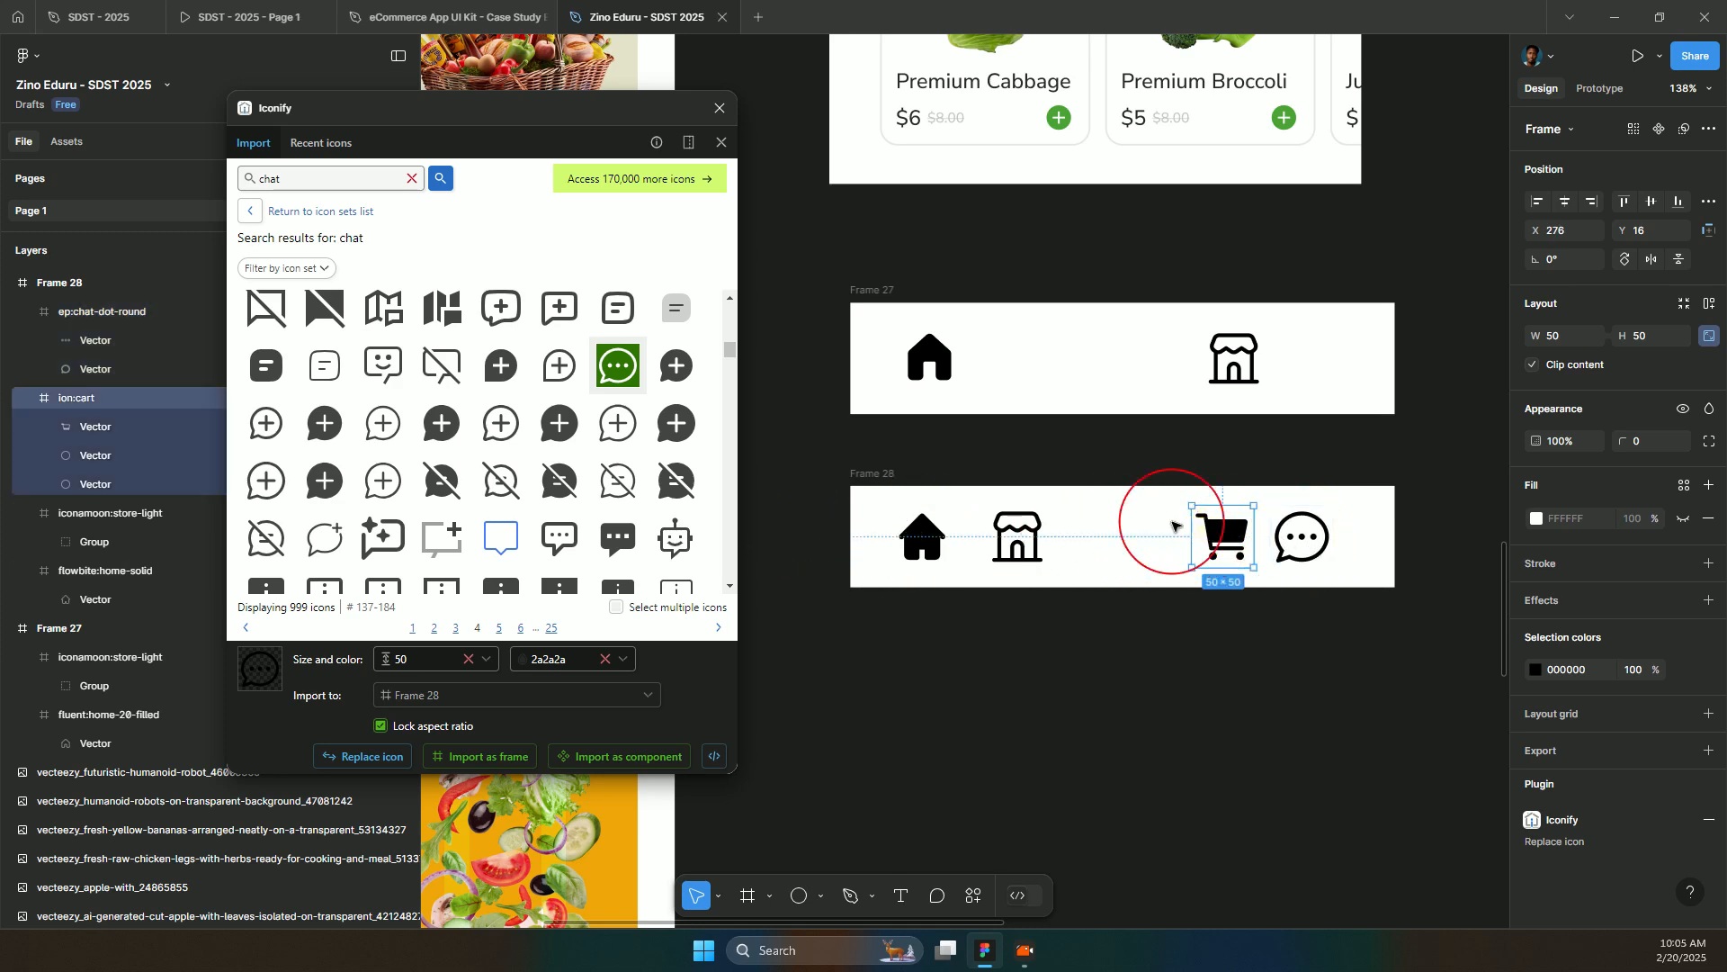
{"action": "double_click", "coordinate": [340, 176]}
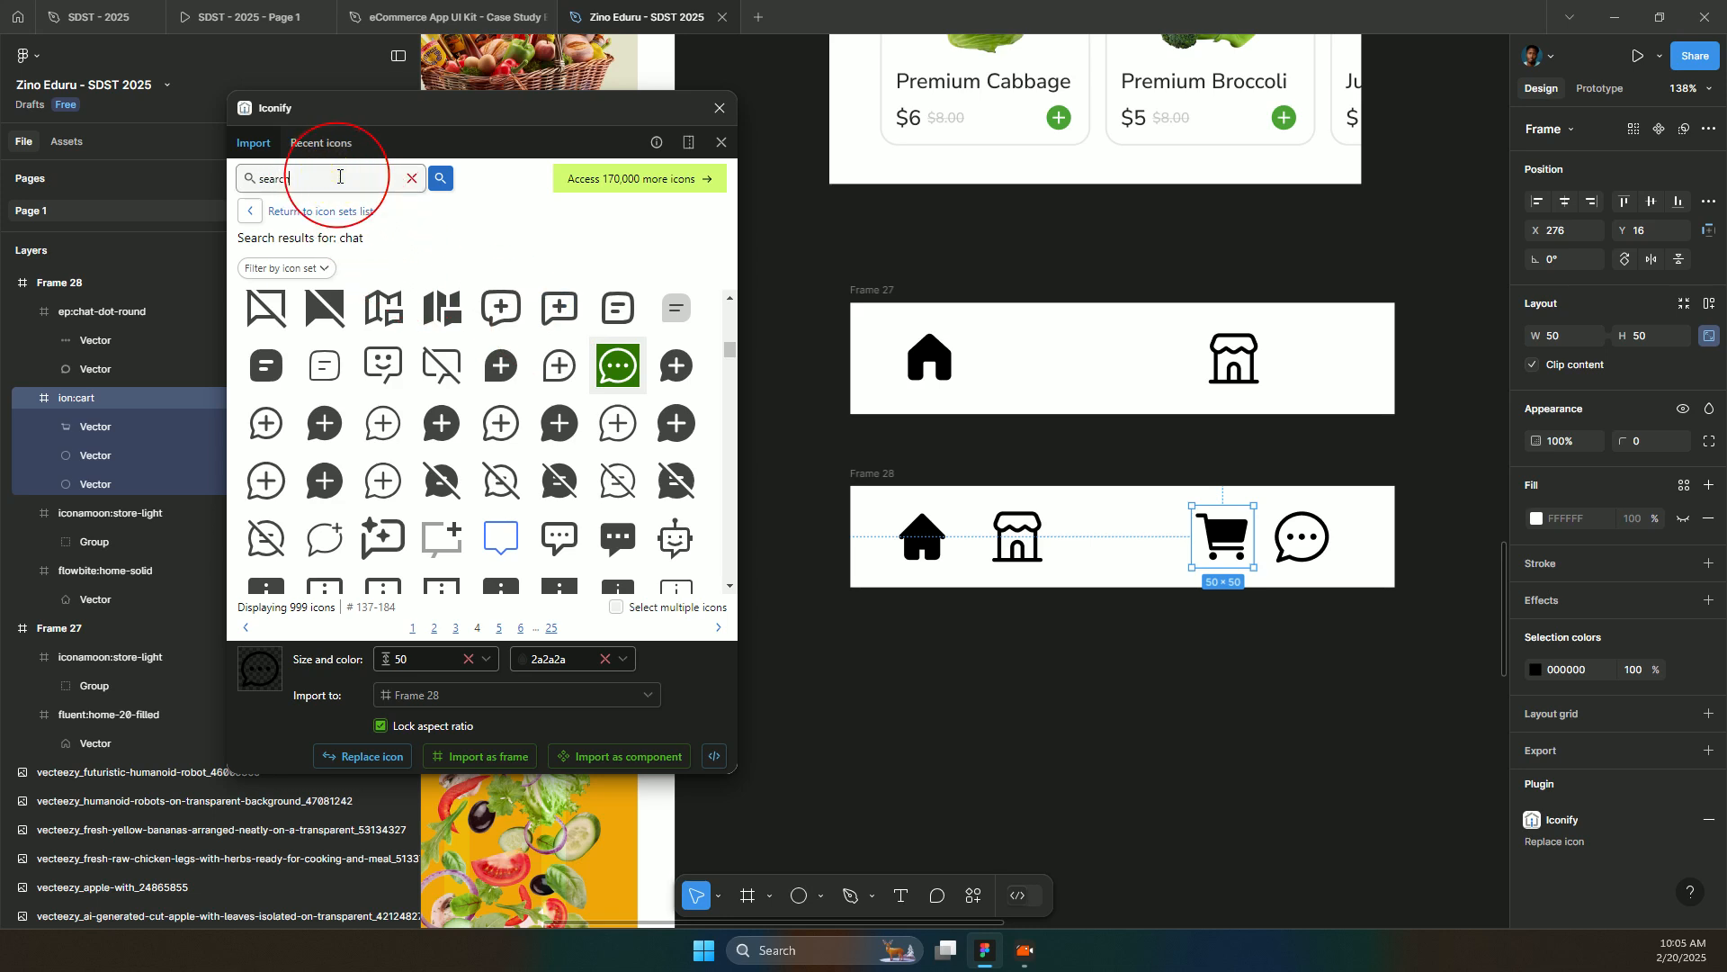
{"action": "key", "text": "Return"}
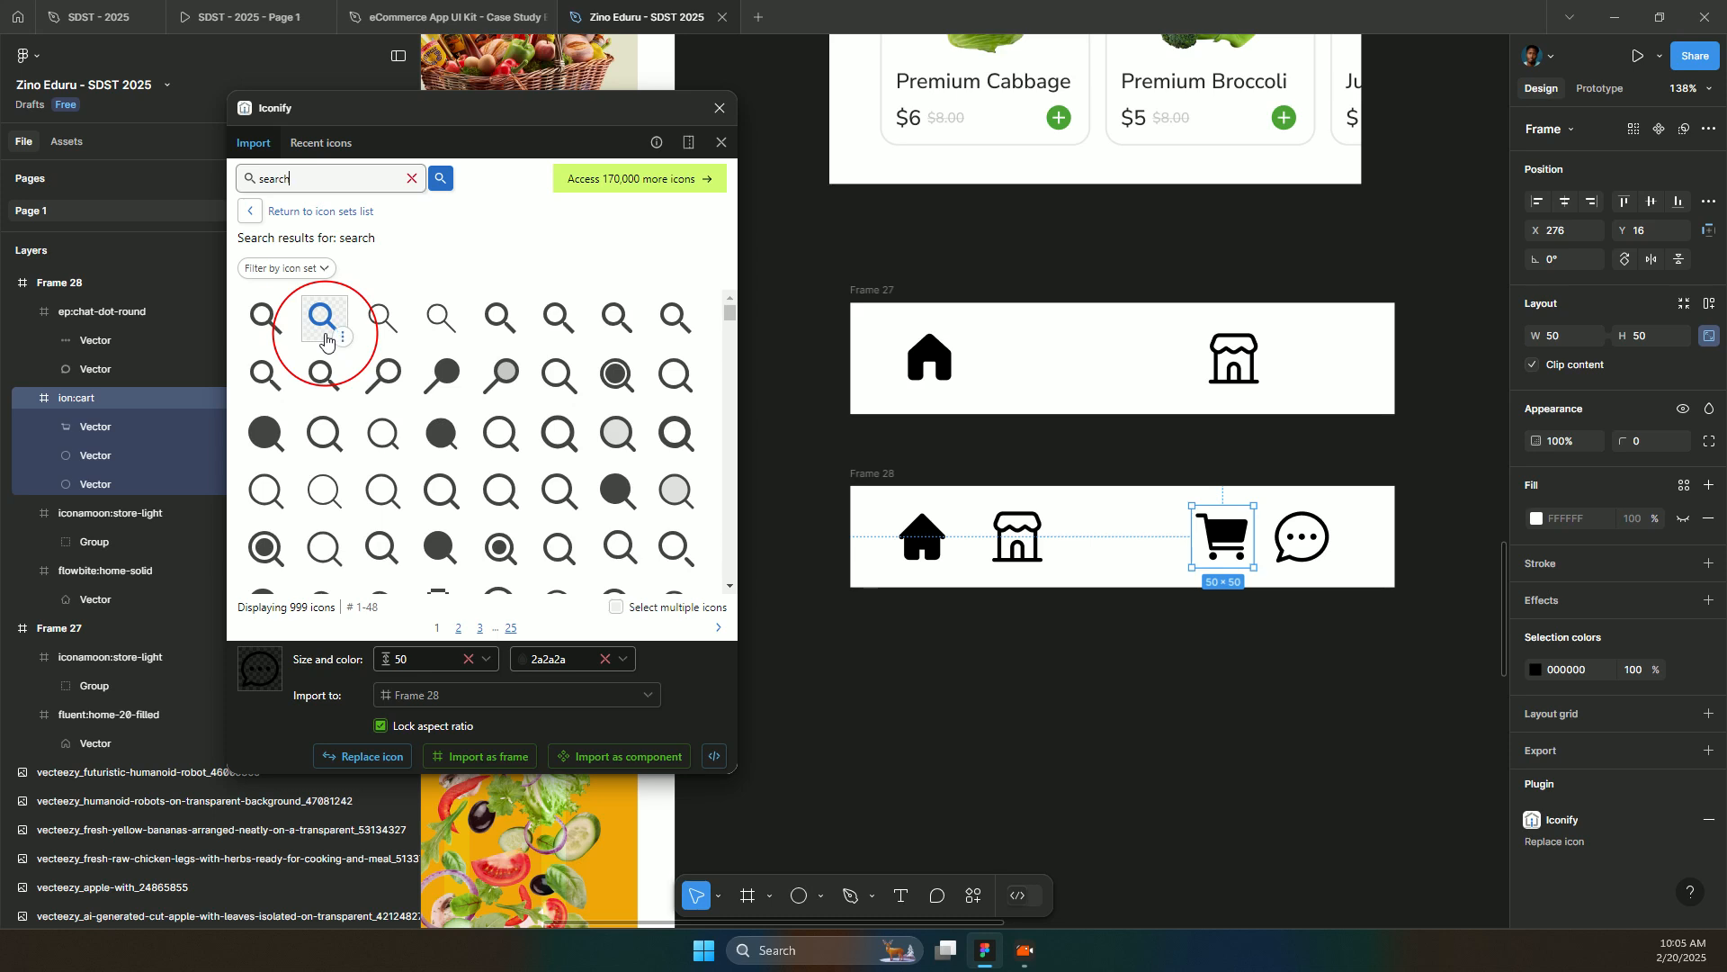
{"action": "left_click", "coordinate": [331, 371]}
{"action": "left_click", "coordinate": [289, 382]}
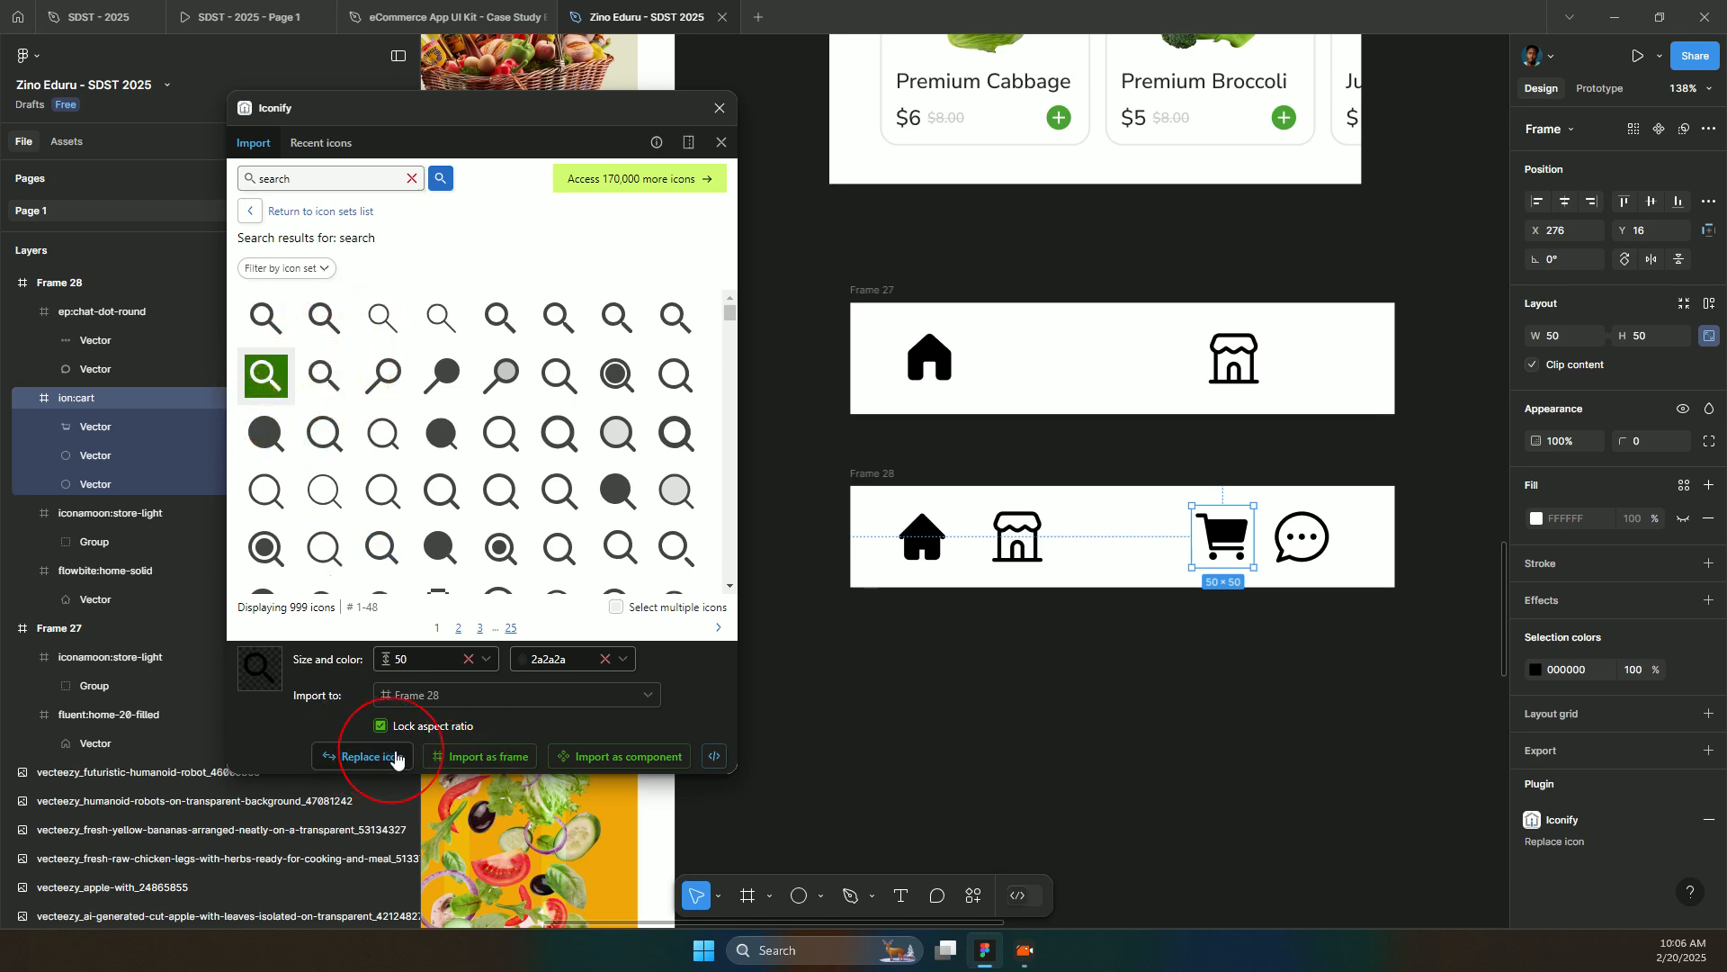
{"action": "left_click", "coordinate": [845, 478]}
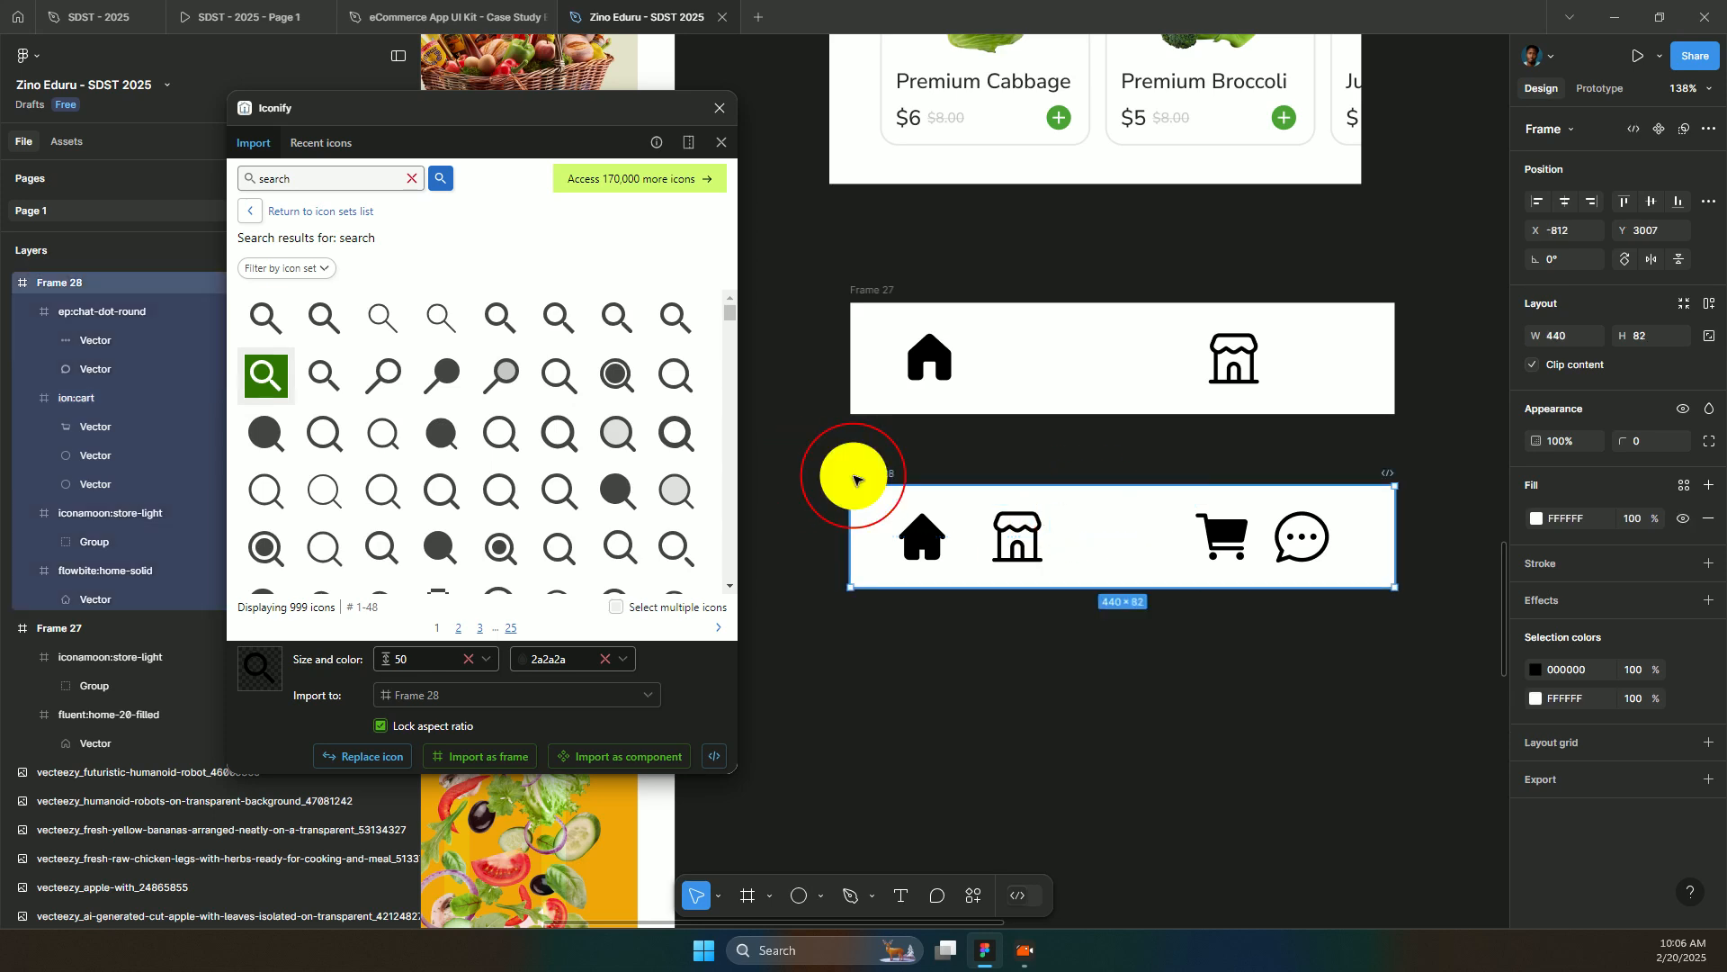
{"action": "left_click", "coordinate": [486, 760]}
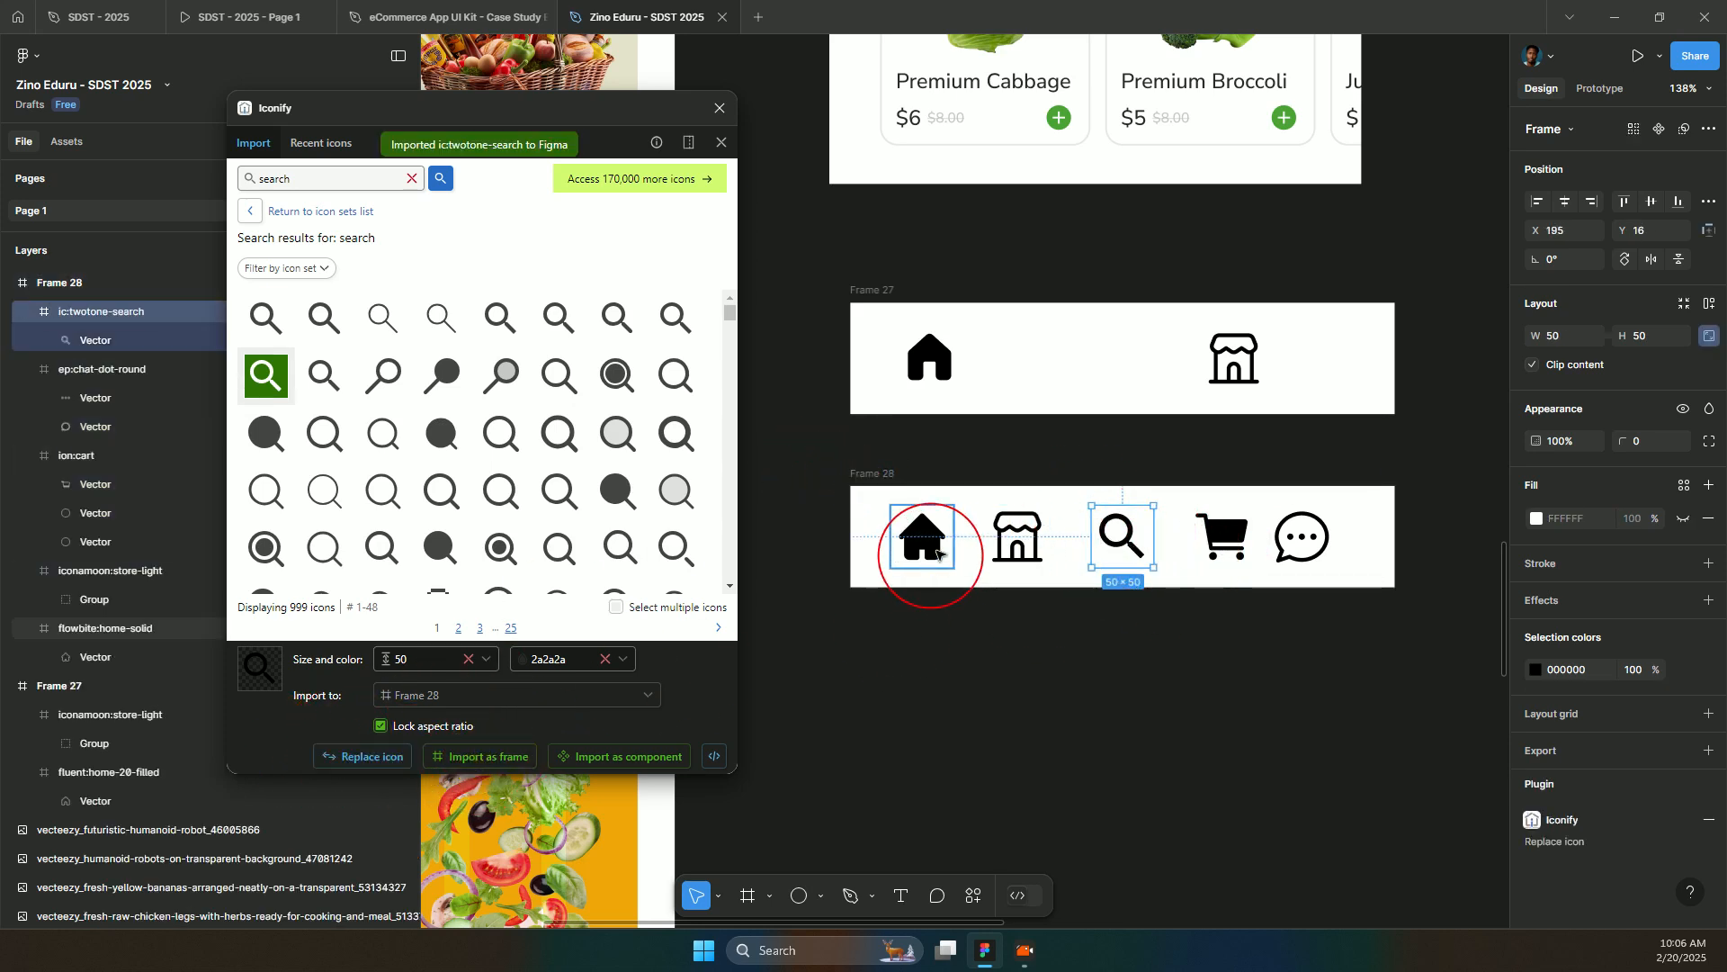
- Replace the storefront icon in Frame 28 with material-symbols-light:orders-outline, found with the search "orders"
{"action": "left_click", "coordinate": [999, 543]}
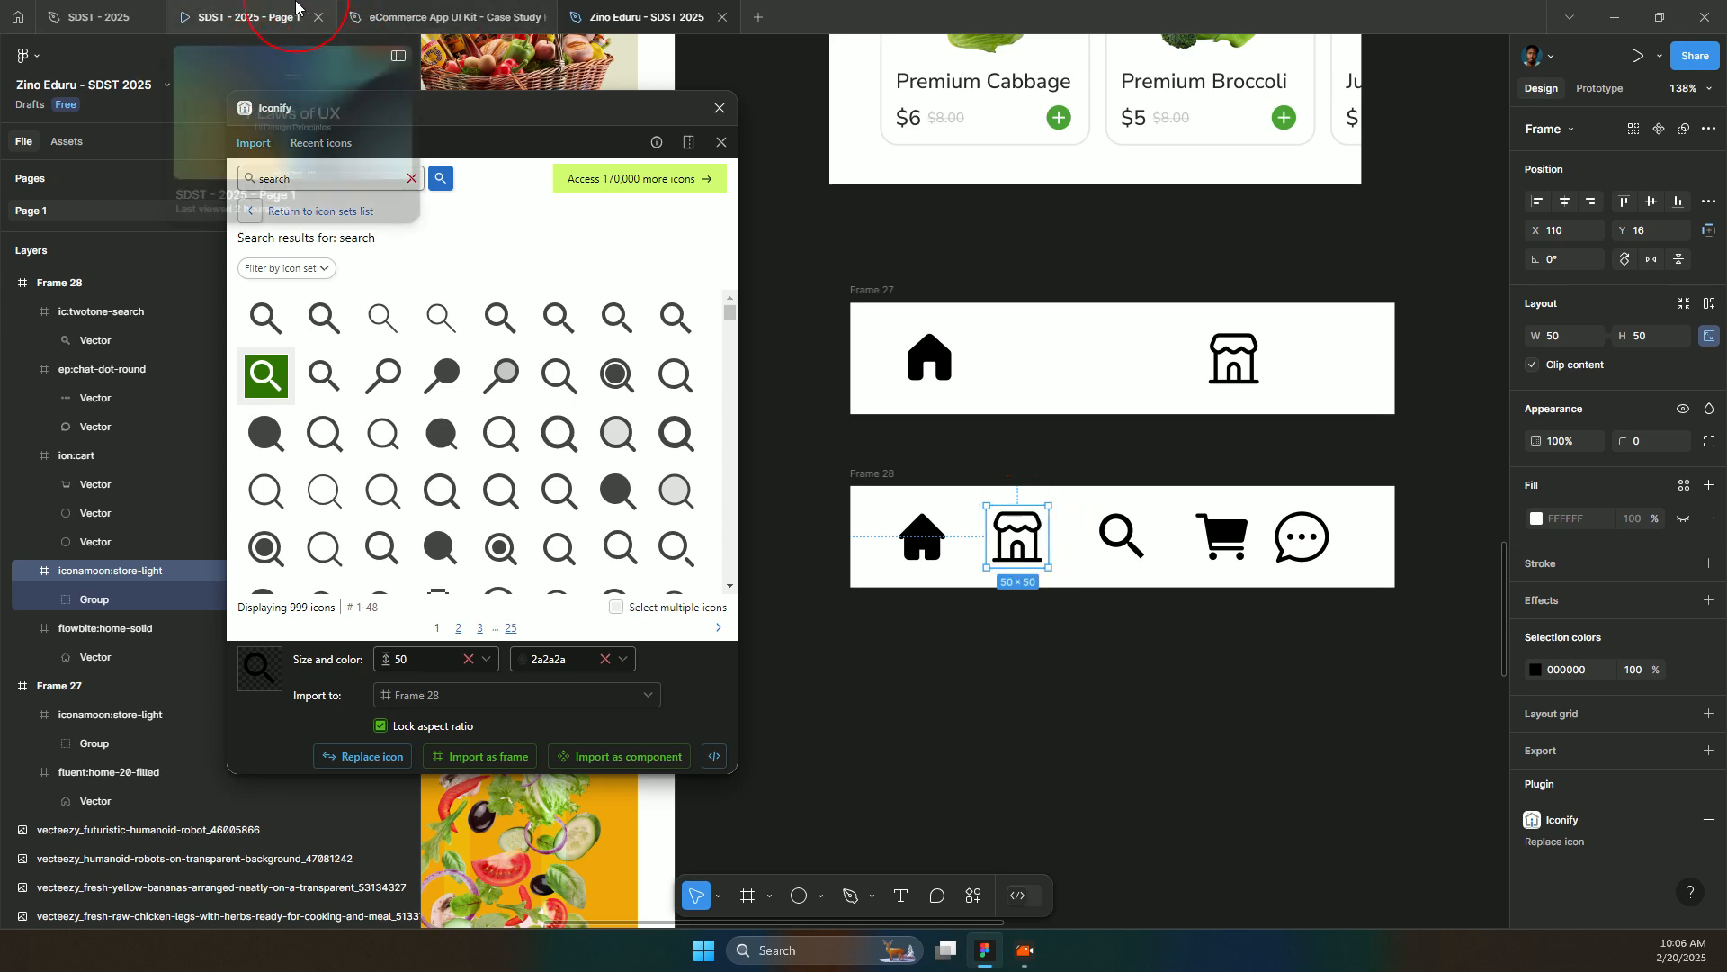
{"action": "left_click", "coordinate": [320, 171]}
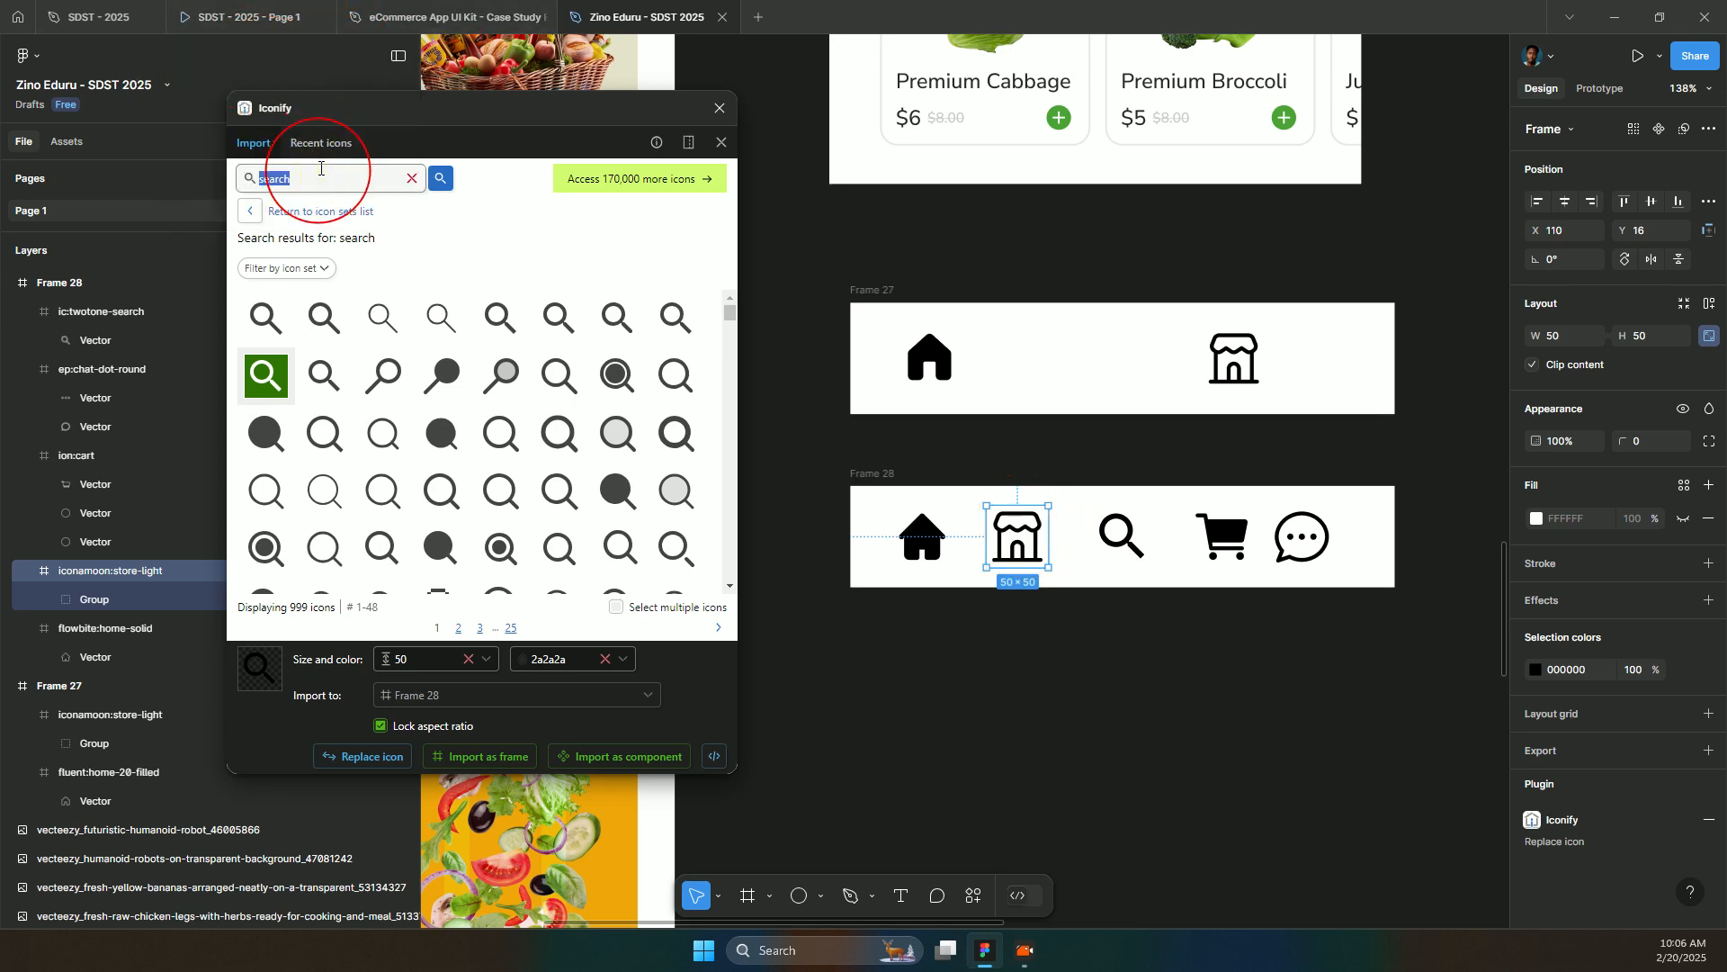
{"action": "key", "text": "Return"}
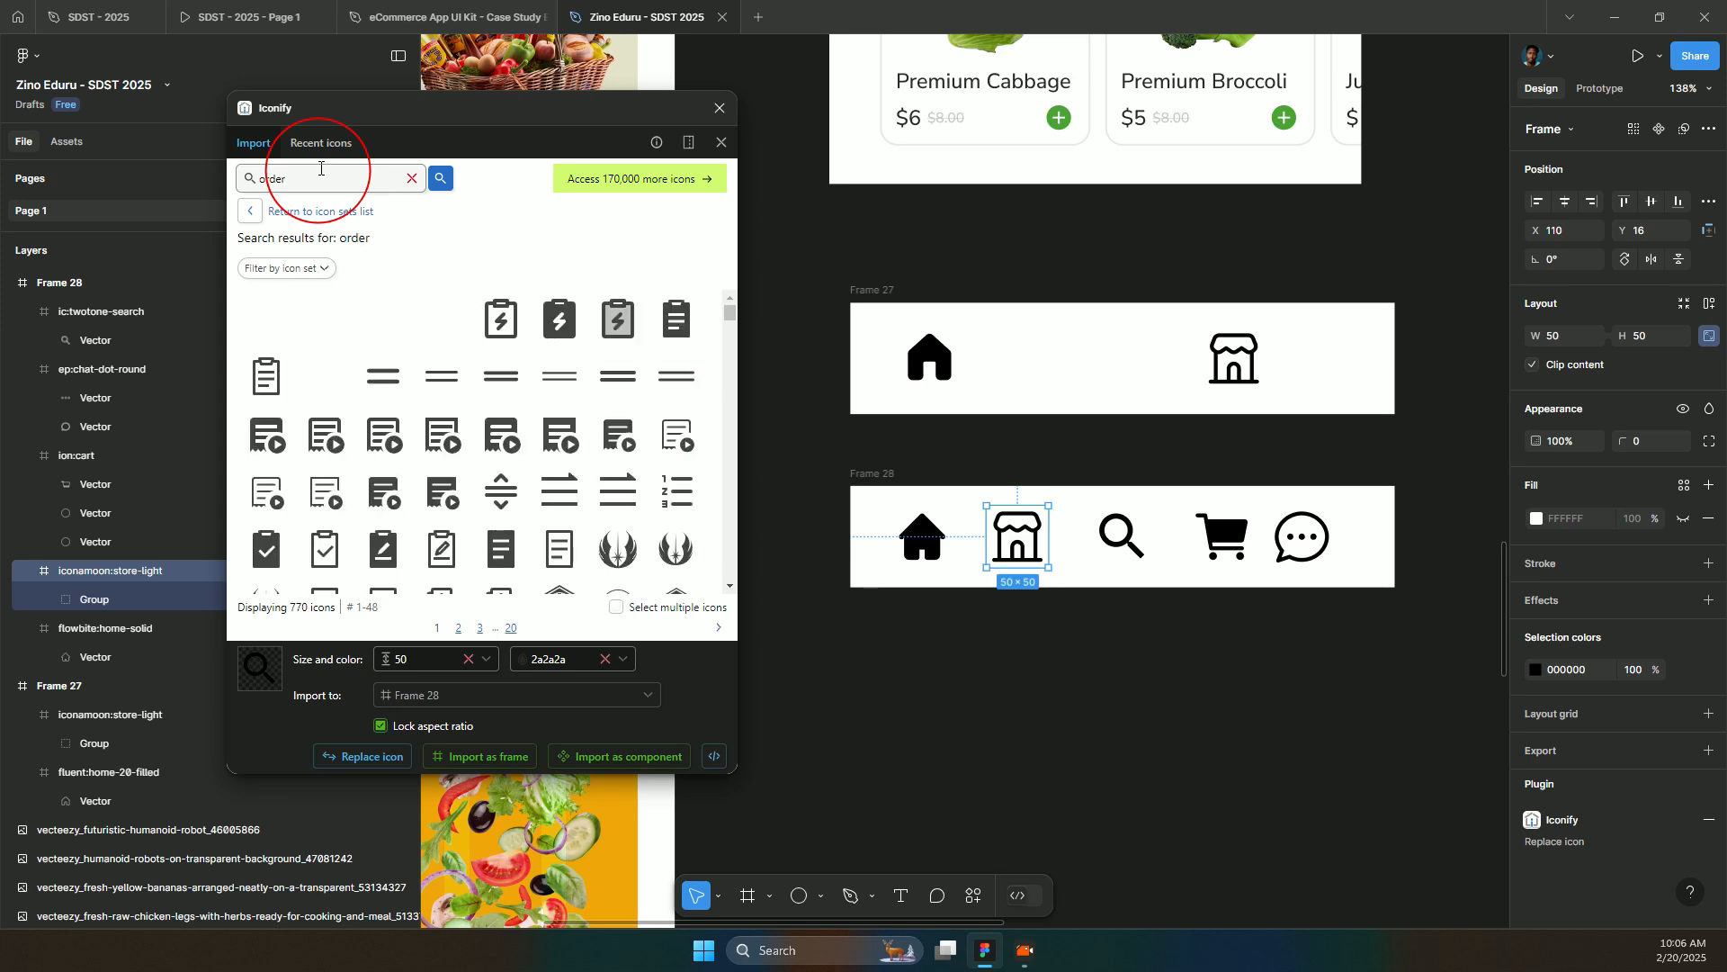
{"action": "key", "text": "Return"}
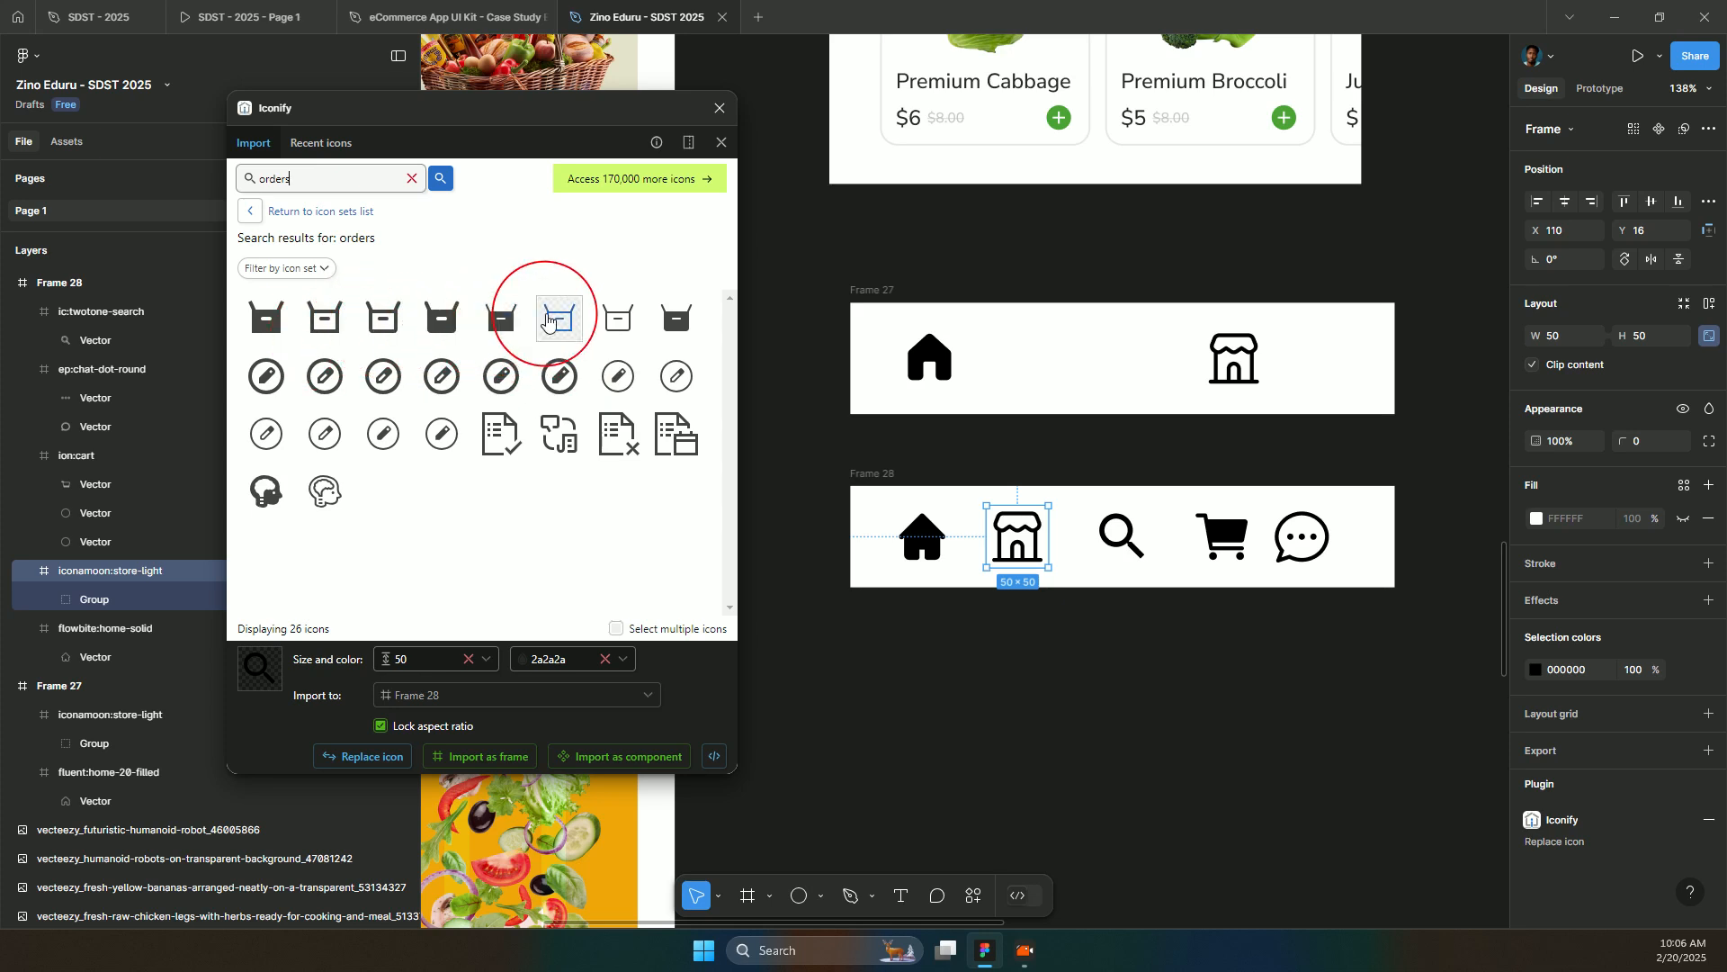
{"action": "left_click", "coordinate": [550, 319]}
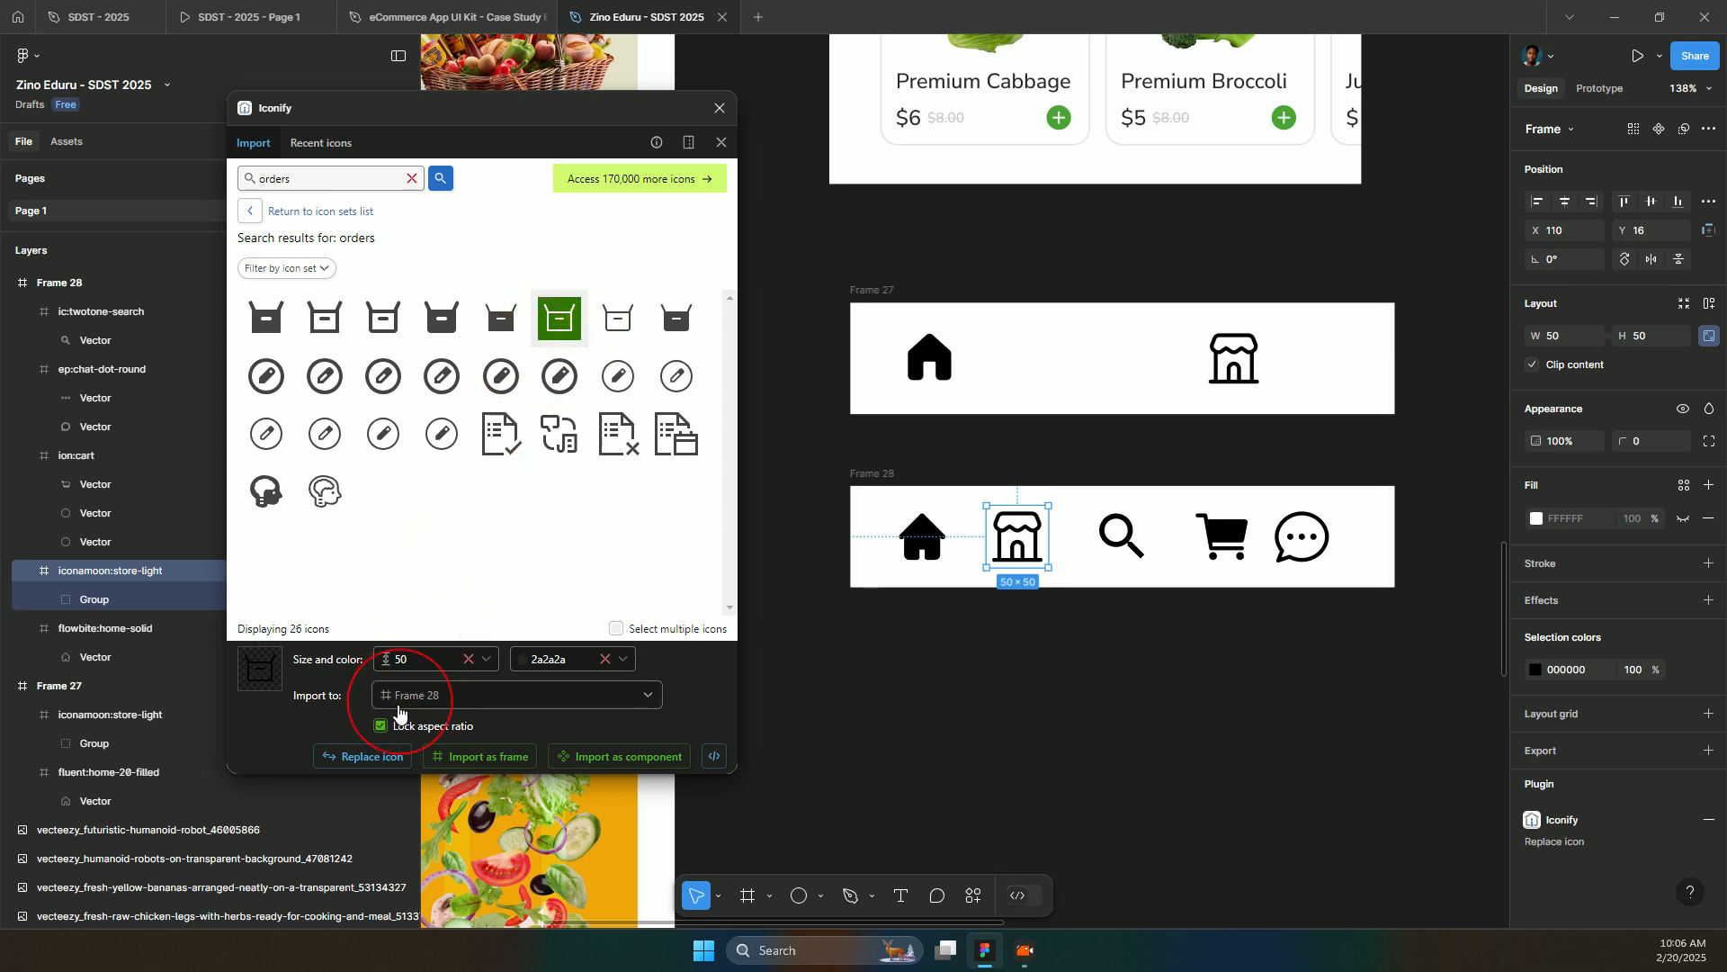
{"action": "left_click", "coordinate": [361, 754]}
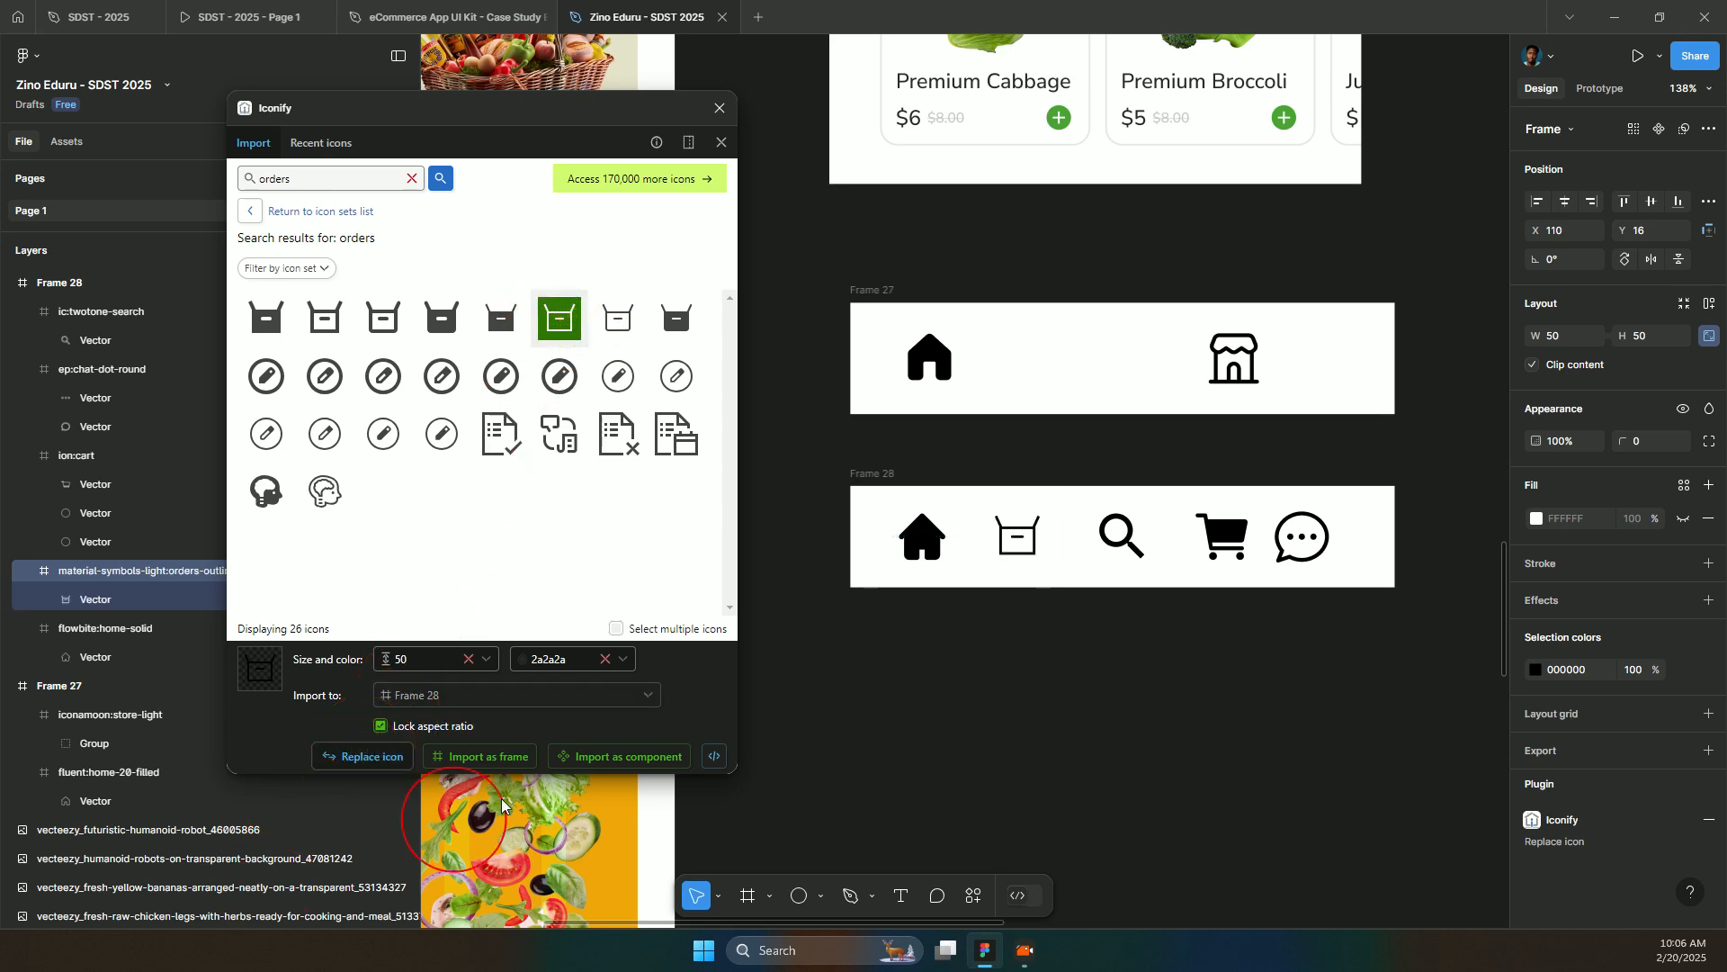
- Replace the magnifier icon in Frame 28 with basil:search-solid, found with the search "search"
{"action": "left_click", "coordinate": [1122, 561]}
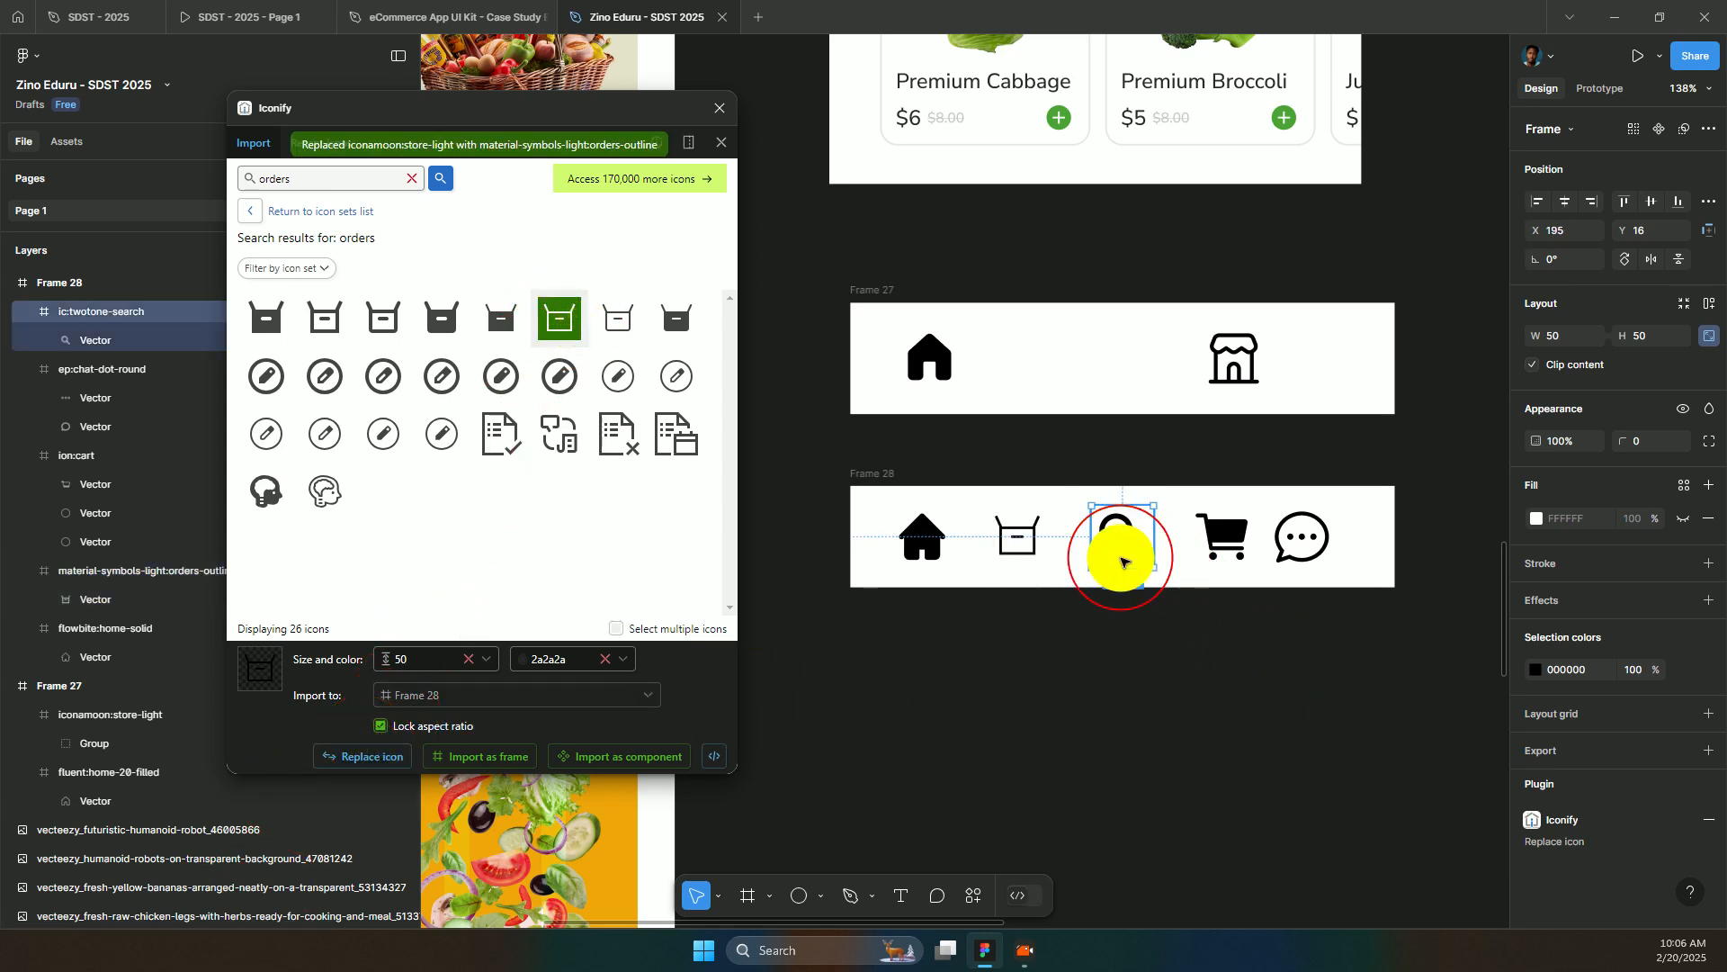
{"action": "left_click_drag", "start_coordinate": [339, 177], "coordinate": [252, 177]}
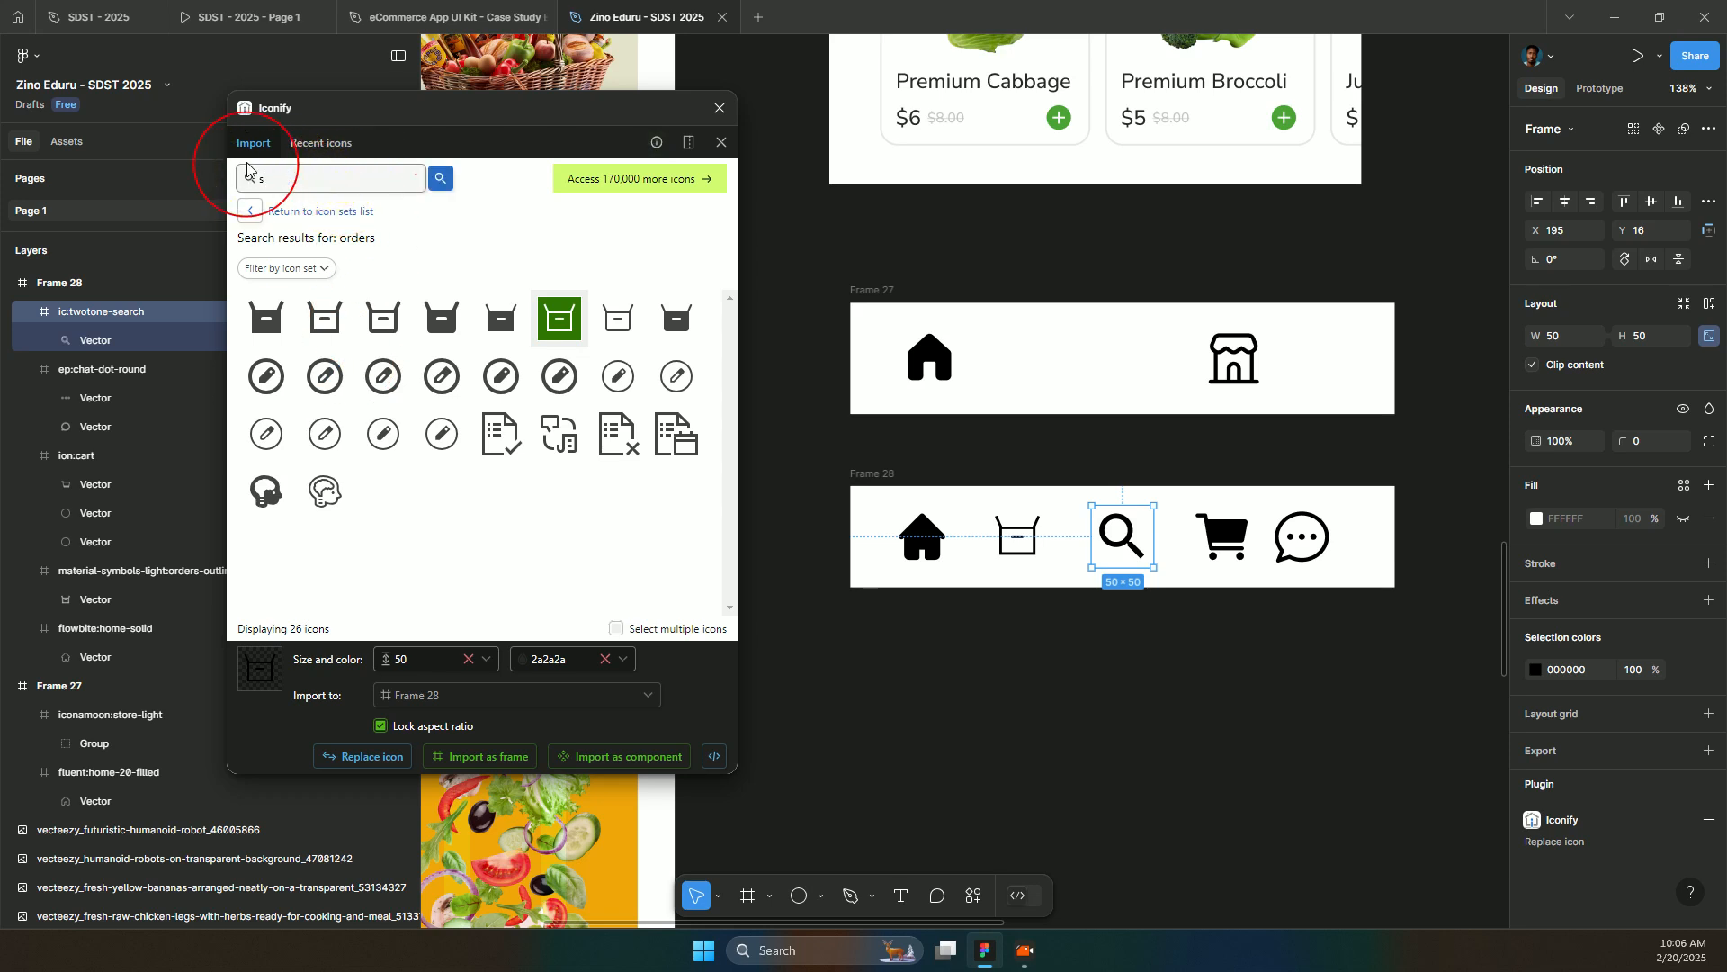
{"action": "type", "text": "search"}
{"action": "key", "text": "Return"}
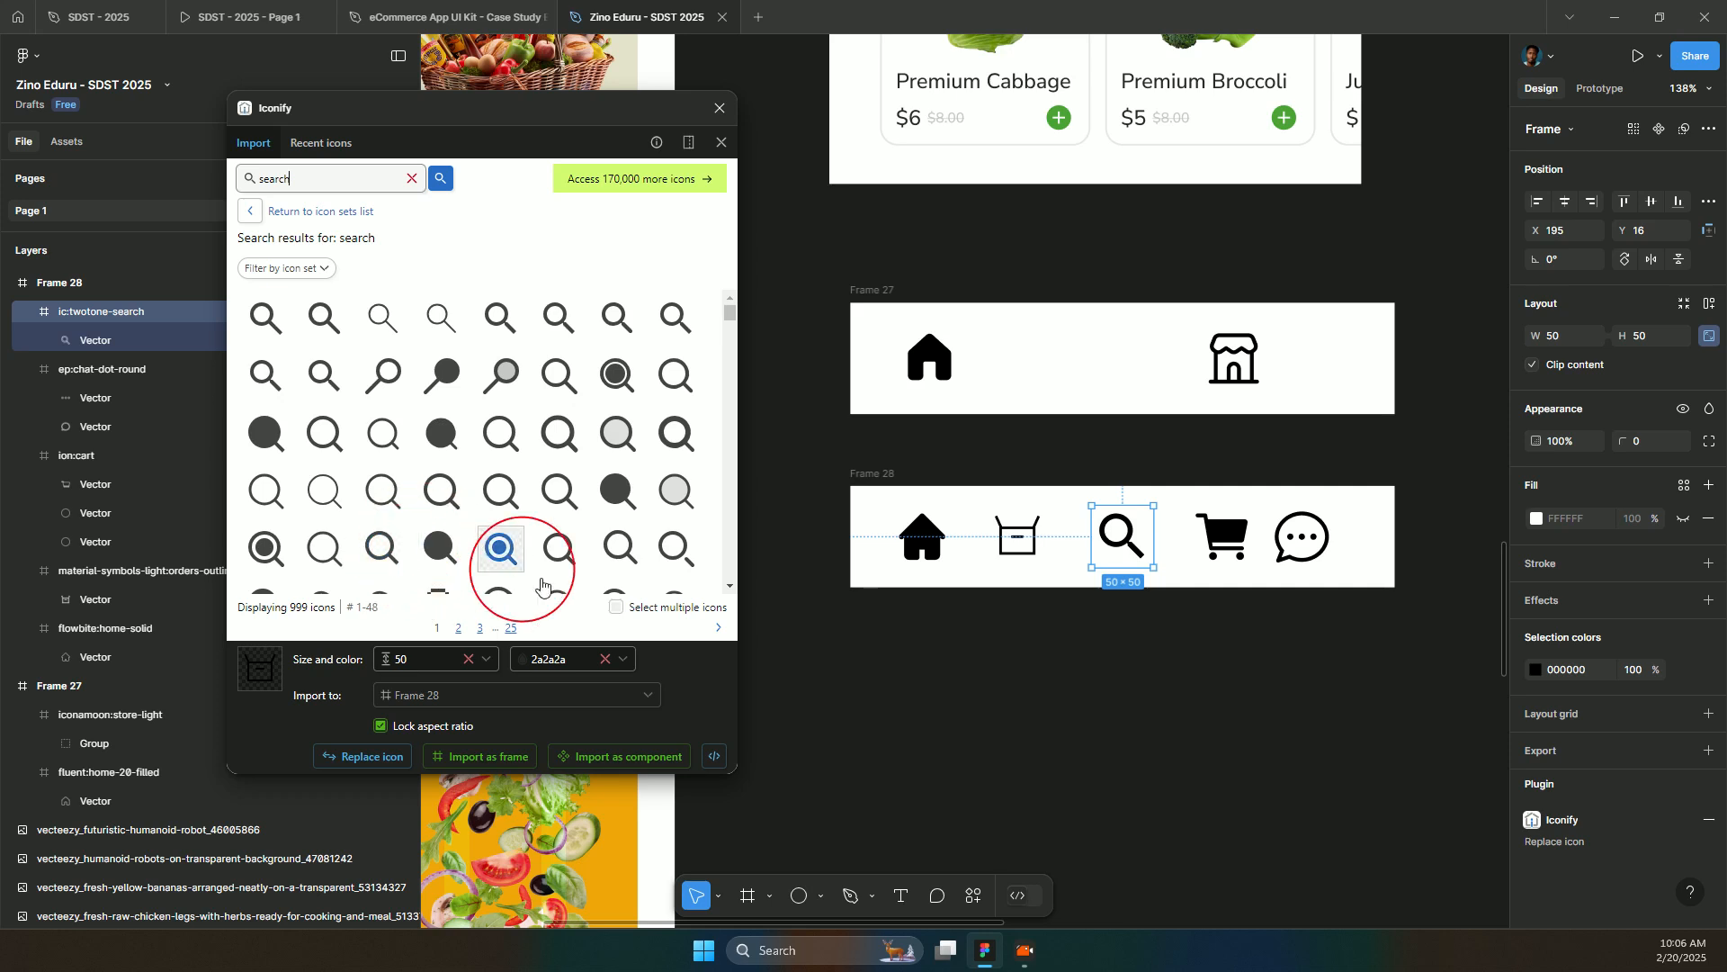
{"action": "scroll", "coordinate": [351, 445], "scroll_direction": "down", "scroll_amount": 1}
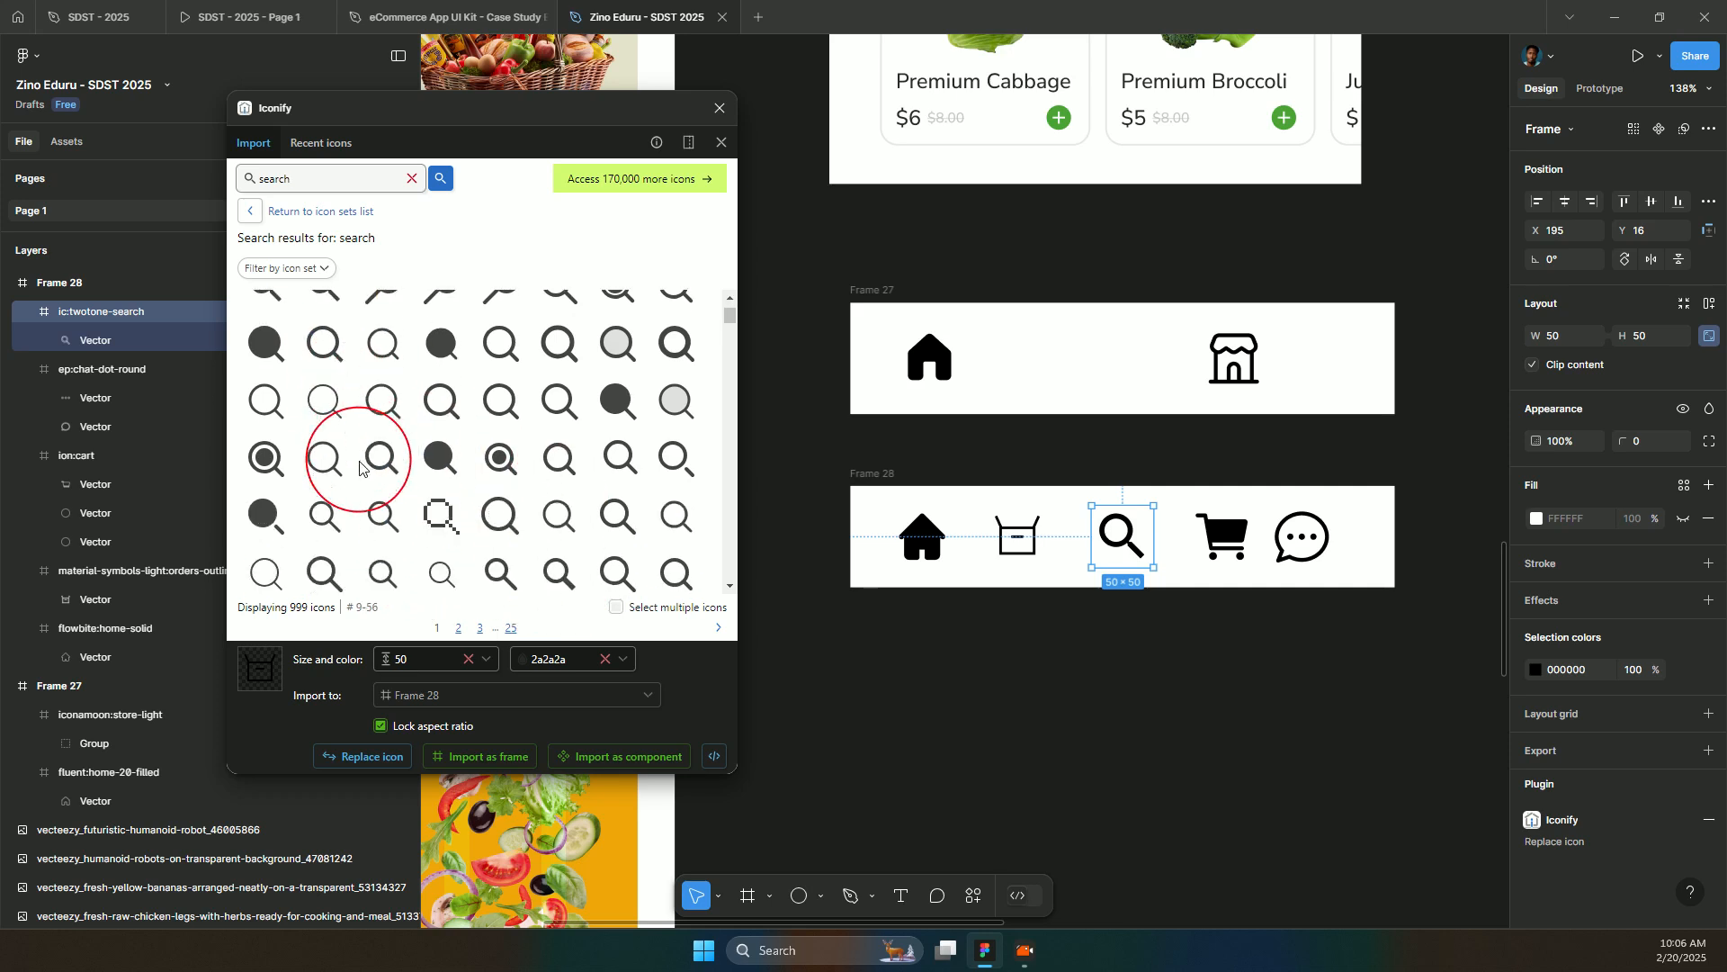
{"action": "left_click", "coordinate": [400, 528]}
{"action": "left_click", "coordinate": [350, 757]}
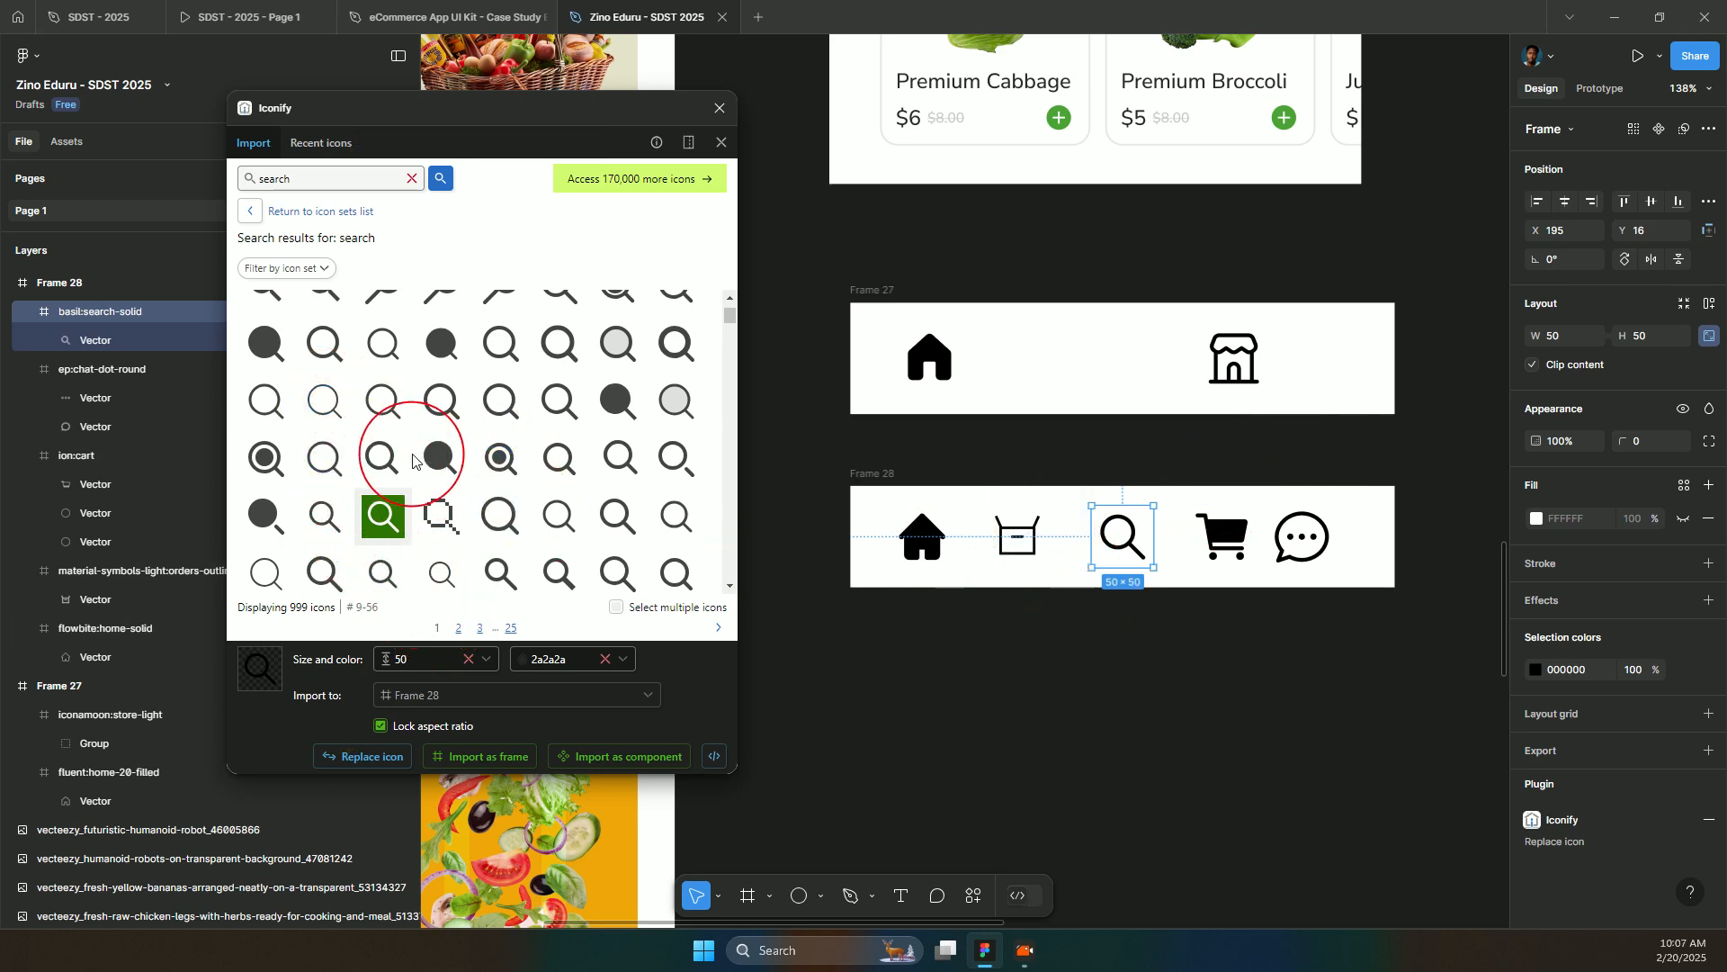
- Swap Frame 28's magnifier icon for the iconamoon:search-light version
{"action": "left_click", "coordinate": [273, 409]}
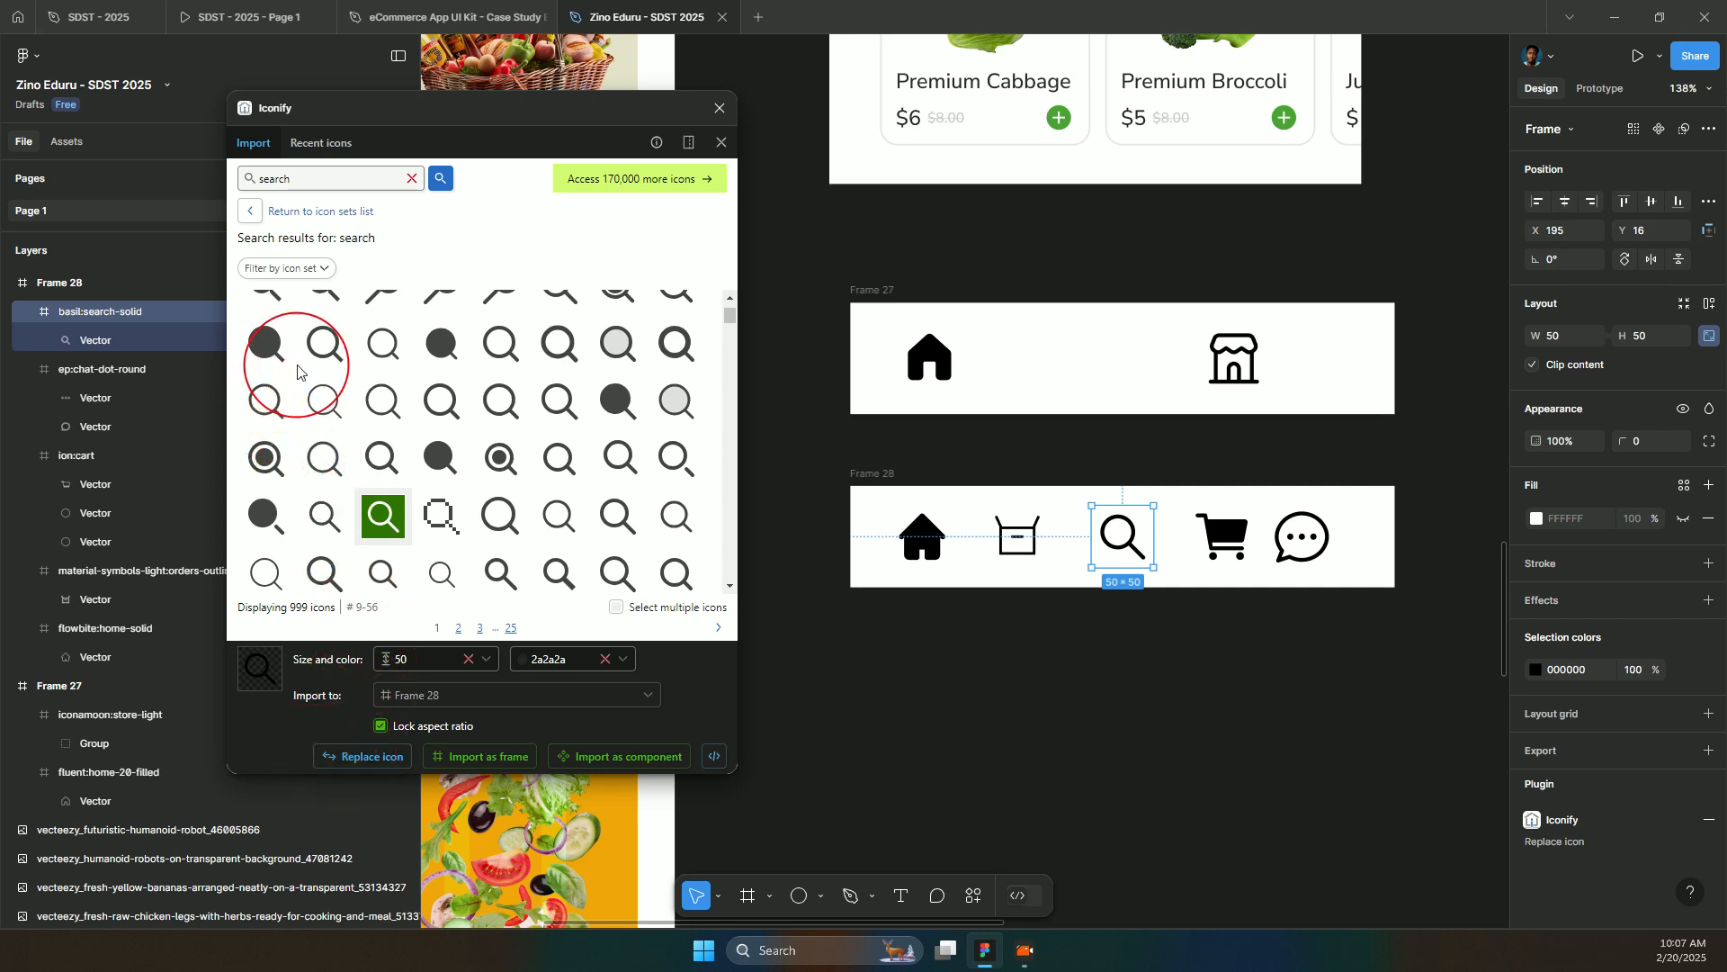
{"action": "left_click", "coordinate": [266, 396]}
{"action": "left_click", "coordinate": [351, 757]}
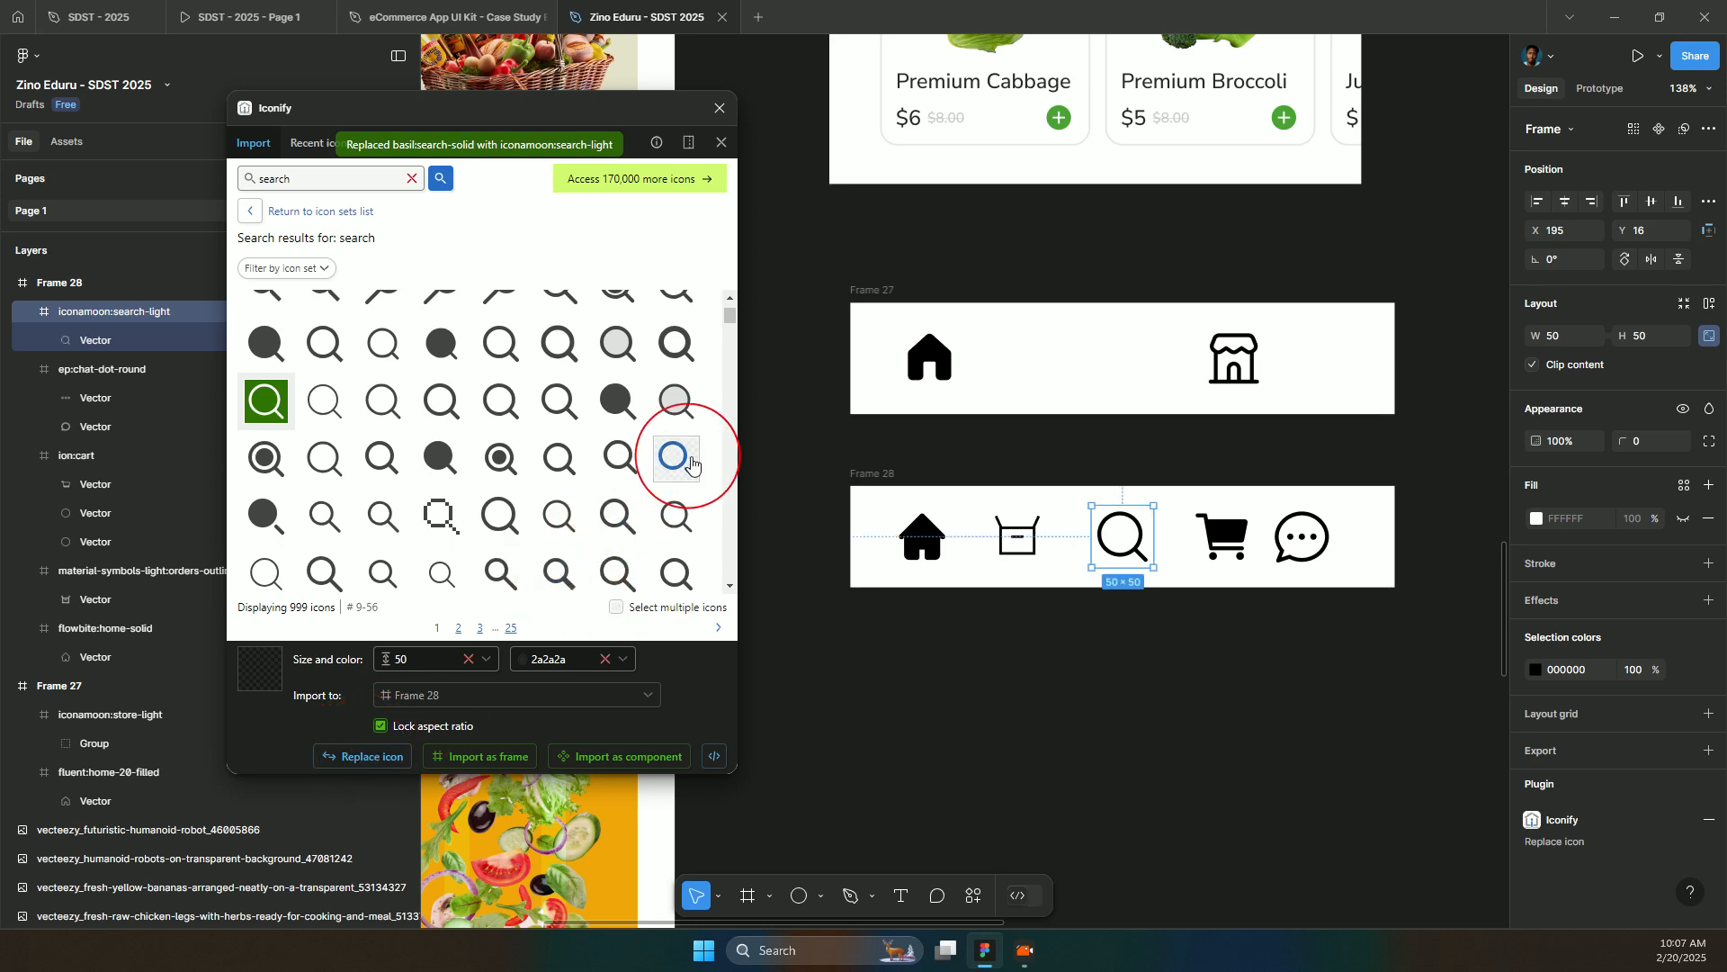
- Replace the magnifier icon in Frame 28 with the thinner bitcoin-icons:search-outline icon
{"action": "scroll", "coordinate": [630, 540], "scroll_direction": "down", "scroll_amount": 3}
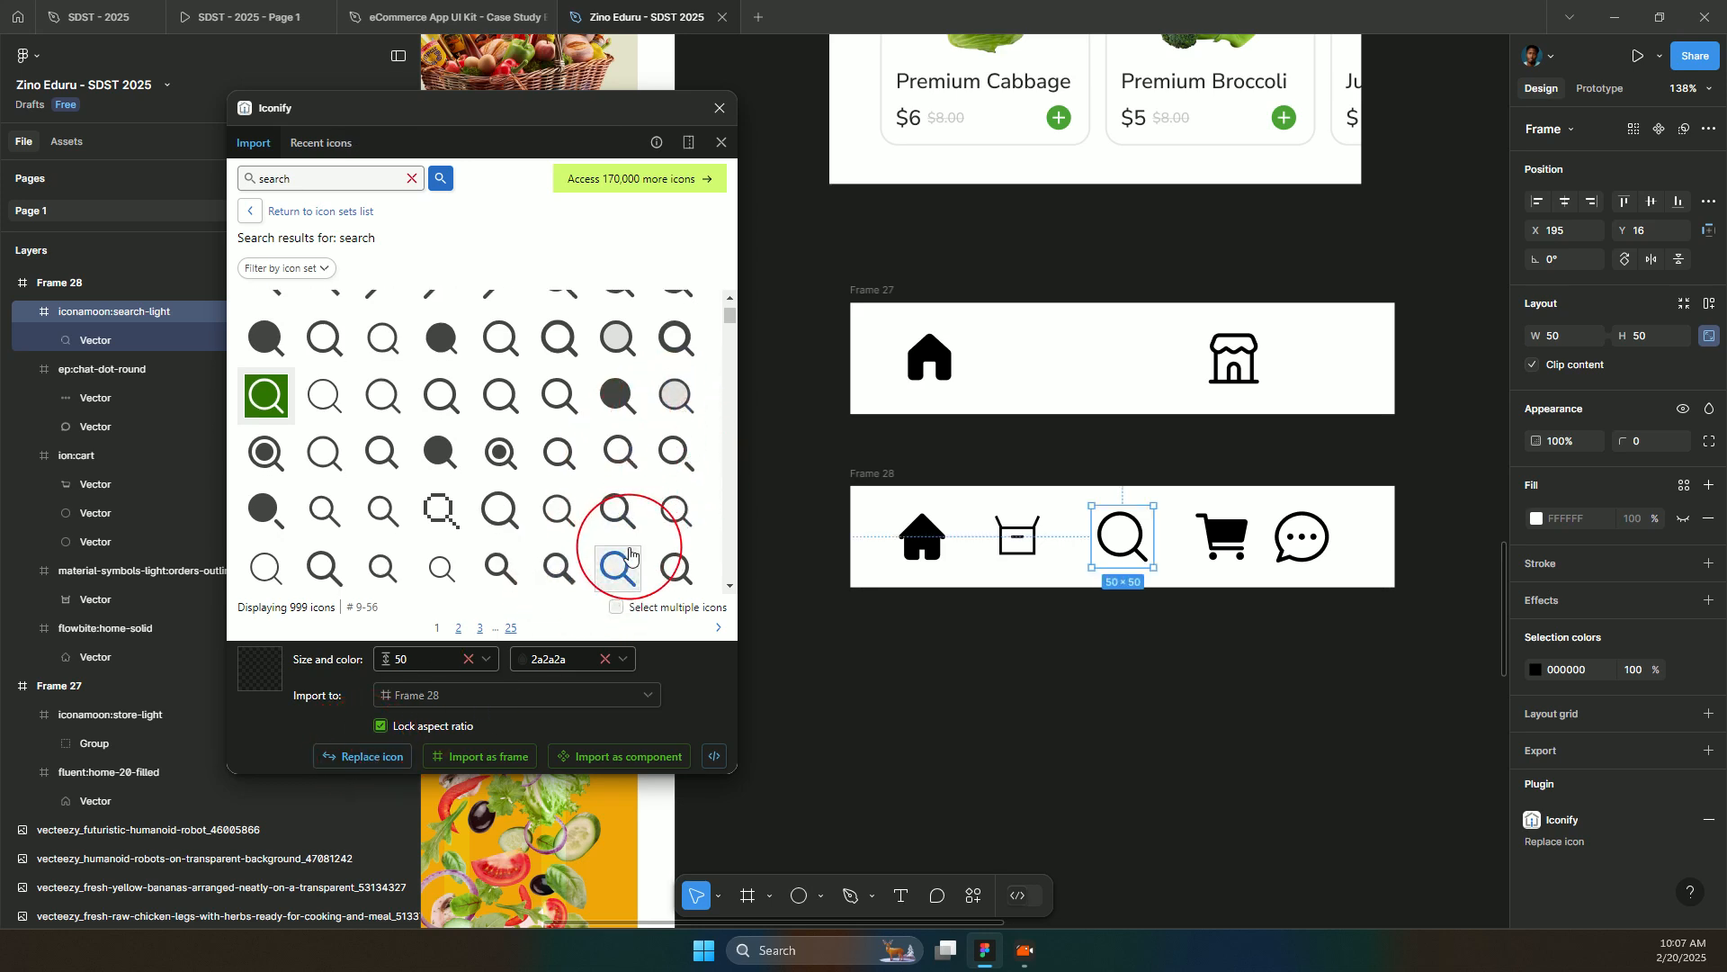
{"action": "left_click", "coordinate": [440, 394]}
{"action": "left_click", "coordinate": [405, 756]}
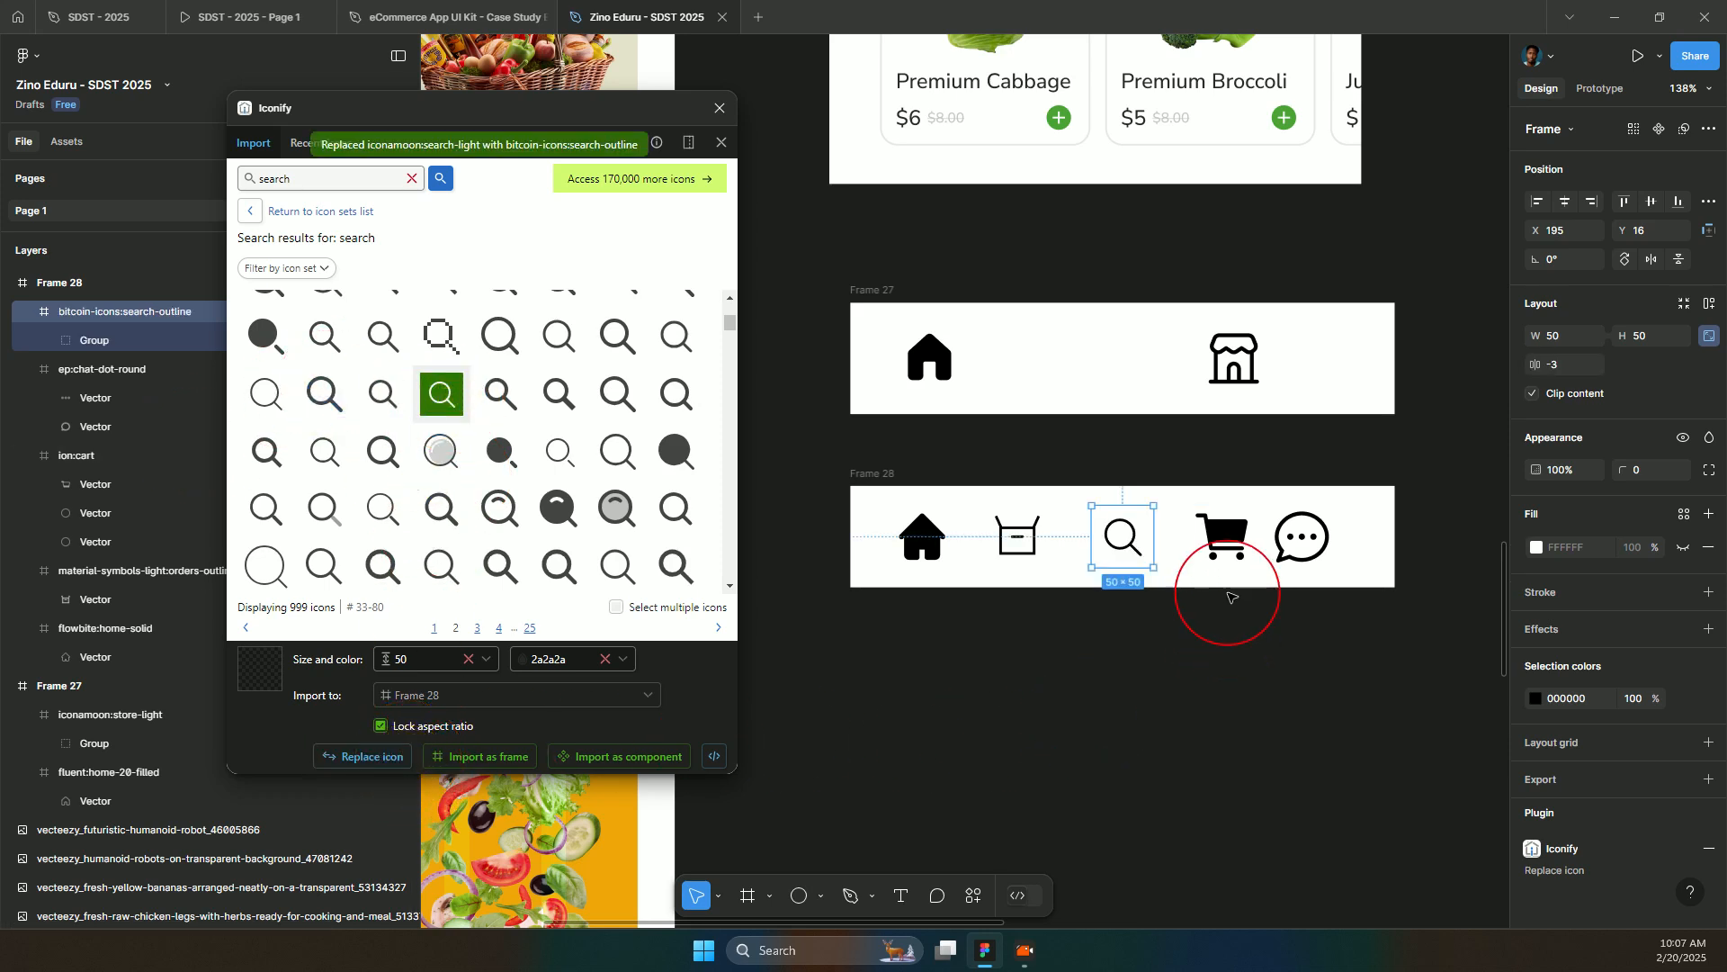
- Replace the chat bubble icon in Frame 28 with fluent:chat-20-regular, found with the search "chat"
{"action": "left_click", "coordinate": [1286, 537]}
{"action": "double_click", "coordinate": [345, 177]}
{"action": "type", "text": "chat"}
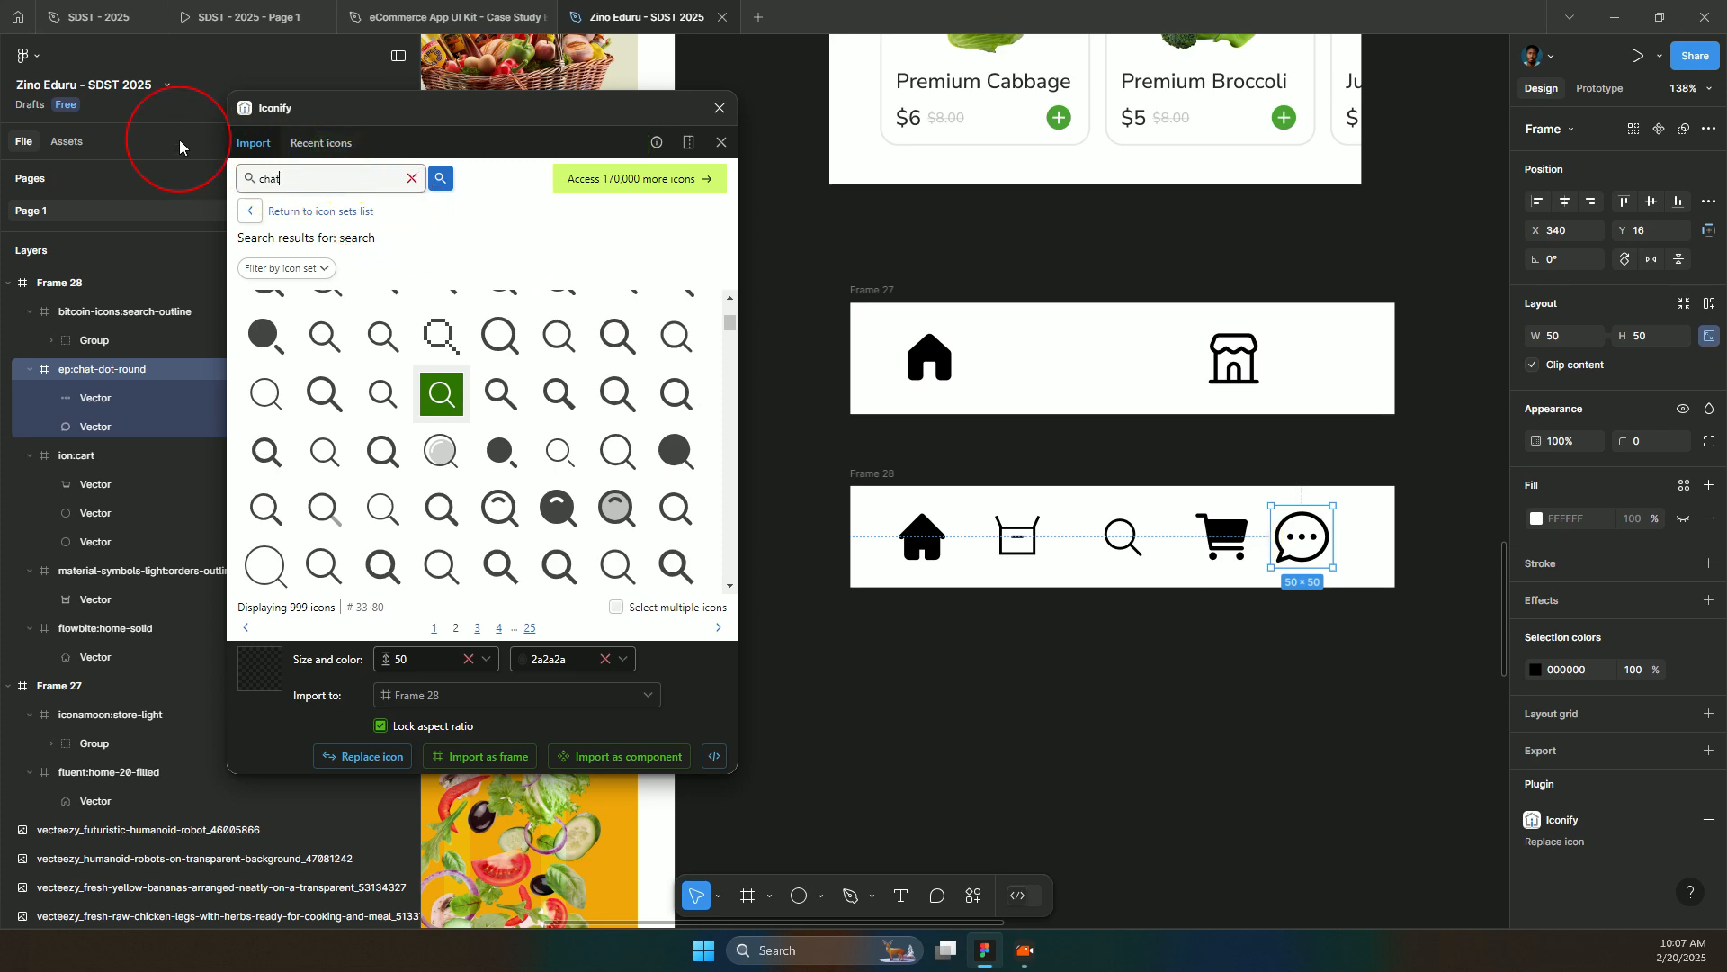
{"action": "key", "text": "Return"}
{"action": "scroll", "coordinate": [404, 477], "scroll_direction": "down", "scroll_amount": 3}
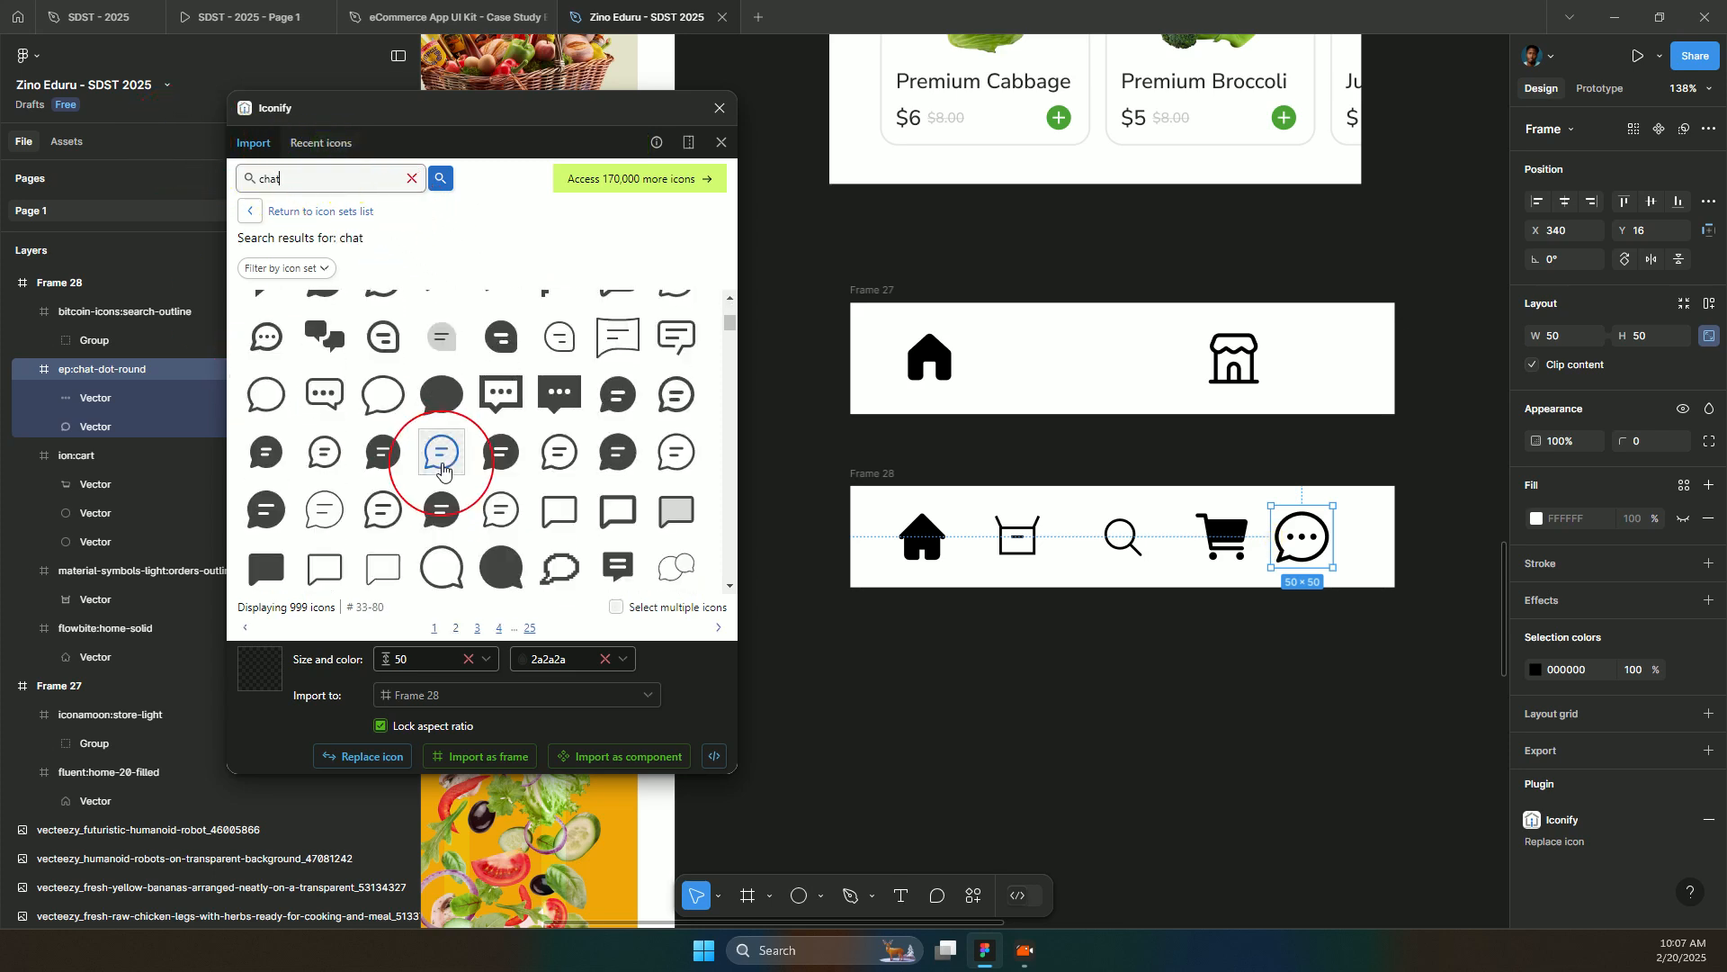
{"action": "scroll", "coordinate": [360, 468], "scroll_direction": "down", "scroll_amount": 5}
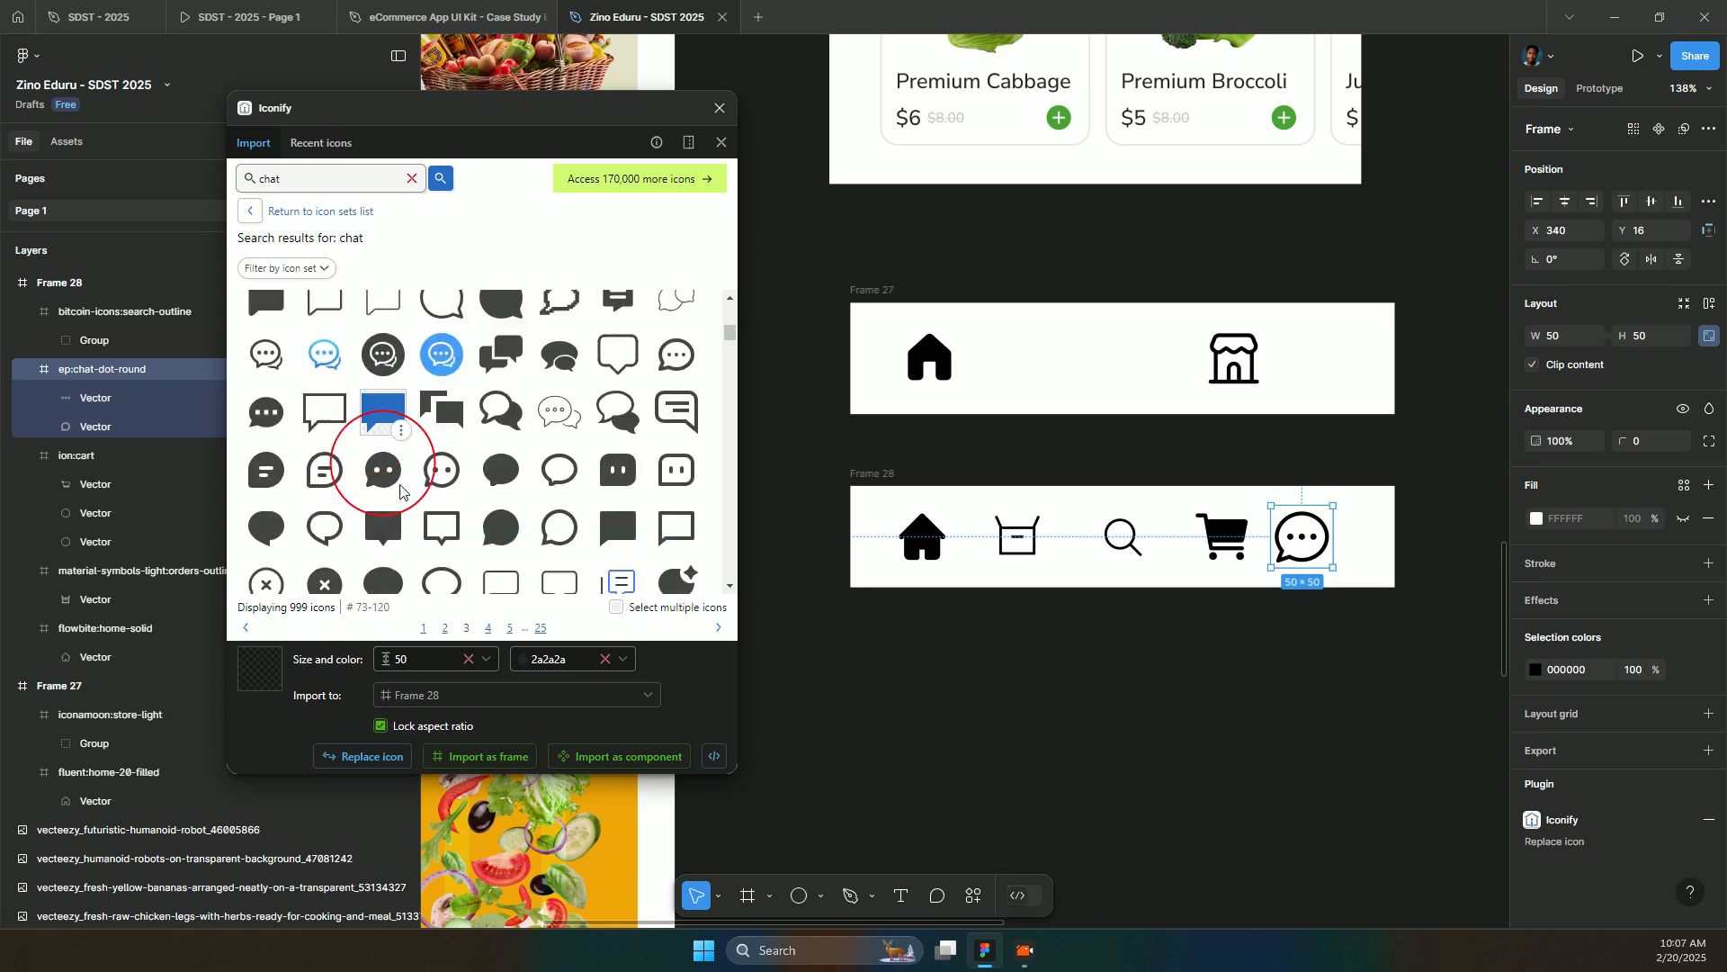
{"action": "scroll", "coordinate": [441, 531], "scroll_direction": "up", "scroll_amount": 3}
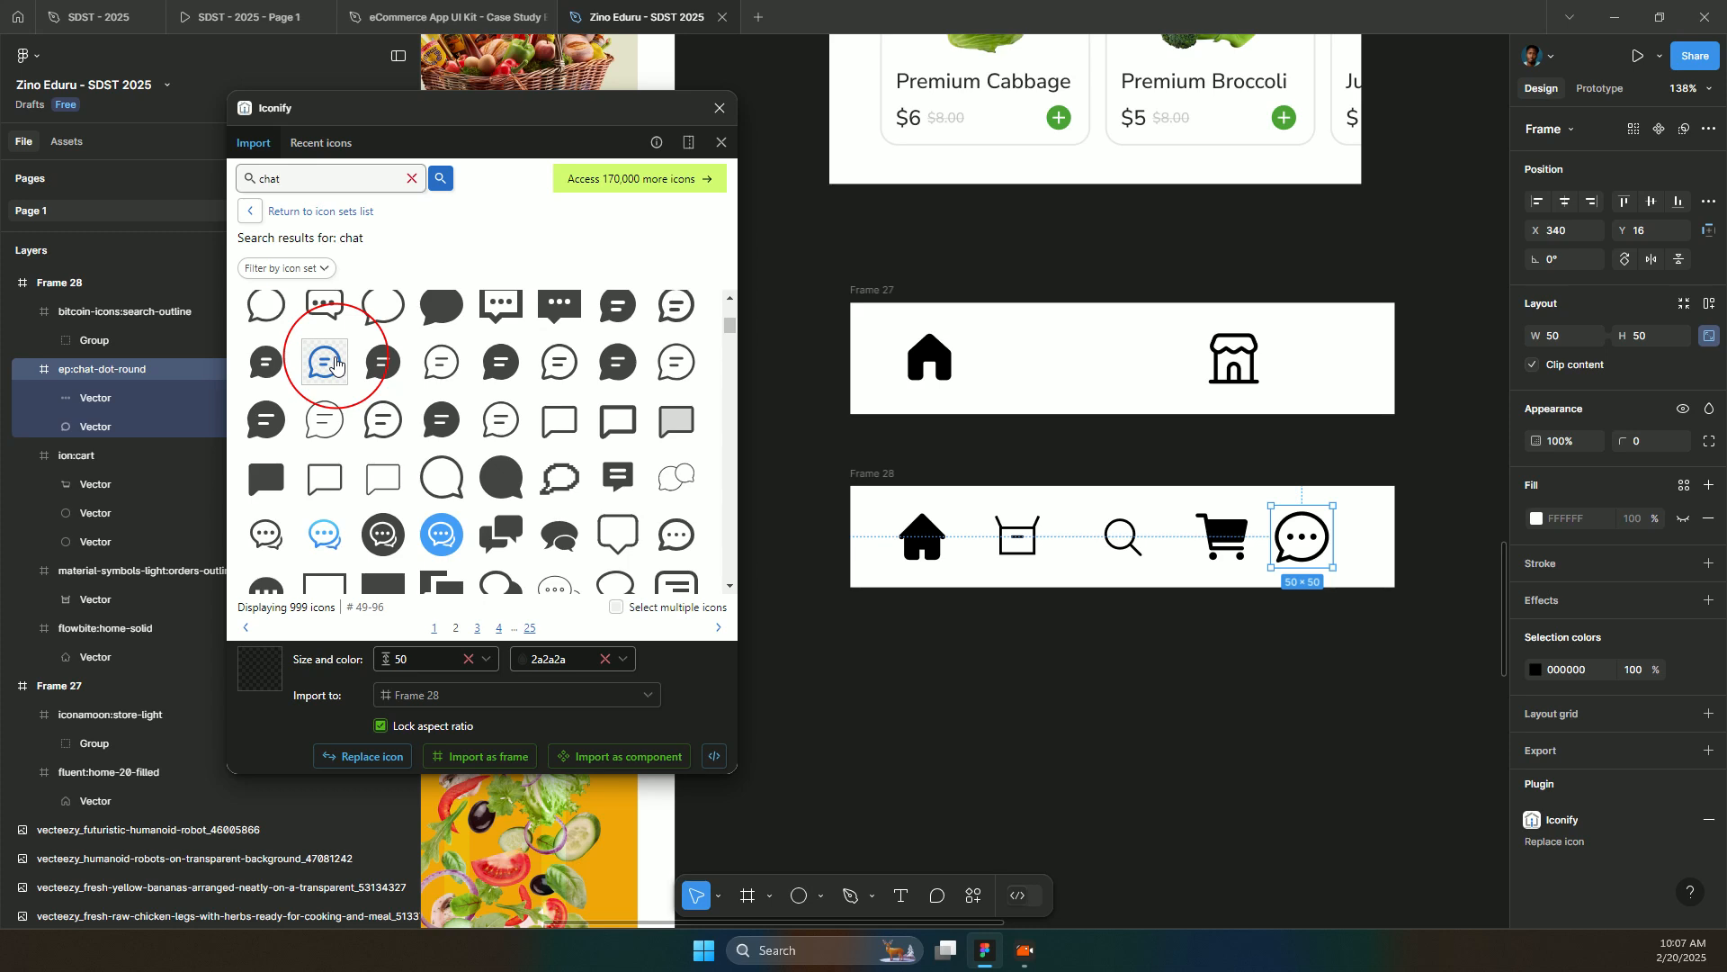
{"action": "left_click", "coordinate": [443, 364]}
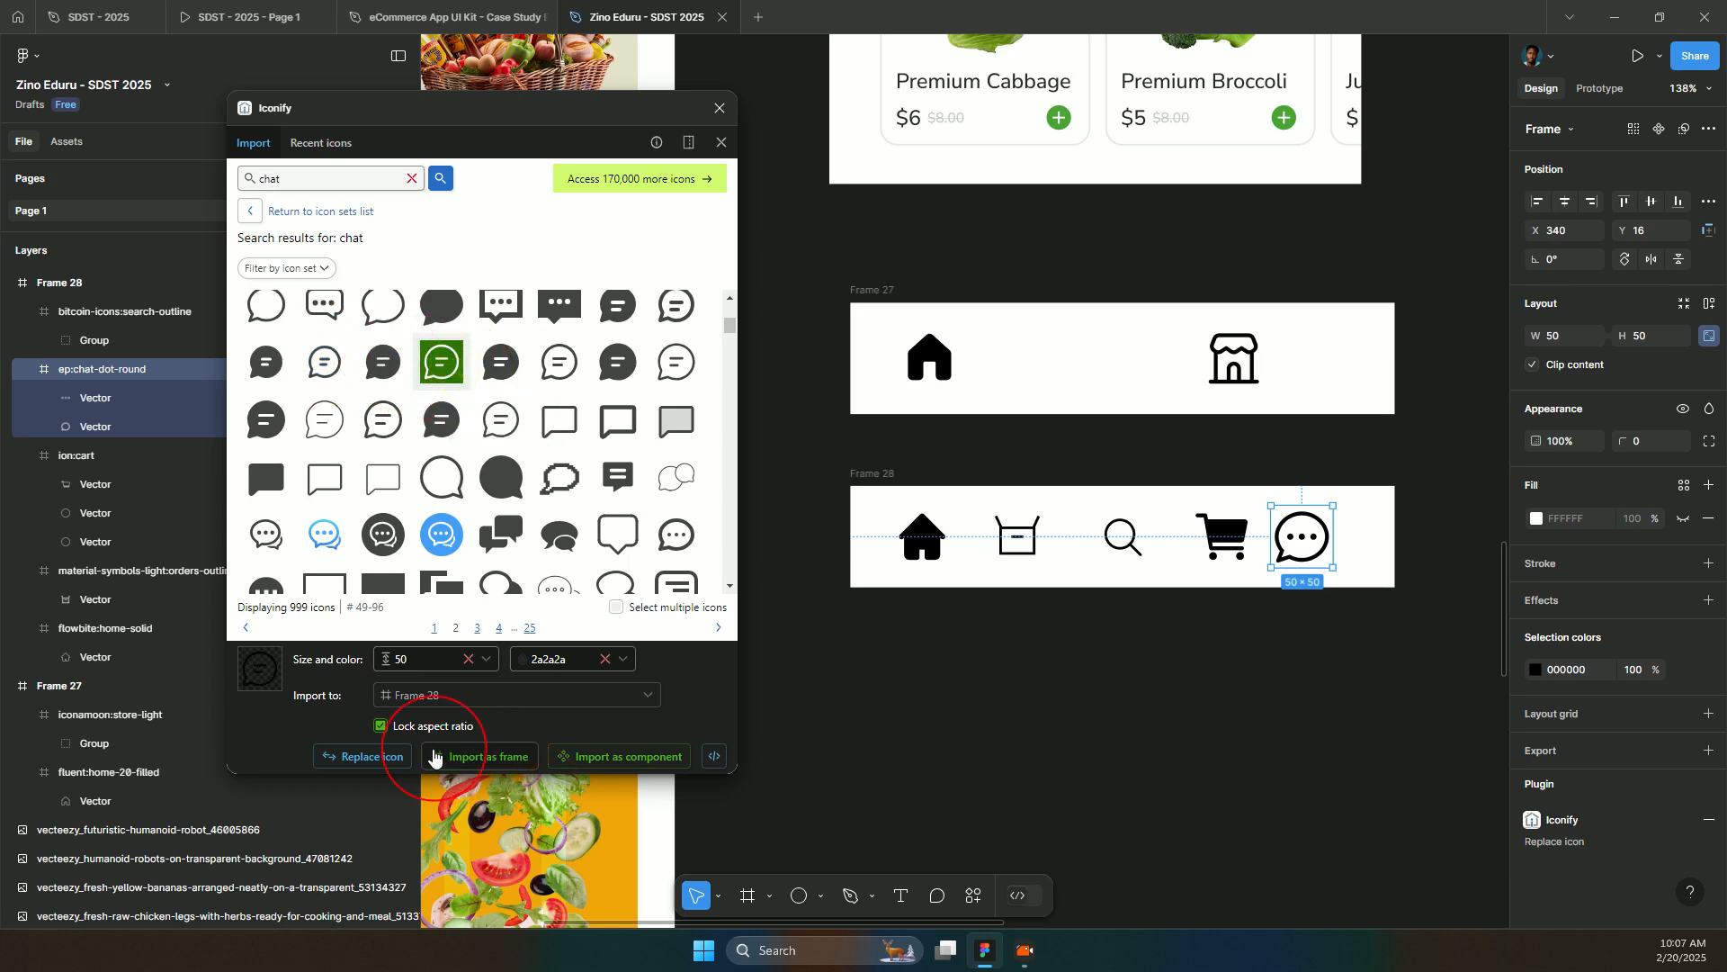
{"action": "left_click", "coordinate": [398, 757]}
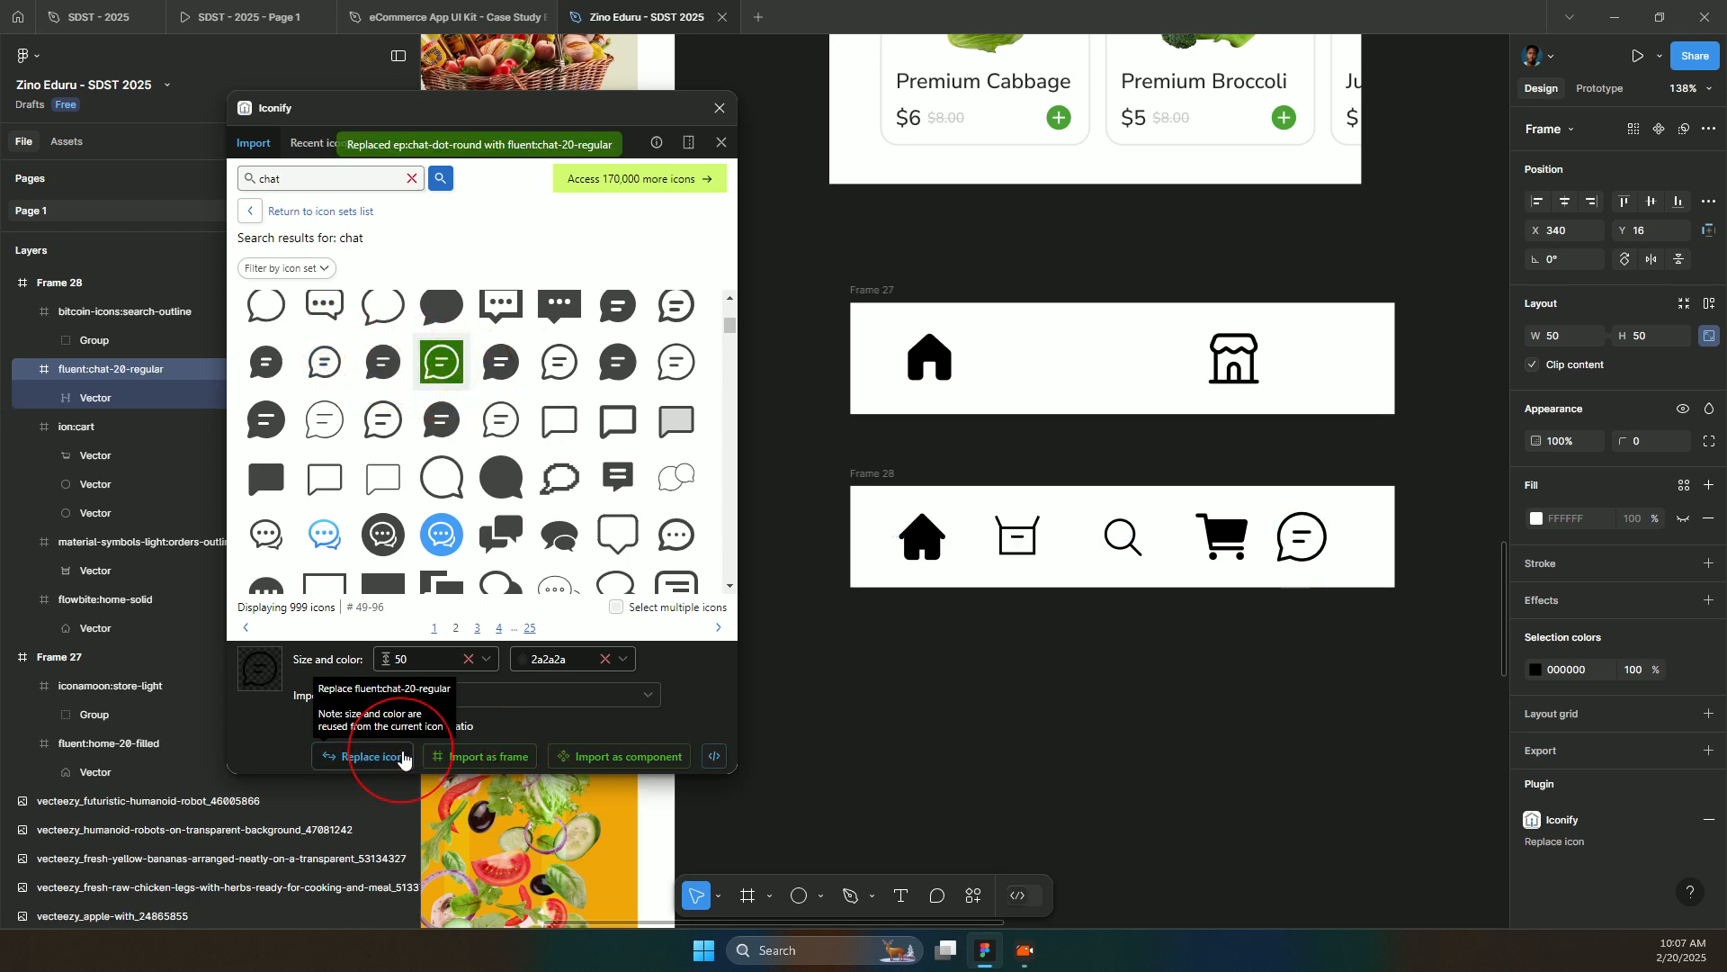
- Swap Frame 28's round chat icon for the square ph:chat-dots-light icon from the chat results
{"action": "scroll", "coordinate": [522, 522], "scroll_direction": "down", "scroll_amount": 5}
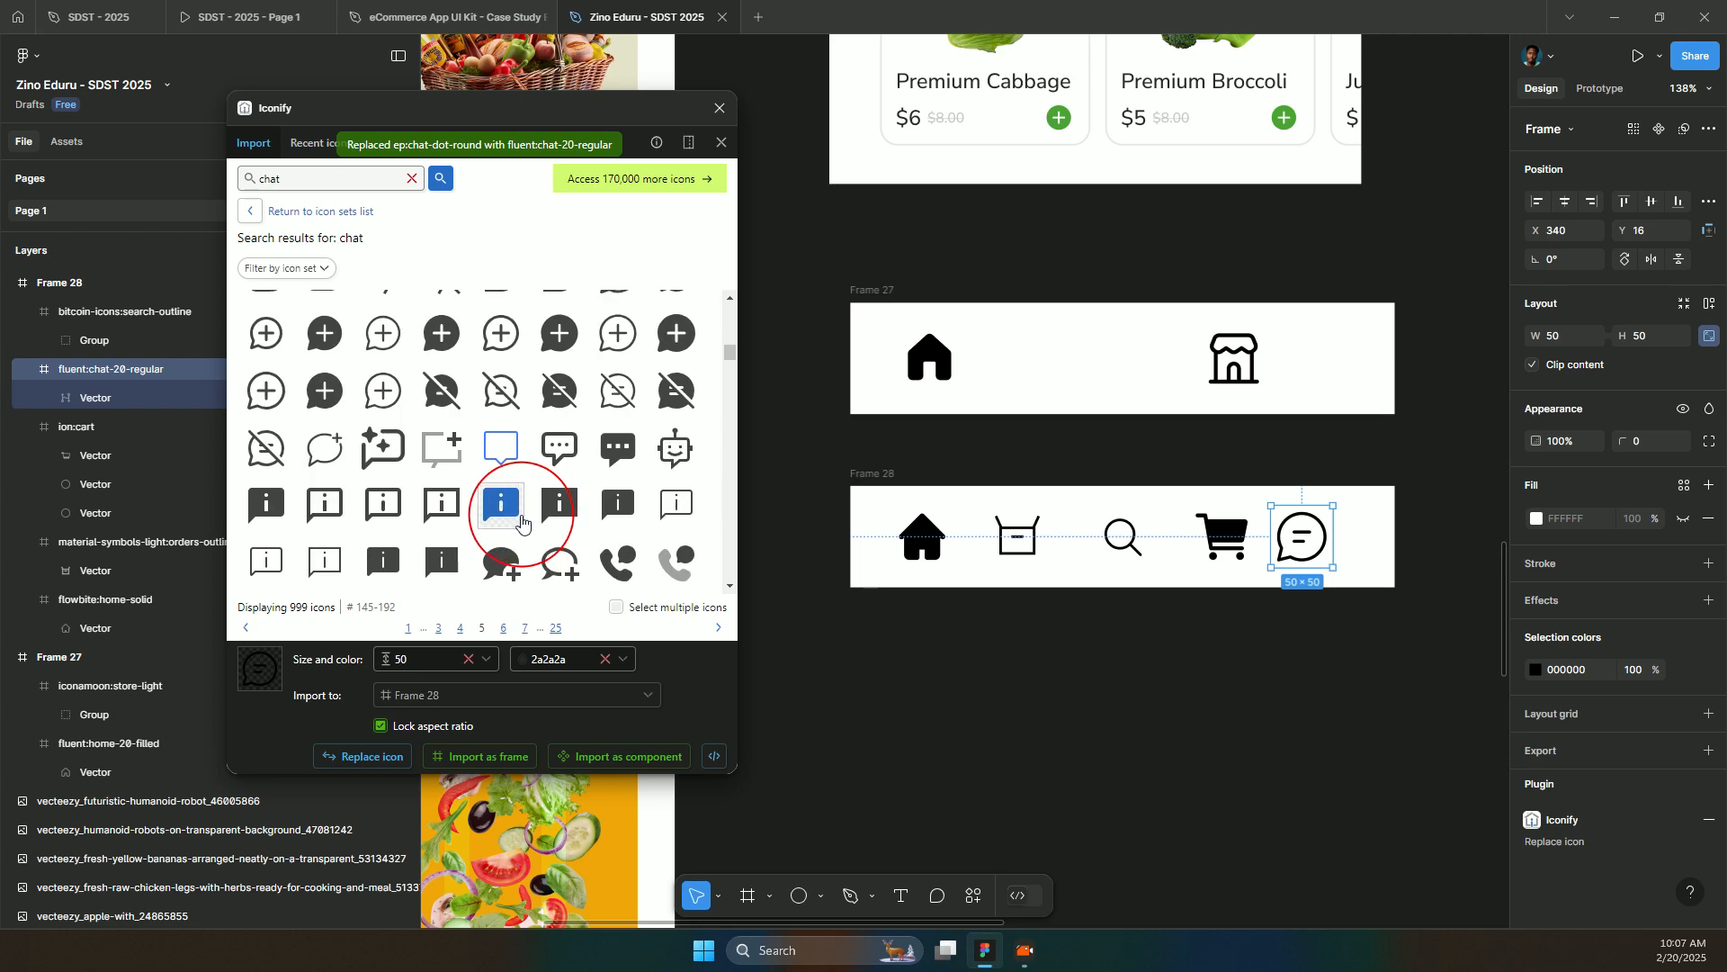
{"action": "scroll", "coordinate": [472, 499], "scroll_direction": "down", "scroll_amount": 3}
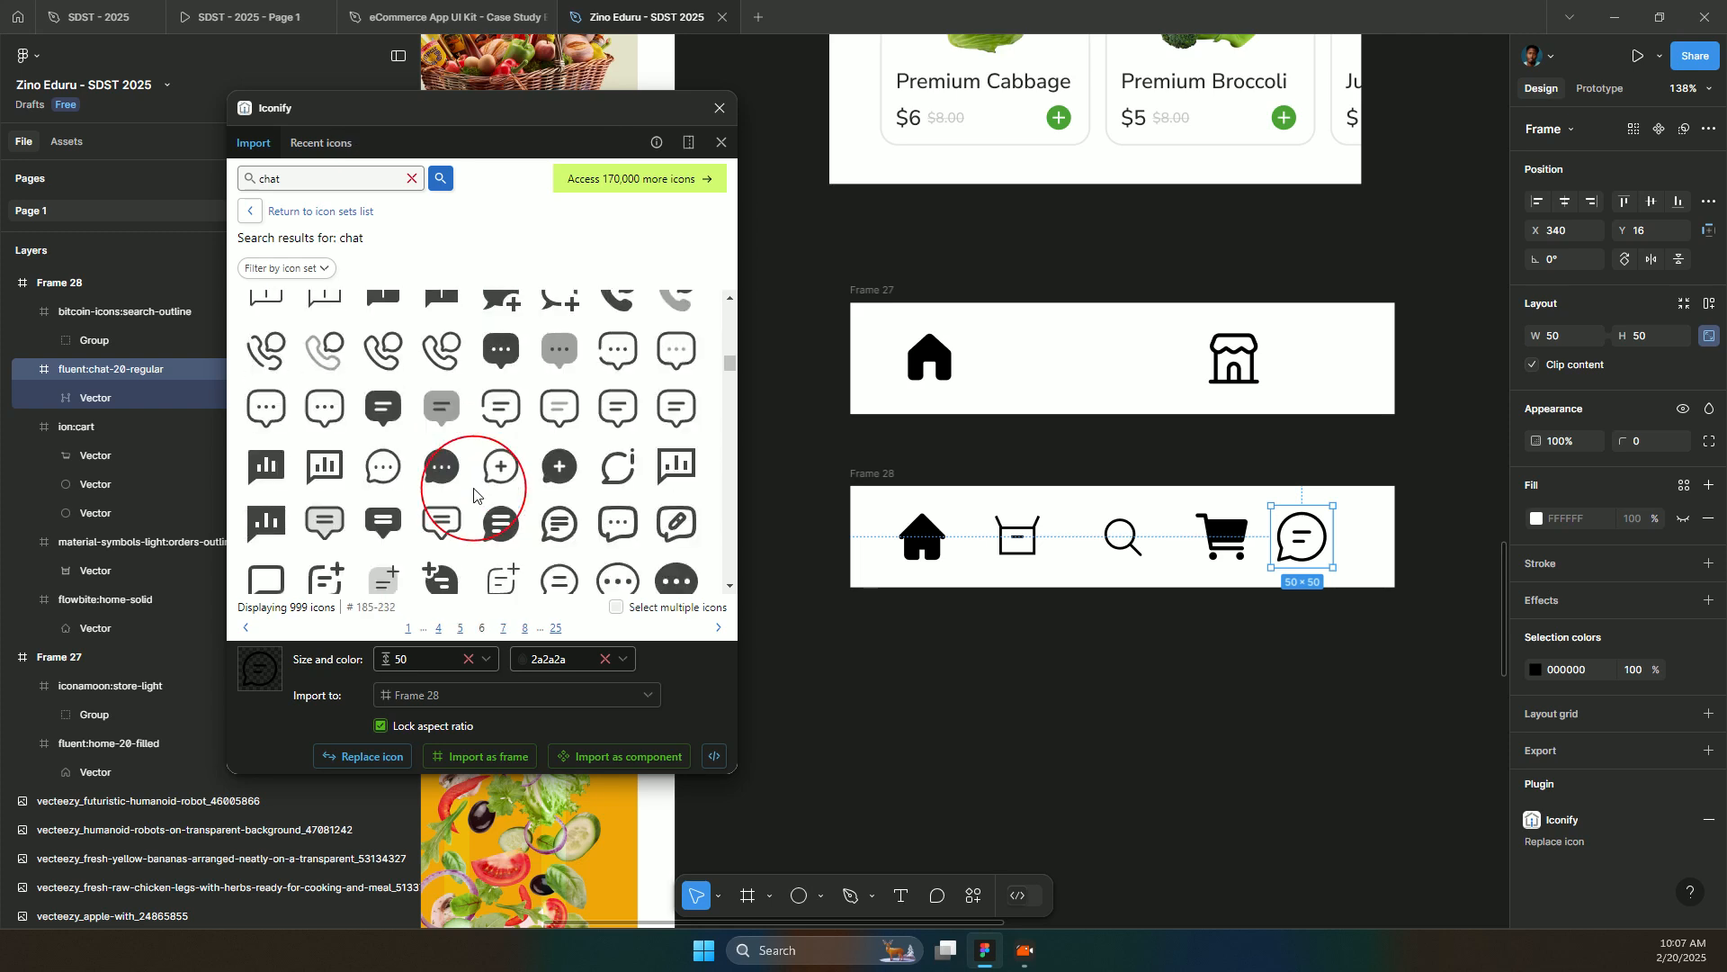
{"action": "scroll", "coordinate": [463, 495], "scroll_direction": "down", "scroll_amount": 3}
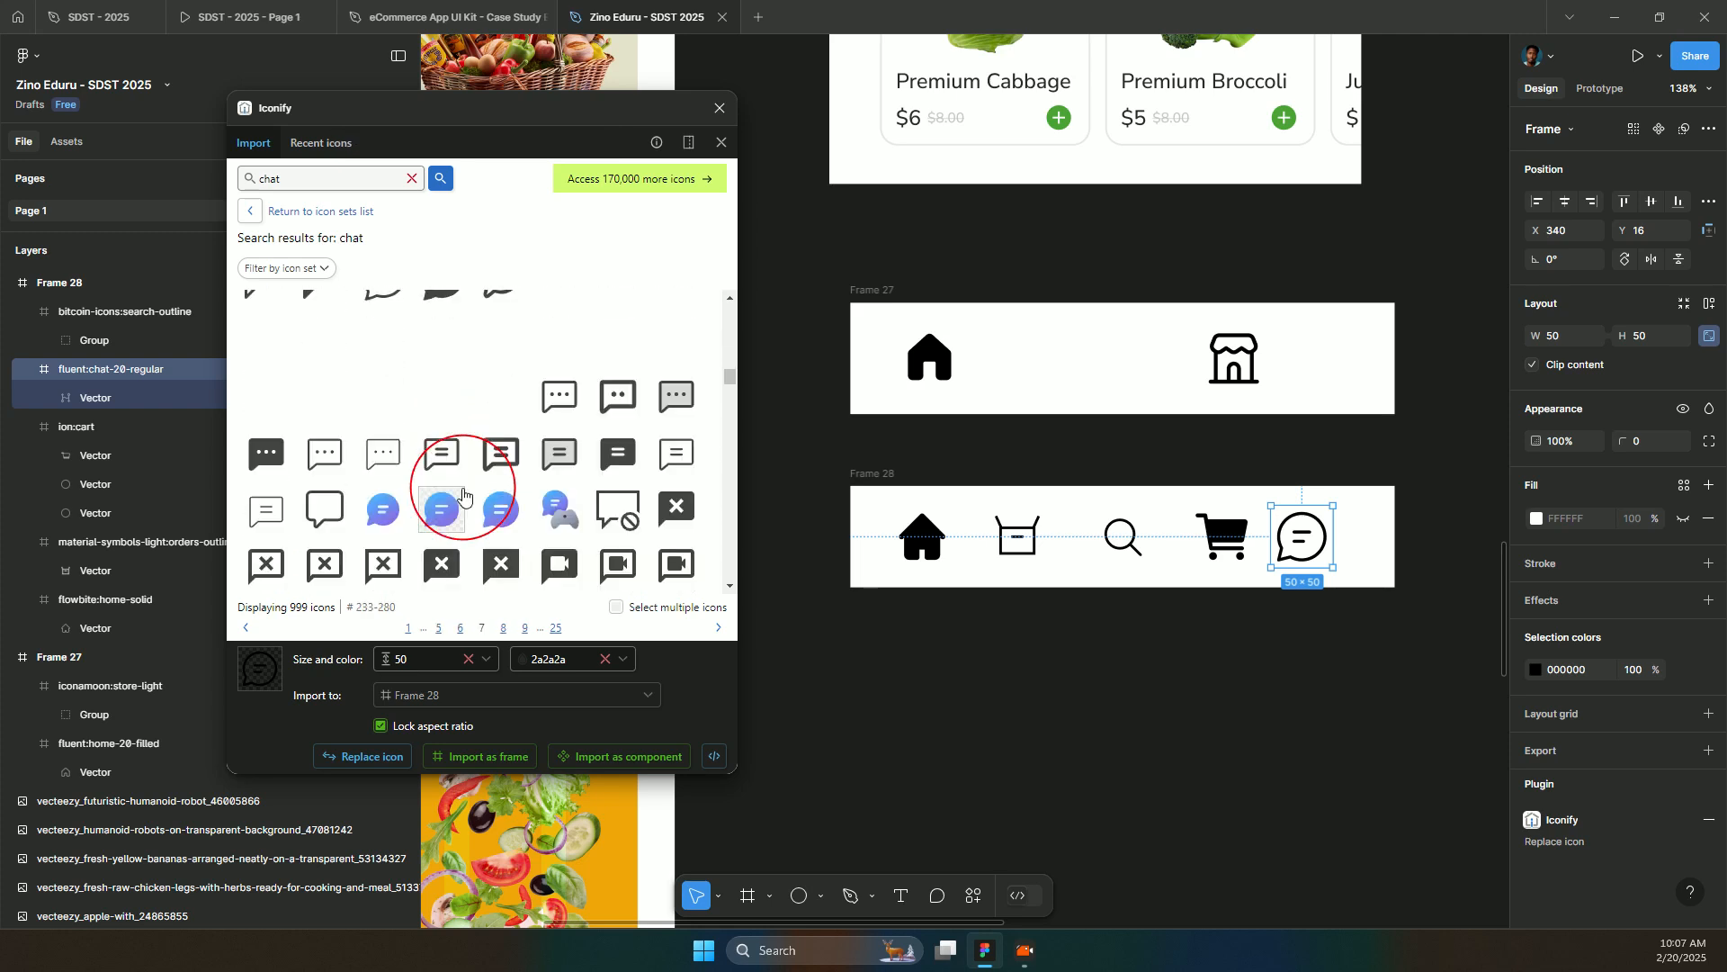
{"action": "left_click", "coordinate": [330, 477]}
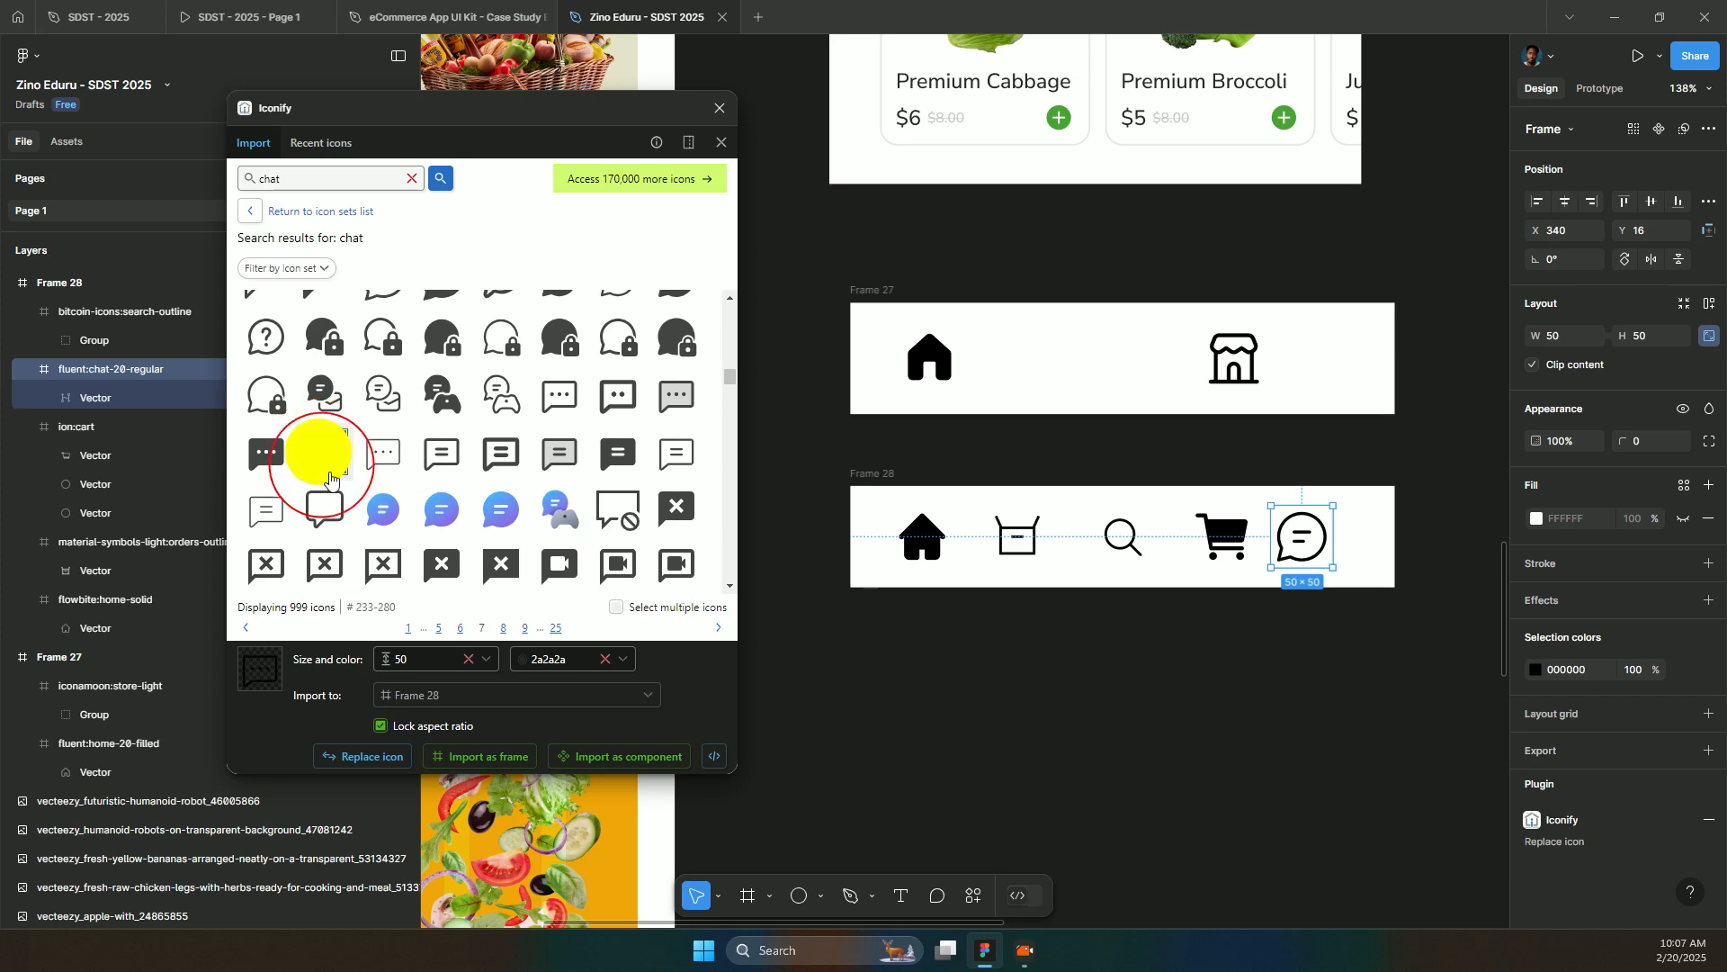
{"action": "left_click", "coordinate": [369, 761]}
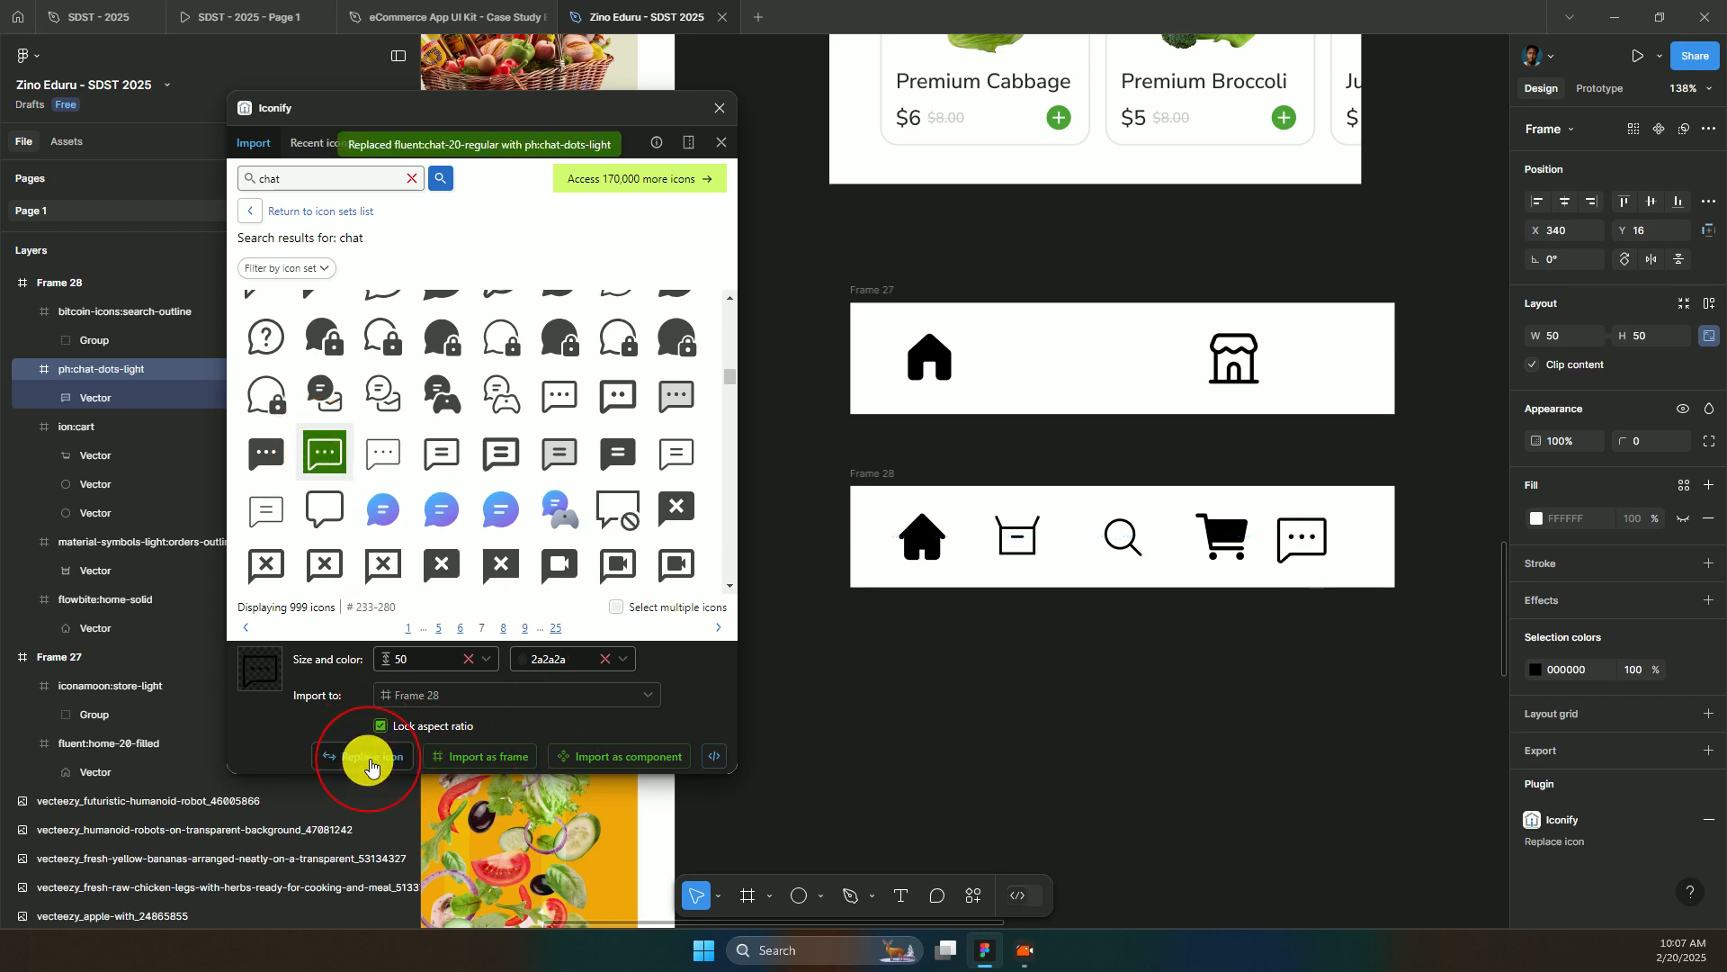
{"action": "left_click", "coordinate": [372, 765]}
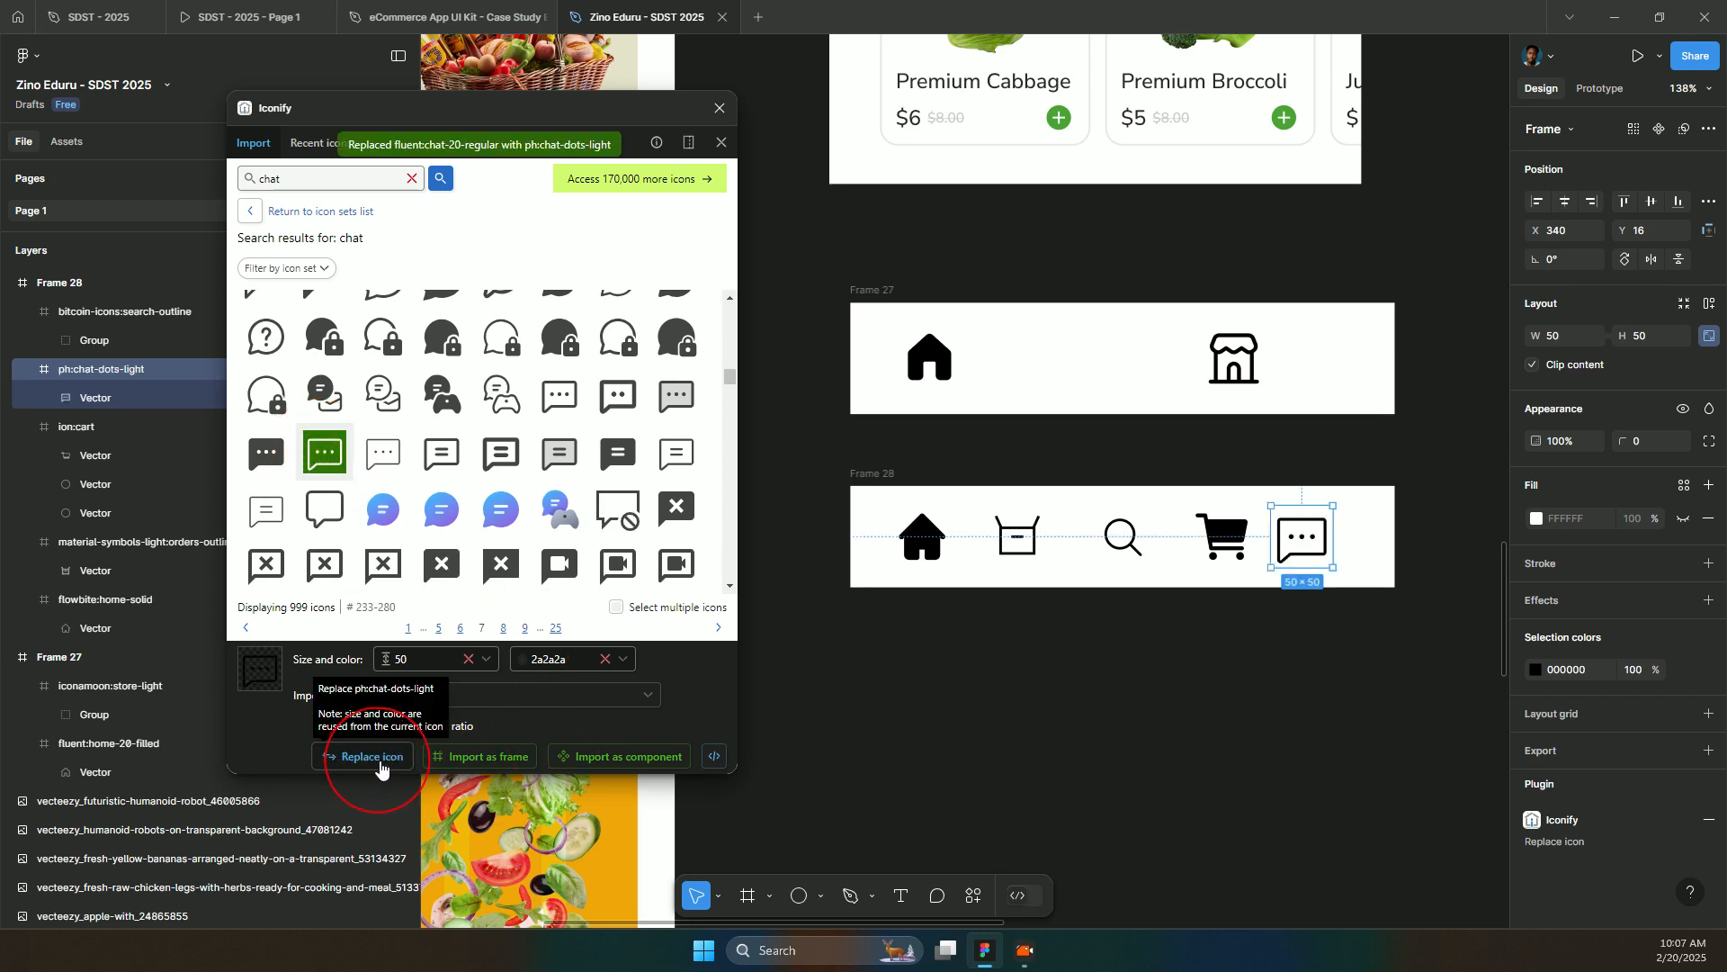
- Replace the chat icon in Frame 28 with the thinner outlined variant, ph:chat-dots-thin
{"action": "left_click", "coordinate": [383, 453]}
{"action": "left_click", "coordinate": [355, 759]}
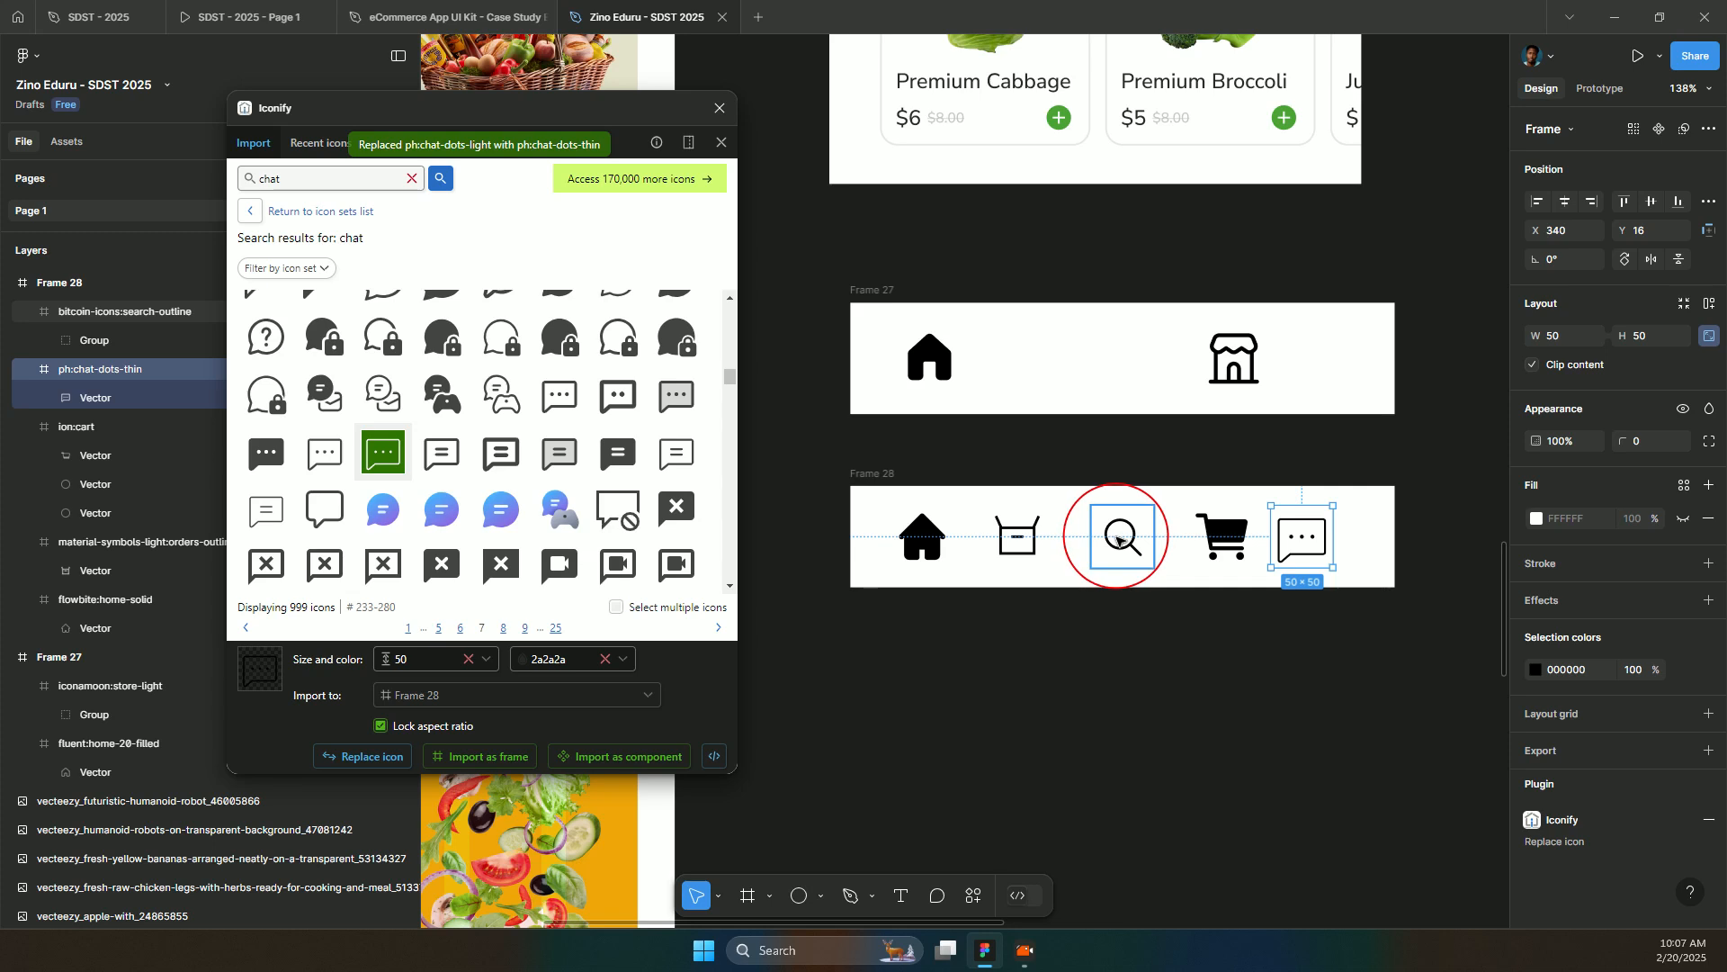
- Swap the cart and search icons in Frame 28 so the cart is in the middle and search is fourth
{"action": "left_click", "coordinate": [1207, 528]}
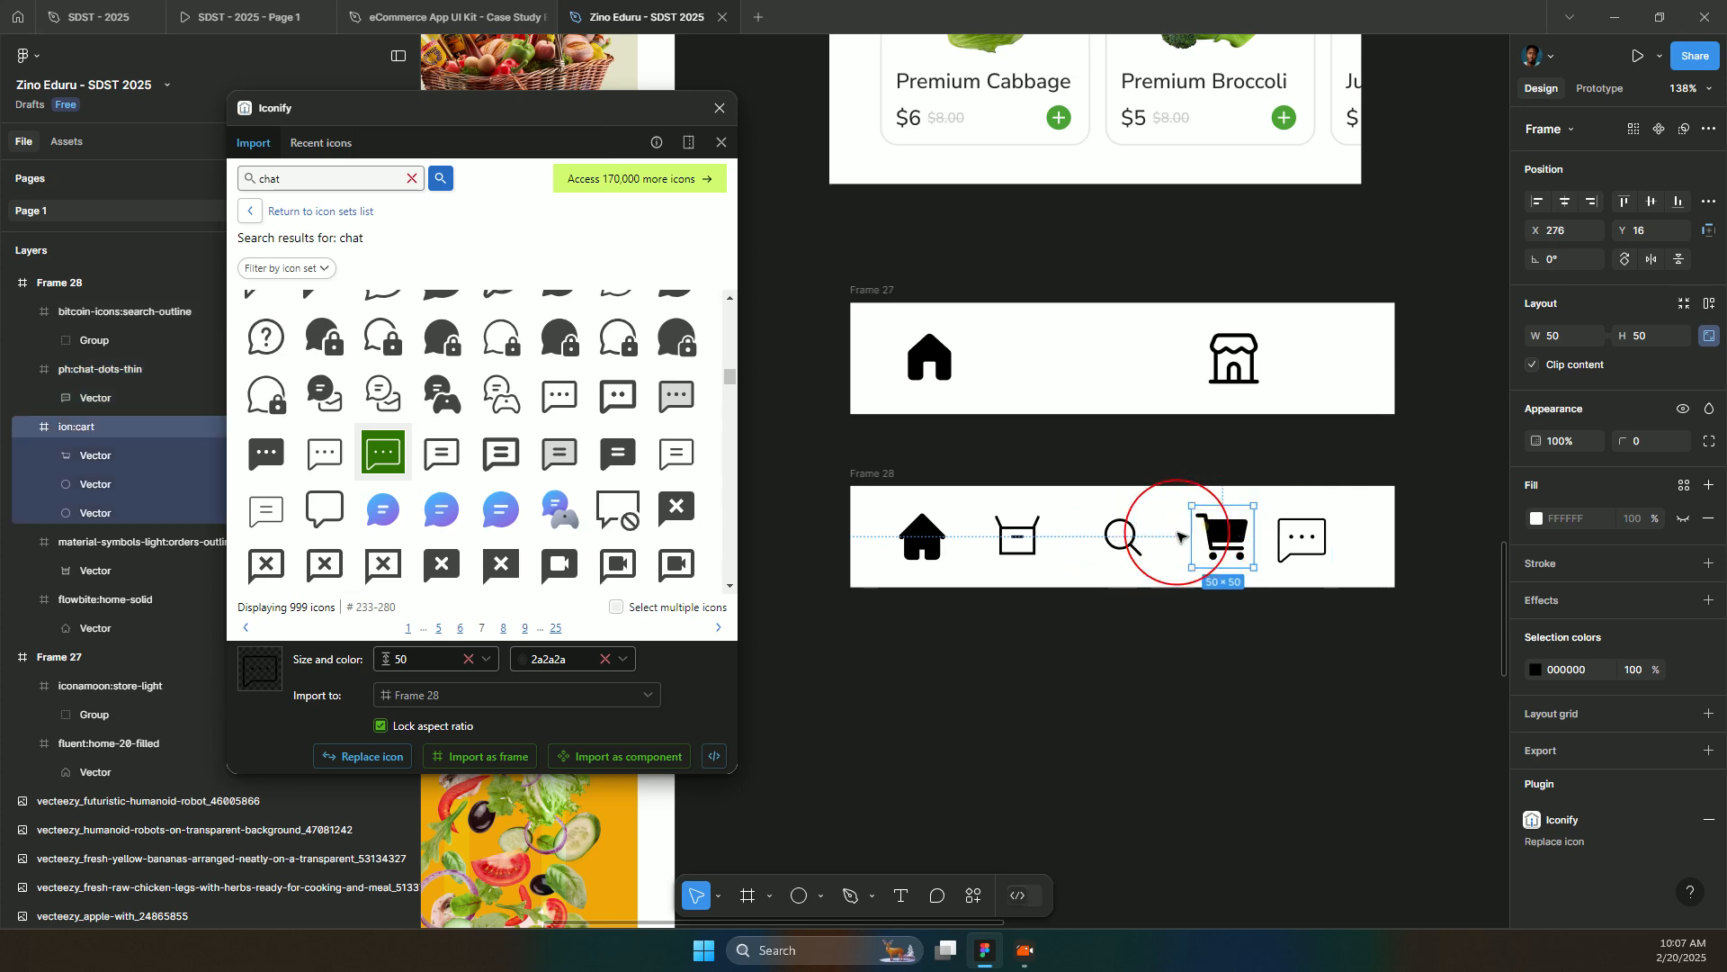
{"action": "left_click", "coordinate": [1223, 545]}
{"action": "left_click_drag", "start_coordinate": [1195, 544], "coordinate": [1232, 544]}
{"action": "left_click", "coordinate": [1141, 538]}
{"action": "left_click", "coordinate": [1287, 539]}
{"action": "left_click_drag", "start_coordinate": [1105, 540], "coordinate": [1131, 550]}
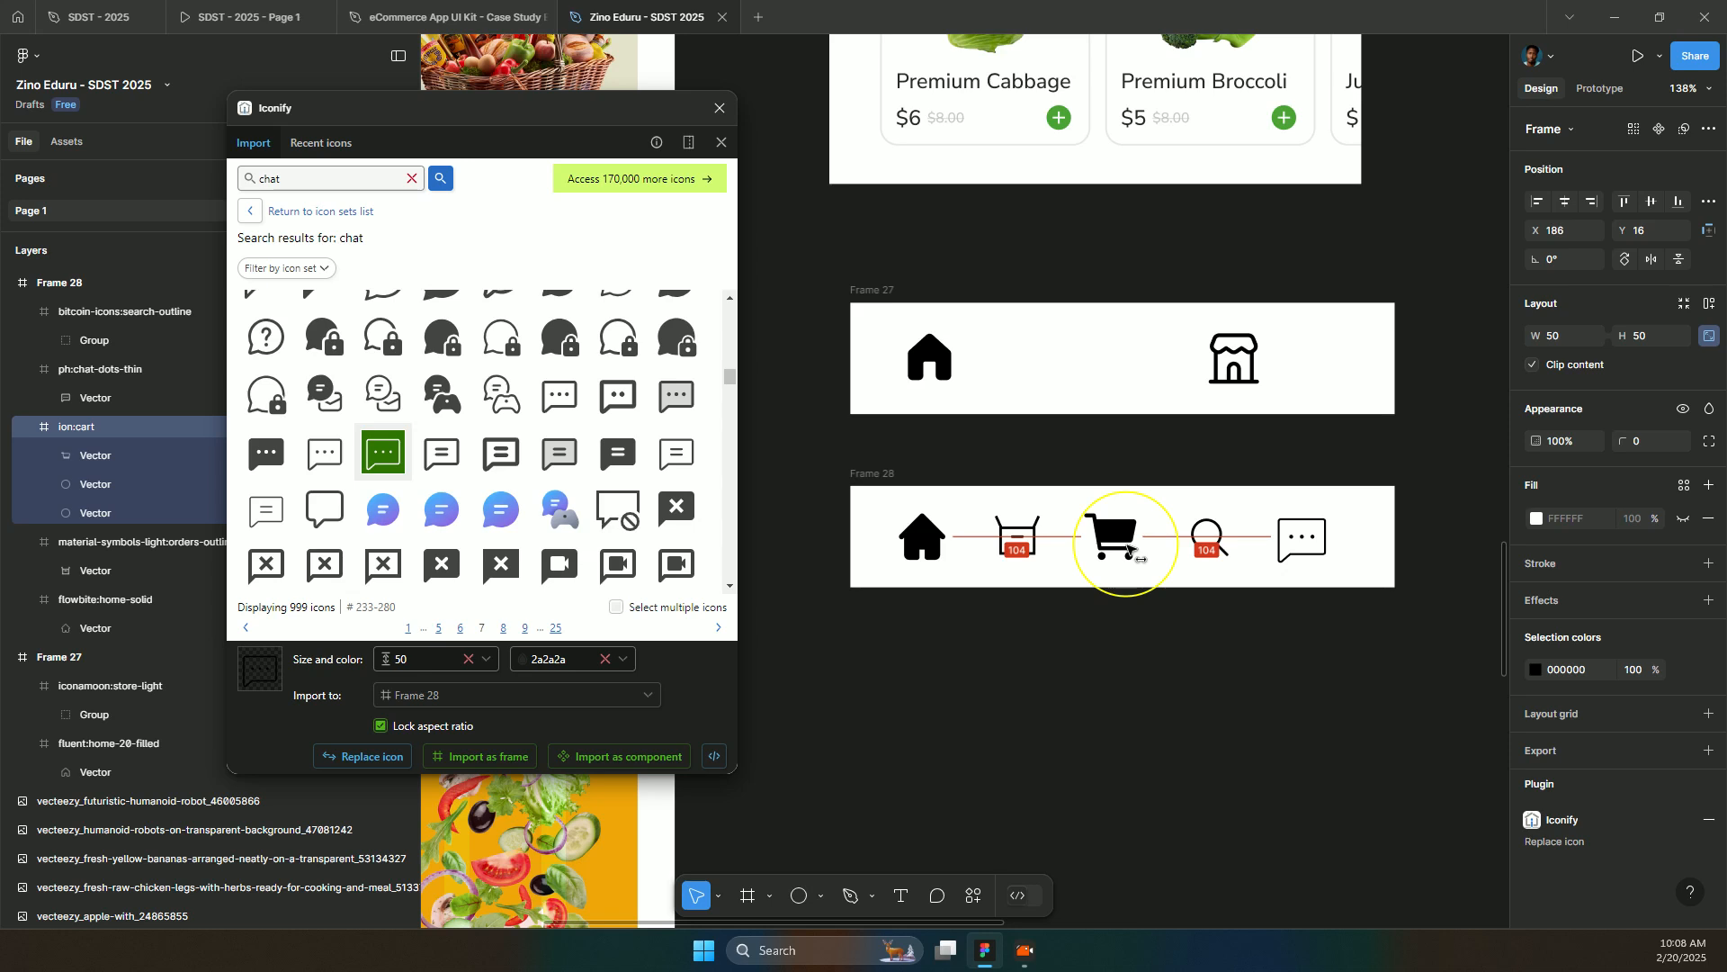
- Distribute the home, orders, cart, search and chat icons in Frame 28 with equal horizontal spacing
{"action": "left_click", "coordinate": [920, 539]}
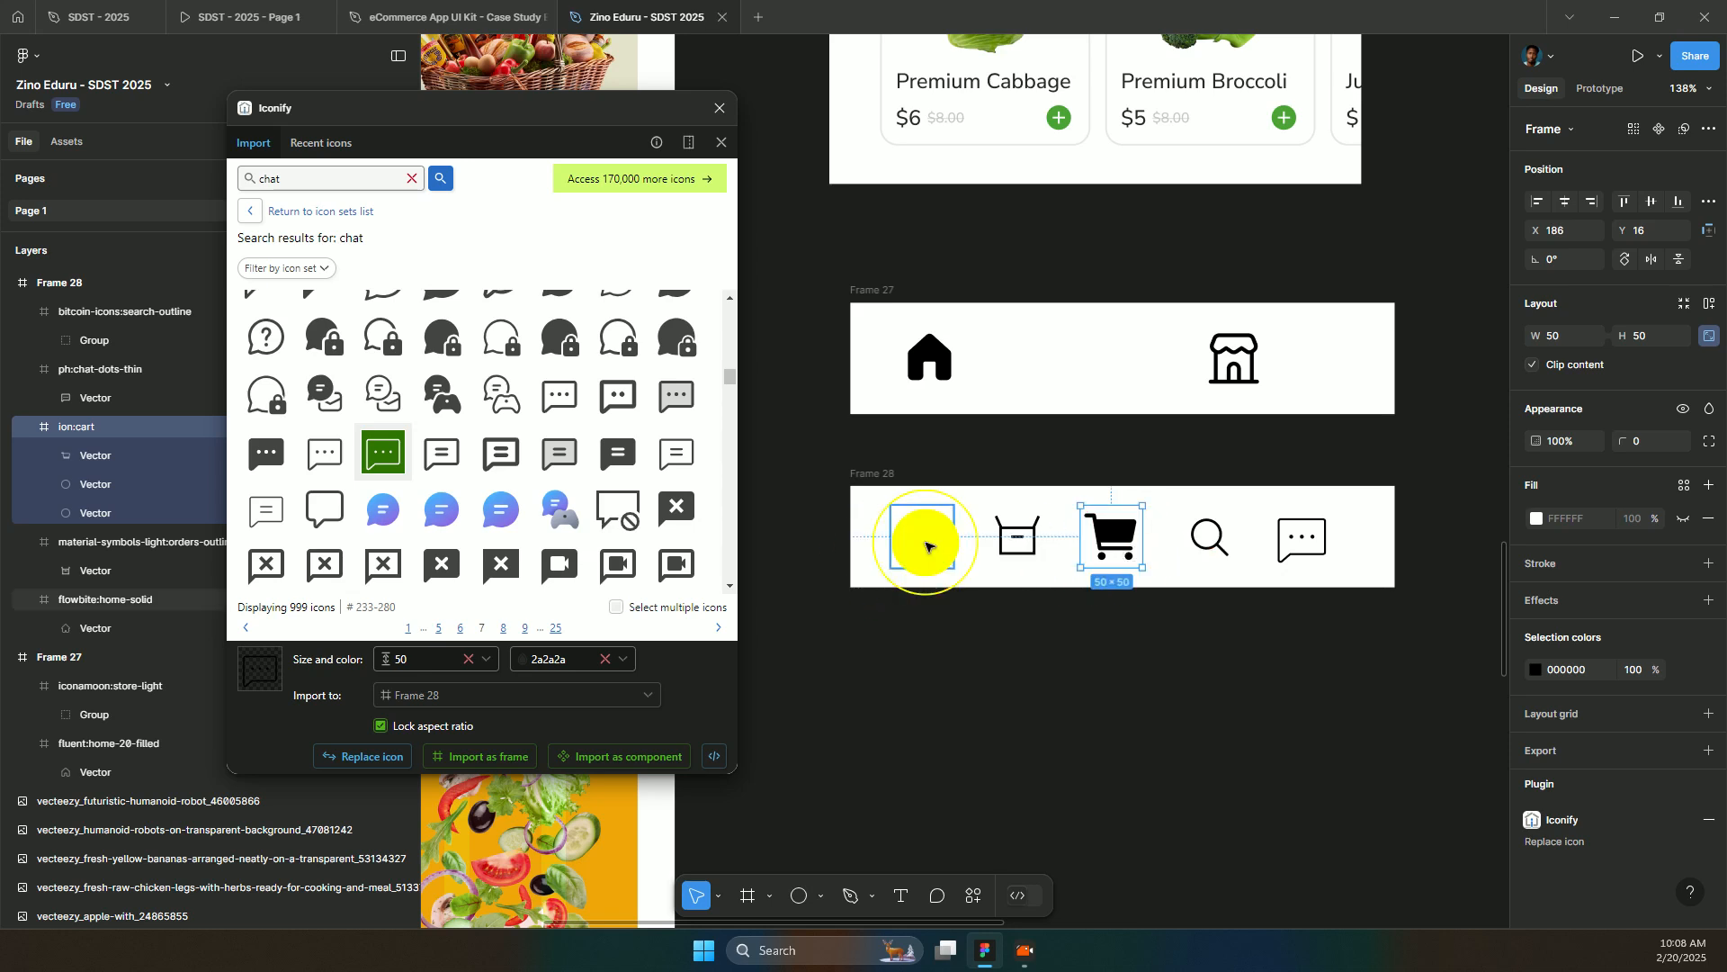
{"action": "left_click", "coordinate": [1000, 538], "text": "shift"}
{"action": "left_click", "coordinate": [1104, 537], "text": "shift"}
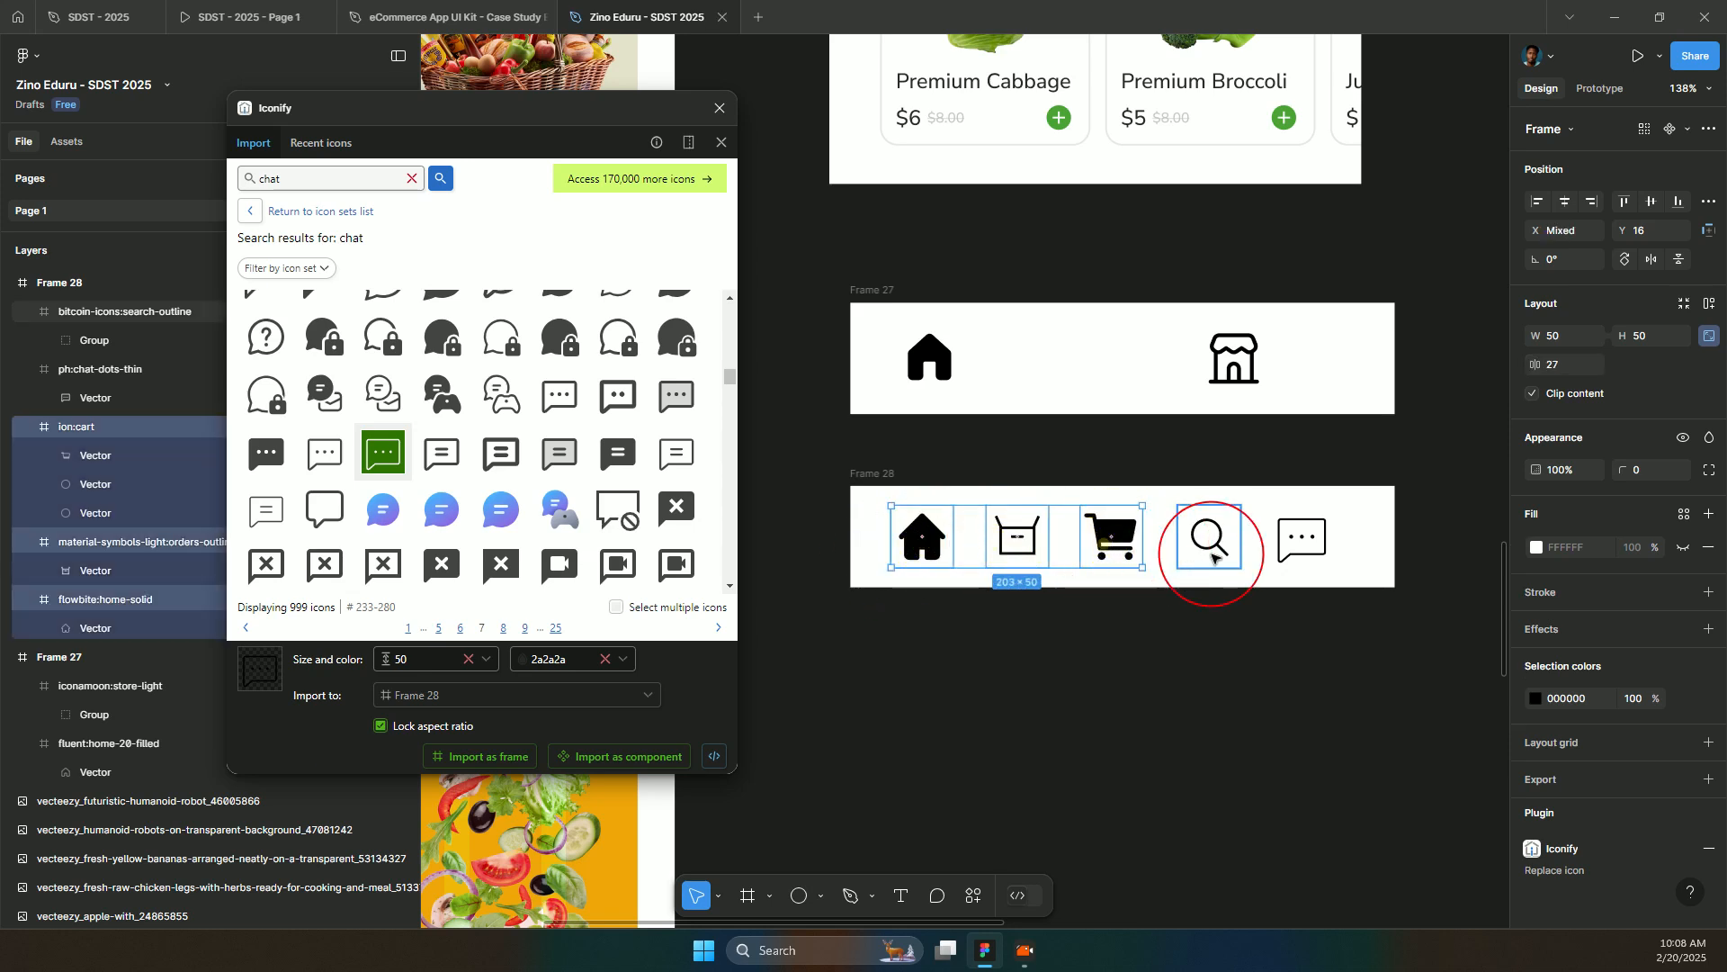
{"action": "left_click", "coordinate": [1210, 553], "text": "shift"}
{"action": "left_click", "coordinate": [1291, 547], "text": "shift"}
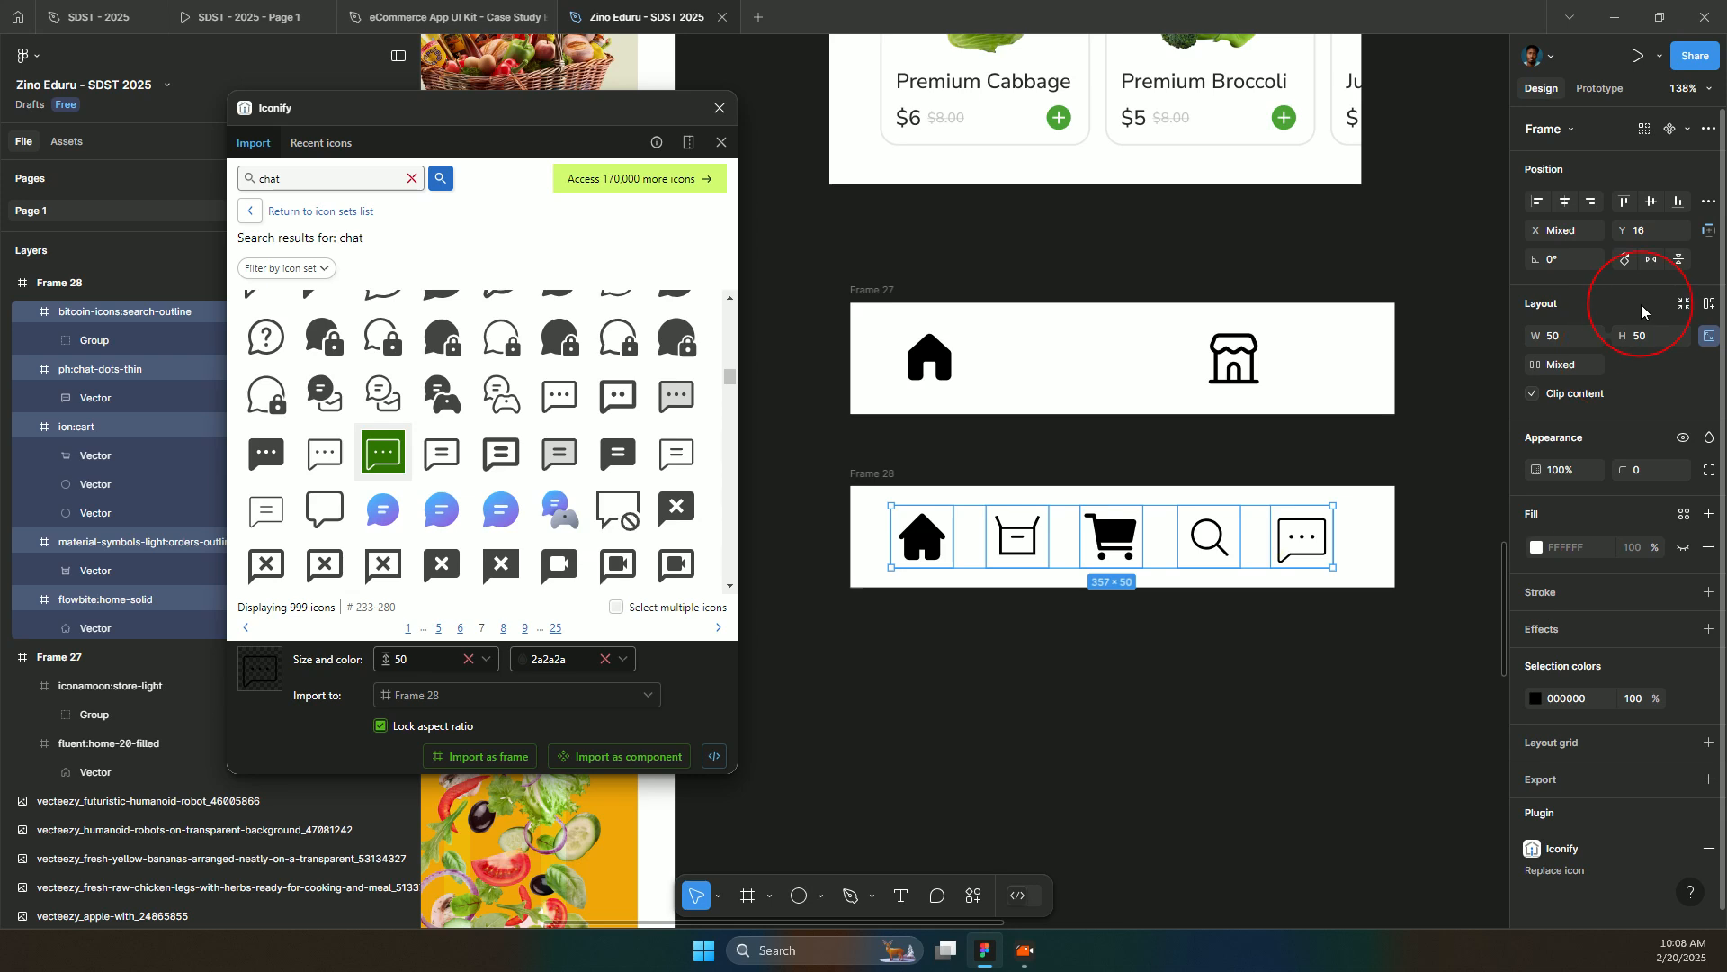
{"action": "left_click", "coordinate": [1706, 203]}
{"action": "left_click", "coordinate": [1521, 275]}
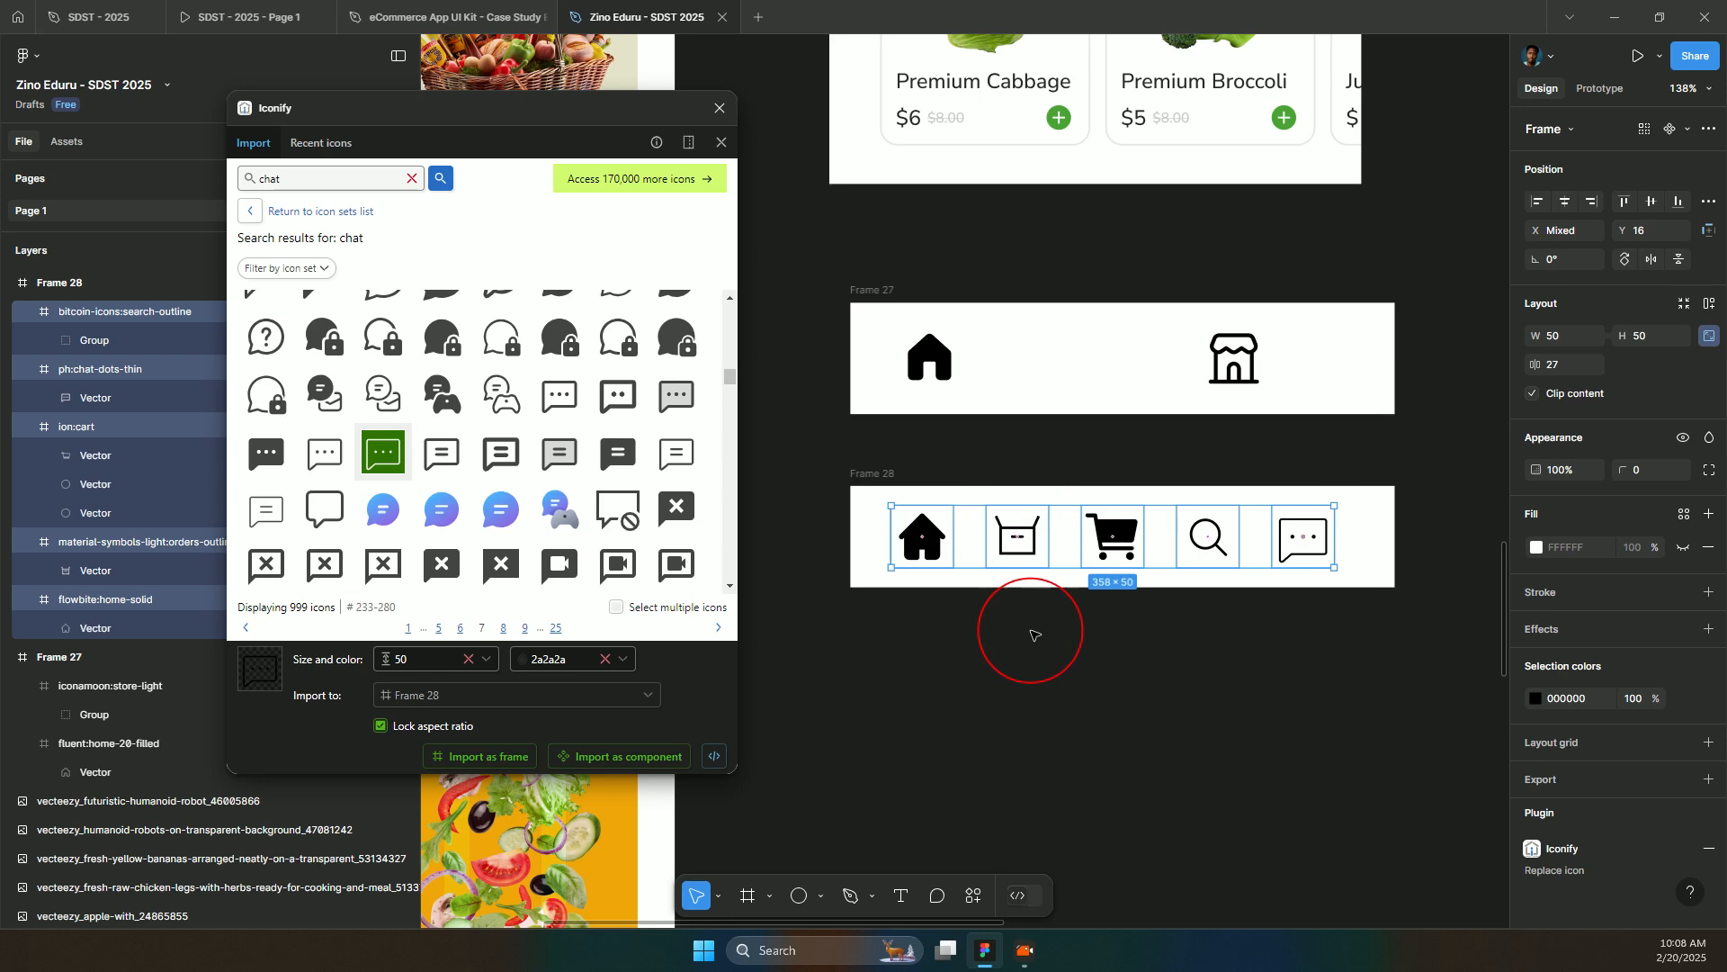
{"action": "scroll", "coordinate": [1102, 630], "scroll_direction": "up", "scroll_amount": 2}
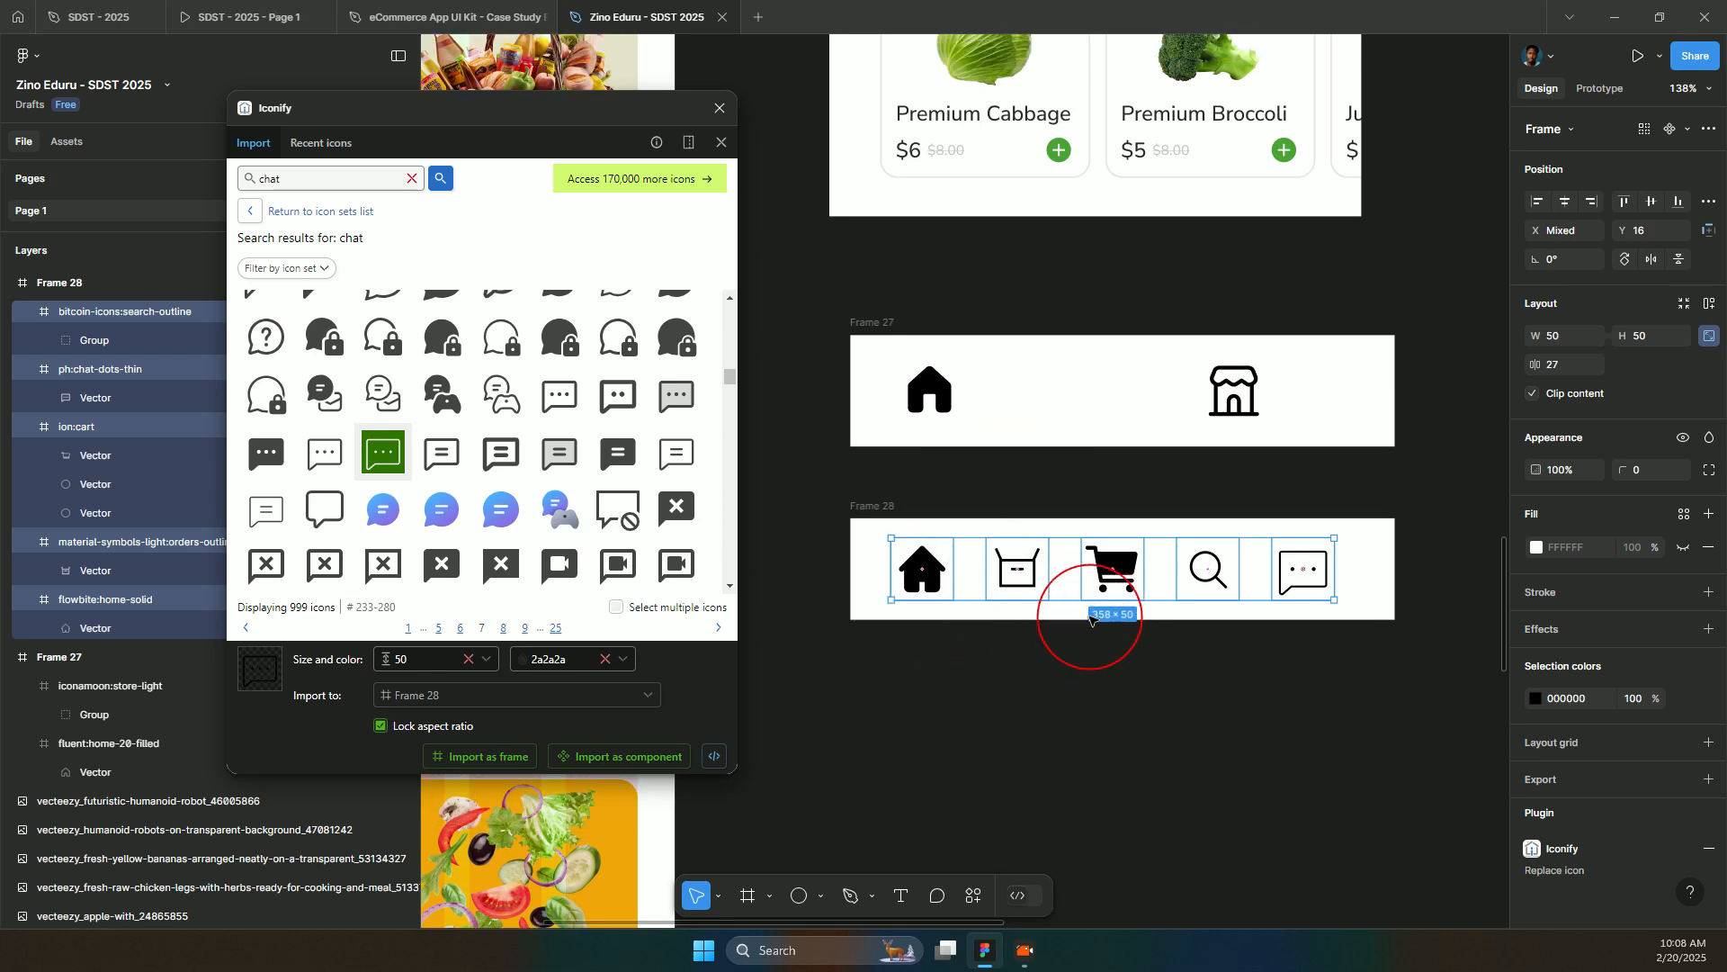
{"action": "scroll", "coordinate": [1075, 594], "scroll_direction": "down", "scroll_amount": 4}
{"action": "scroll", "coordinate": [954, 584], "scroll_direction": "up", "scroll_amount": 1}
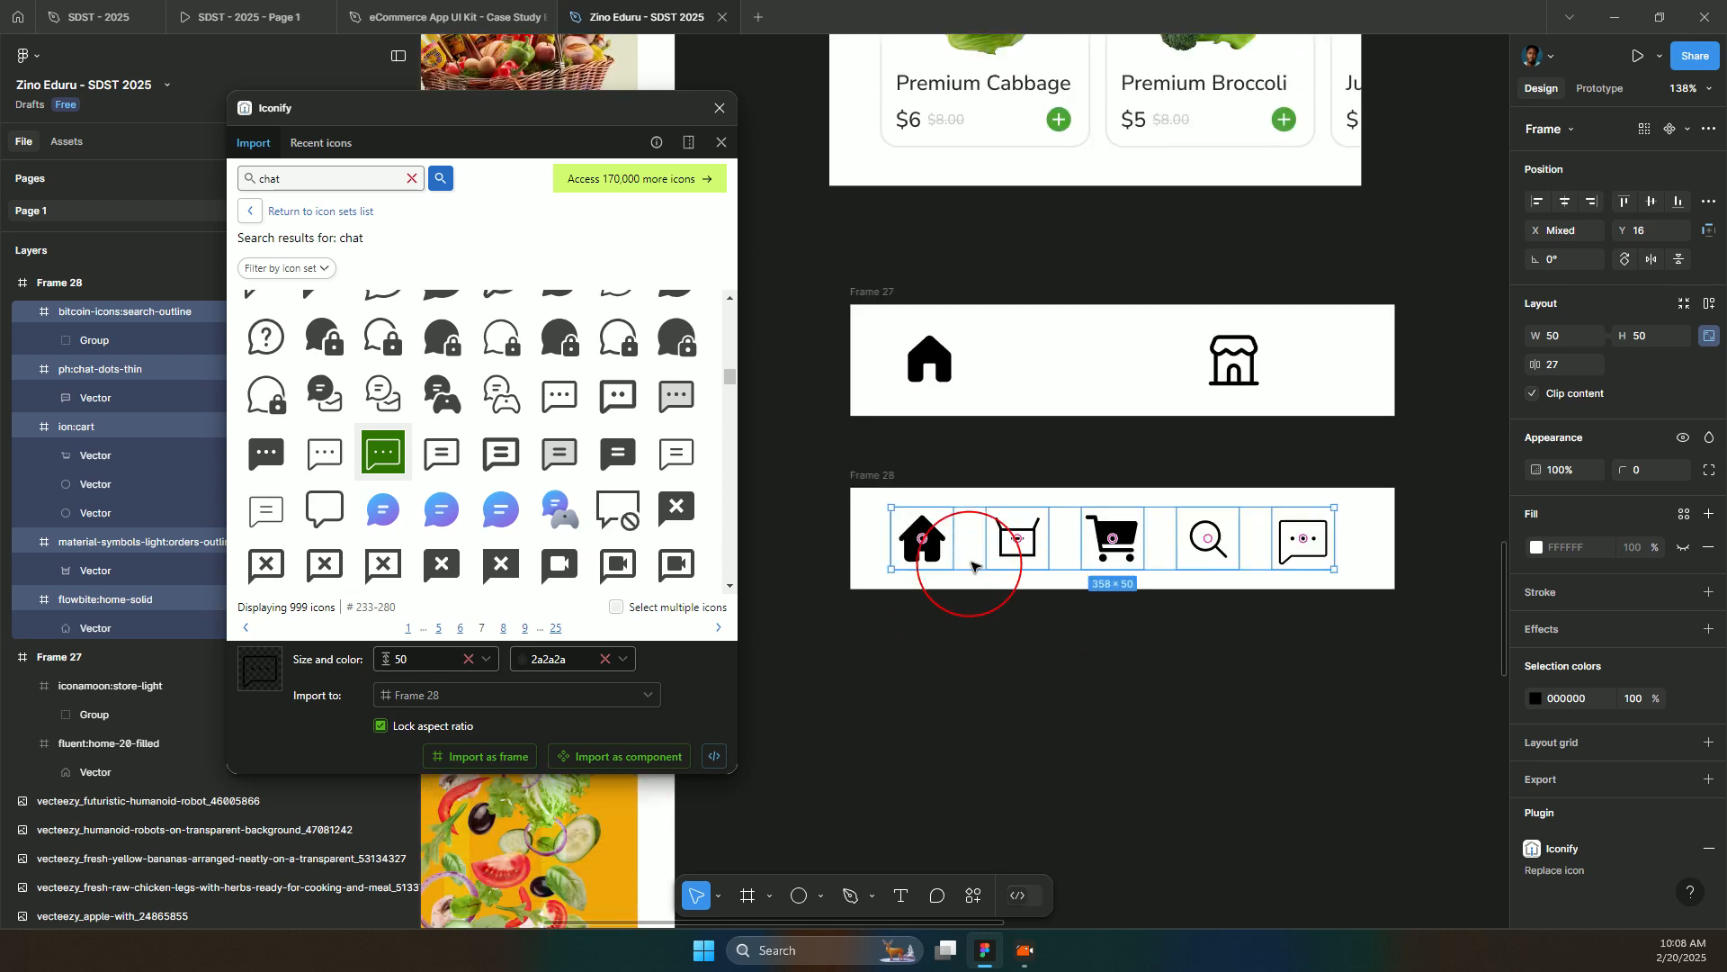
{"action": "scroll", "coordinate": [964, 540], "scroll_direction": "down", "scroll_amount": 3}
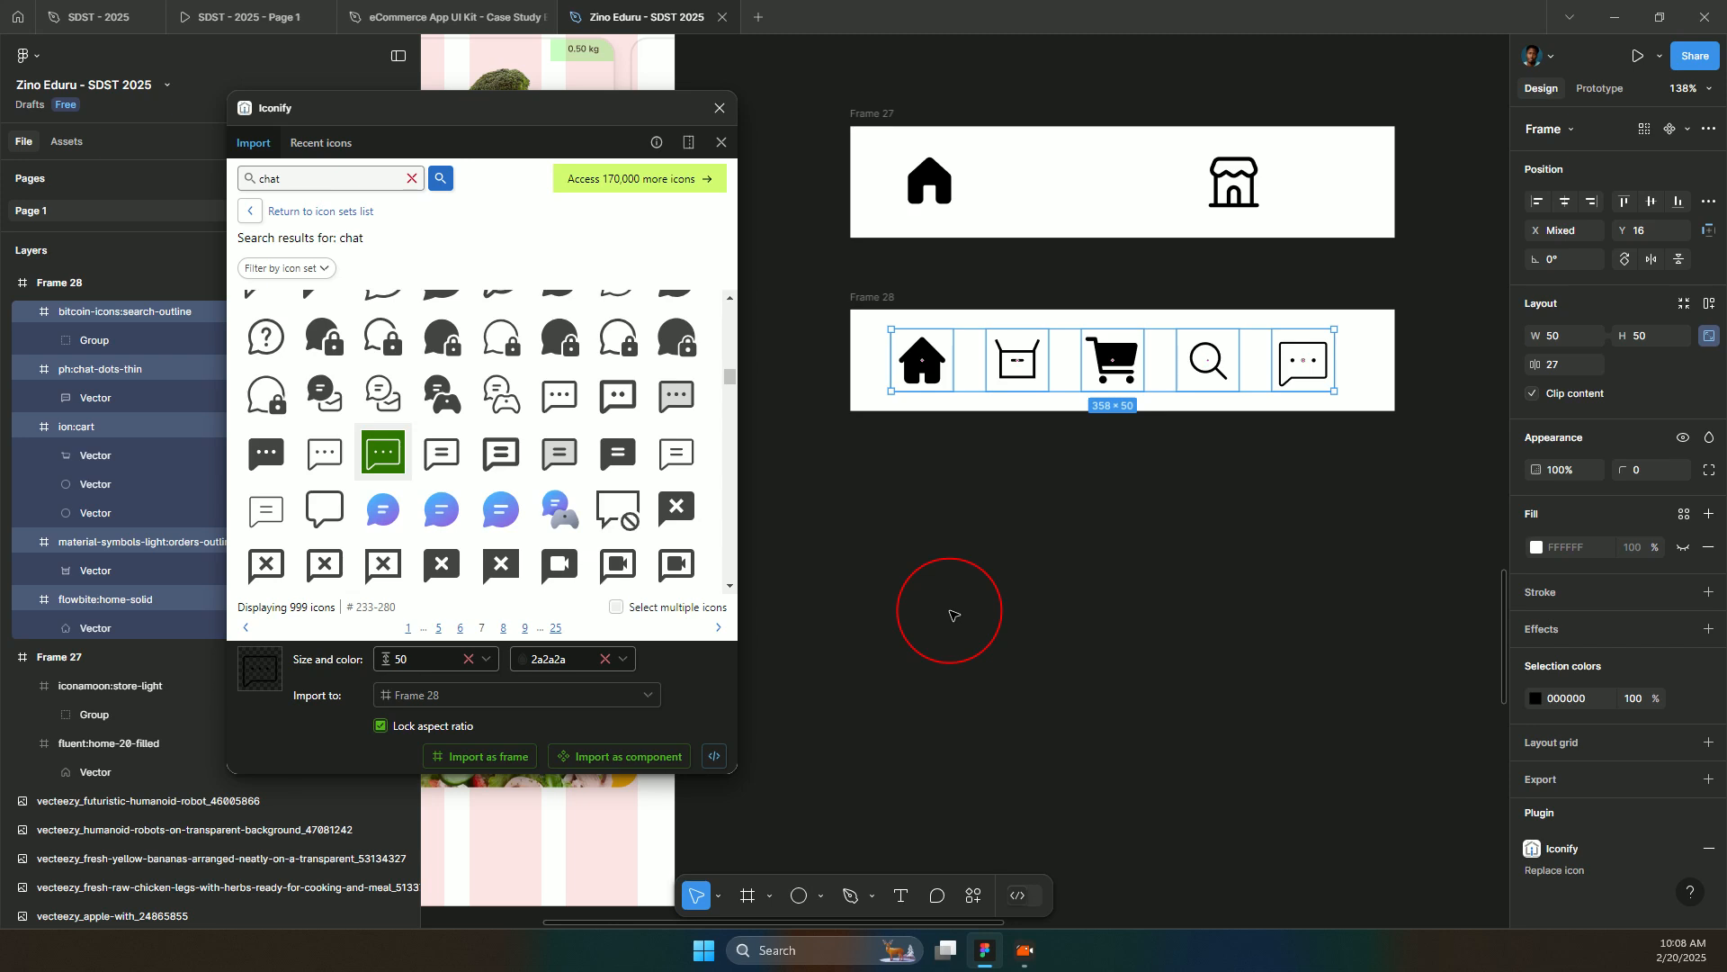
{"action": "scroll", "coordinate": [954, 616], "scroll_direction": "left", "scroll_amount": 6}
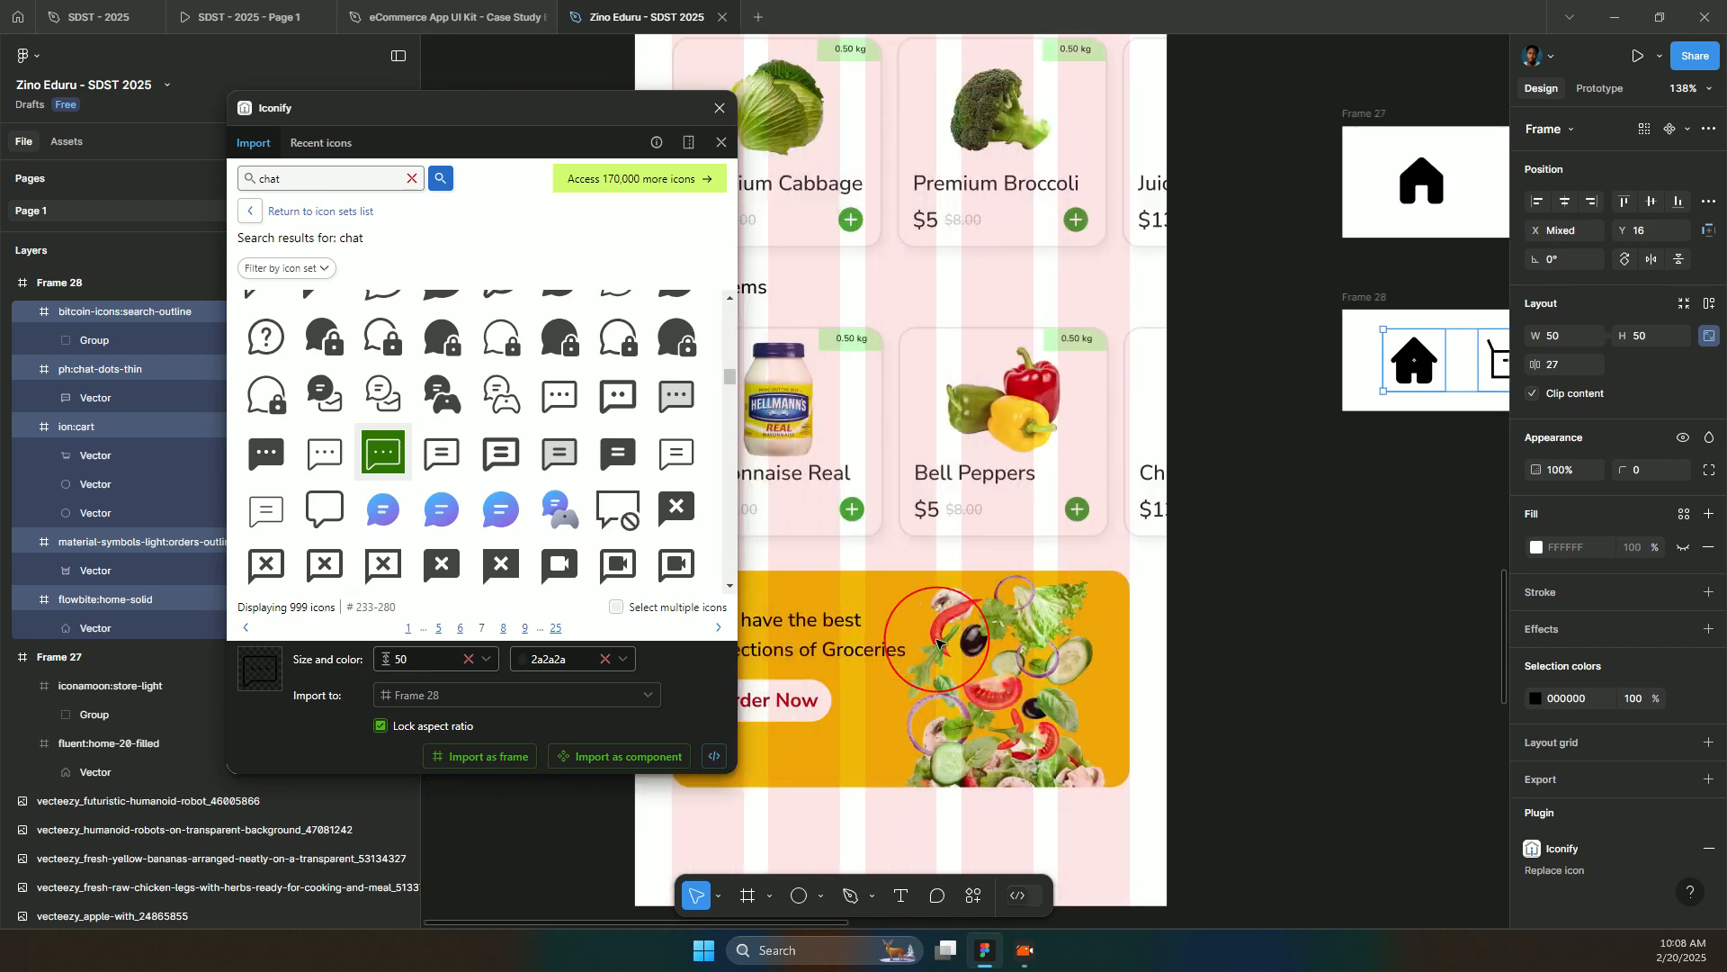
{"action": "scroll", "coordinate": [937, 640], "scroll_direction": "right", "scroll_amount": 5}
{"action": "scroll", "coordinate": [938, 639], "scroll_direction": "left", "scroll_amount": 2}
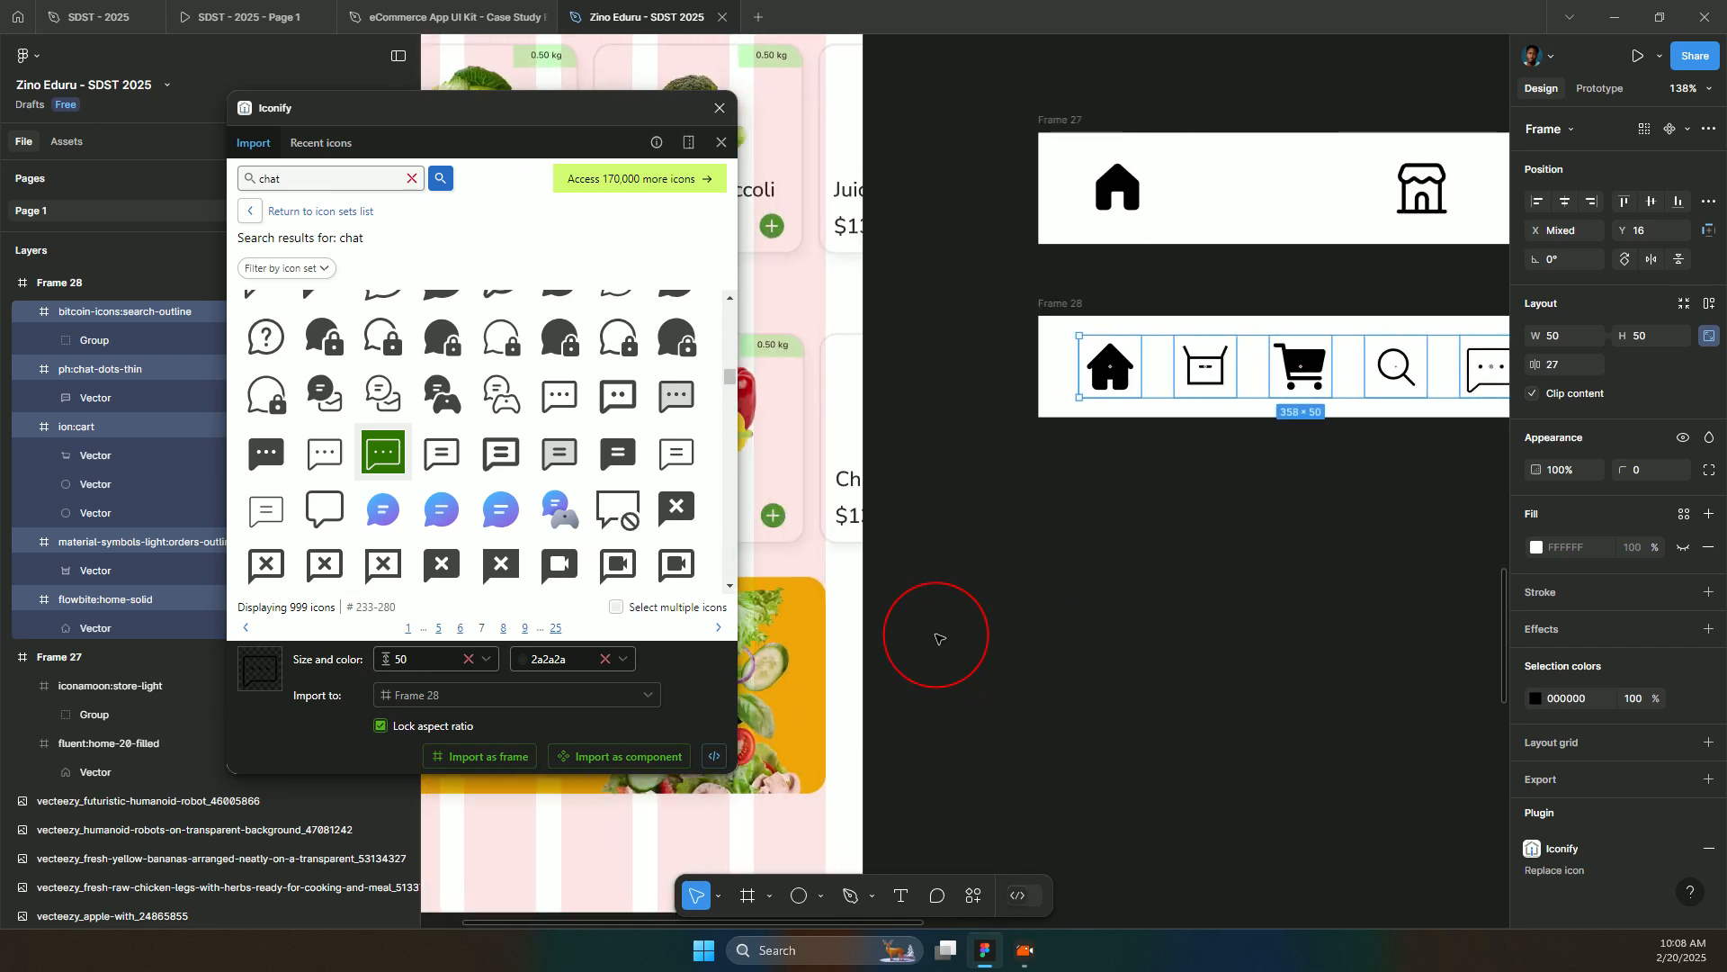
- Copy the grey $8.00 price text from the Bell Peppers card and paste it into Frame 28
{"action": "scroll", "coordinate": [936, 639], "scroll_direction": "left", "scroll_amount": 4}
{"action": "scroll", "coordinate": [954, 450], "scroll_direction": "up", "scroll_amount": 1}
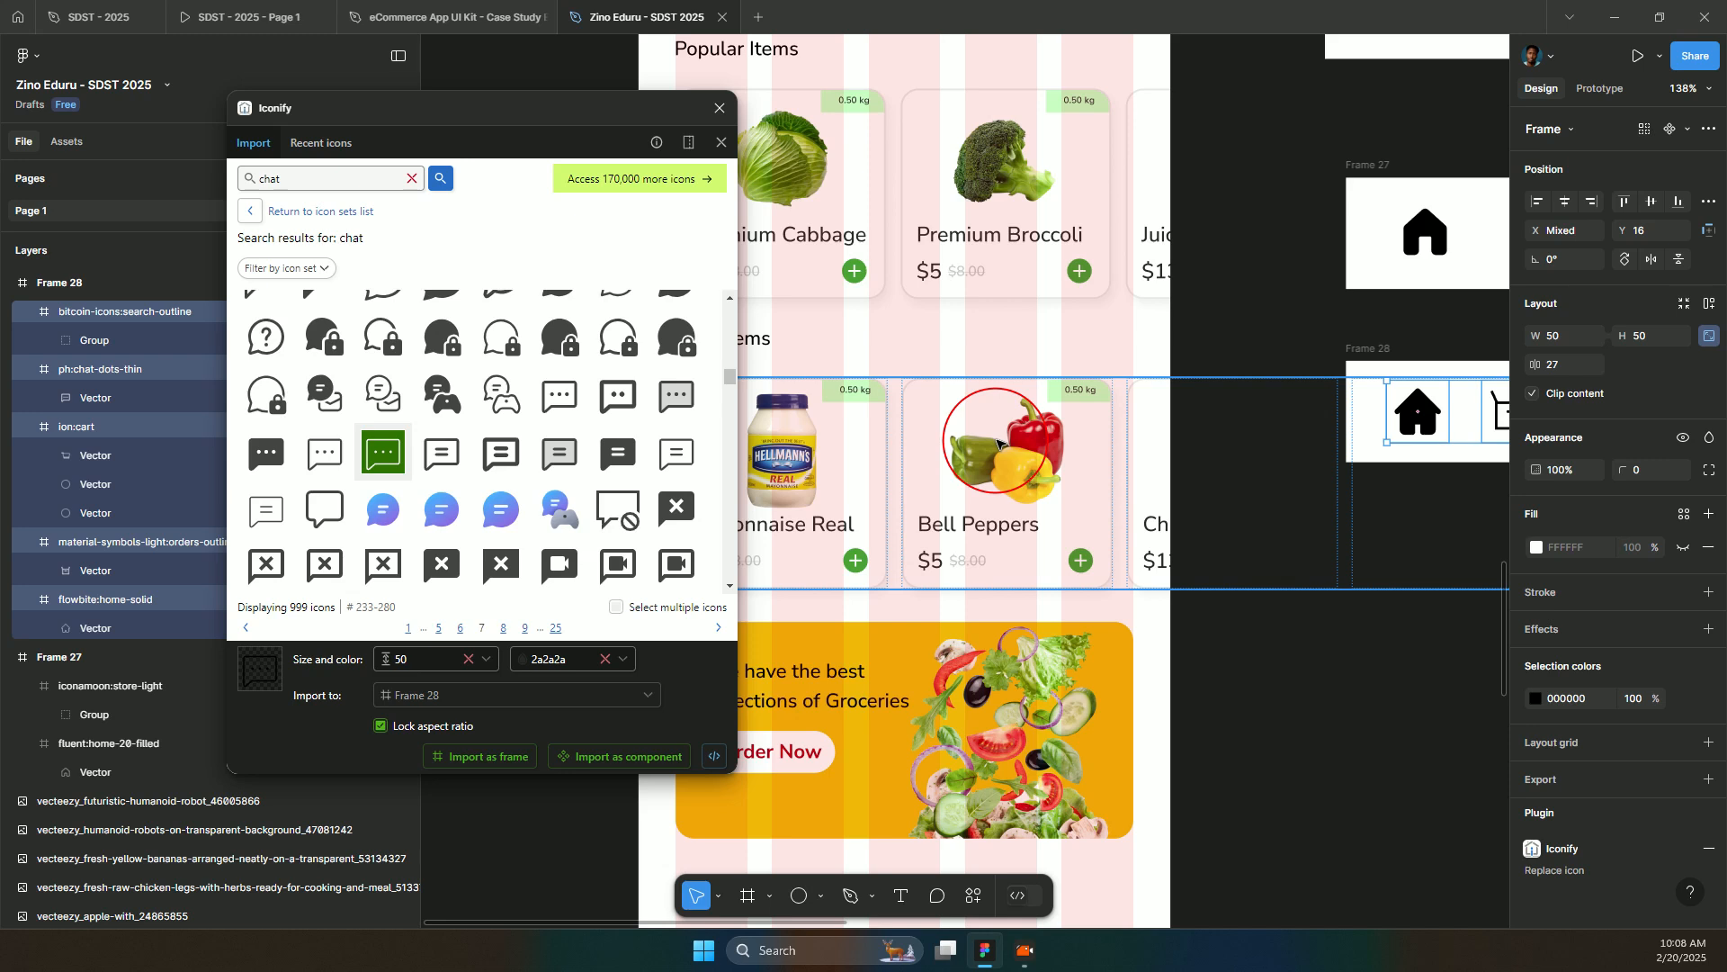
{"action": "key", "text": "Escape"}
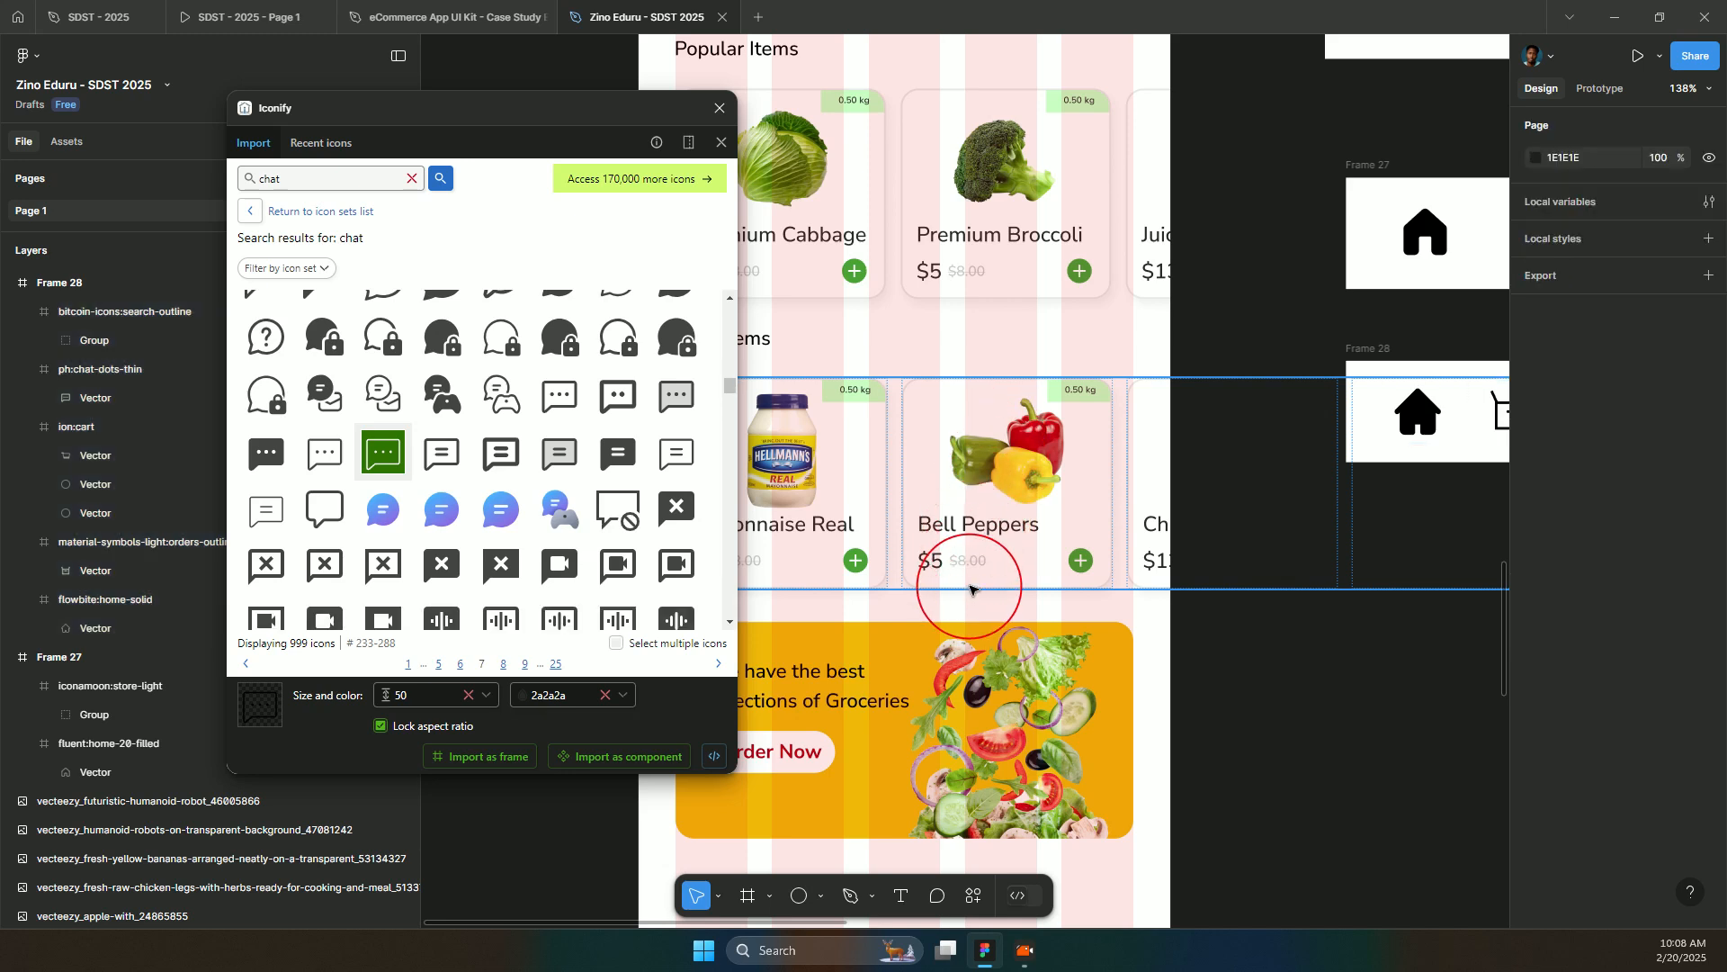
{"action": "left_click", "coordinate": [952, 561]}
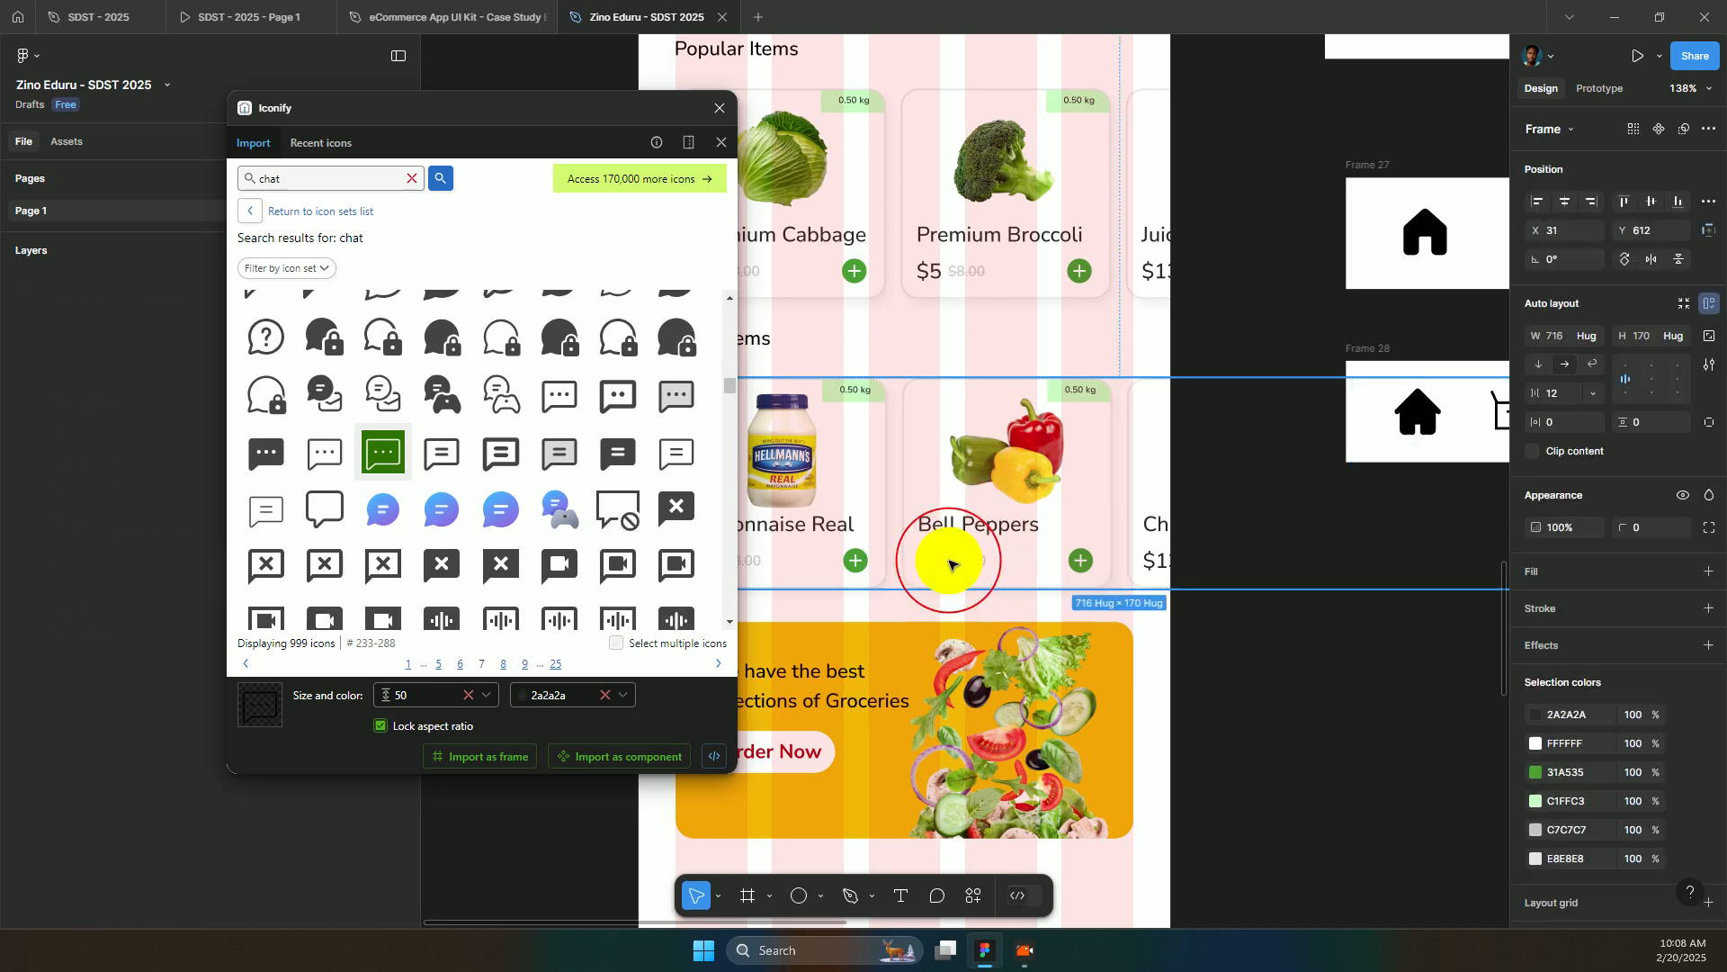
{"action": "left_click", "coordinate": [952, 563]}
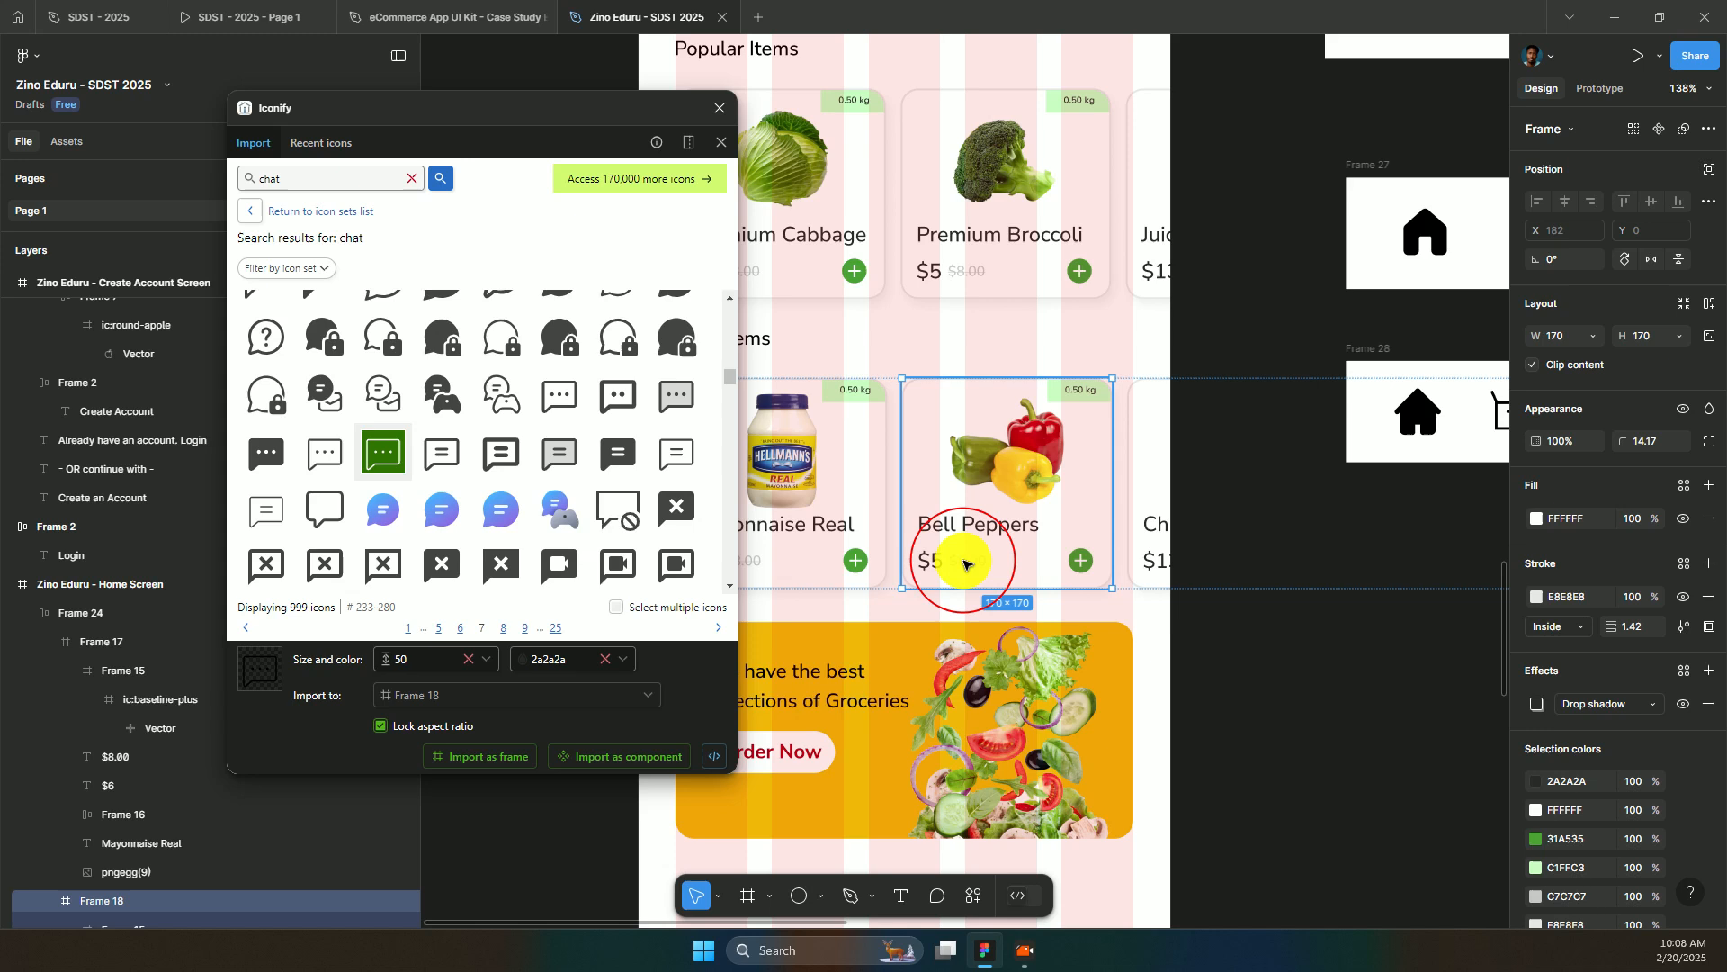
{"action": "left_click", "coordinate": [964, 564]}
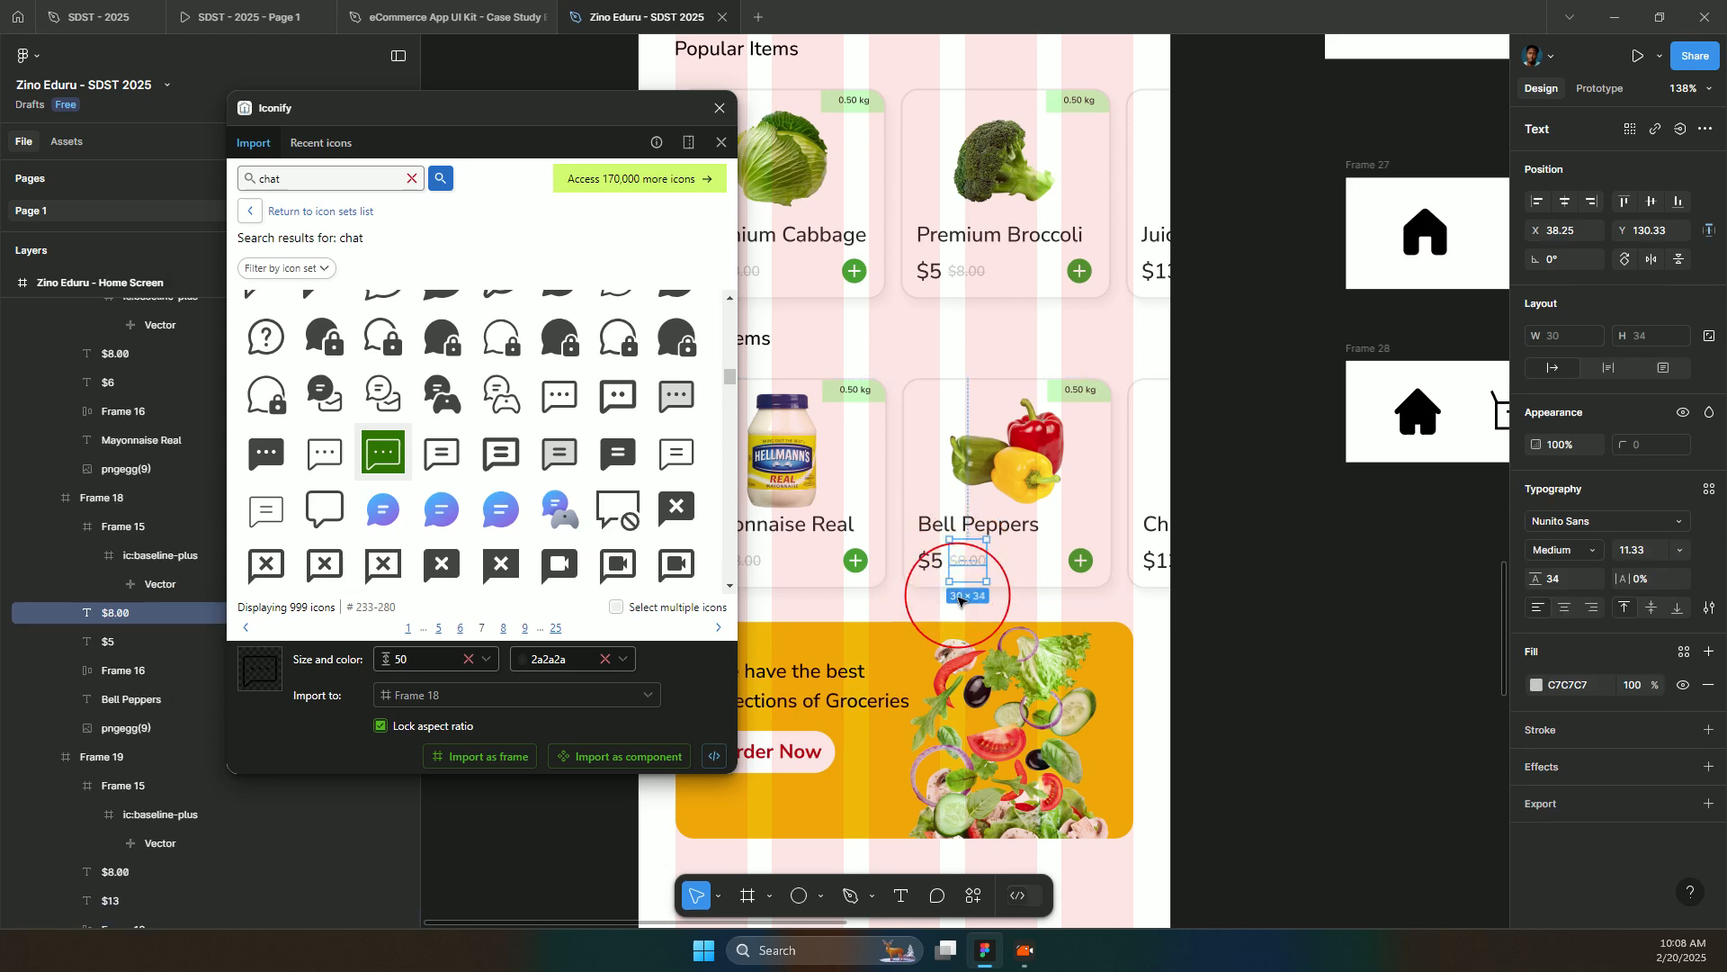
{"action": "scroll", "coordinate": [961, 584], "scroll_direction": "right", "scroll_amount": 5}
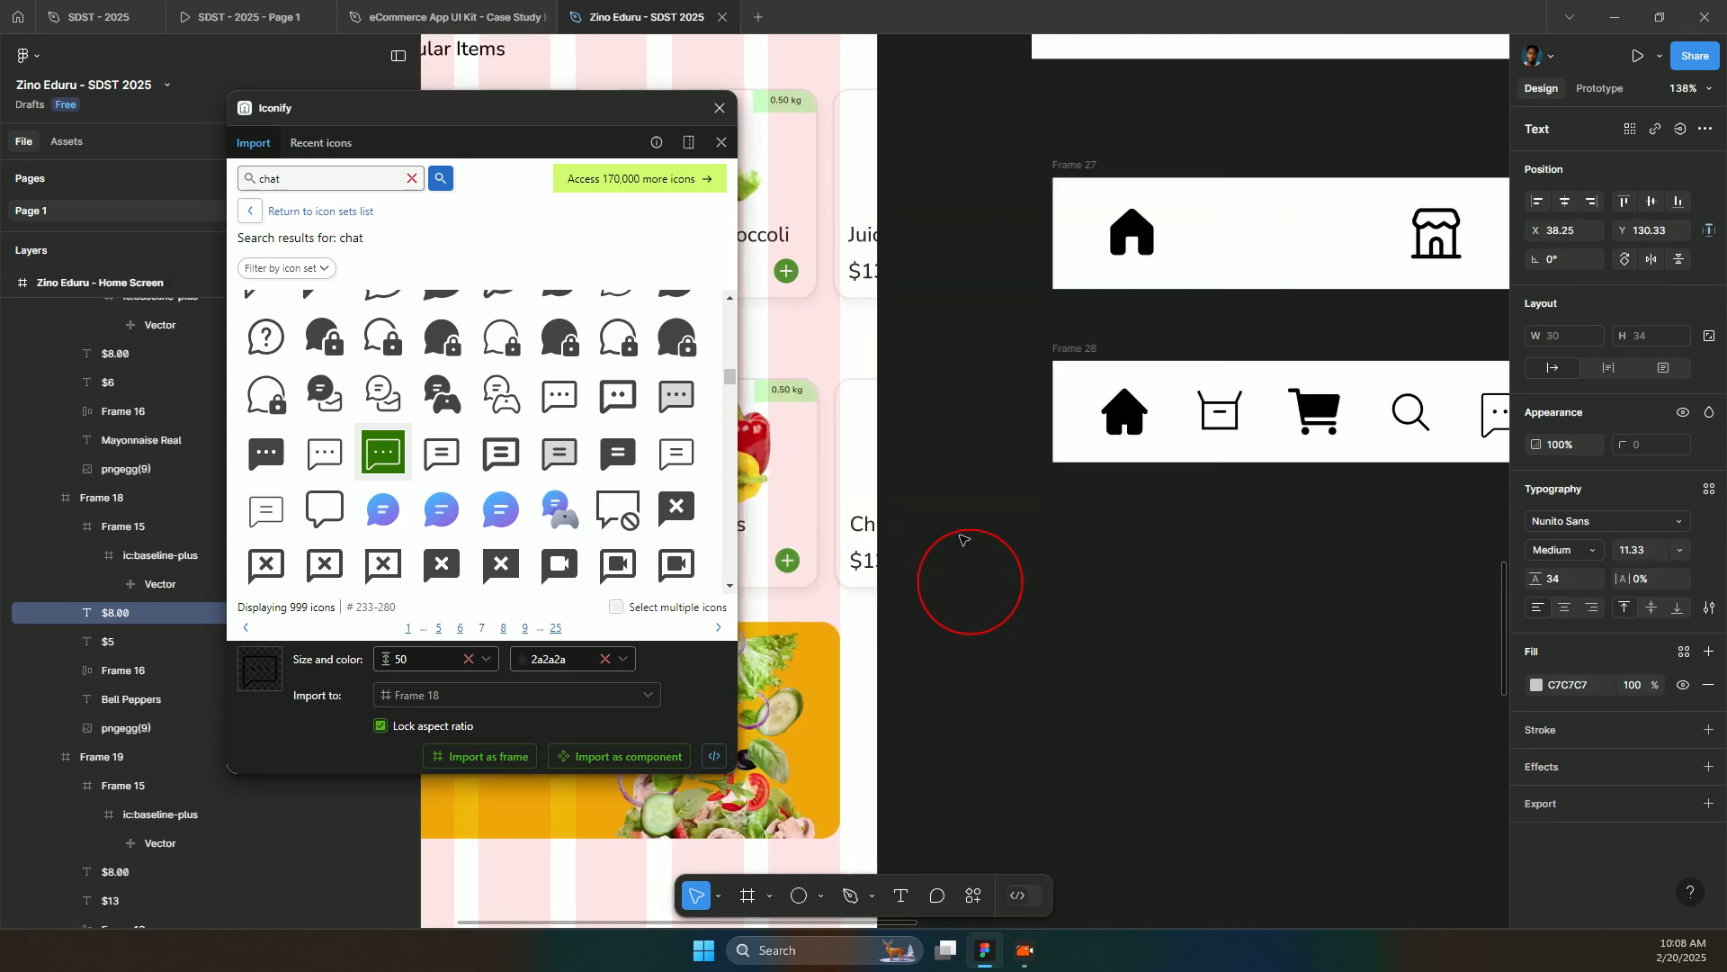
{"action": "left_click", "coordinate": [1086, 352]}
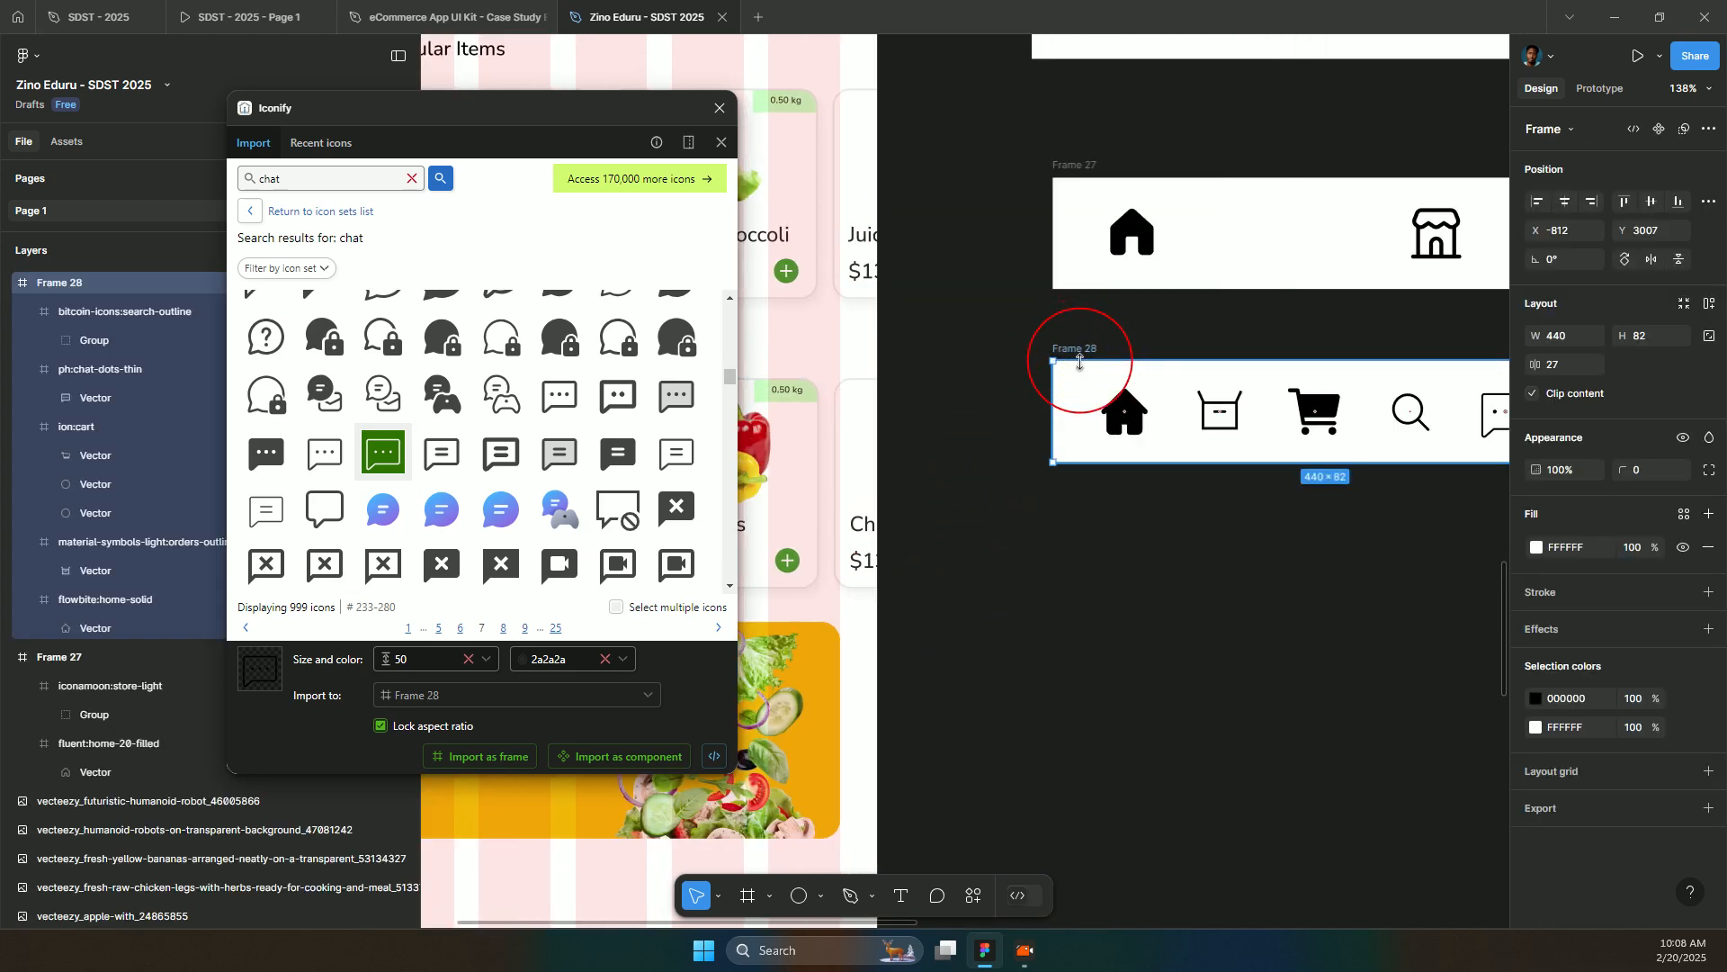
{"action": "key", "text": "ctrl+v"}
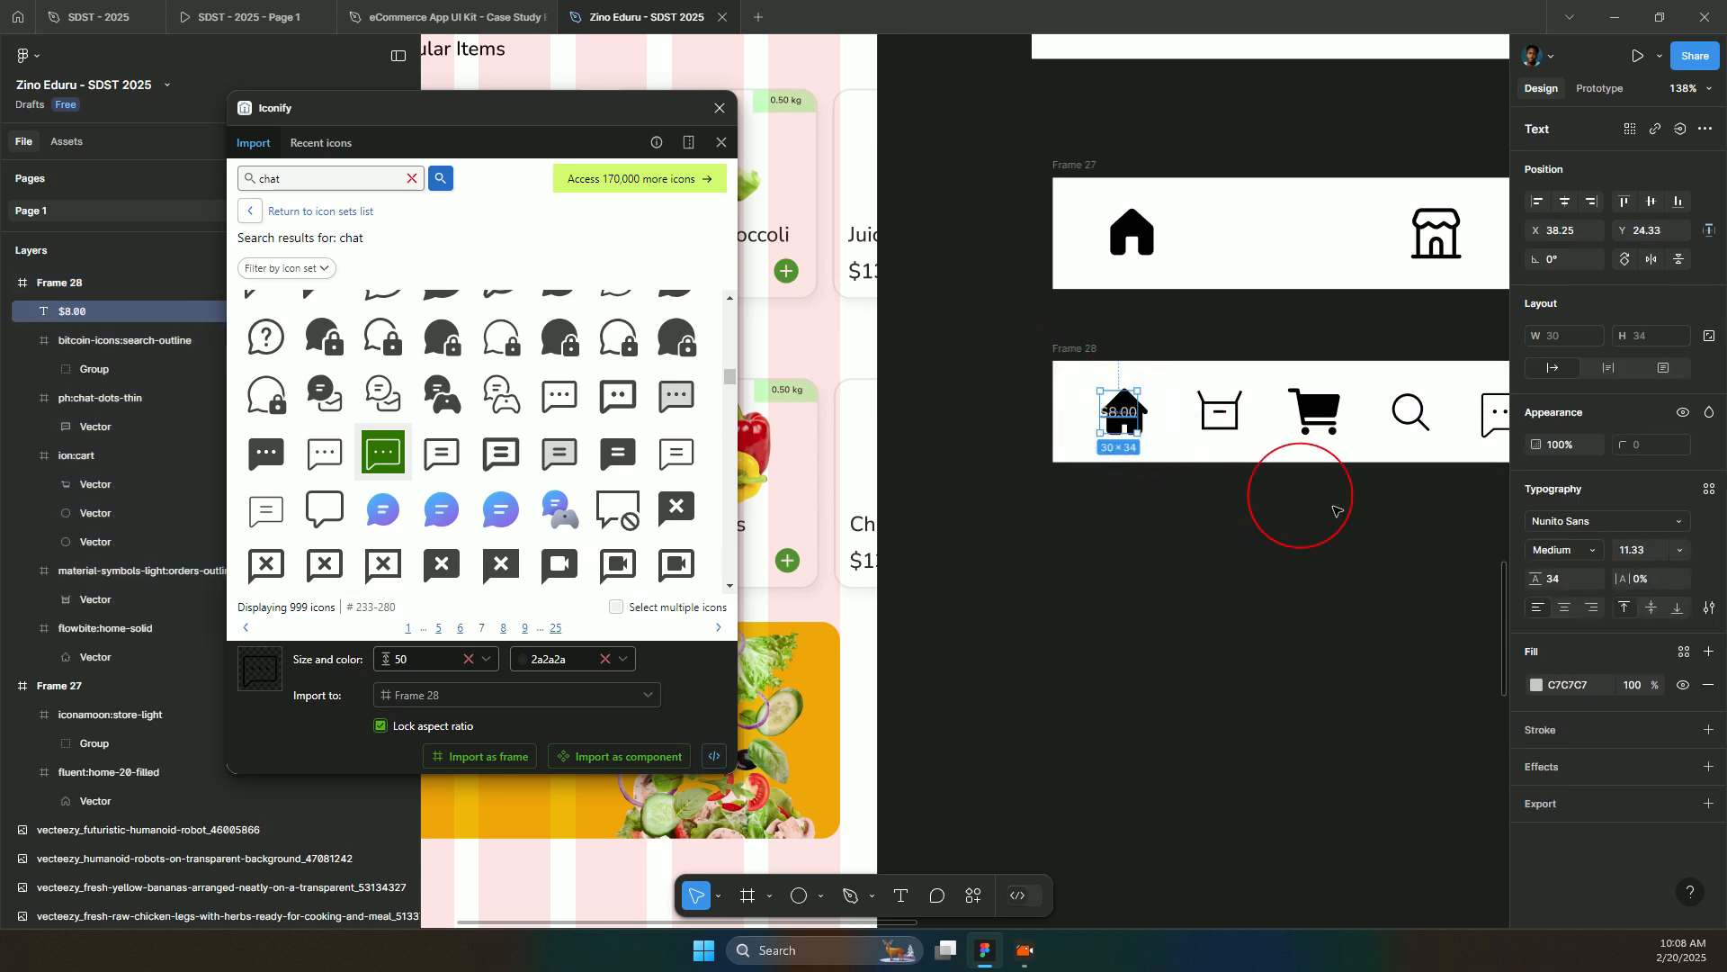
- Remove the strikethrough from the pasted price text and move it just below the home icon
{"action": "left_click", "coordinate": [1709, 608]}
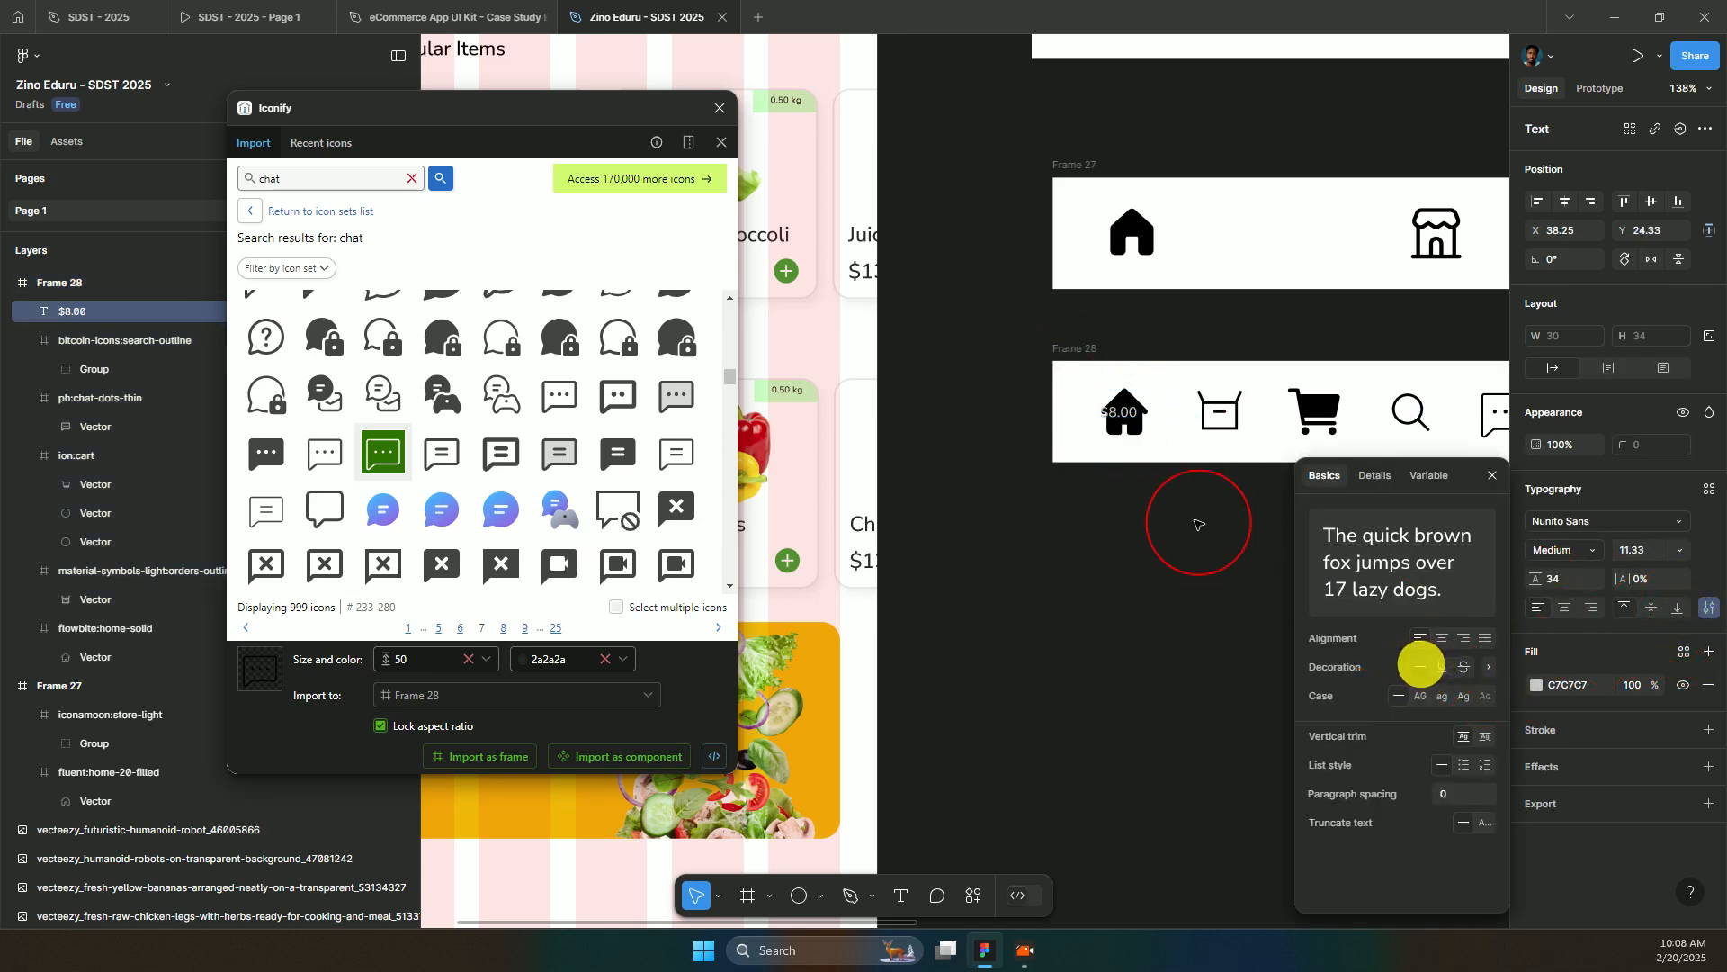
{"action": "mouse_move", "coordinate": [1135, 419]}
{"action": "left_mouse_down"}
{"action": "mouse_move", "coordinate": [1122, 413]}
{"action": "mouse_move", "coordinate": [1126, 471]}
{"action": "mouse_move", "coordinate": [1130, 449]}
{"action": "left_mouse_up"}
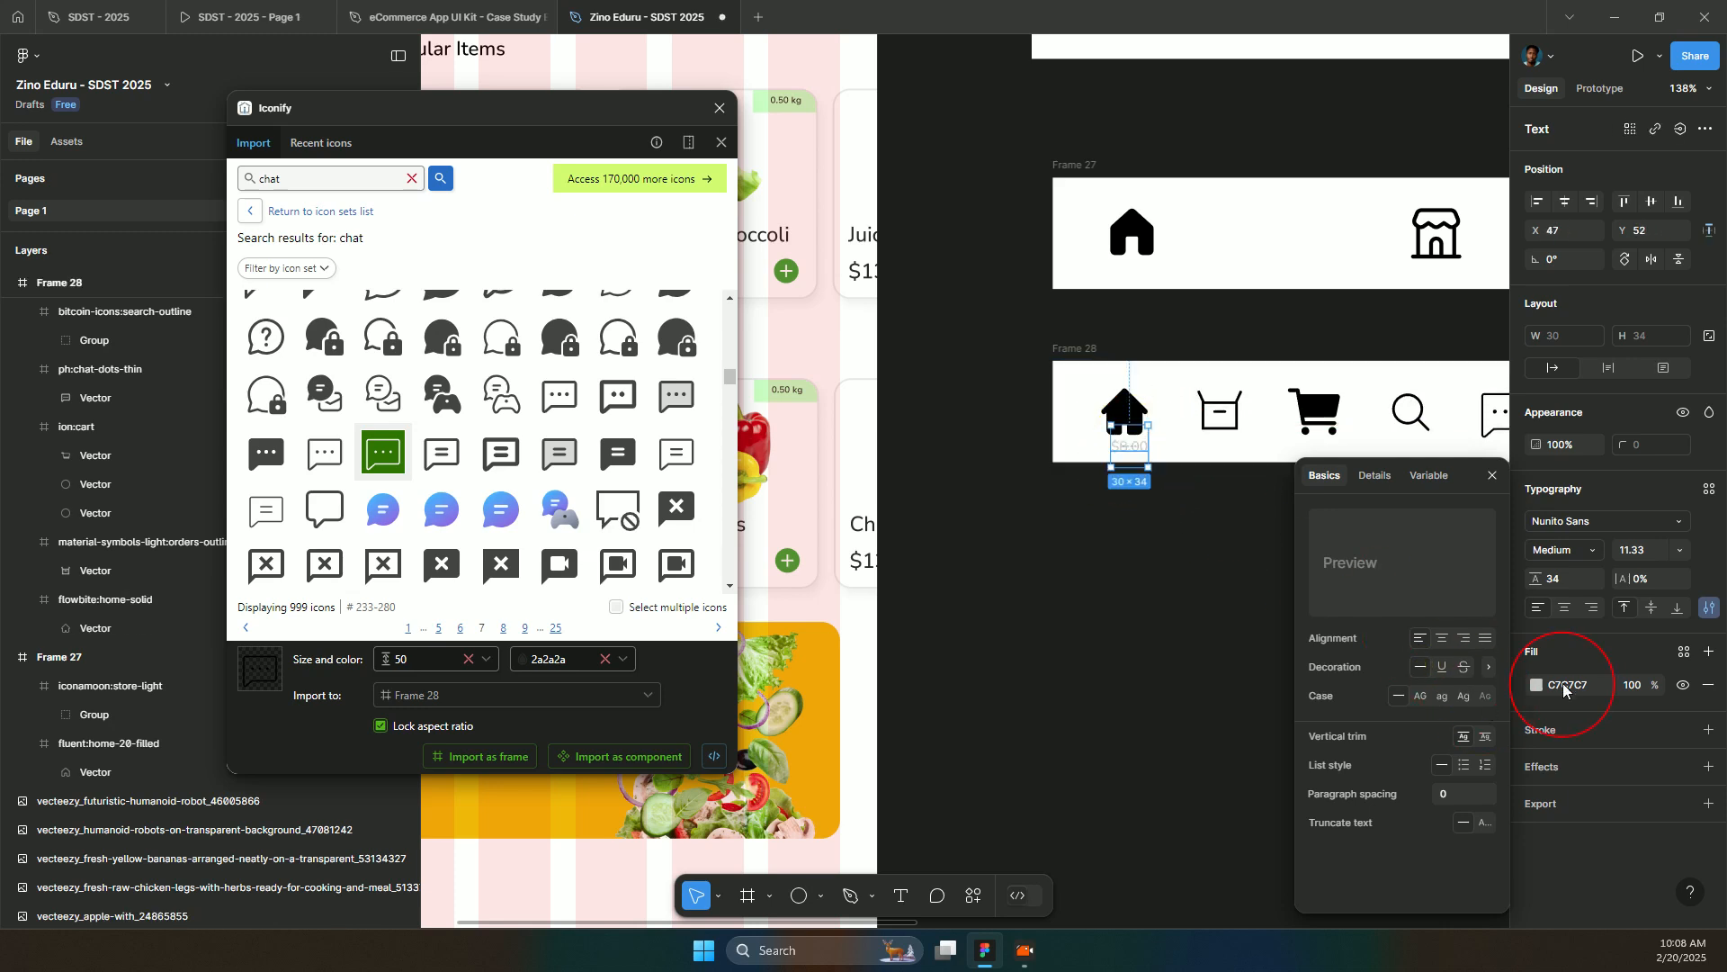
- Recolor the pasted price text and the home icon in Frame 28 with the green 319F43 from the page colors
{"action": "left_click", "coordinate": [1535, 686]}
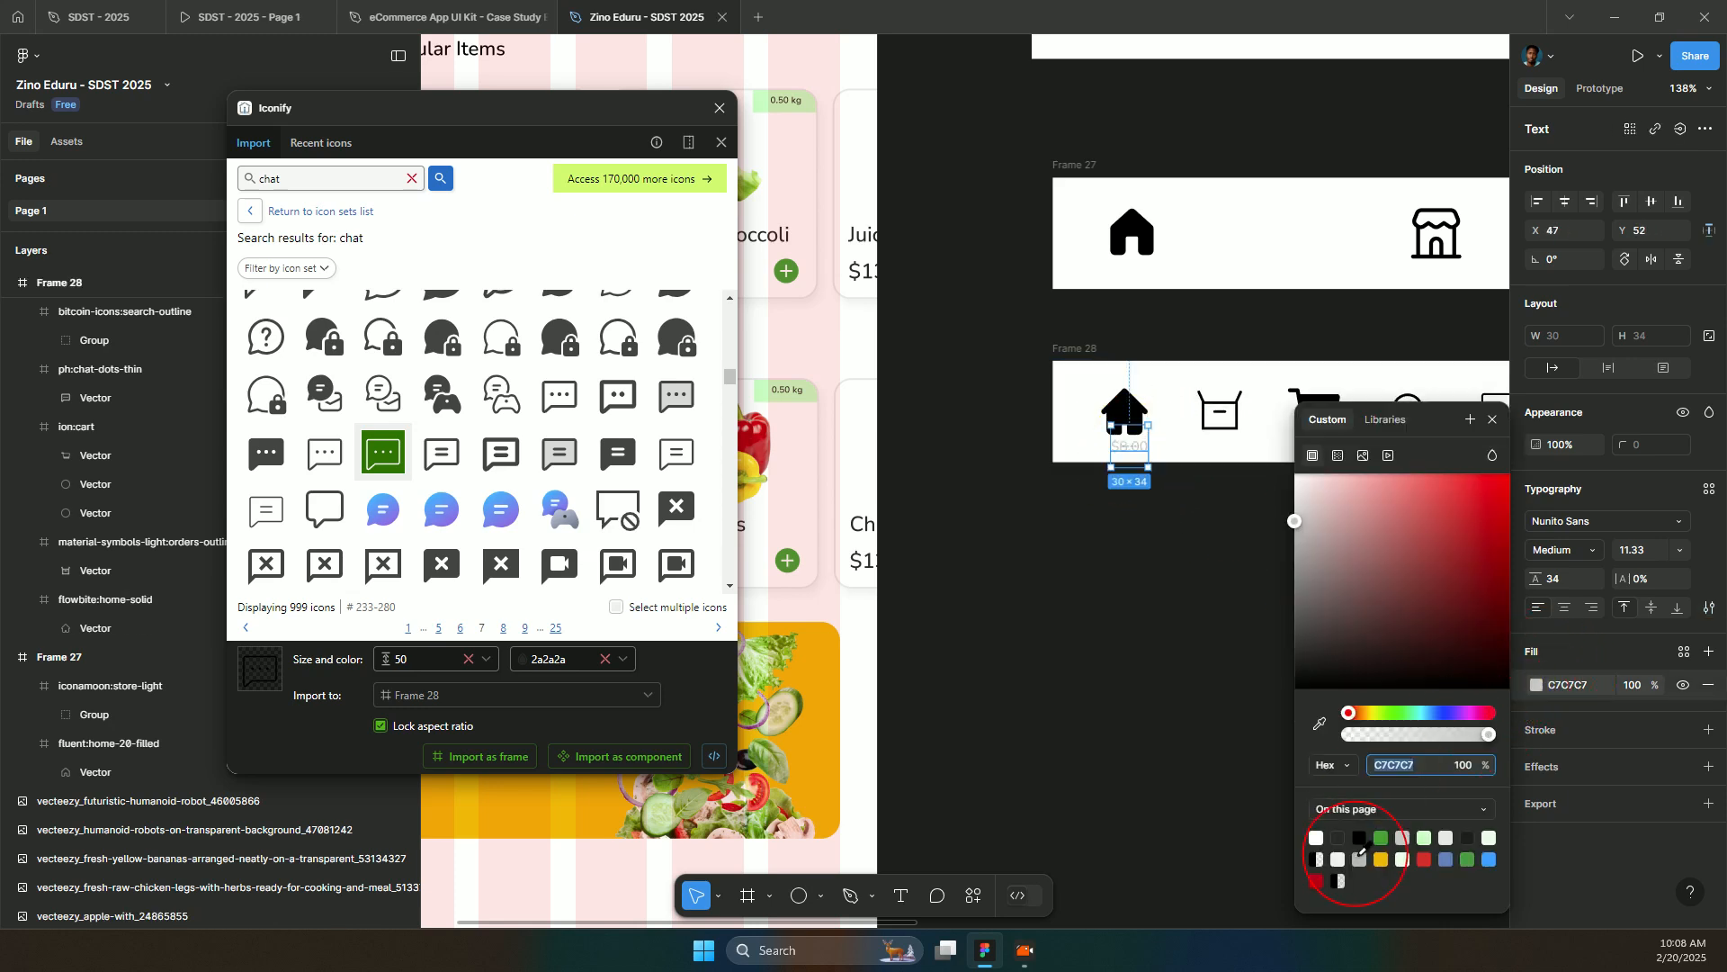
{"action": "left_click", "coordinate": [1467, 859]}
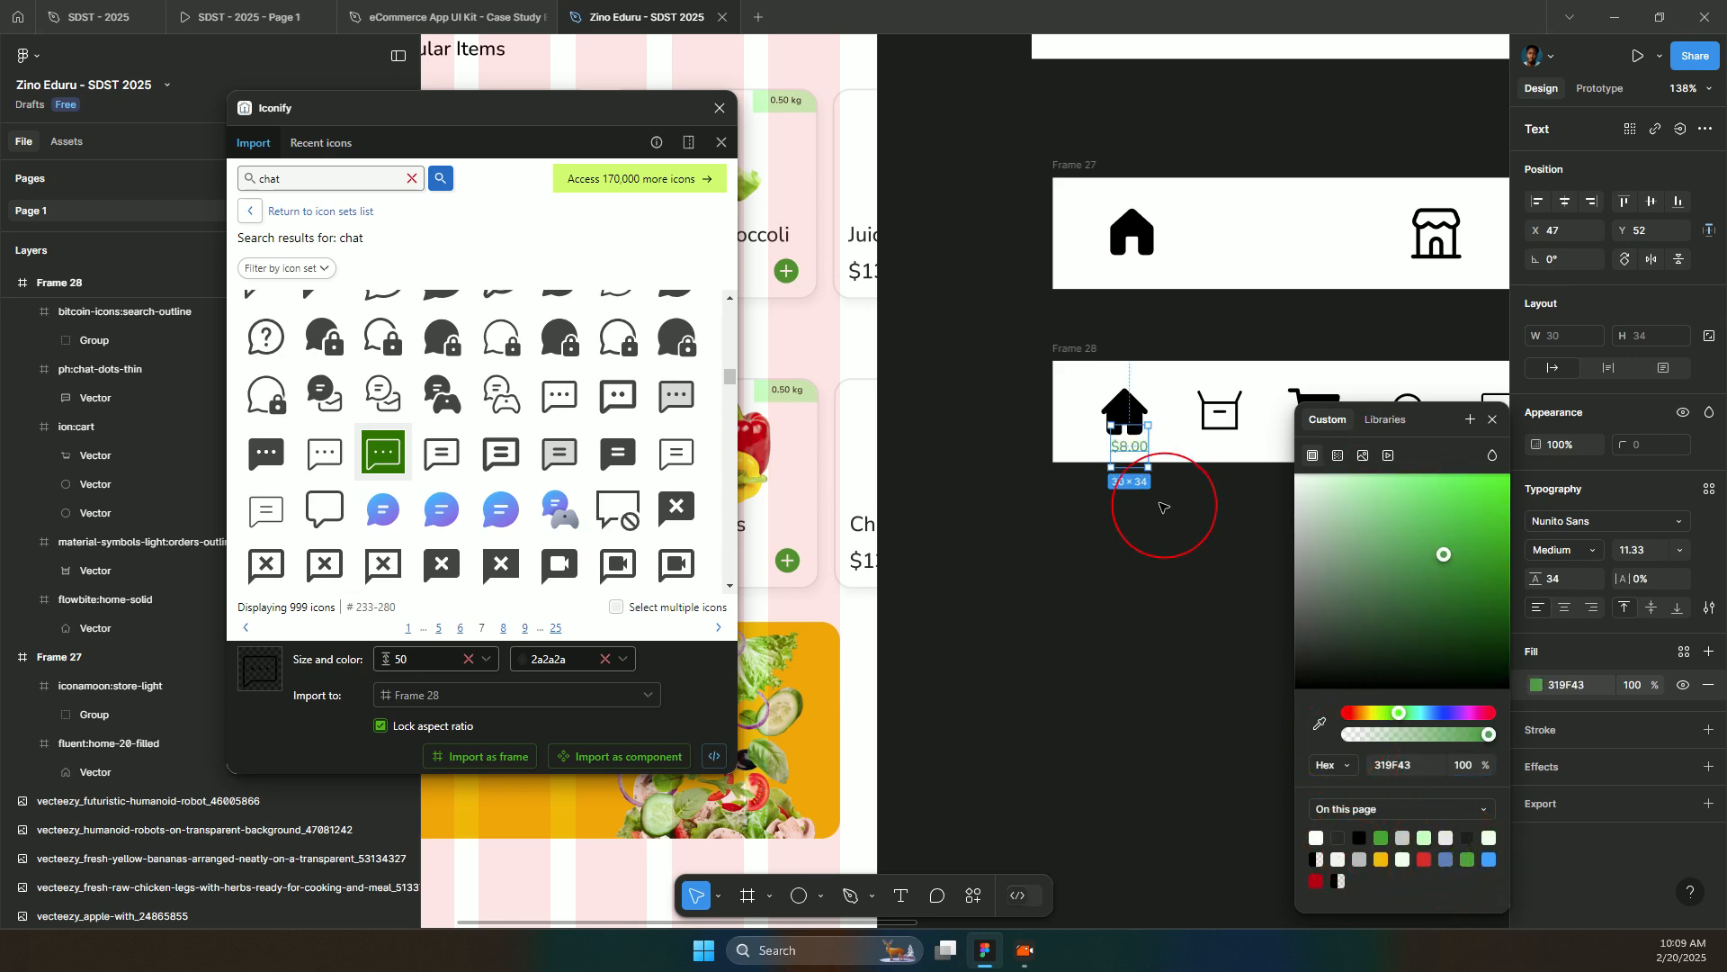
{"action": "left_click", "coordinate": [1125, 409]}
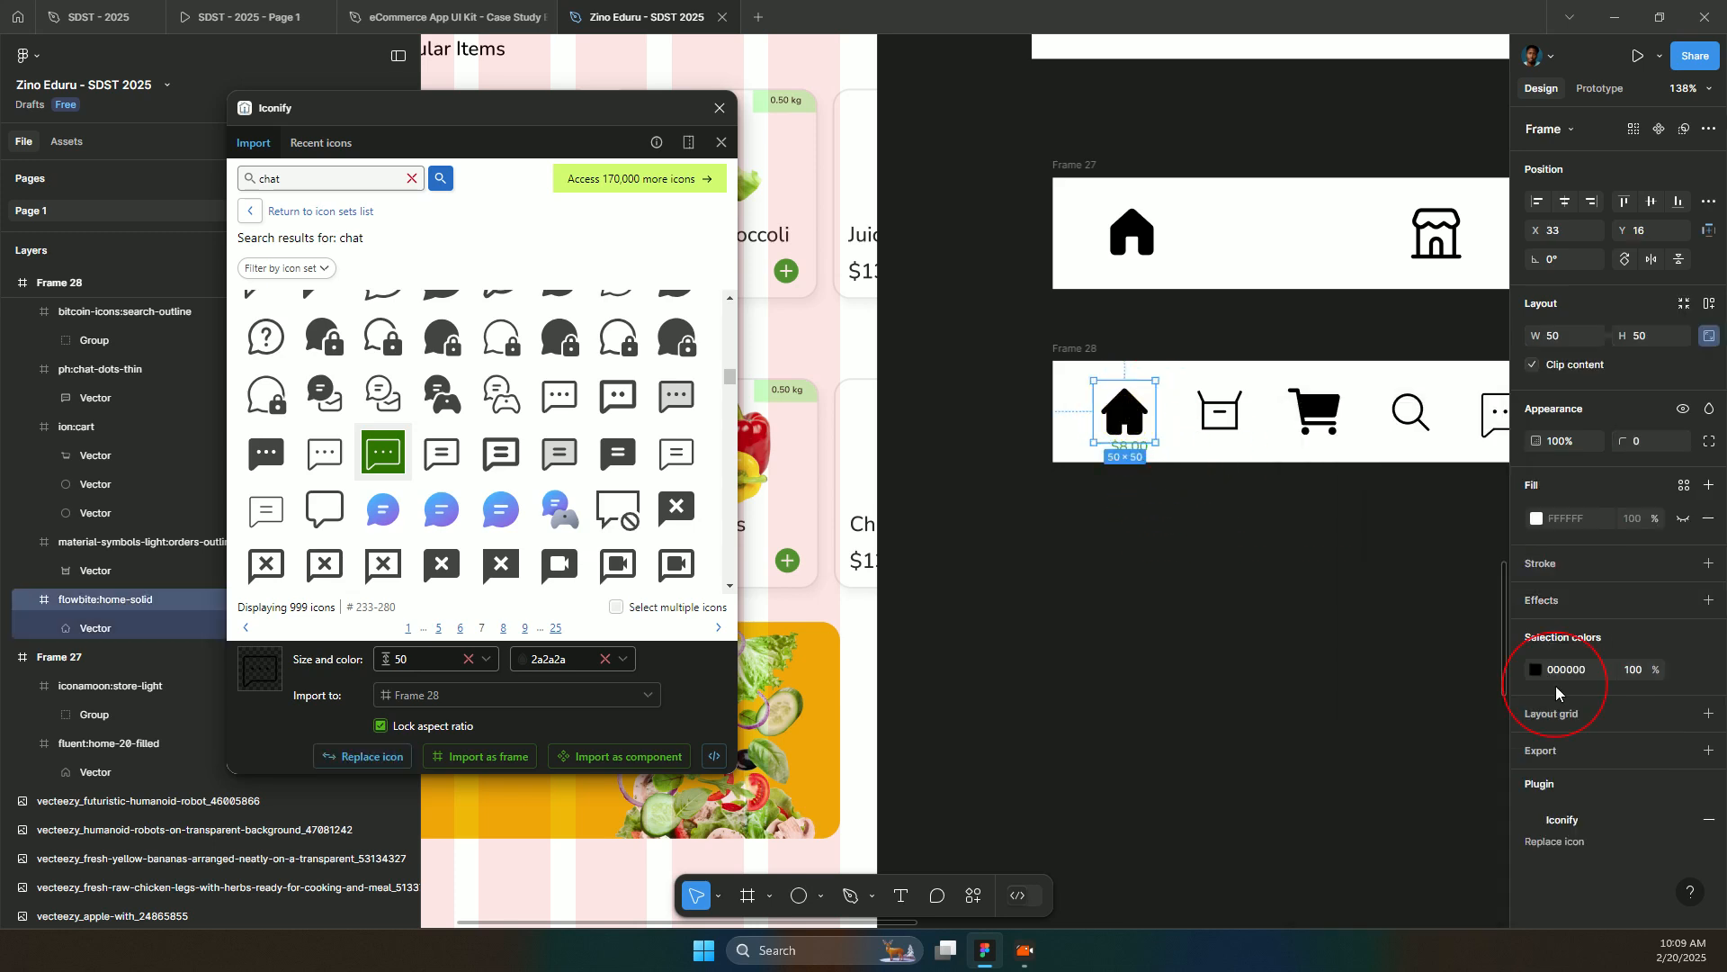
{"action": "left_click", "coordinate": [1537, 667]}
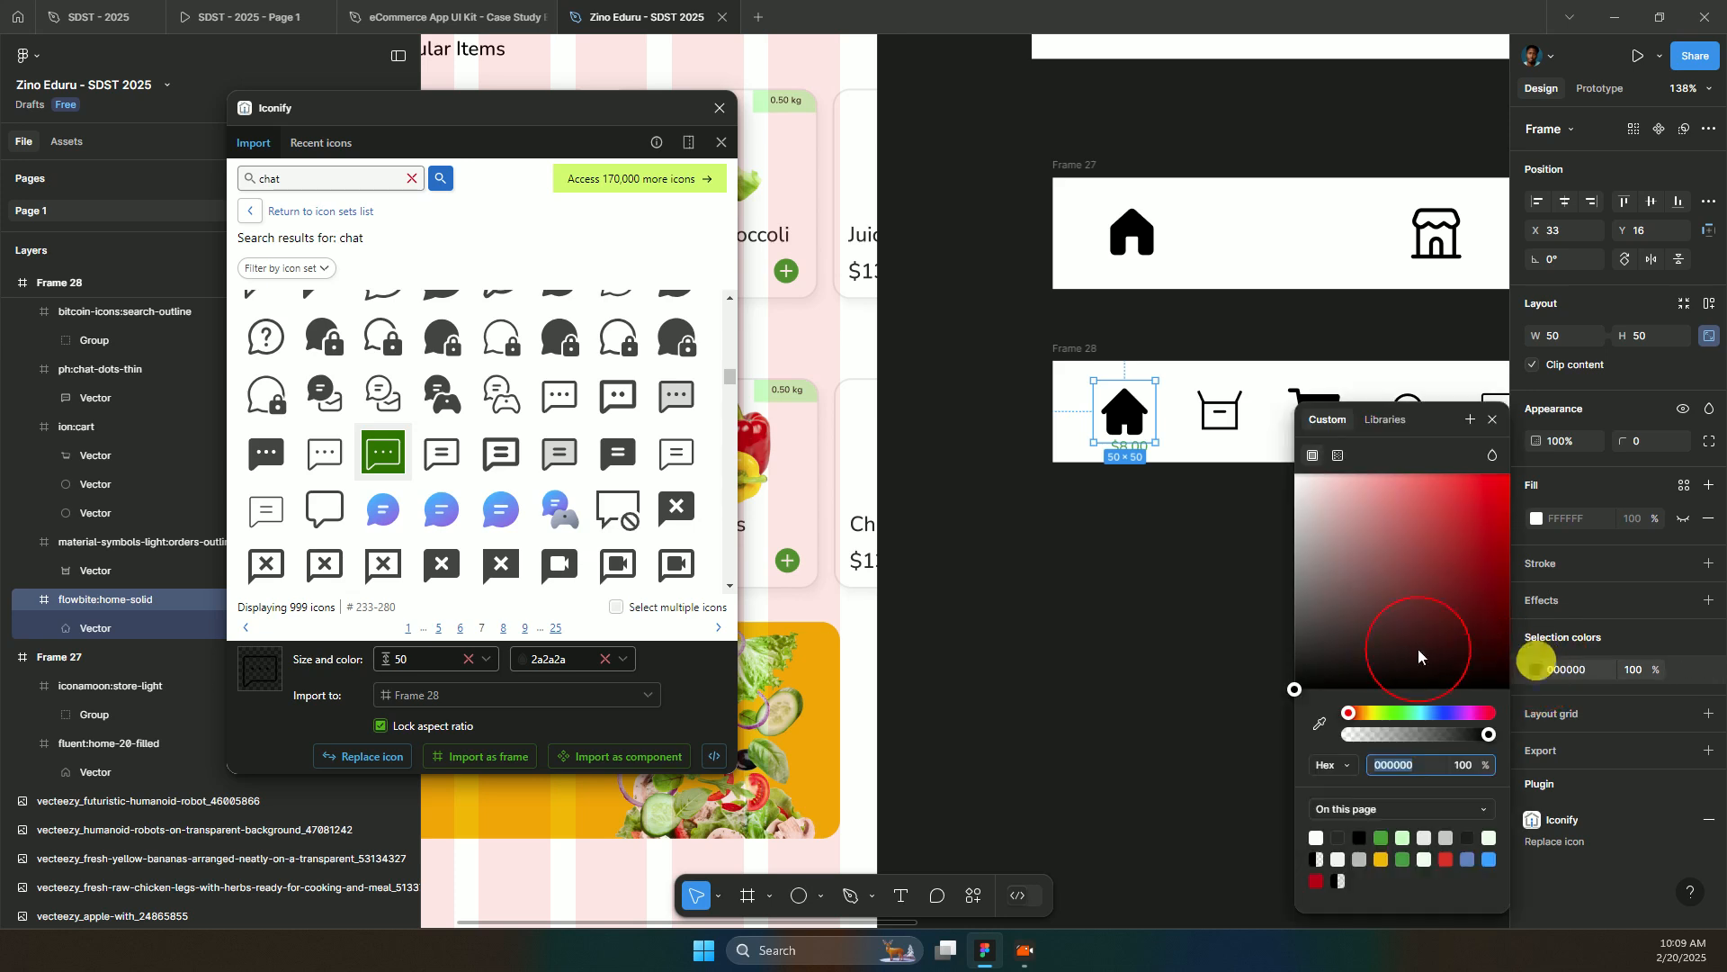
{"action": "left_click", "coordinate": [1403, 858]}
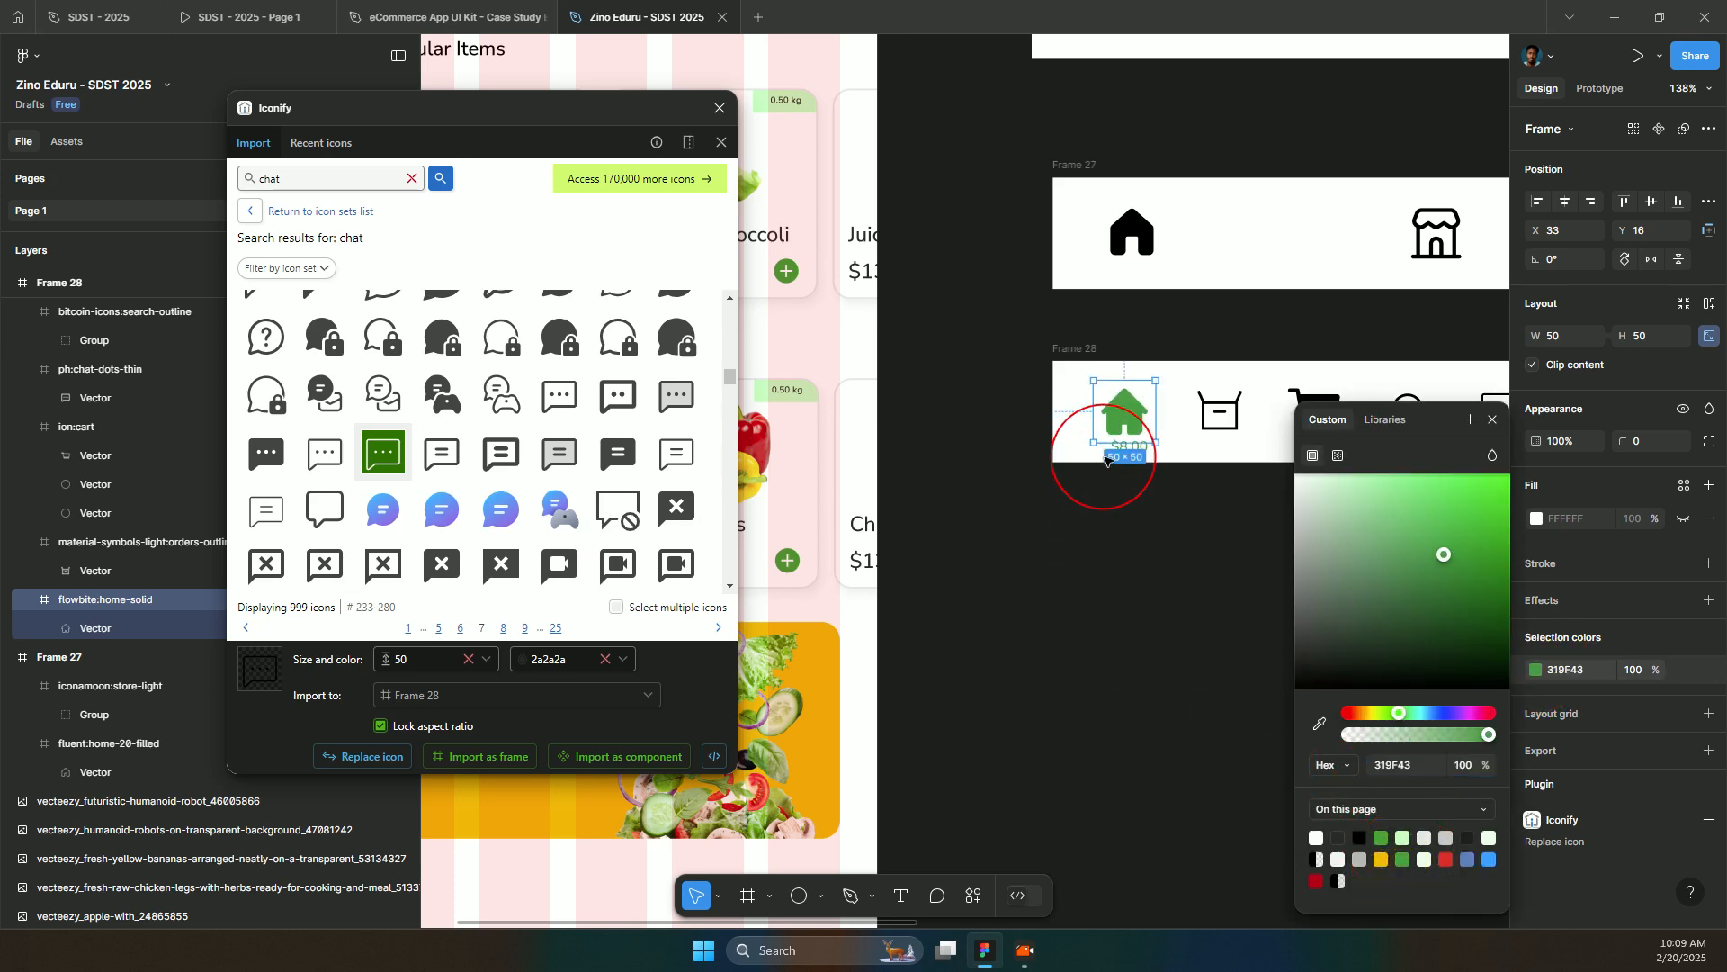
- Change the green price text to "Home" and set its line height to 11
{"action": "left_click", "coordinate": [1116, 452]}
{"action": "key", "text": "ctrl+v"}
{"action": "double_click", "coordinate": [1117, 454]}
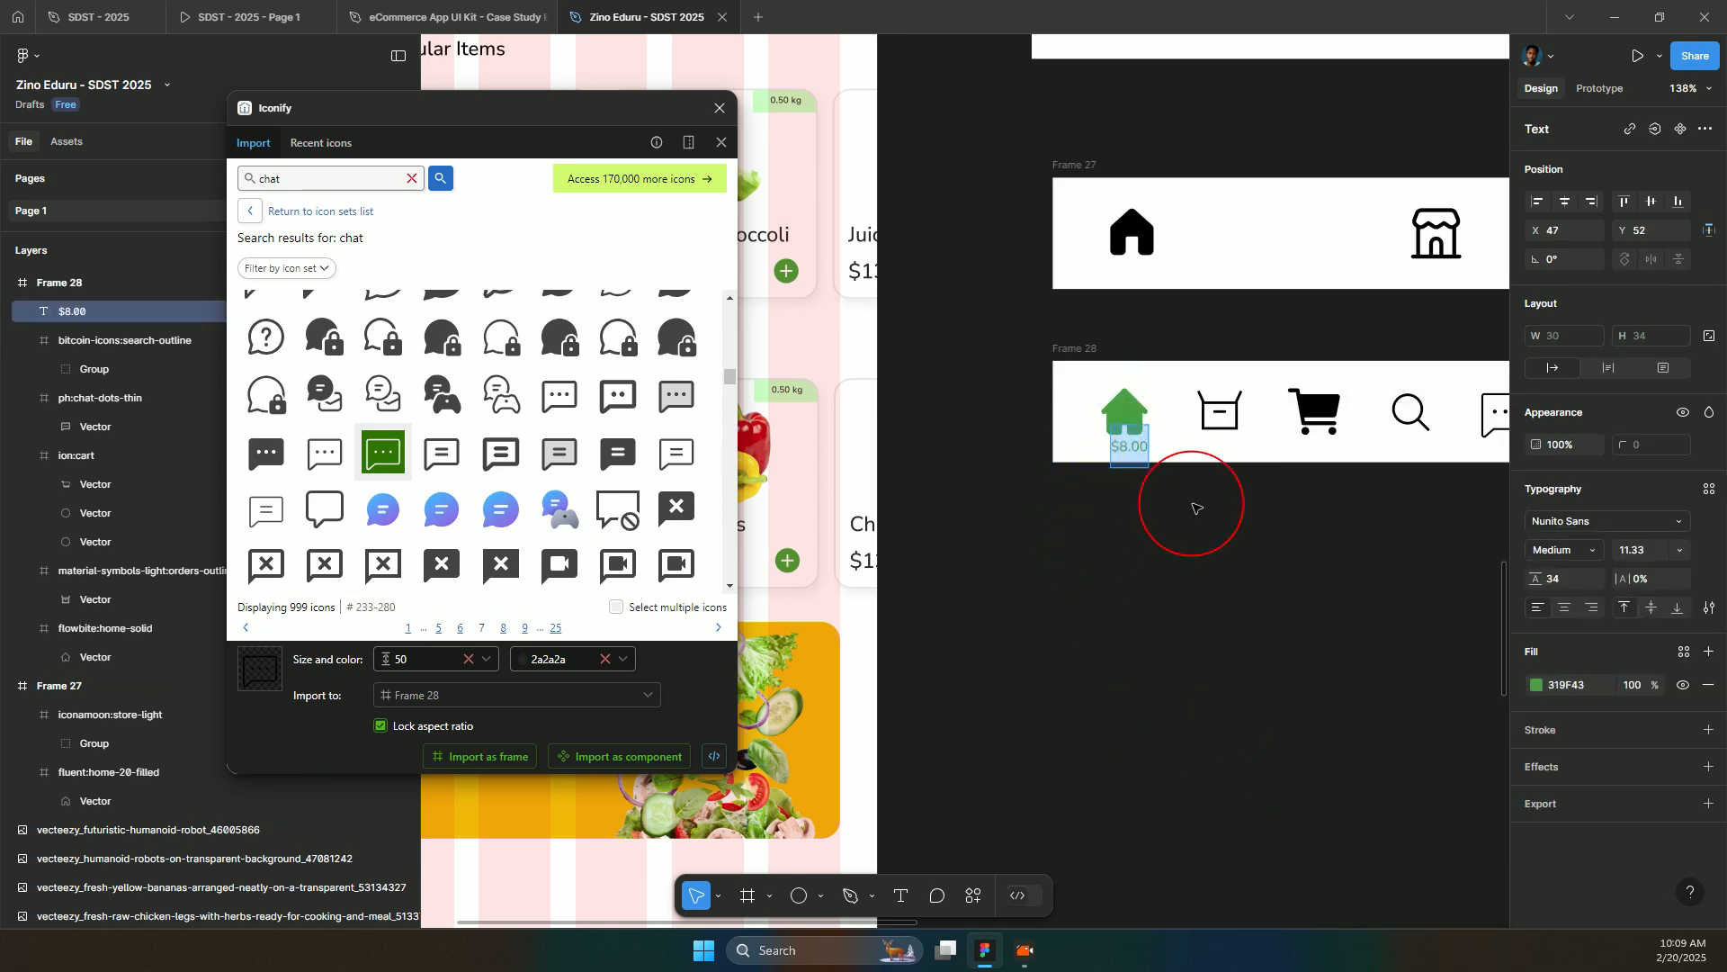
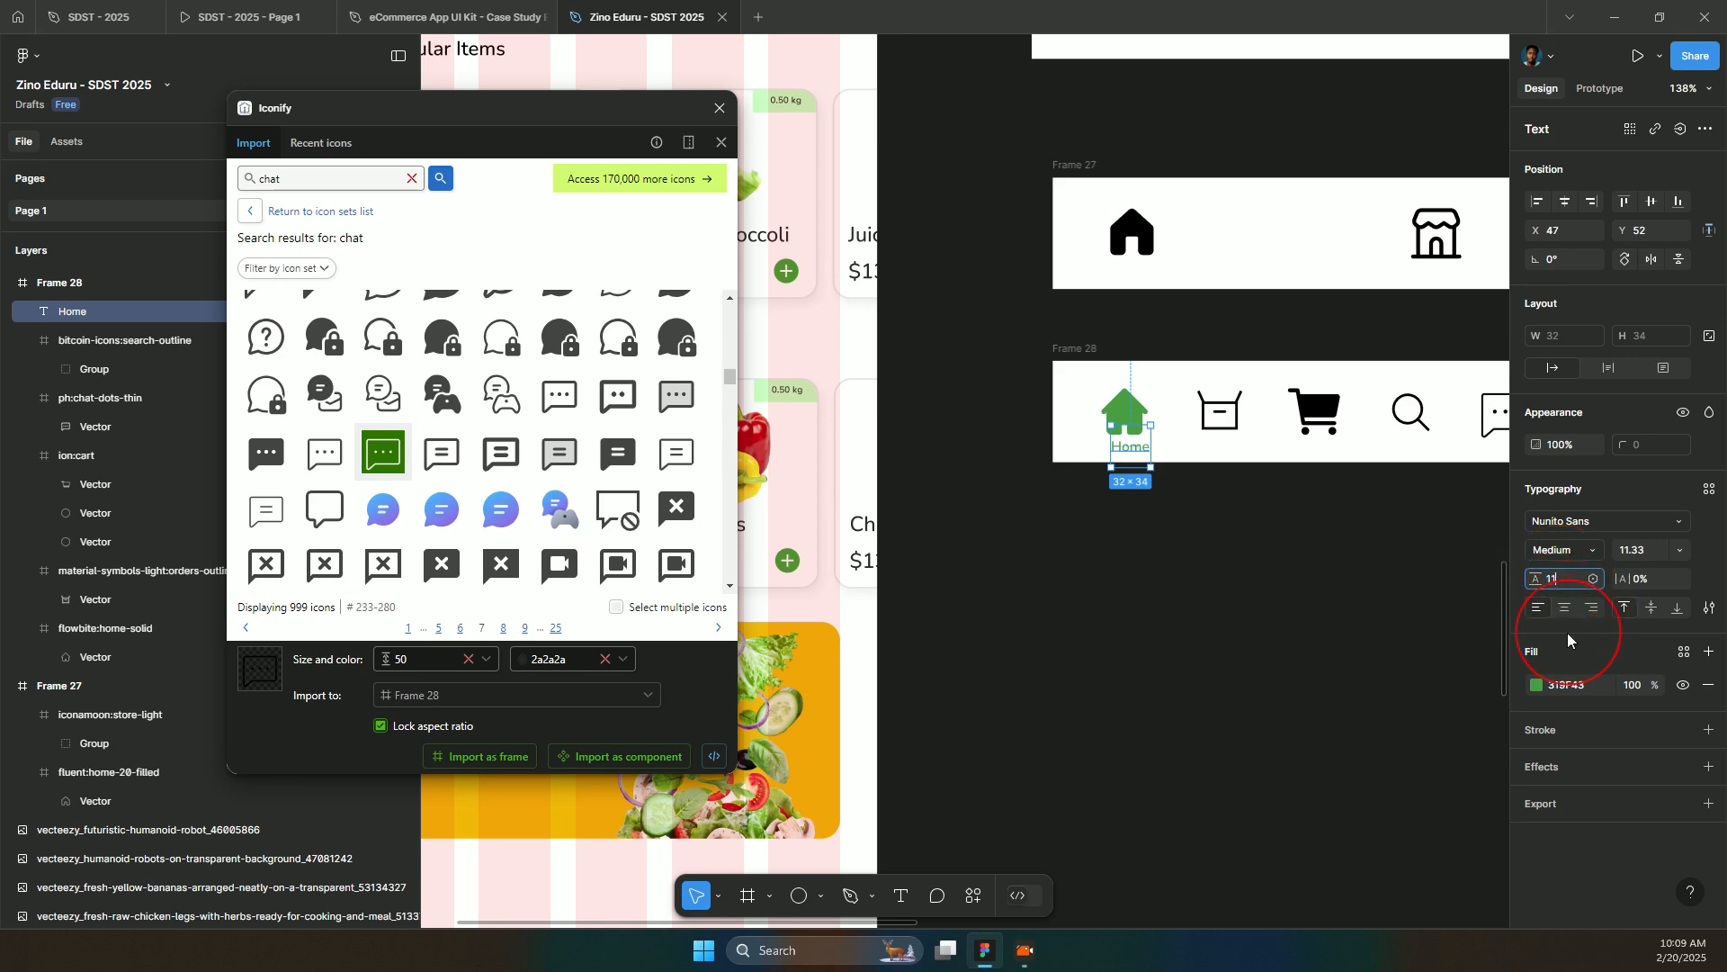
{"action": "key", "text": "Return"}
- Position the Home label centered directly beneath the green home icon, at X 42 and Y 66
{"action": "scroll", "coordinate": [1157, 441], "scroll_direction": "up", "scroll_amount": 5}
{"action": "mouse_move", "coordinate": [1160, 404]}
{"action": "left_mouse_down"}
{"action": "mouse_move", "coordinate": [1181, 387]}
{"action": "mouse_move", "coordinate": [1167, 430]}
{"action": "left_mouse_up"}
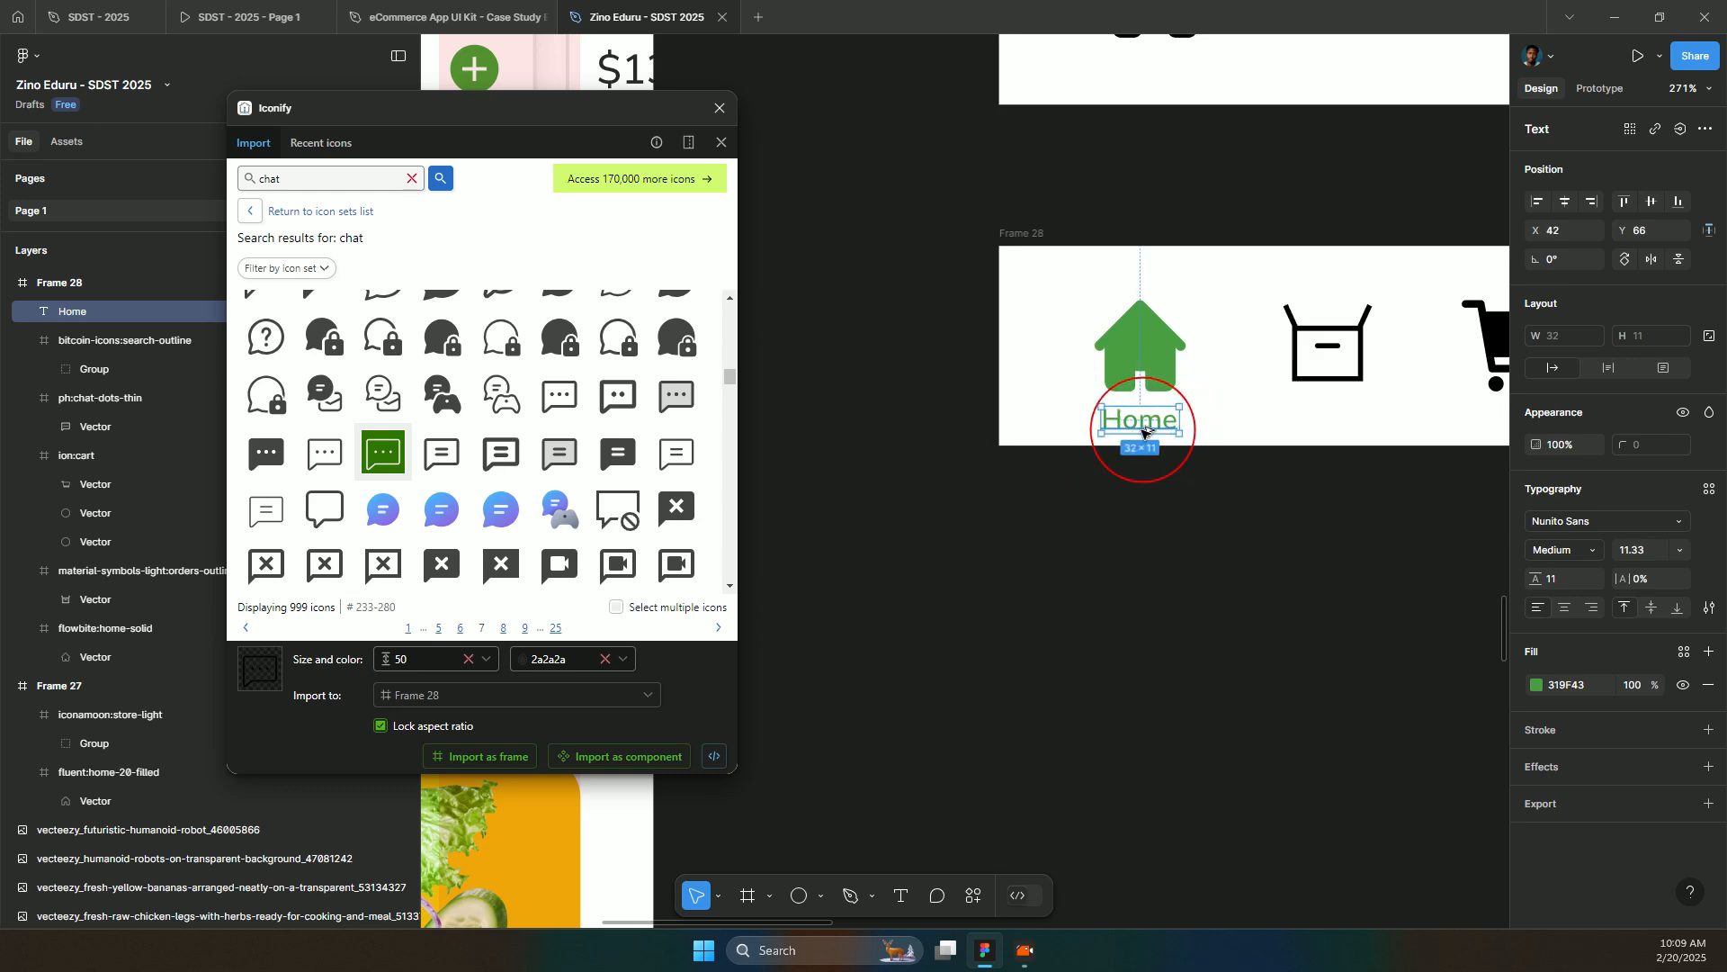
{"action": "key", "text": "Delete"}
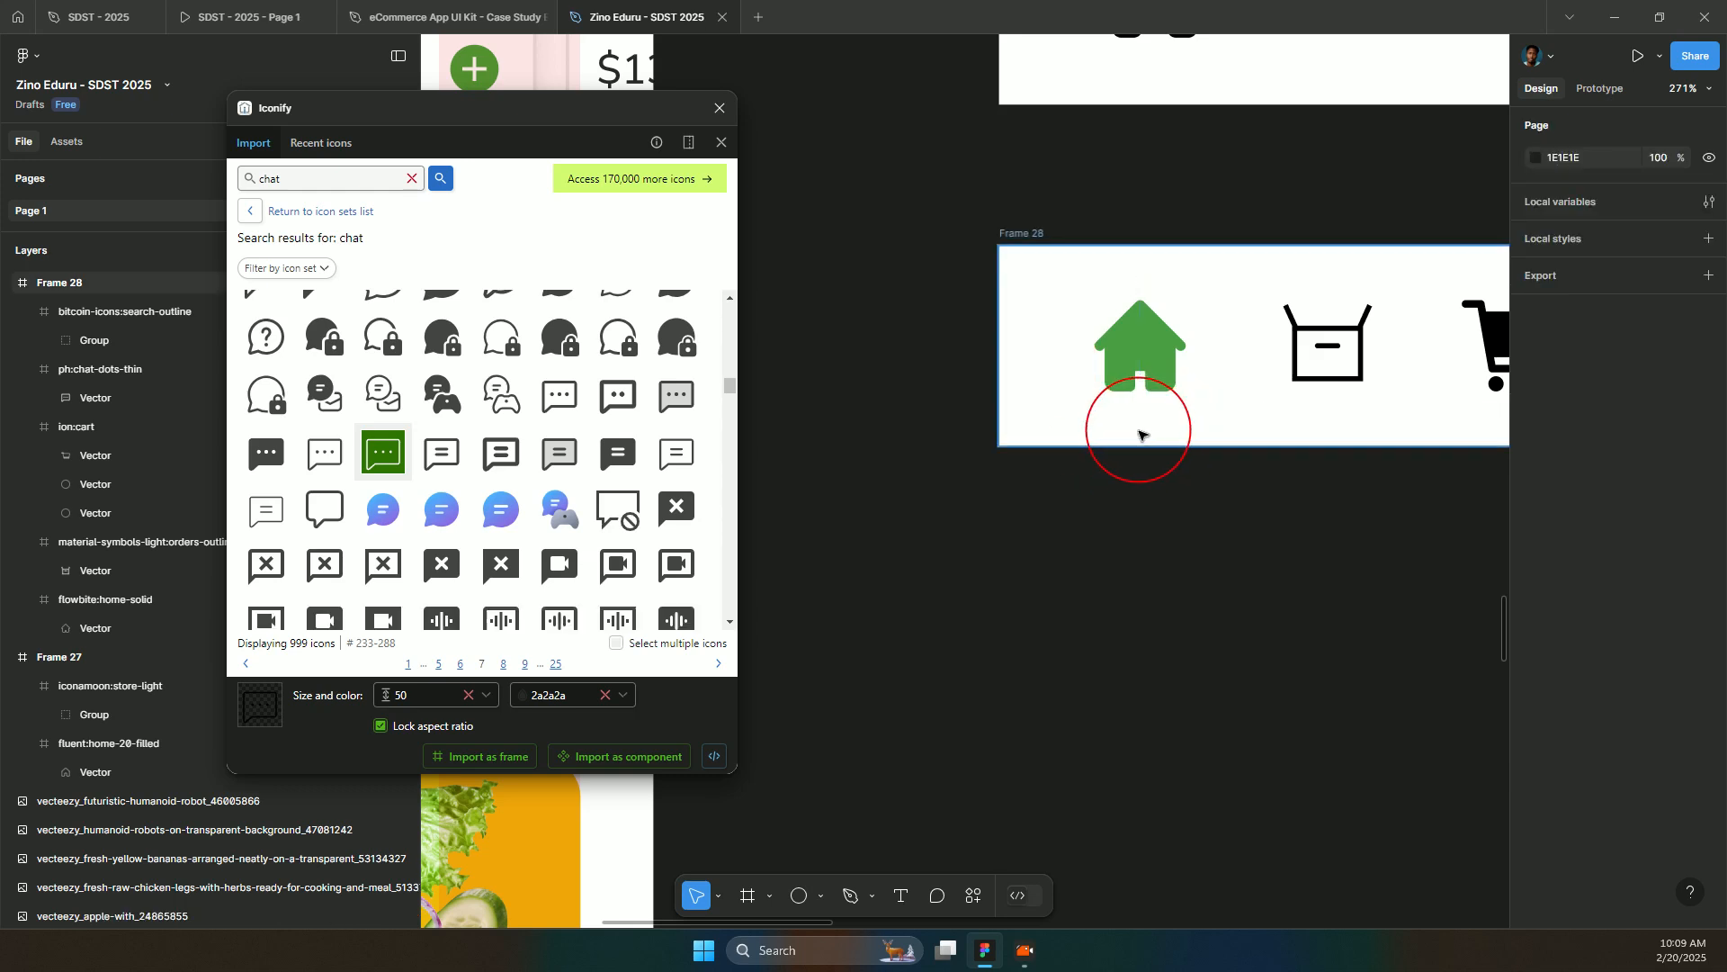
{"action": "key", "text": "ctrl+z"}
{"action": "key", "text": "Delete"}
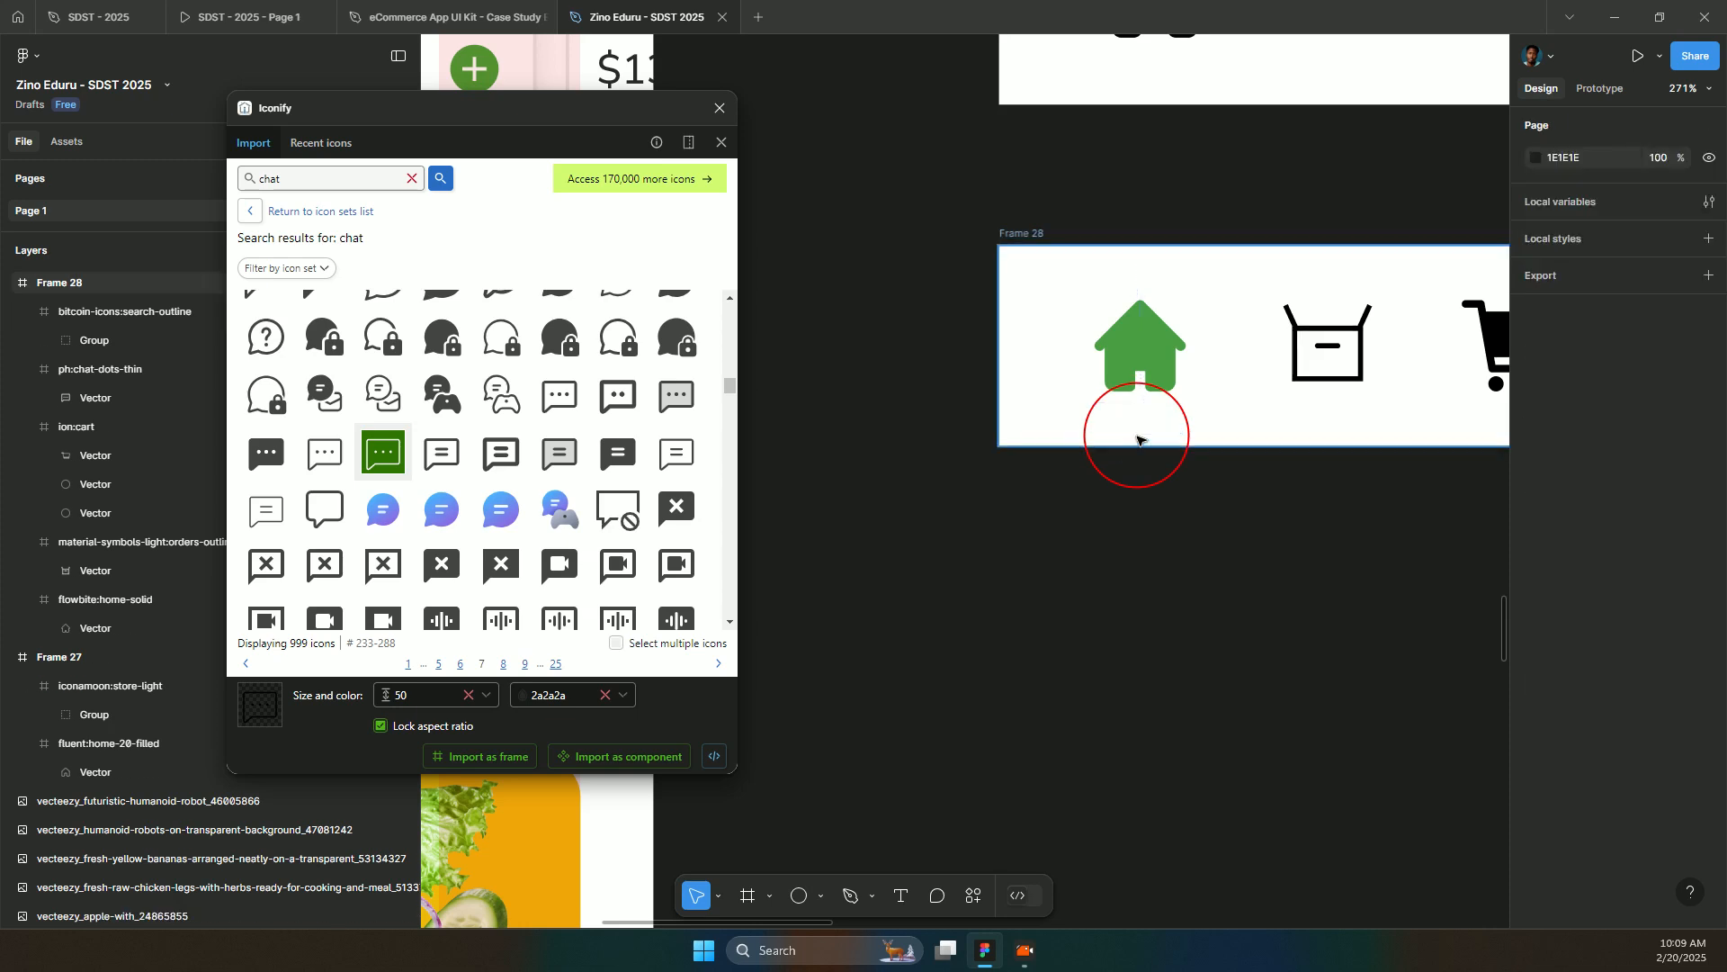
{"action": "key", "text": "ctrl+z"}
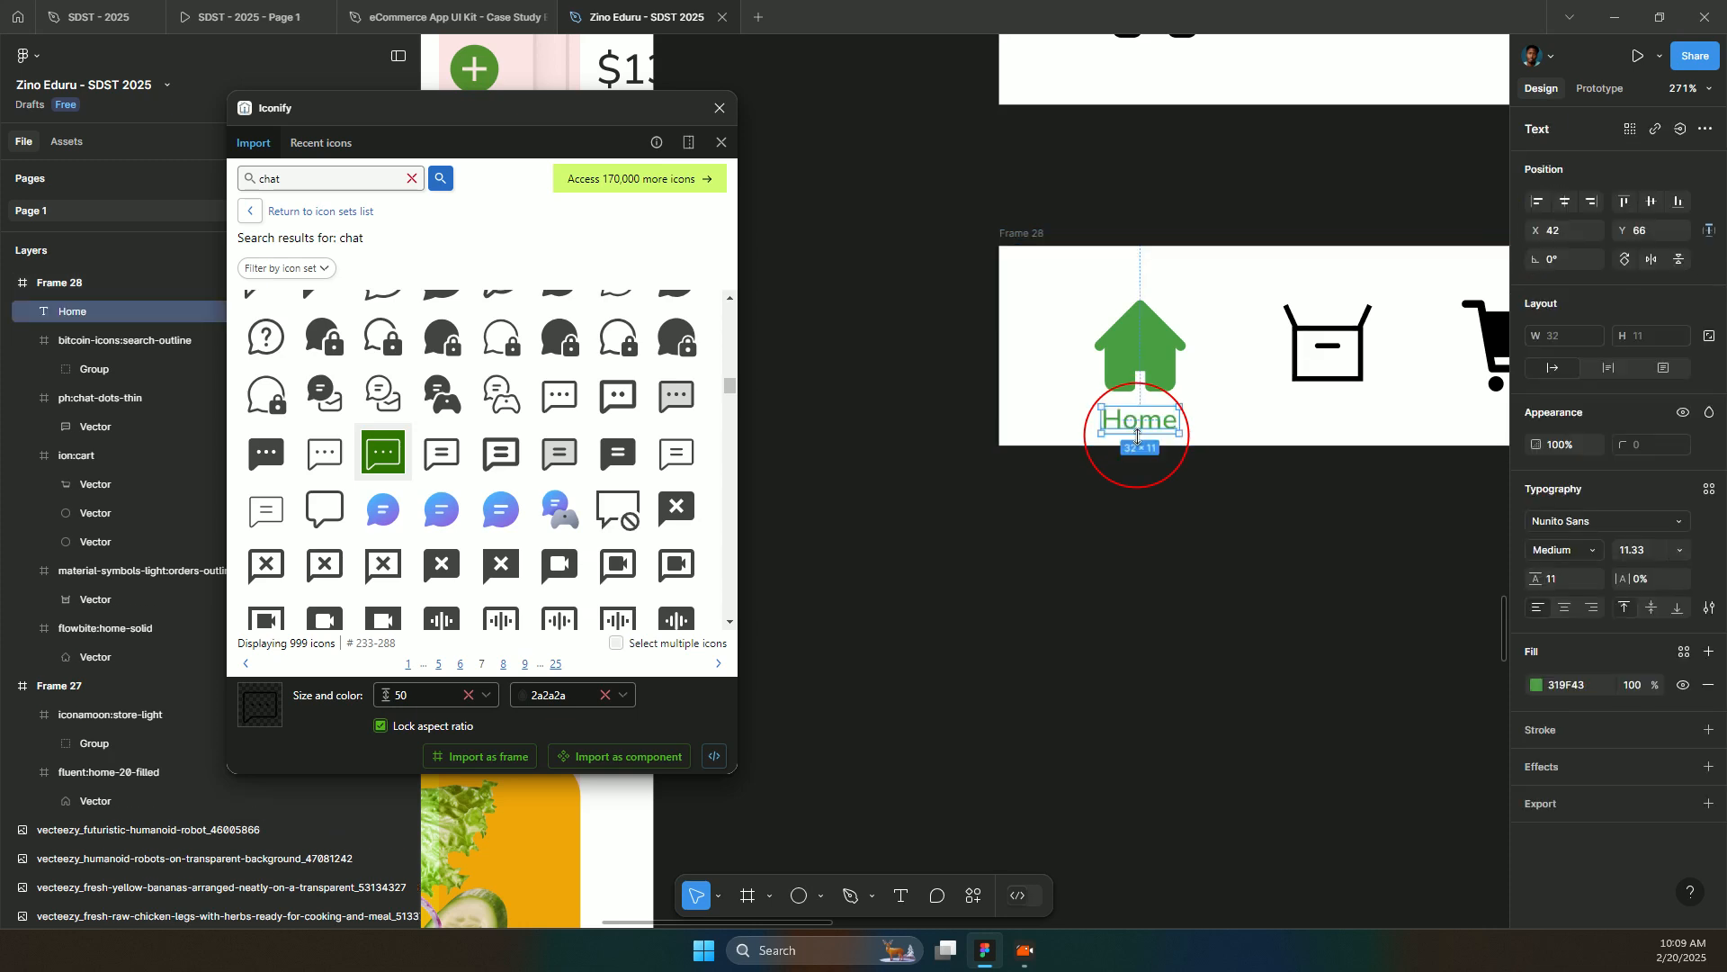
{"action": "key", "text": "Delete"}
{"action": "key", "text": "ctrl+z"}
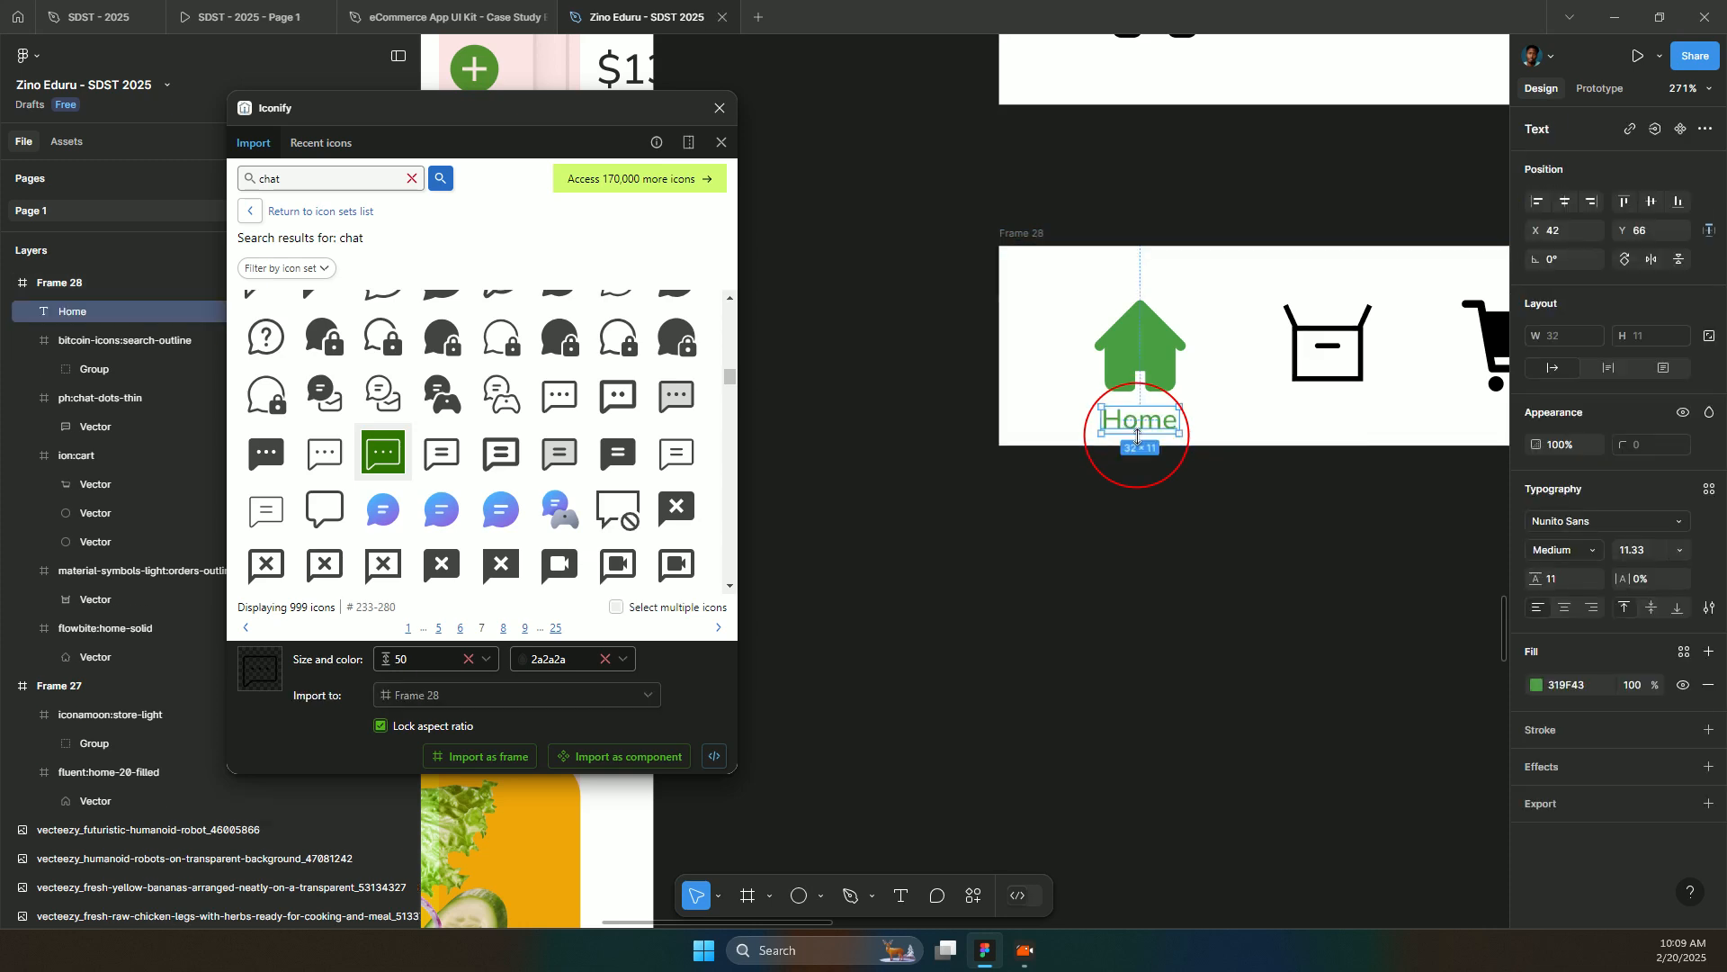
- Duplicate the Home label beneath the open-box icon and change the copy's text to "Orders"
{"action": "left_click_drag", "start_coordinate": [1137, 435], "coordinate": [1337, 422]}
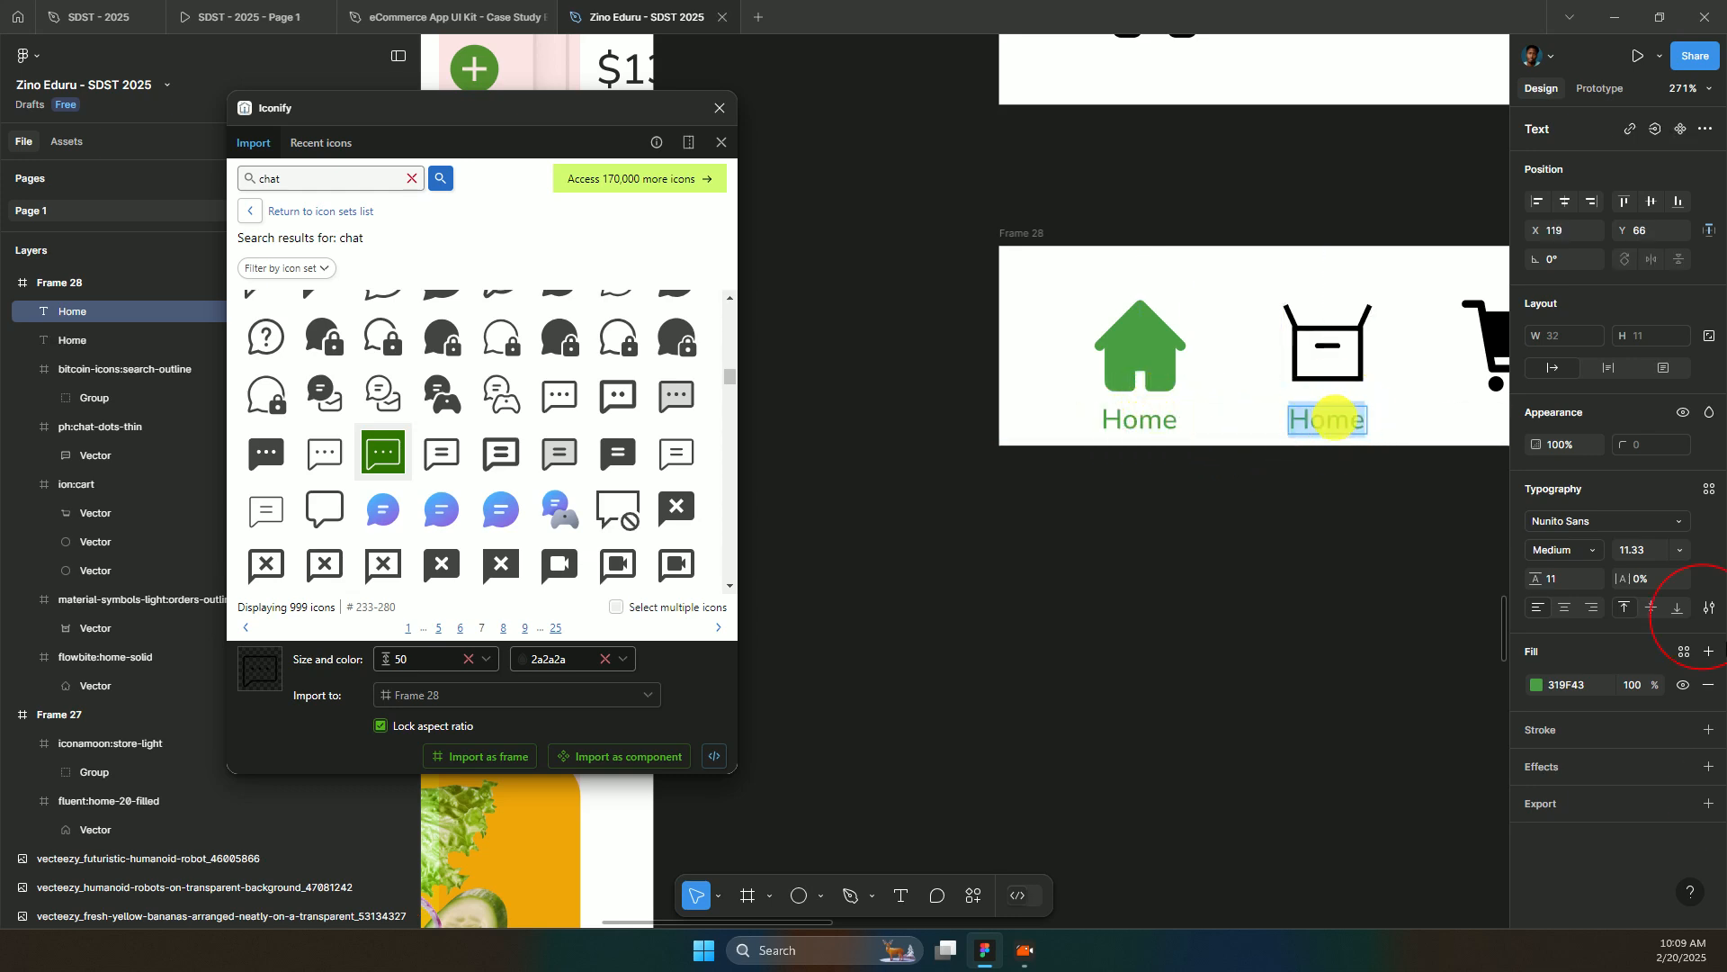
{"action": "type", "text": "Orders"}
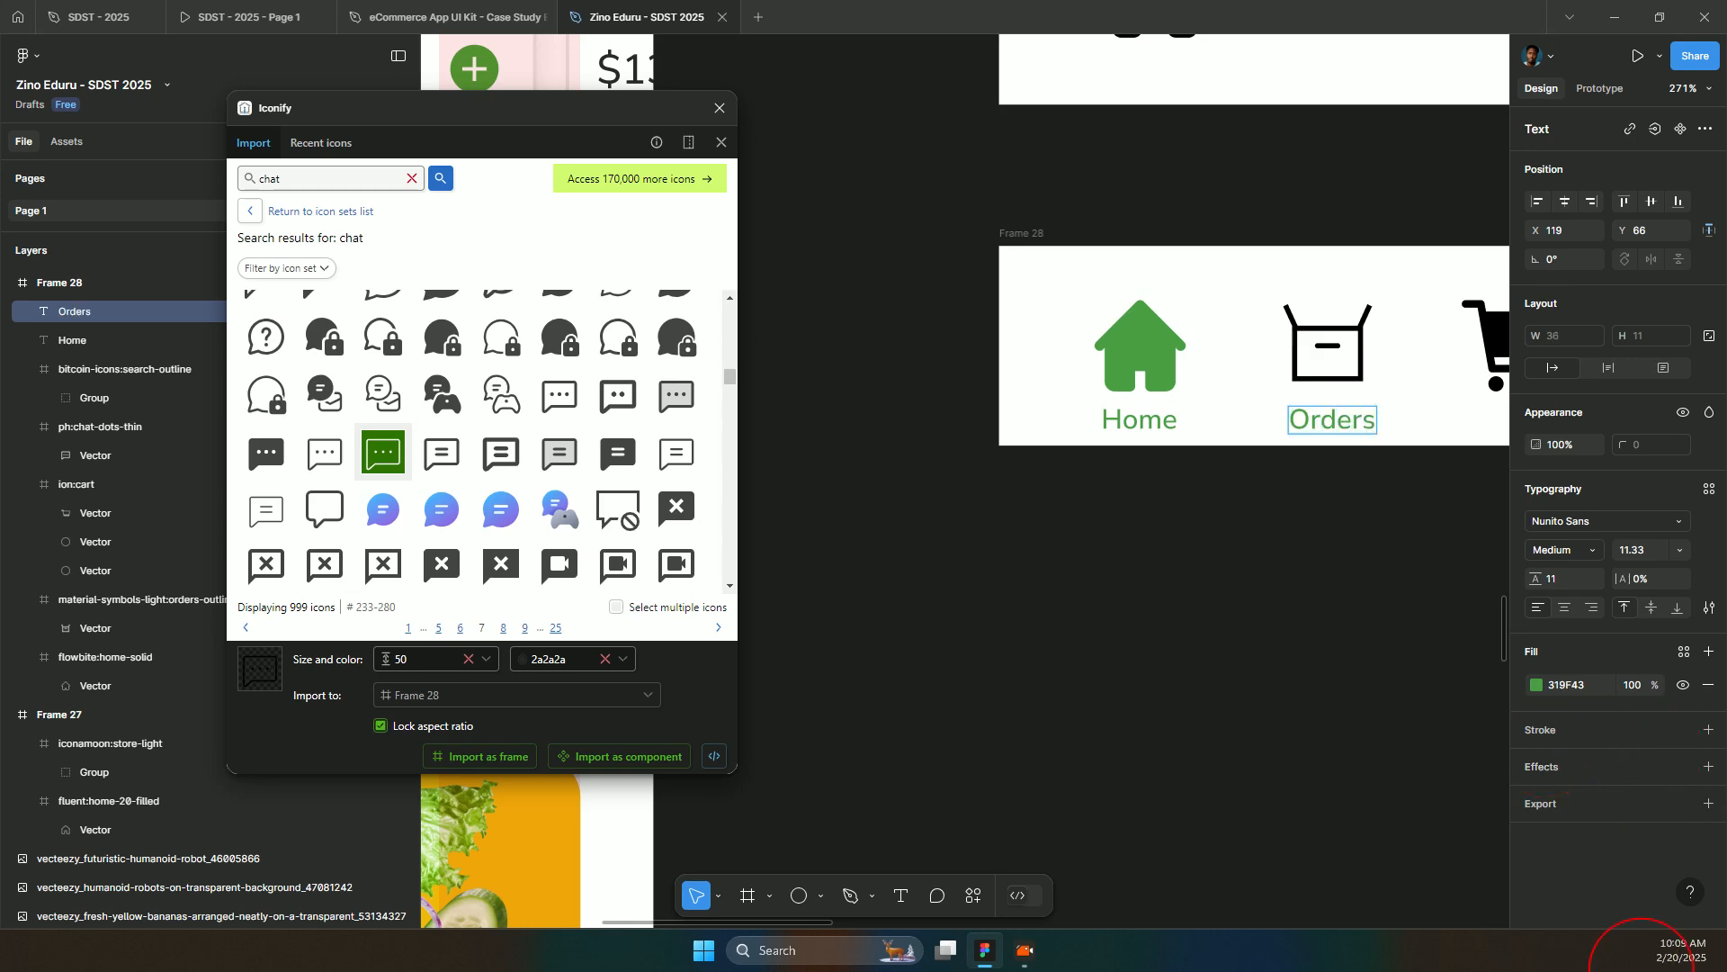
{"action": "left_click", "coordinate": [1535, 686]}
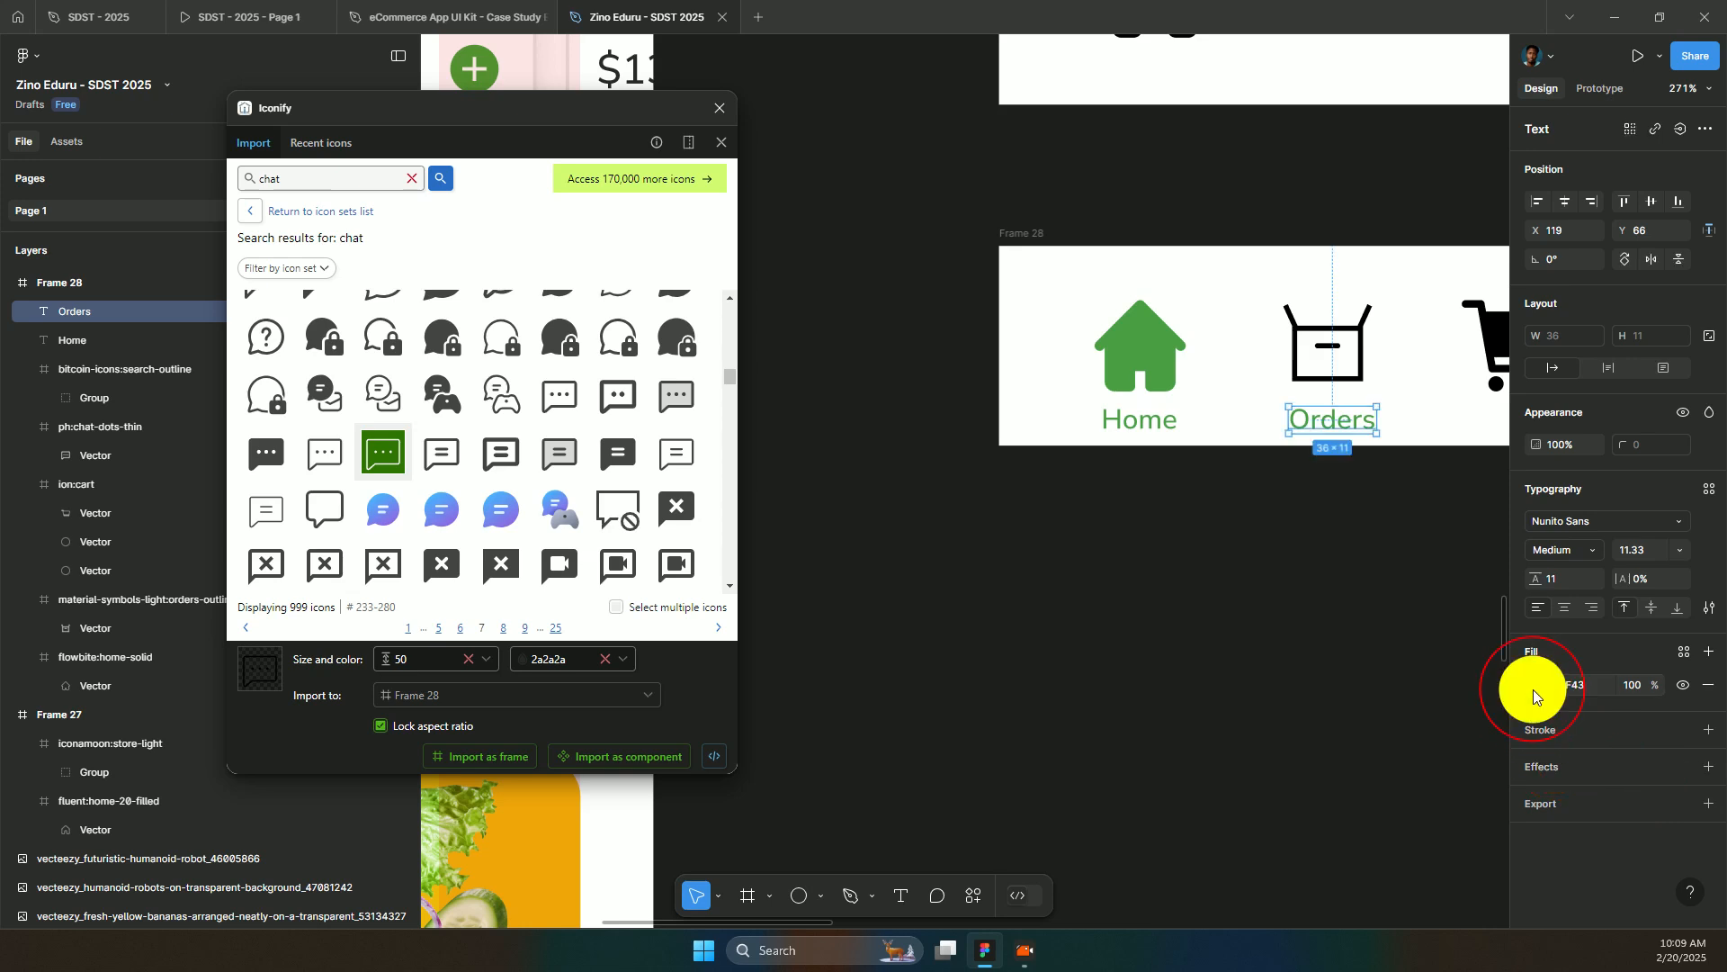
- Recolor the box, search and chat icons in Frame 28 from black to light gray CDCDCD
{"action": "left_click", "coordinate": [1256, 348]}
{"action": "scroll", "coordinate": [1238, 339], "scroll_direction": "right", "scroll_amount": 5}
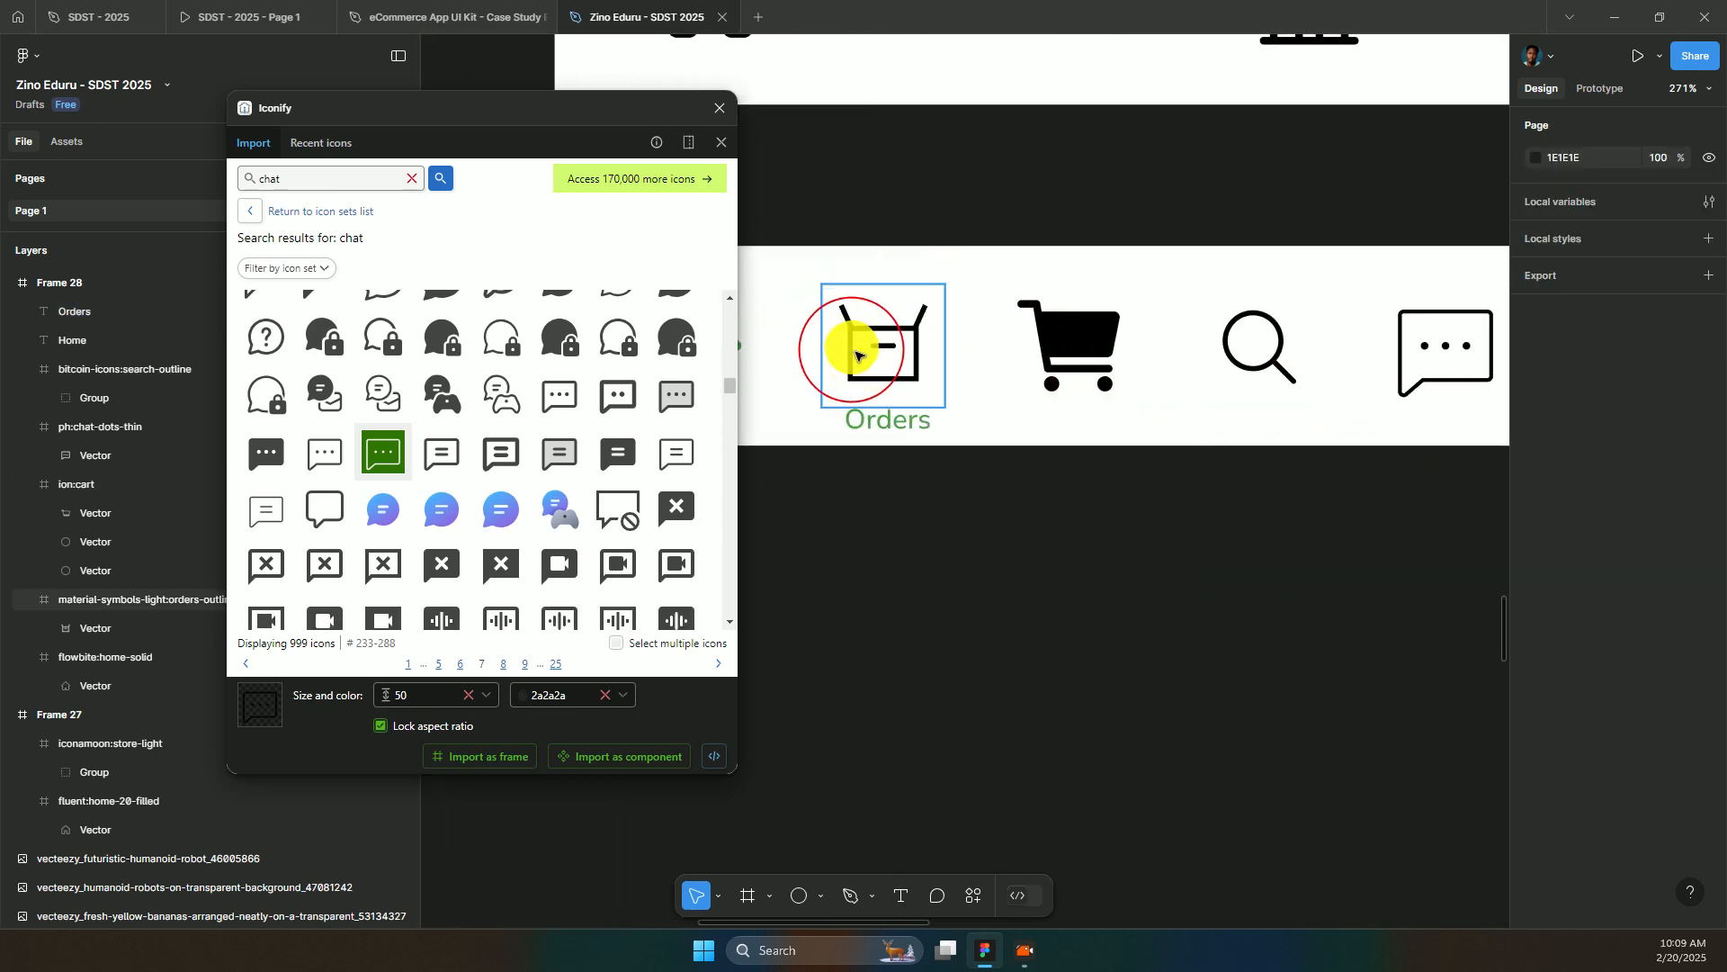
{"action": "left_click", "coordinate": [859, 345]}
{"action": "left_click", "coordinate": [1278, 346], "text": "shift"}
{"action": "left_click", "coordinate": [1395, 361], "text": "shift"}
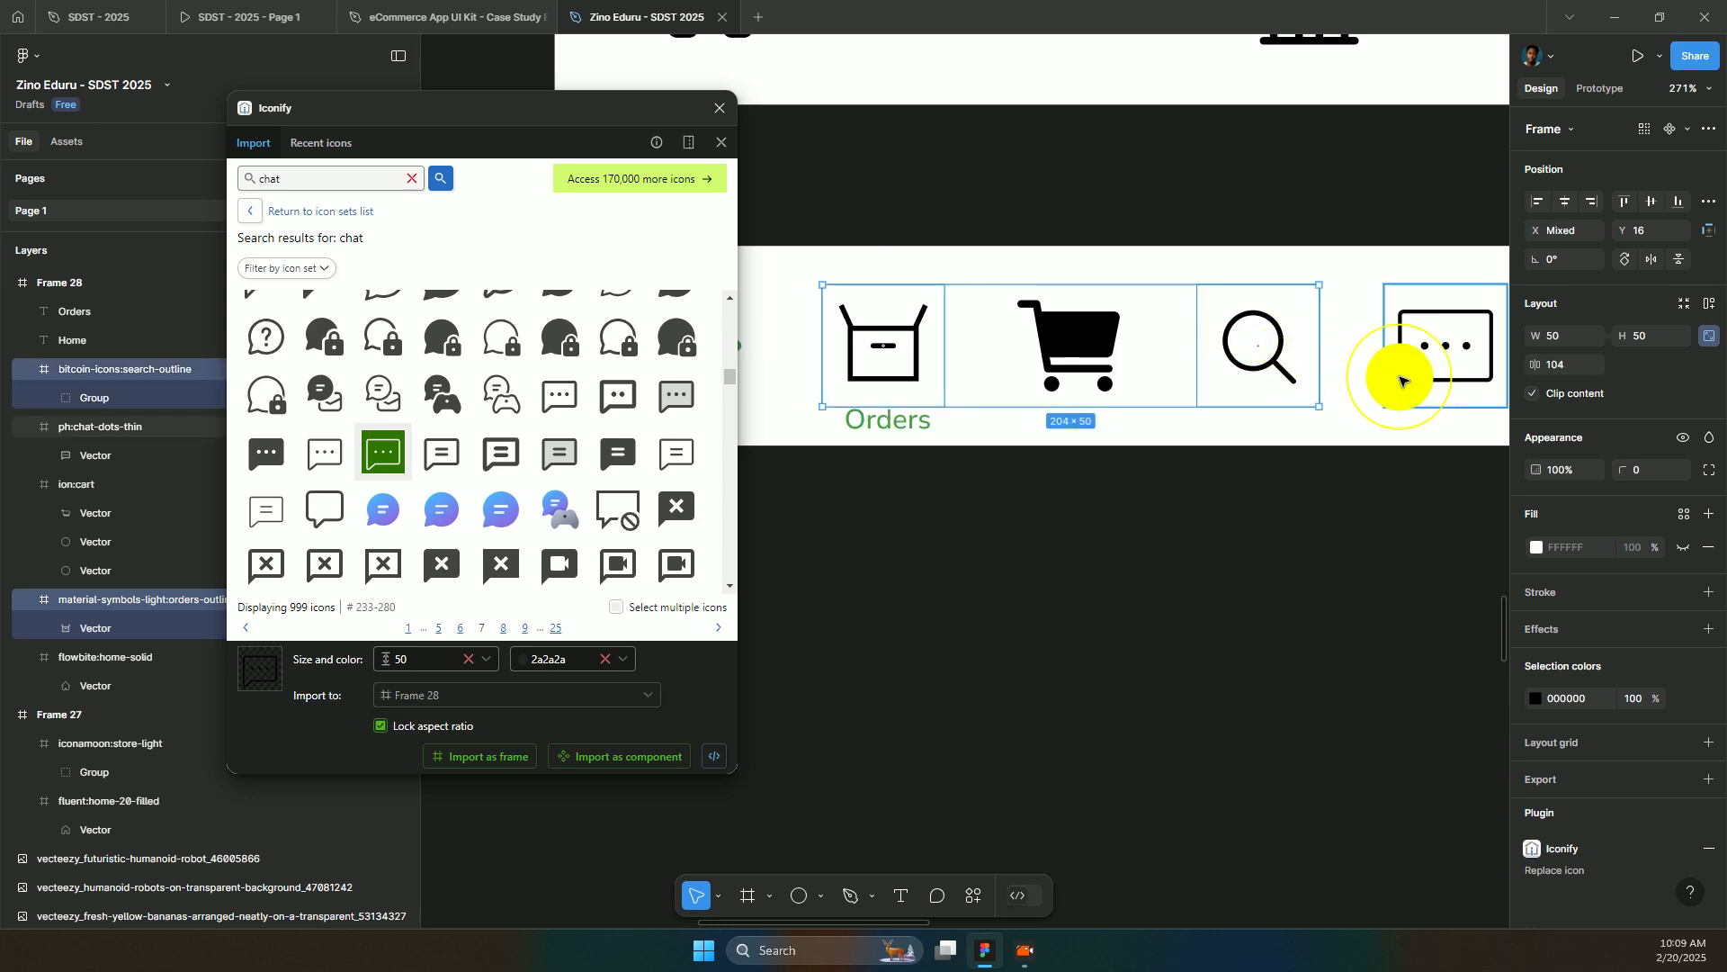
{"action": "left_click", "coordinate": [1536, 699]}
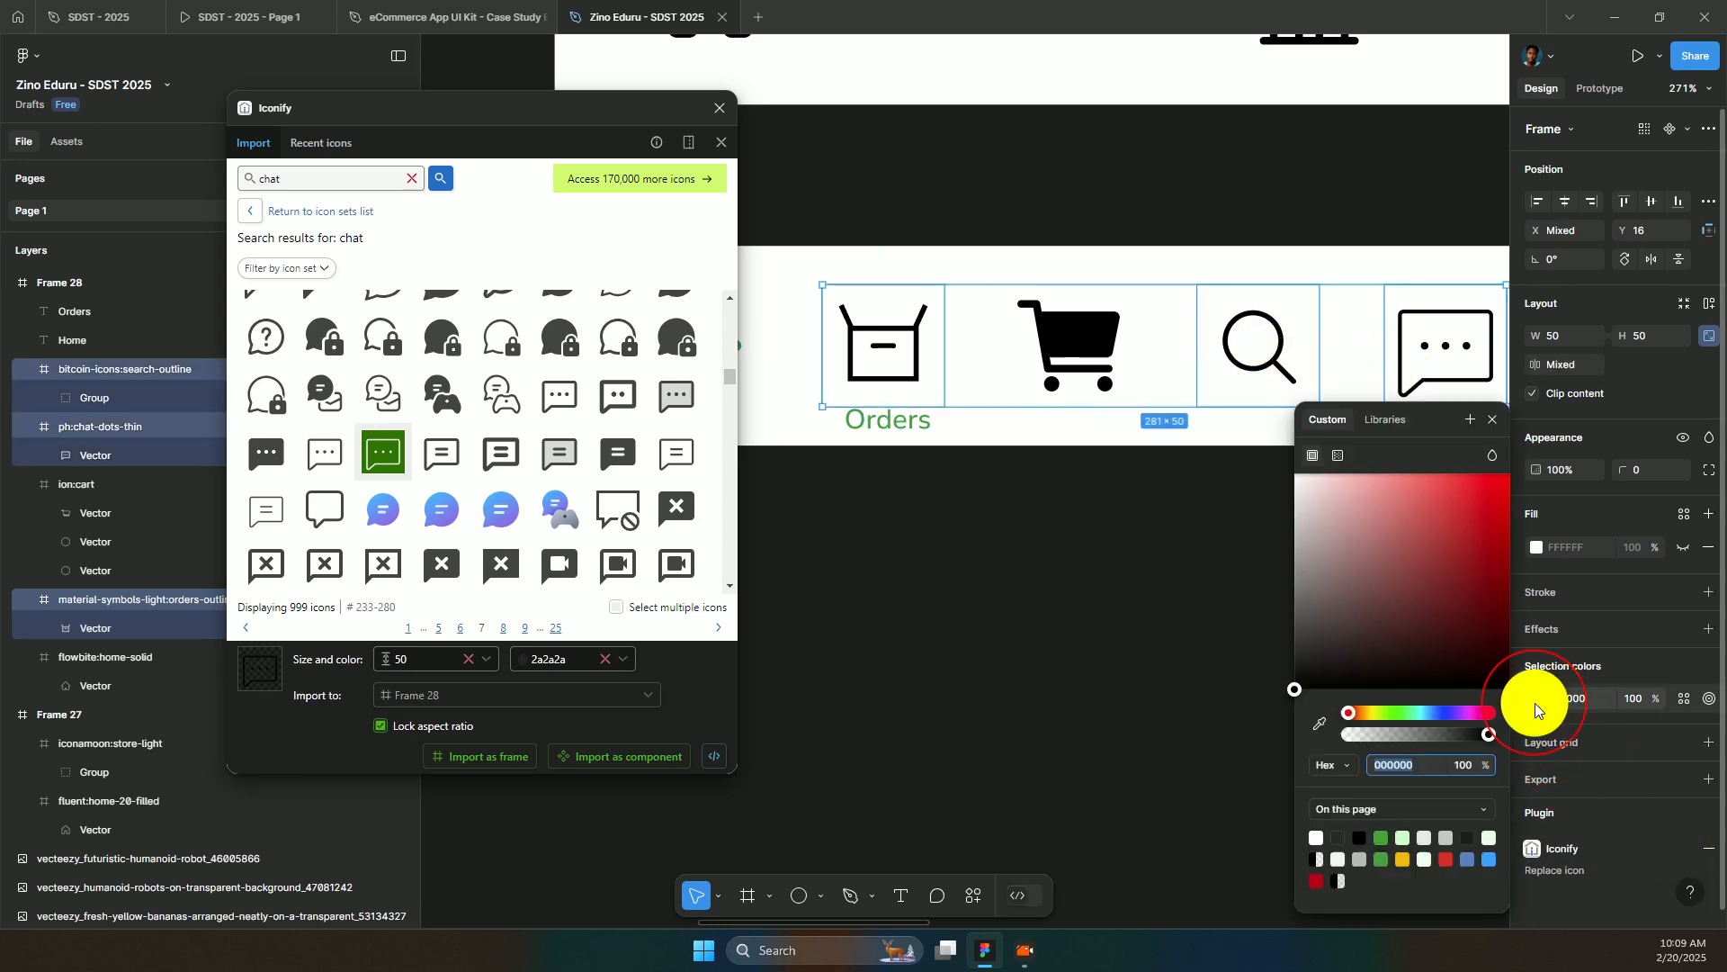
{"action": "left_click_drag", "start_coordinate": [1338, 636], "coordinate": [1157, 520]}
{"action": "left_click", "coordinate": [1368, 752]}
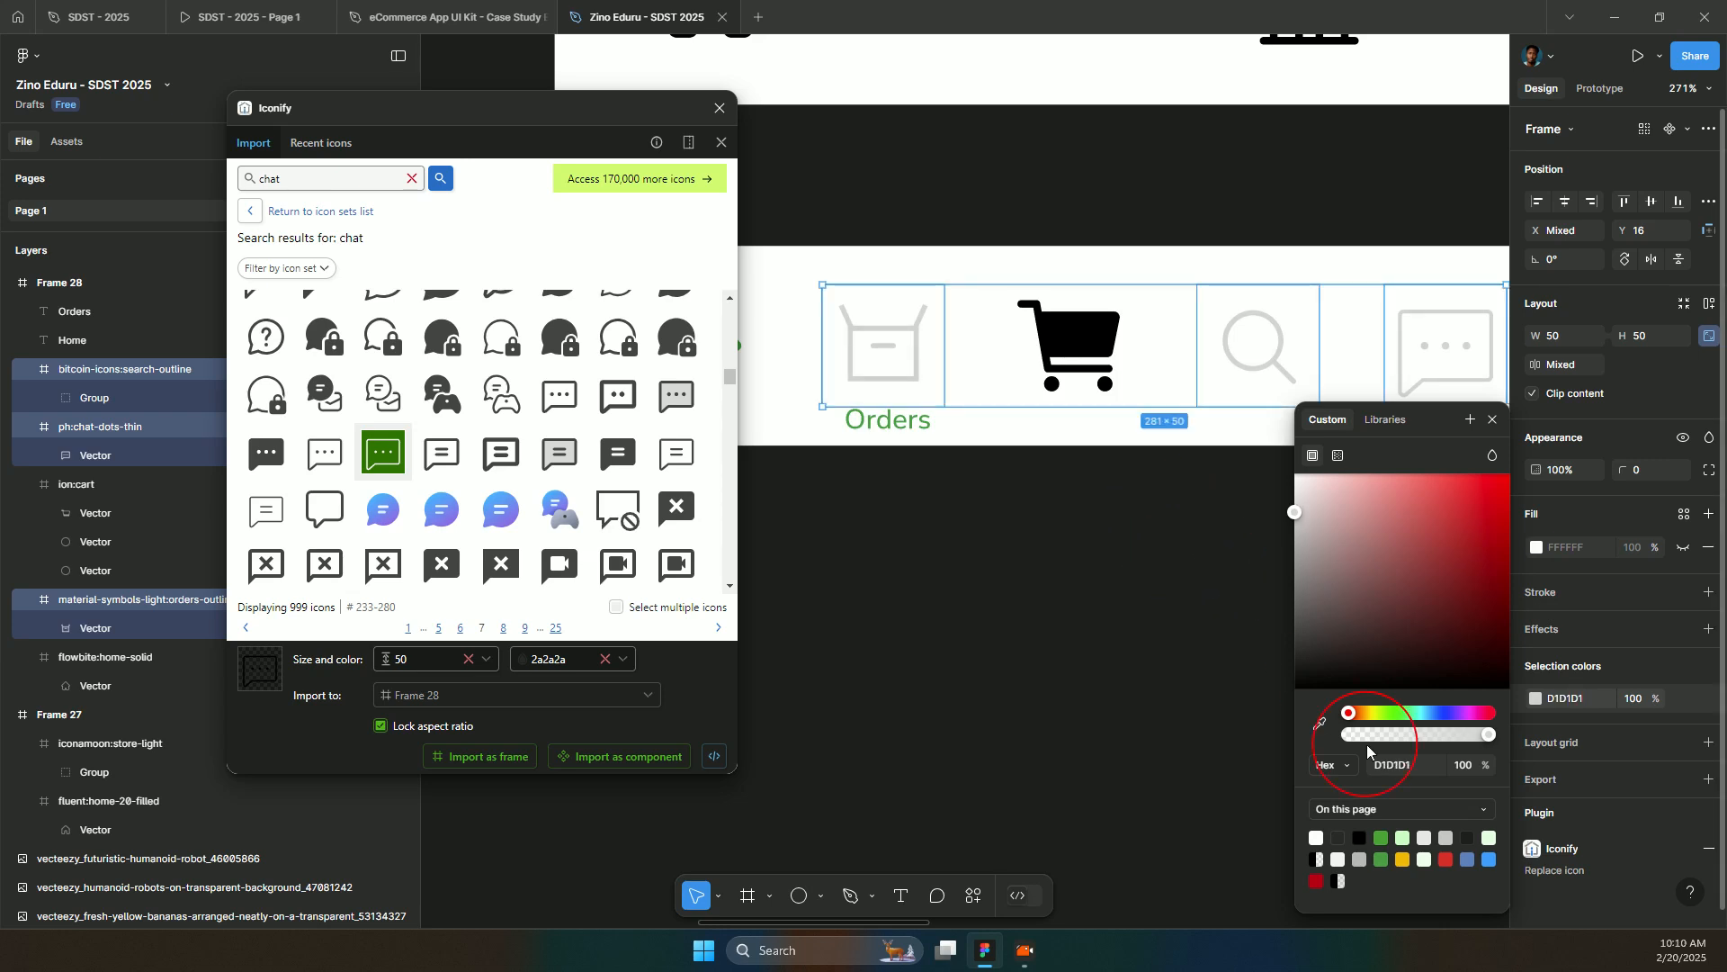
{"action": "left_click_drag", "start_coordinate": [1322, 553], "coordinate": [1249, 522]}
{"action": "left_click", "coordinate": [1415, 763]}
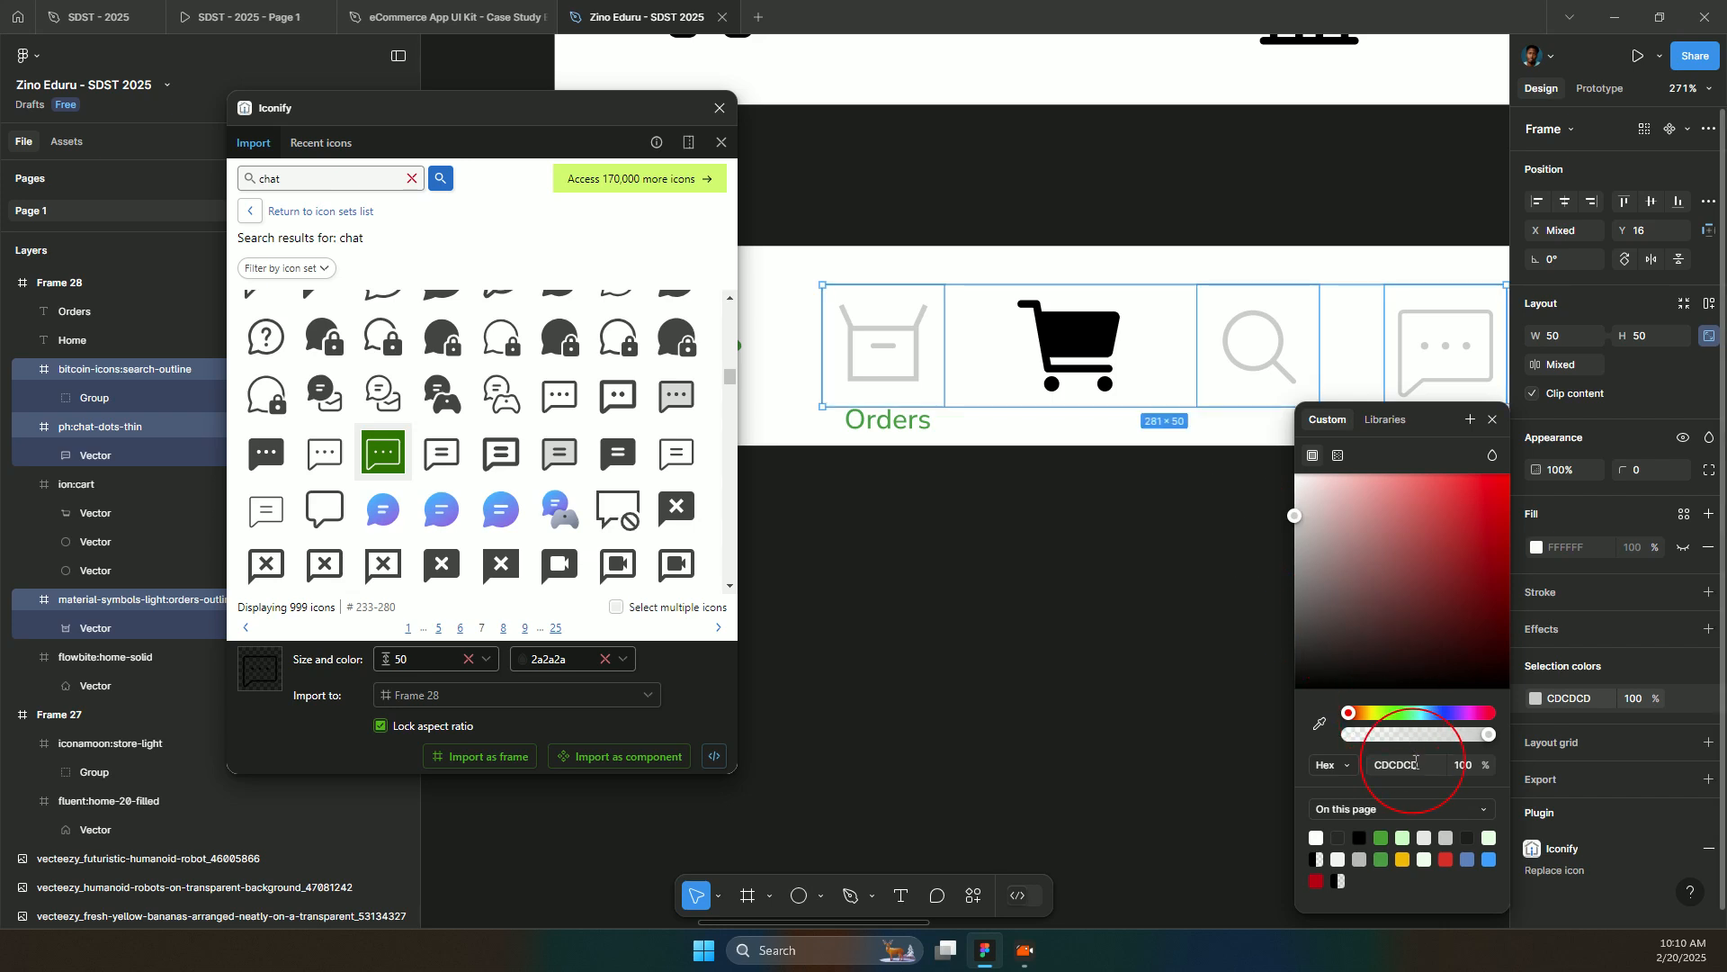
- Copy the icons' gray hex value and apply CDCDCD as the Orders label's fill
{"action": "left_click", "coordinate": [1396, 764]}
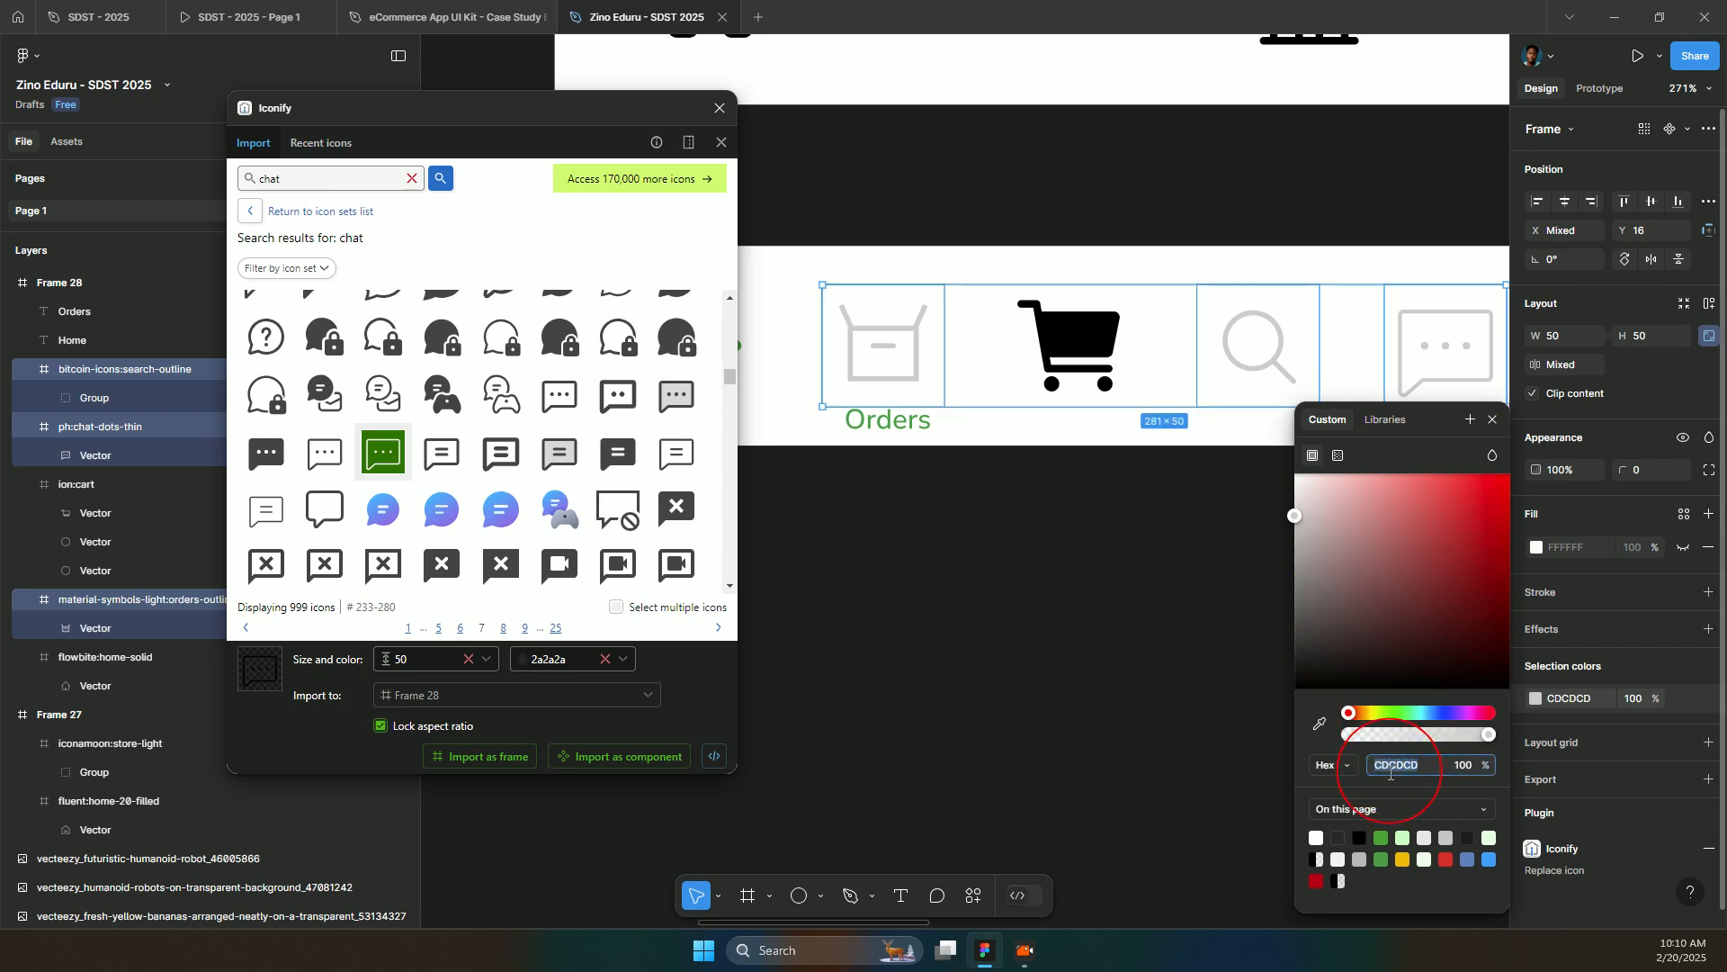
{"action": "left_click", "coordinate": [869, 425]}
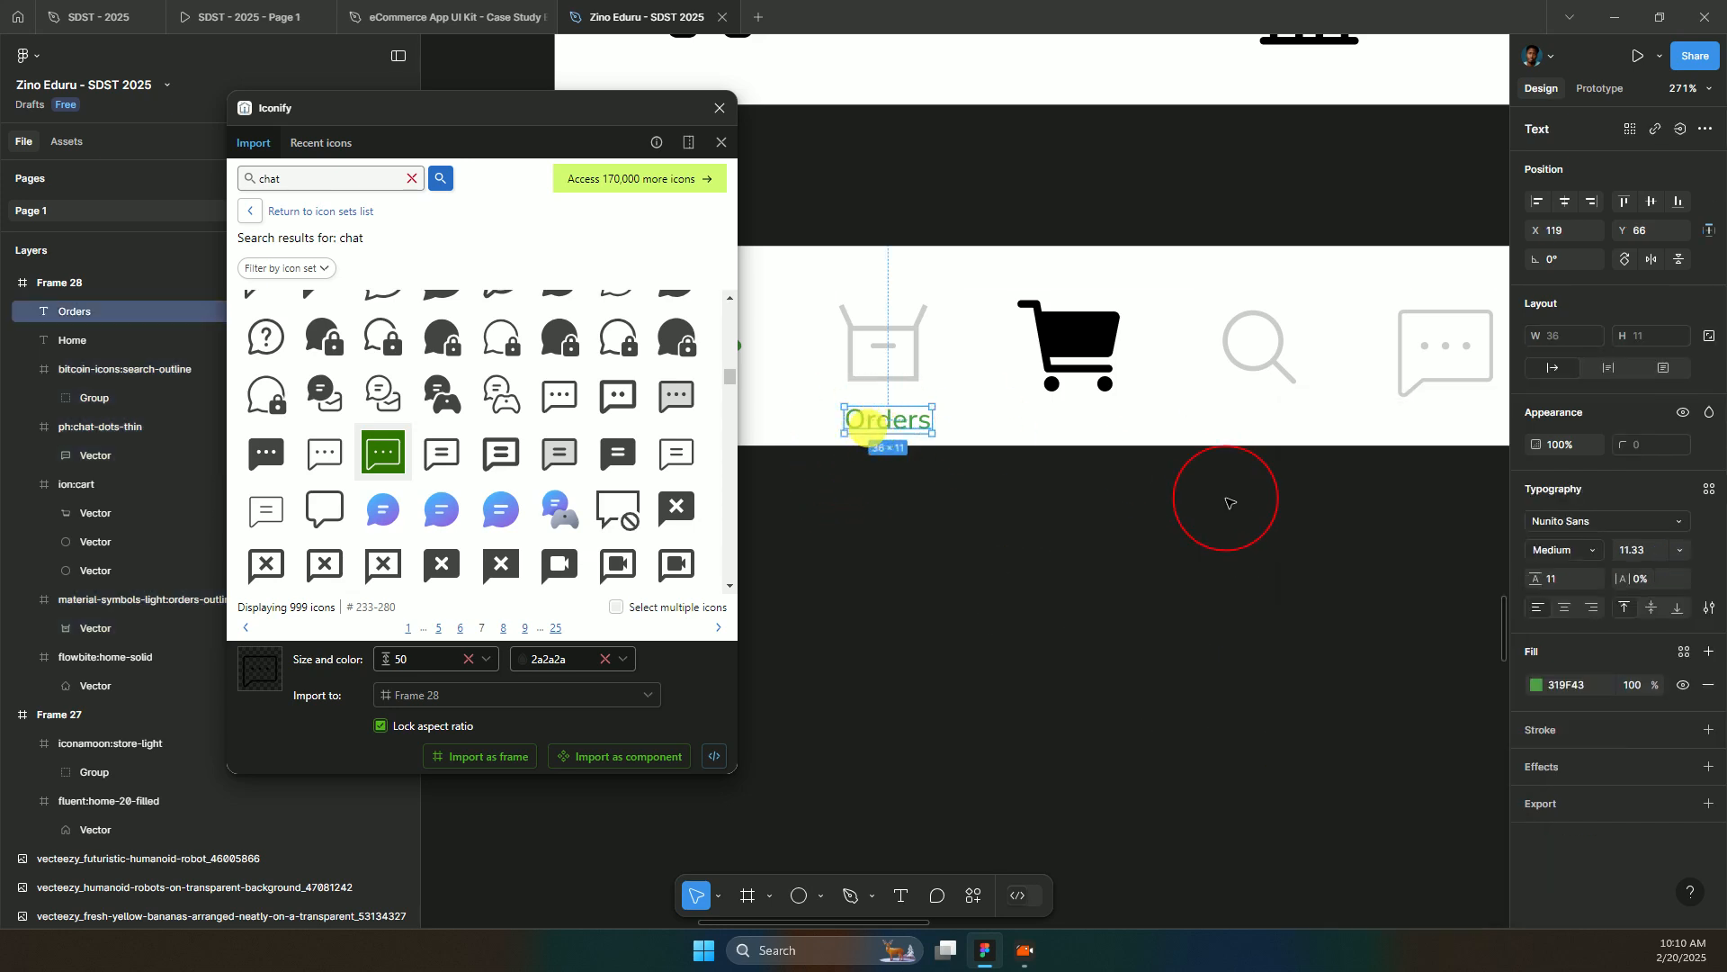
{"action": "left_click", "coordinate": [1559, 685]}
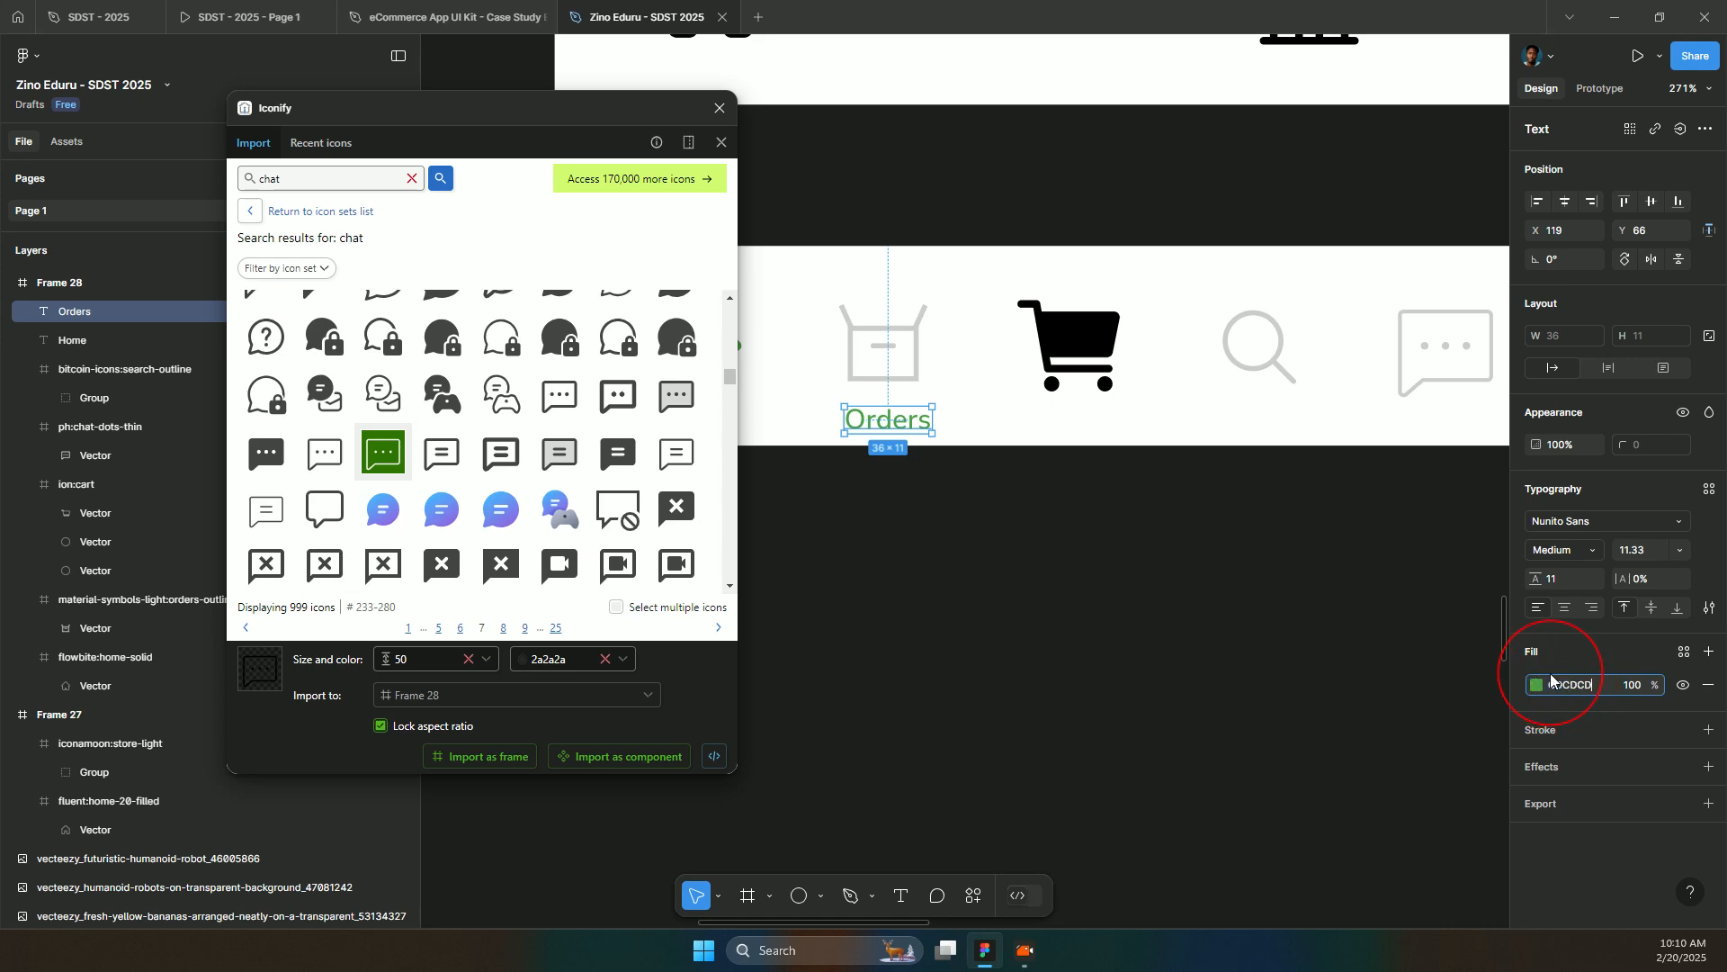
{"action": "key", "text": "Return"}
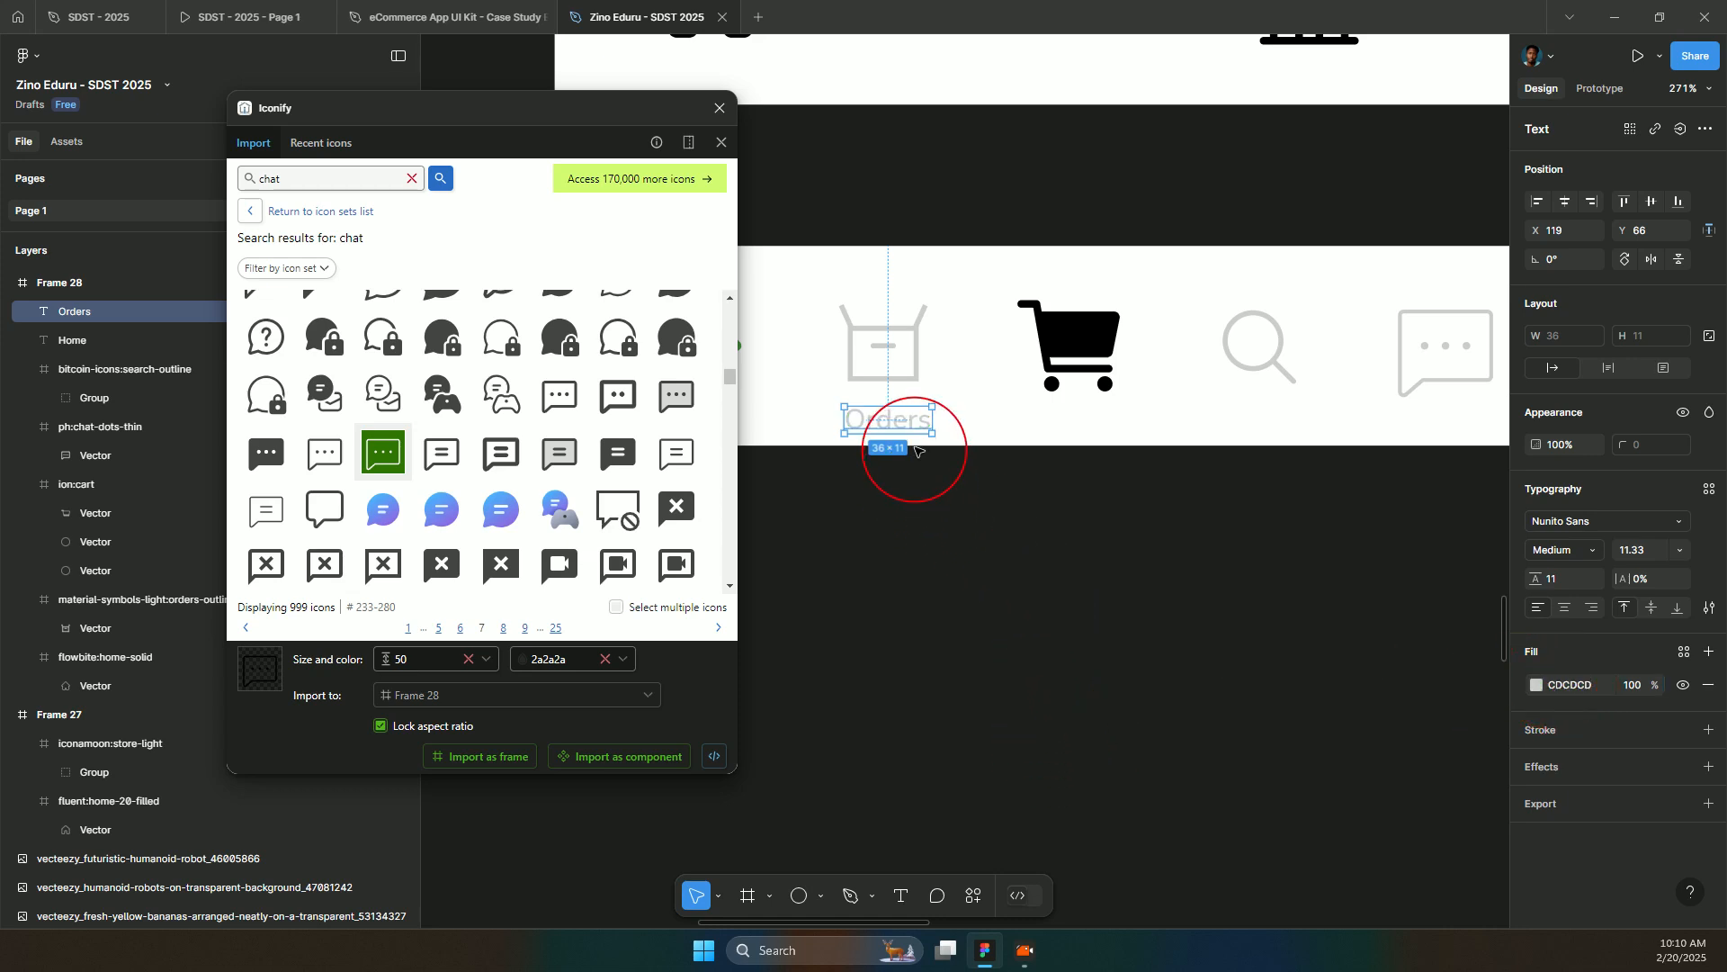
- Duplicate the gray Orders label beneath the search icon at Y 63 and change the copy's text to "Search"
{"action": "left_click_drag", "start_coordinate": [902, 426], "coordinate": [1270, 423]}
{"action": "double_click", "coordinate": [1269, 418]}
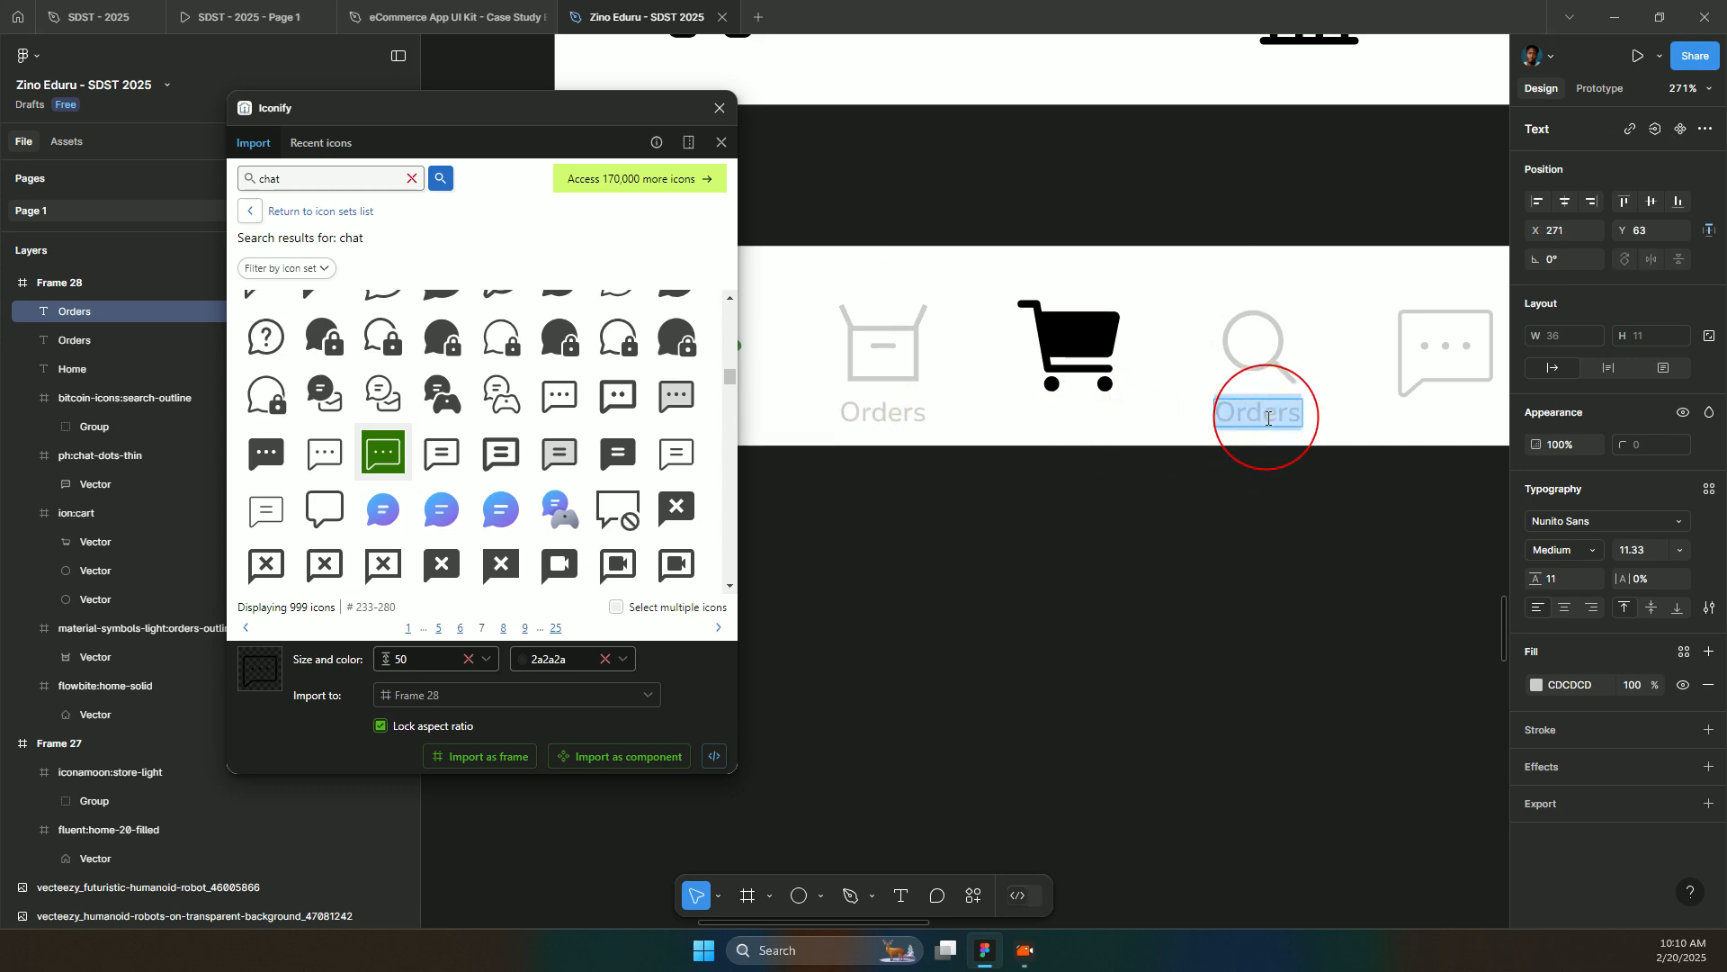
{"action": "type", "text": "Search"}
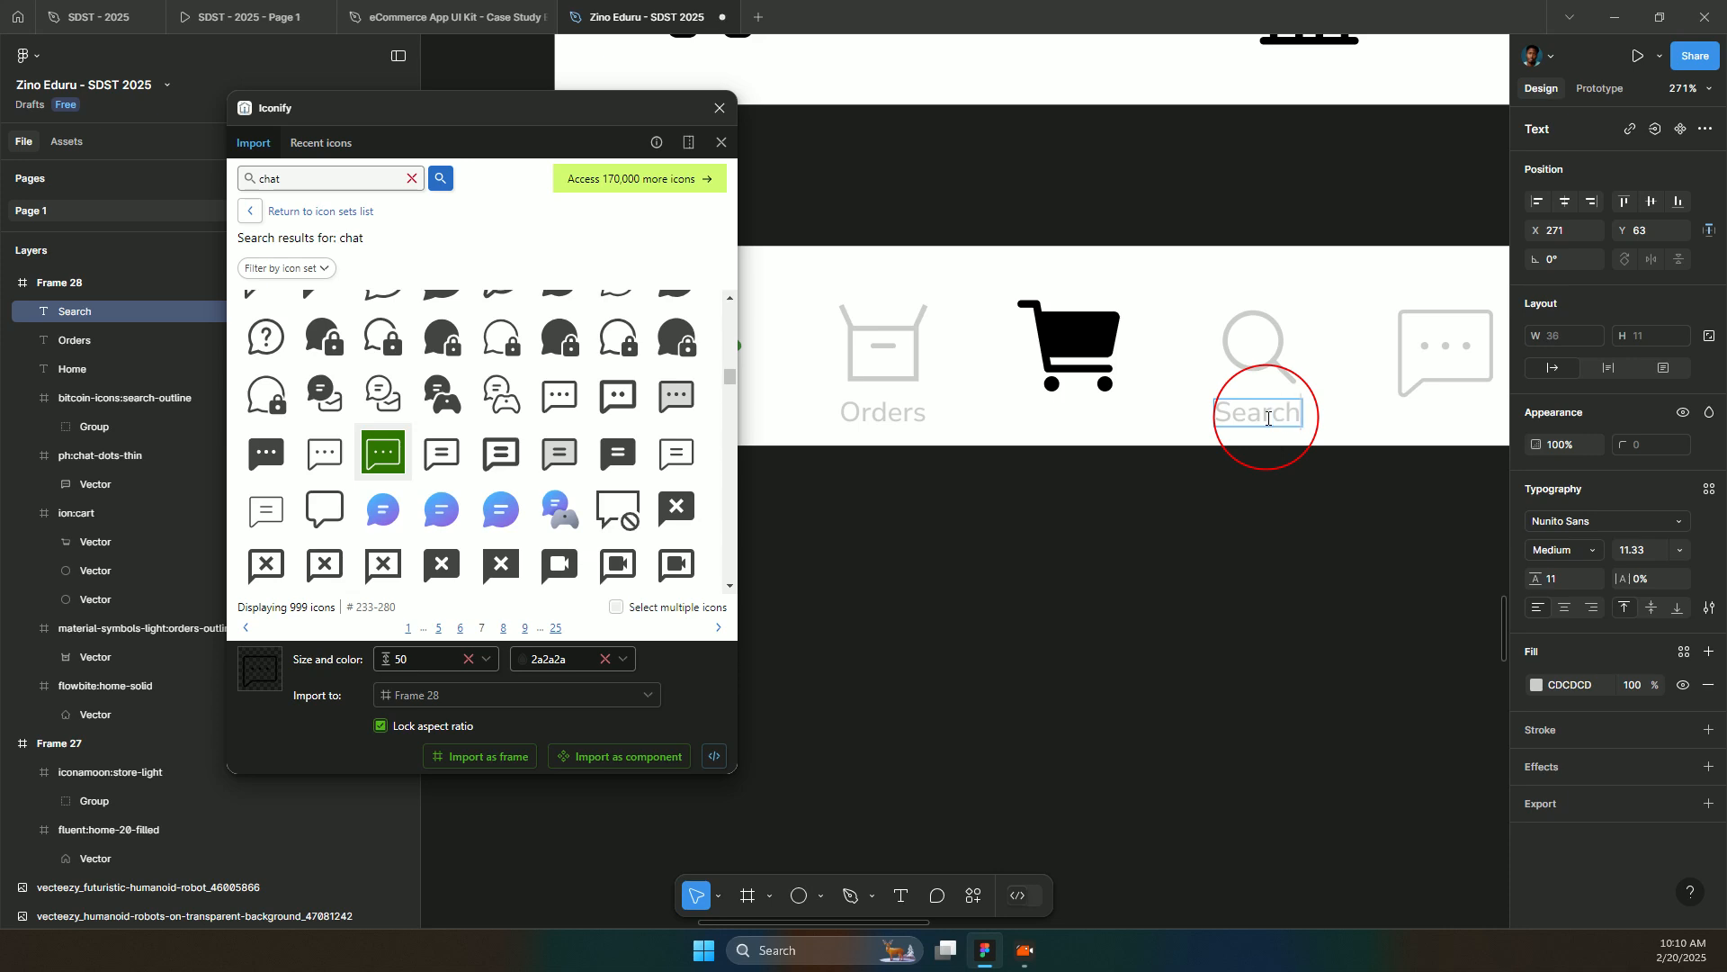
{"action": "key", "text": "Escape"}
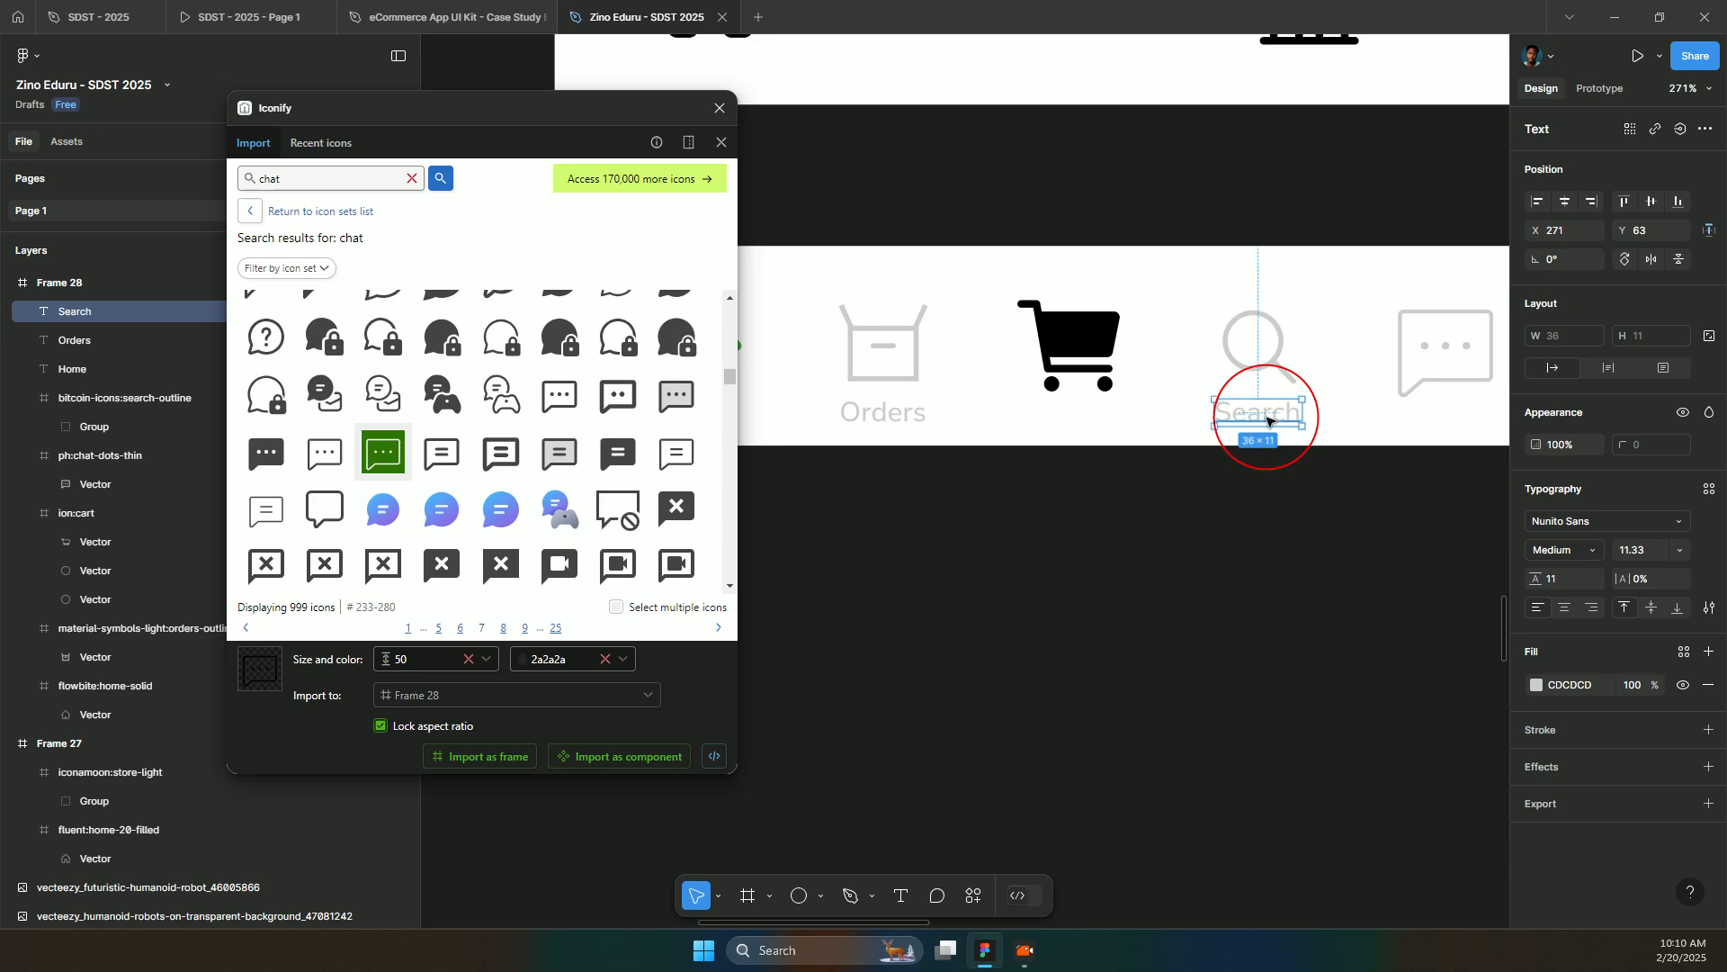
- Duplicate the Search label beneath the chat icon and change the copy's text to "Support"
{"action": "left_click_drag", "start_coordinate": [1263, 418], "coordinate": [1444, 426]}
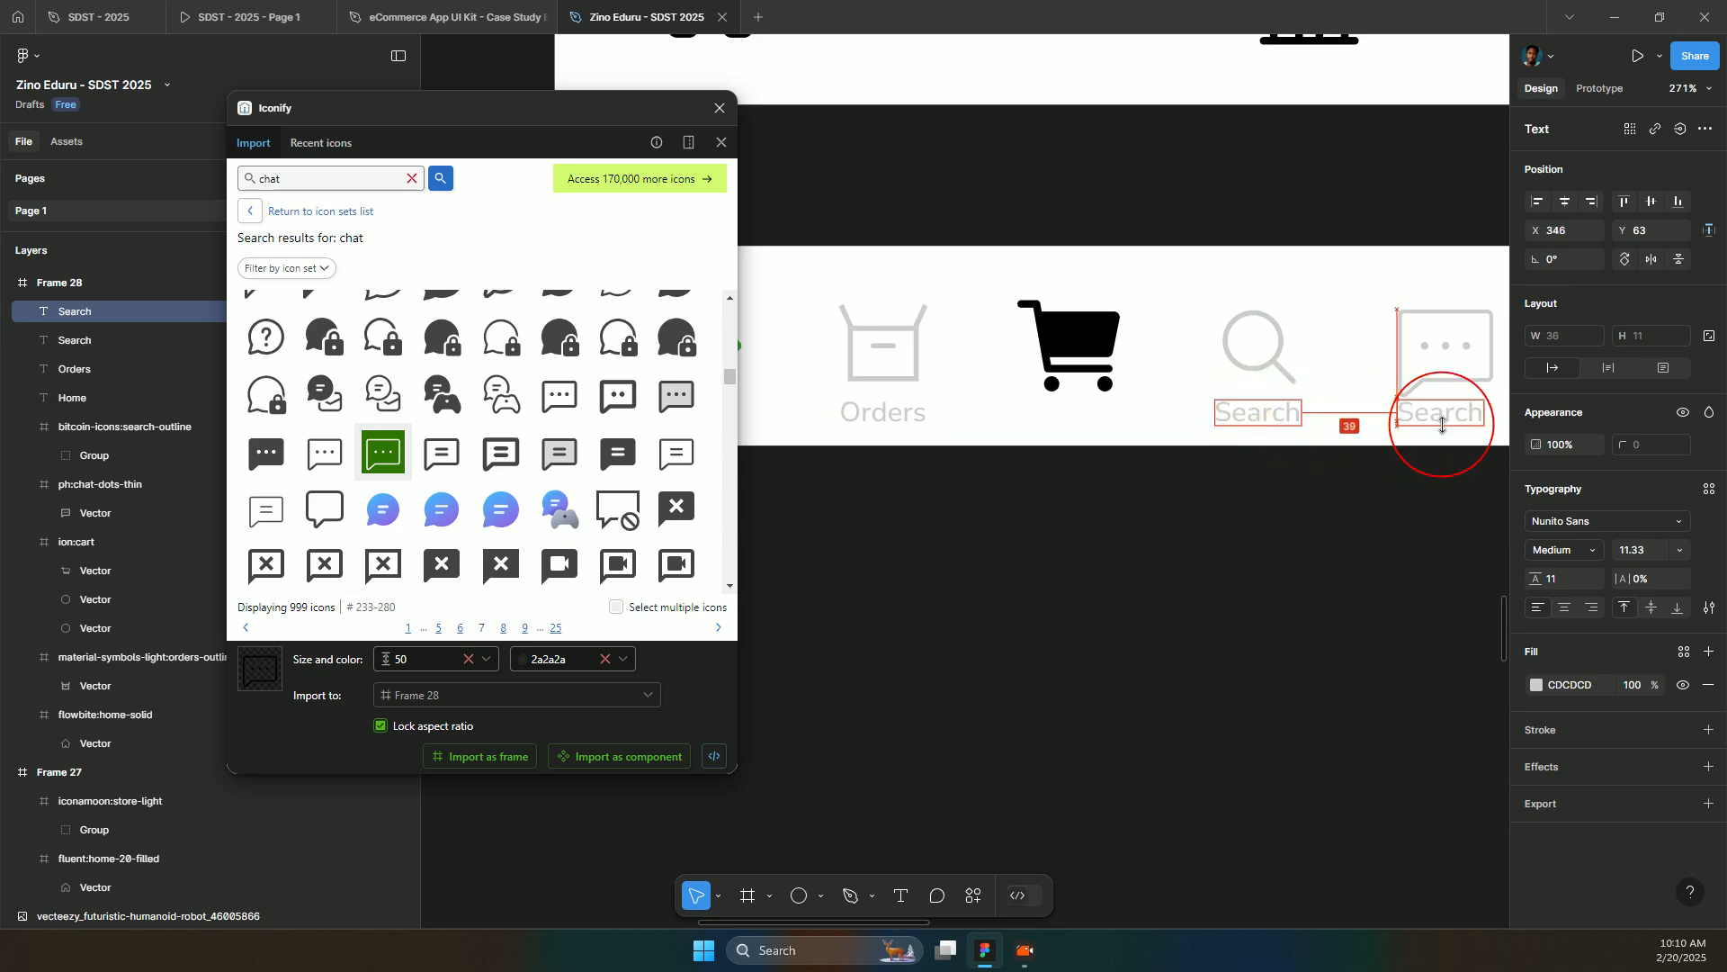
{"action": "double_click", "coordinate": [1440, 420]}
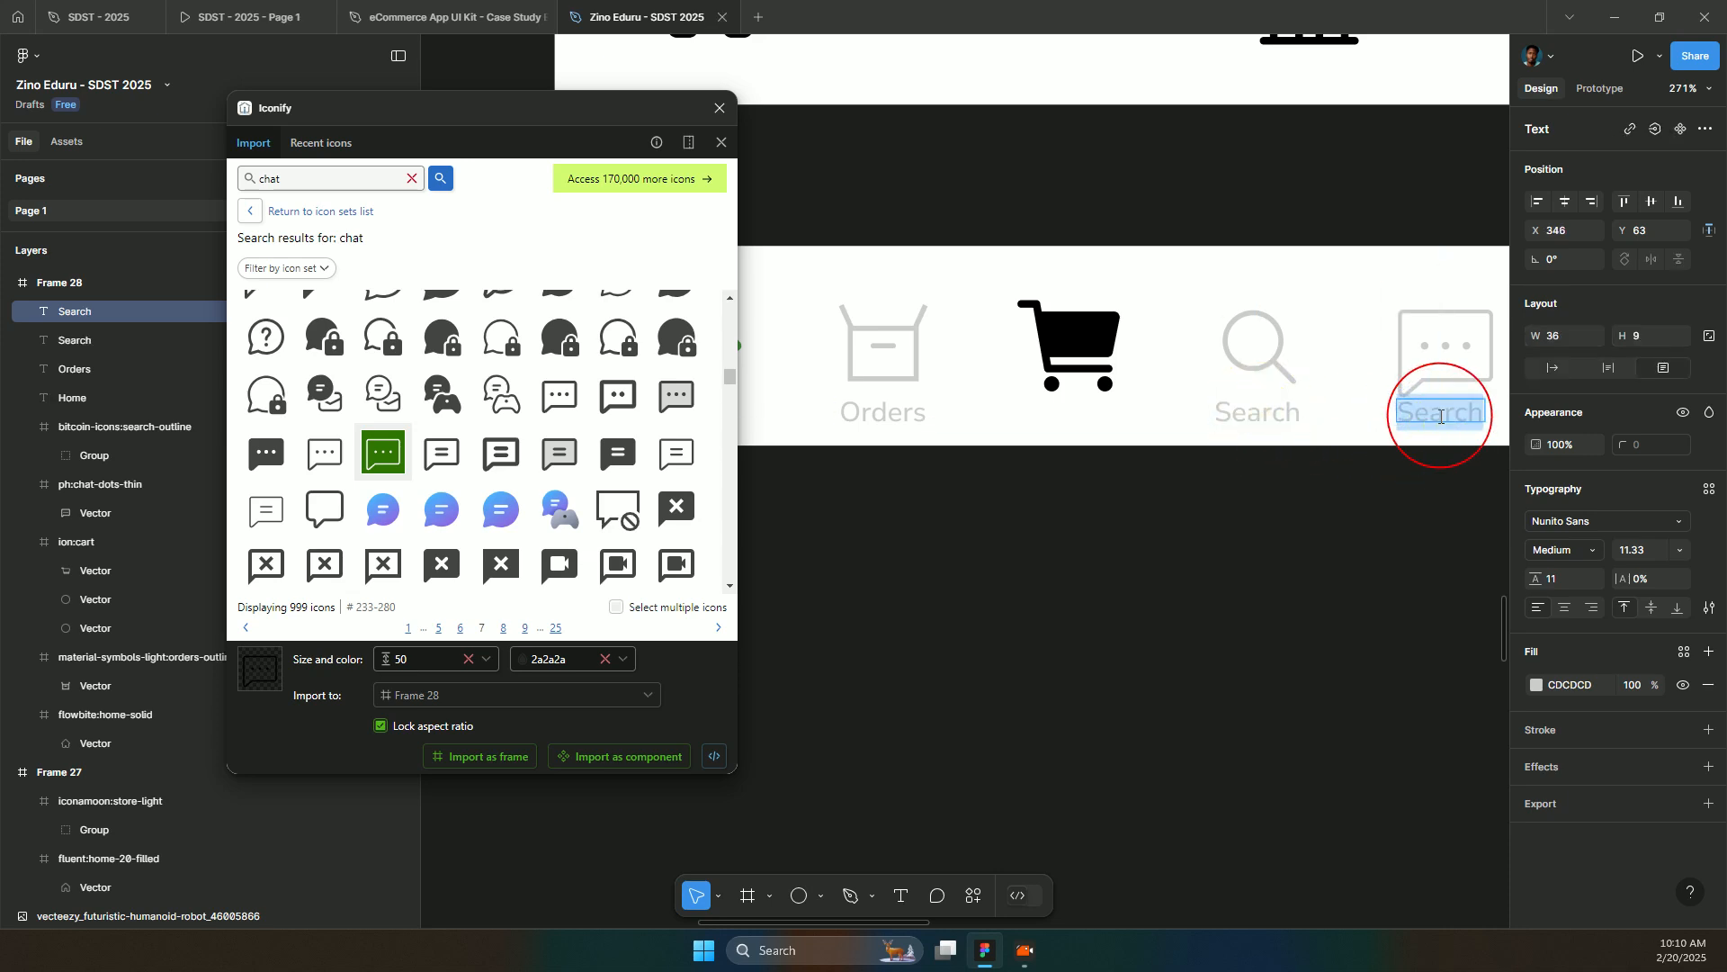
{"action": "type", "text": "Support"}
{"action": "key", "text": "Escape"}
{"action": "double_click", "coordinate": [1485, 408]}
- Raise the cart icon in Frame 28 to Y 6 so it sits above the row of other icons
{"action": "scroll", "coordinate": [1485, 409], "scroll_direction": "down", "scroll_amount": 5}
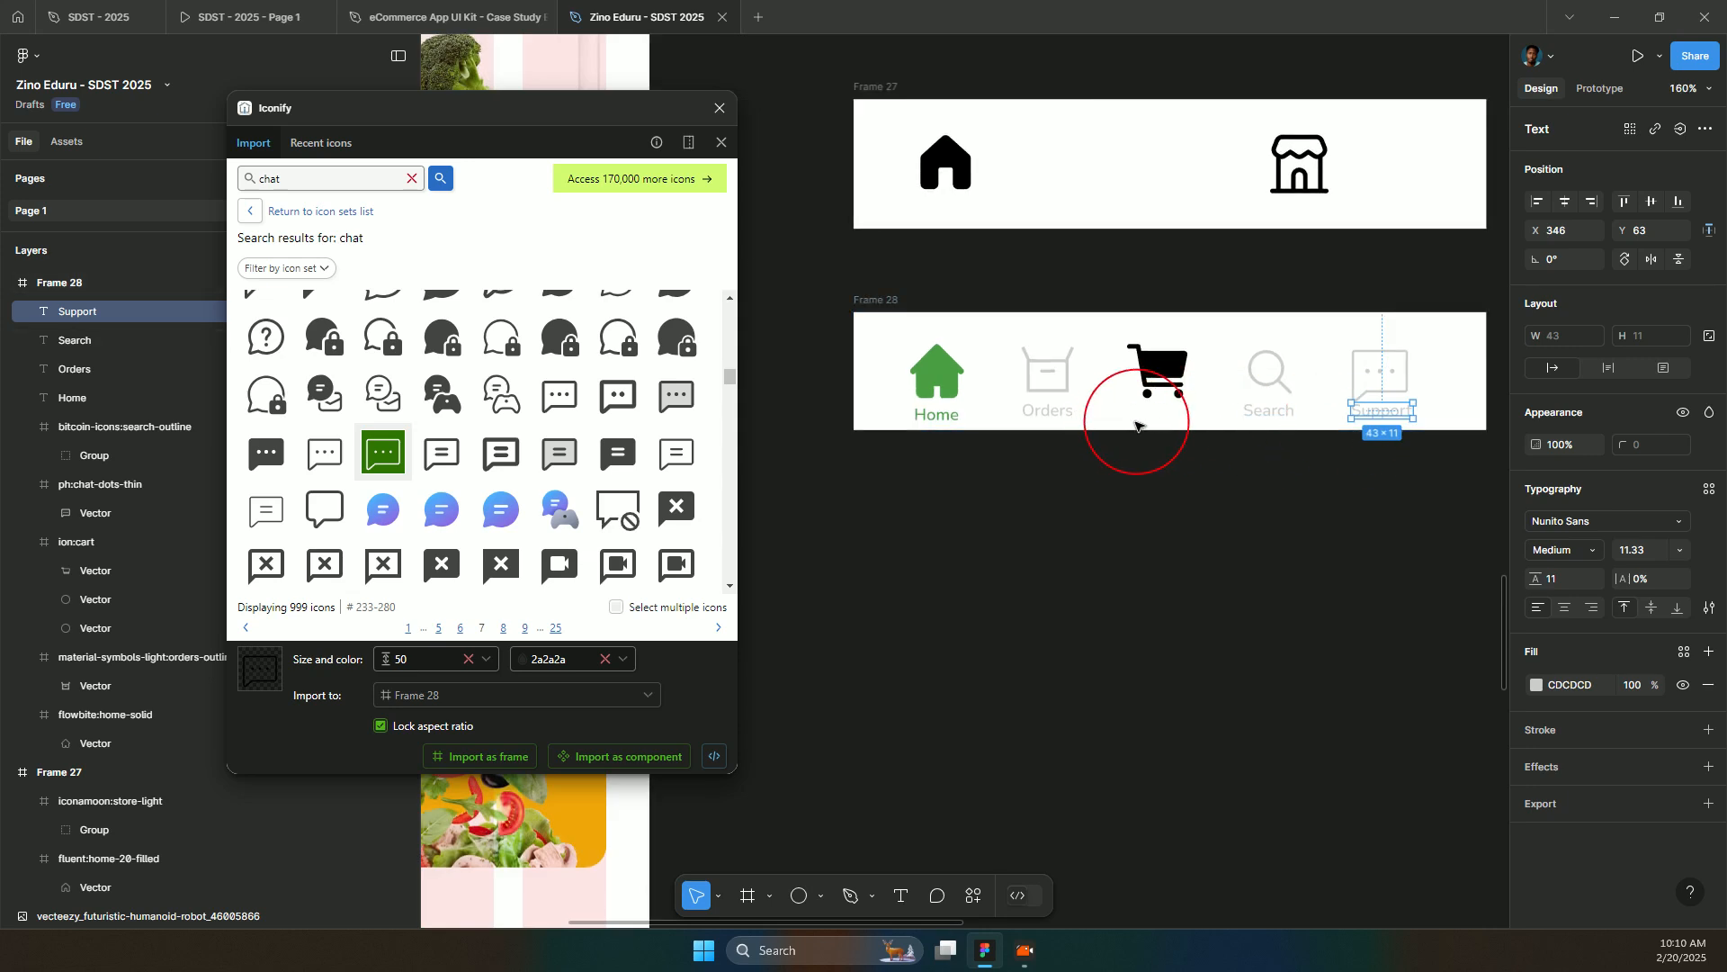
{"action": "left_click", "coordinate": [1156, 381]}
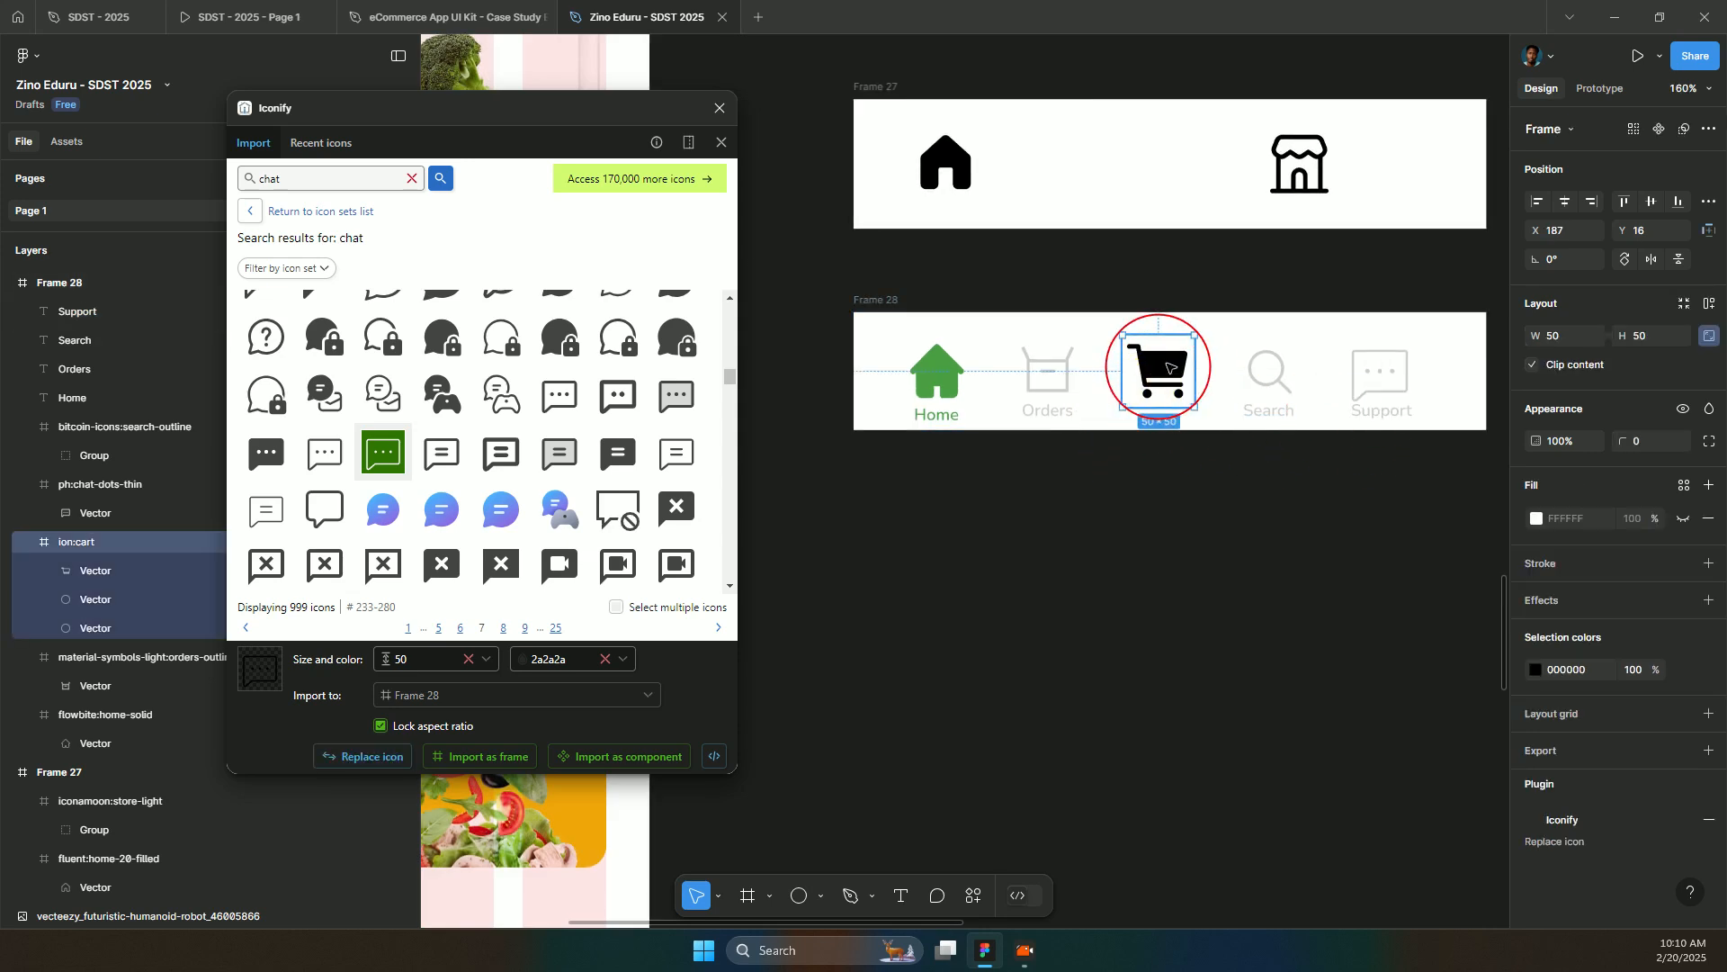
{"action": "left_click_drag", "start_coordinate": [1138, 367], "coordinate": [1167, 354]}
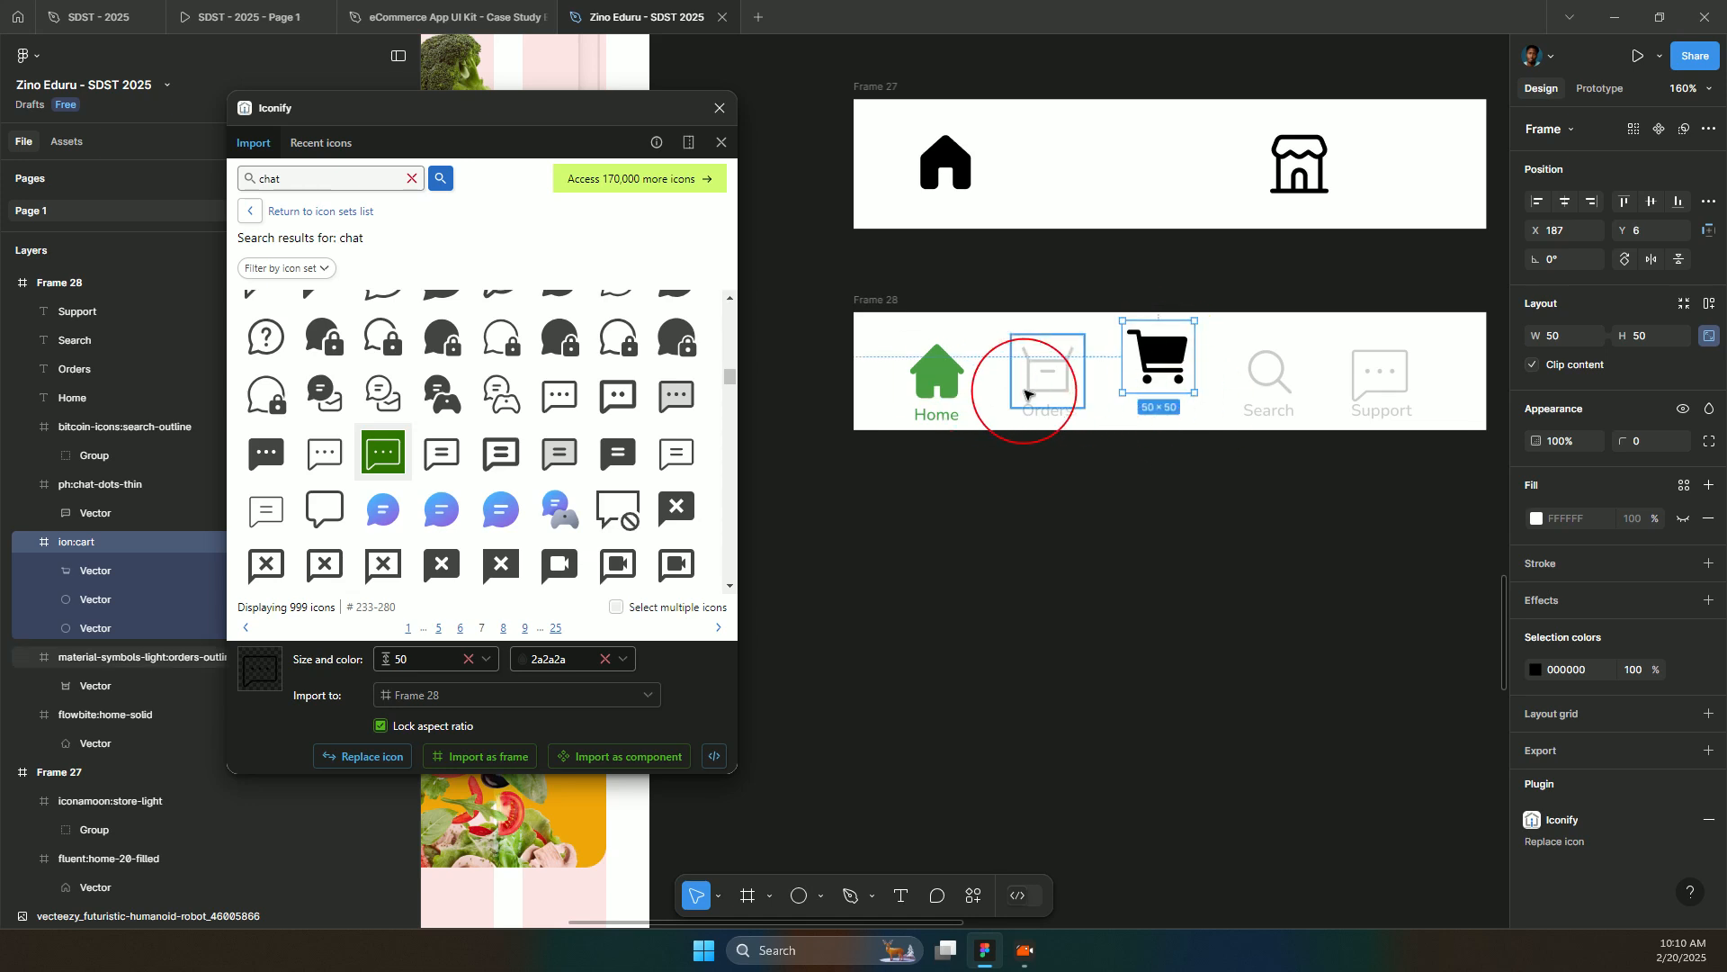
- Wrap the home icon and its Home label together in an auto layout frame
{"action": "left_click_drag", "start_coordinate": [877, 321], "coordinate": [963, 445]}
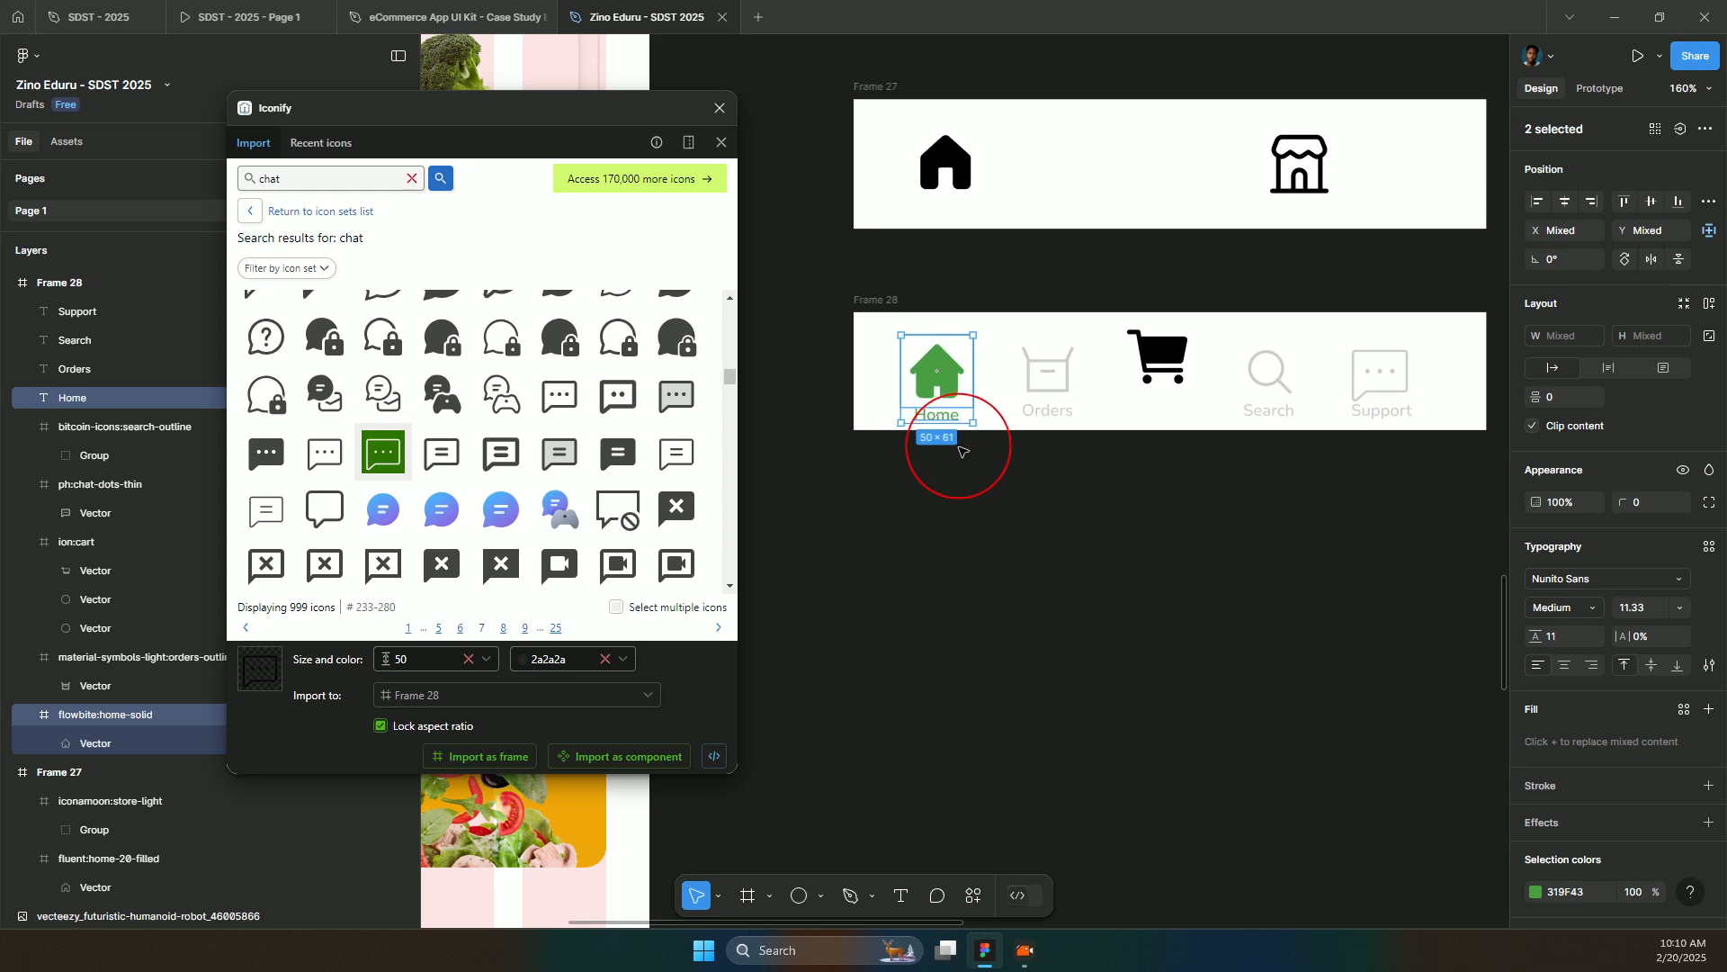
{"action": "key", "text": "shift+a"}
{"action": "left_click_drag", "start_coordinate": [1017, 330], "coordinate": [1063, 455]}
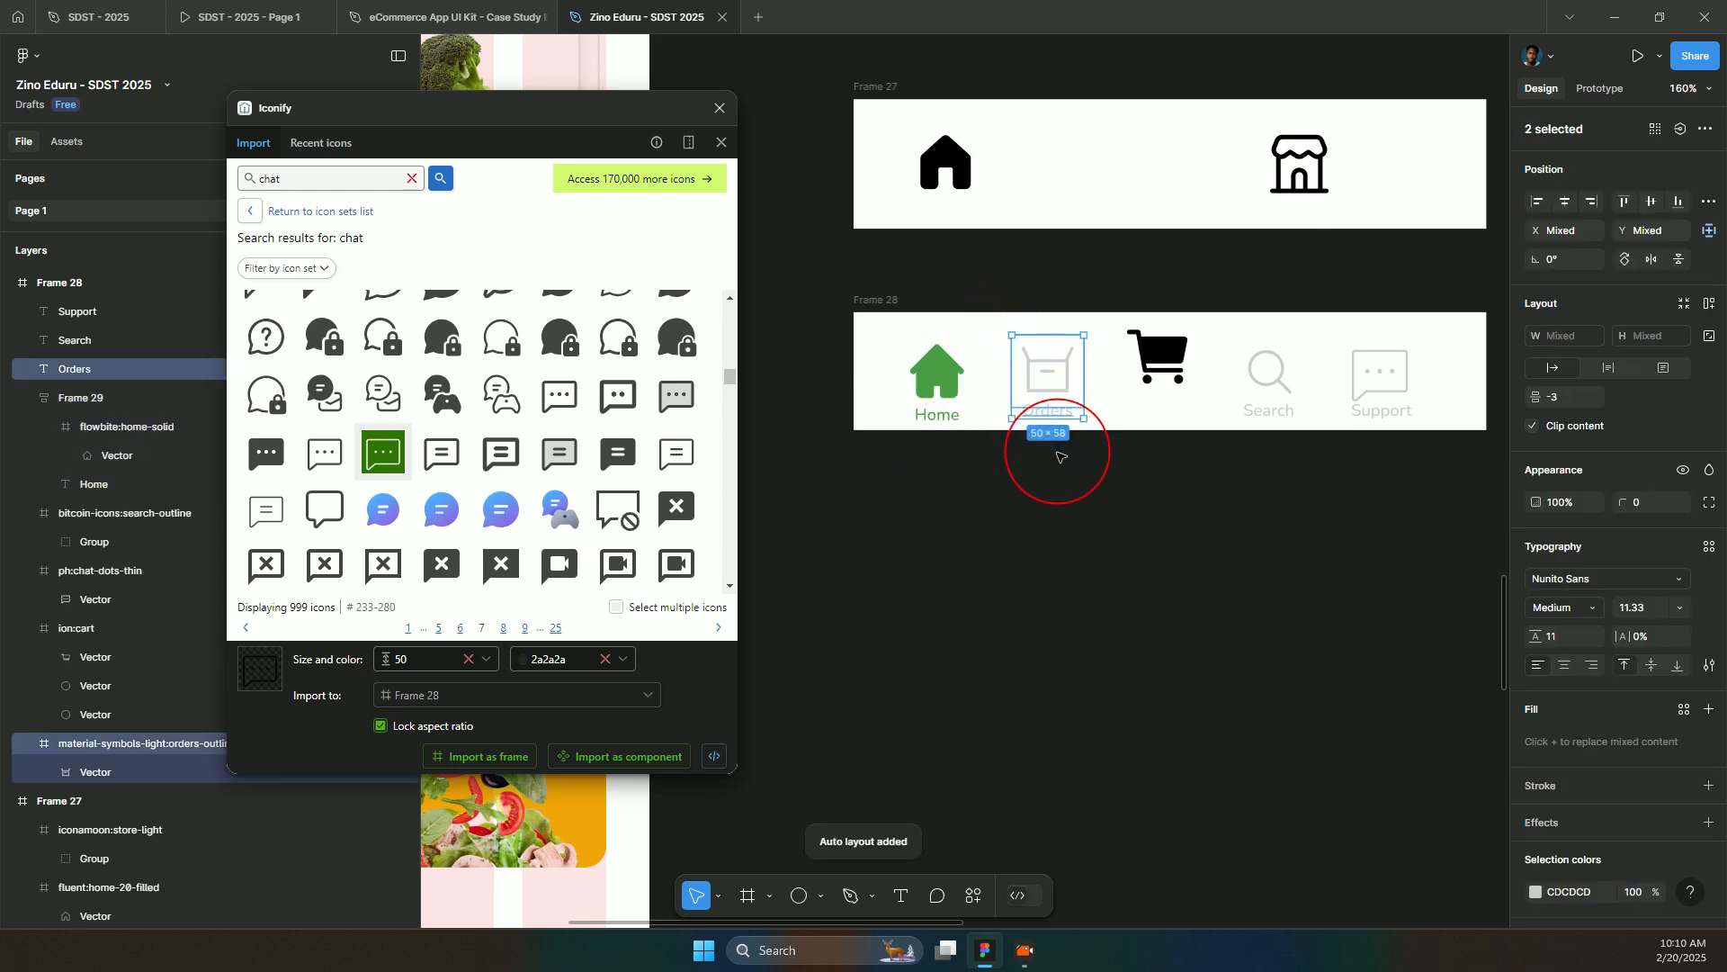
{"action": "key", "text": "shift+a"}
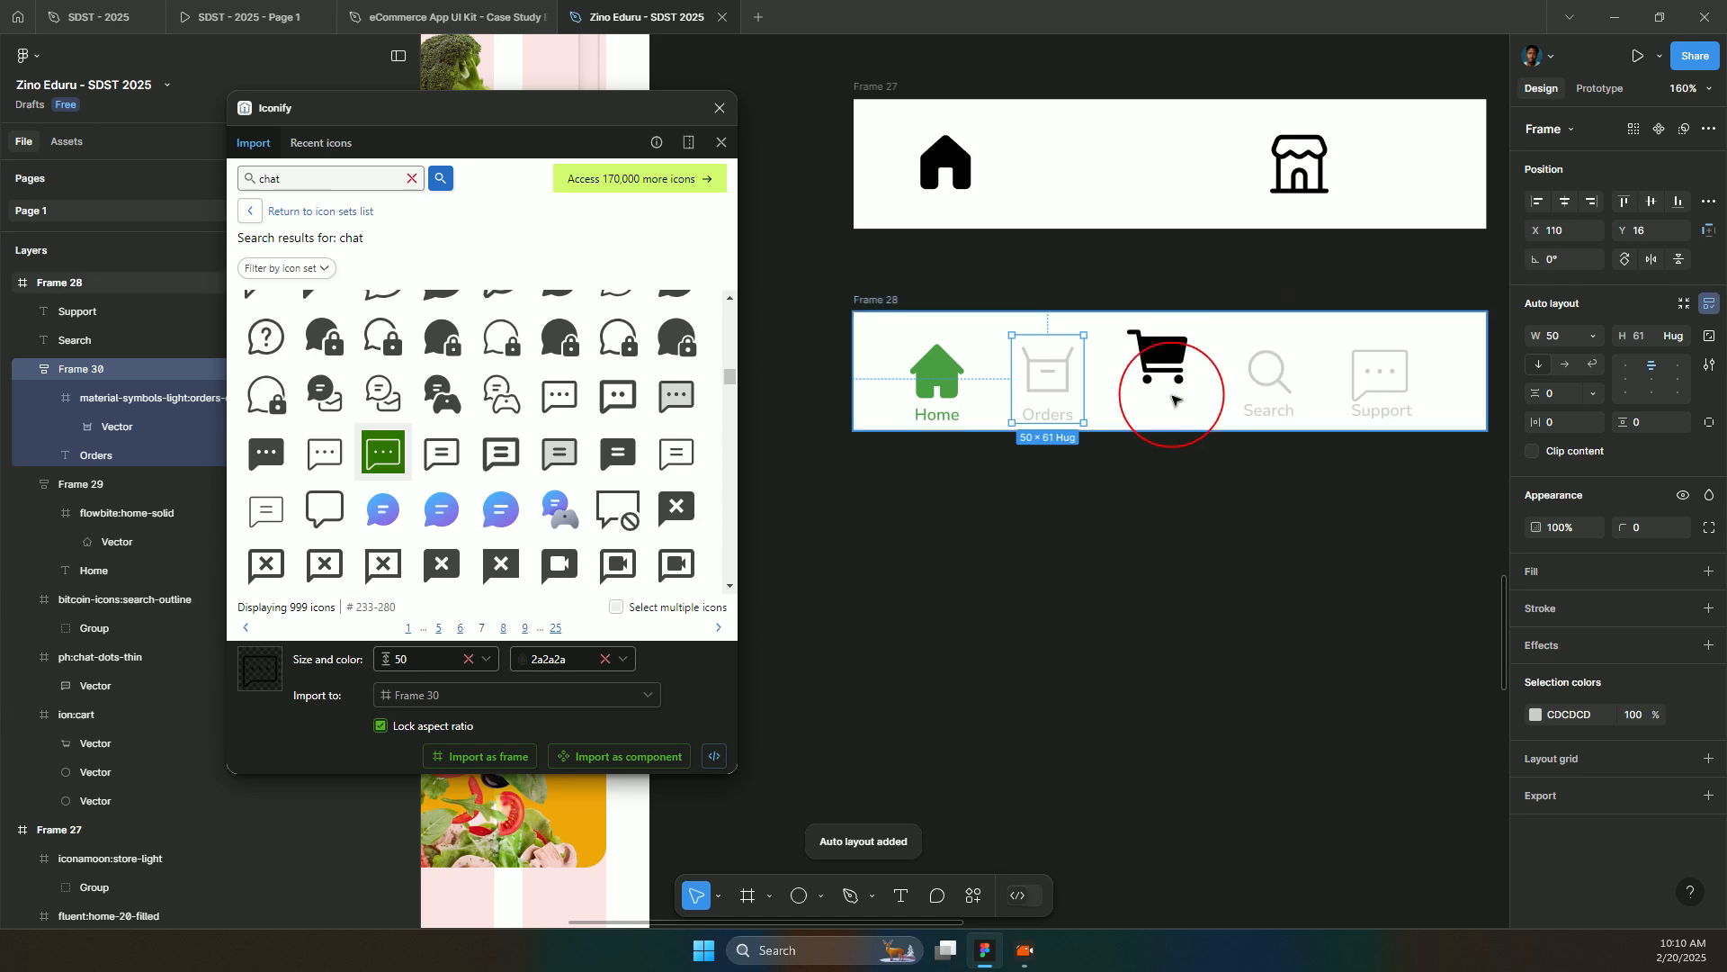
{"action": "key", "text": "ctrl+z"}
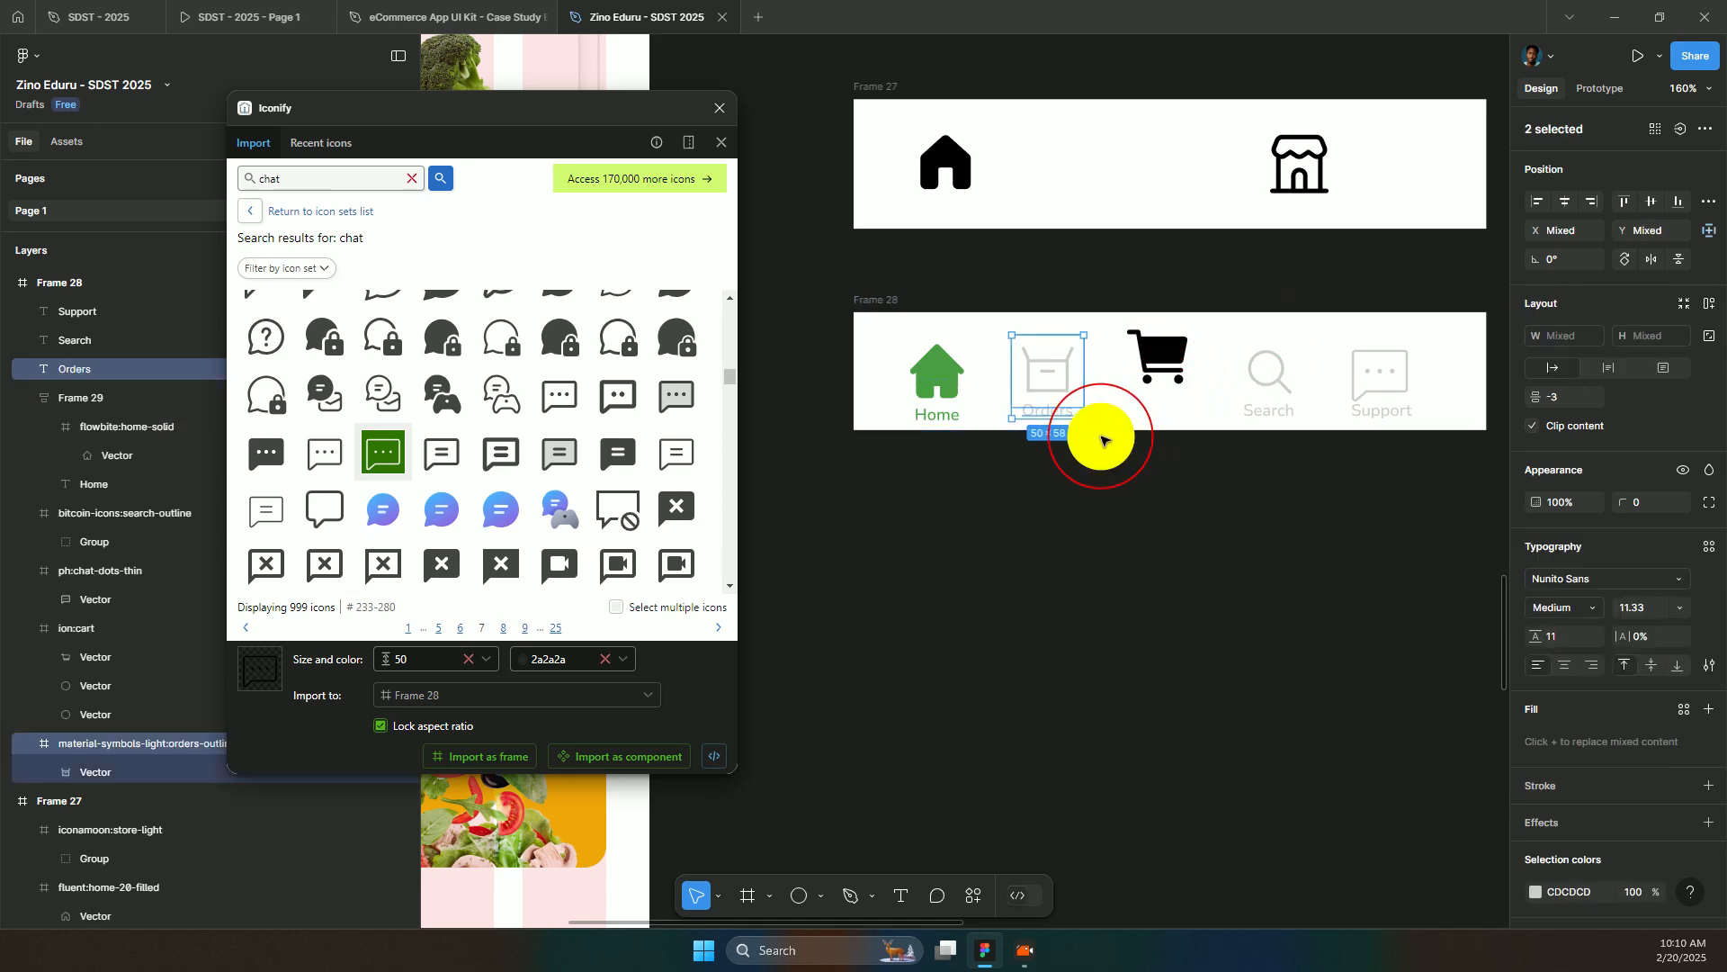
{"action": "left_click", "coordinate": [1102, 441]}
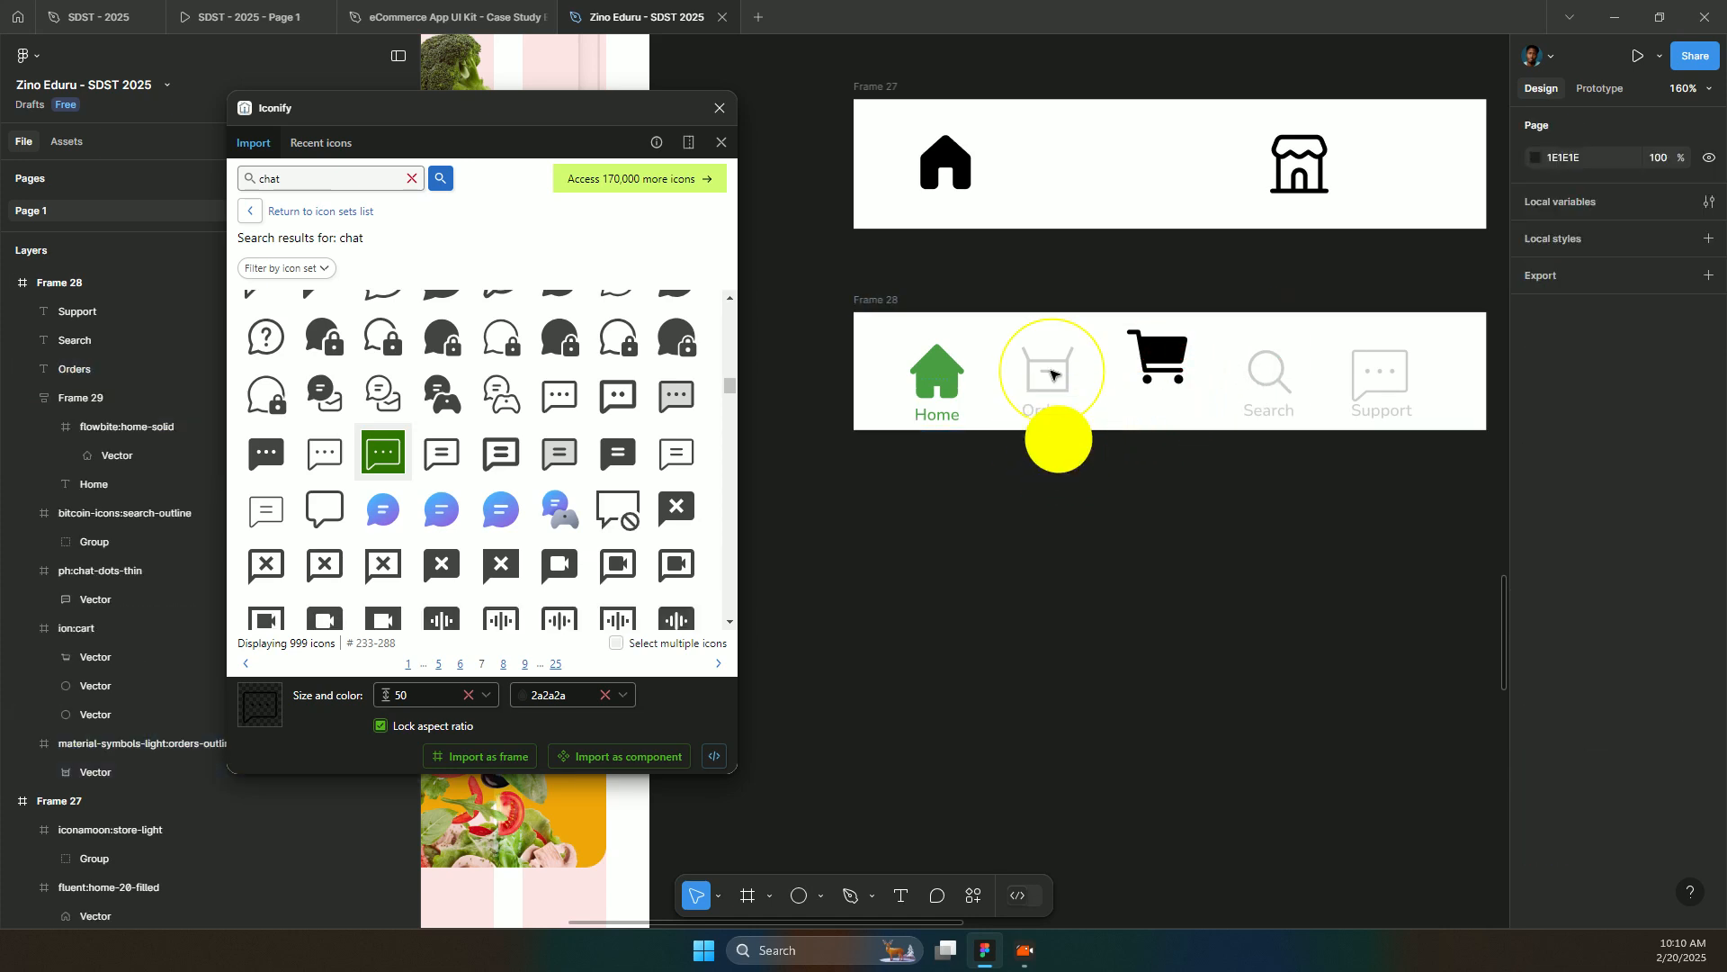
- Wrap the Orders, Search and Support labels with their respective icons in separate auto layout frames
{"action": "left_click_drag", "start_coordinate": [1051, 375], "coordinate": [1044, 344]}
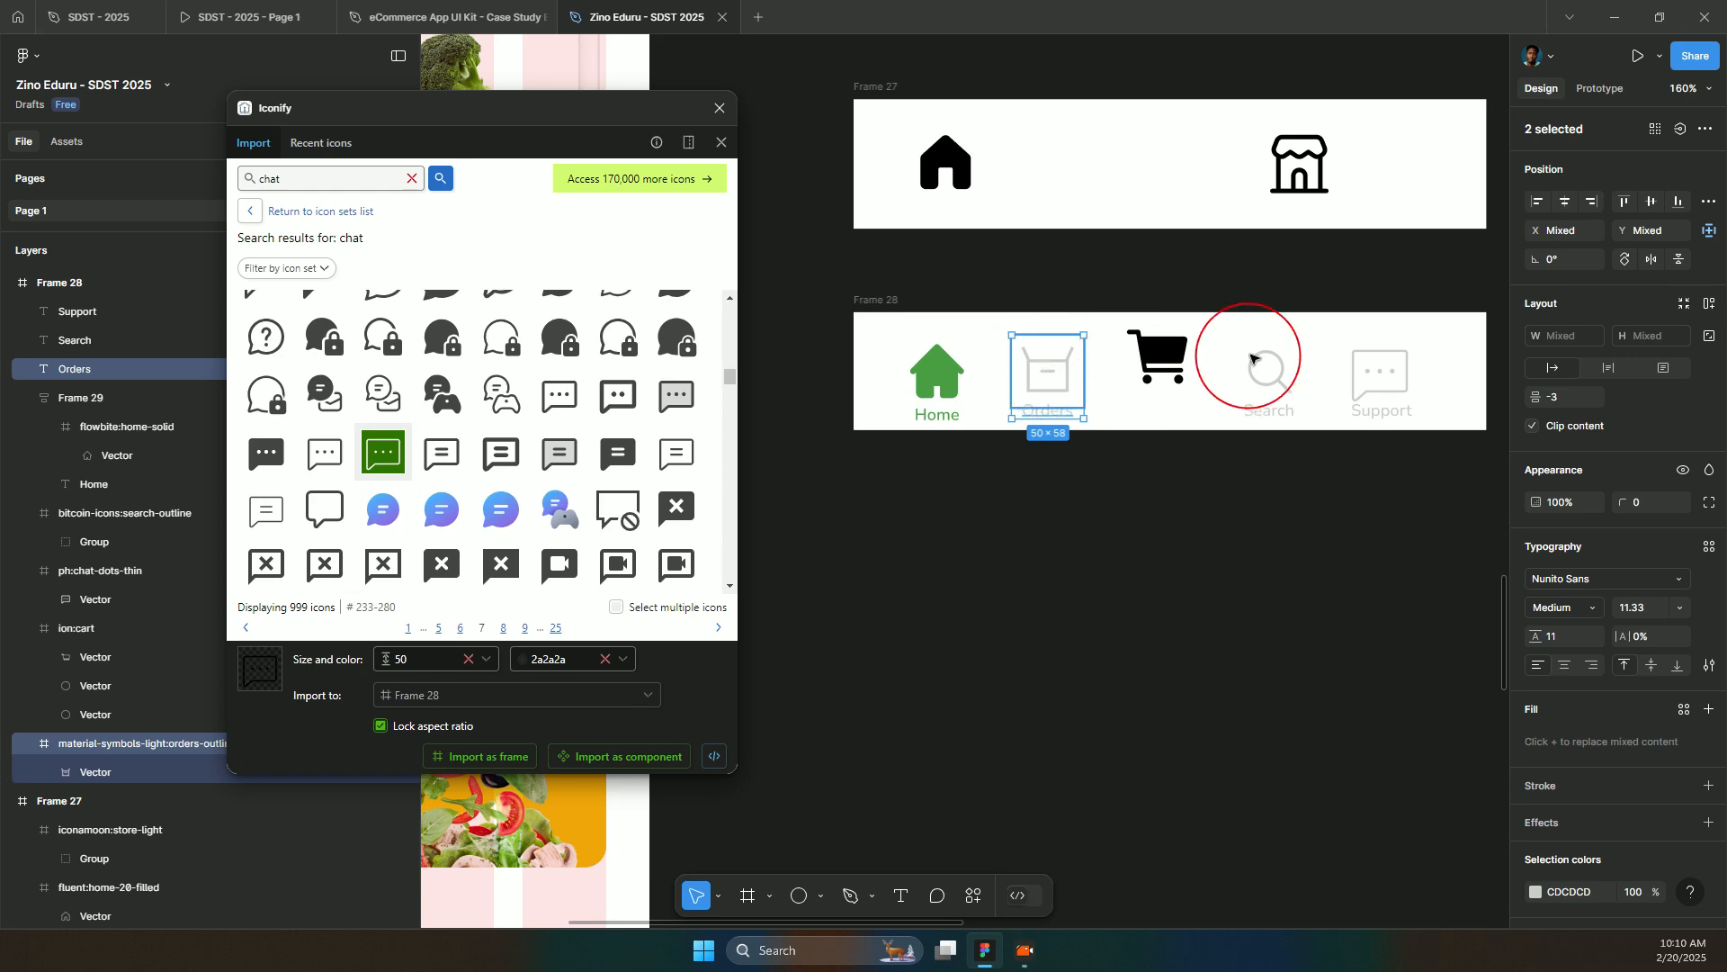
{"action": "key", "text": "shift+a"}
{"action": "left_click_drag", "start_coordinate": [1254, 327], "coordinate": [1291, 471]}
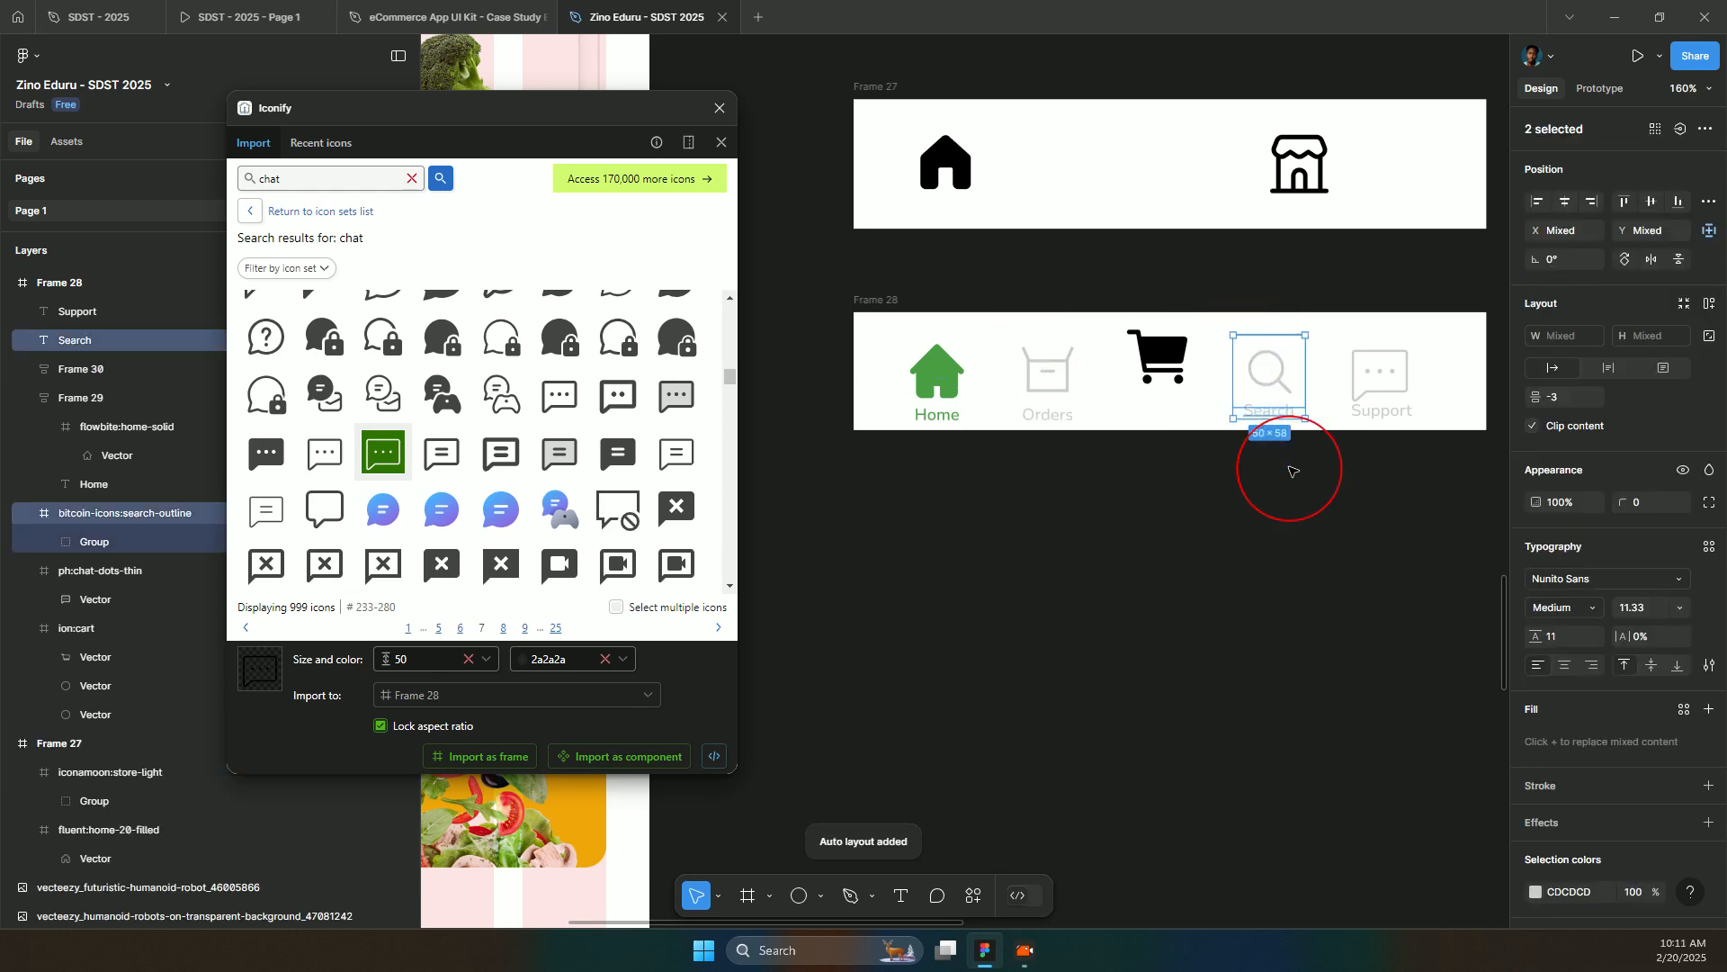
{"action": "key", "text": "shift+a"}
{"action": "left_click_drag", "start_coordinate": [1353, 331], "coordinate": [1379, 459]}
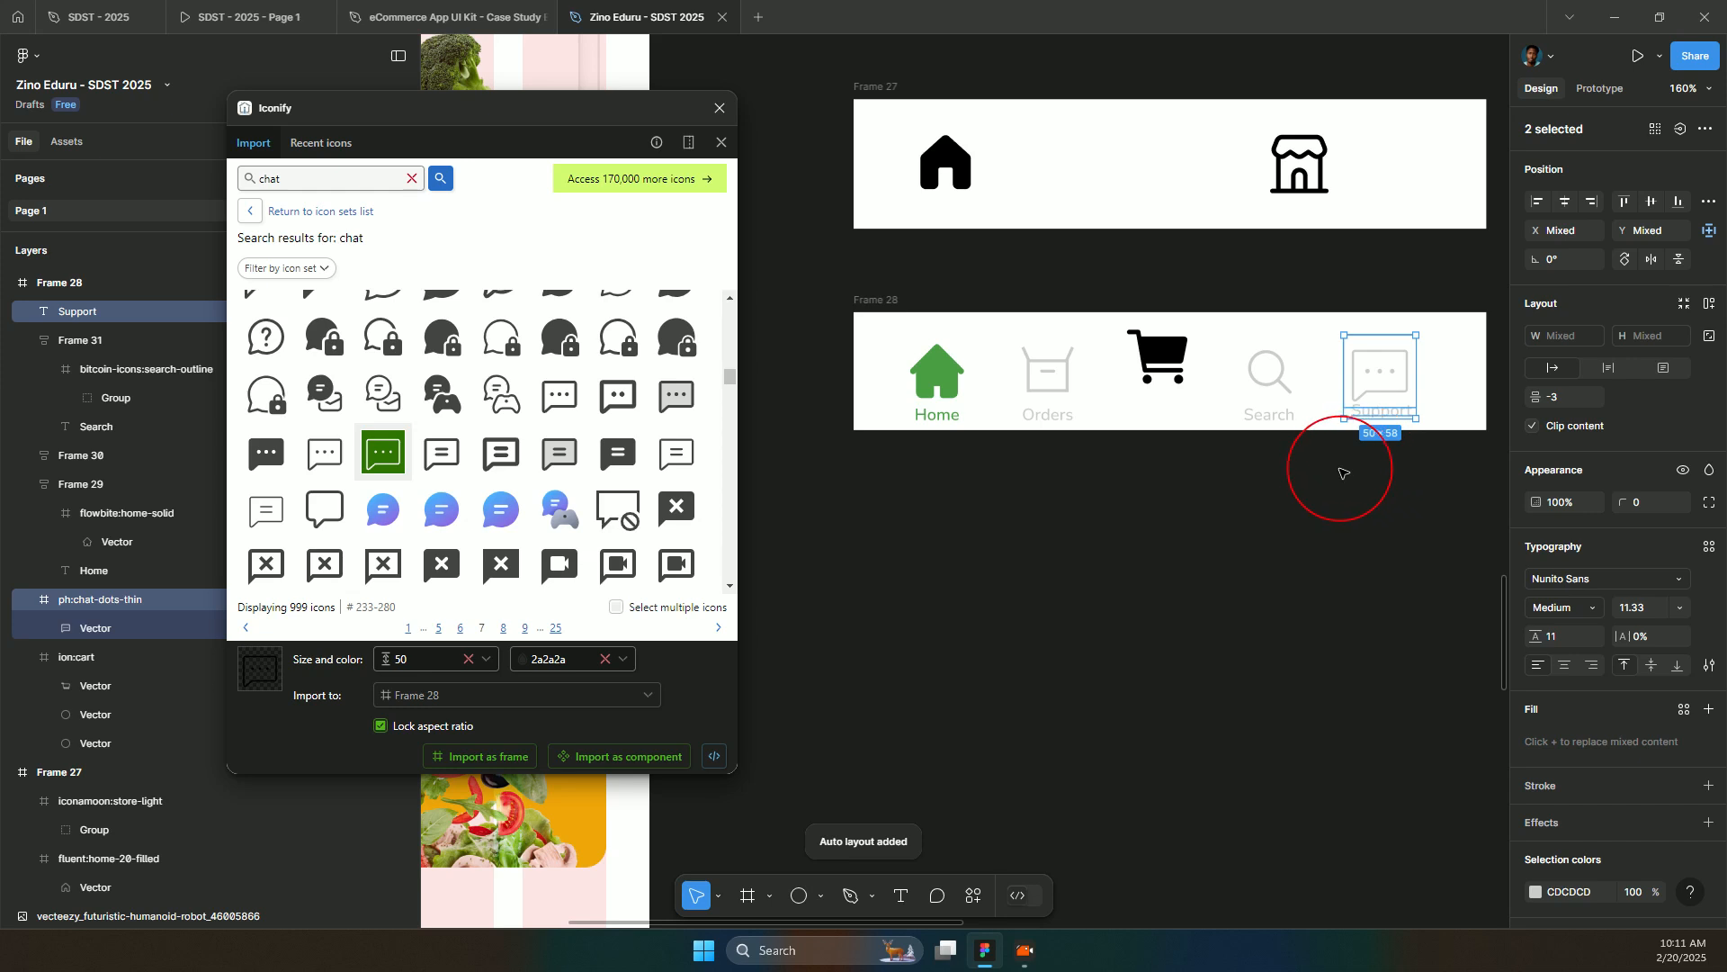
{"action": "key", "text": "shift+a"}
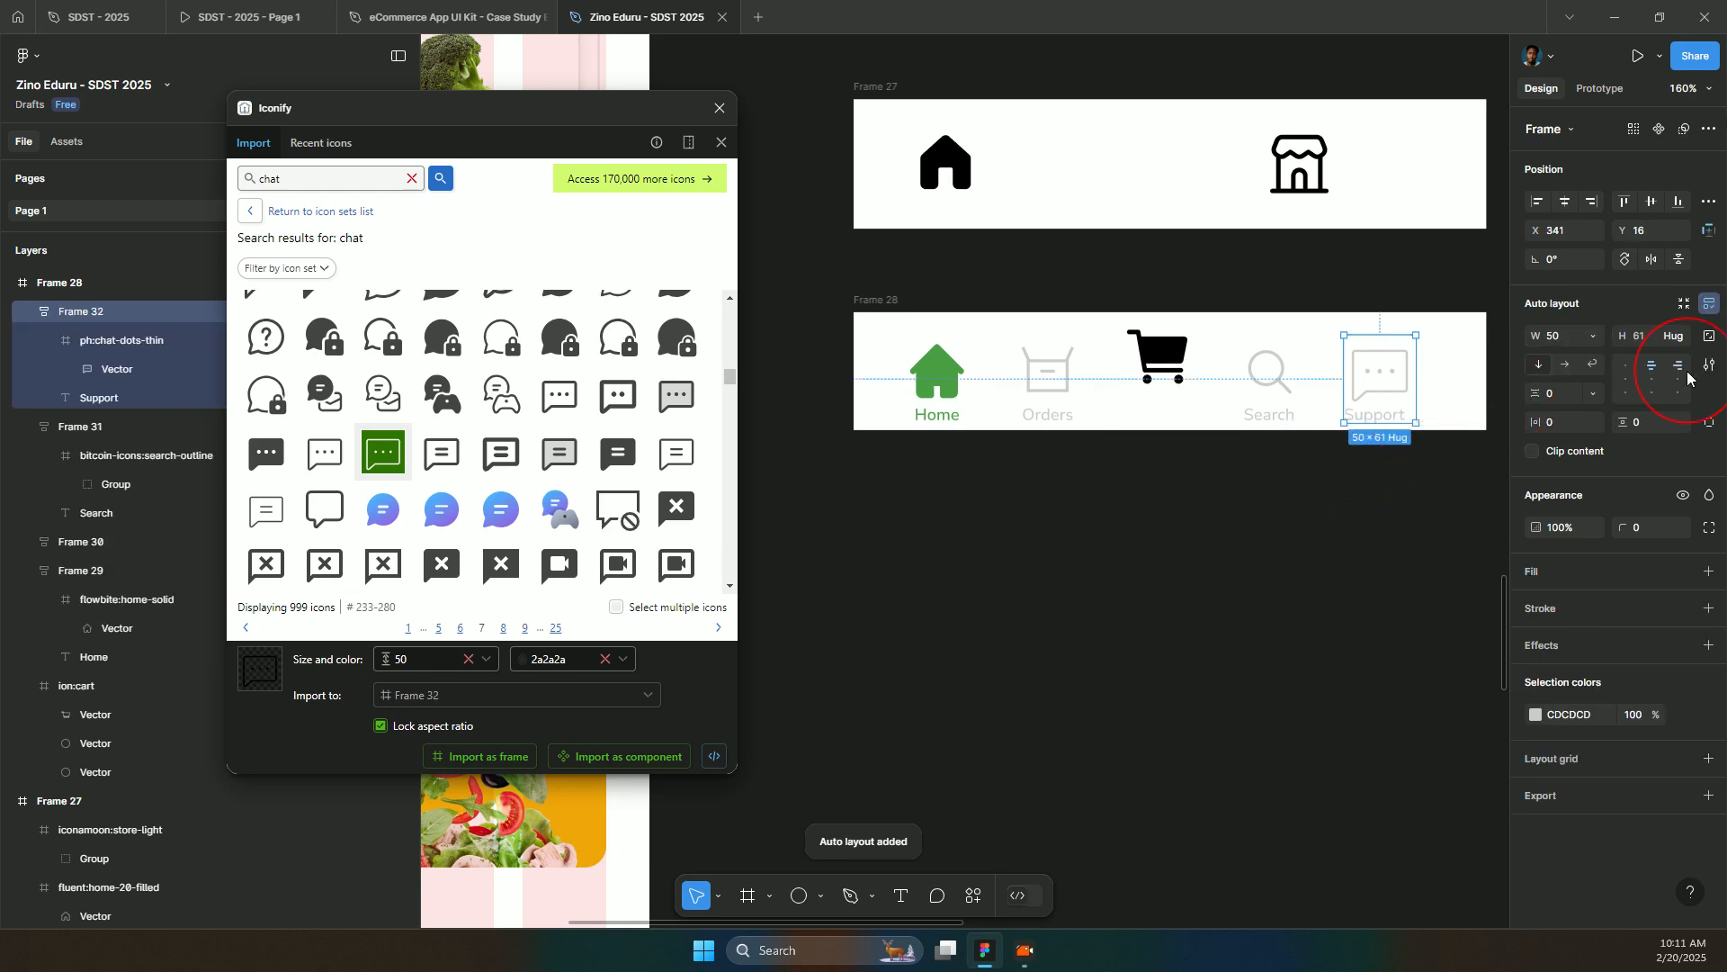
- Center the Support label under its icon and set the Search and Orders labels to hug their text width
{"action": "double_click", "coordinate": [1390, 417]}
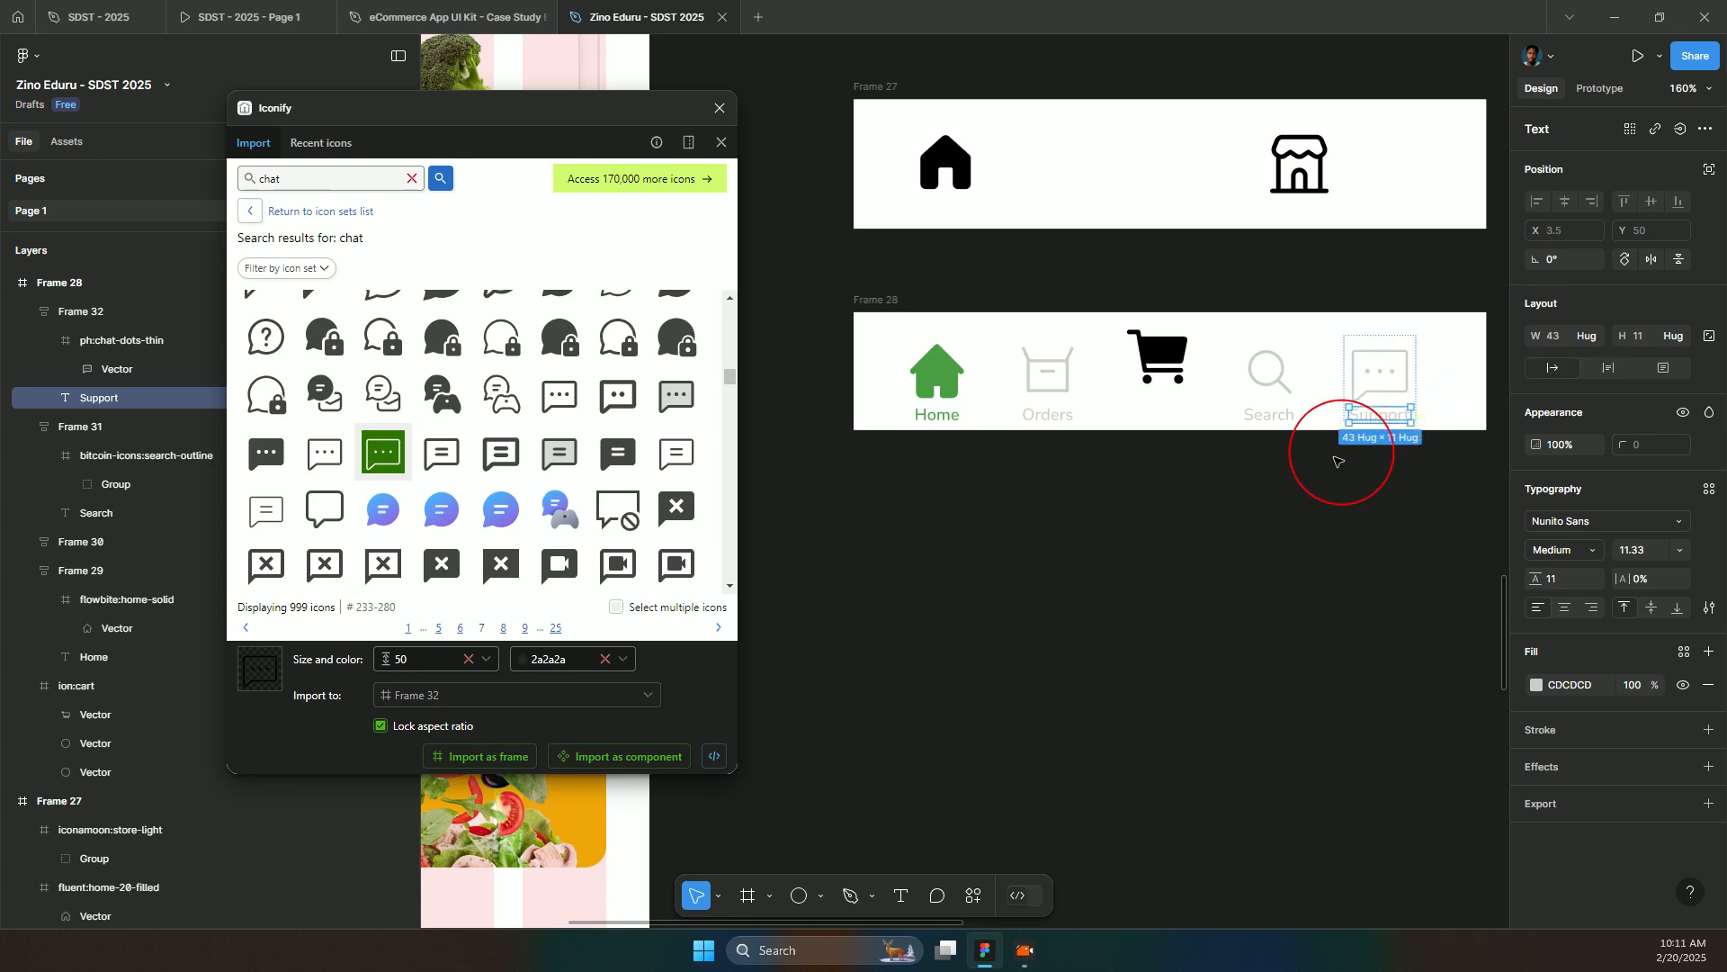
{"action": "left_click", "coordinate": [1278, 456]}
{"action": "double_click", "coordinate": [1266, 418]}
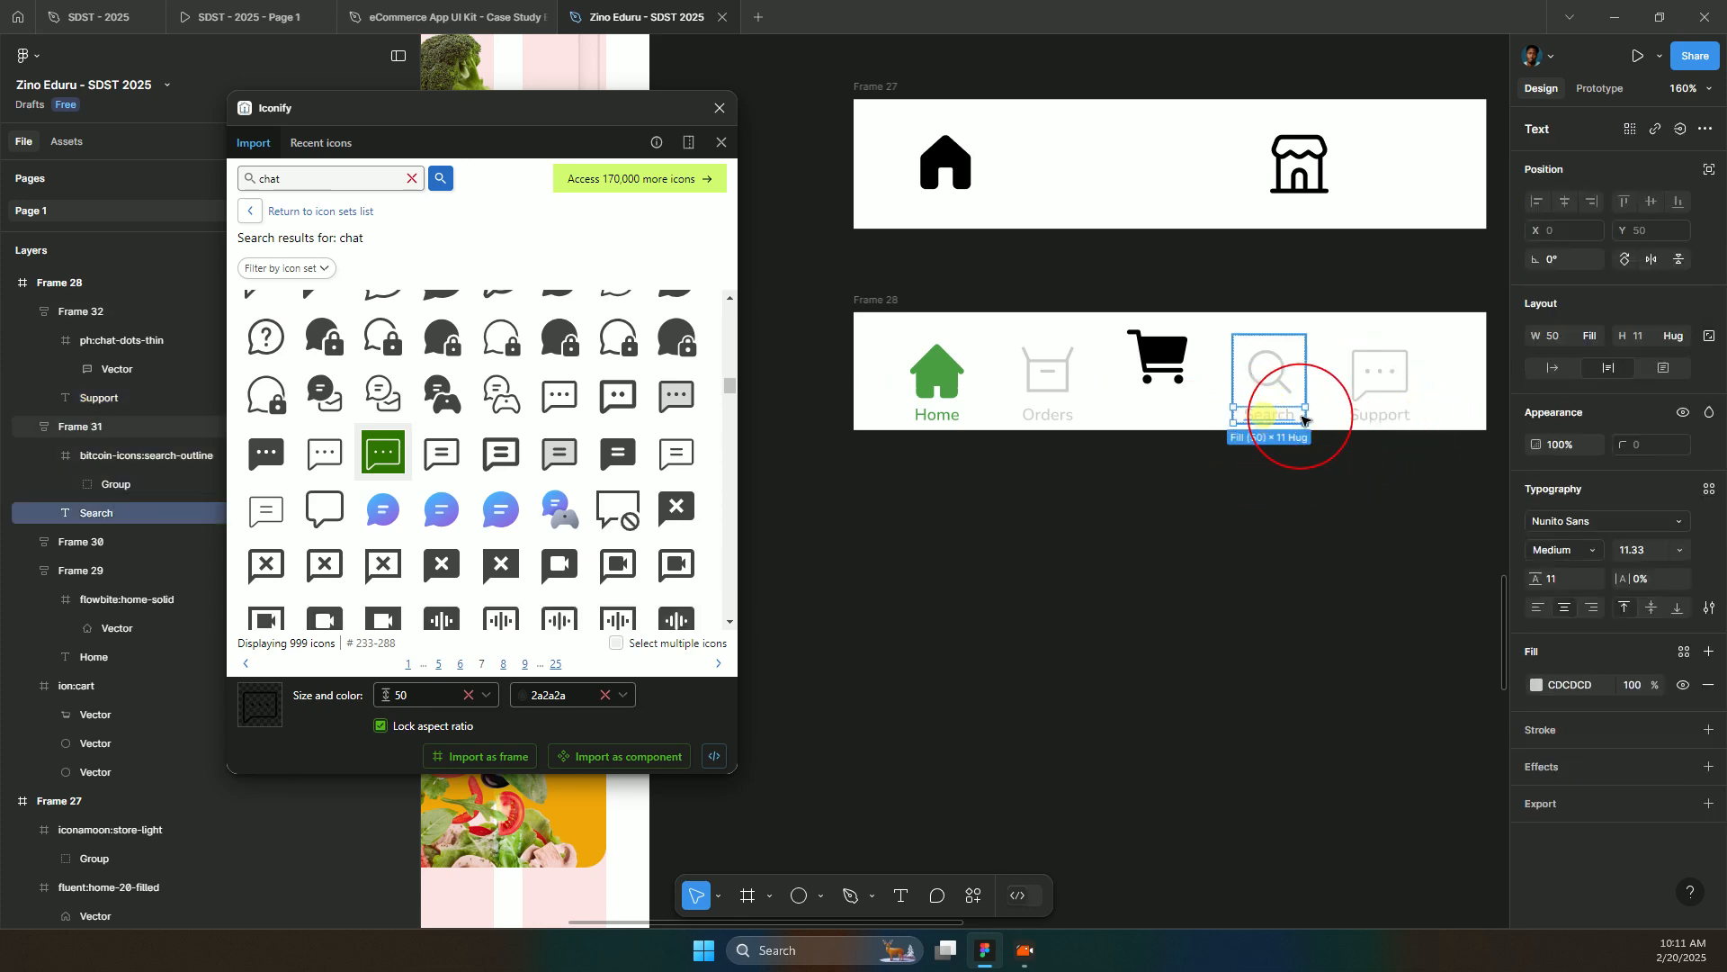
{"action": "double_click", "coordinate": [1307, 415]}
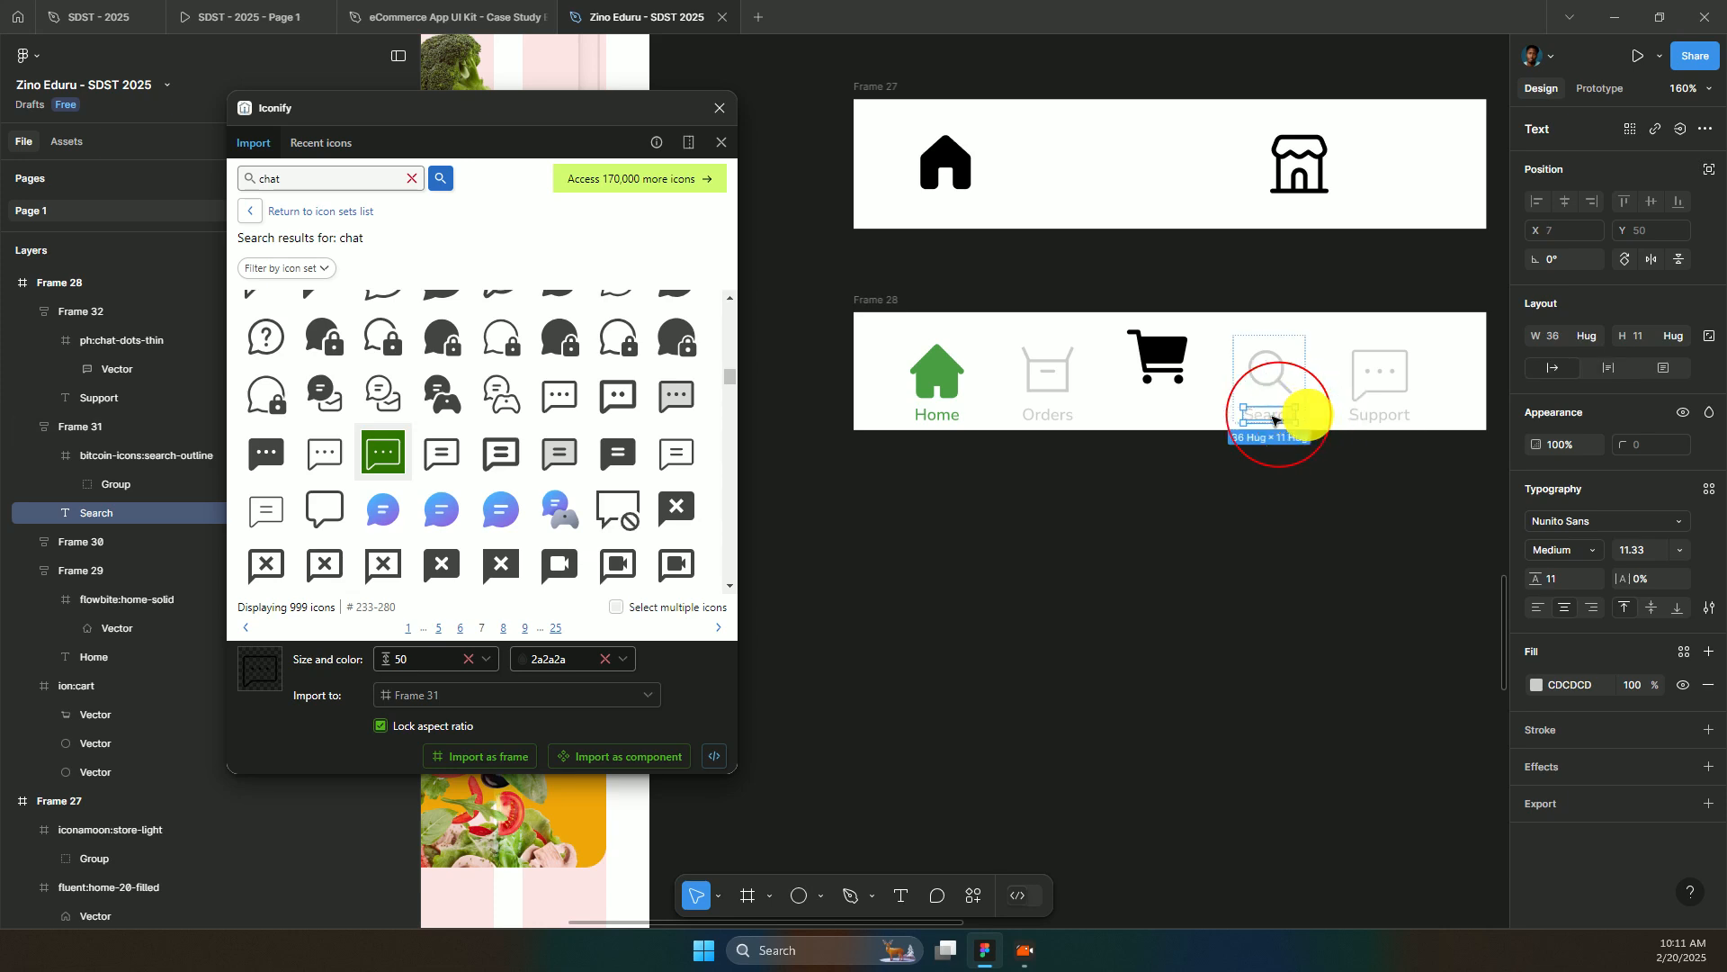
{"action": "left_click", "coordinate": [1065, 401]}
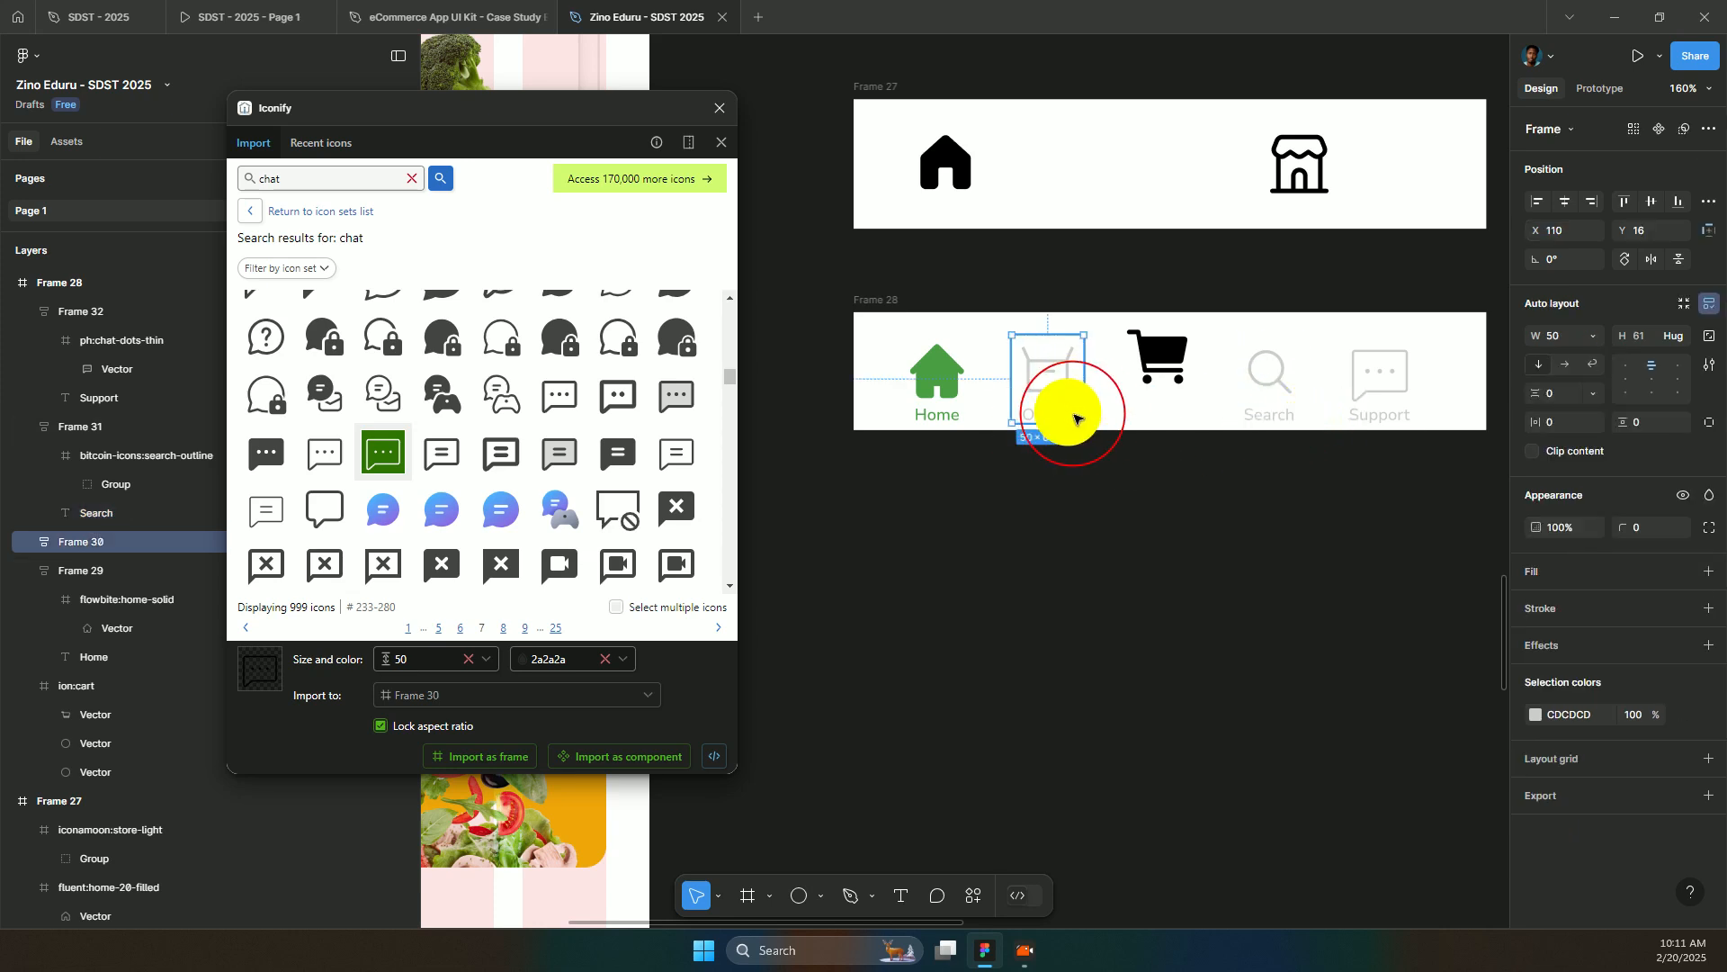
{"action": "double_click", "coordinate": [1061, 413]}
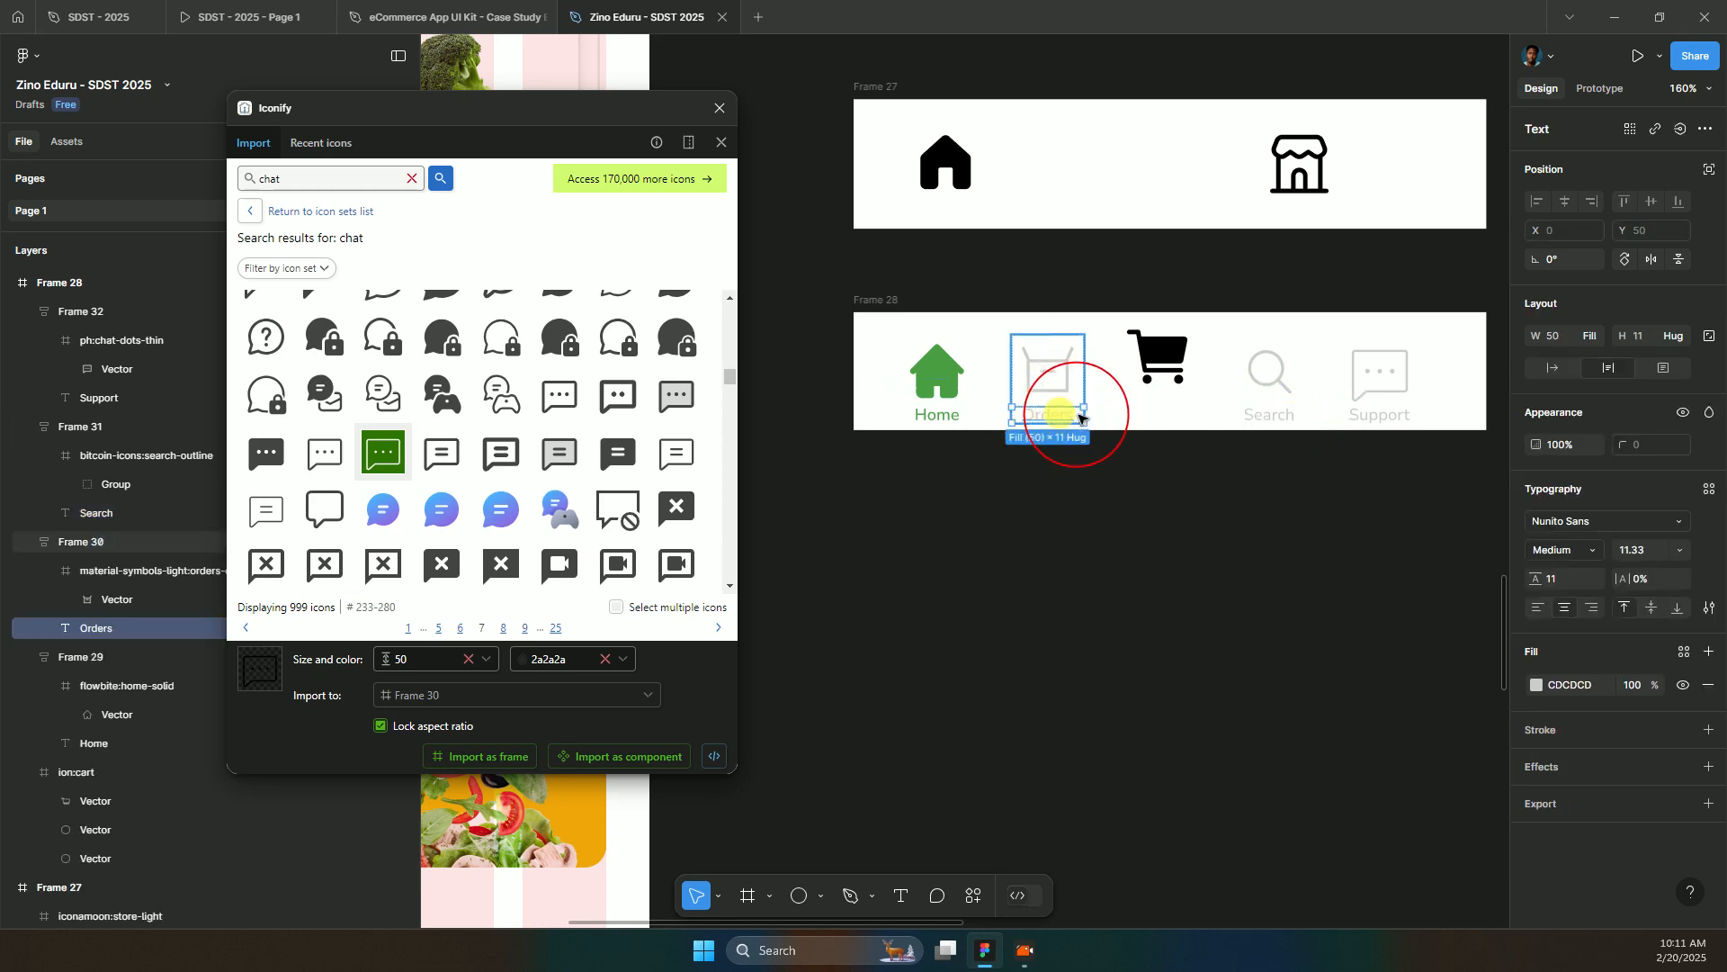
{"action": "double_click", "coordinate": [1087, 415]}
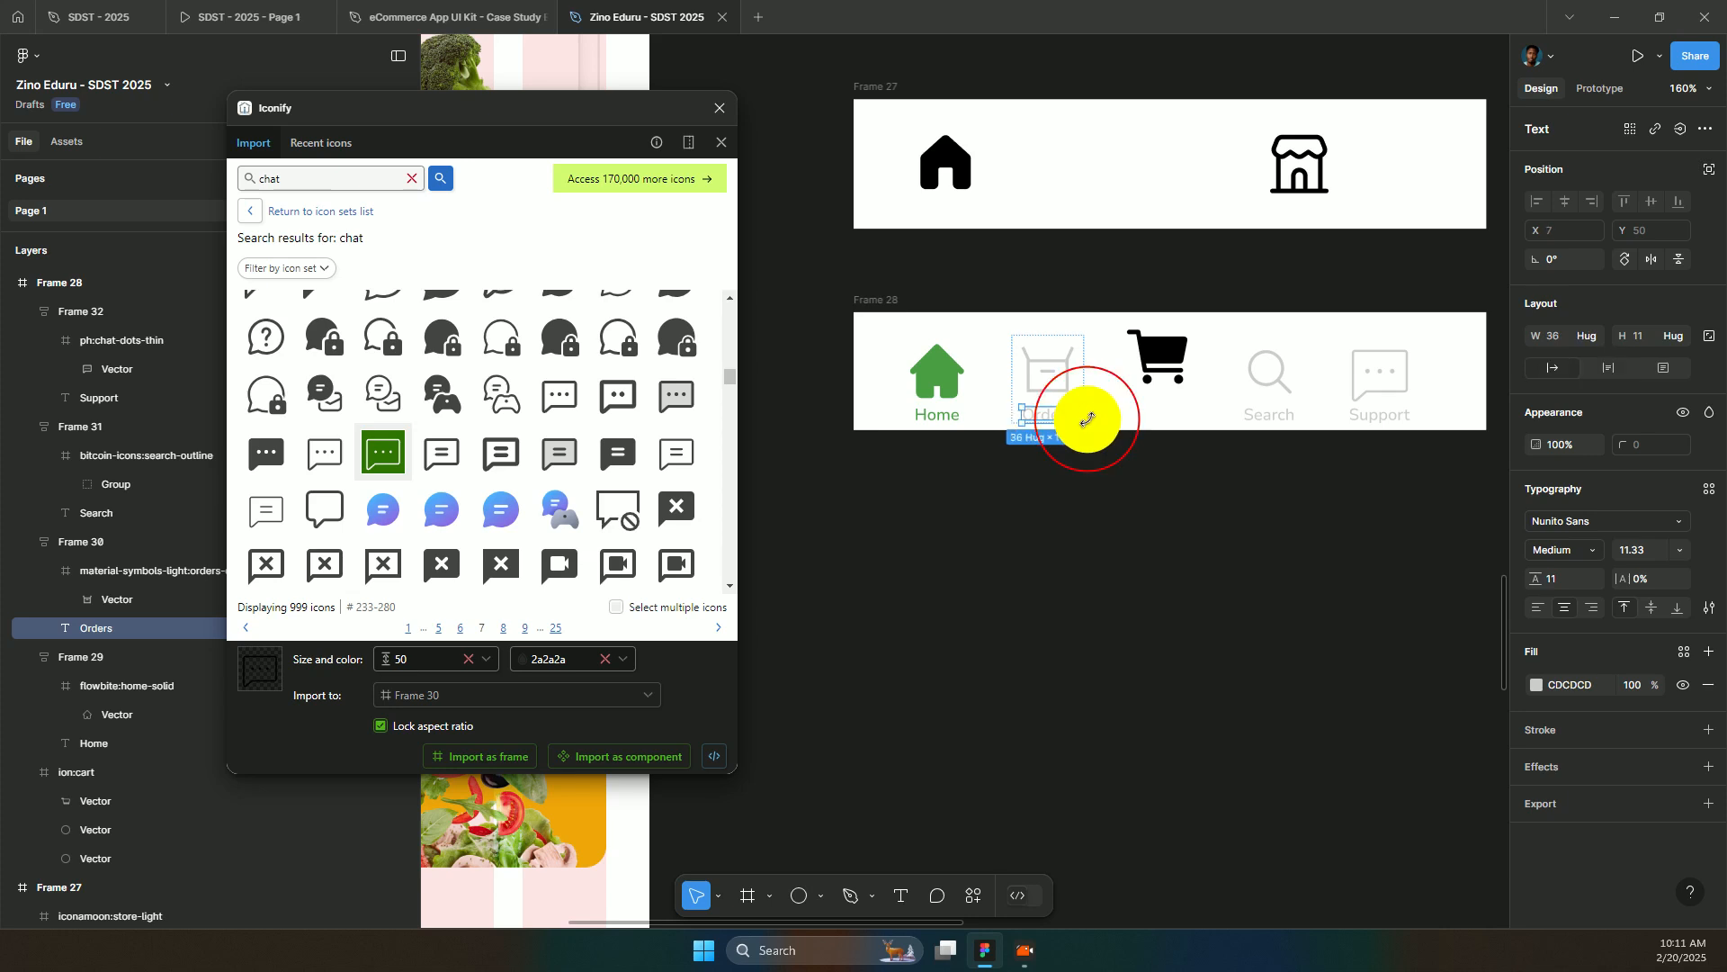
{"action": "left_click", "coordinate": [964, 417]}
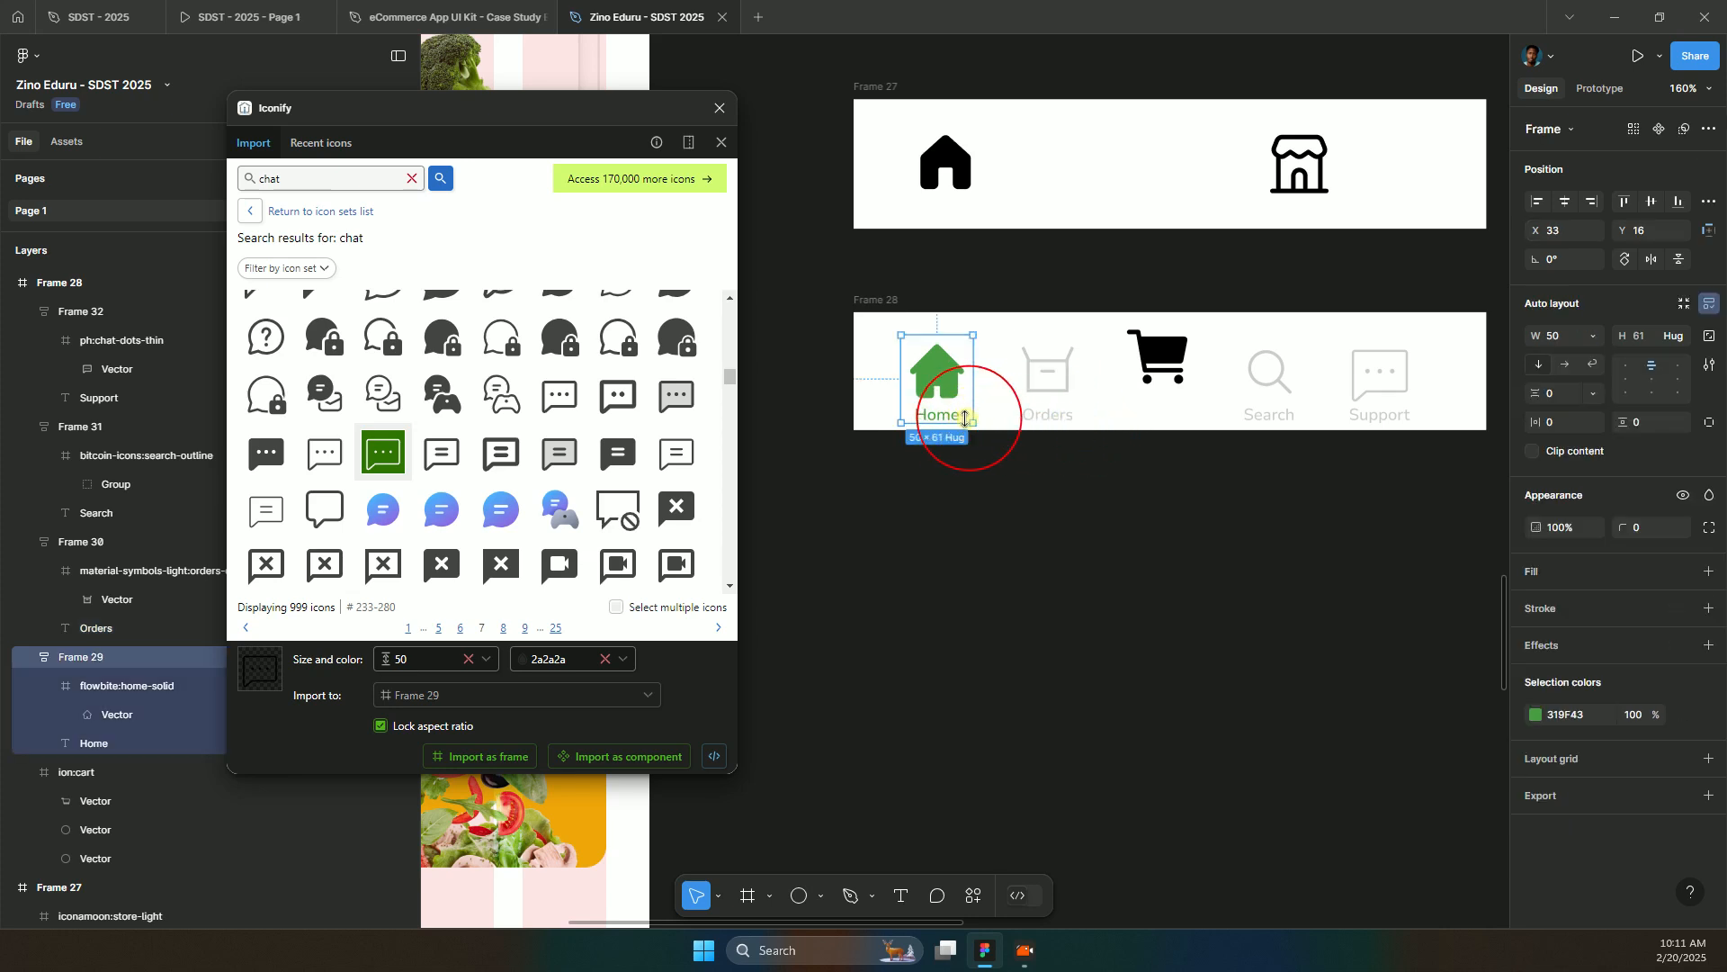
{"action": "left_click", "coordinate": [953, 417]}
{"action": "left_click", "coordinate": [964, 413]}
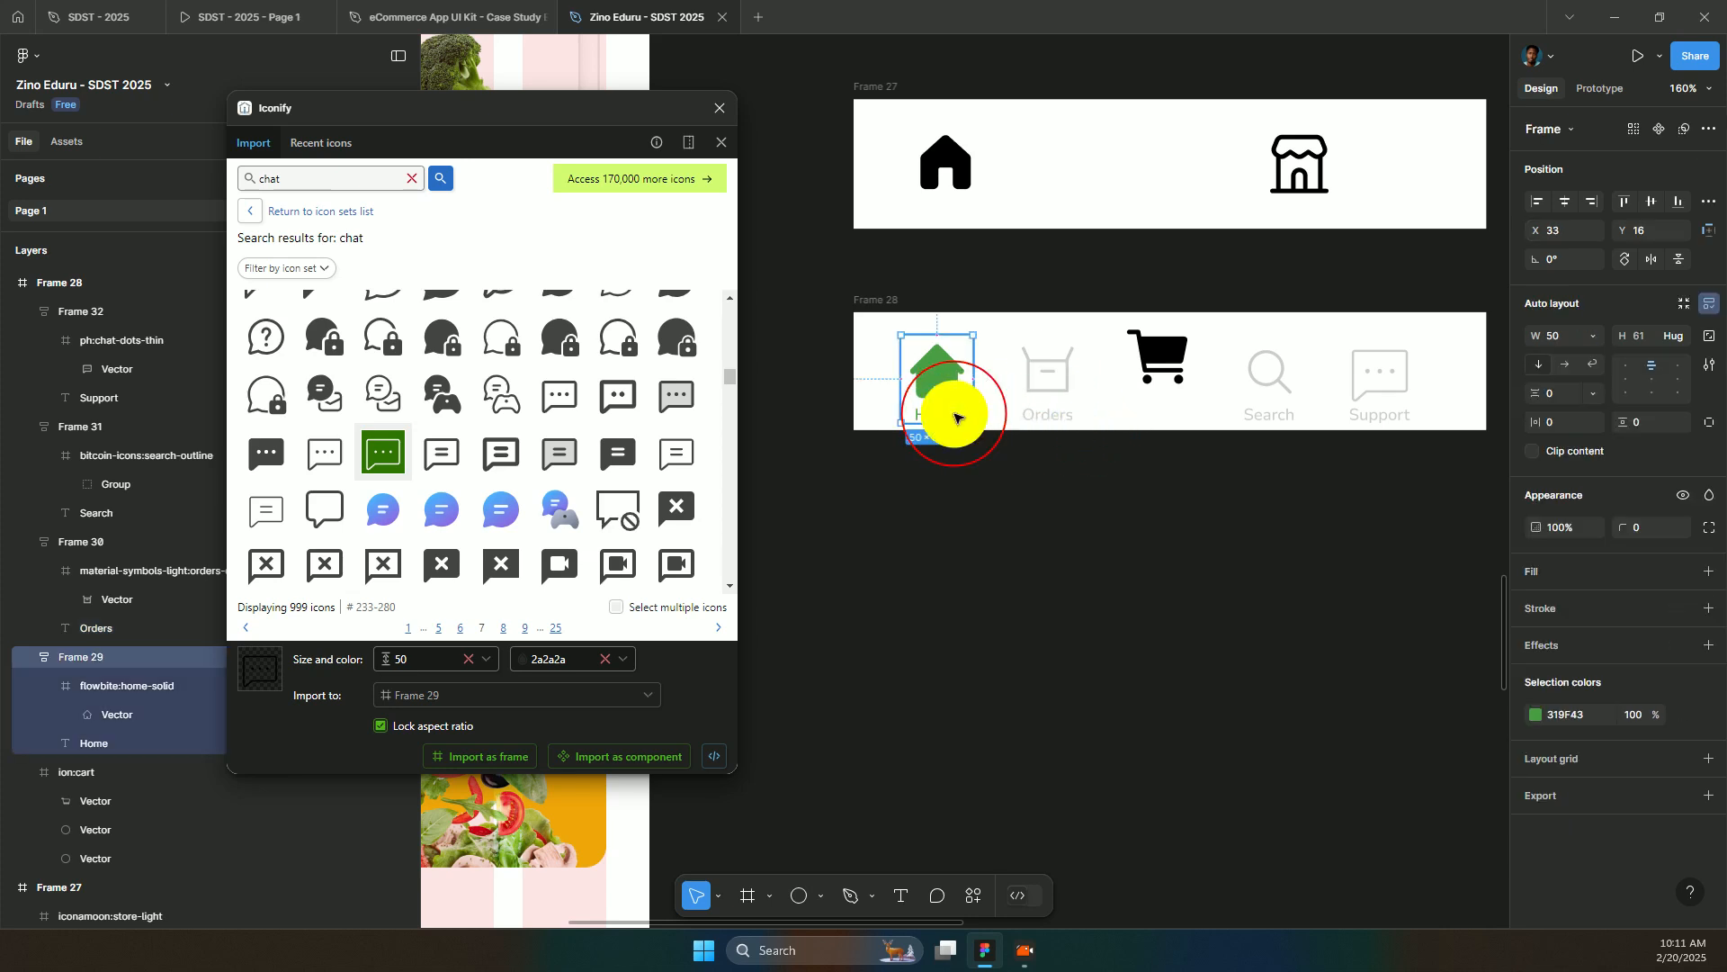
{"action": "left_click", "coordinate": [980, 413]}
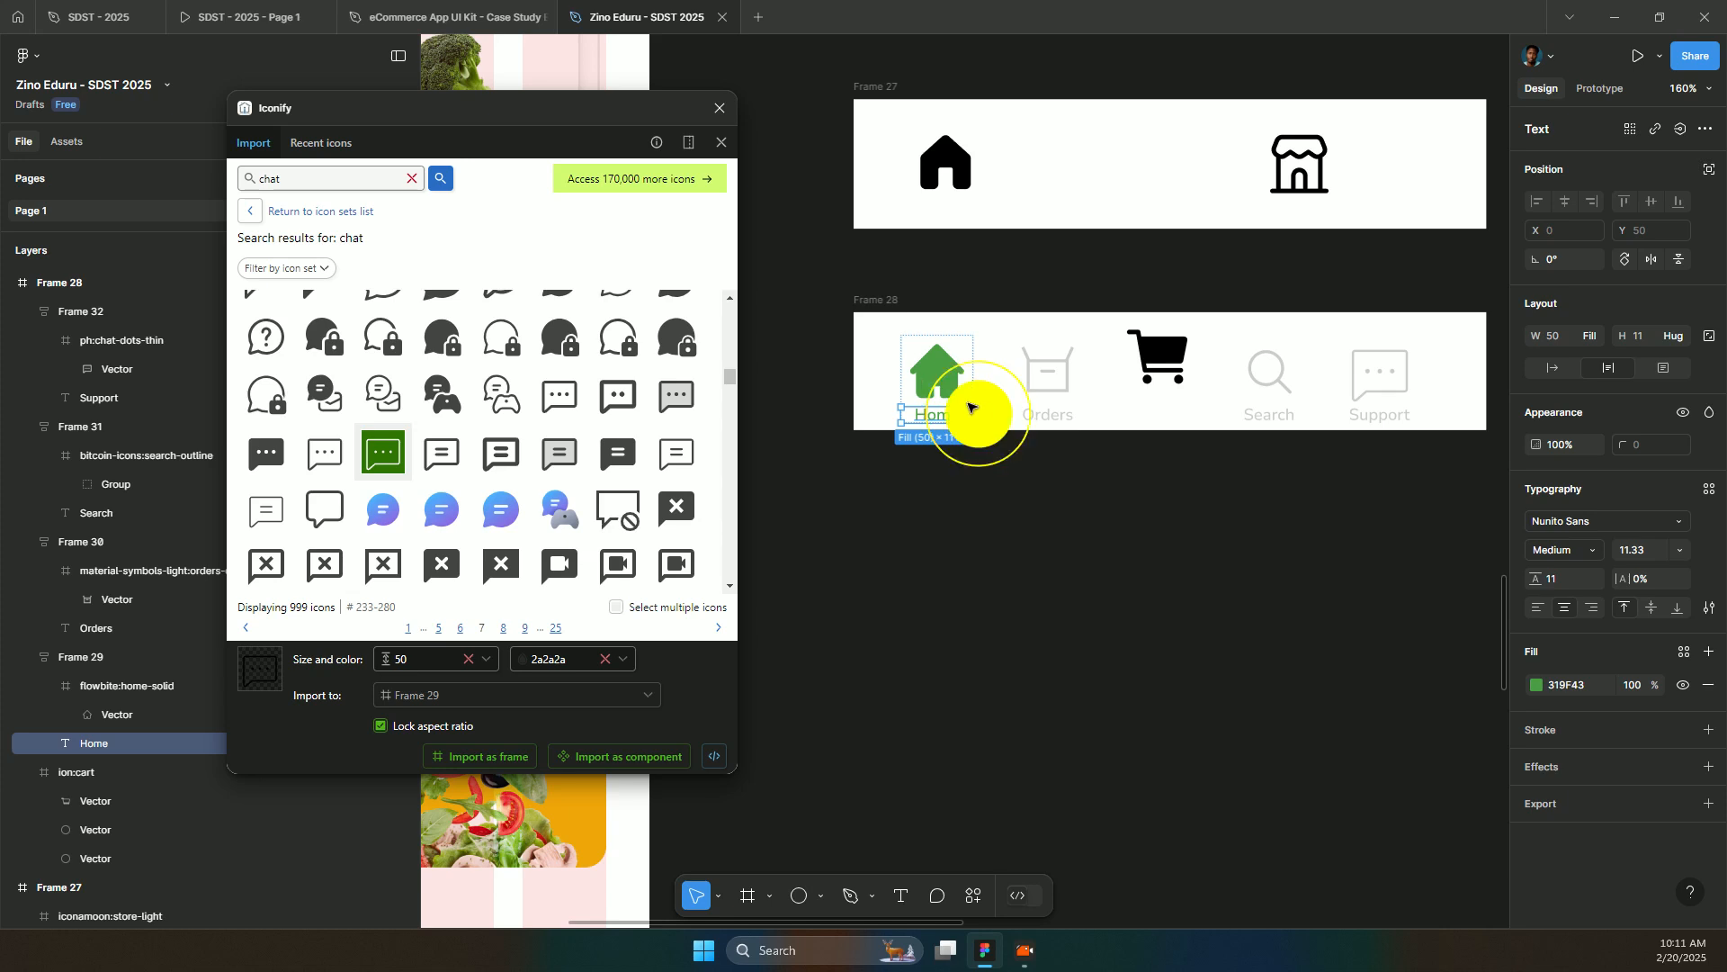
{"action": "left_click", "coordinate": [1091, 408]}
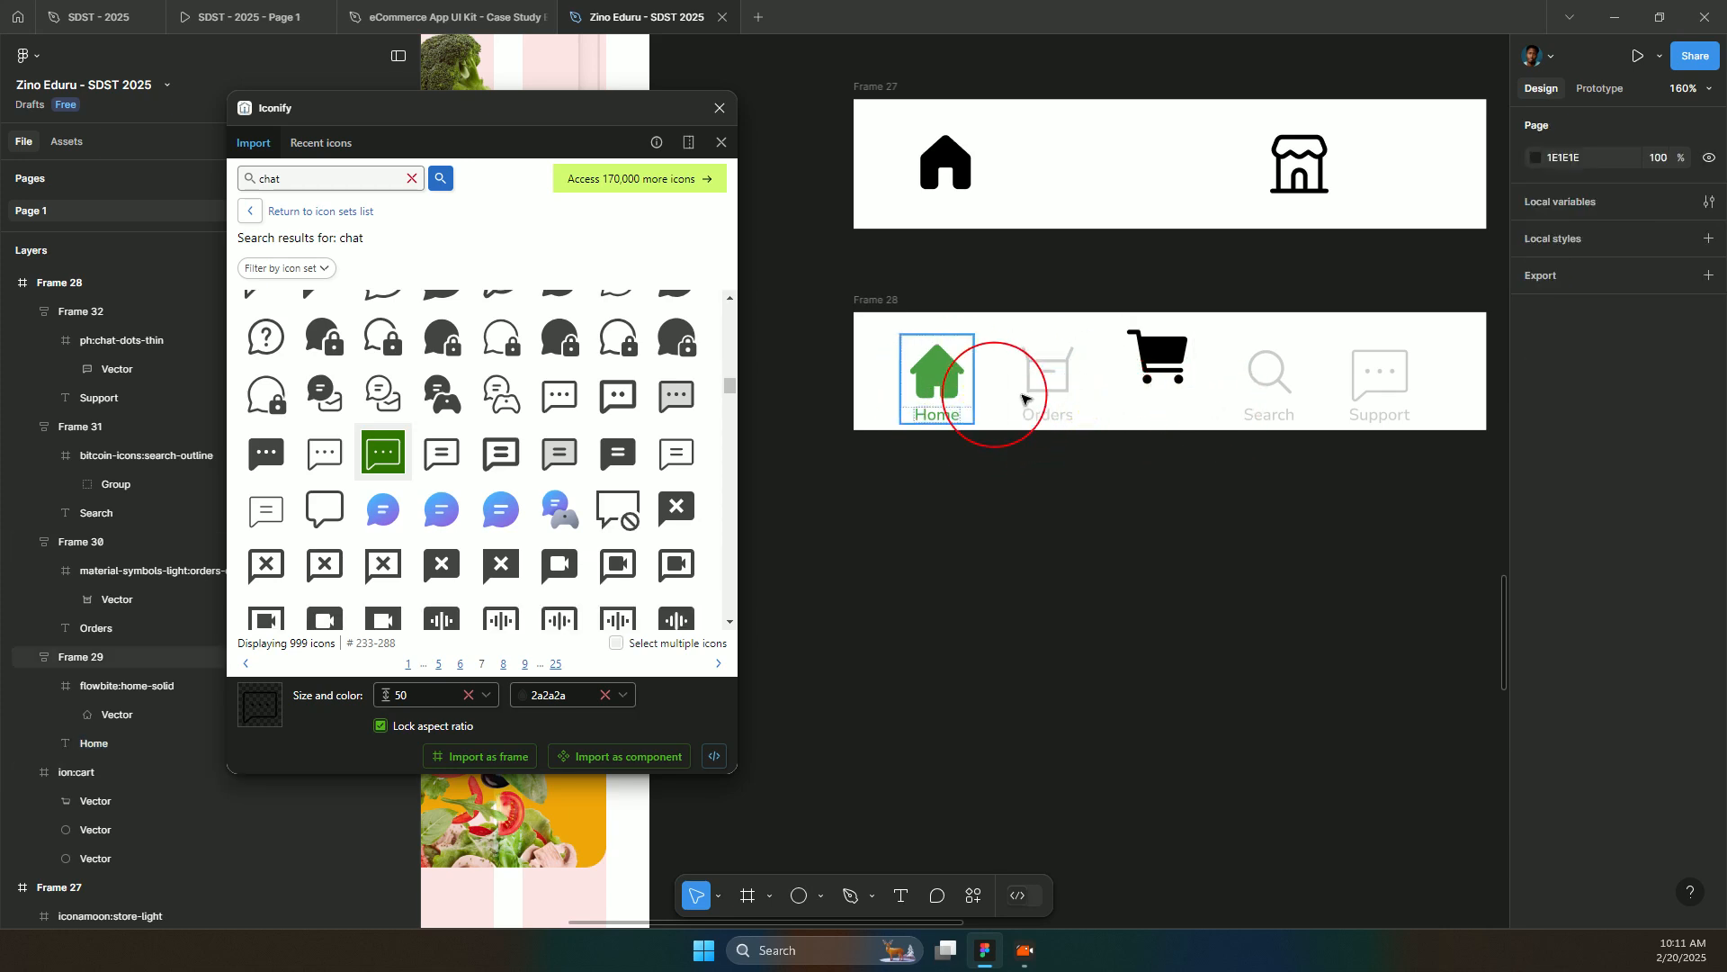
- Align the Home, Orders, Search and Support items in Frame 28 by their vertical centers
{"action": "left_click", "coordinate": [1267, 383]}
{"action": "left_click", "coordinate": [1390, 392], "text": "shift"}
{"action": "left_click", "coordinate": [1035, 396], "text": "shift"}
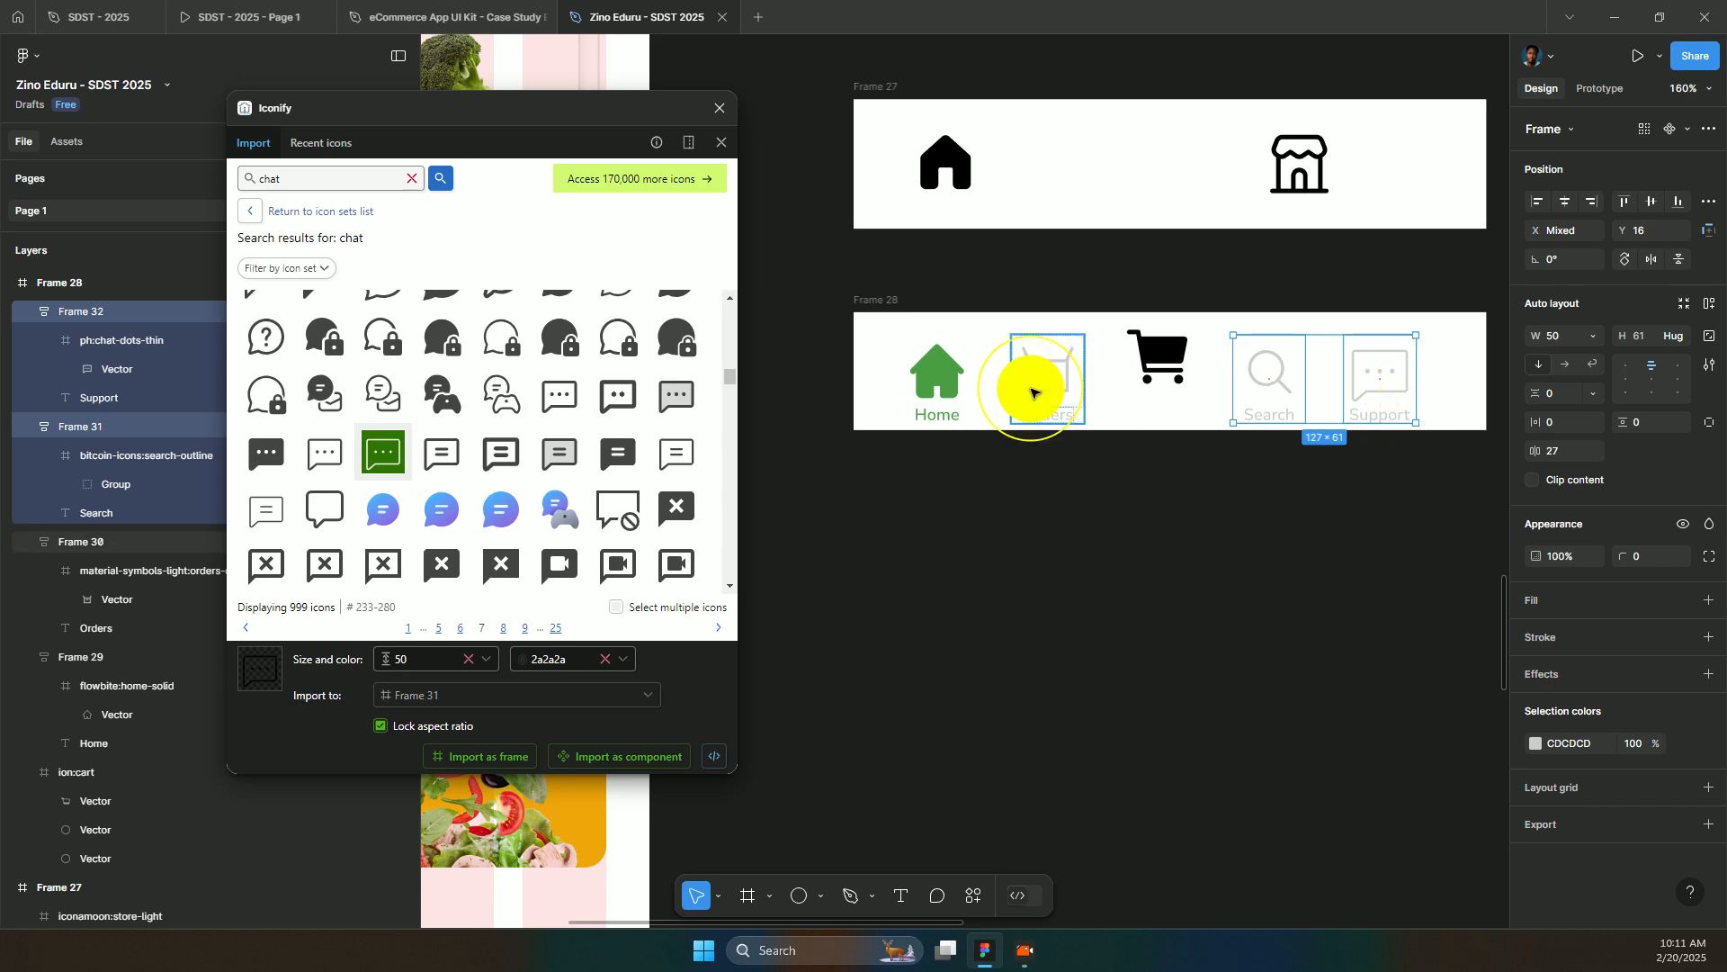
{"action": "left_click", "coordinate": [940, 387], "text": "shift"}
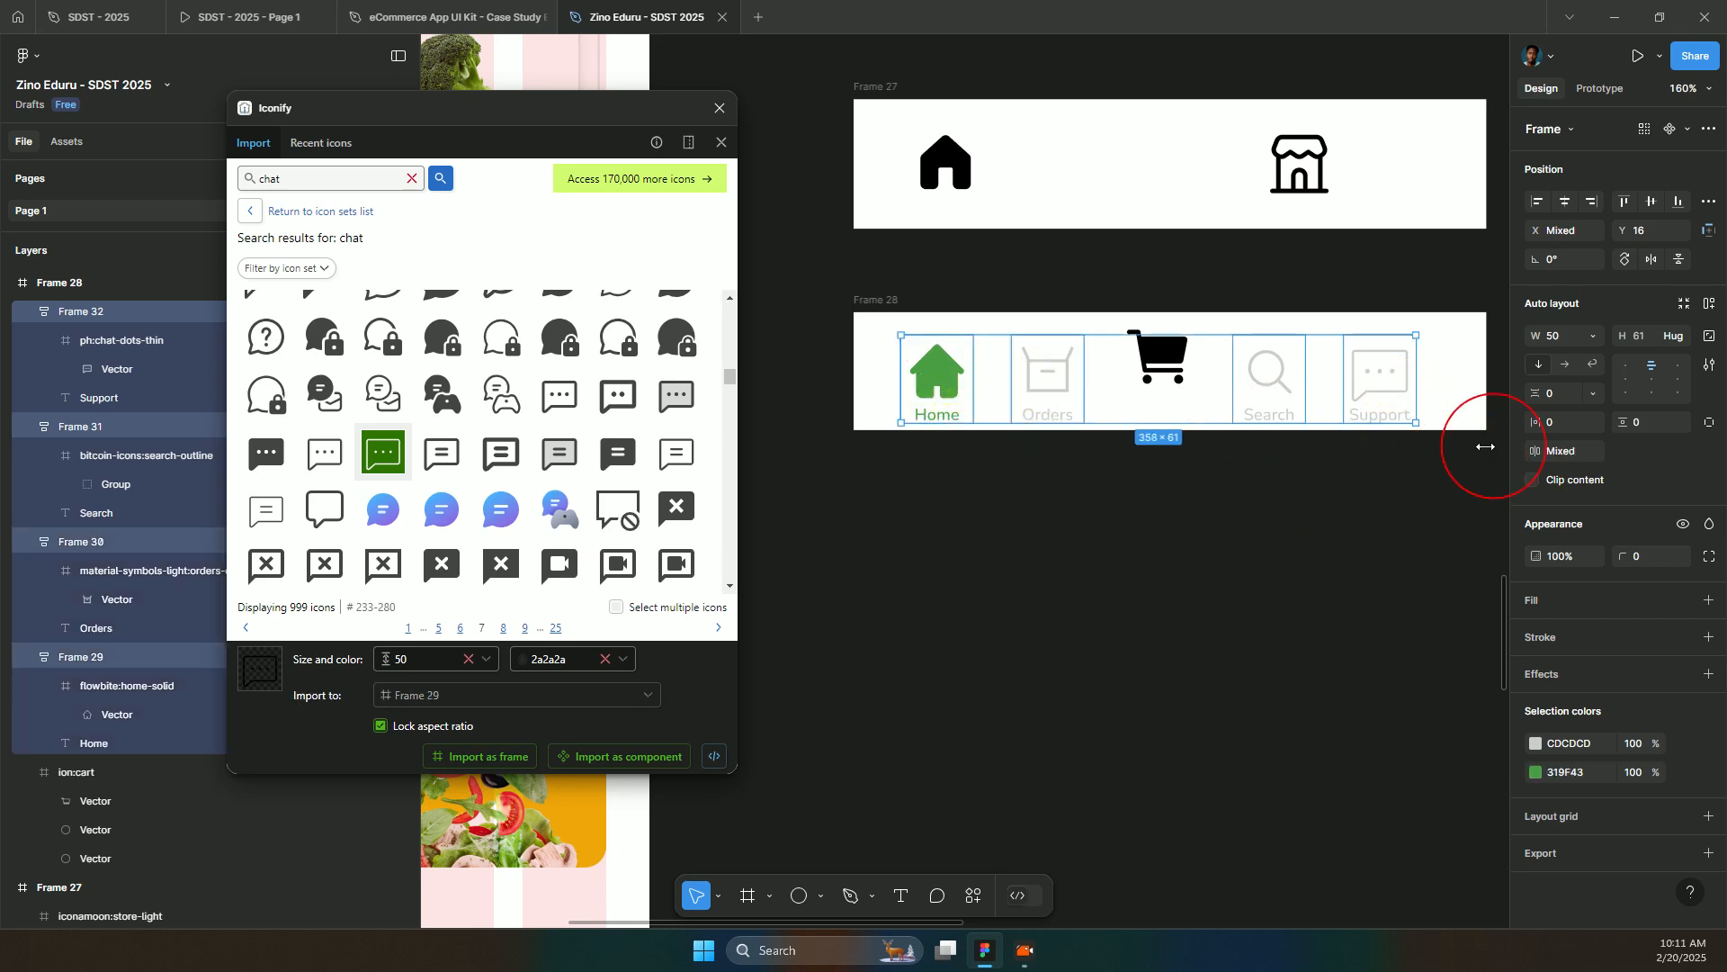
{"action": "left_click", "coordinate": [1664, 202]}
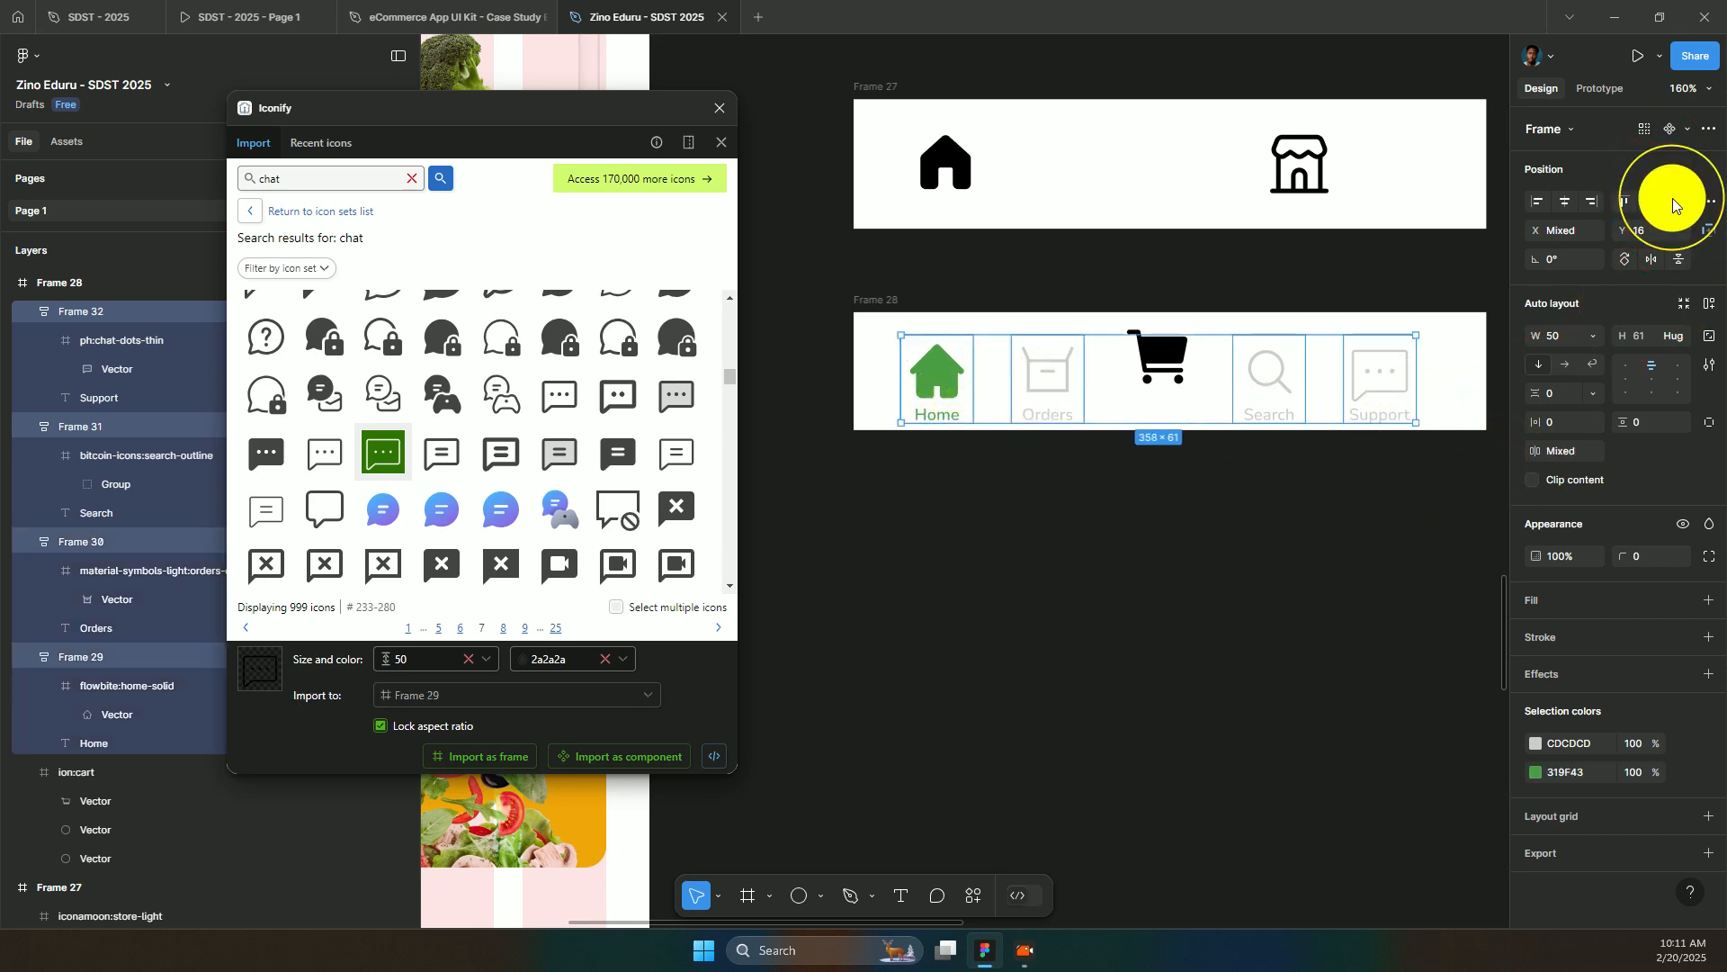
{"action": "left_click", "coordinate": [1654, 202]}
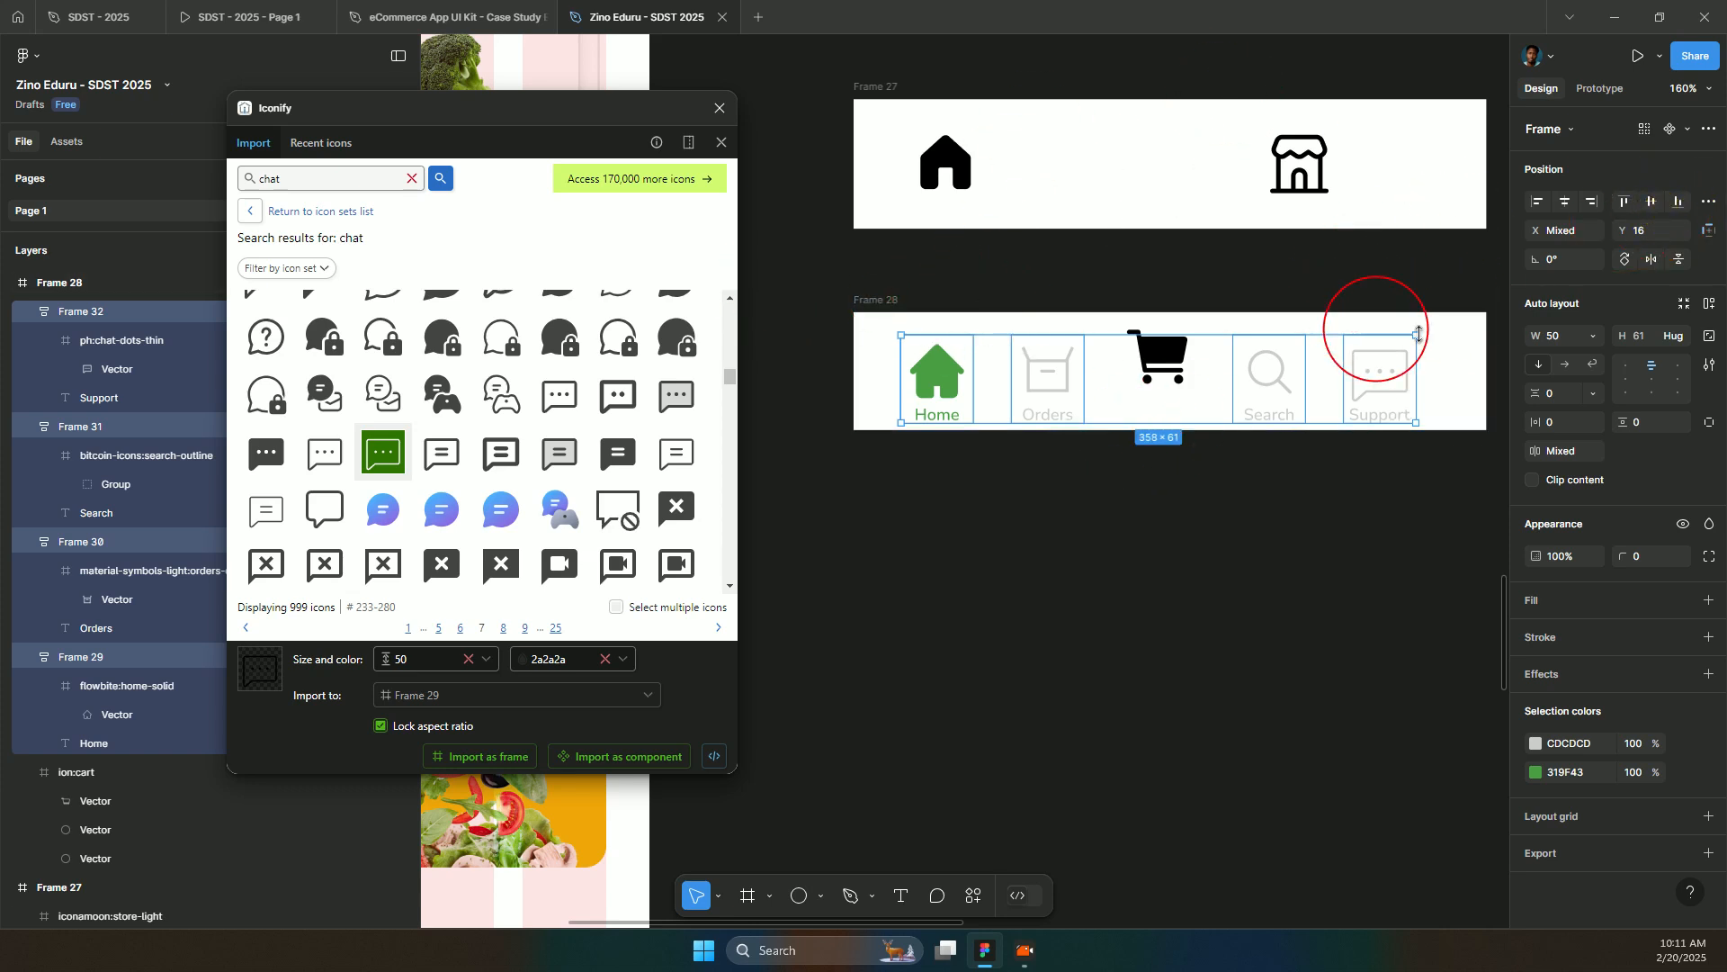
- Reduce Frame 28's height to 76 by moving its upper edge down to the cart icon
{"action": "left_click", "coordinate": [1154, 364]}
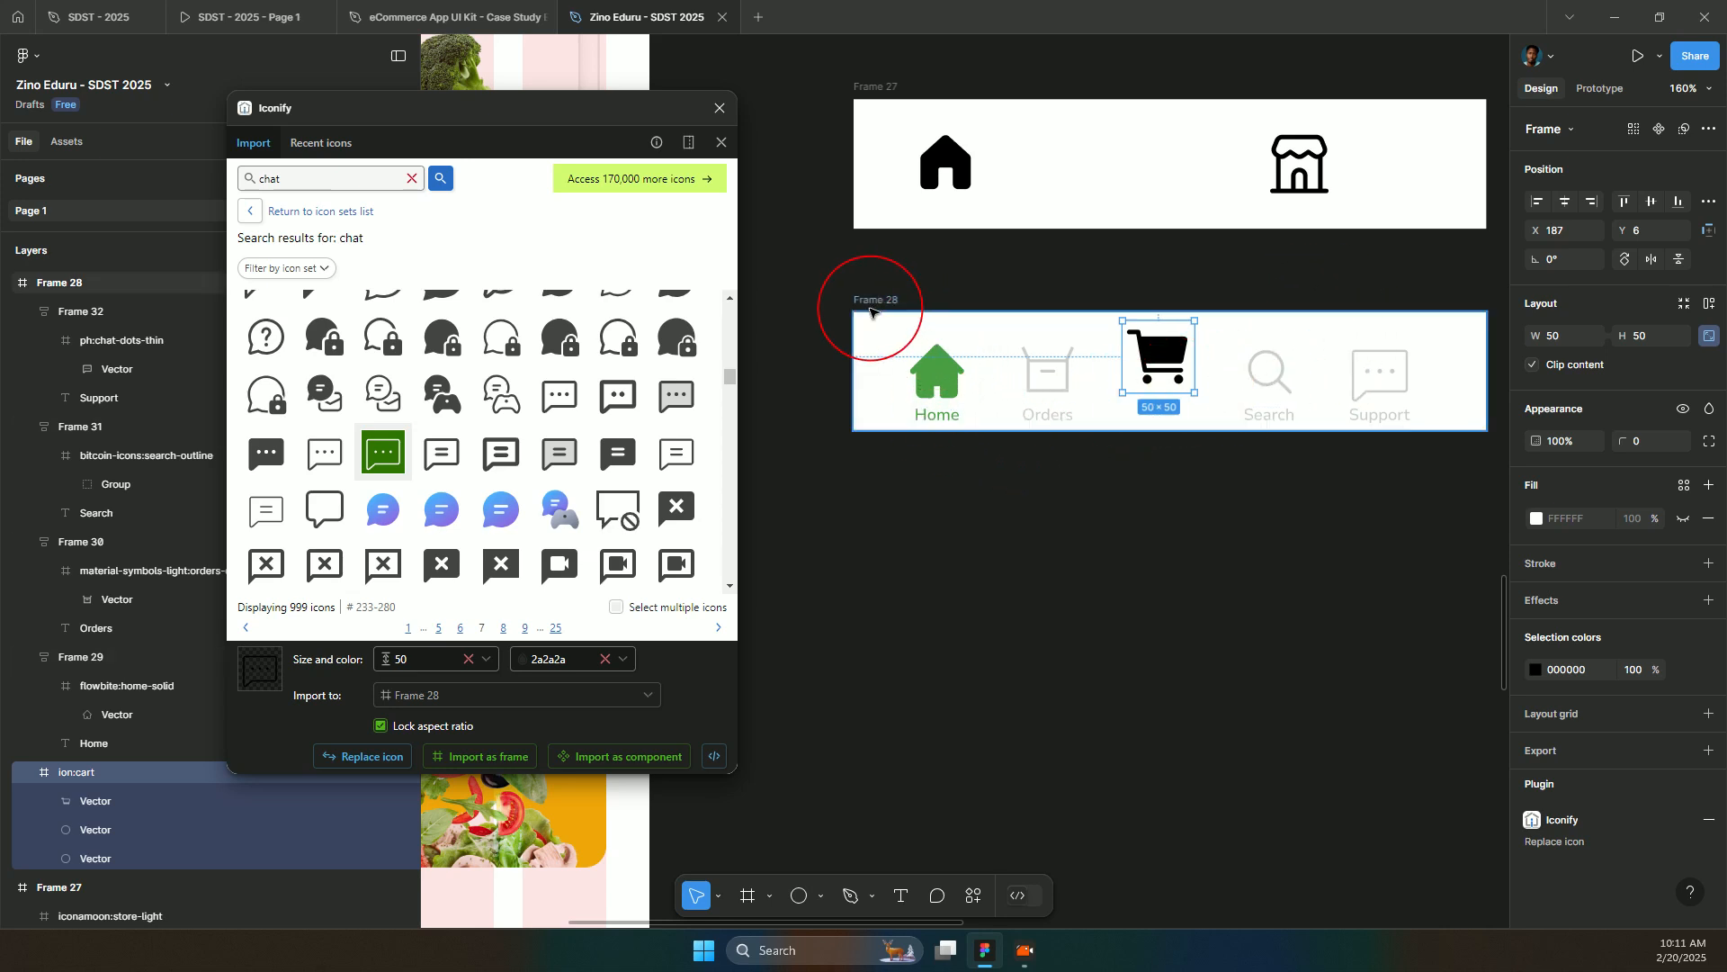
{"action": "left_click", "coordinate": [871, 315]}
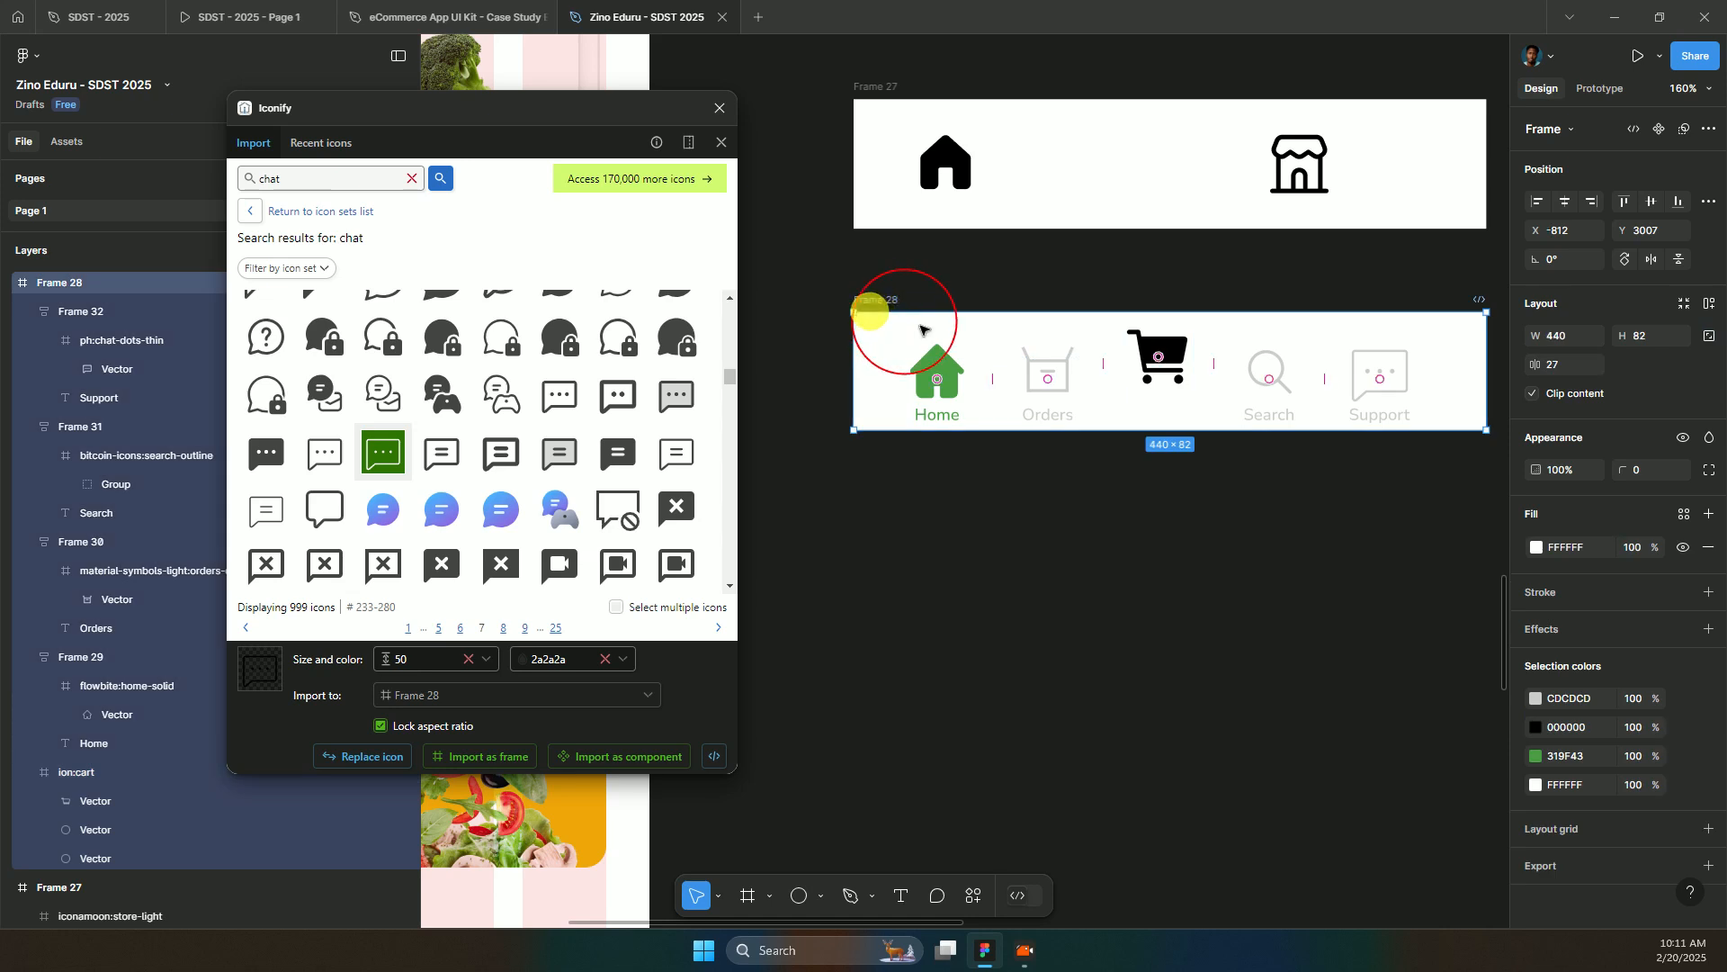
{"action": "left_click_drag", "start_coordinate": [965, 316], "coordinate": [972, 319]}
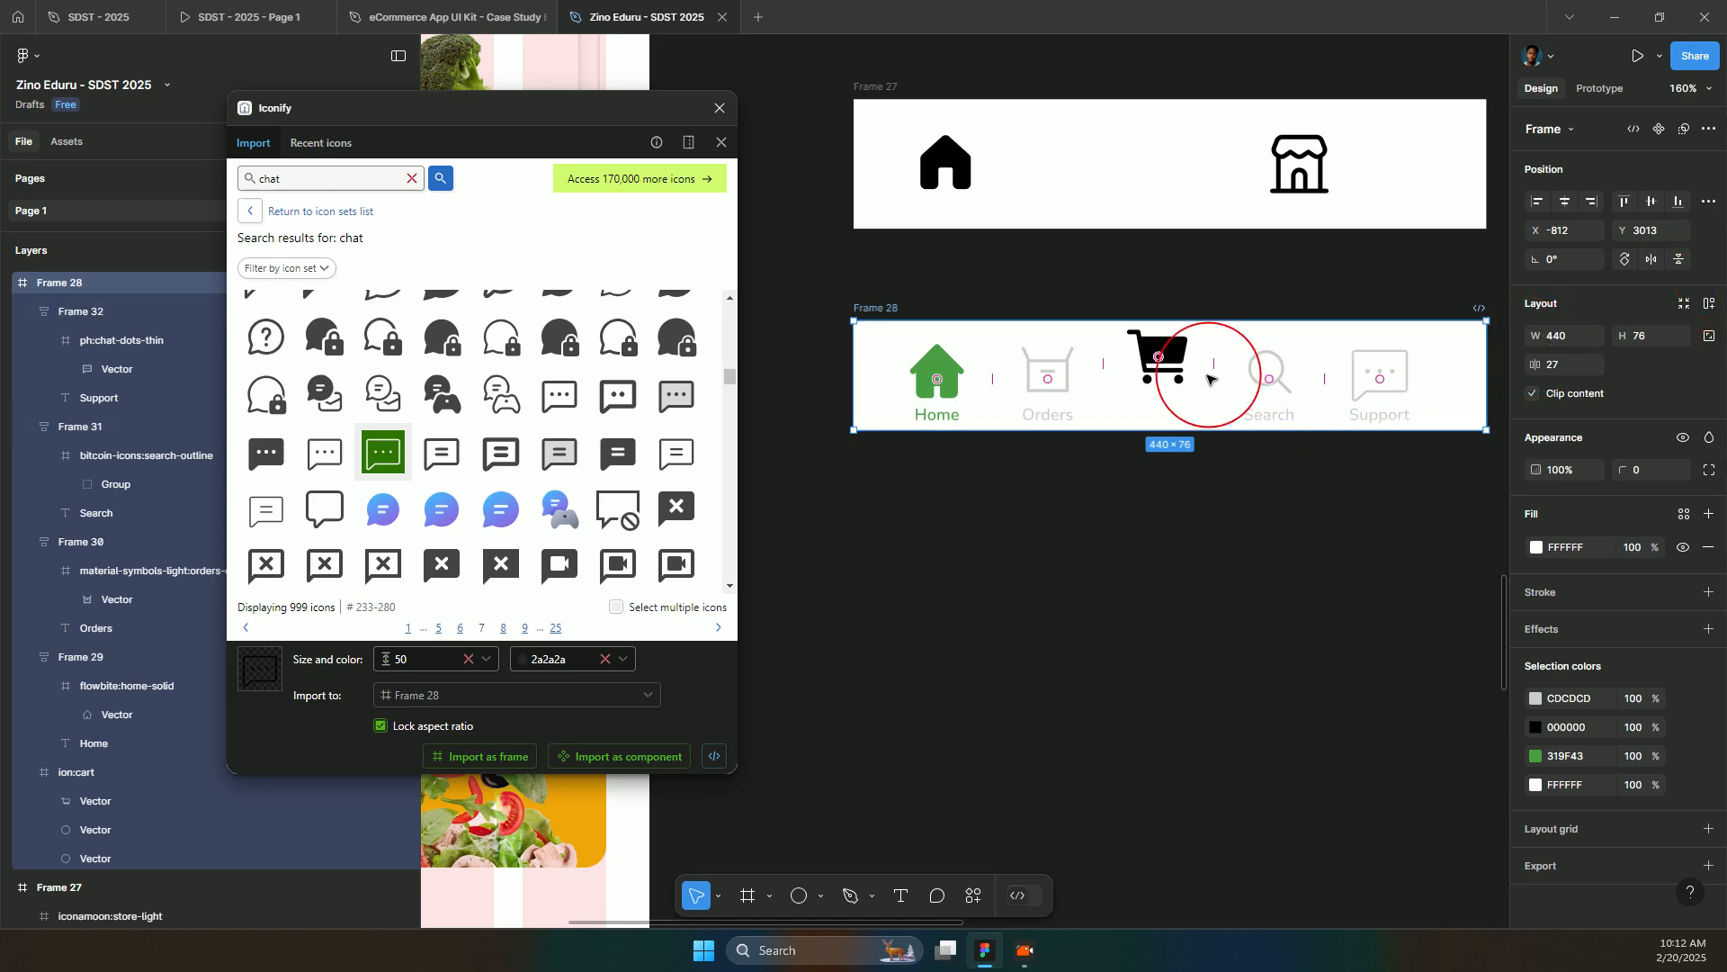
- Draw a circle about 77 × 77 over the cart icon, extending past Frame 28's upper edge
{"action": "left_click", "coordinate": [1158, 342]}
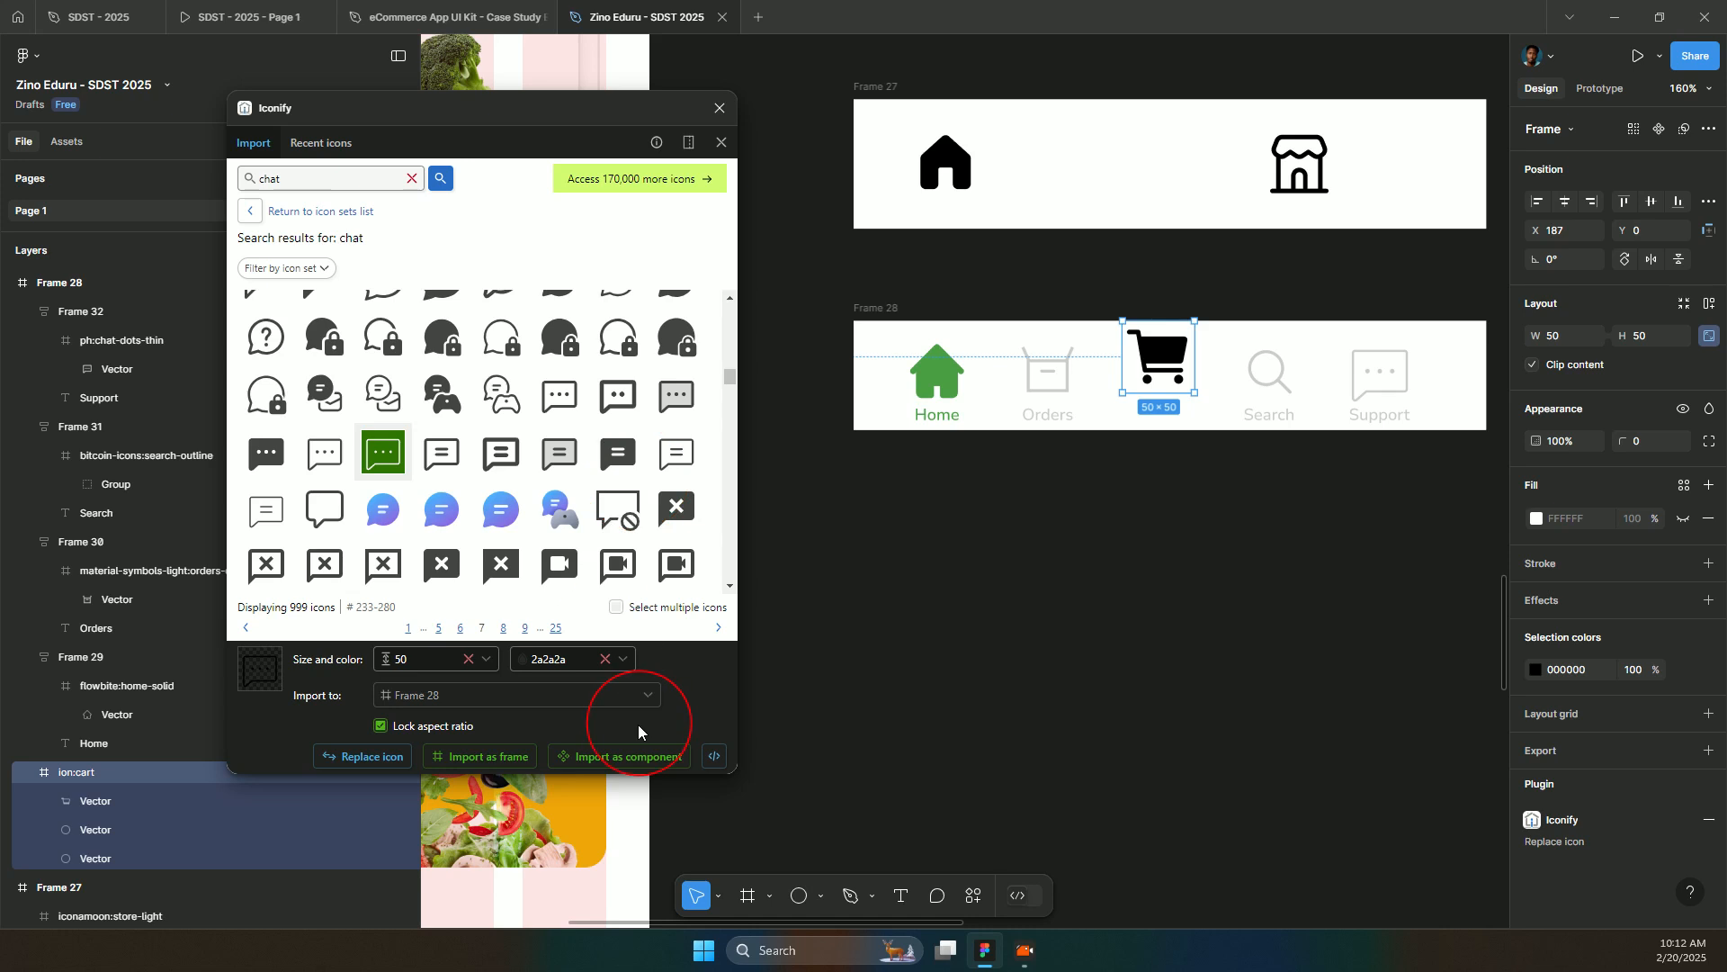
{"action": "left_click", "coordinate": [788, 897]}
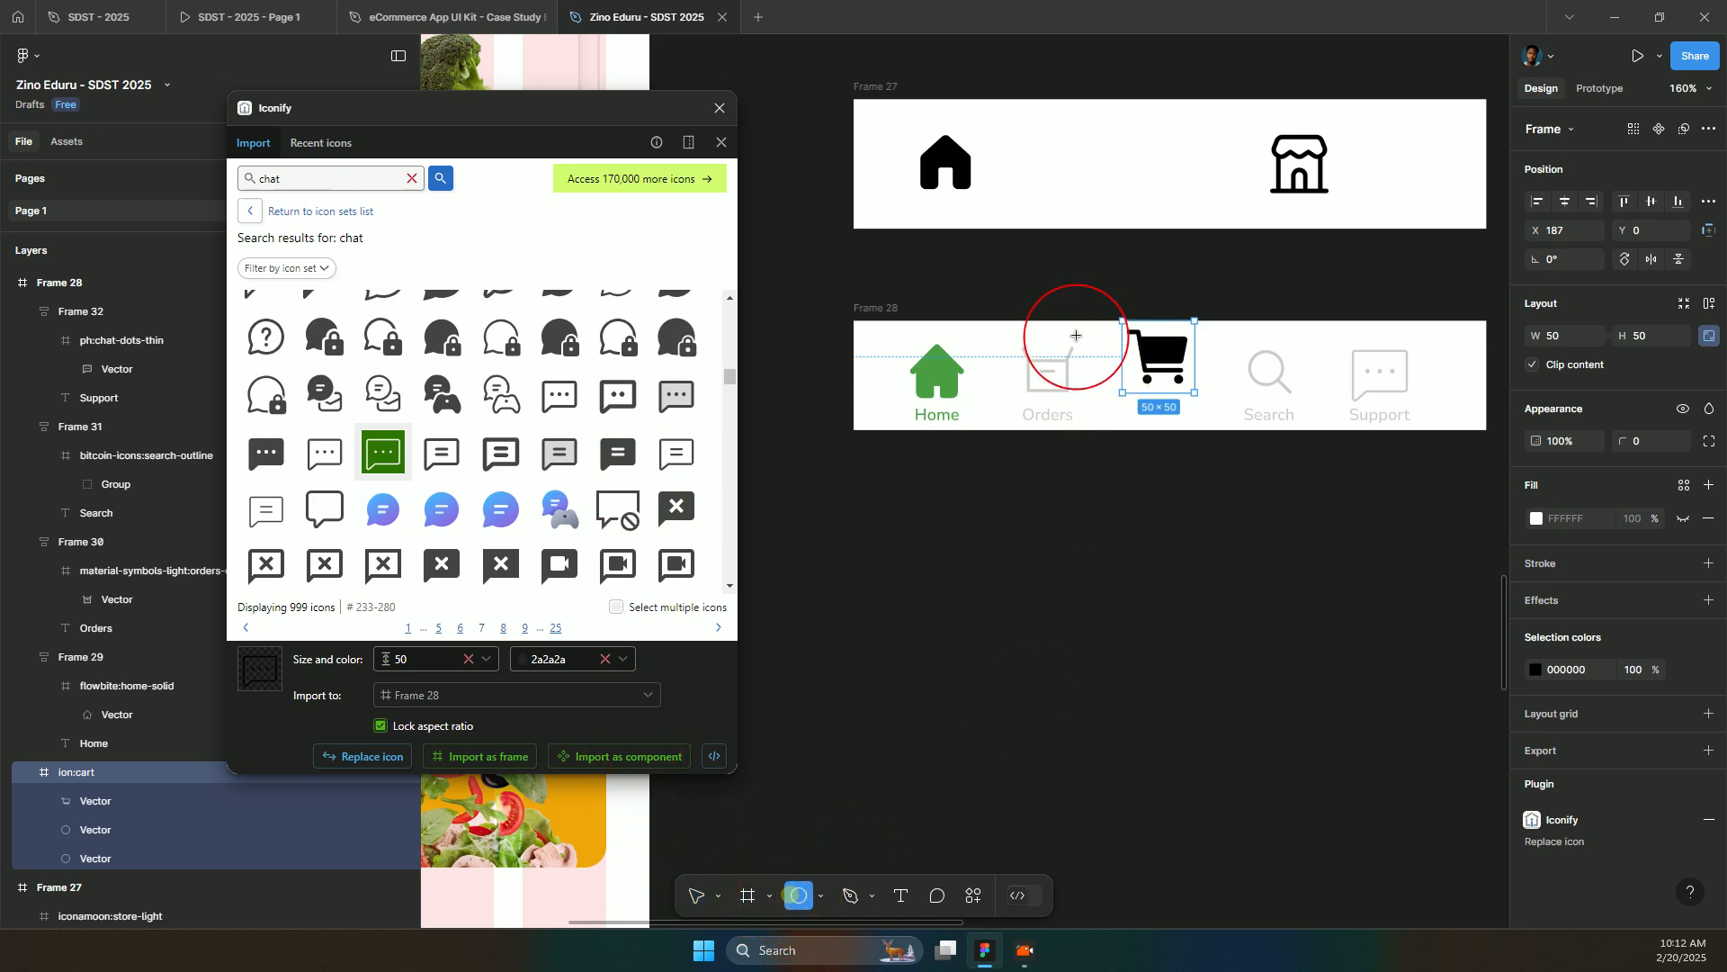
{"action": "mouse_move", "coordinate": [1099, 299]}
{"action": "left_mouse_down"}
{"action": "mouse_move", "coordinate": [1196, 389]}
{"action": "mouse_move", "coordinate": [1194, 409]}
{"action": "left_mouse_up"}
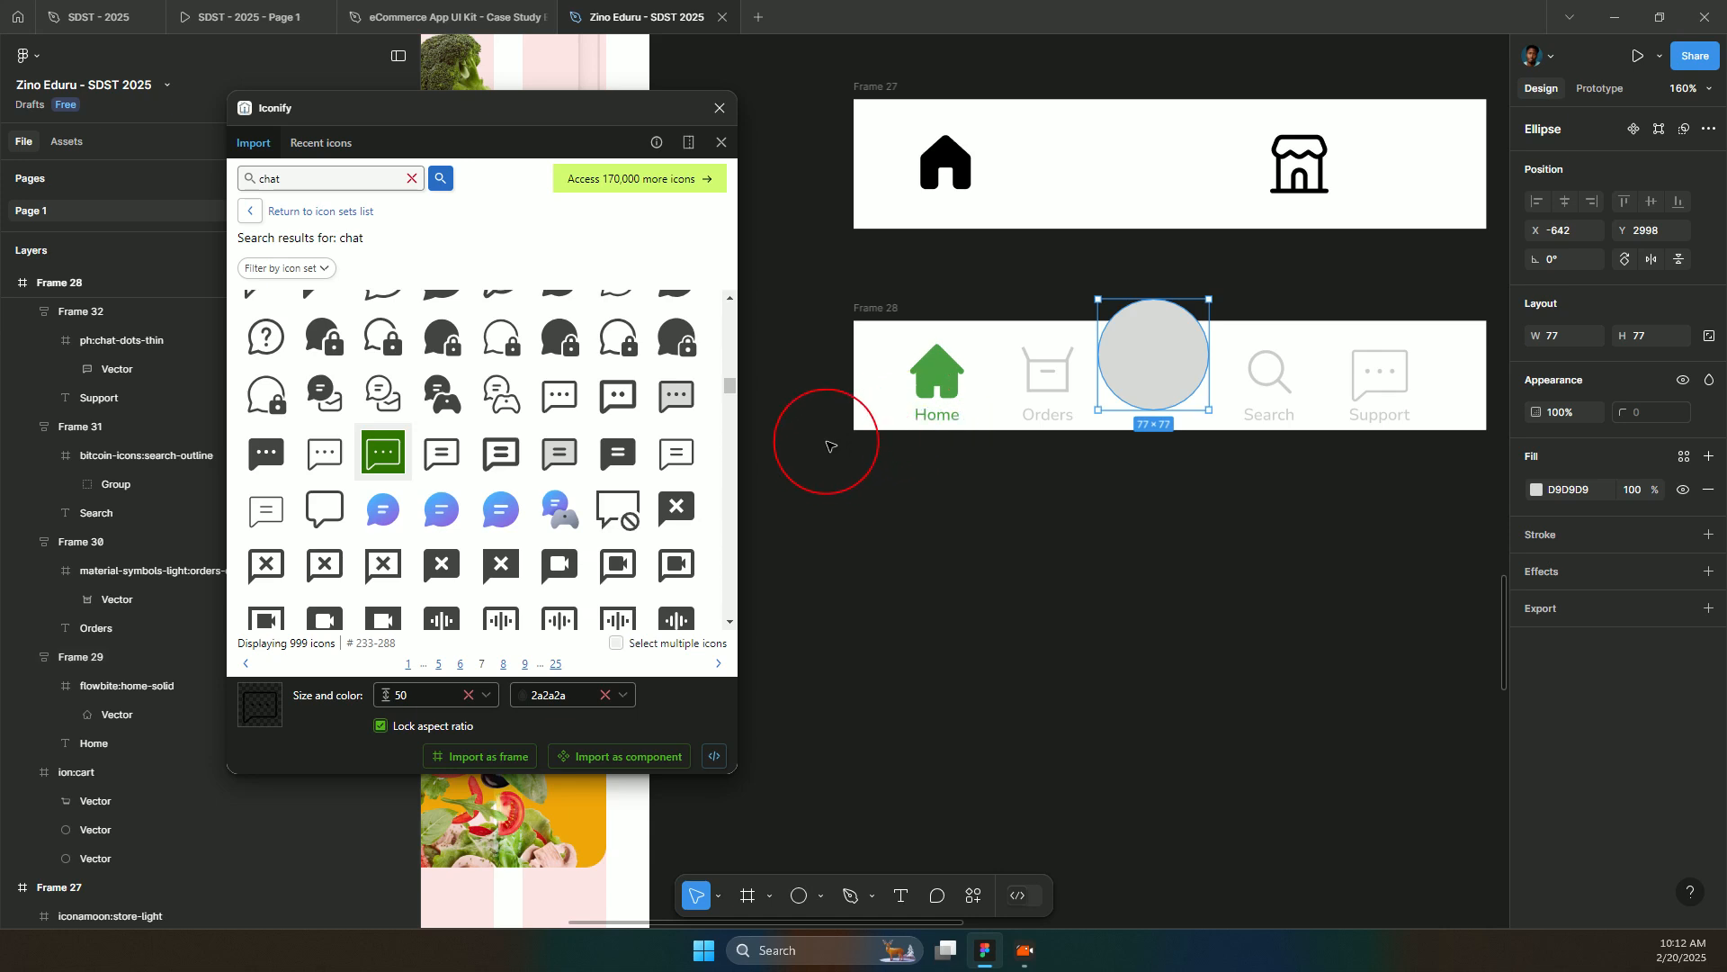
- Nudge the circle to X -640, Y 2988 and send it behind the cart icon
{"action": "key", "text": "Up"}
{"action": "key", "text": "Up"}
{"action": "key", "text": "Up"}
{"action": "key", "text": "Up"}
{"action": "key", "text": "Up"}
{"action": "key", "text": "Up"}
{"action": "key", "text": "Up"}
{"action": "key", "text": "Up"}
{"action": "key", "text": "Up"}
{"action": "key", "text": "Up"}
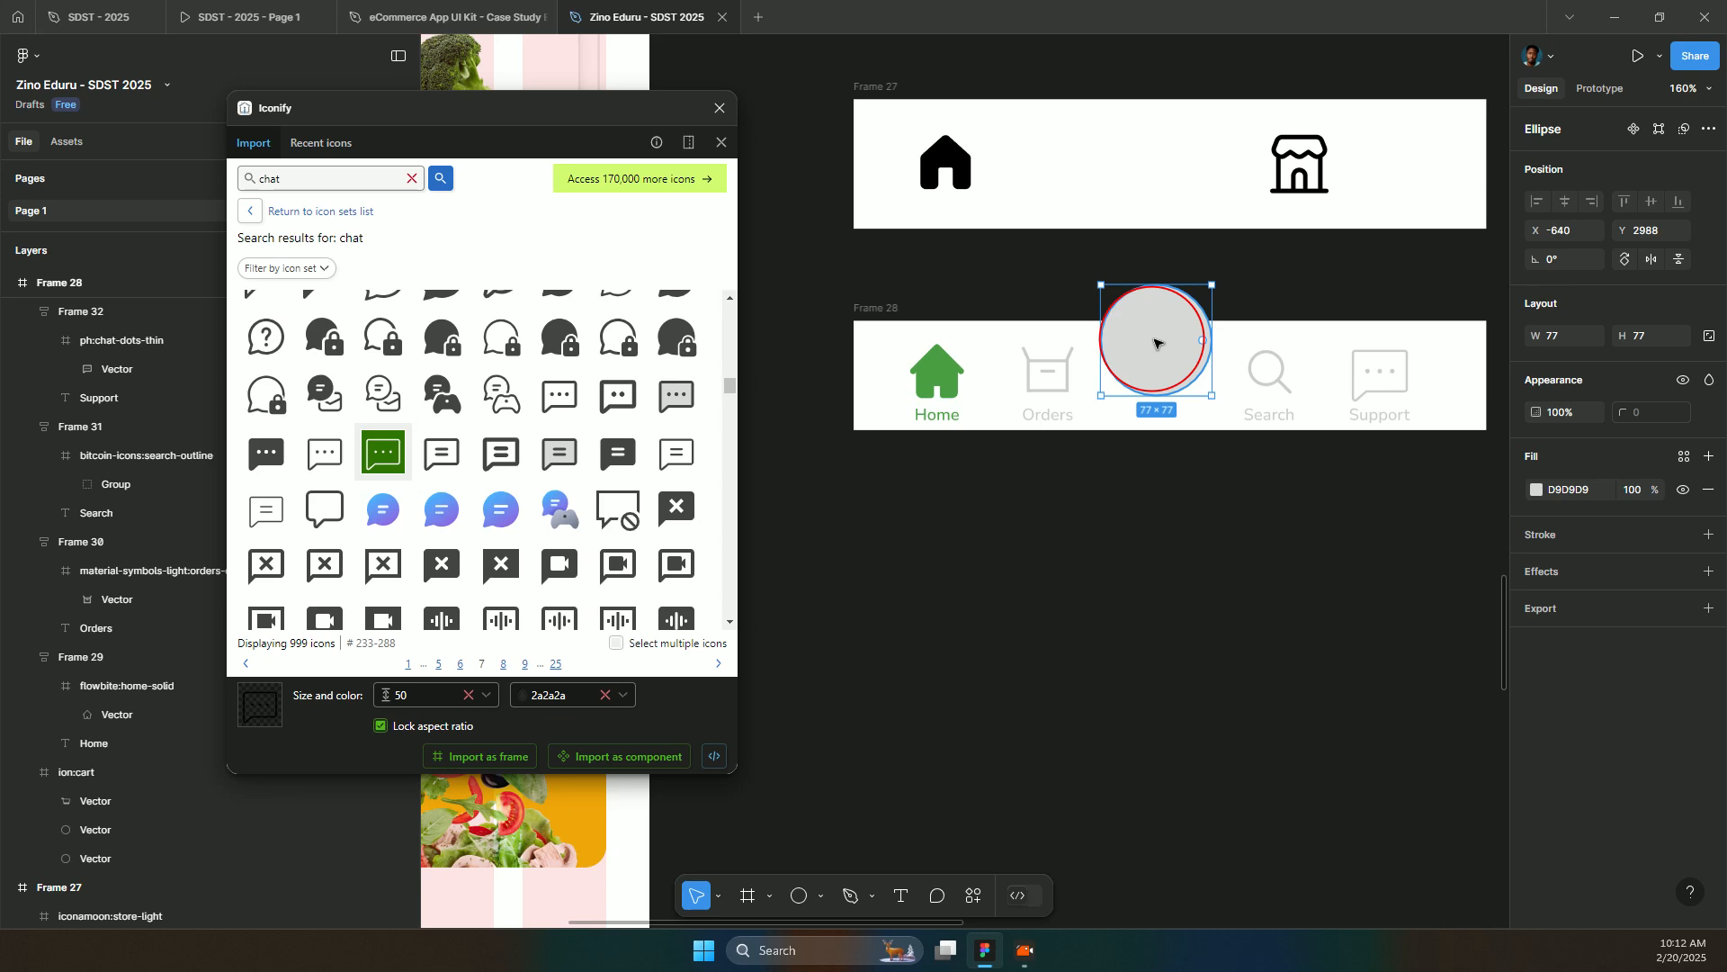
{"action": "key", "text": "ctrl+bracketleft"}
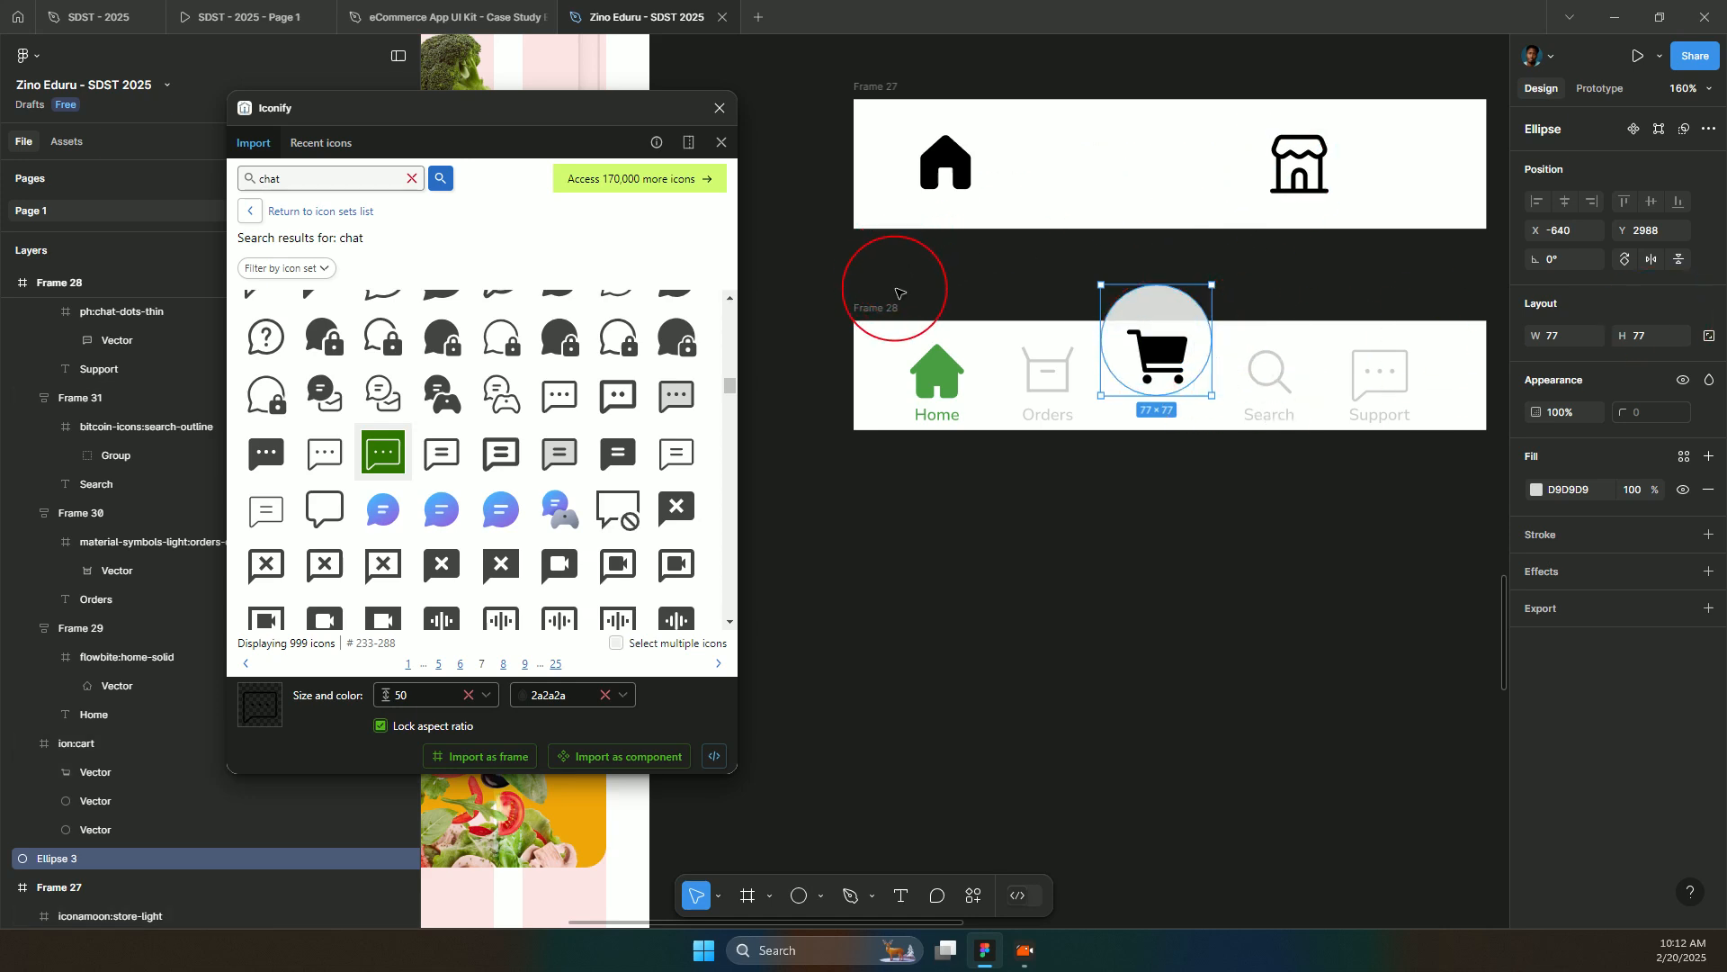
- Fill the circle with white (FFFFFF) and move it up to about Y 2936, just above Frame 28
{"action": "left_click", "coordinate": [1536, 489]}
{"action": "left_click_drag", "start_coordinate": [1365, 528], "coordinate": [1107, 454]}
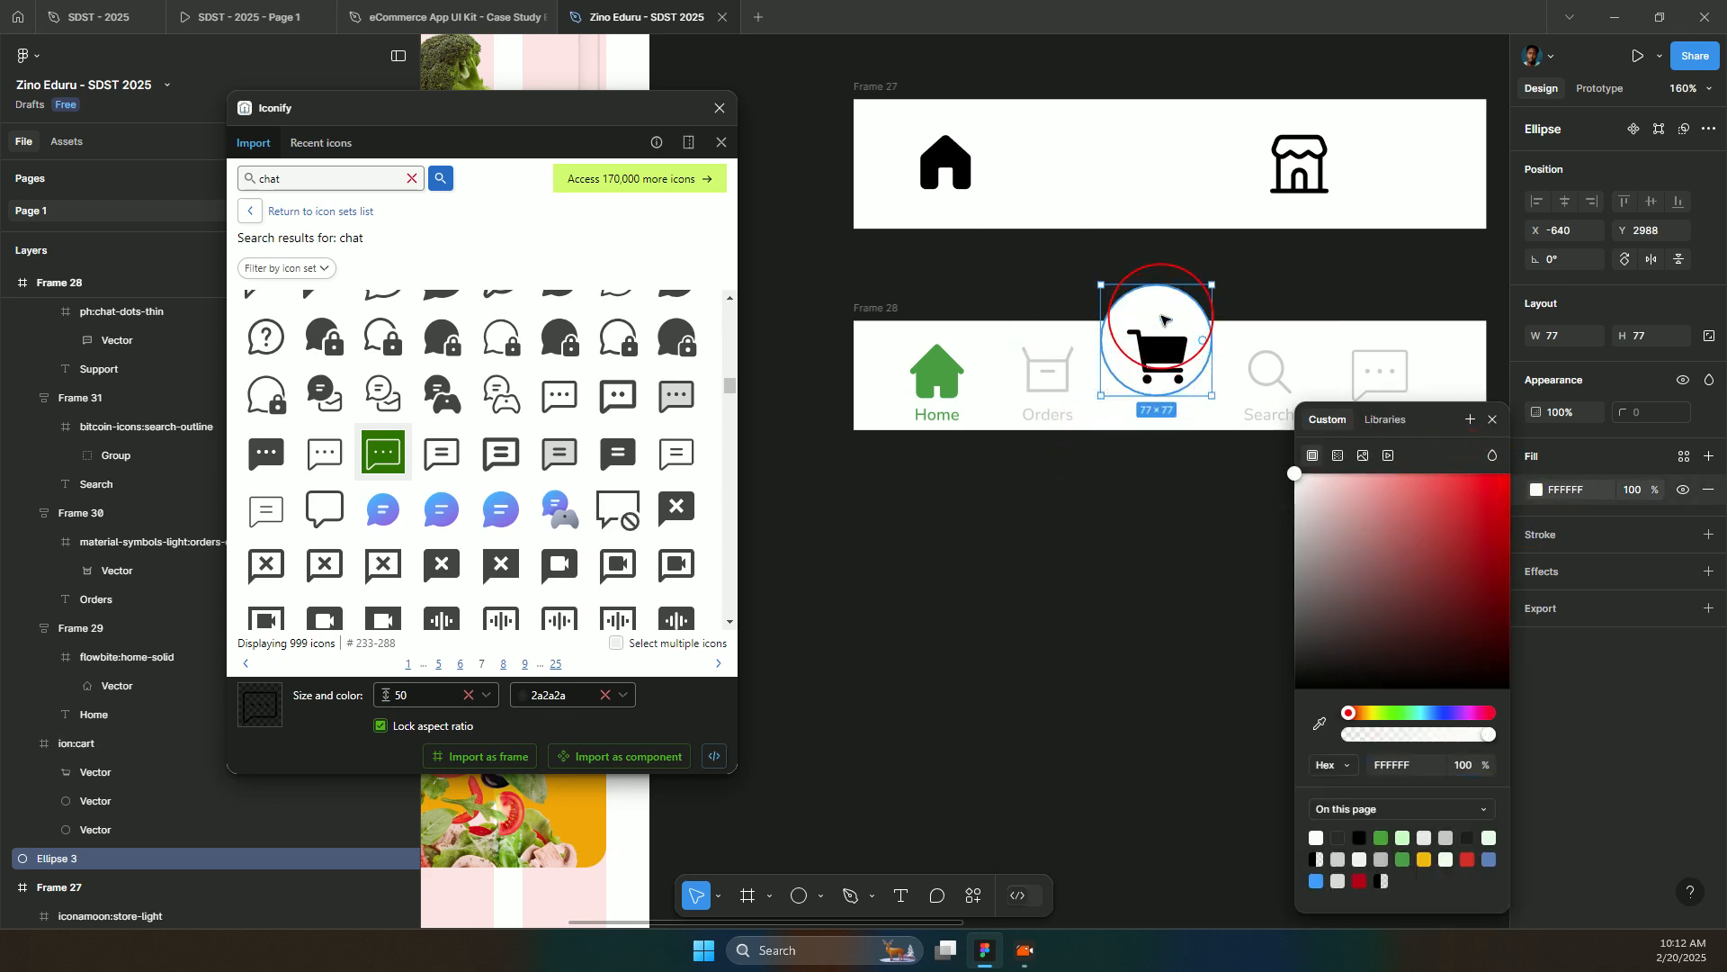
{"action": "left_click_drag", "start_coordinate": [1166, 312], "coordinate": [1181, 242]}
{"action": "left_click", "coordinate": [1153, 360]}
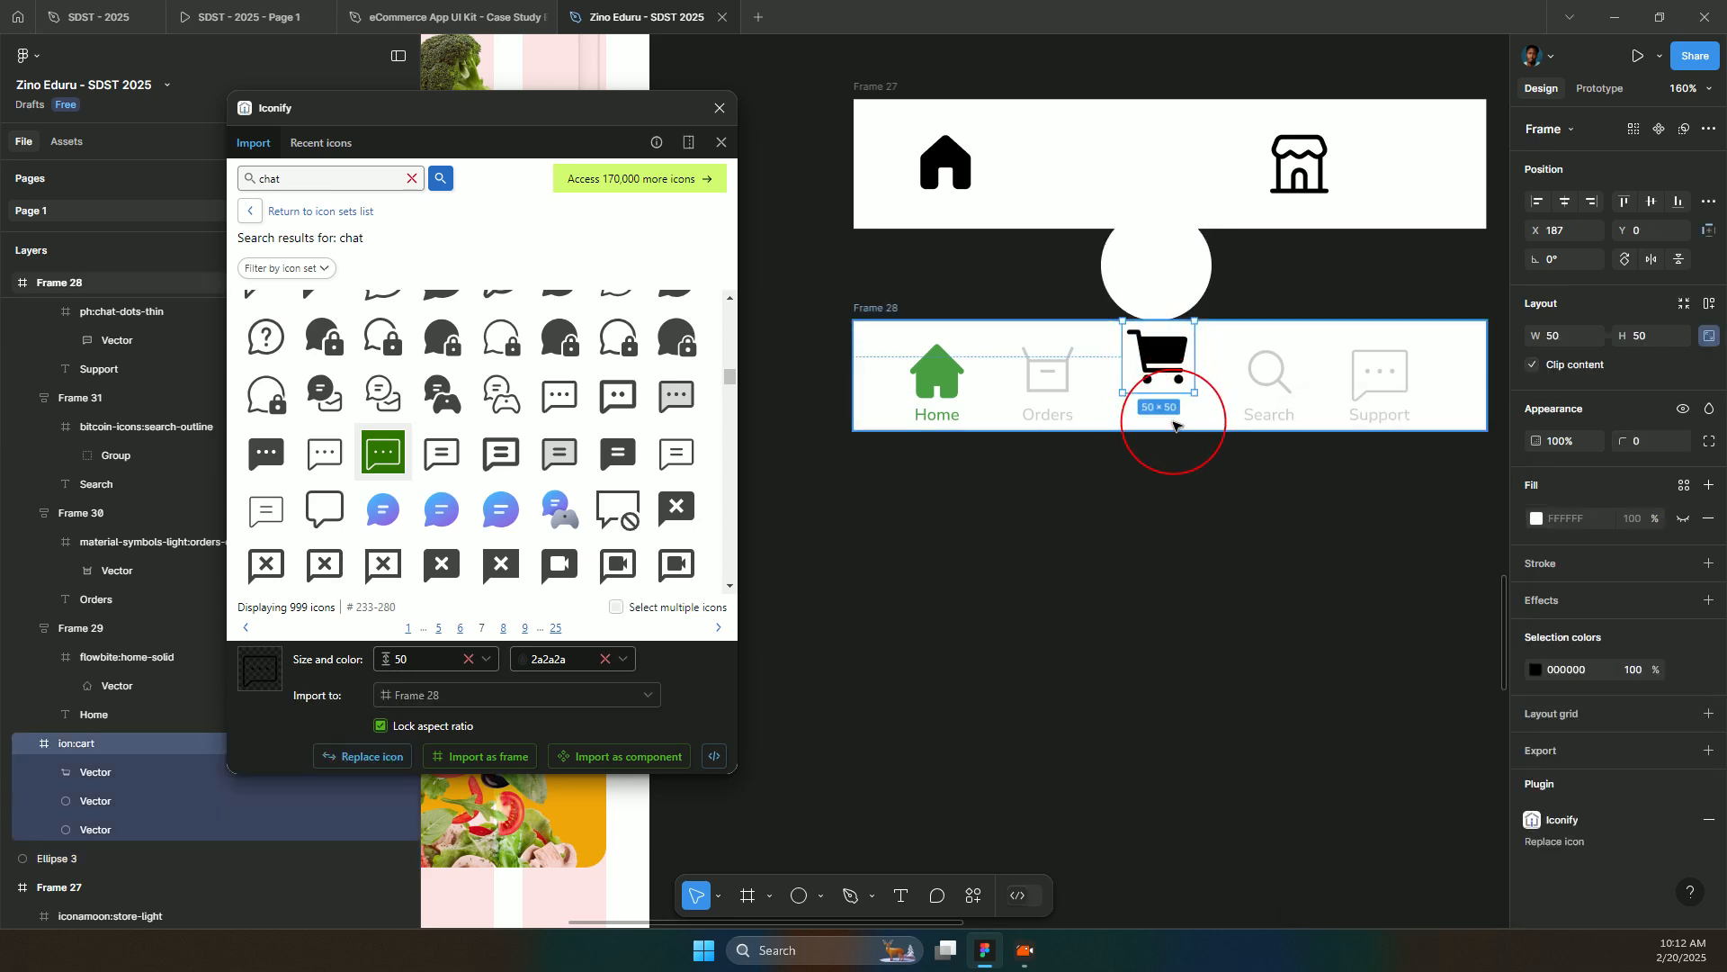
{"action": "key", "text": "Delete"}
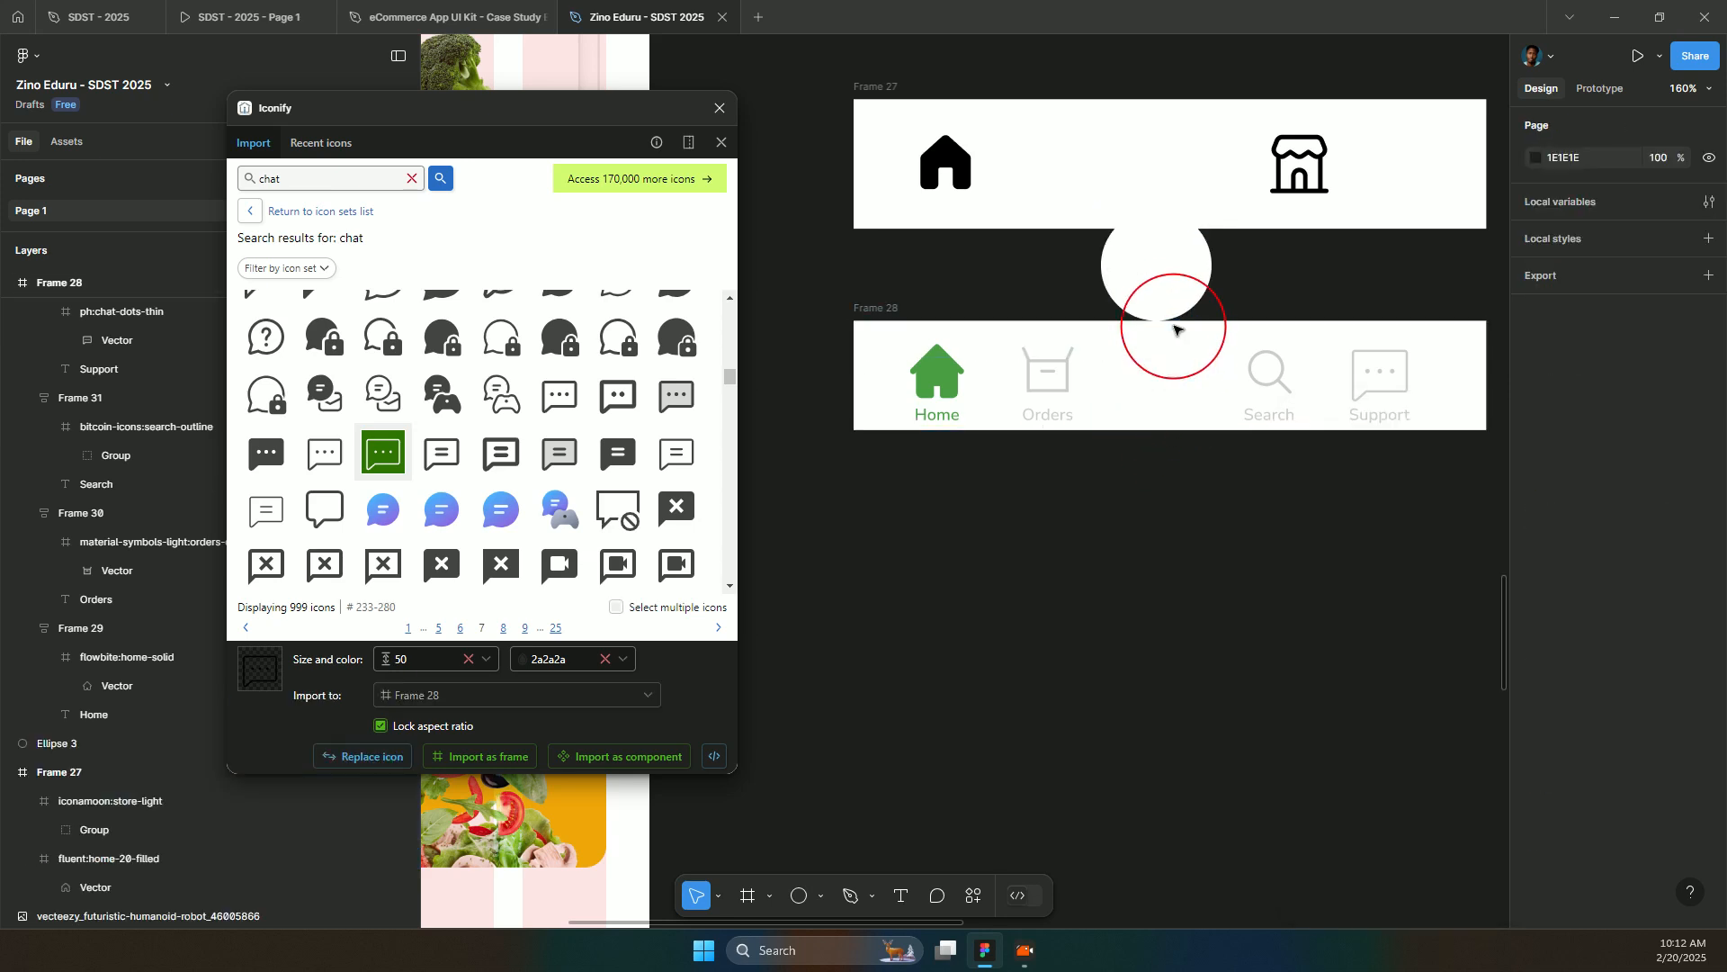
{"action": "left_click", "coordinate": [1173, 284]}
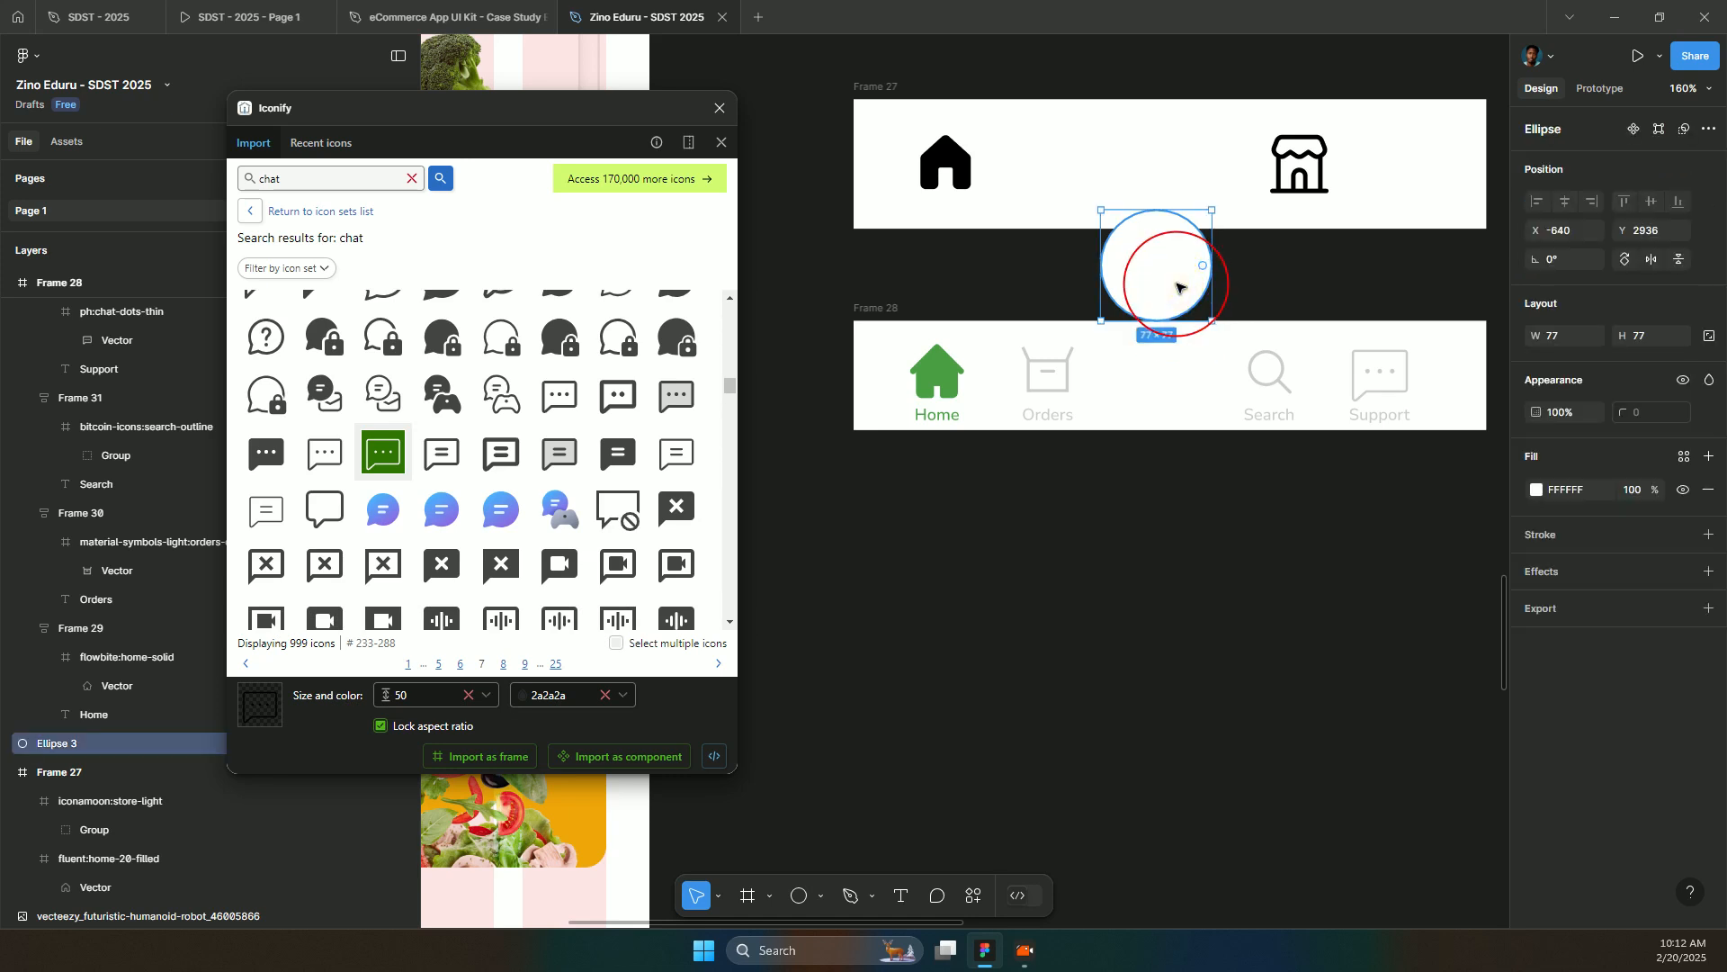
{"action": "key", "text": "ctrl+z"}
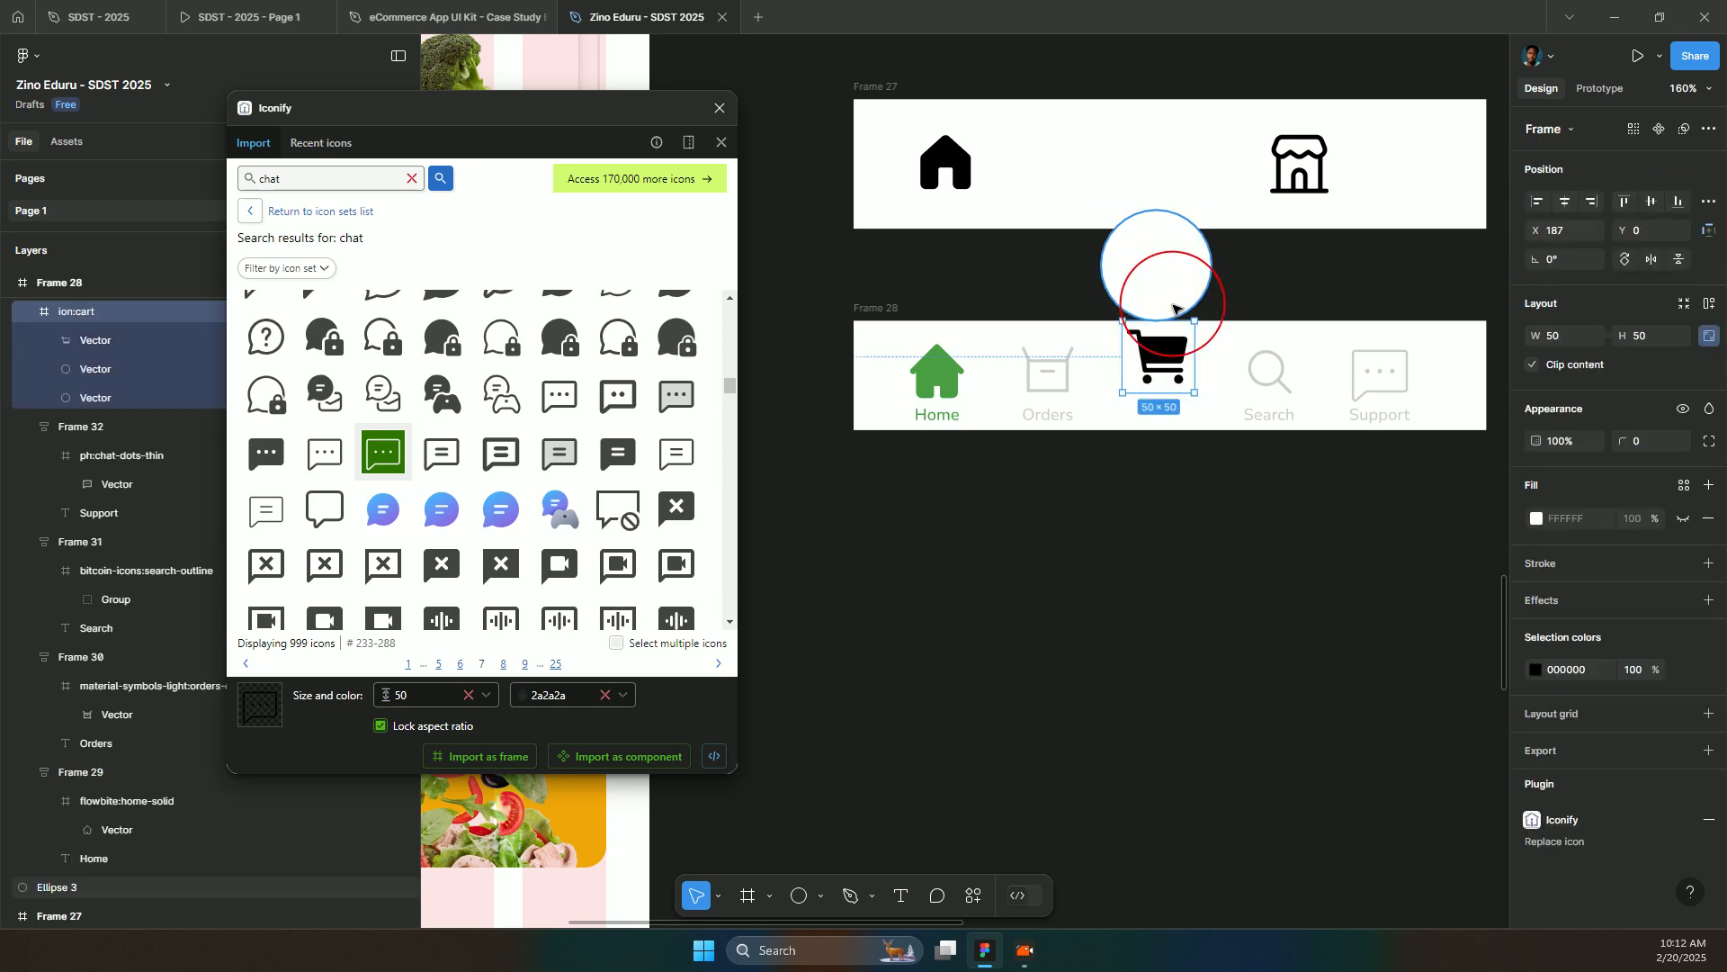
- Move the cart icon out of Frame 28 onto the circle and fill the circle with green 319F43
{"action": "left_click_drag", "start_coordinate": [1155, 346], "coordinate": [1155, 255]}
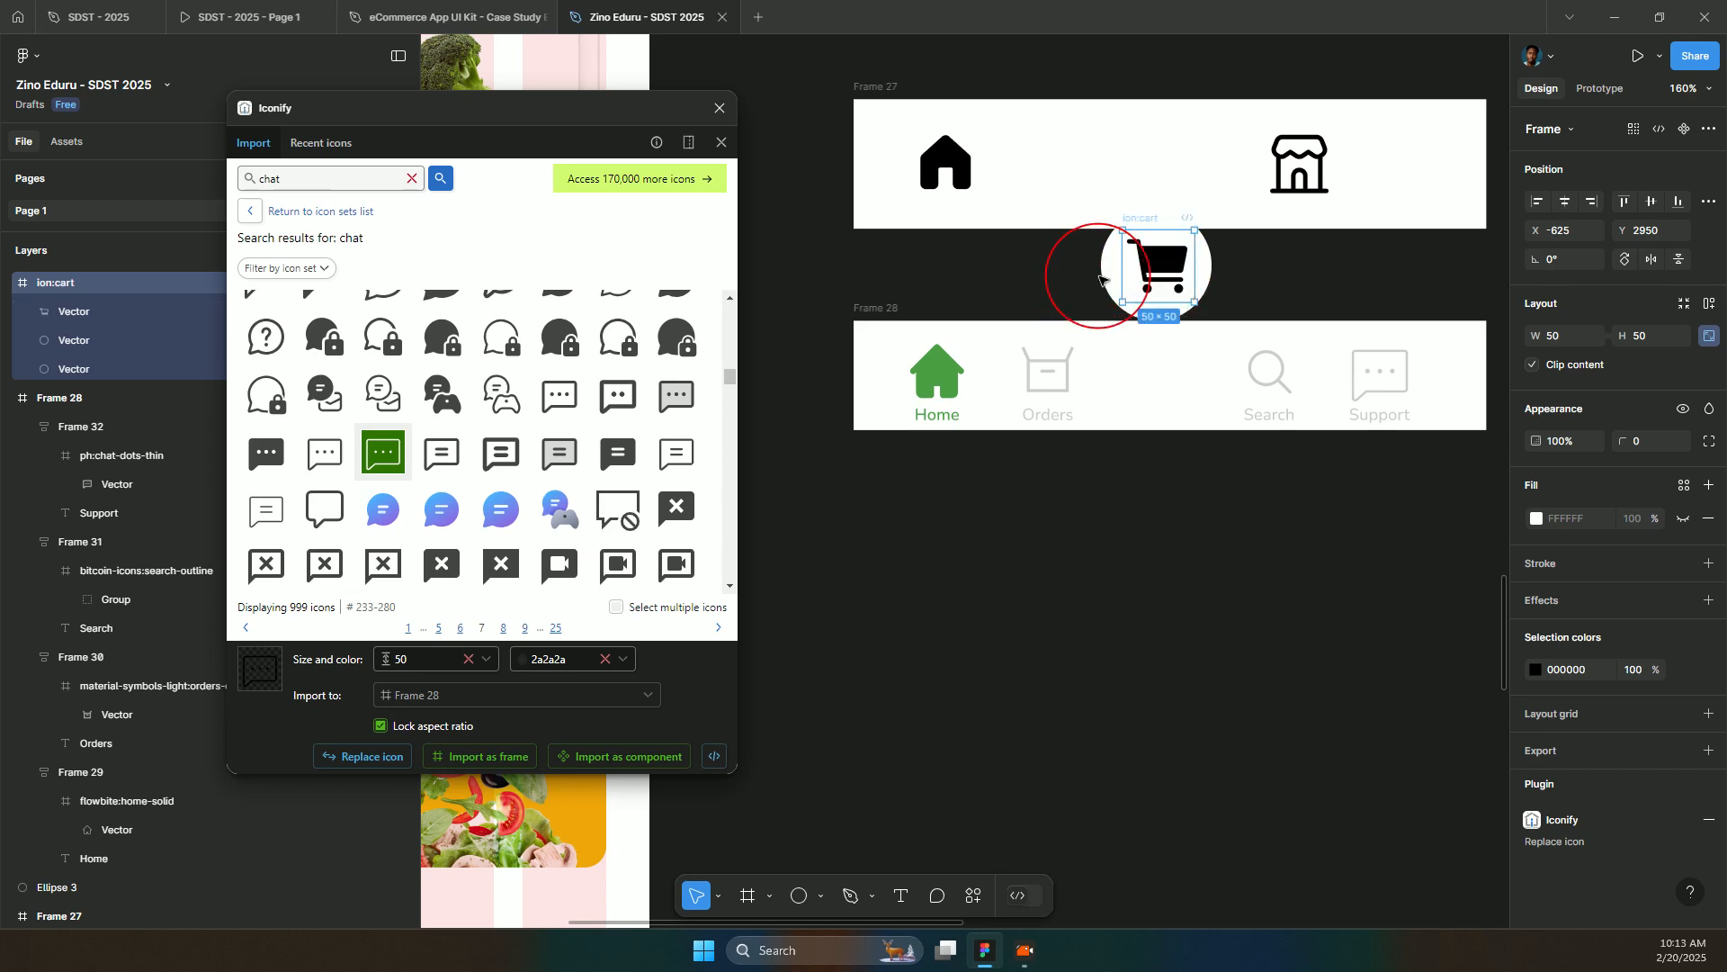
{"action": "left_click", "coordinate": [1208, 256]}
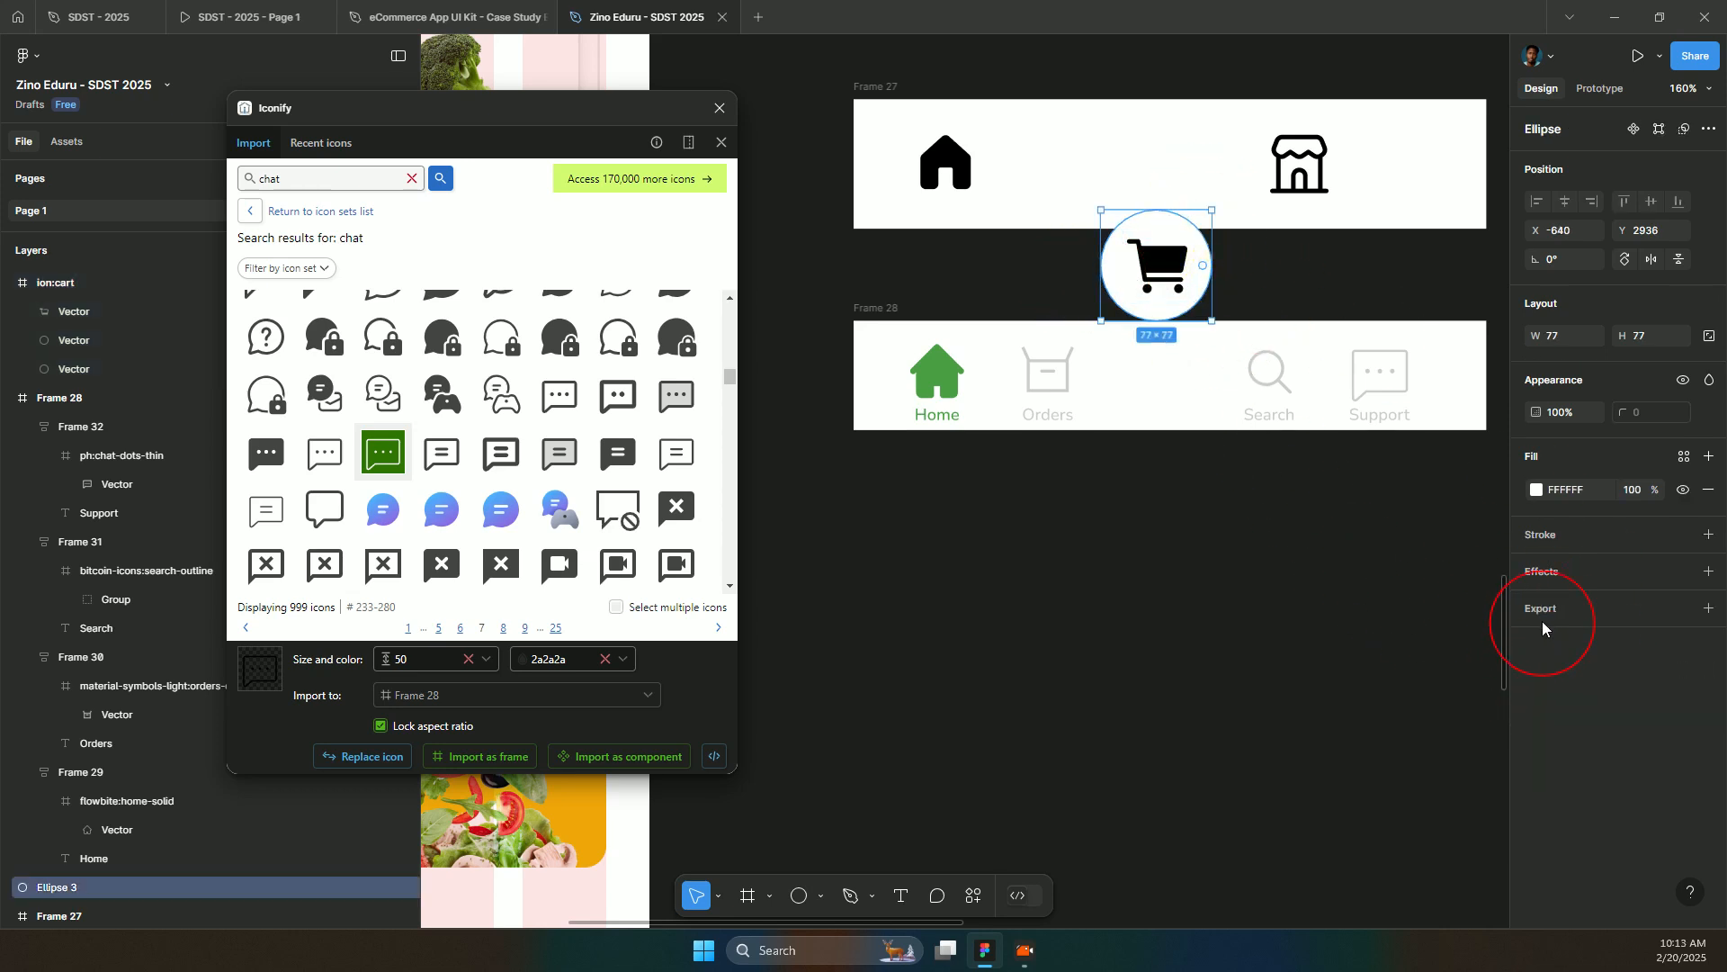
{"action": "left_click", "coordinate": [1536, 490]}
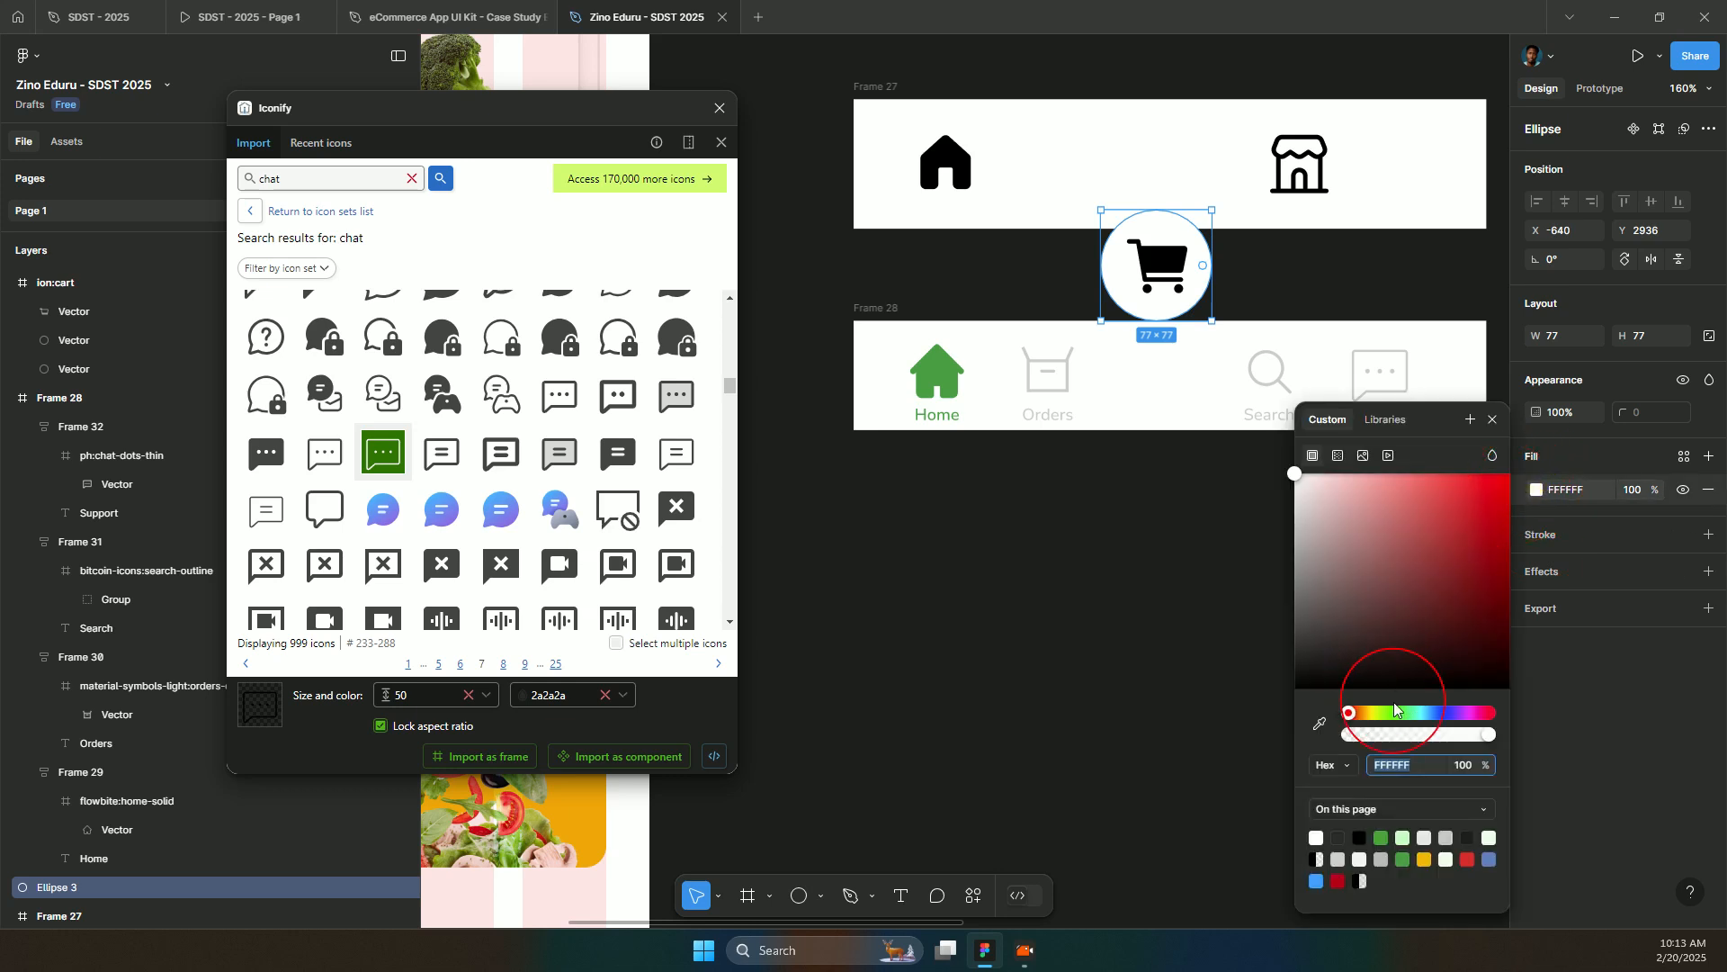
{"action": "left_click", "coordinate": [1401, 843]}
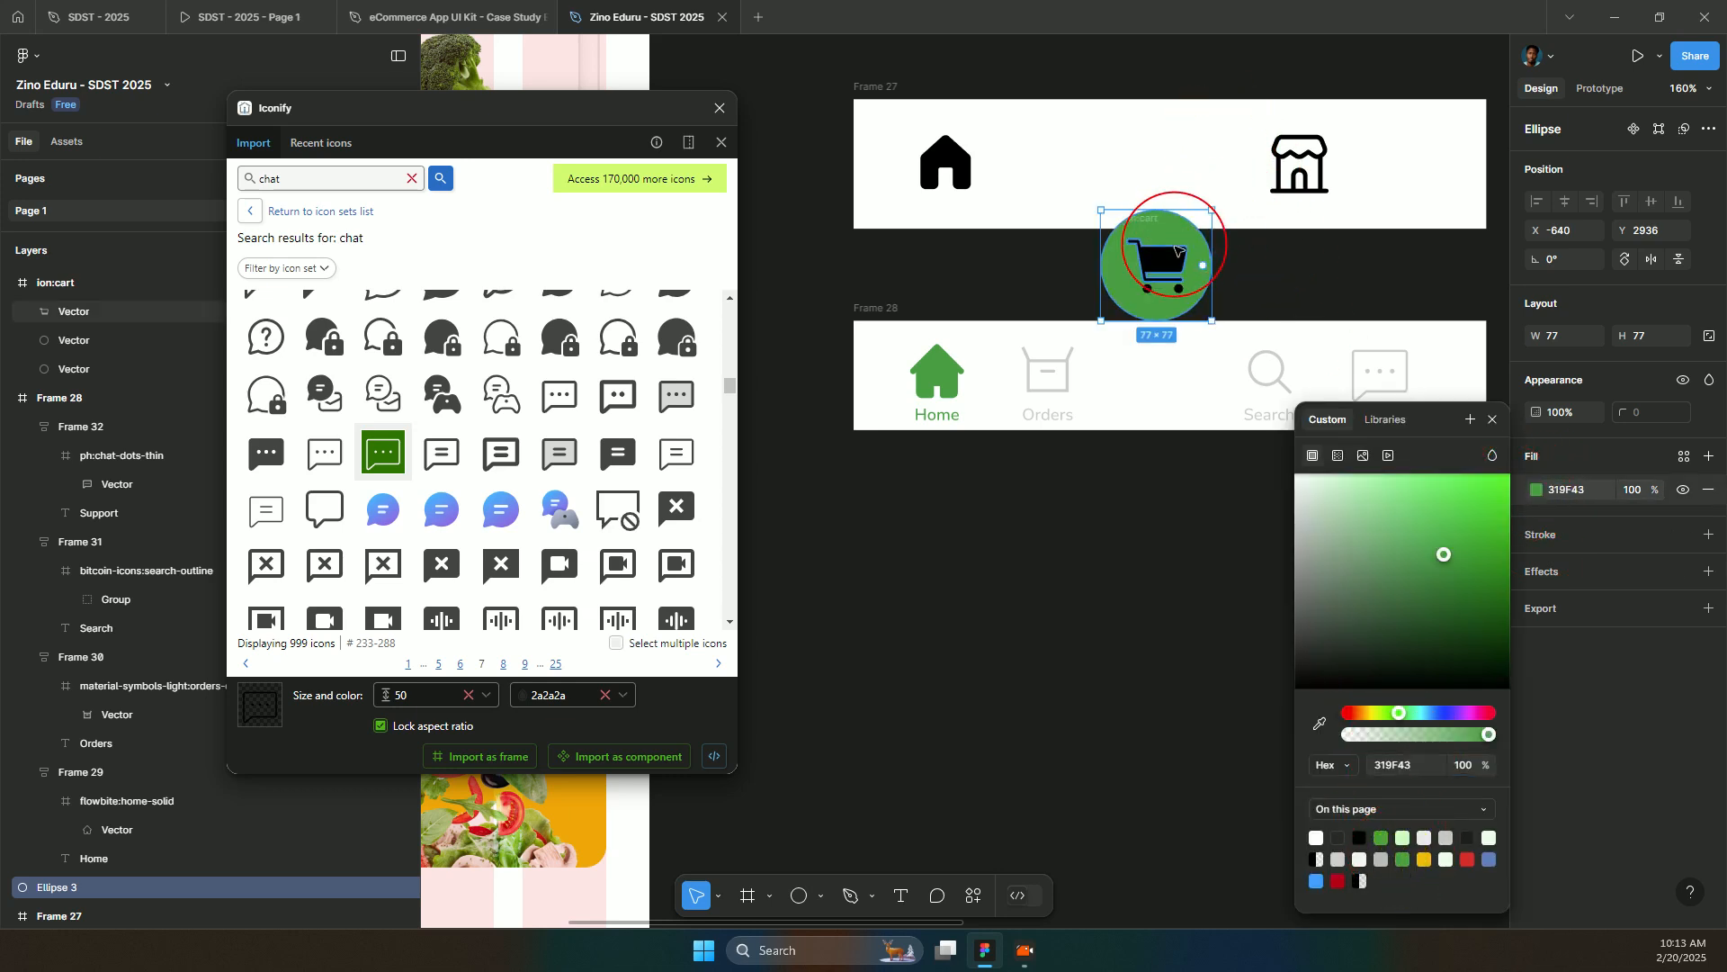
- Recolor the body of the cart icon to white (FFFFFF)
{"action": "left_click", "coordinate": [1174, 259]}
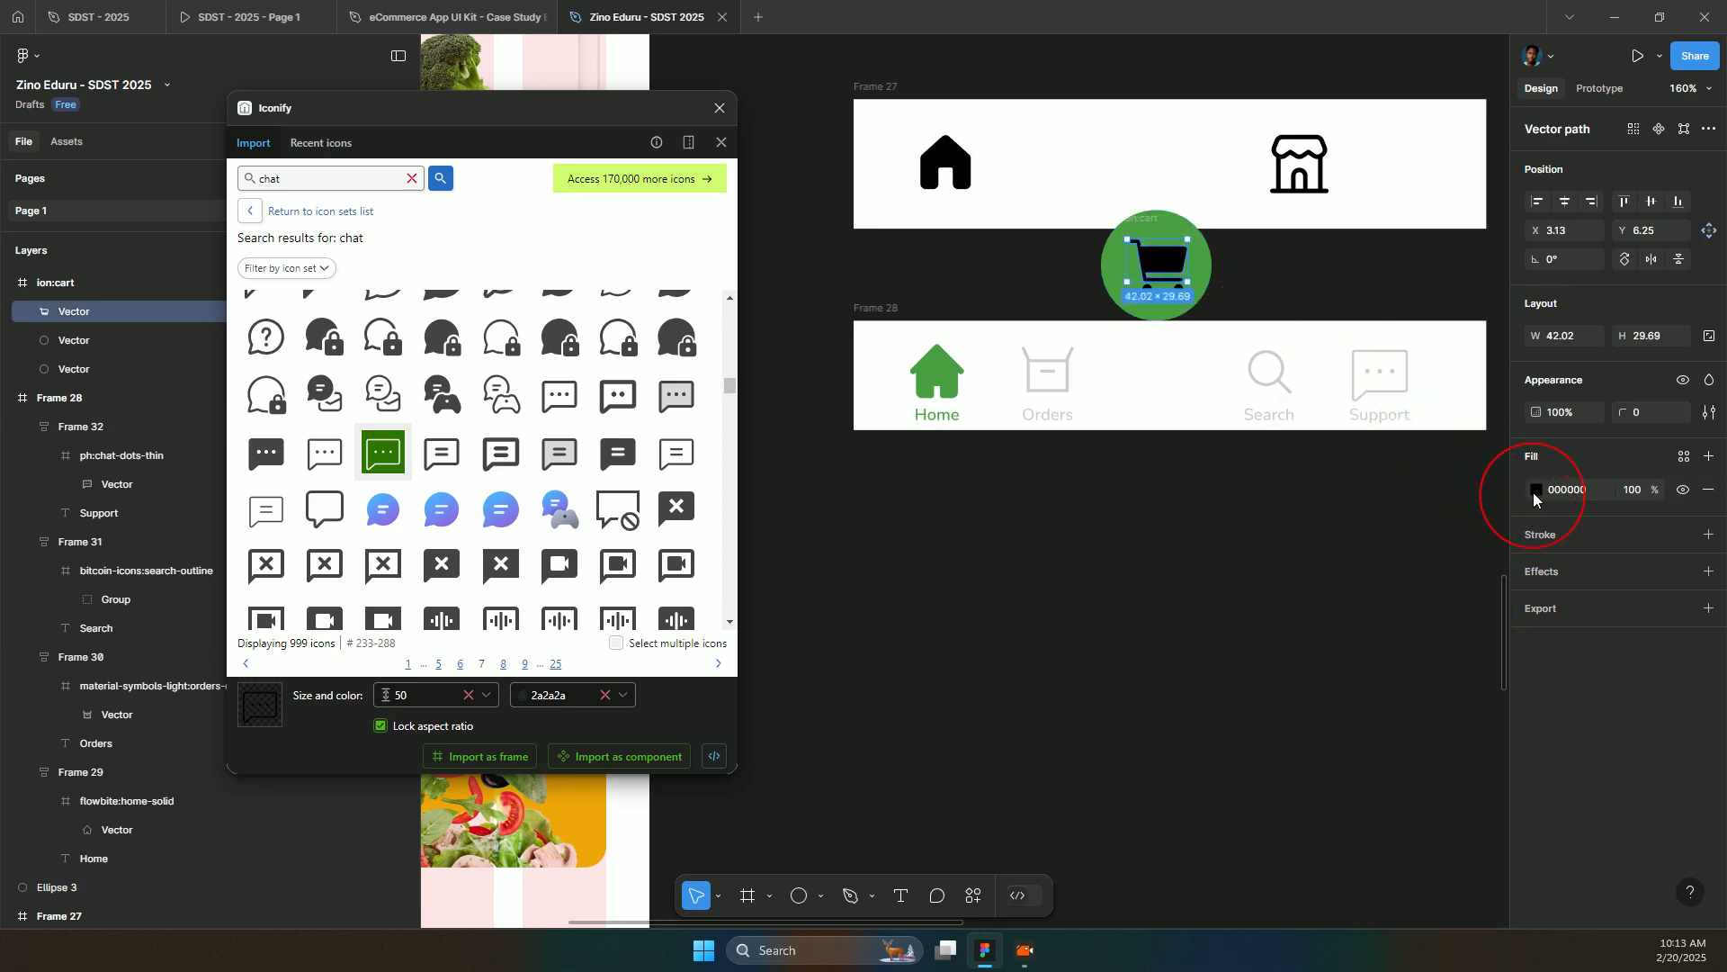
{"action": "left_click", "coordinate": [1536, 489]}
{"action": "mouse_move", "coordinate": [1390, 527]}
{"action": "left_mouse_down"}
{"action": "mouse_move", "coordinate": [1003, 327]}
{"action": "mouse_move", "coordinate": [1011, 430]}
{"action": "left_mouse_up"}
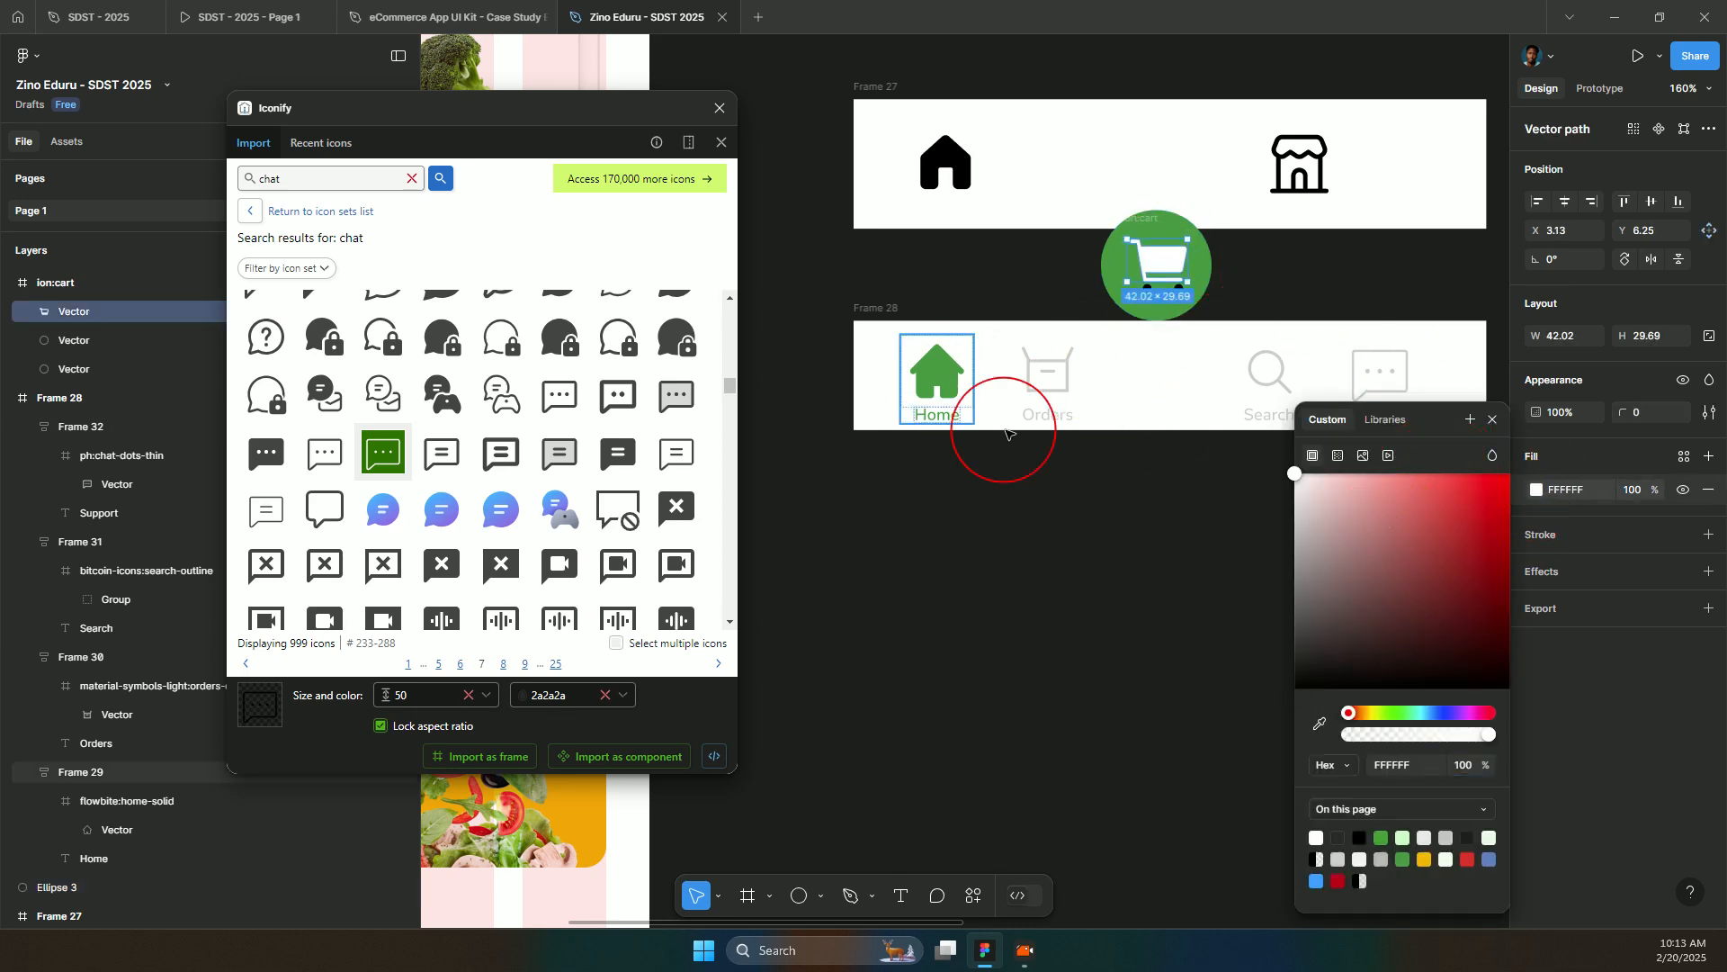
{"action": "left_click", "coordinate": [1048, 531]}
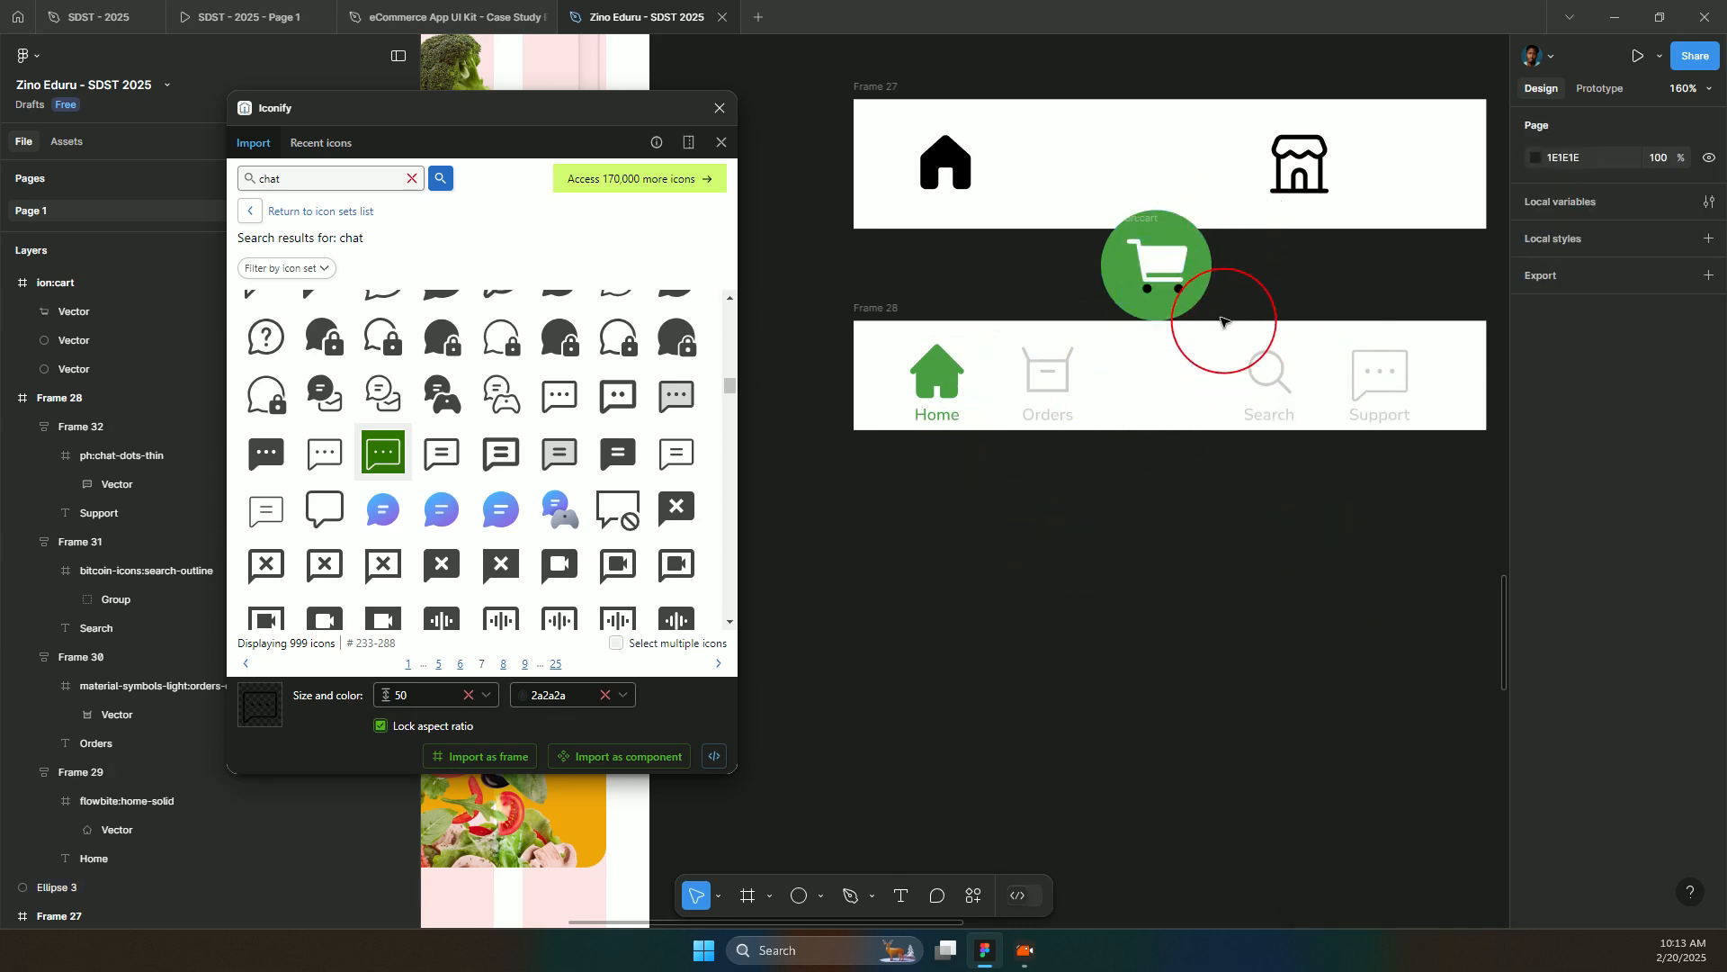
- Recolor the cart icon's two wheel vectors to white
{"action": "left_click", "coordinate": [1164, 284]}
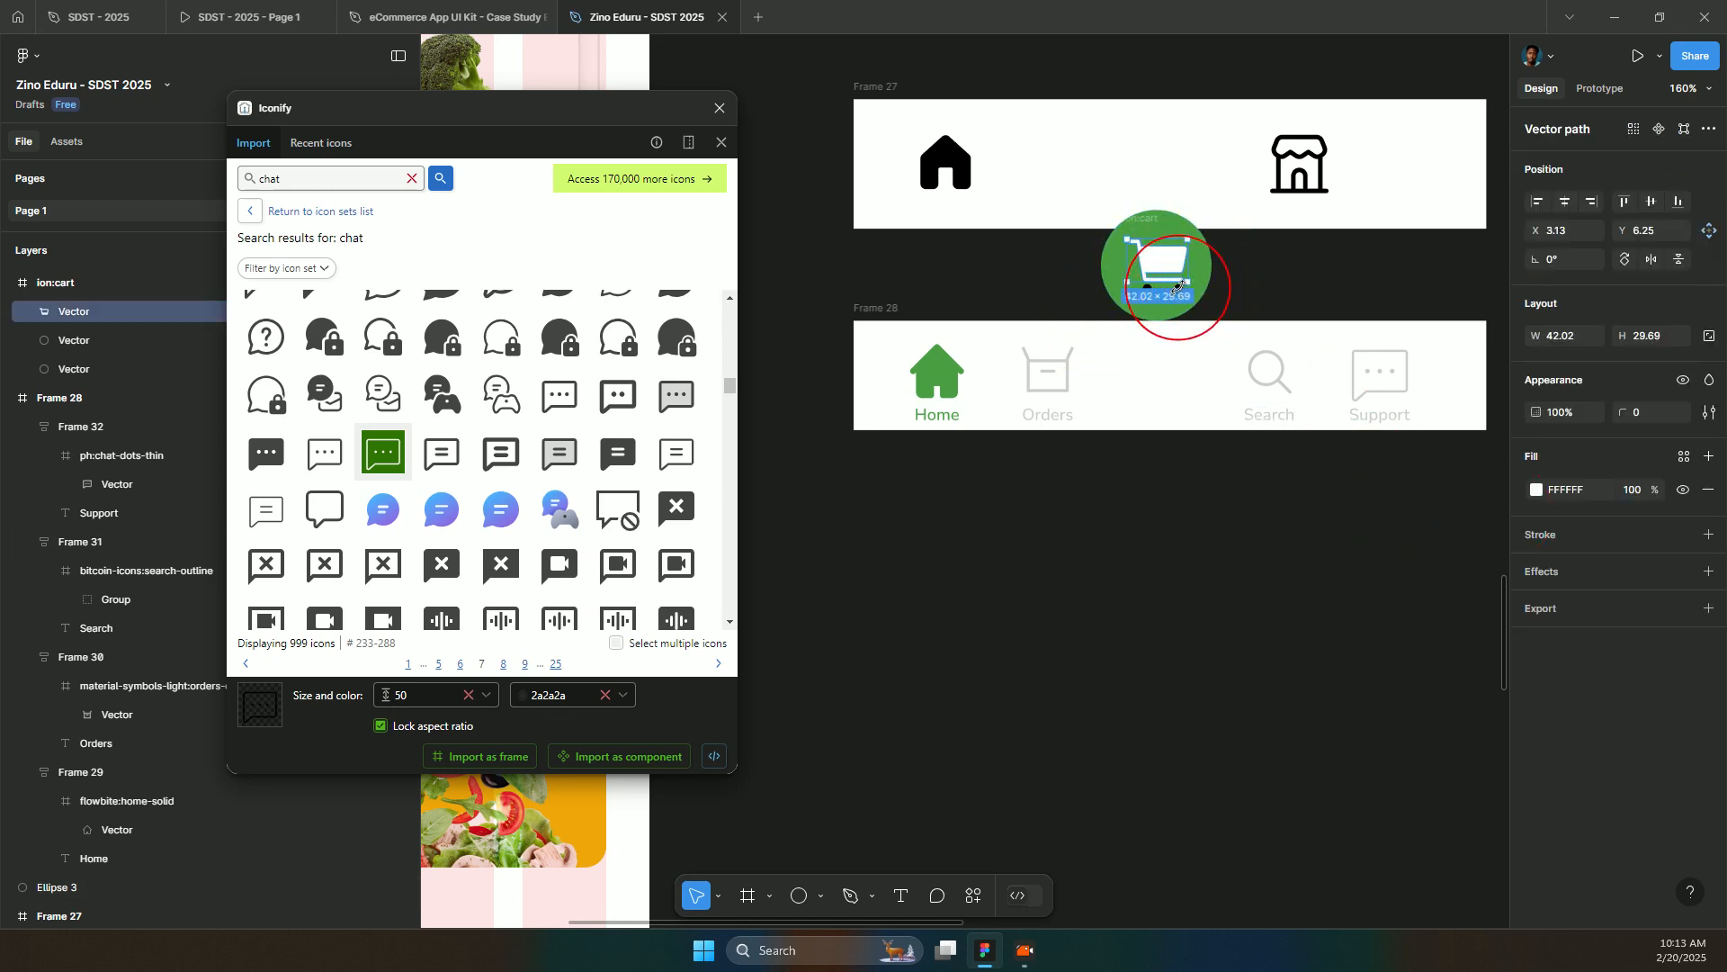
{"action": "left_click", "coordinate": [1206, 263]}
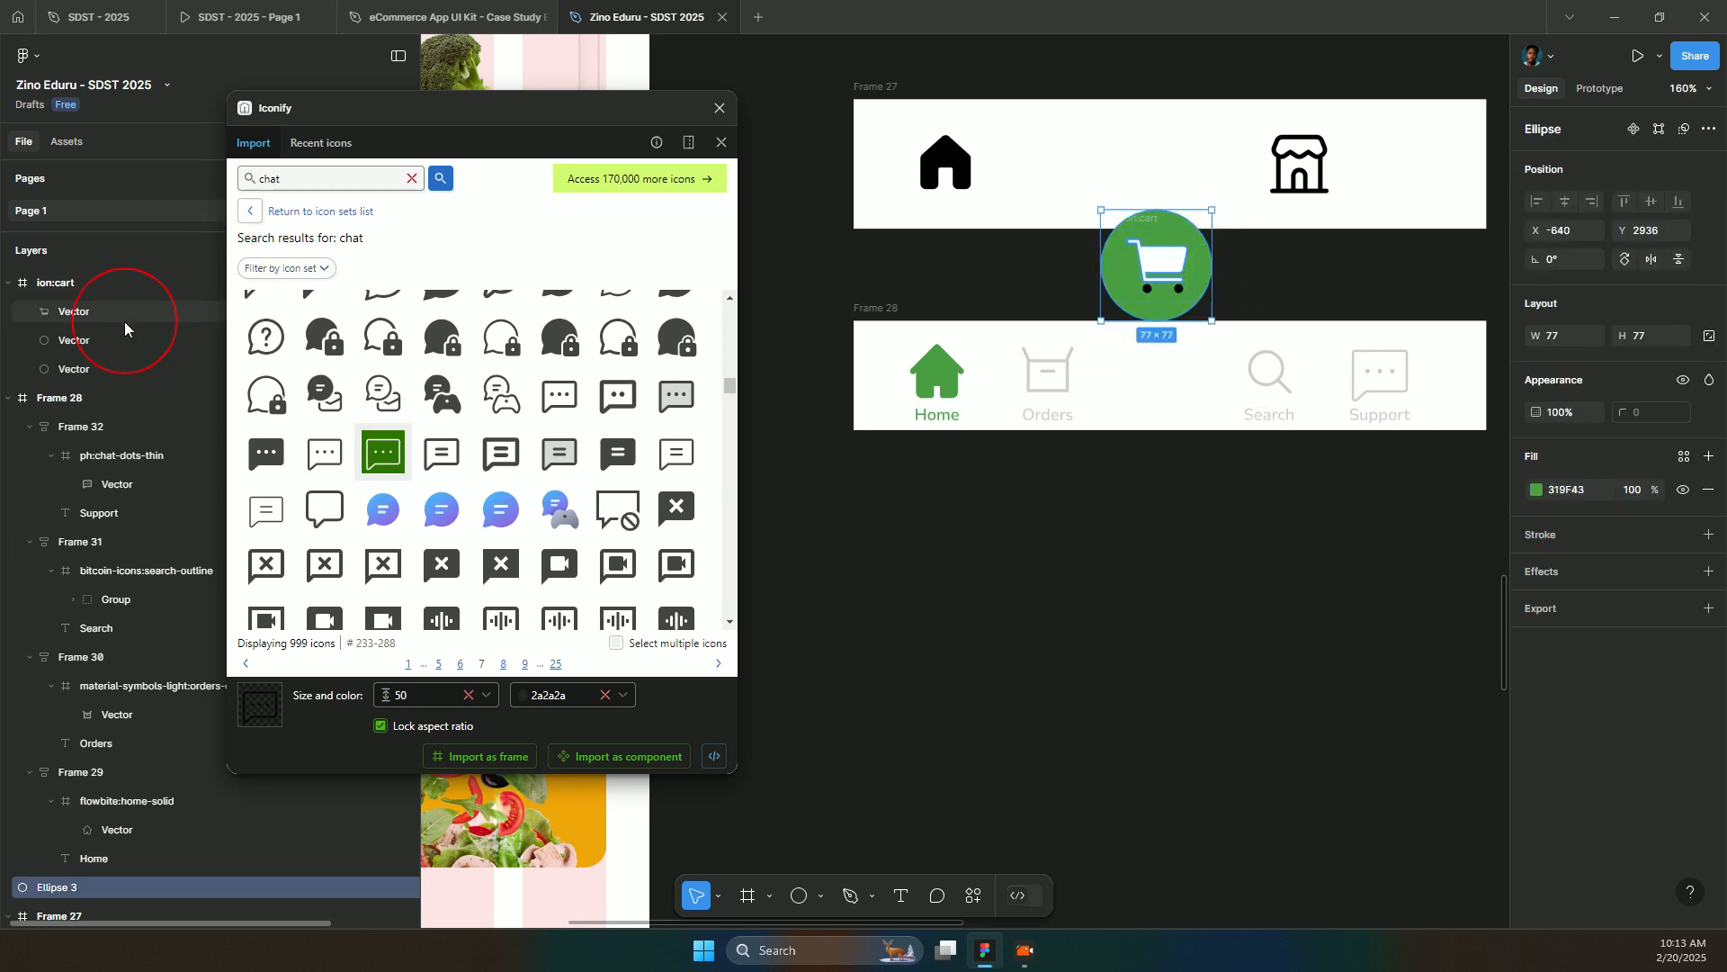
{"action": "left_click", "coordinate": [104, 339]}
{"action": "left_click", "coordinate": [88, 362], "text": "shift"}
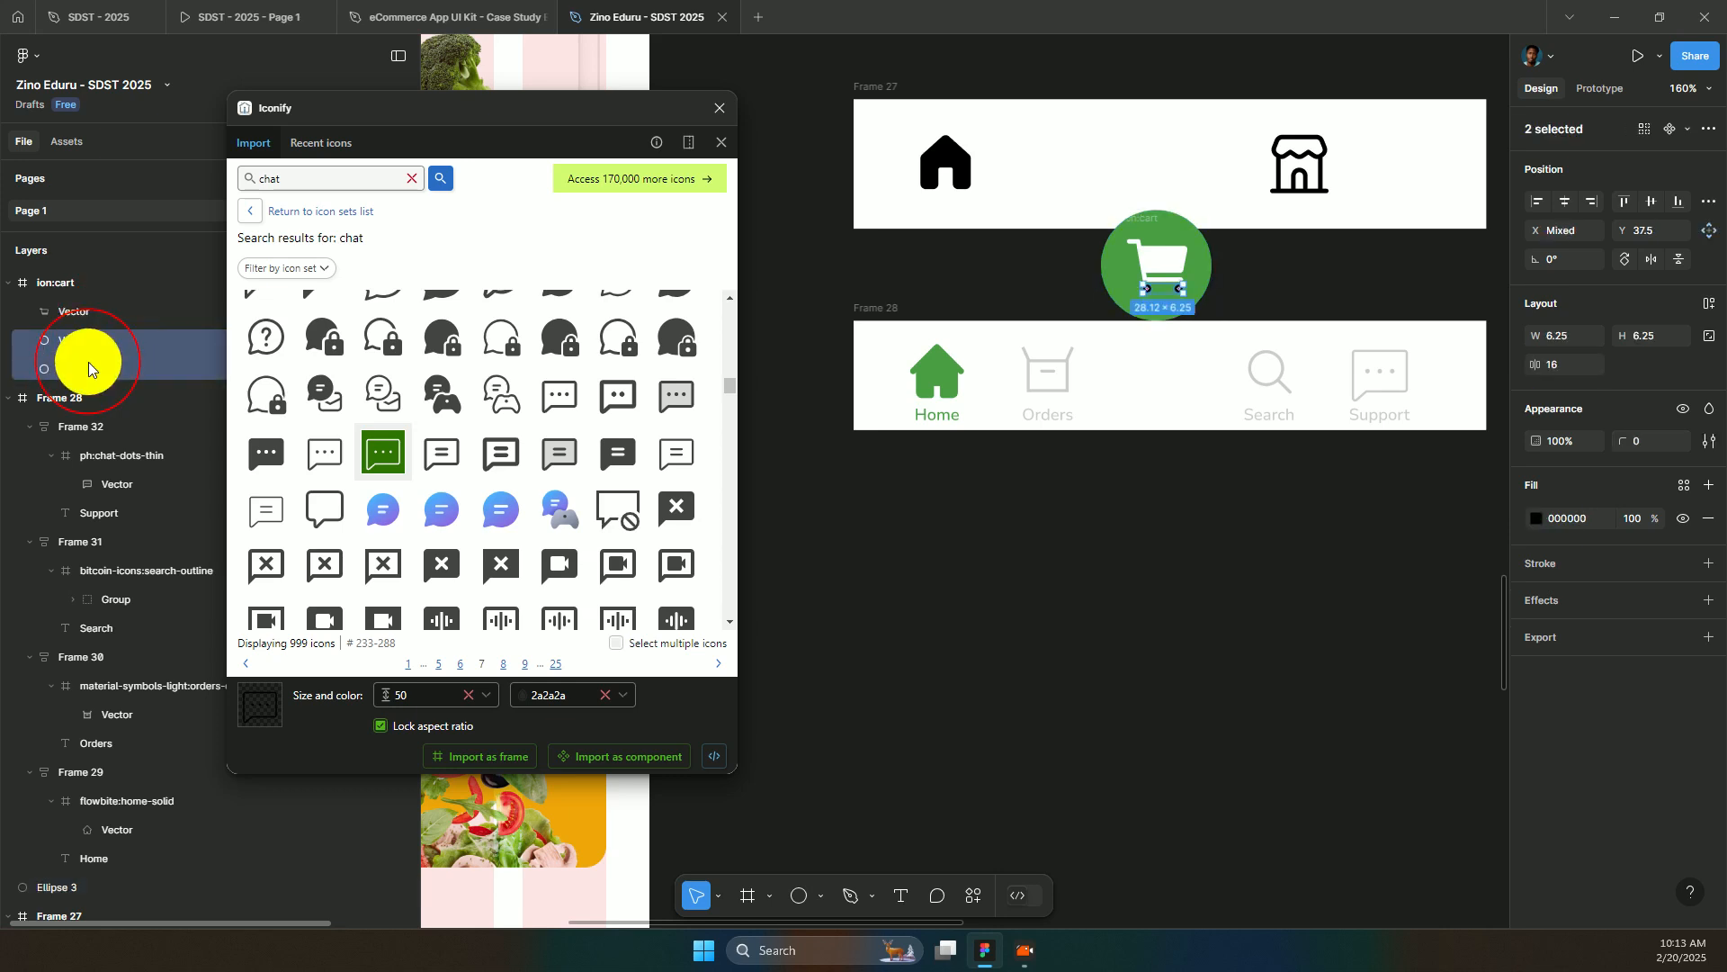
{"action": "left_click", "coordinate": [1535, 517]}
{"action": "left_click", "coordinate": [1357, 508]}
{"action": "left_click", "coordinate": [1014, 278]}
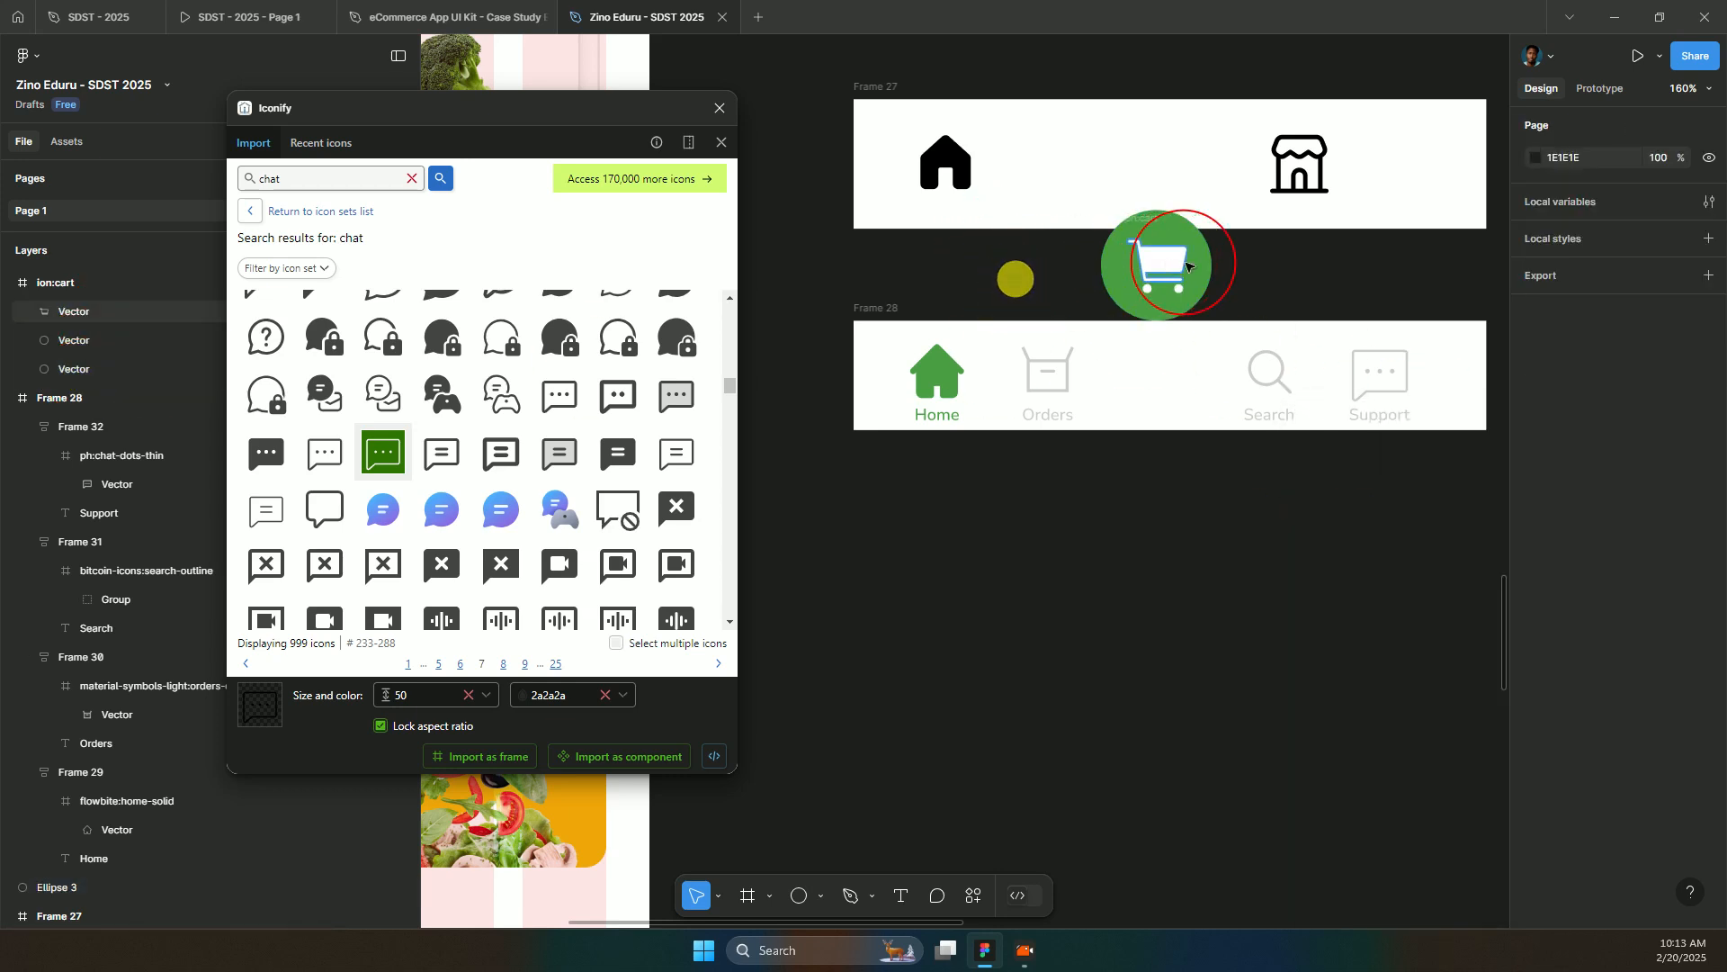
- Wrap the cart icon and the green circle together in an auto layout frame
{"action": "left_click", "coordinate": [1125, 272]}
{"action": "left_click_drag", "start_coordinate": [1124, 273], "coordinate": [1073, 298]}
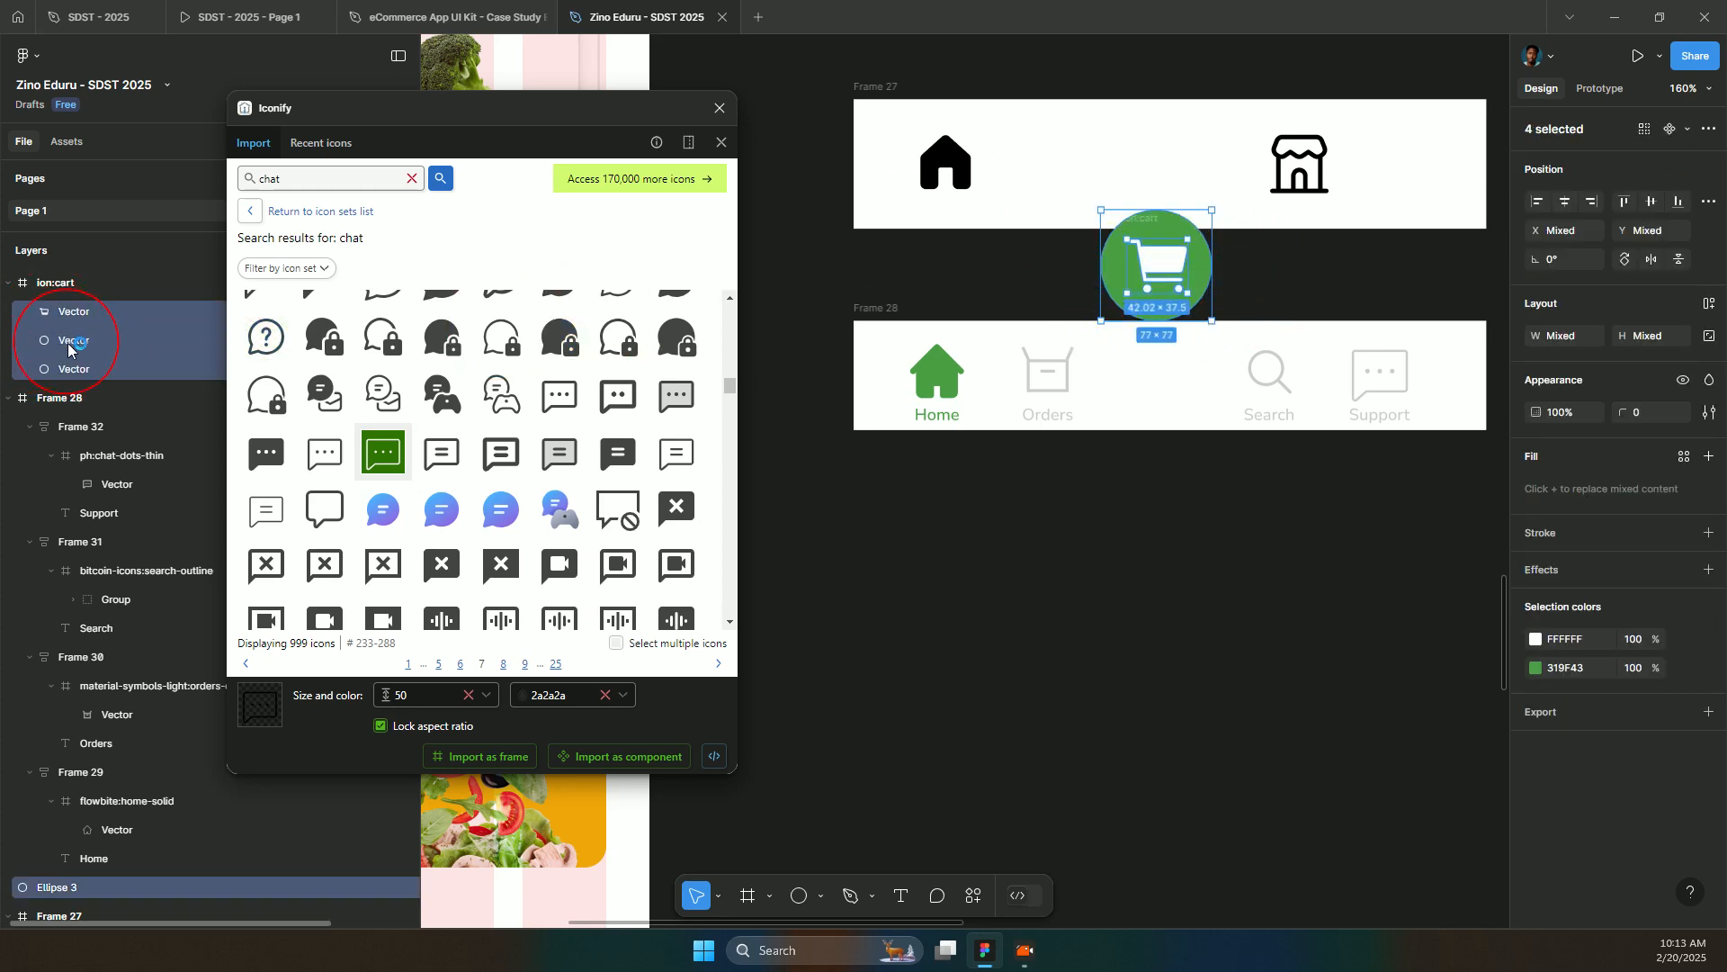
{"action": "scroll", "coordinate": [117, 399], "scroll_direction": "down", "scroll_amount": 3}
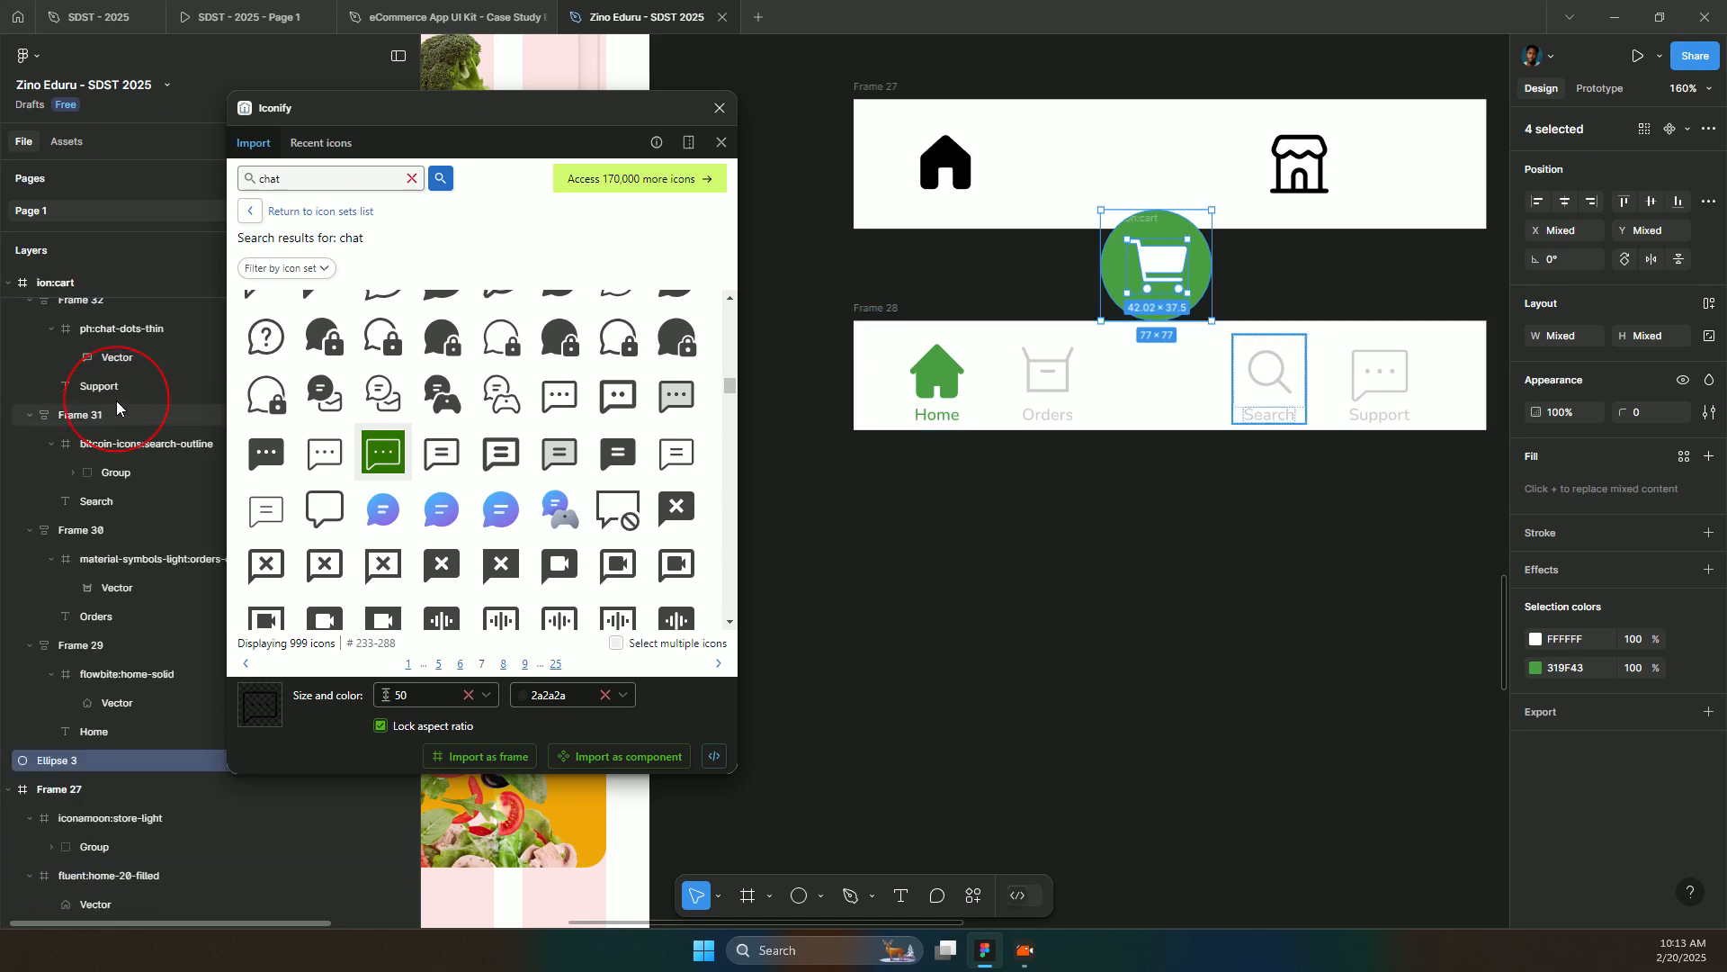
{"action": "scroll", "coordinate": [110, 533], "scroll_direction": "down", "scroll_amount": 3}
{"action": "scroll", "coordinate": [111, 536], "scroll_direction": "down", "scroll_amount": 3}
{"action": "scroll", "coordinate": [121, 532], "scroll_direction": "up", "scroll_amount": 8}
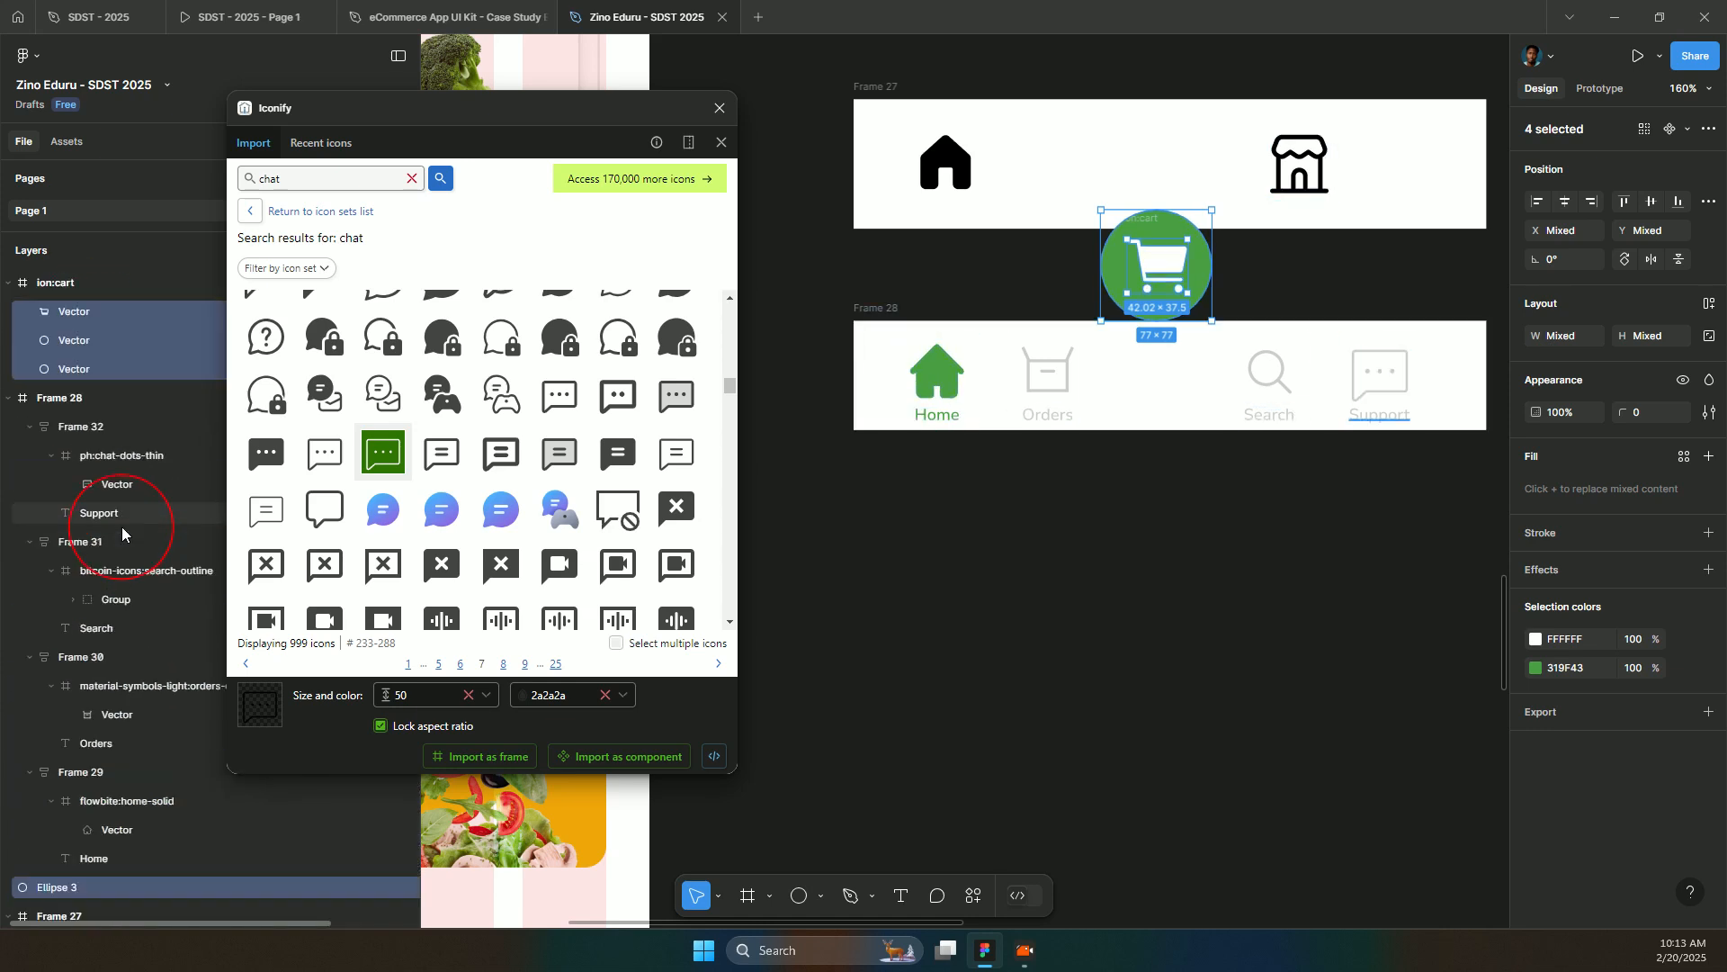
{"action": "left_click", "coordinate": [119, 315]}
{"action": "left_click", "coordinate": [100, 285]}
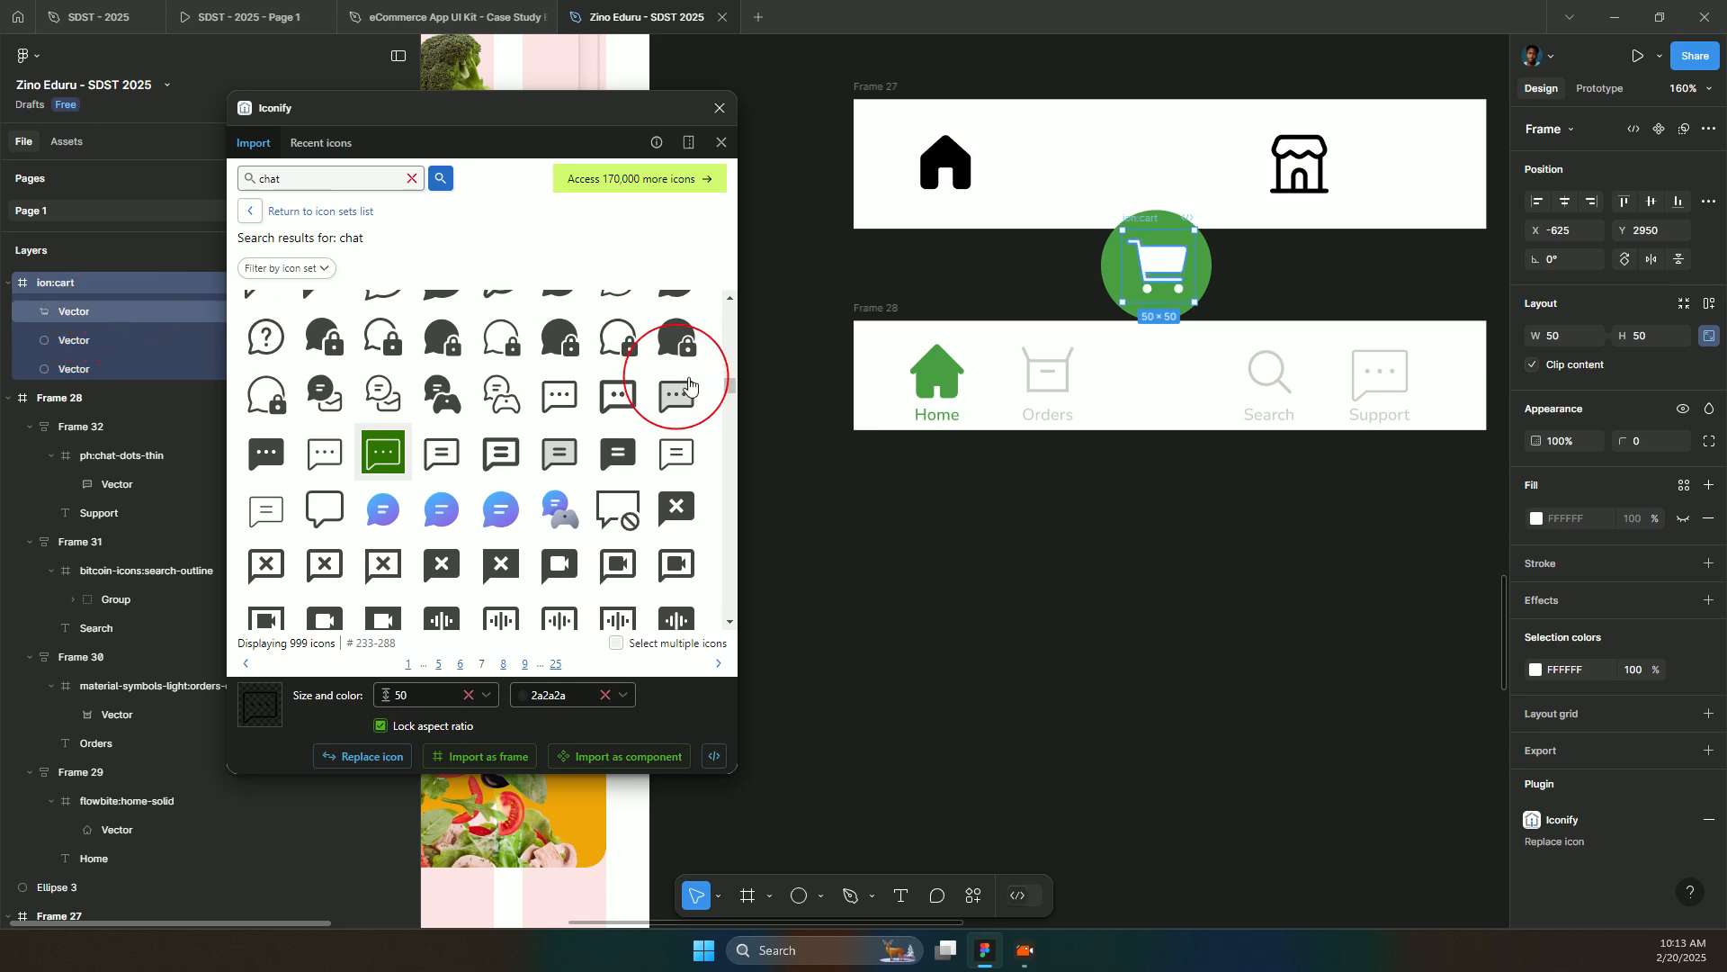
{"action": "left_click", "coordinate": [1107, 264], "text": "shift"}
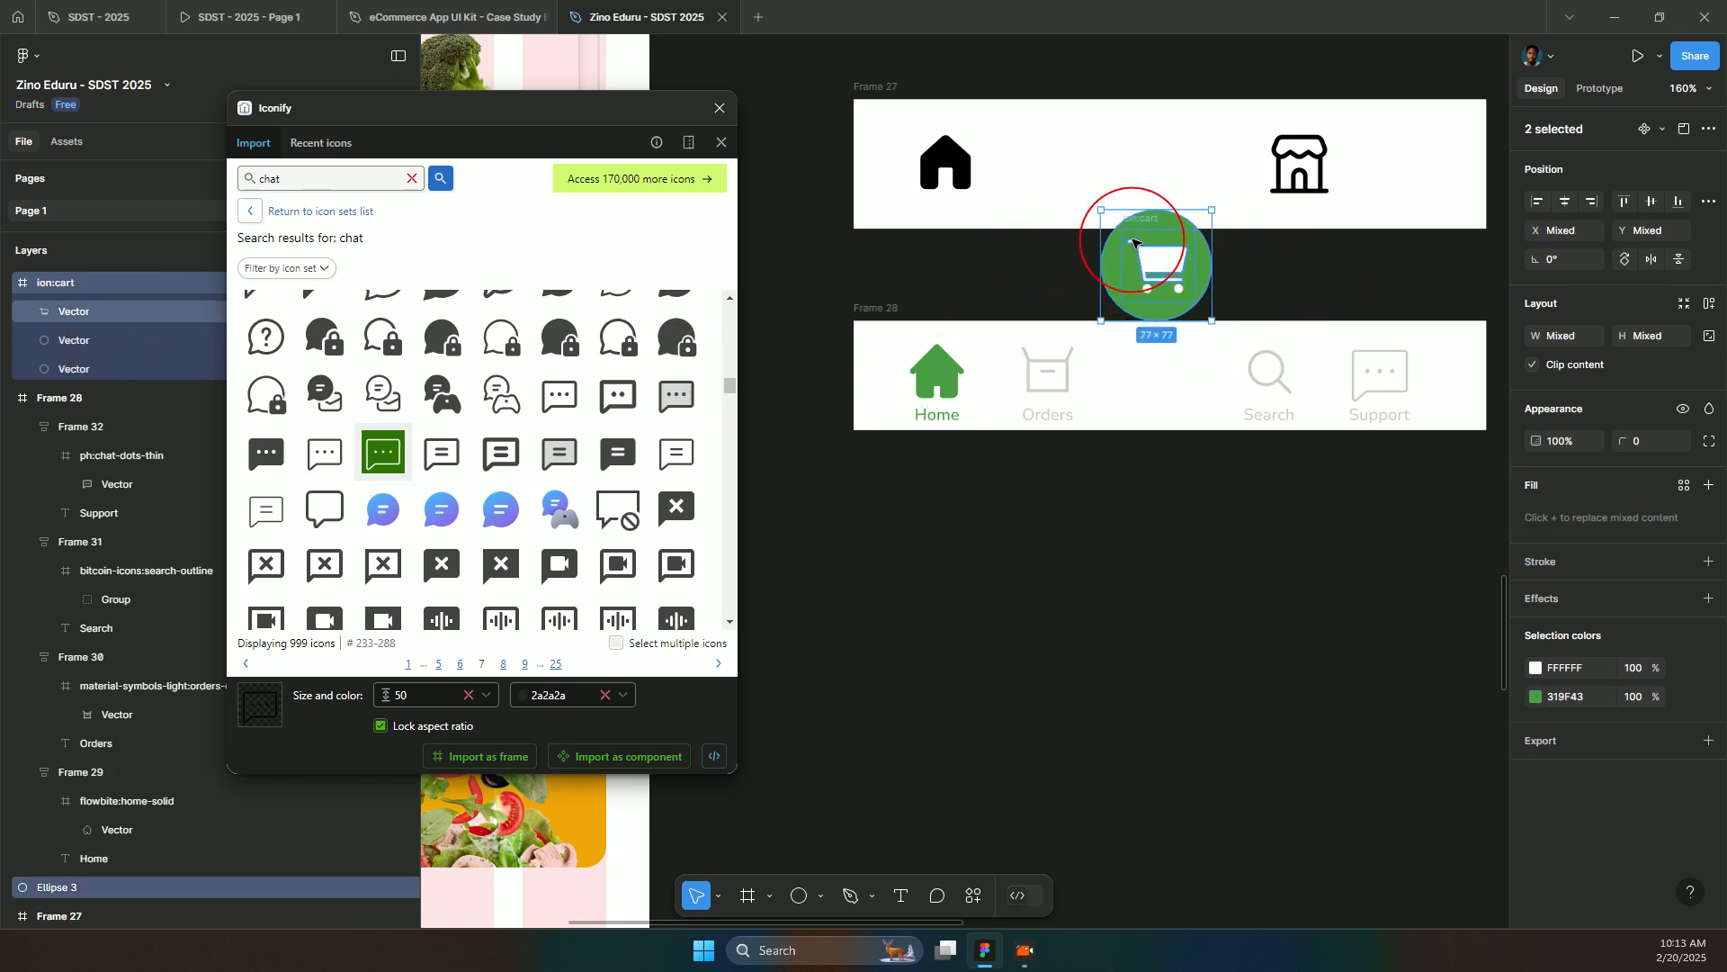
{"action": "key", "text": "shift+a"}
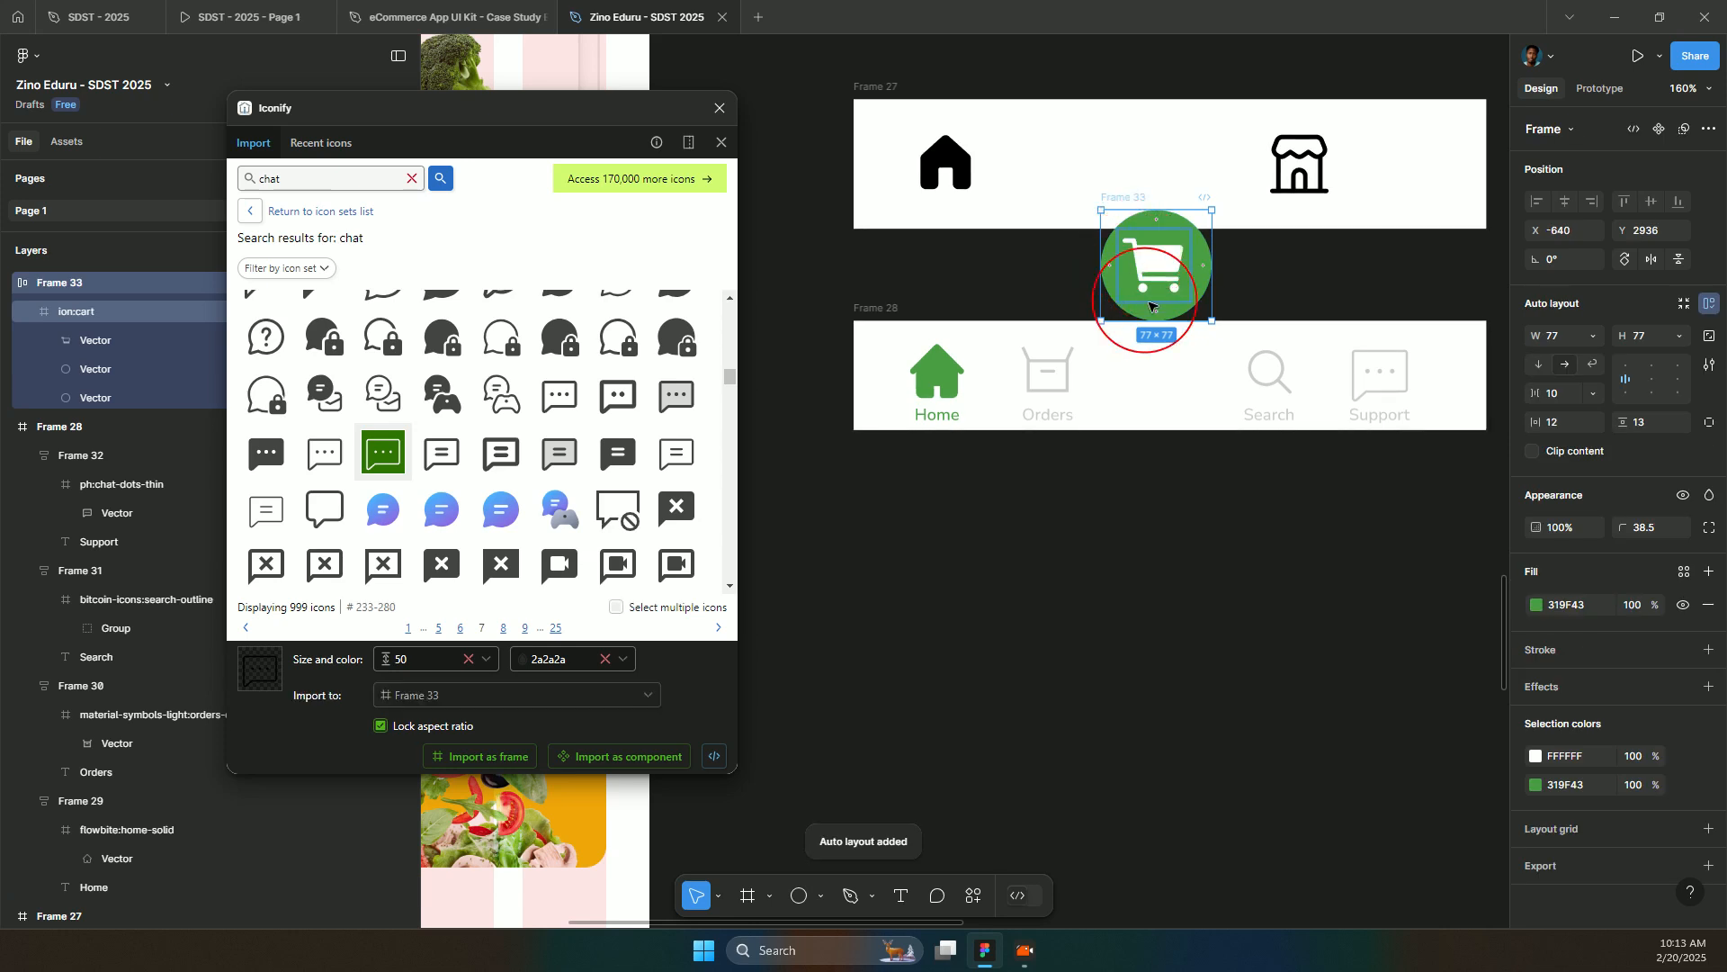
{"action": "left_click", "coordinate": [1264, 297]}
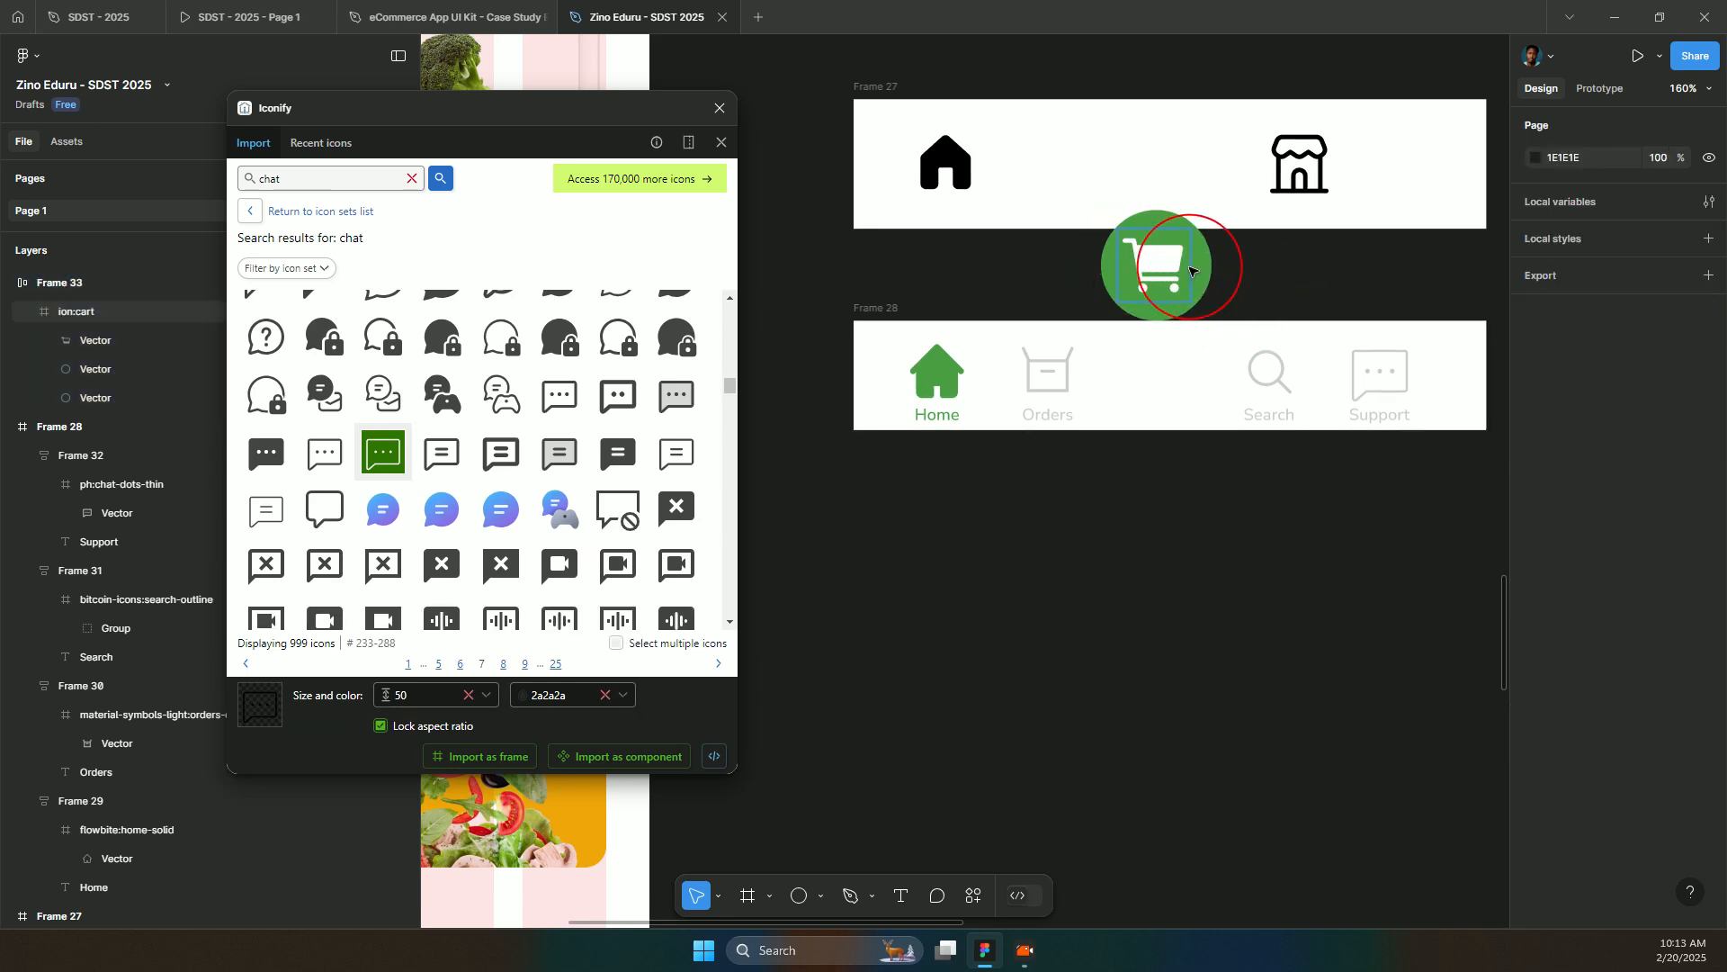
- Move the green cart button down to Y 2986 so it overlaps the upper edge of Frame 28
{"action": "left_click_drag", "start_coordinate": [1147, 271], "coordinate": [1147, 295]}
{"action": "key", "text": "ctrl+z"}
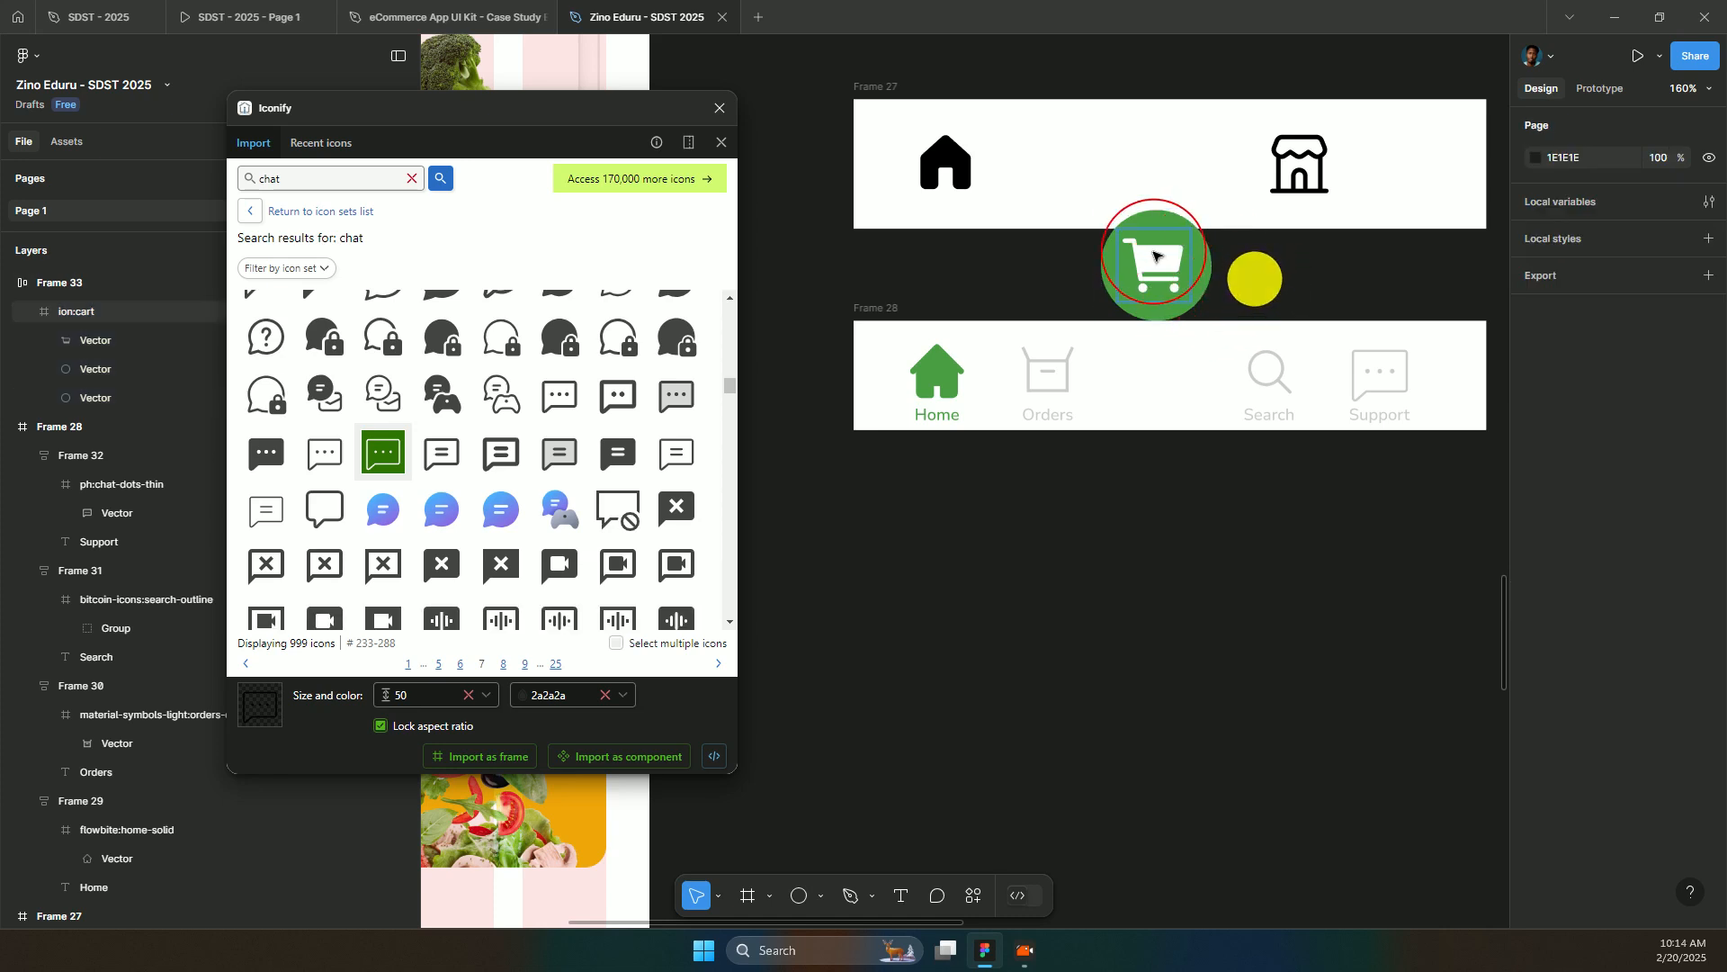
{"action": "left_click", "coordinate": [1165, 270]}
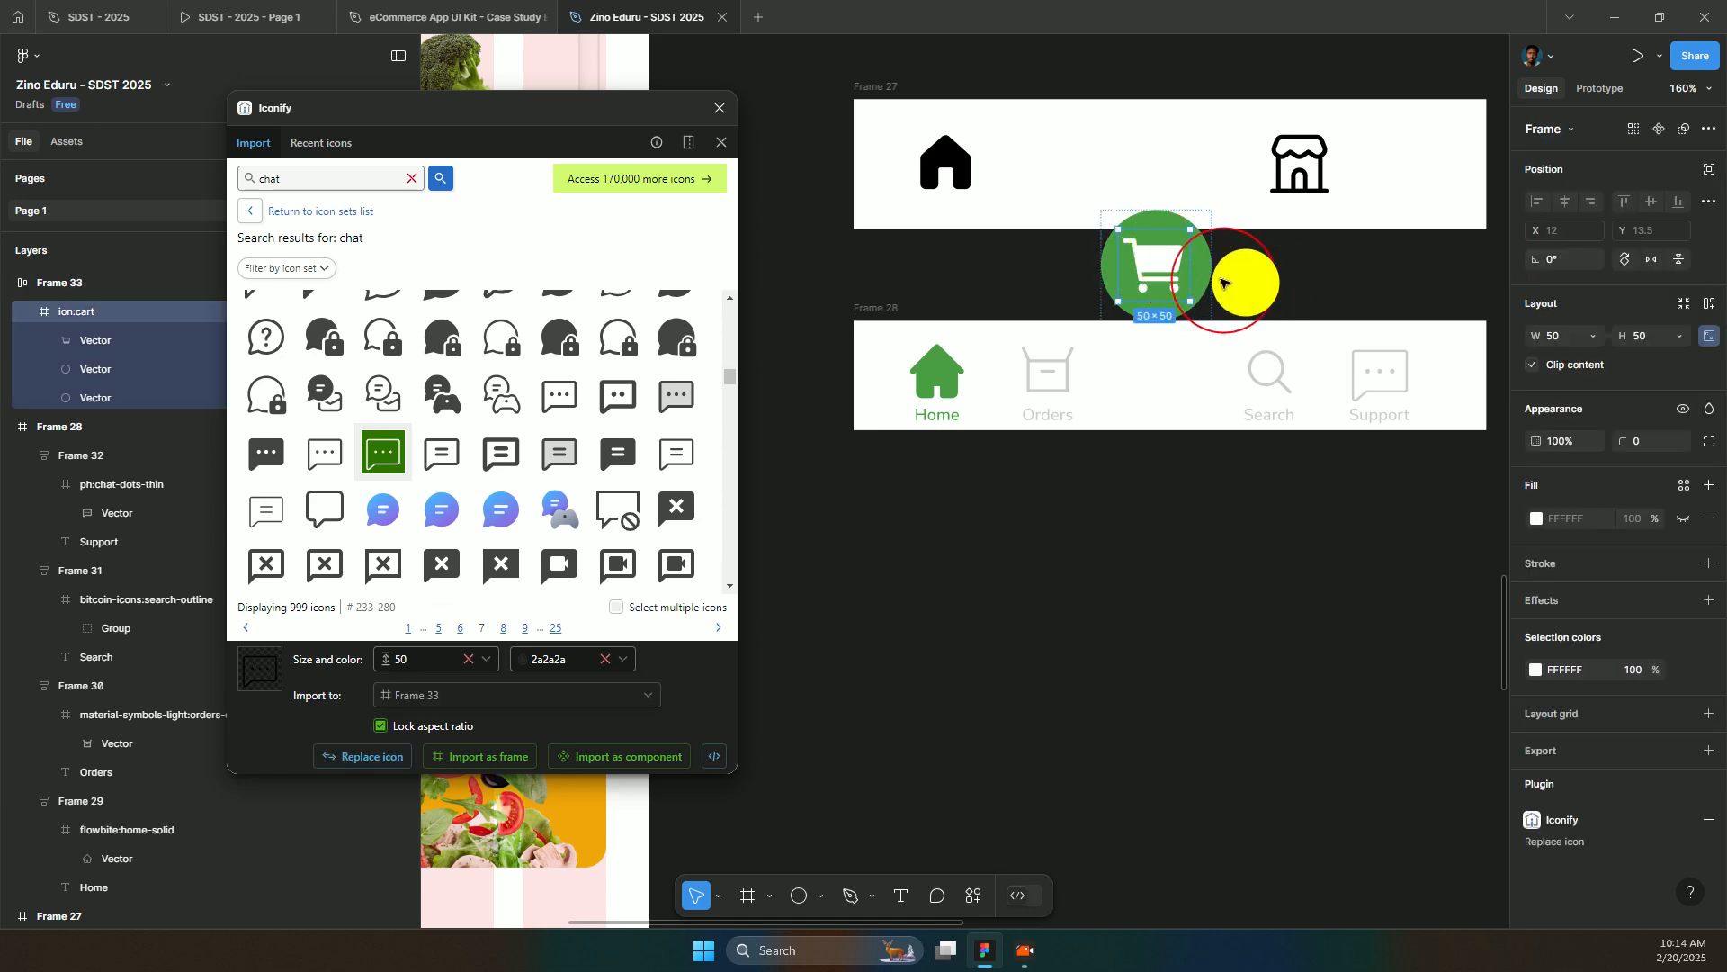
{"action": "left_click", "coordinate": [1232, 277]}
{"action": "left_click", "coordinate": [1170, 244]}
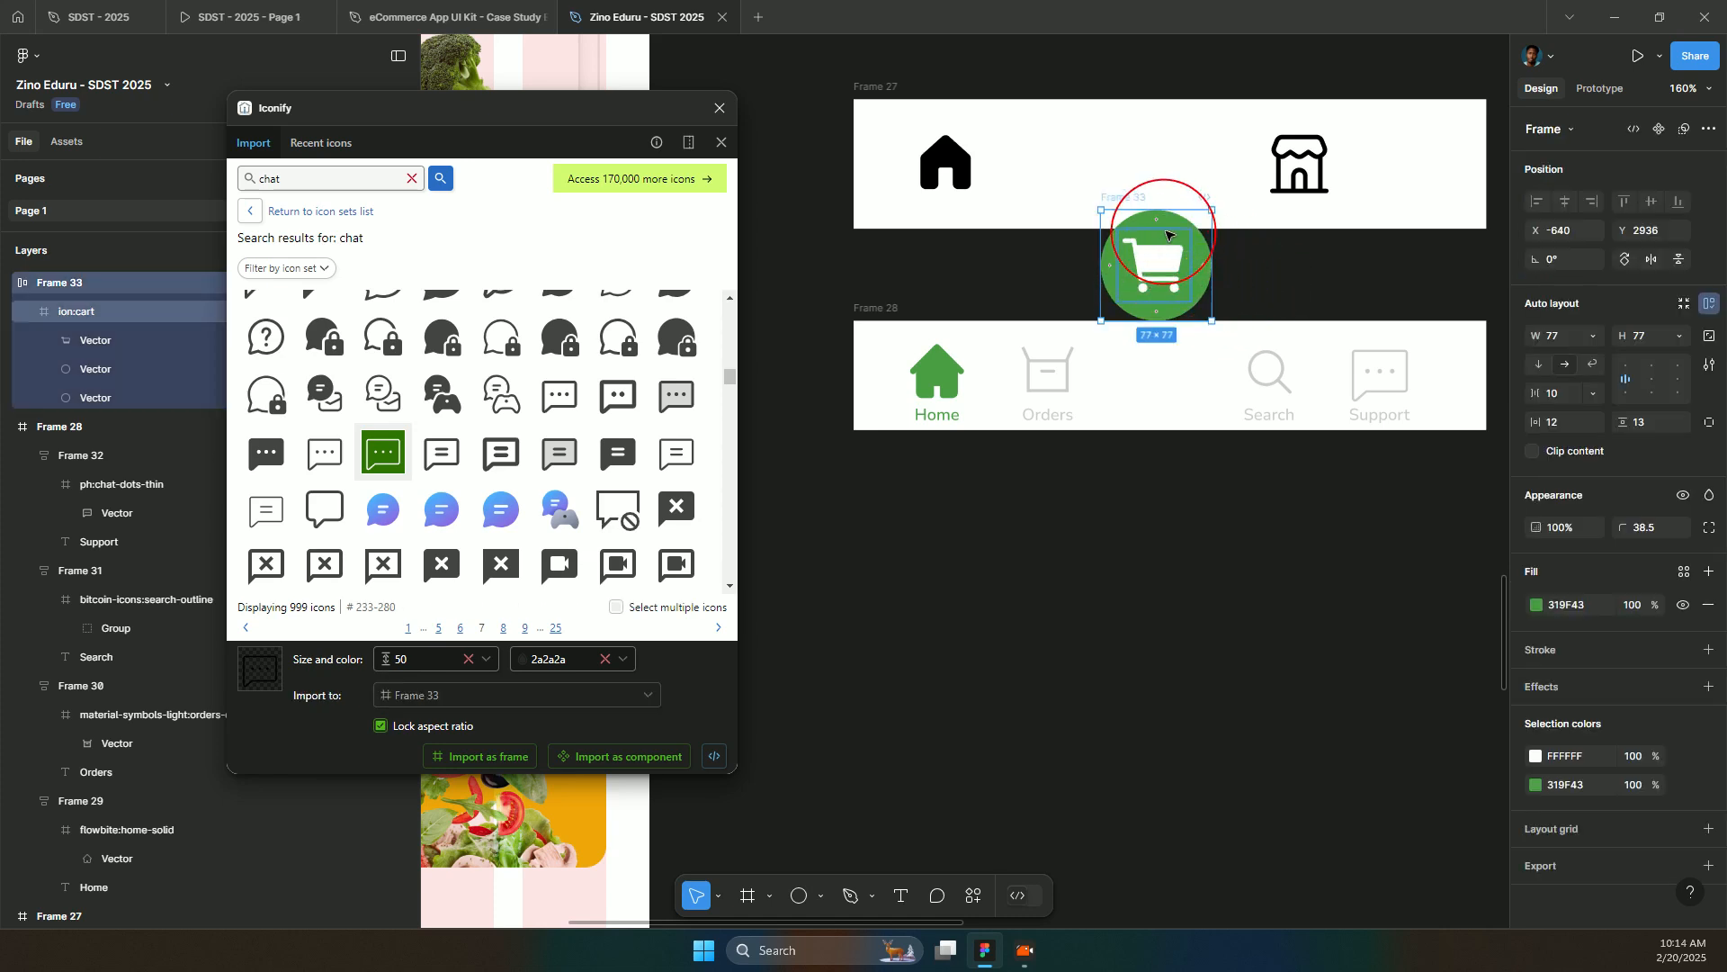
{"action": "key", "text": "shift+Down"}
{"action": "key", "text": "shift+Down"}
{"action": "key", "text": "shift+Down"}
{"action": "key", "text": "shift+Down"}
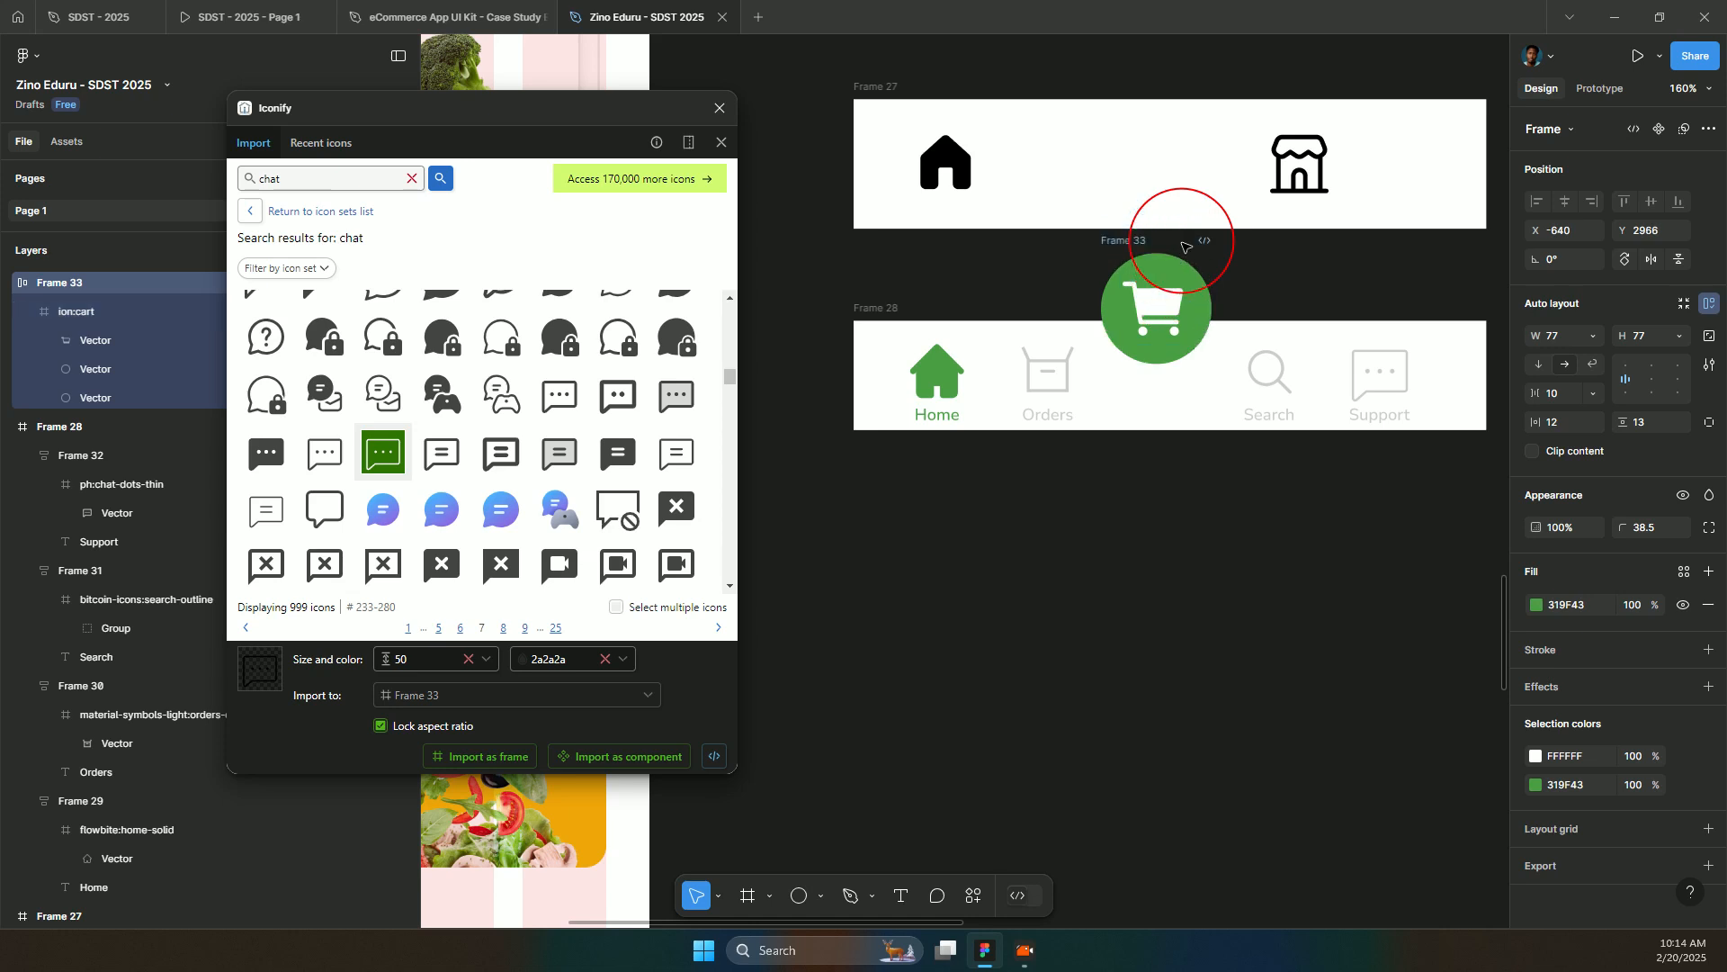
{"action": "key", "text": "shift+Down"}
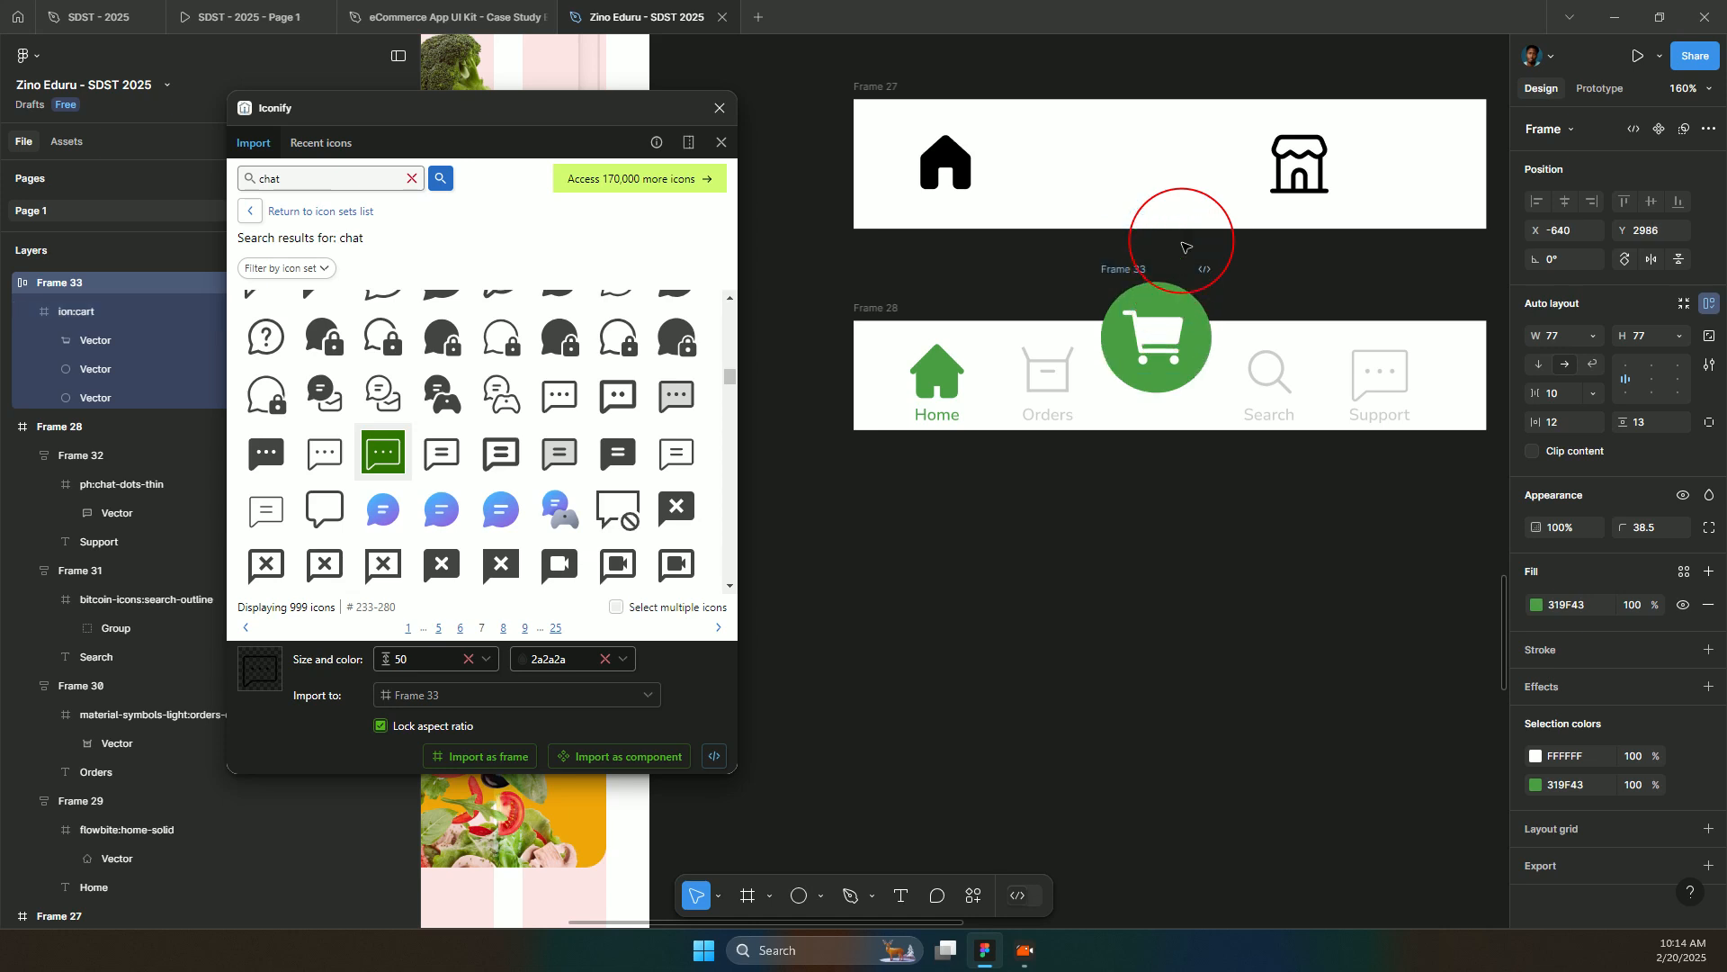
{"action": "key", "text": "shift+Up"}
{"action": "key", "text": "shift+Down"}
{"action": "key", "text": "shift+Up"}
{"action": "key", "text": "shift+Down"}
{"action": "key", "text": "shift+Up"}
{"action": "key", "text": "shift+Down"}
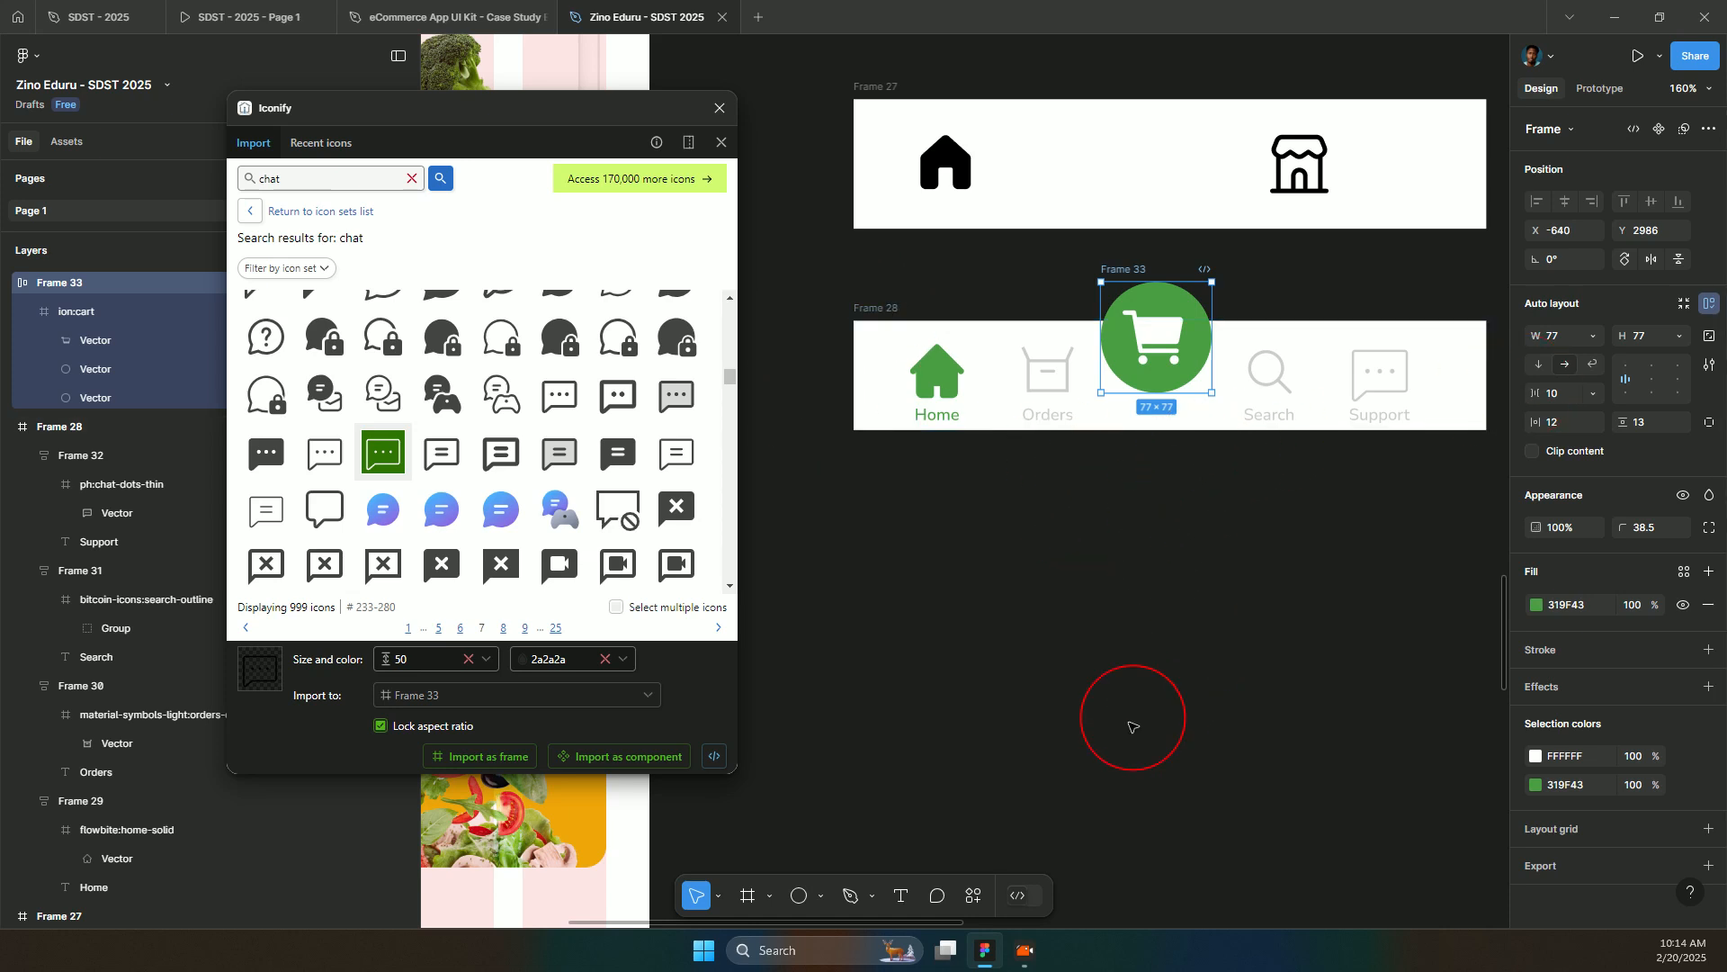
- Draw a circle of about 102 × 102 and center it over the green cart button
{"action": "left_click", "coordinate": [801, 883]}
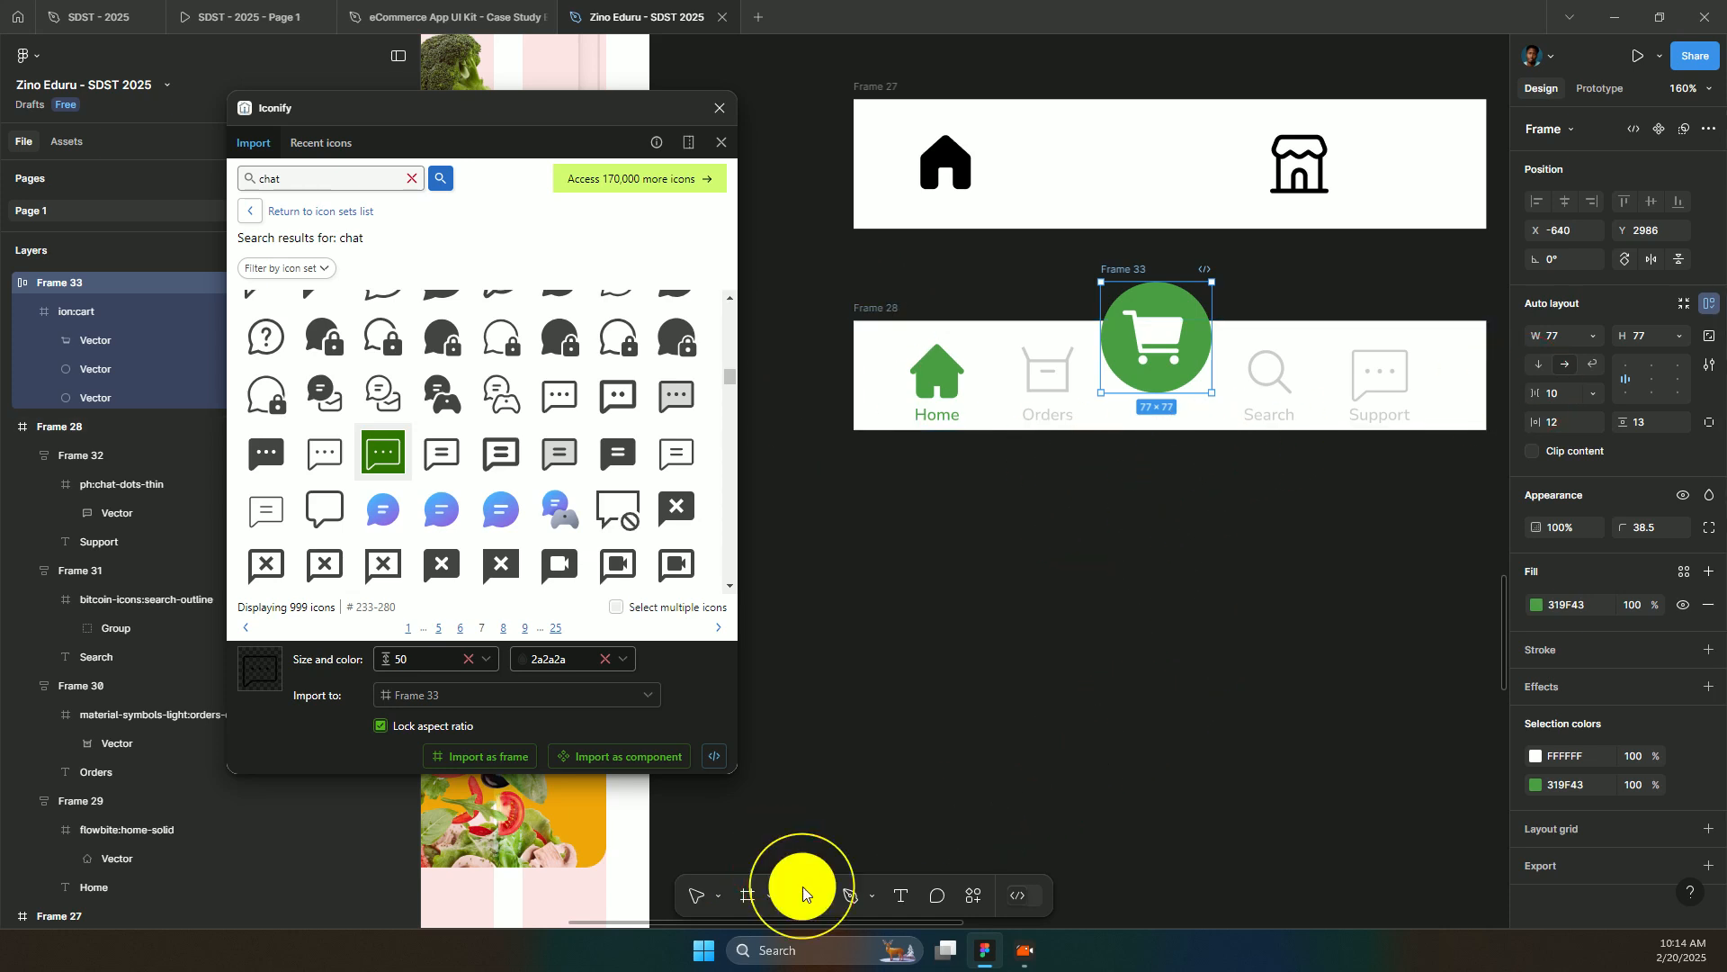
{"action": "left_click", "coordinate": [1080, 262]}
{"action": "left_click_drag", "start_coordinate": [1144, 333], "coordinate": [1226, 410]}
{"action": "left_click_drag", "start_coordinate": [1139, 340], "coordinate": [1143, 335]}
- Fill the new circle with the navigation bar's white (FFFFFF) and send it behind the green cart button
{"action": "key", "text": "i"}
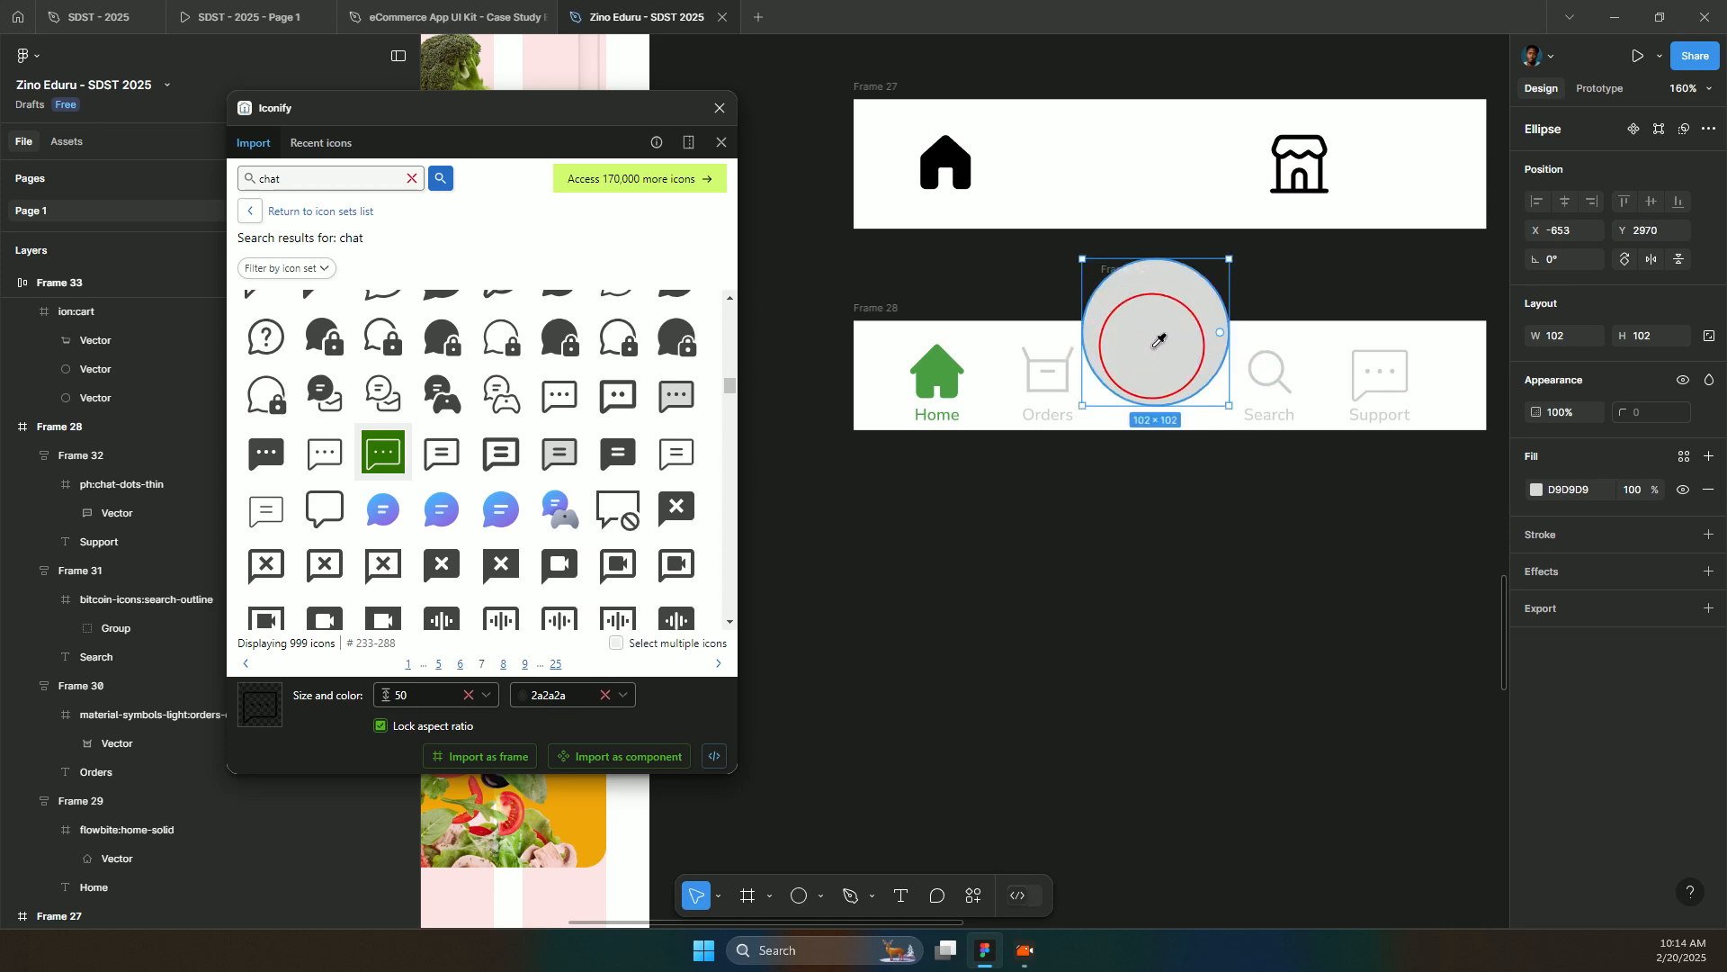
{"action": "left_click", "coordinate": [1288, 330]}
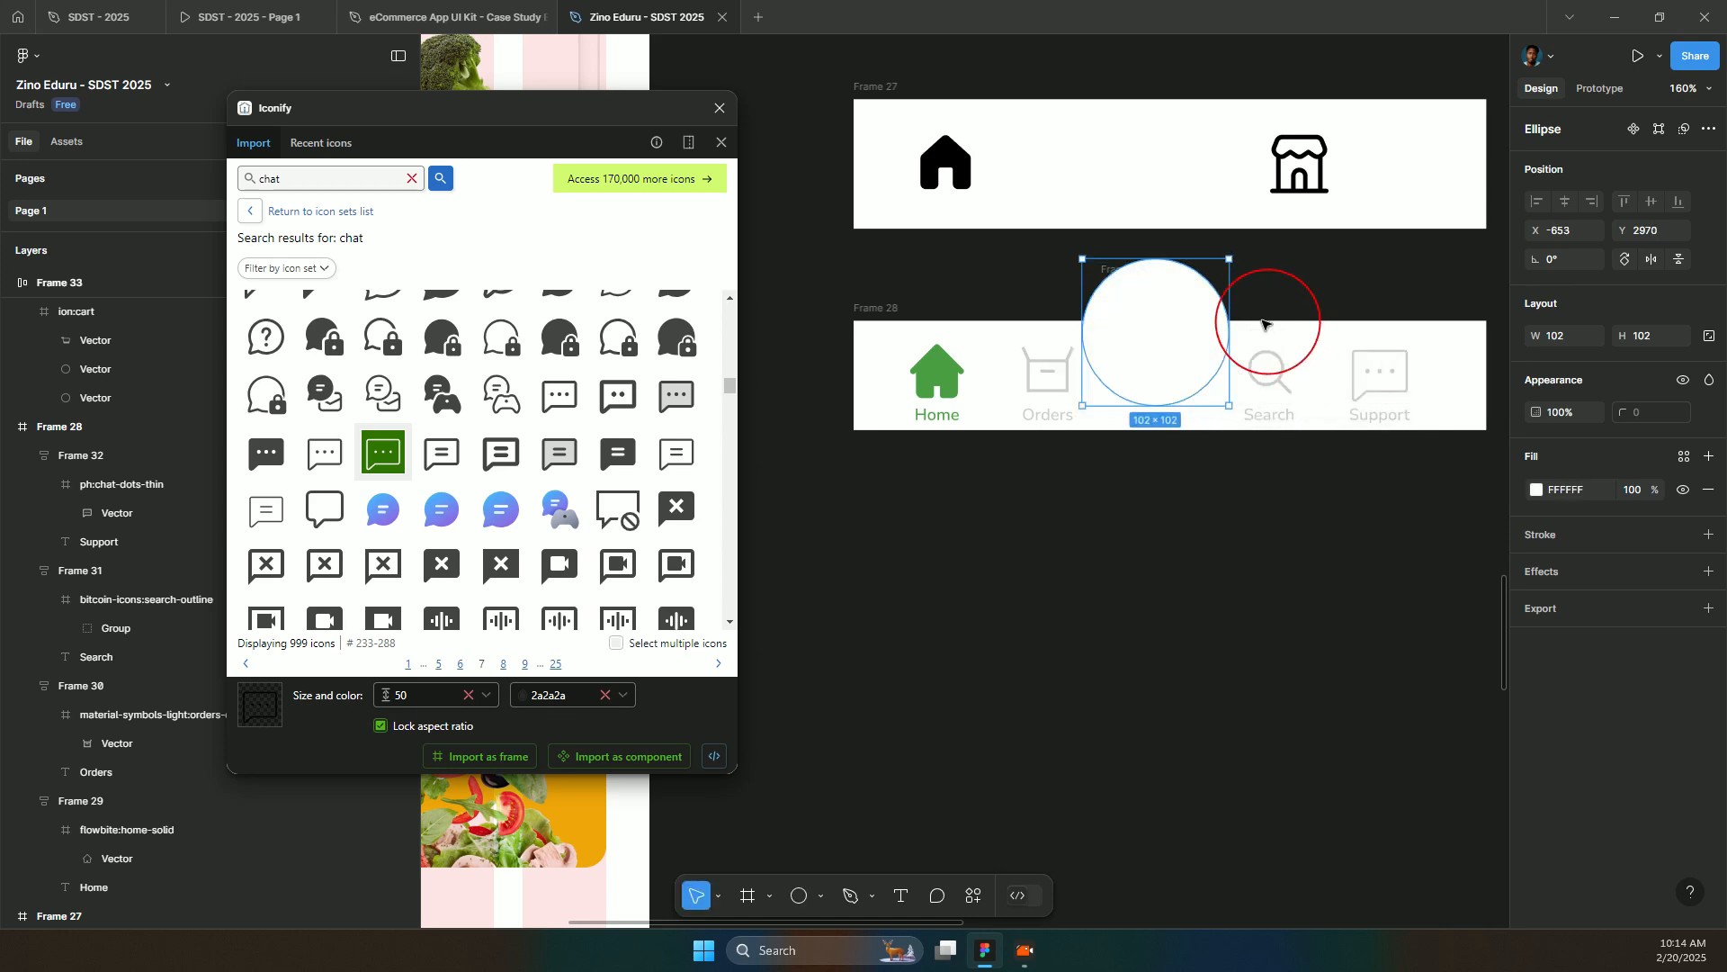
{"action": "key", "text": "ctrl+["}
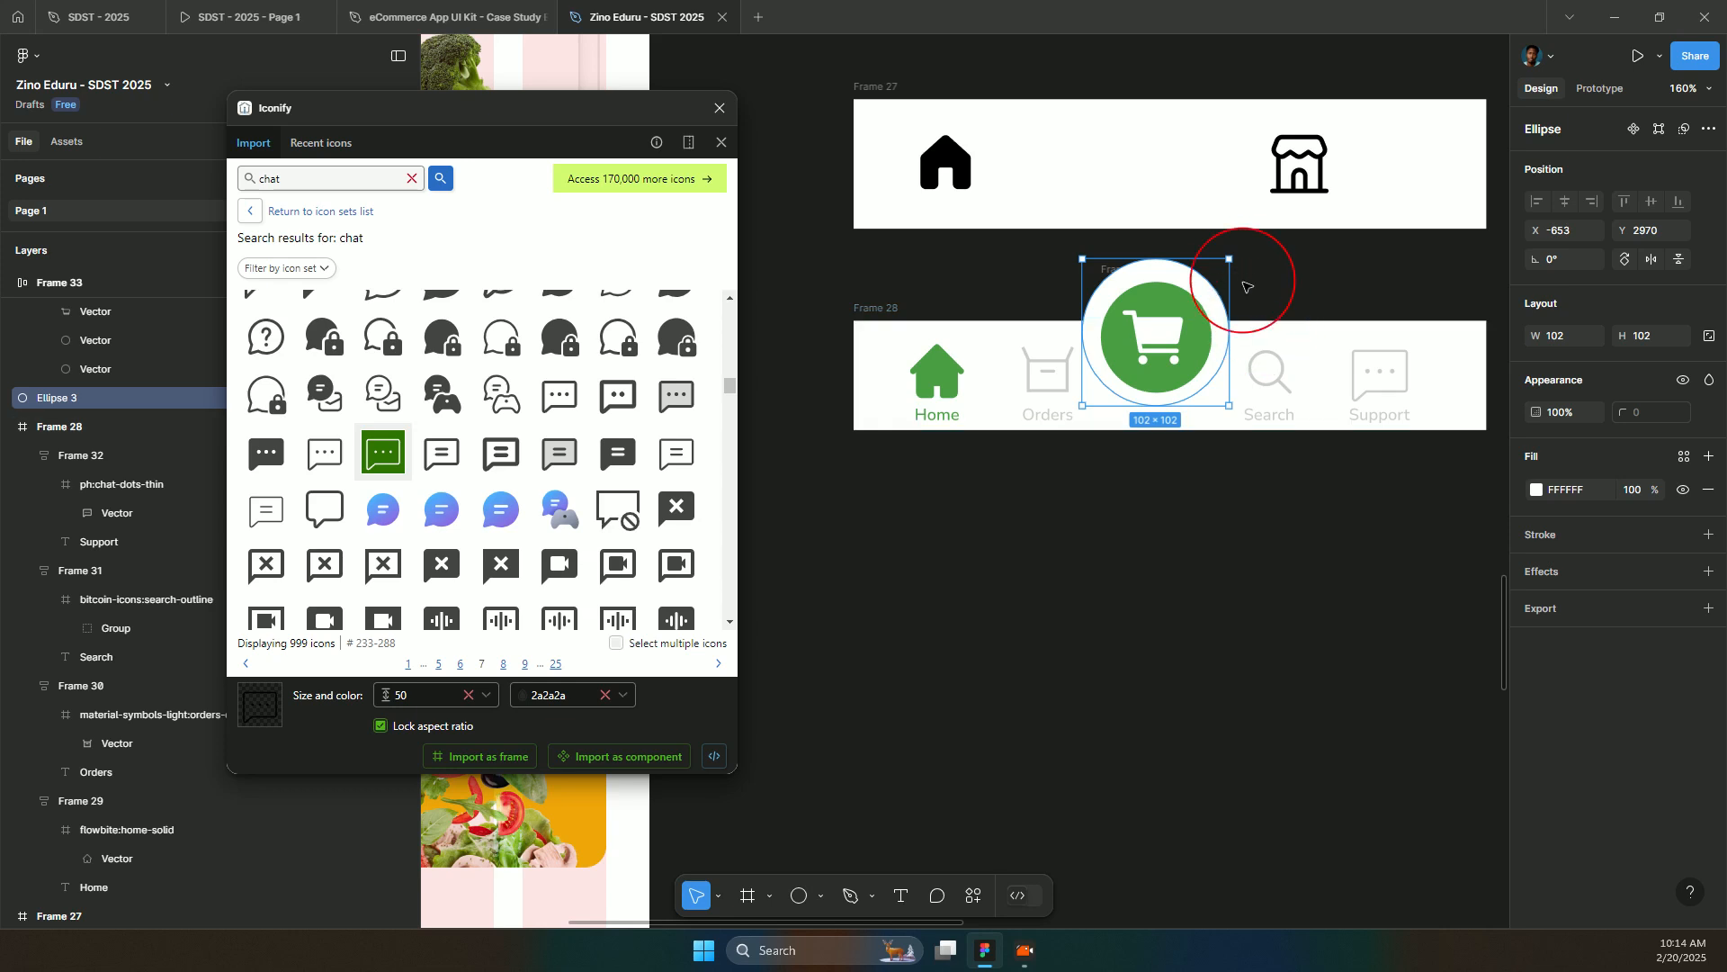
- Shrink the white circle to 90 × 90 at about Y 2979 and center-align it with the green cart button
{"action": "left_click_drag", "start_coordinate": [1224, 264], "coordinate": [1218, 268]}
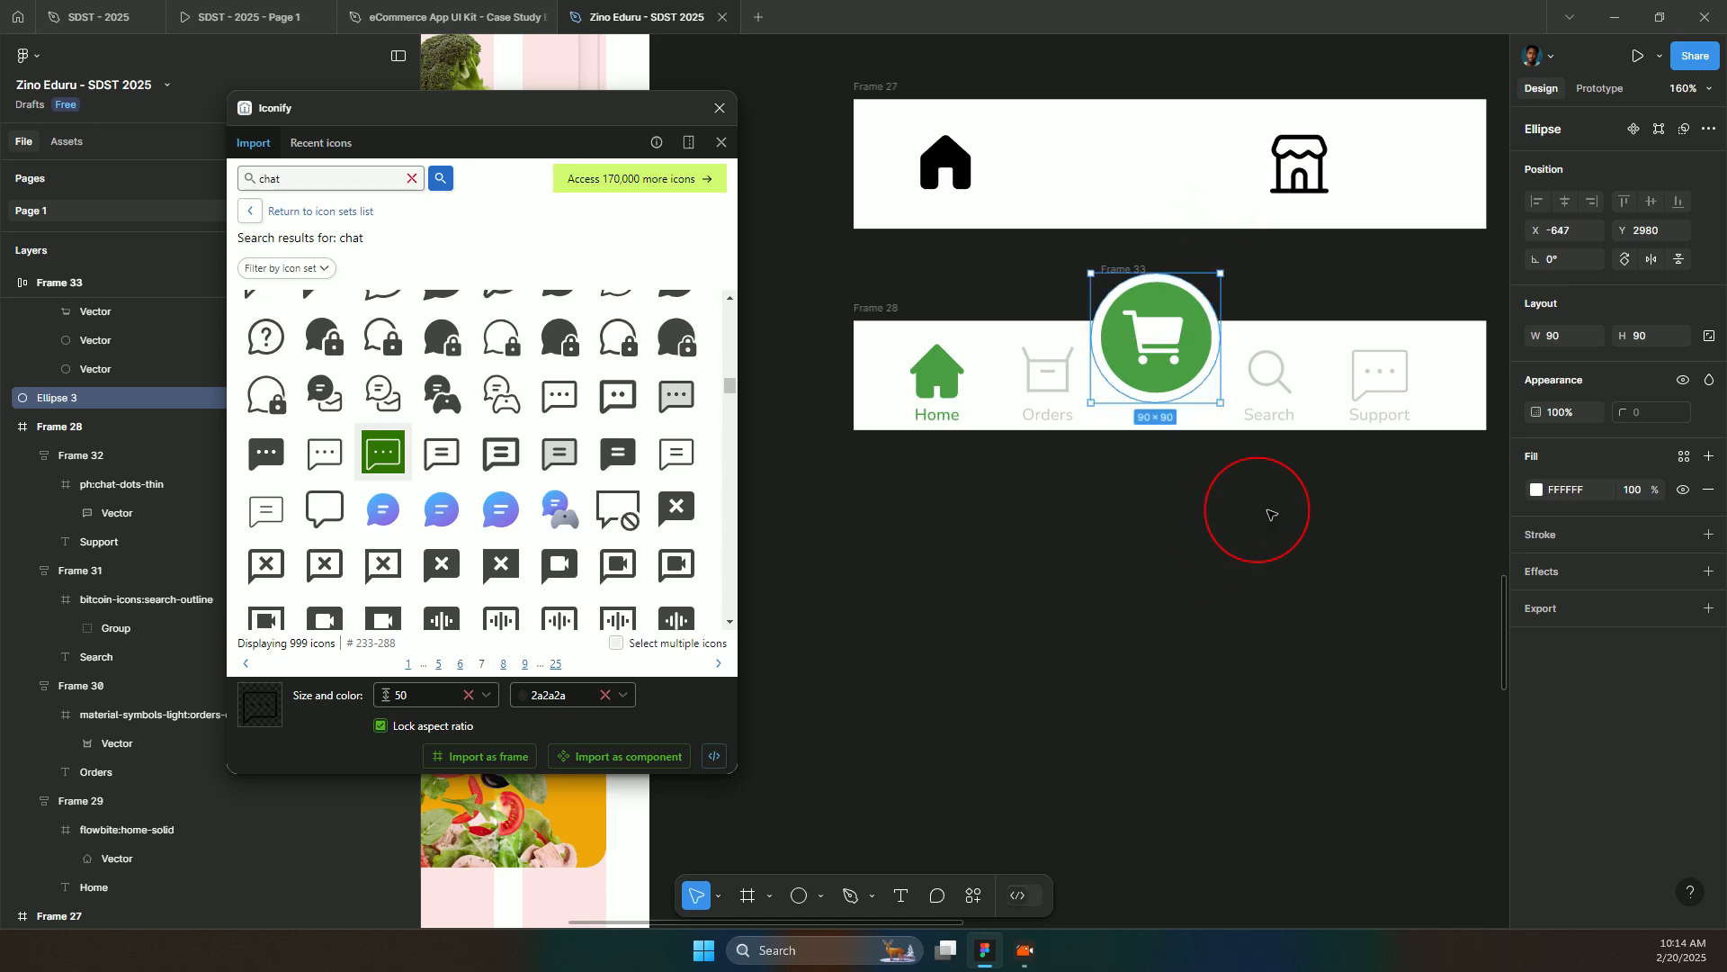
{"action": "key", "text": "Up"}
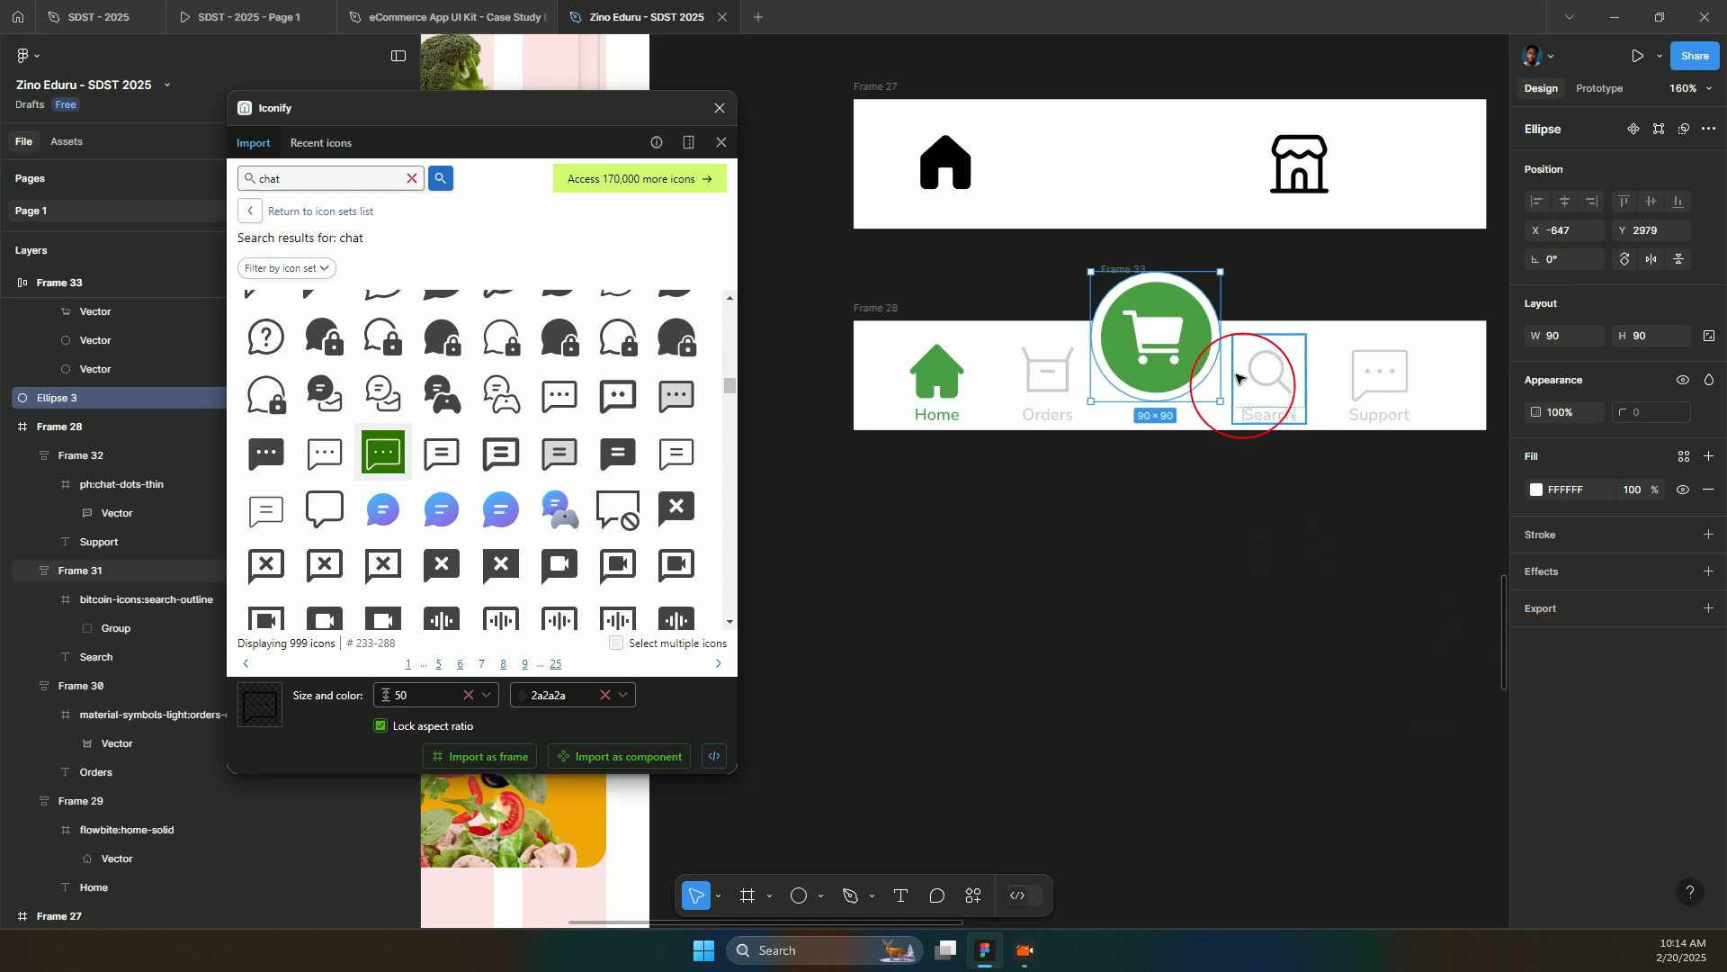
{"action": "left_click", "coordinate": [1206, 357], "text": "shift"}
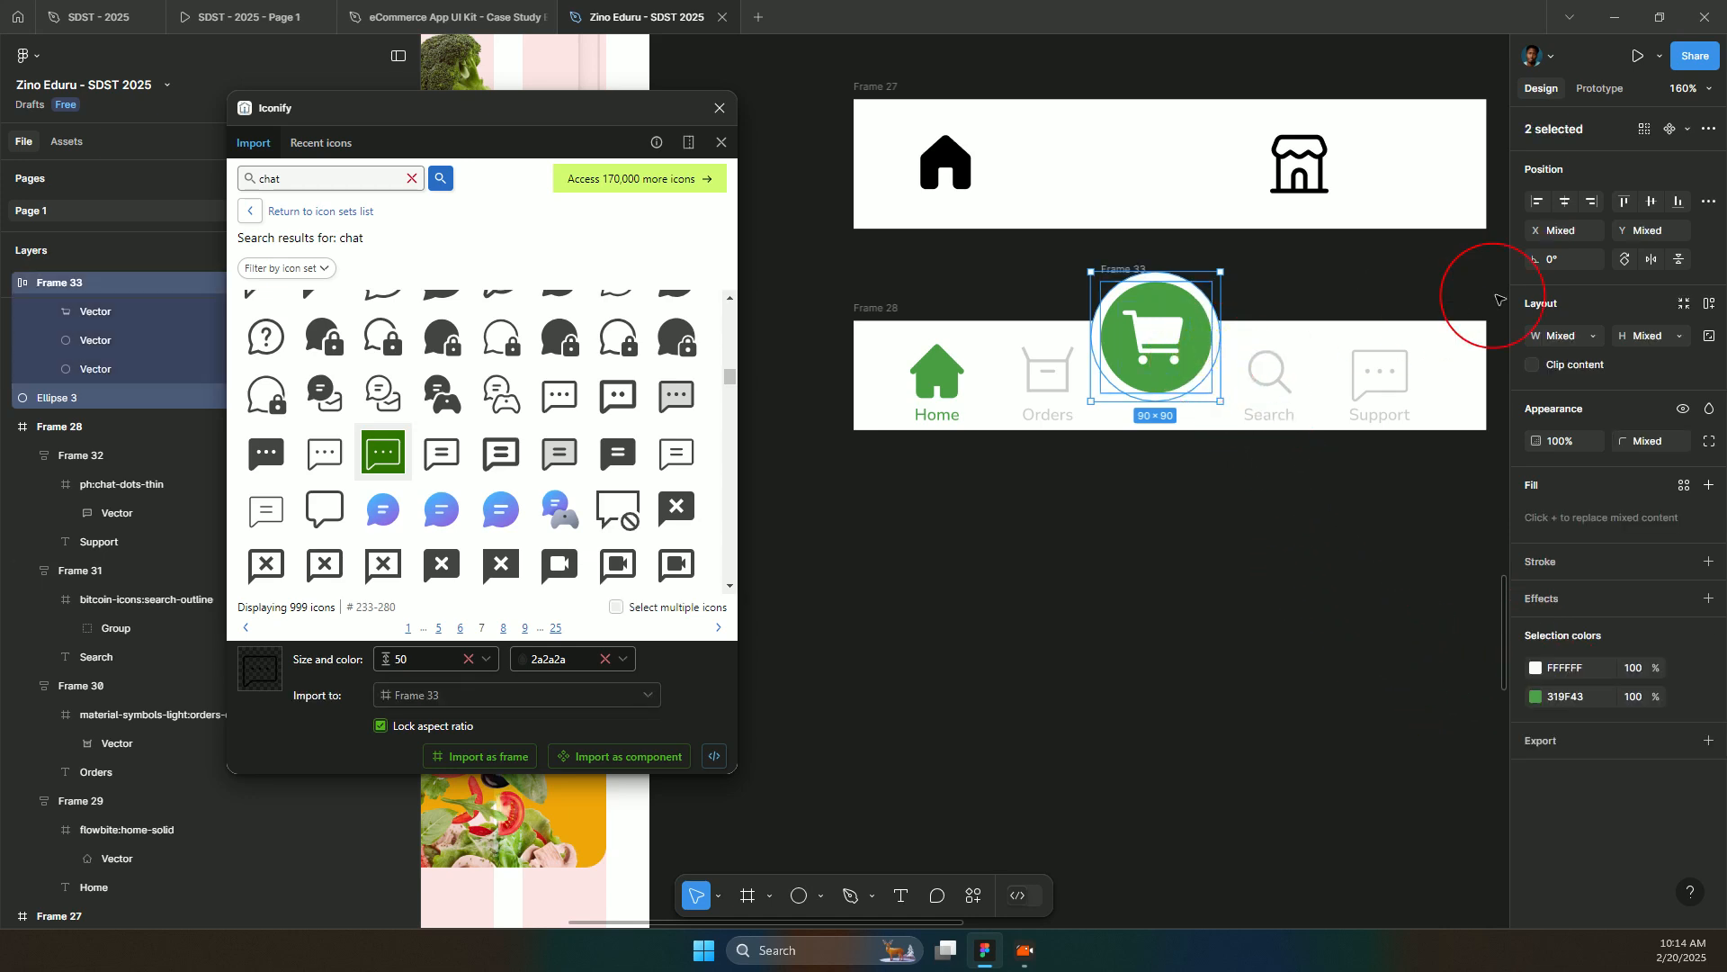
{"action": "left_click", "coordinate": [1654, 205]}
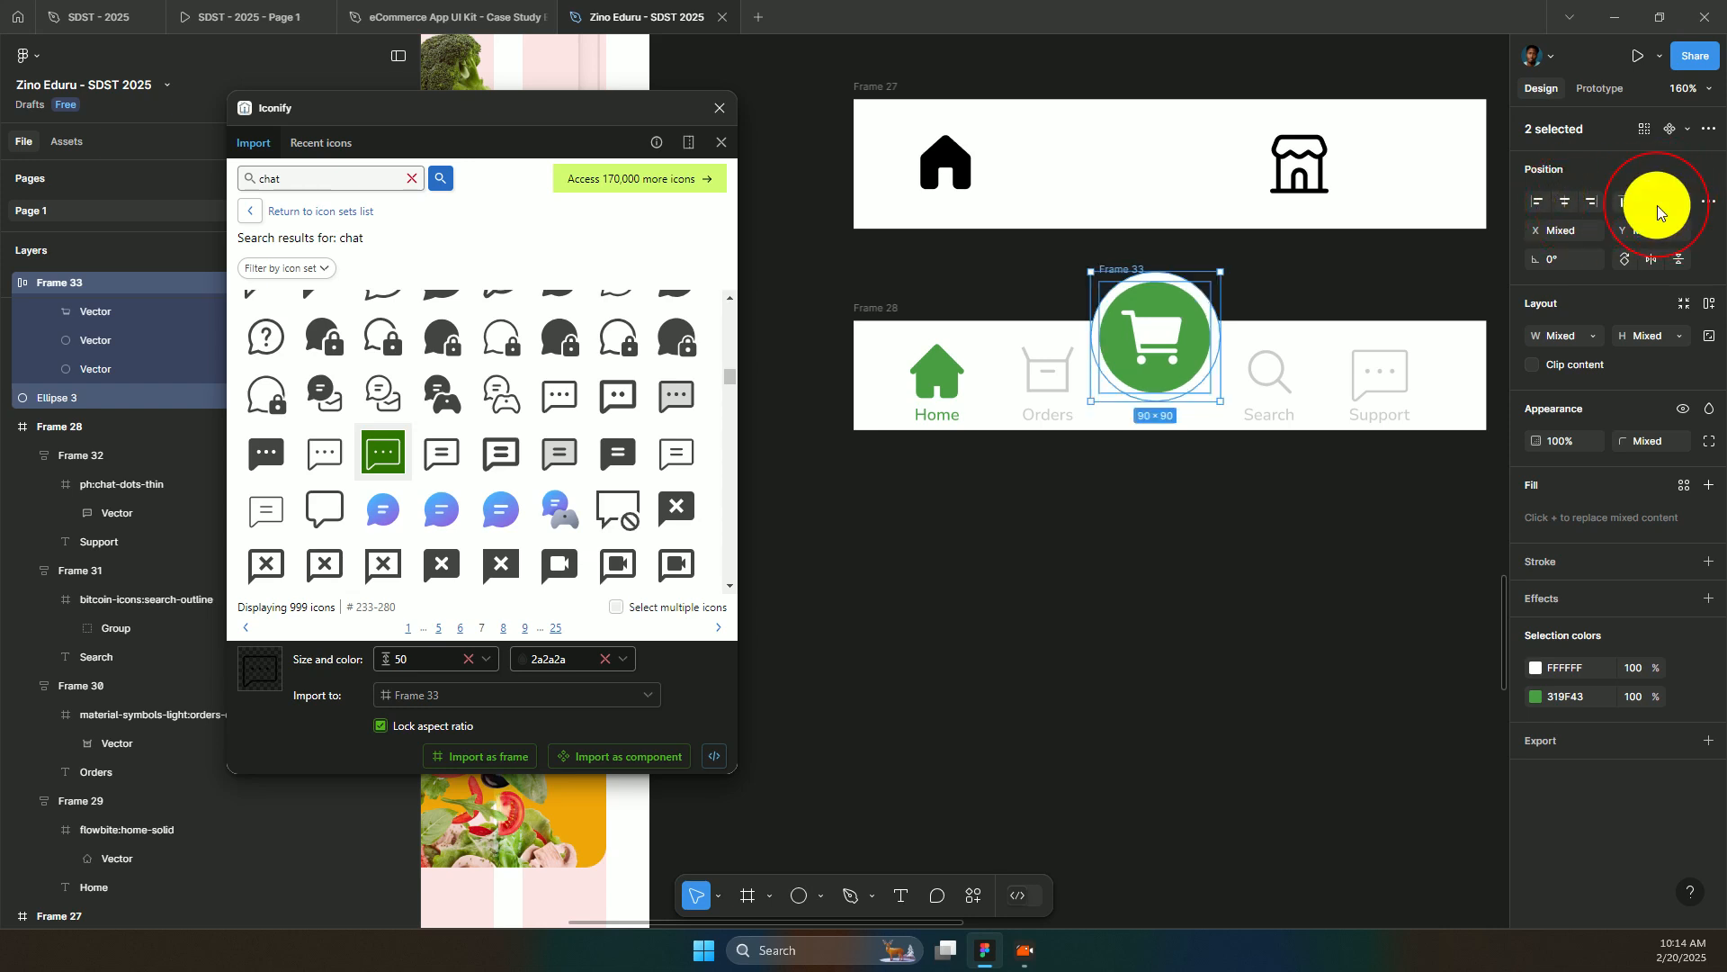
{"action": "left_click", "coordinate": [1225, 296]}
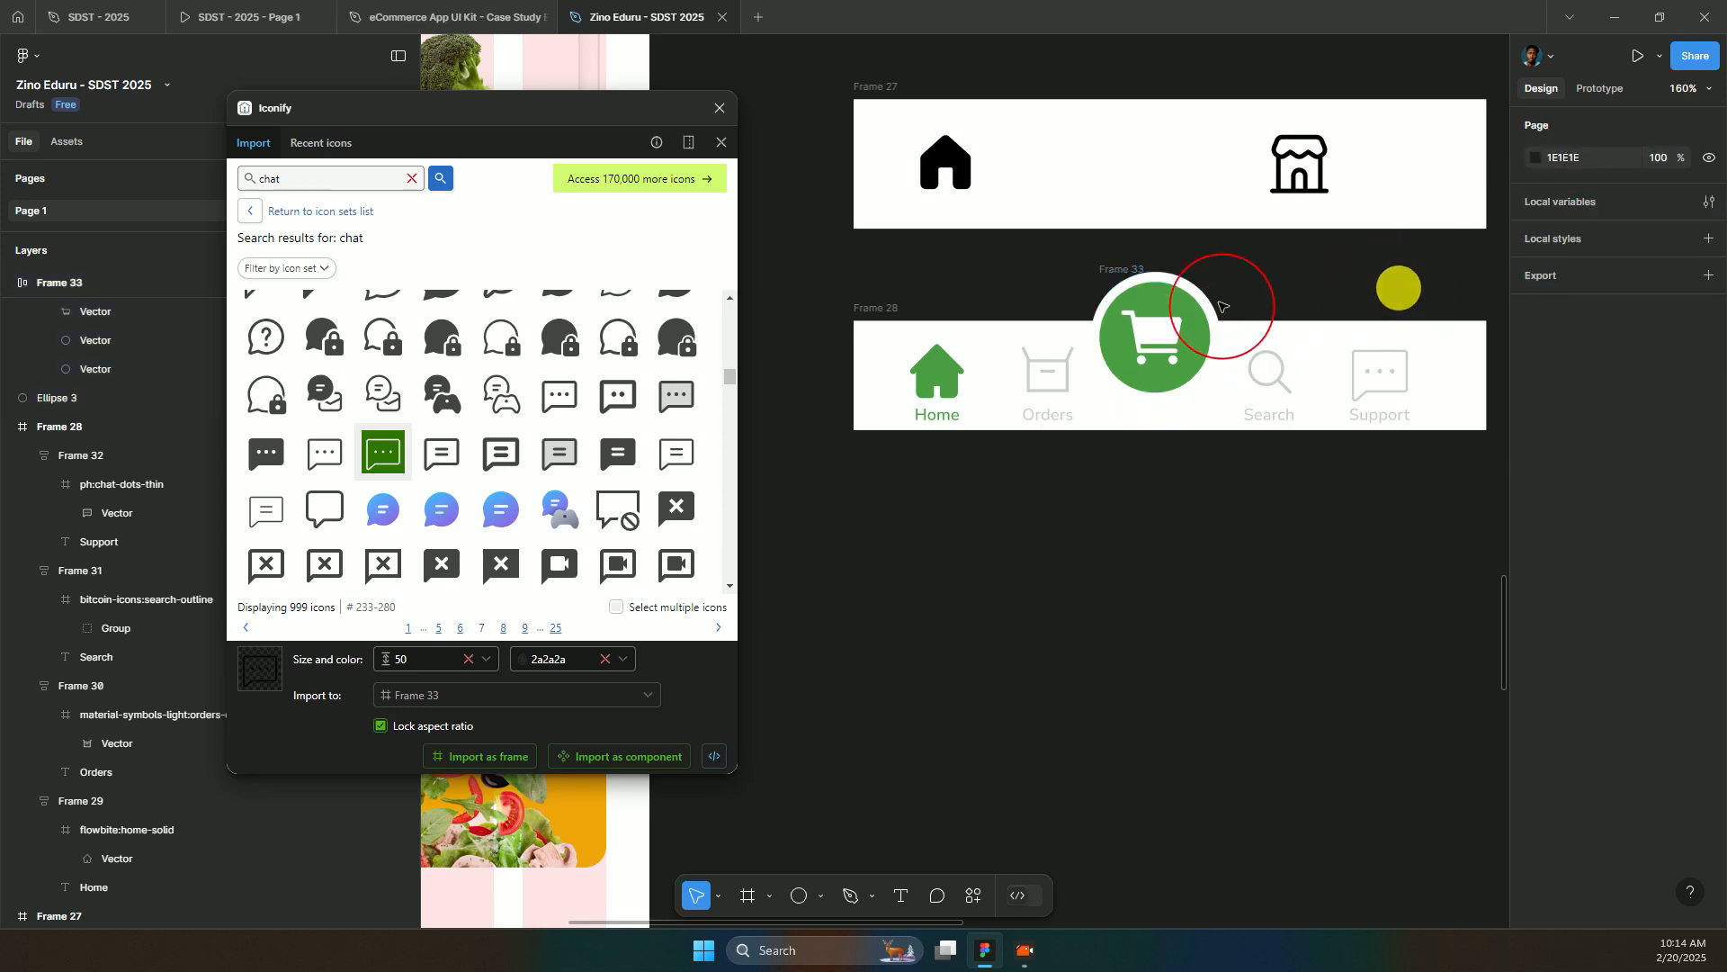
- Try to merge the white circle and Frame 28 with a Union selection
{"action": "left_click", "coordinate": [1165, 270]}
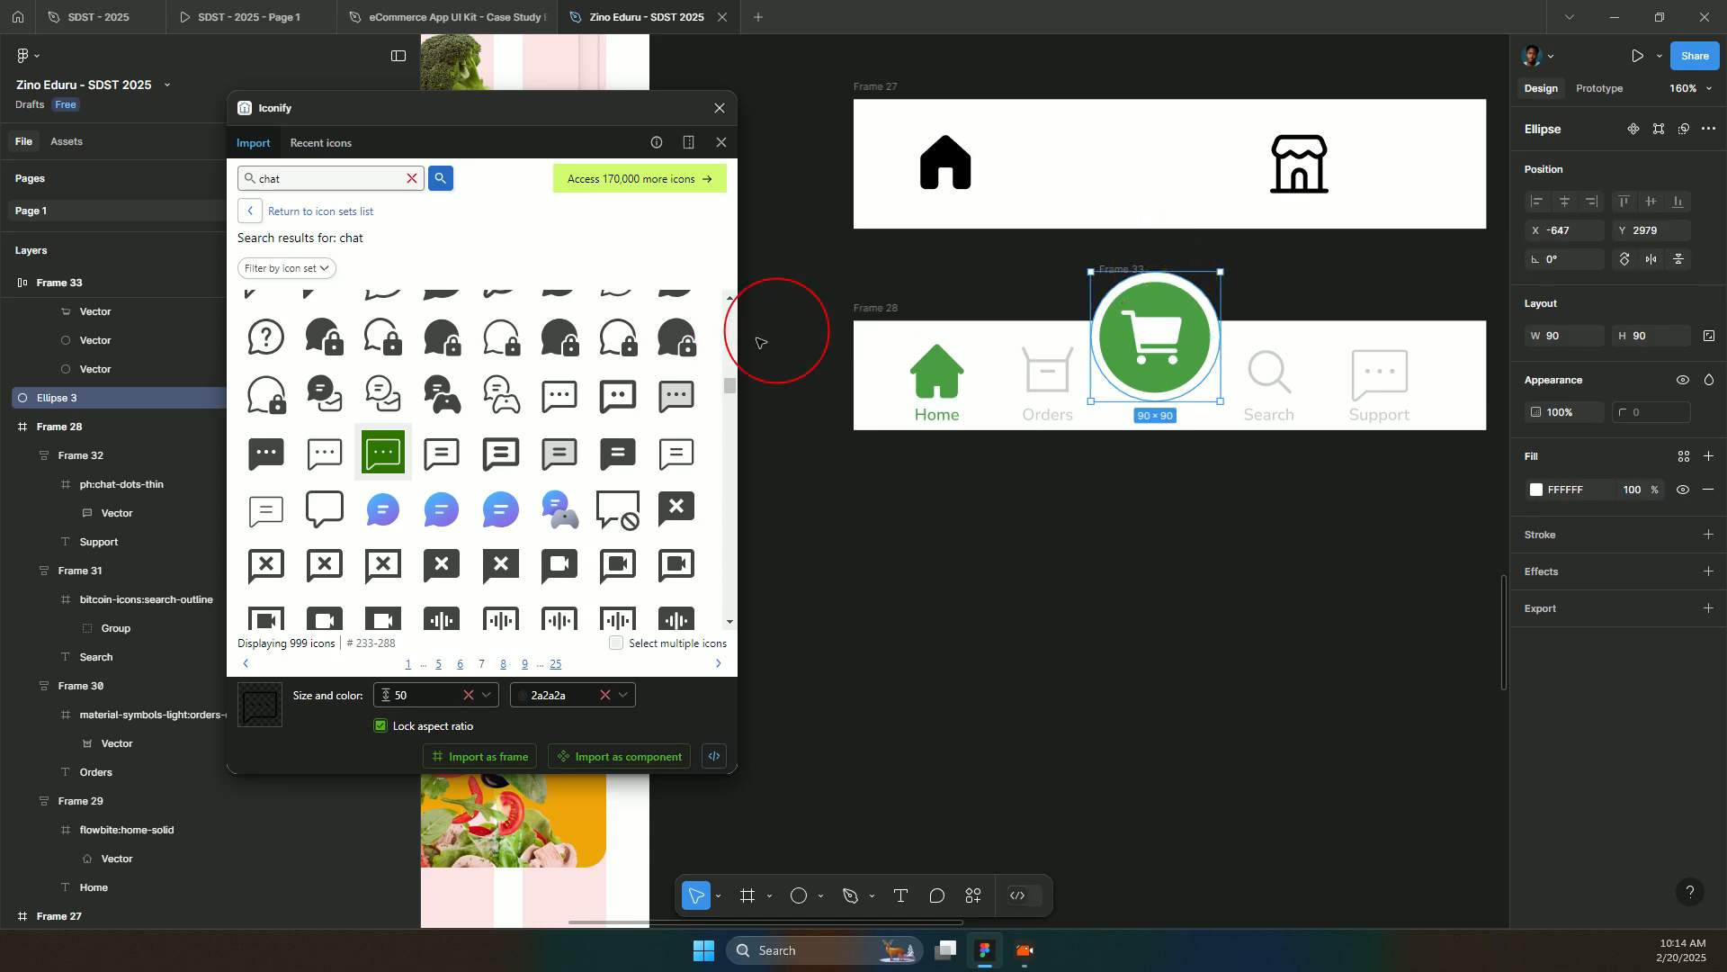
{"action": "left_click", "coordinate": [881, 315], "text": "shift"}
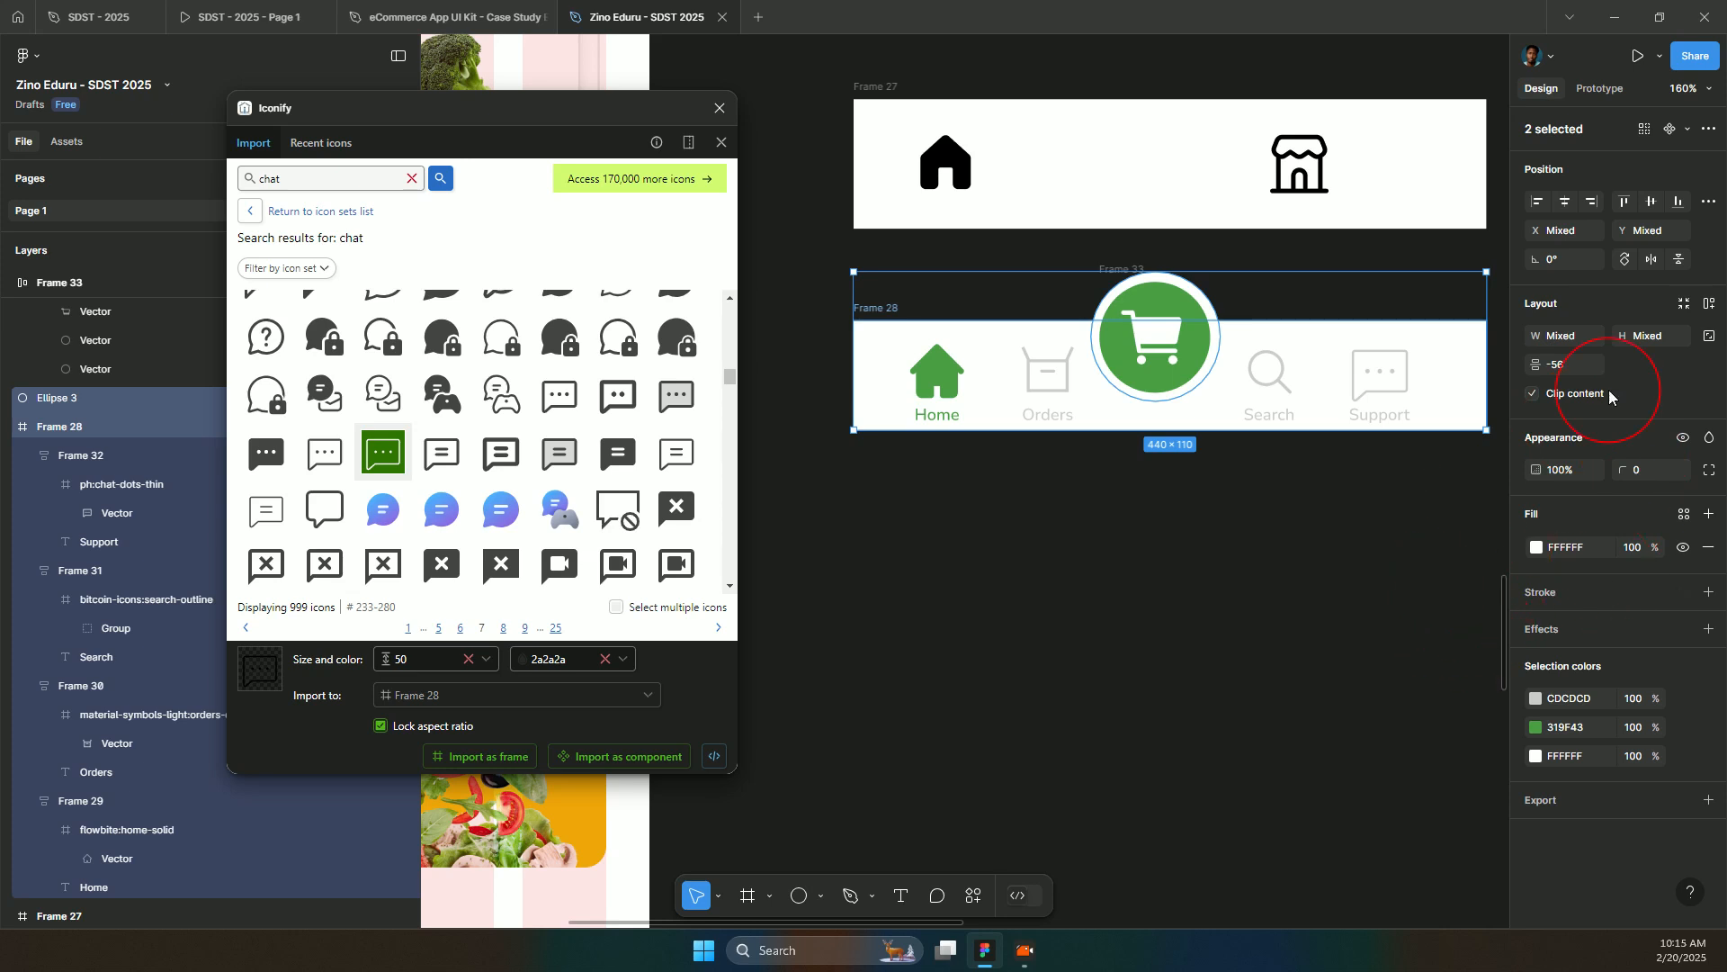
{"action": "left_click", "coordinate": [1712, 139]}
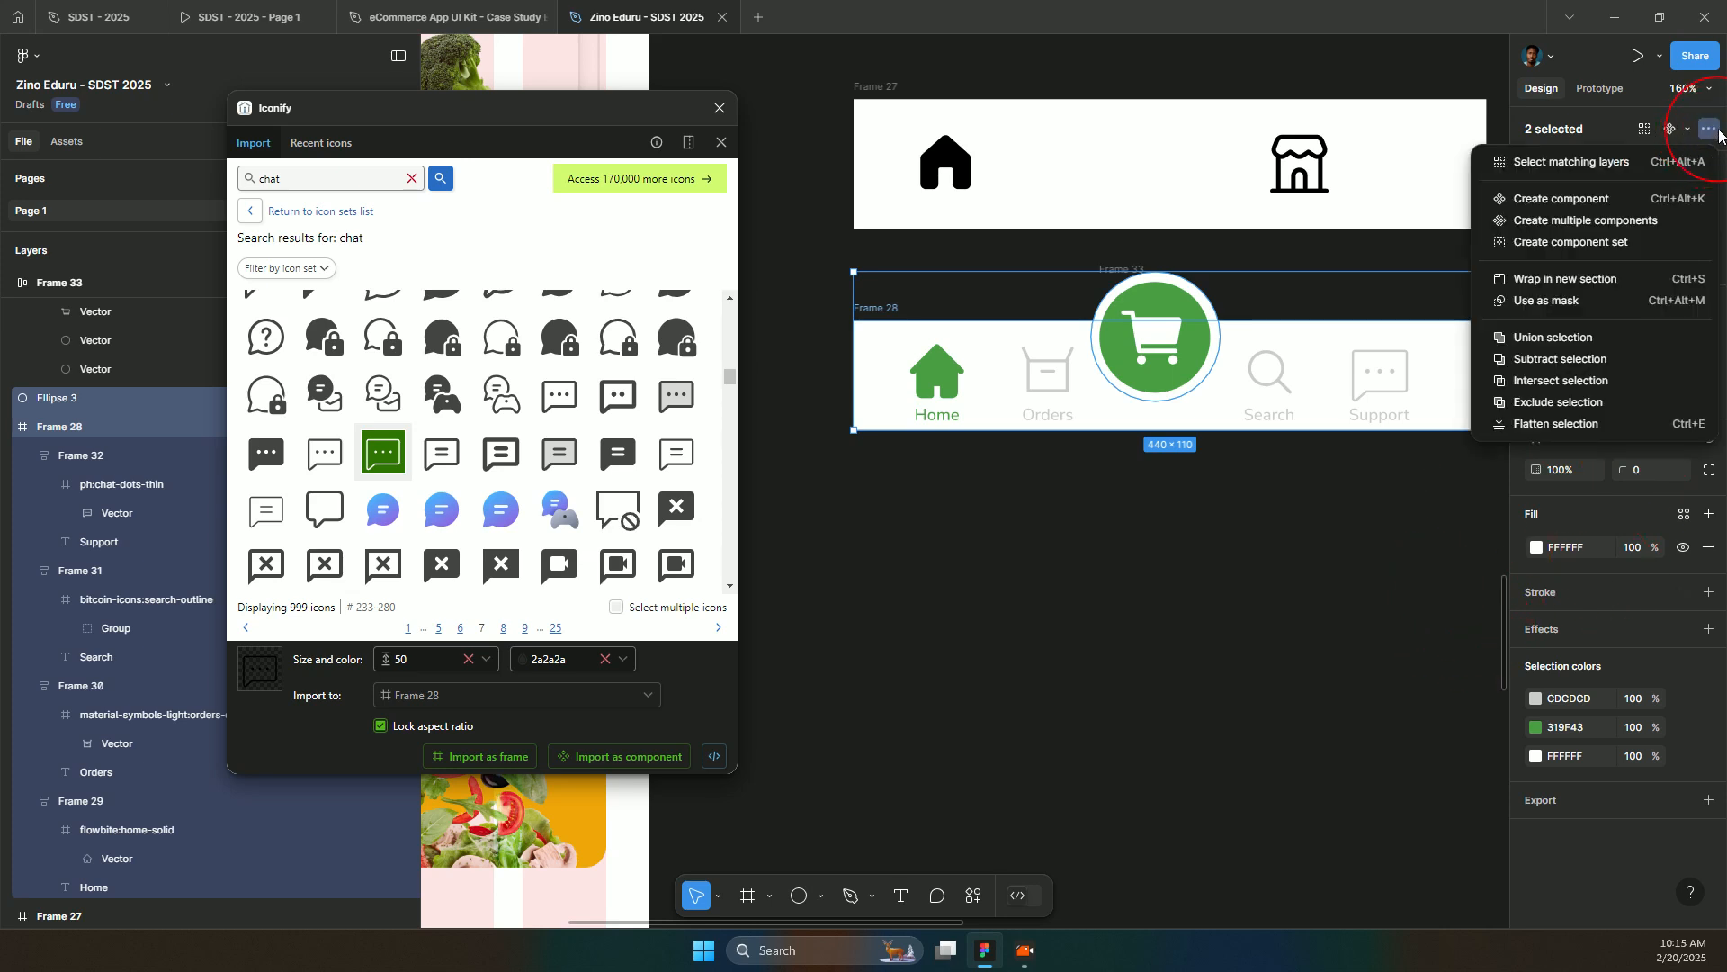
{"action": "left_click", "coordinate": [1711, 131]}
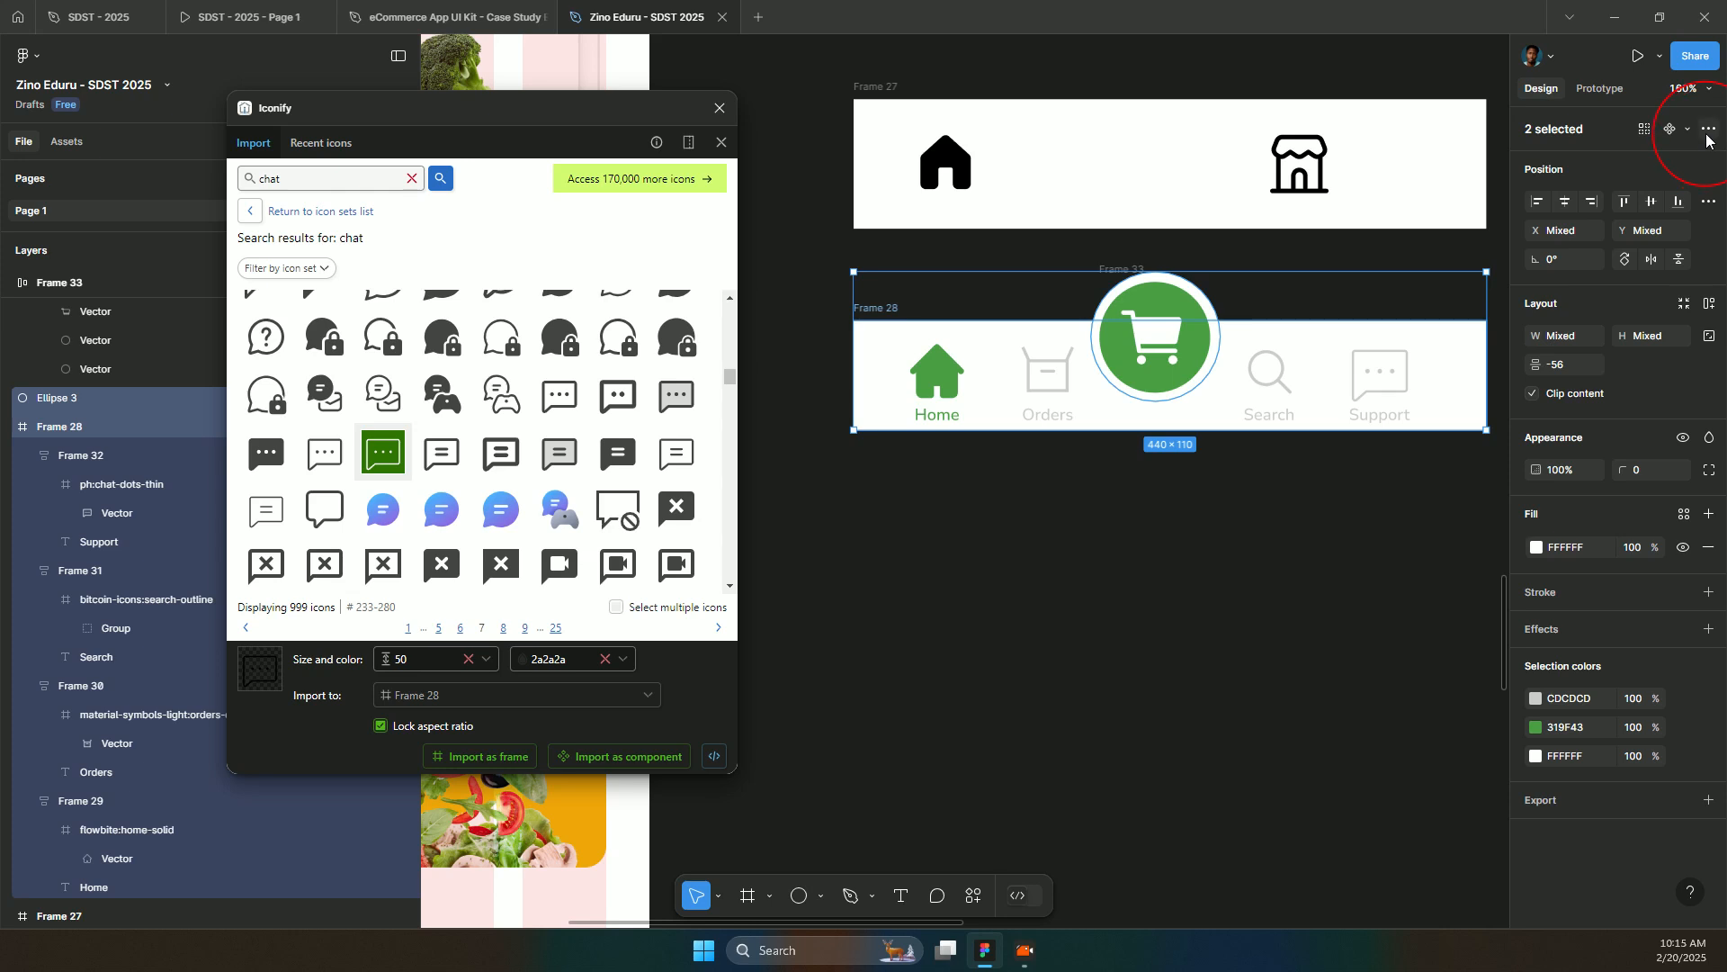
{"action": "left_click", "coordinate": [1709, 135]}
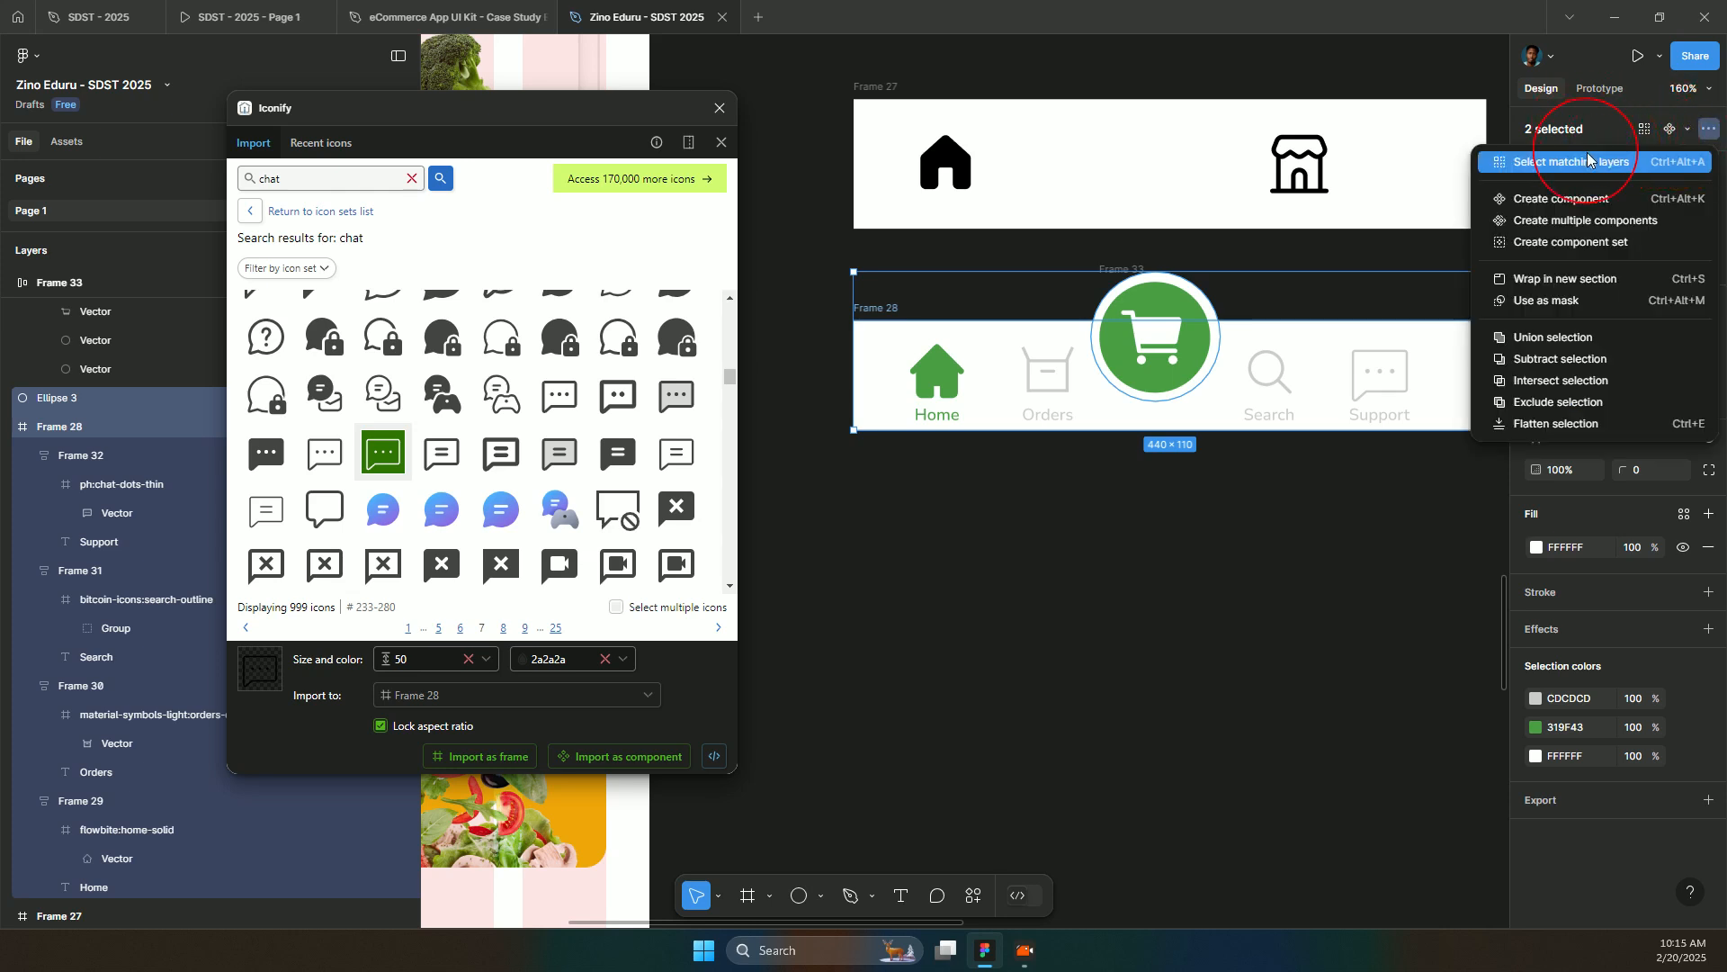
{"action": "left_click", "coordinate": [1522, 338]}
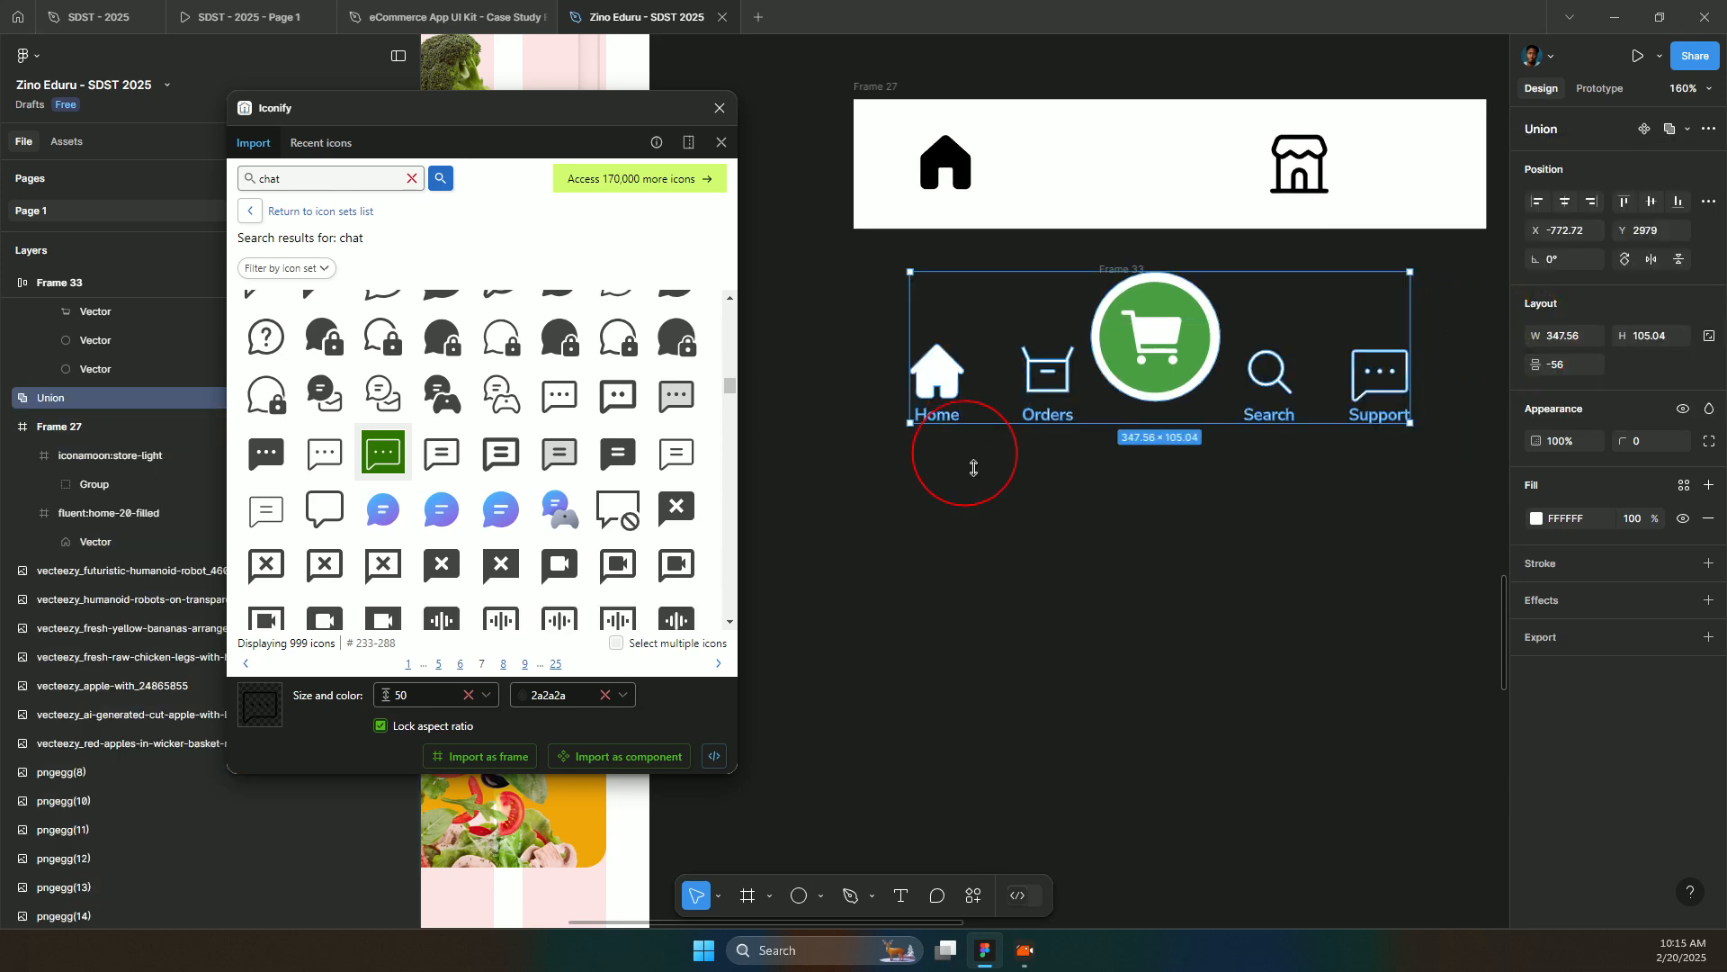
{"action": "key", "text": "ctrl+z"}
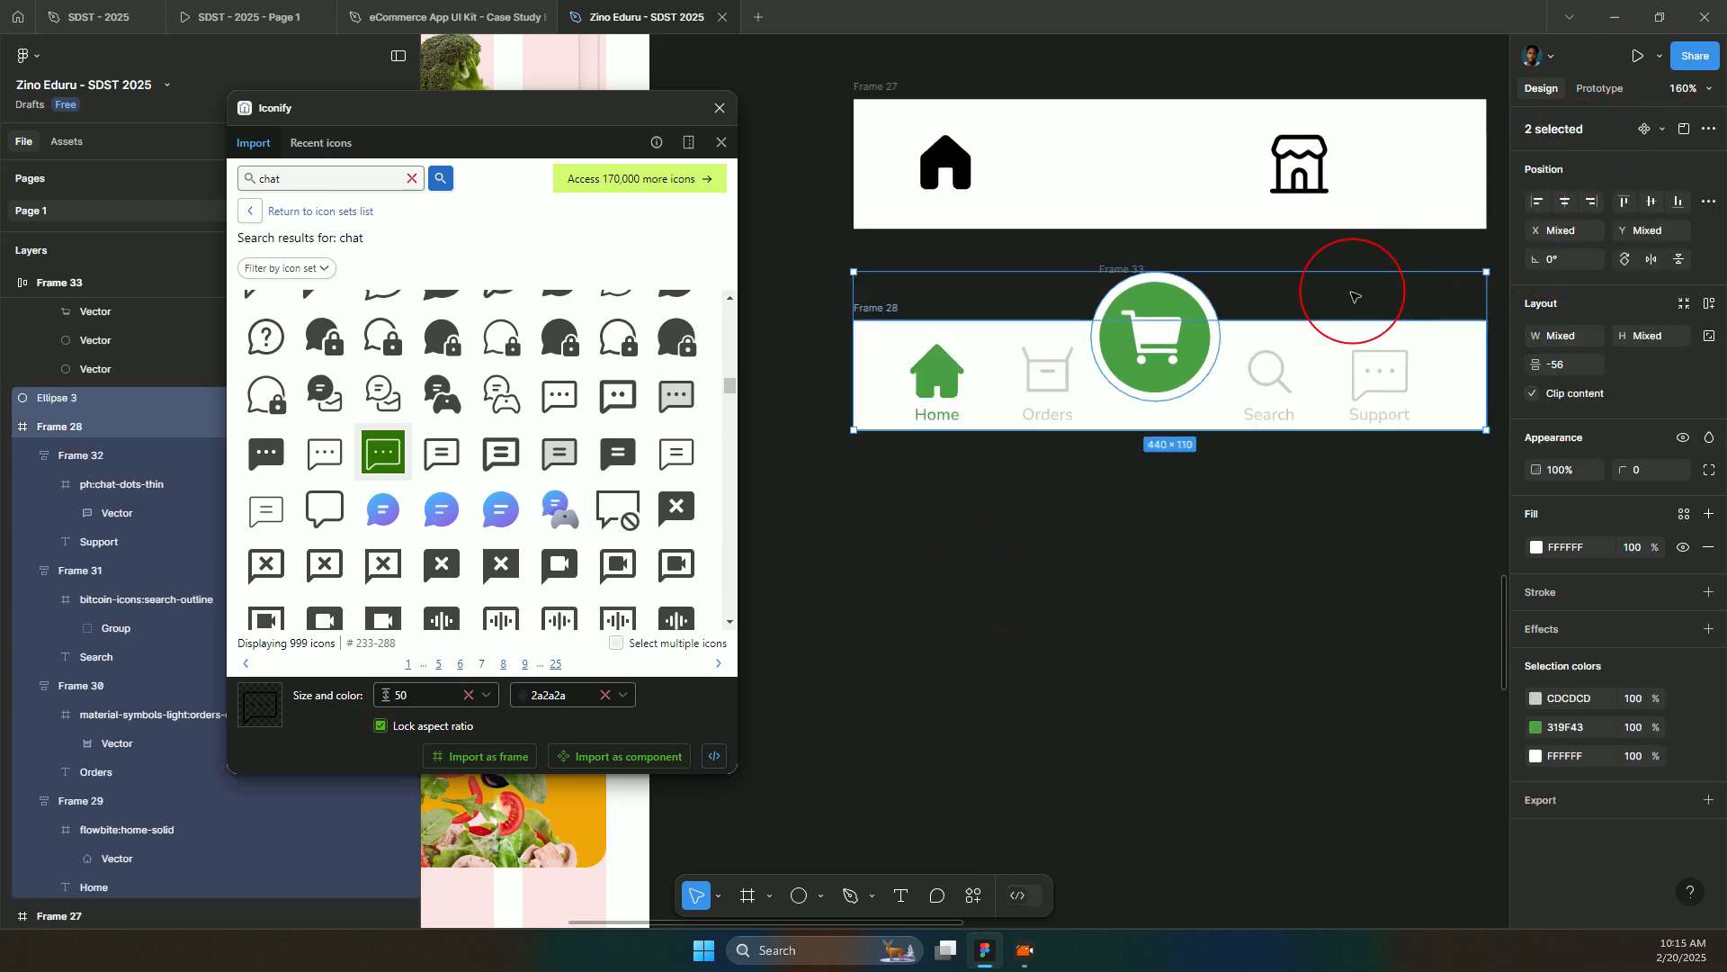
- Try a Subtract selection on the white circle and Frame 28
{"action": "left_click", "coordinate": [1709, 128]}
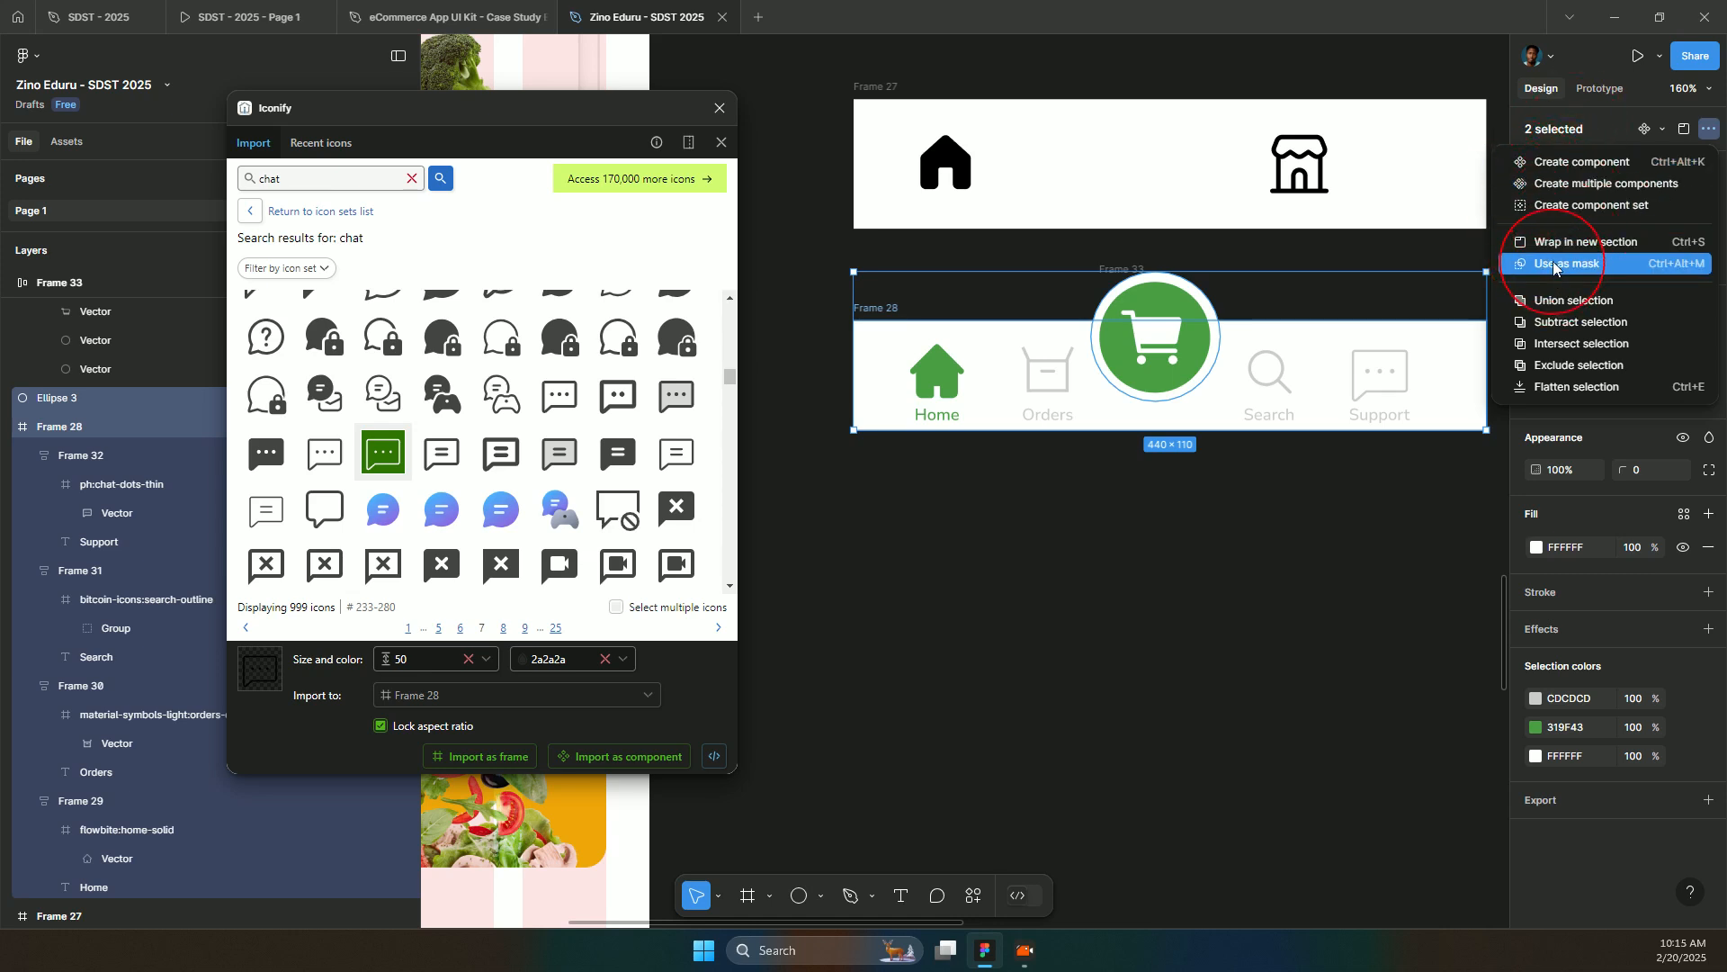
{"action": "left_click", "coordinate": [1538, 325]}
{"action": "key", "text": "ctrl+z"}
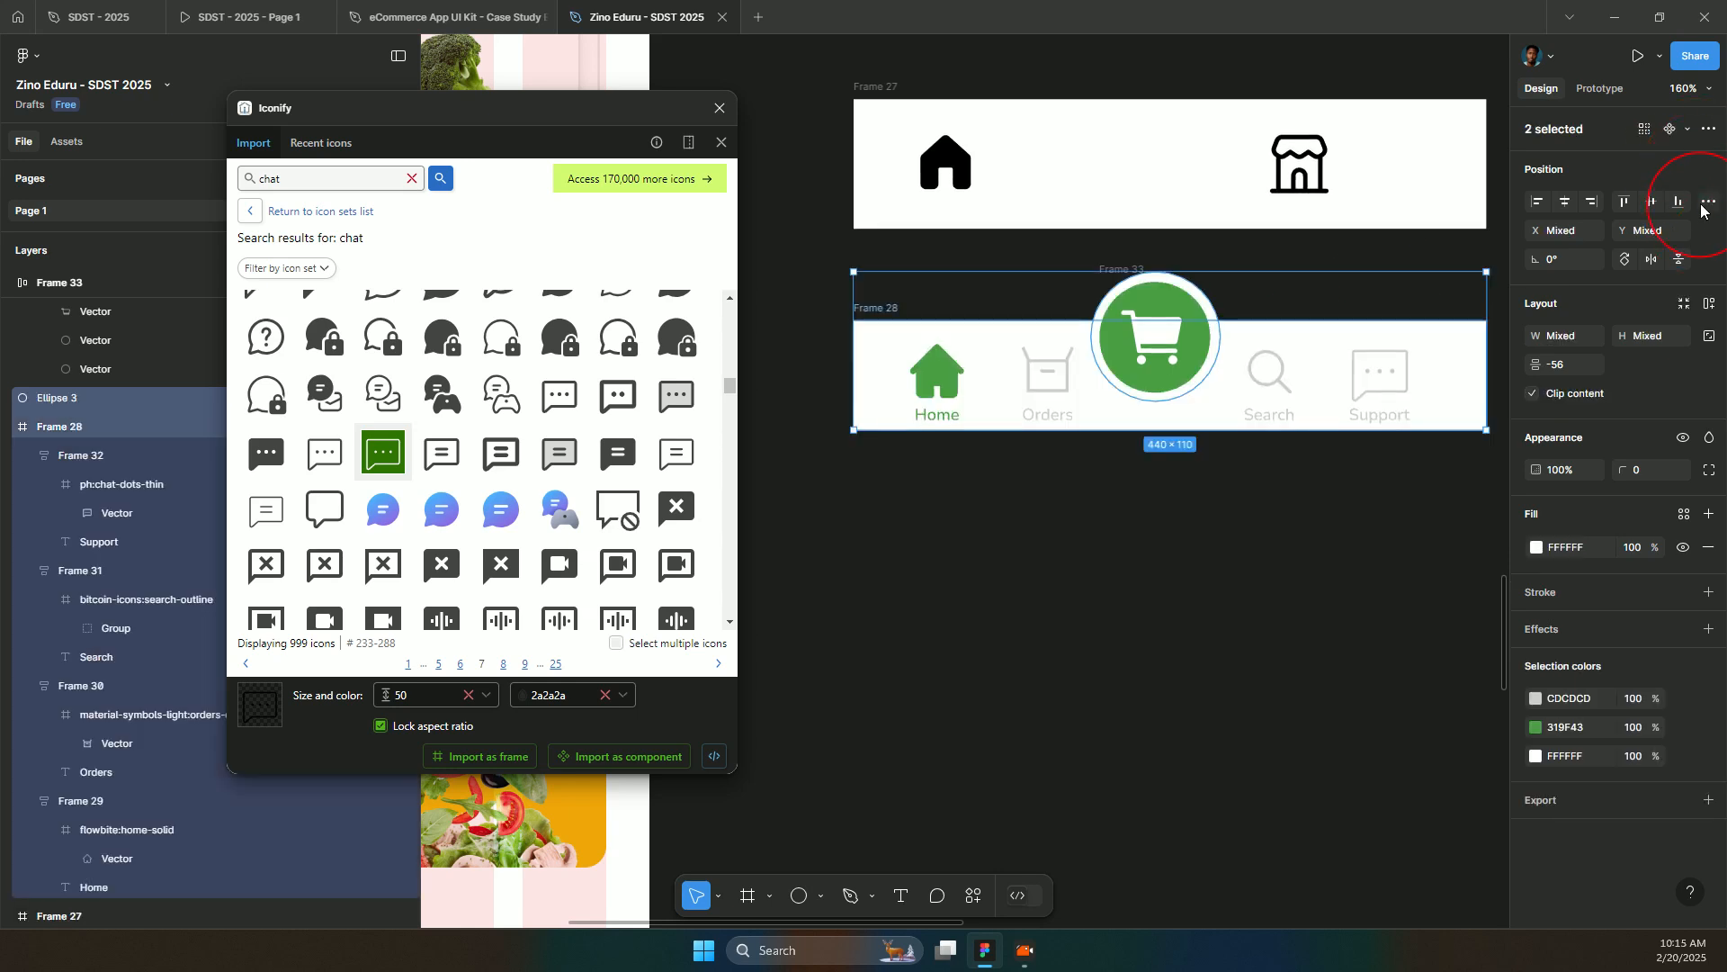
{"action": "left_click", "coordinate": [1252, 242]}
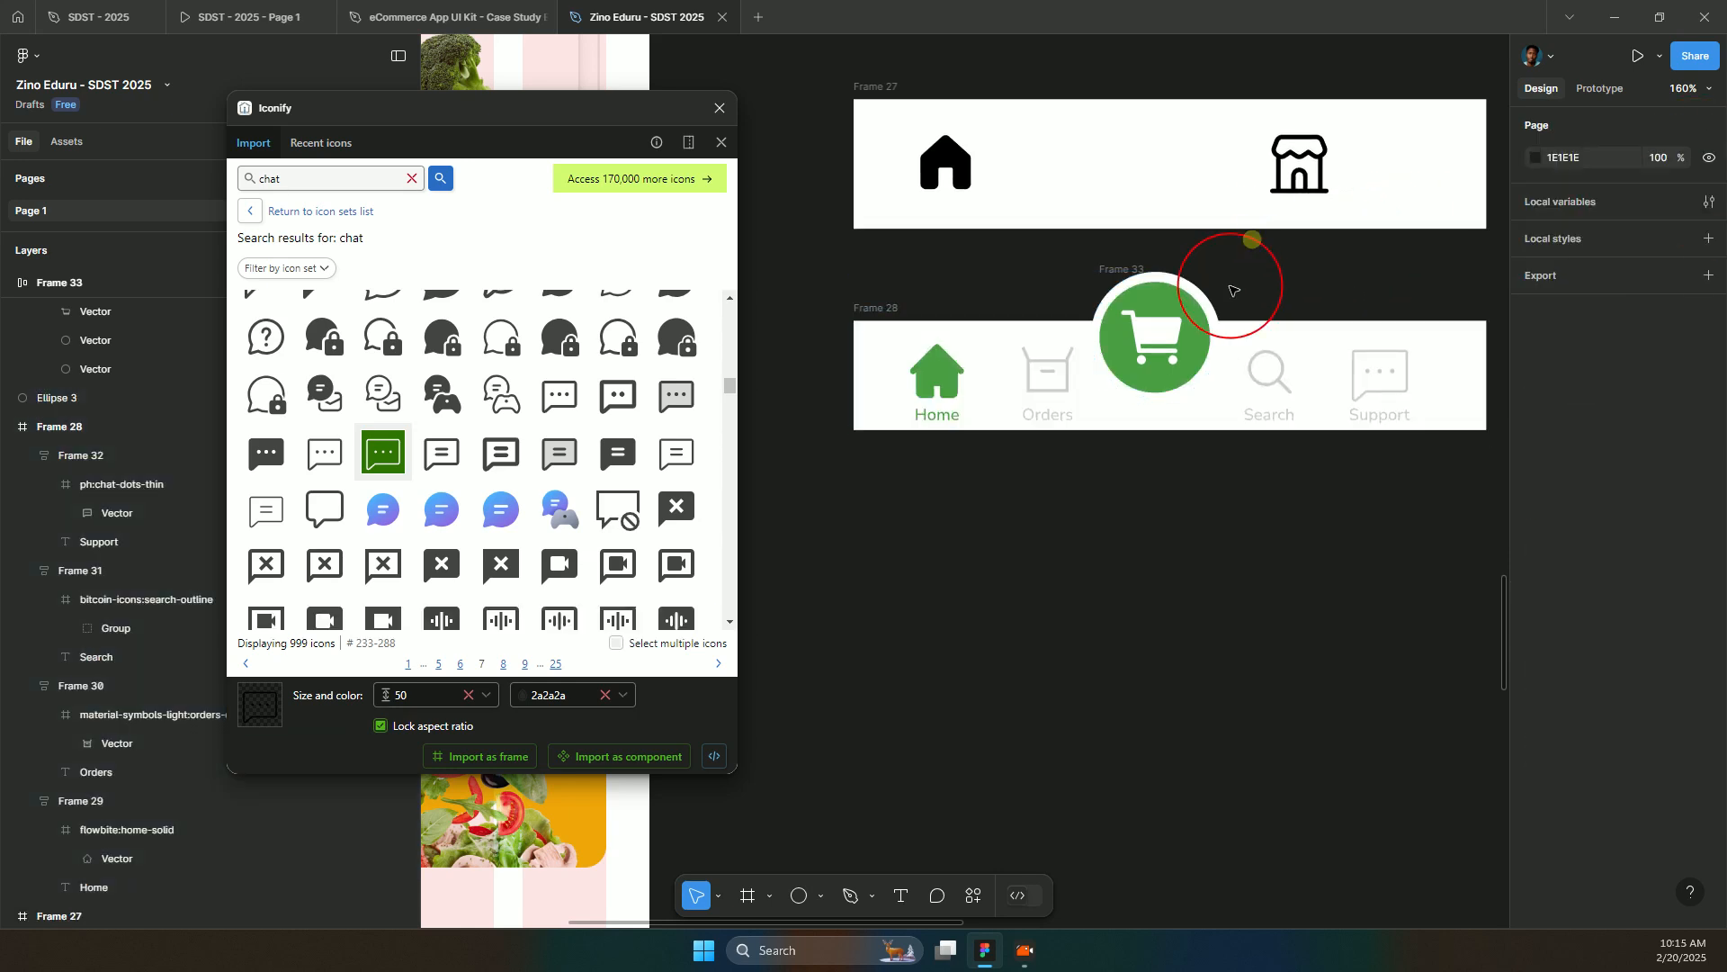
- Try to wrap the white circle in an auto layout frame and merge it with Frame 28 using Union selection
{"action": "left_click", "coordinate": [1183, 279]}
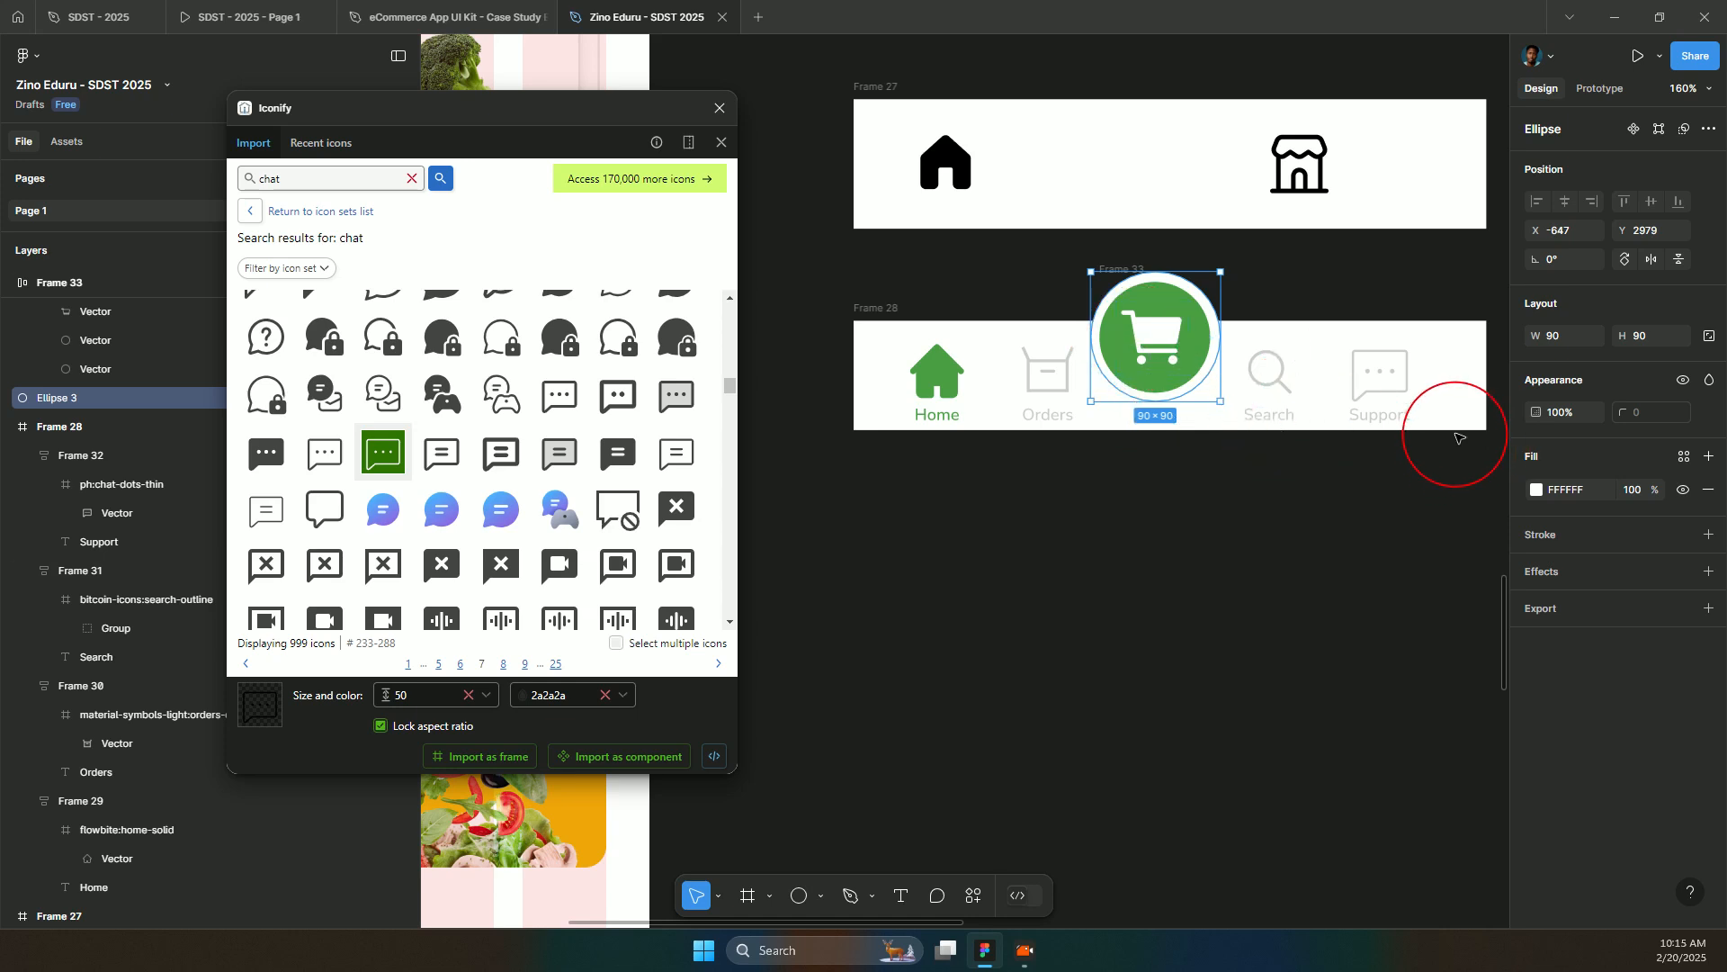
{"action": "key", "text": "shift+a"}
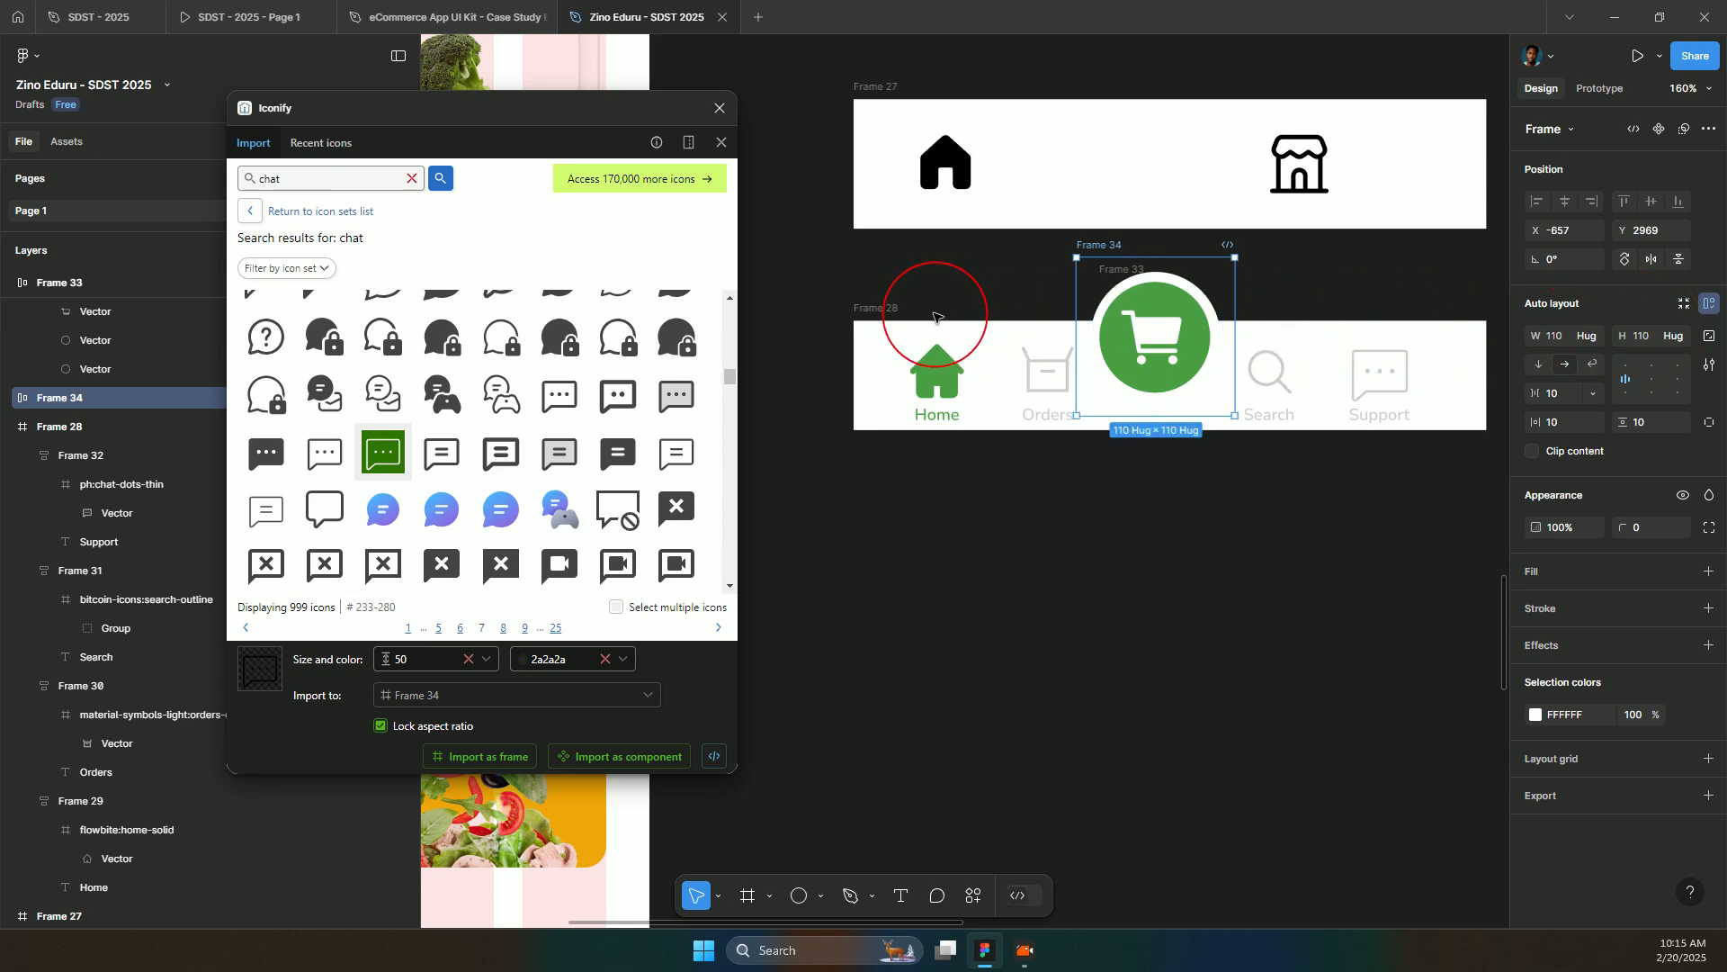
{"action": "left_click", "coordinate": [882, 312]}
{"action": "left_click", "coordinate": [882, 311], "text": "shift"}
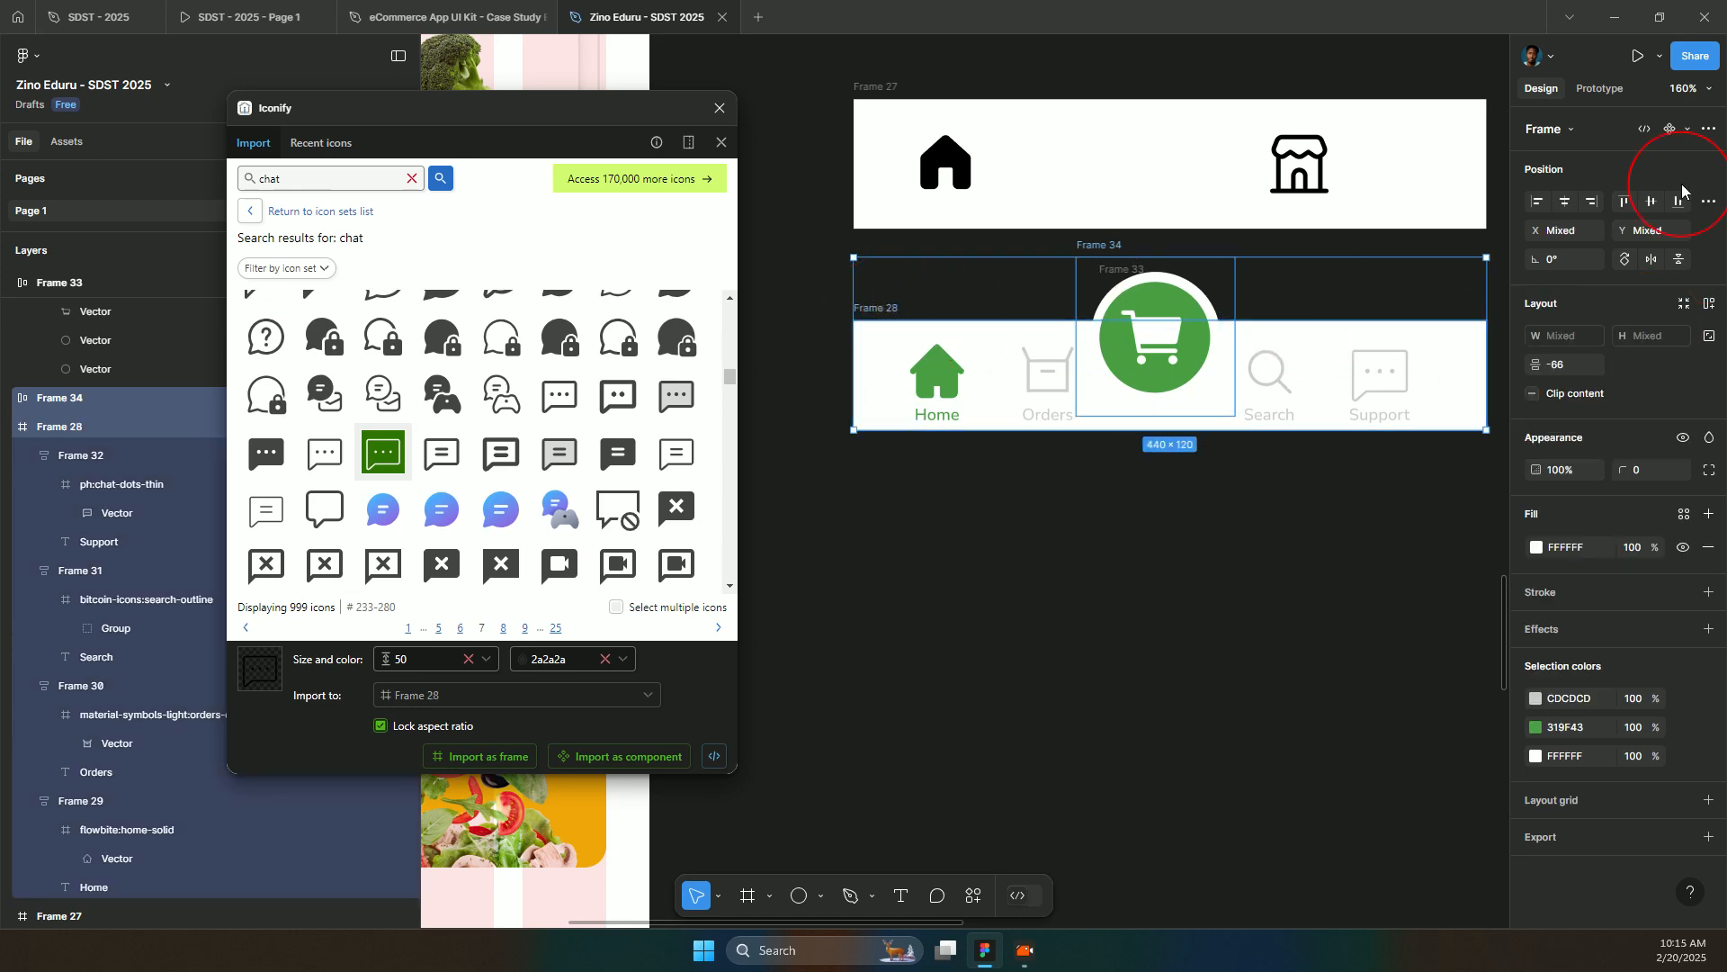
{"action": "left_click", "coordinate": [1709, 130]}
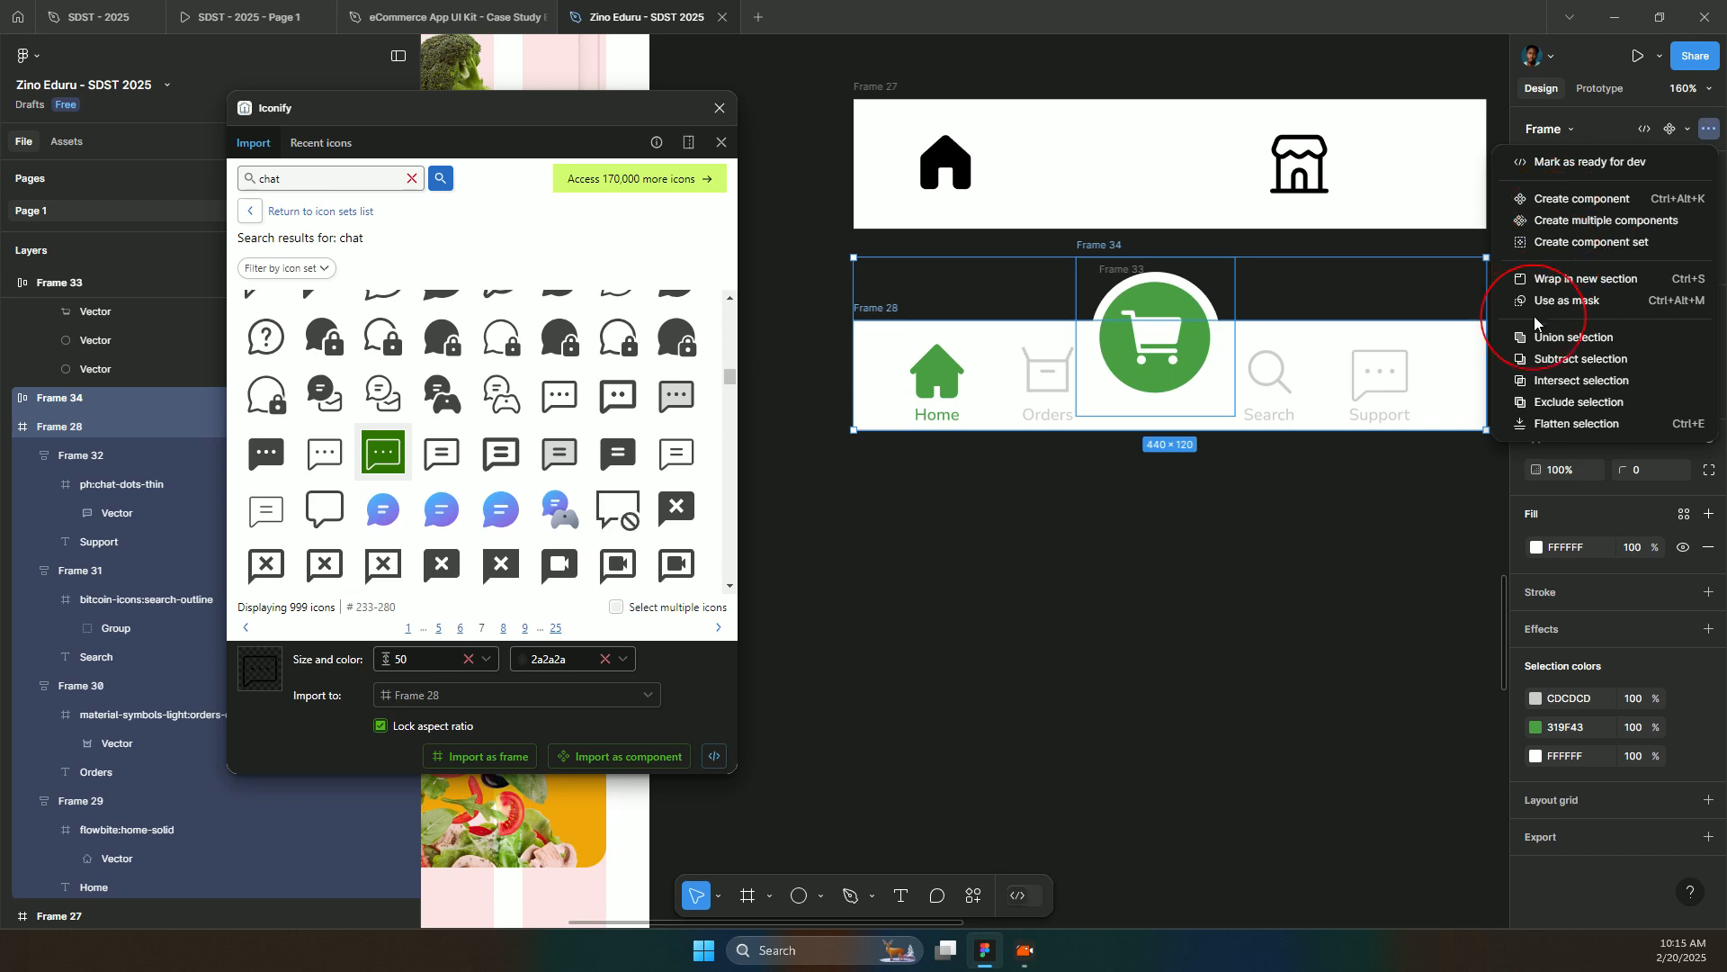
{"action": "left_click", "coordinate": [1537, 342]}
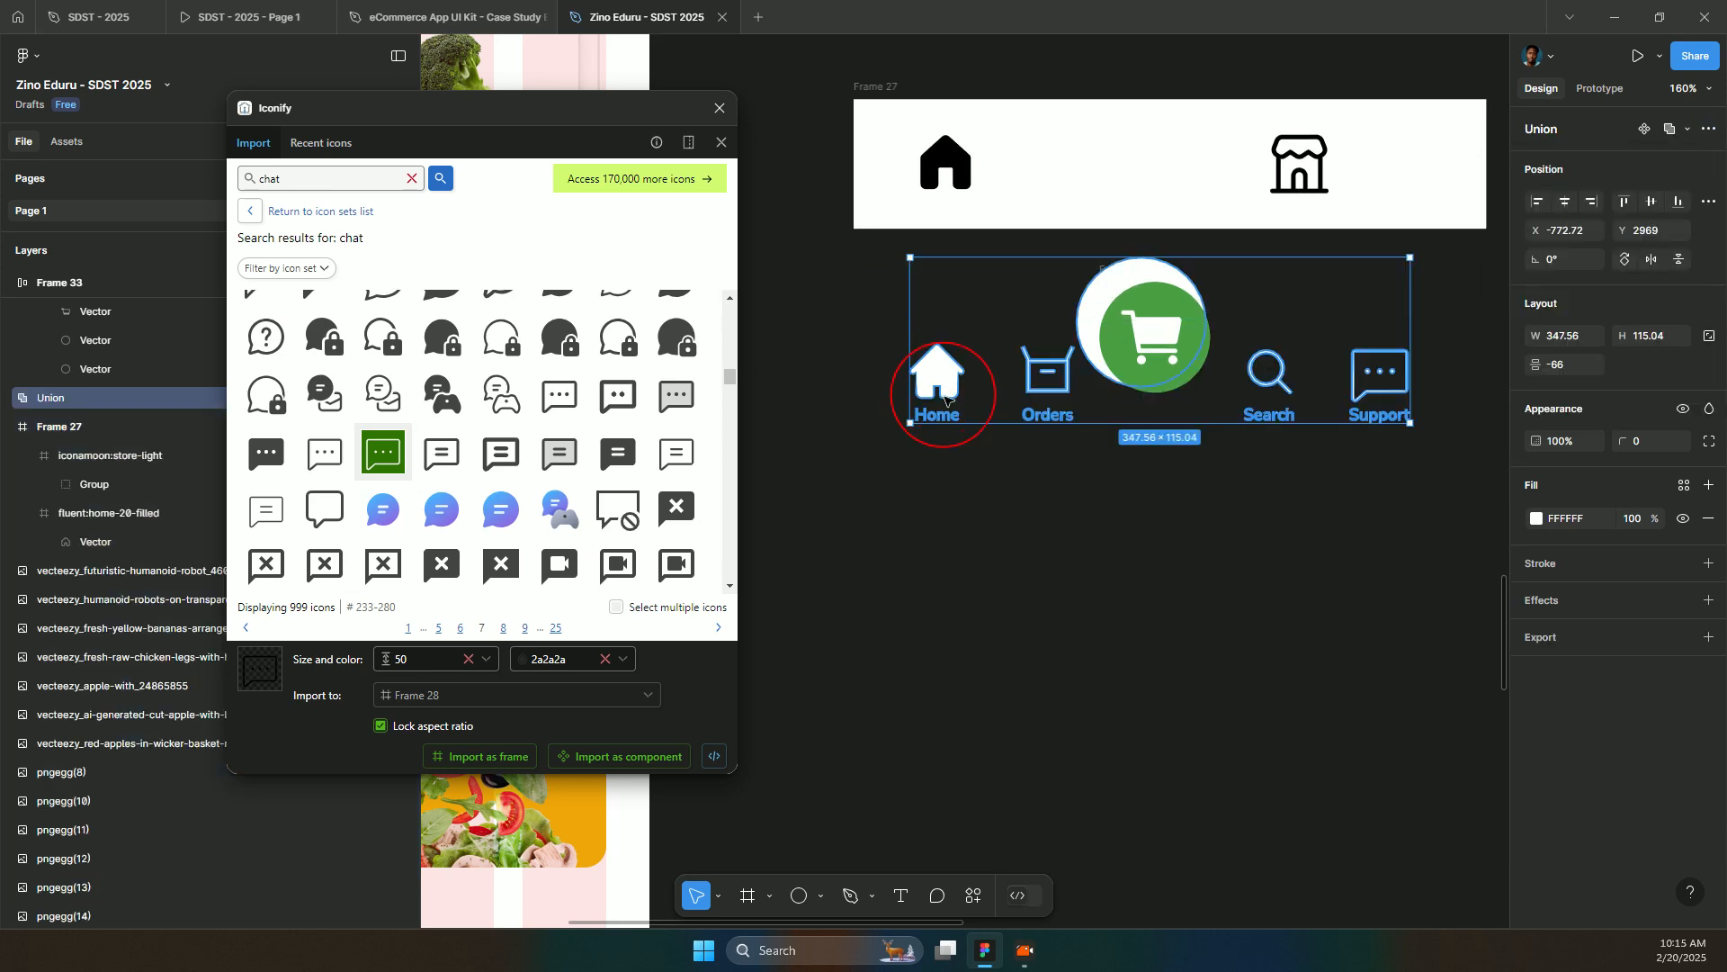
{"action": "key", "text": "ctrl+z"}
{"action": "left_click", "coordinate": [878, 514]}
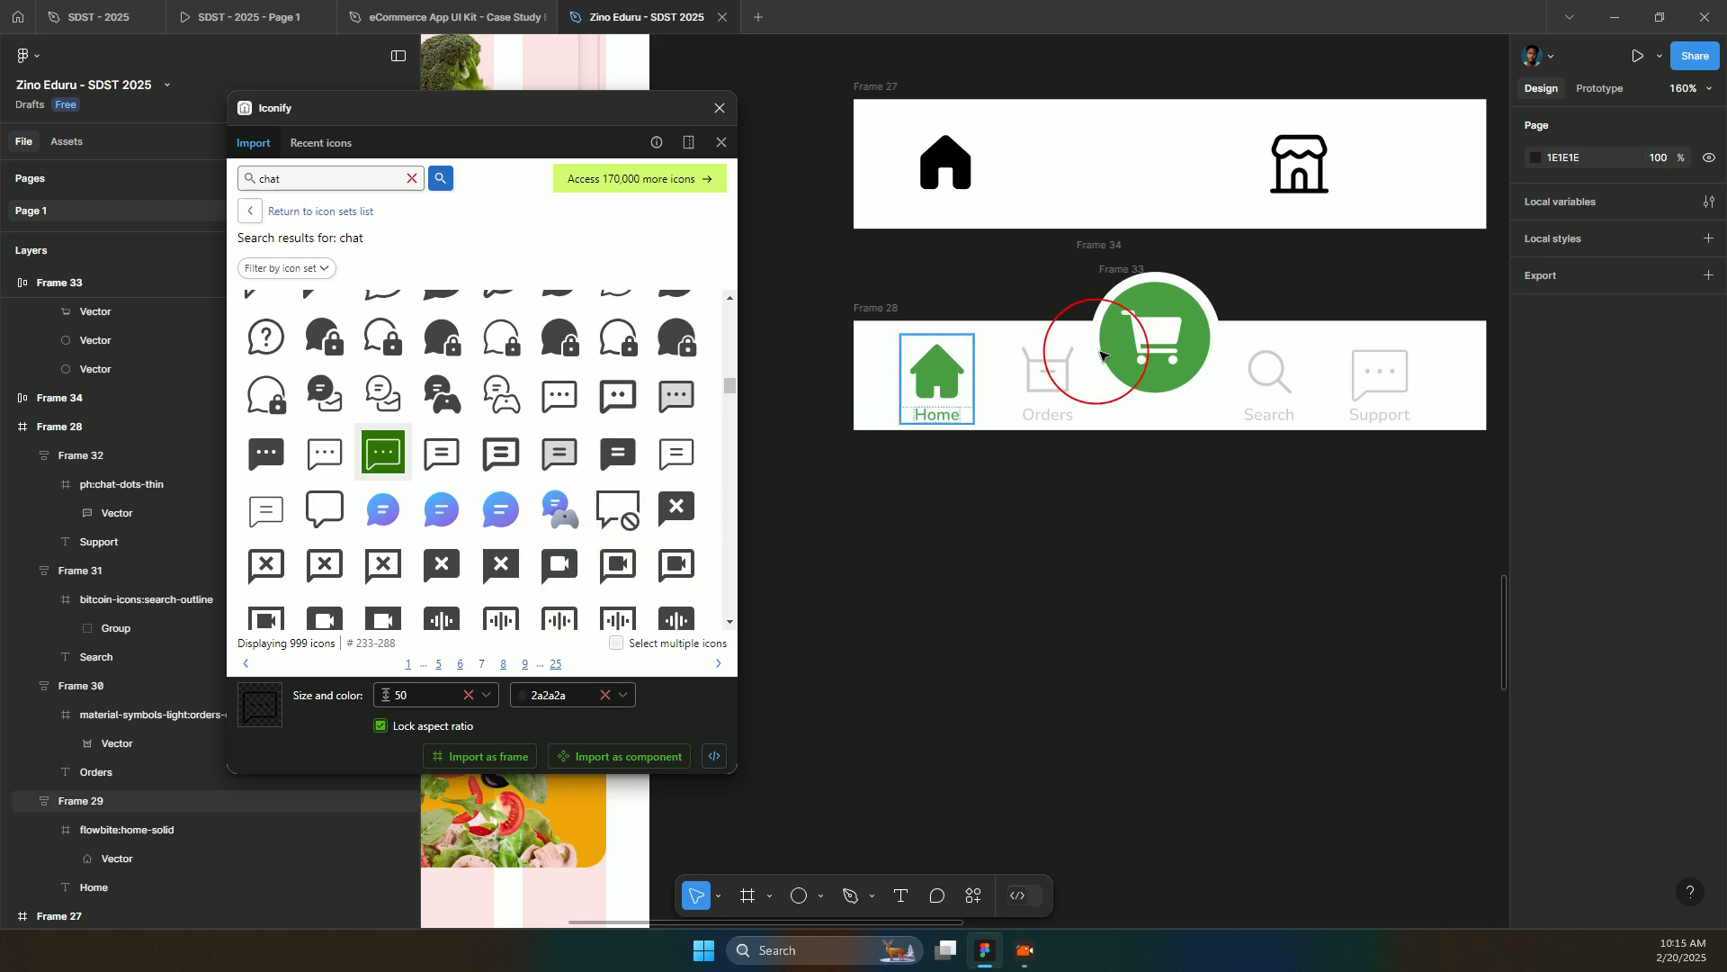
- Delete the white circle behind the cart button along with its leftover wrapper frame
{"action": "left_click", "coordinate": [1245, 282]}
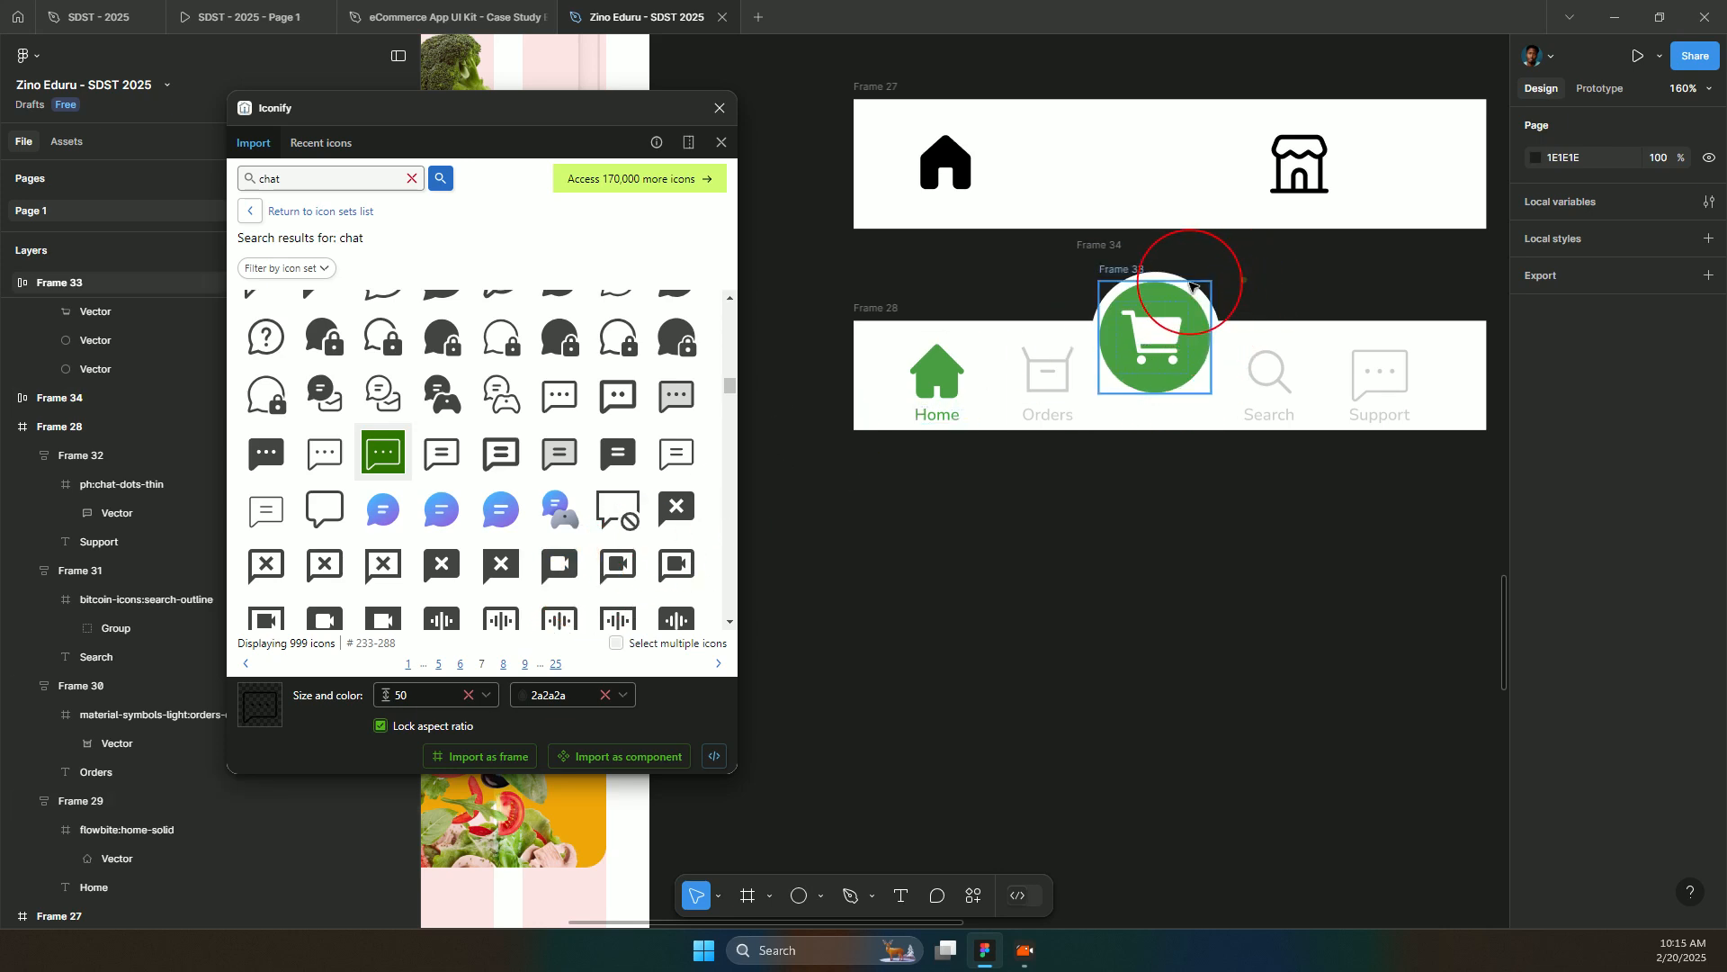
{"action": "left_click", "coordinate": [1152, 277]}
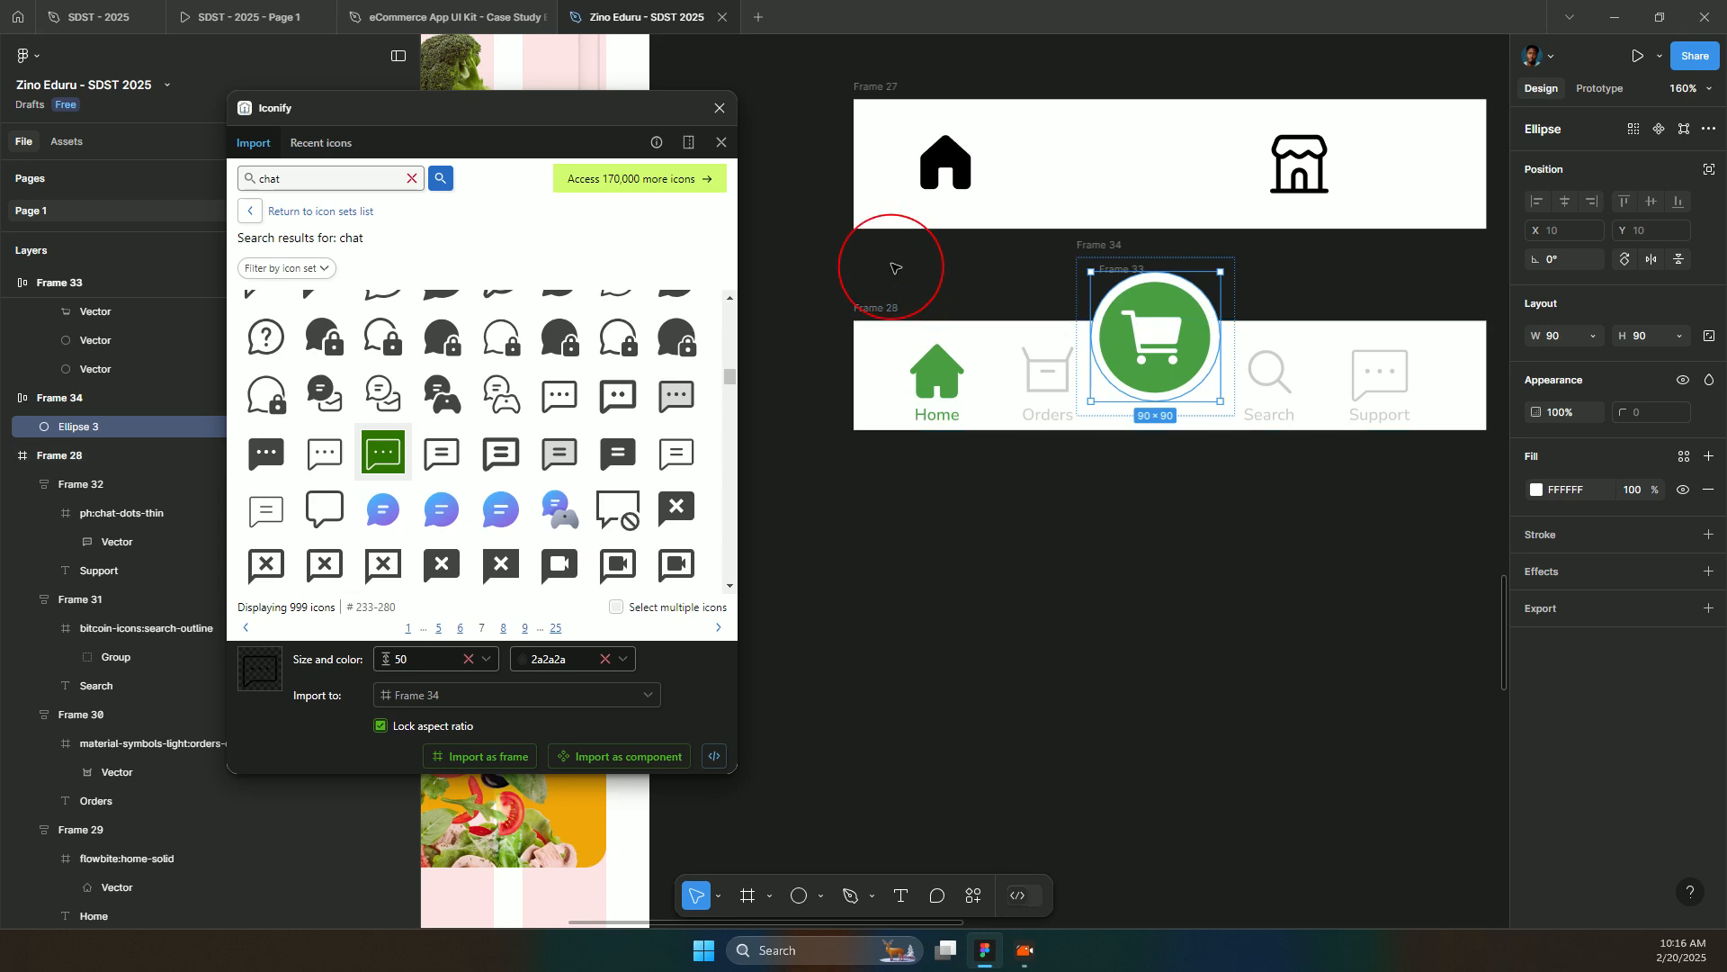
{"action": "key", "text": "Delete"}
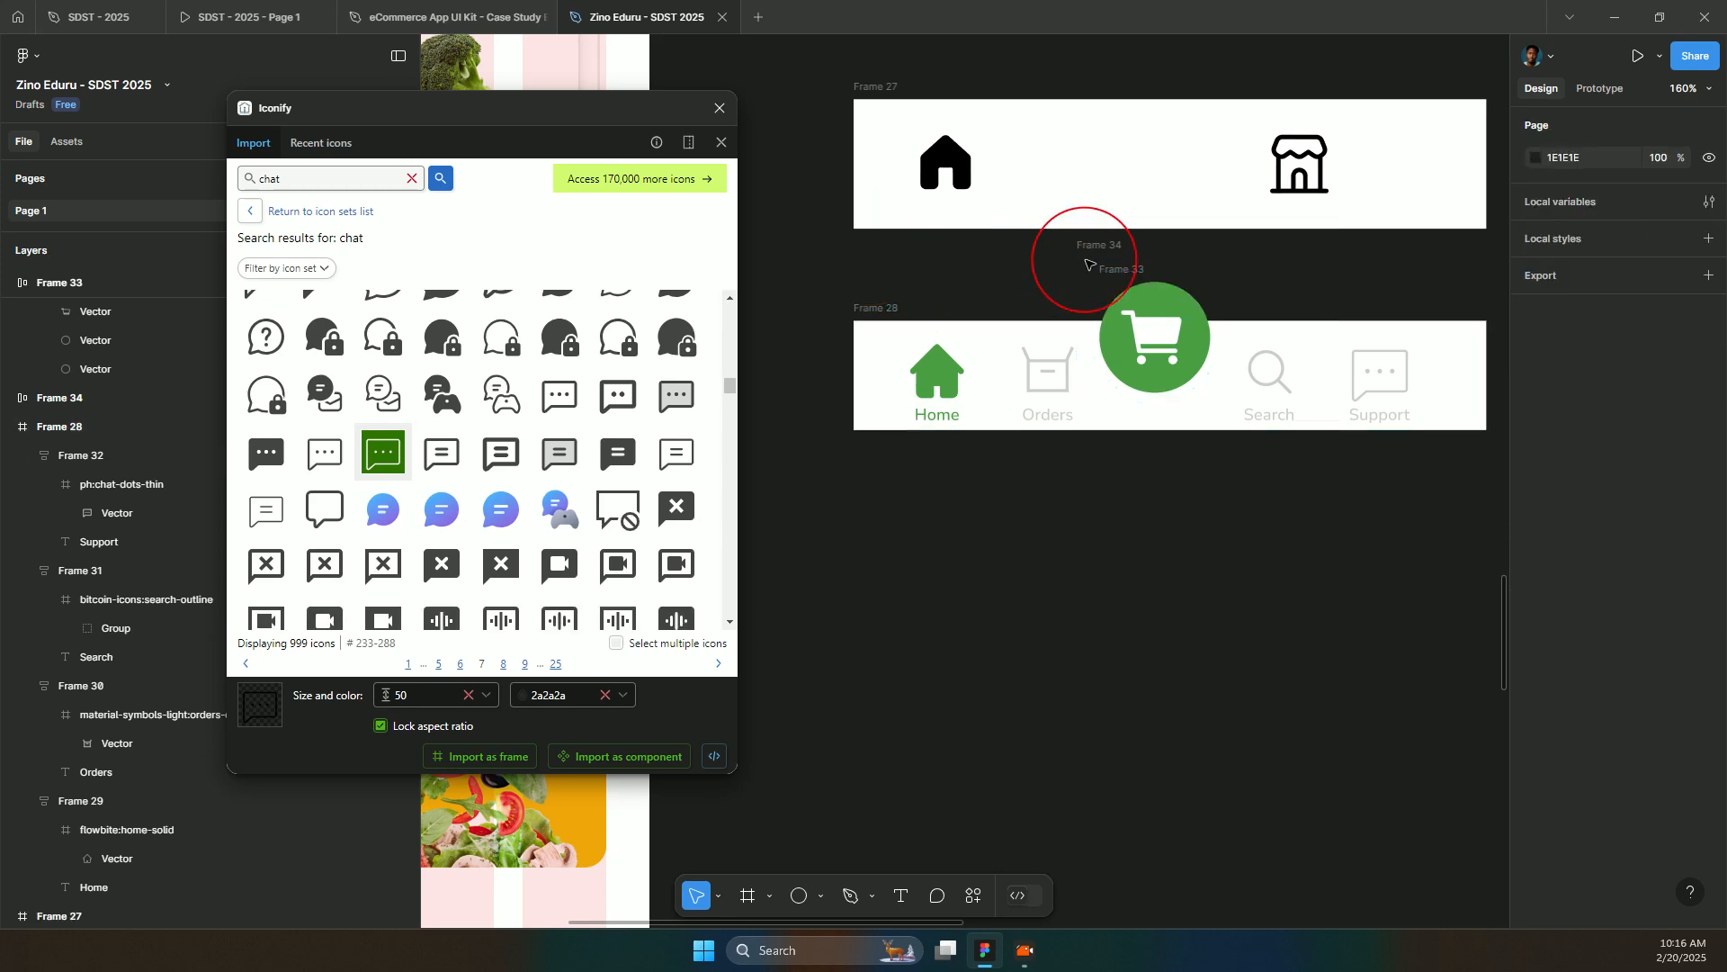
{"action": "left_click", "coordinate": [1141, 268]}
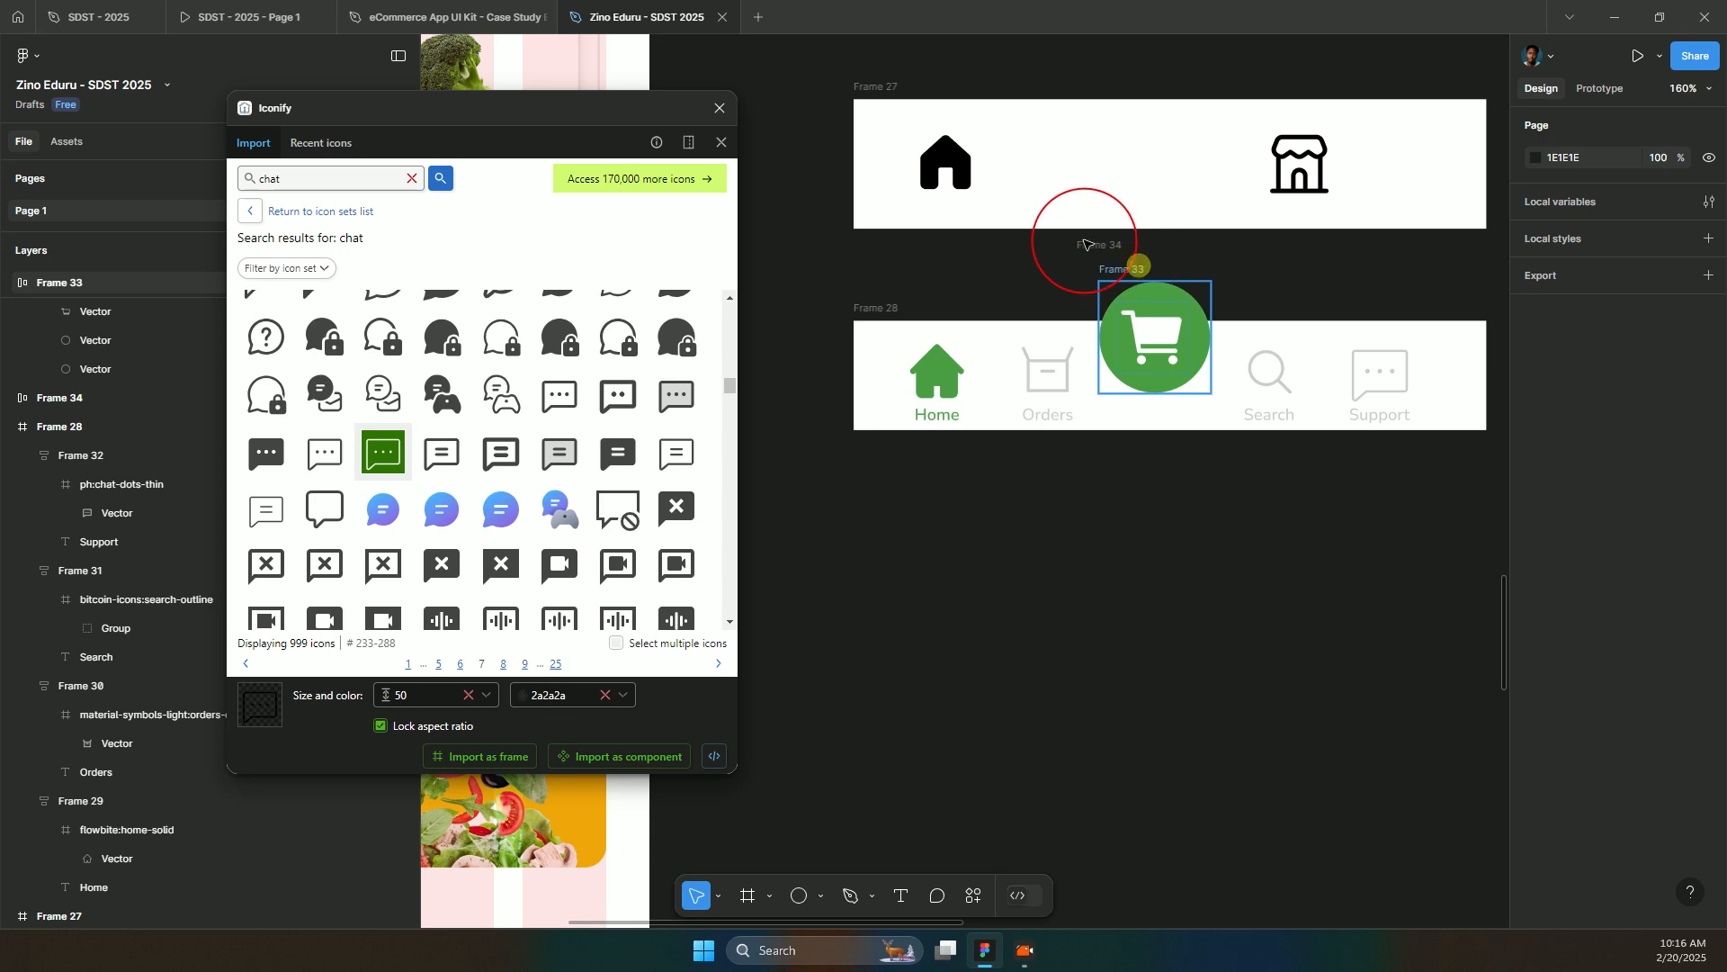
{"action": "left_click", "coordinate": [1083, 241]}
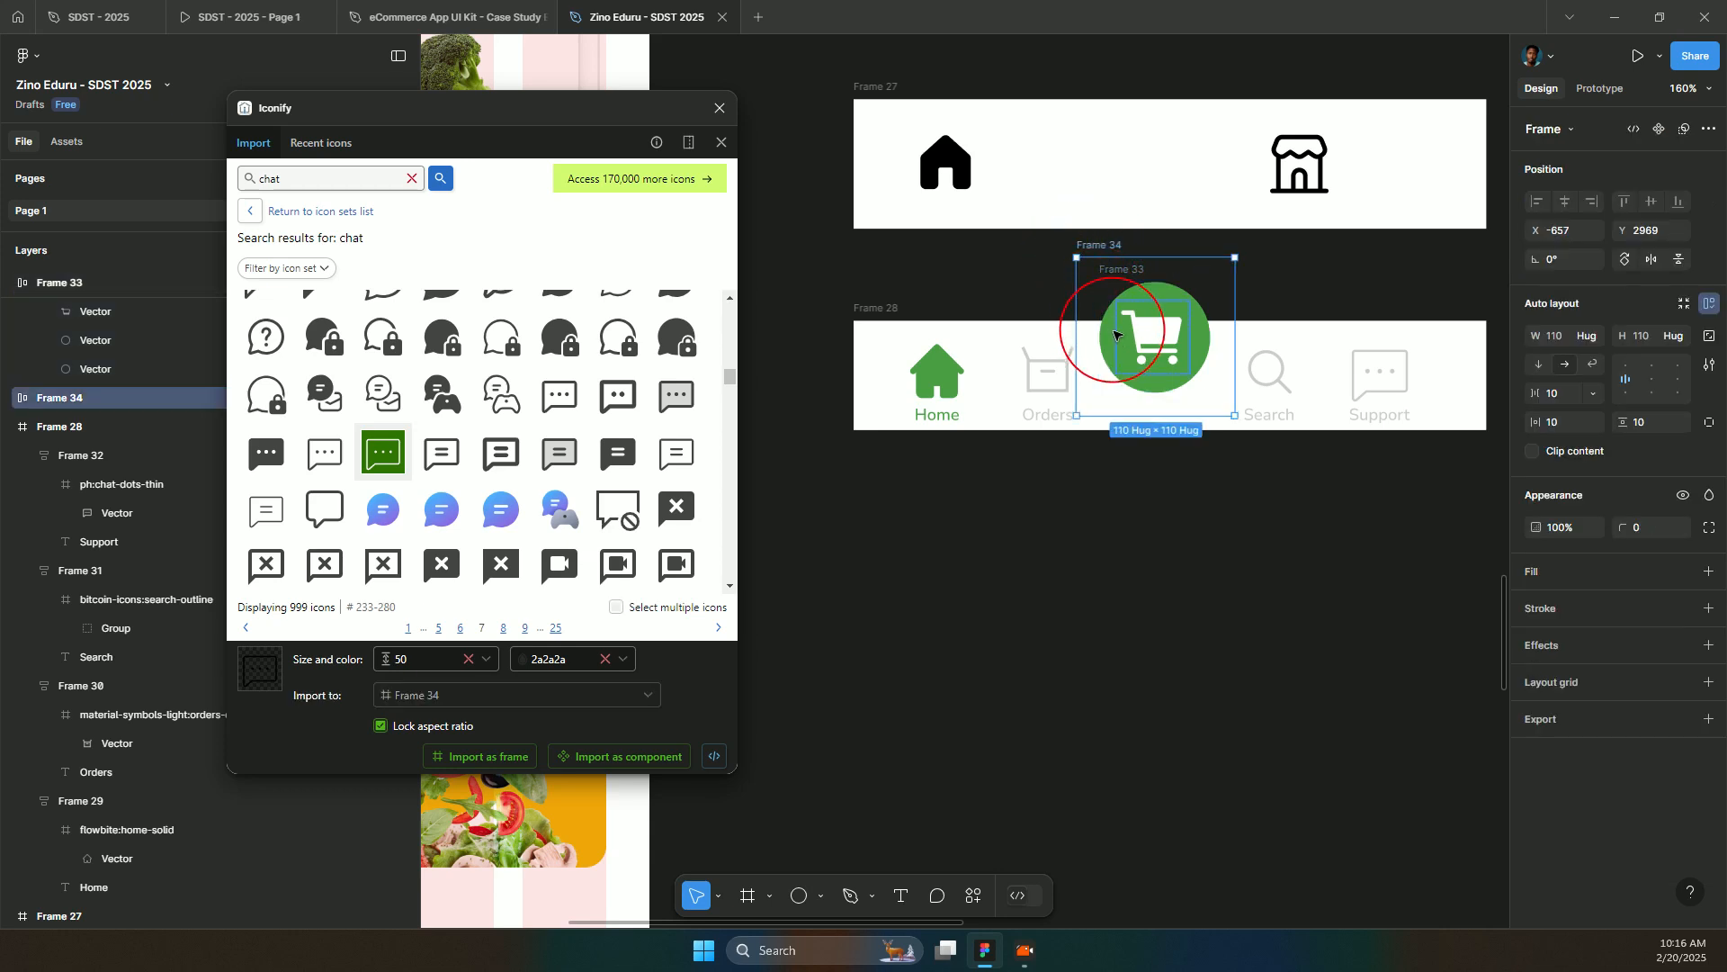
{"action": "key", "text": "Delete"}
- Add a white (FFFFFF) outside stroke with a weight of 8 to the green cart button
{"action": "left_click", "coordinate": [1125, 270]}
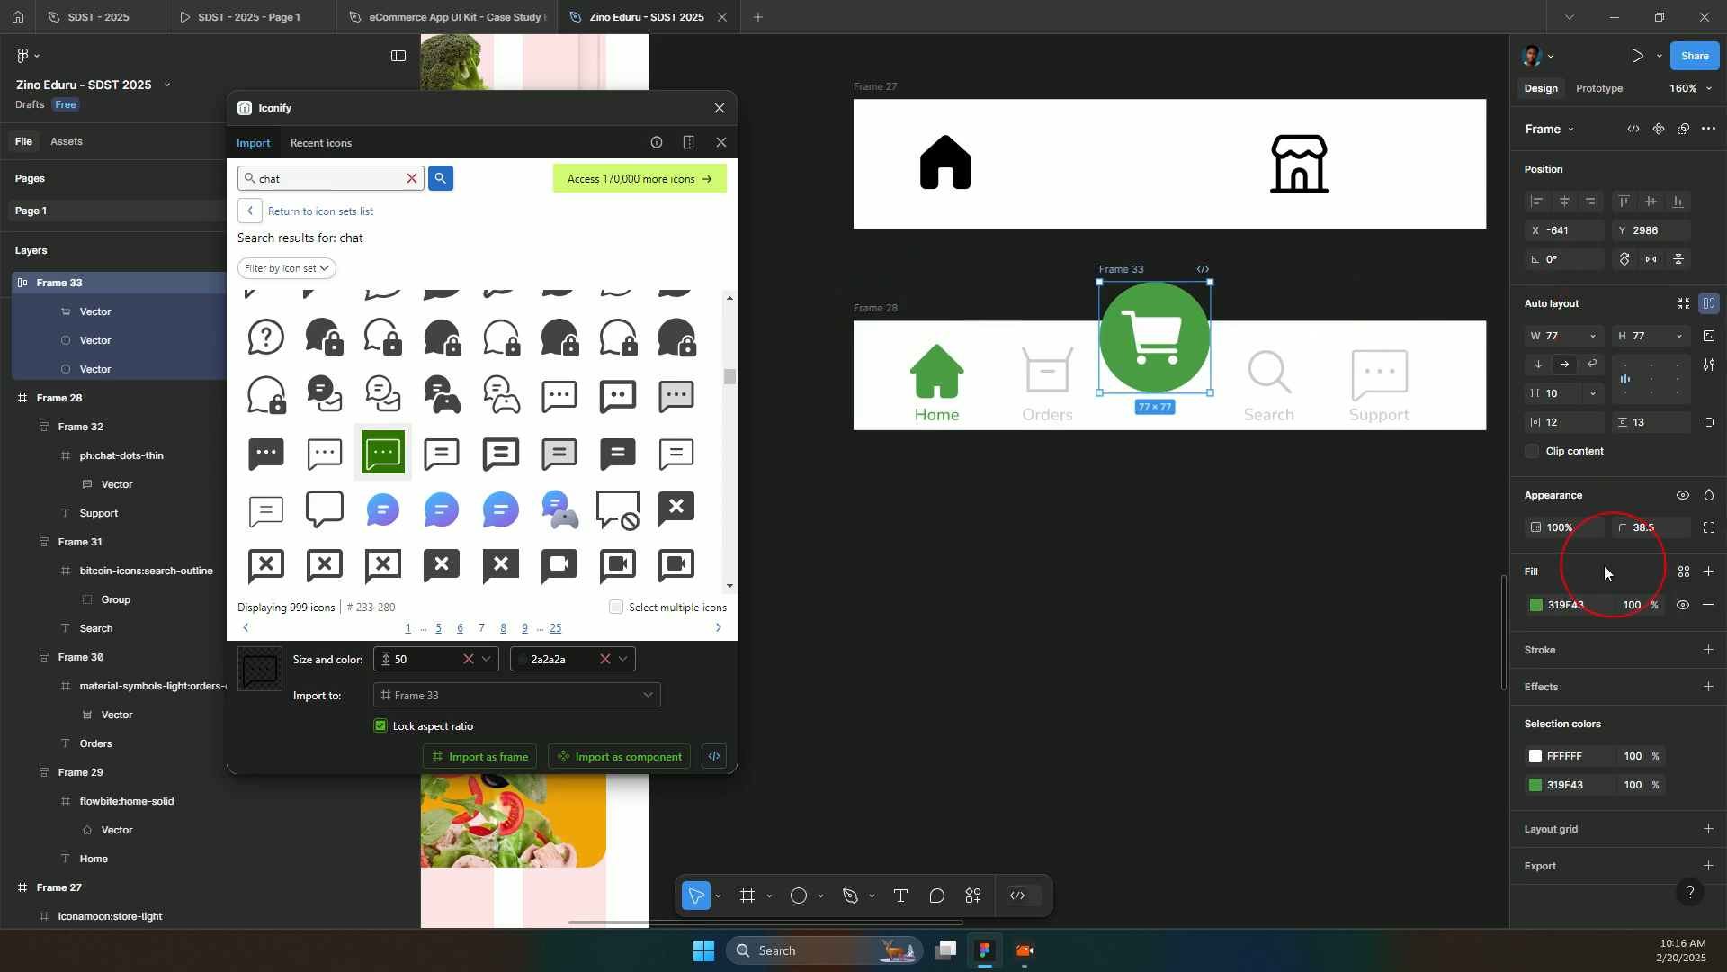
{"action": "left_click", "coordinate": [1708, 650]}
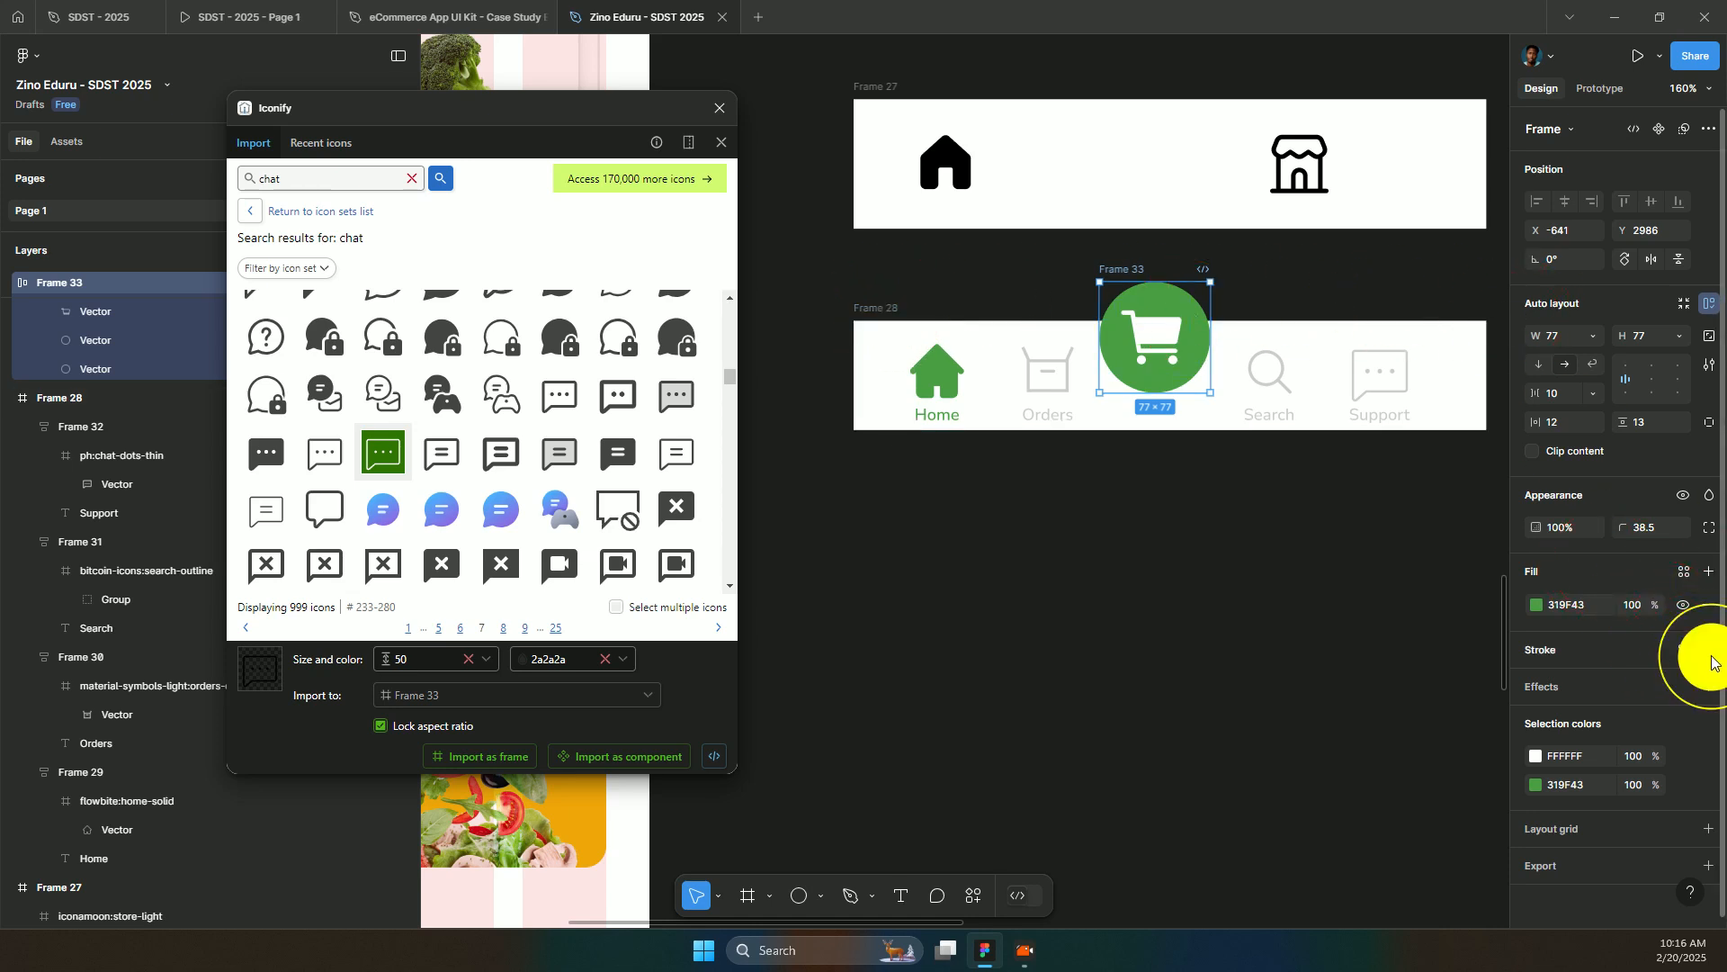
{"action": "left_click", "coordinate": [1559, 711]}
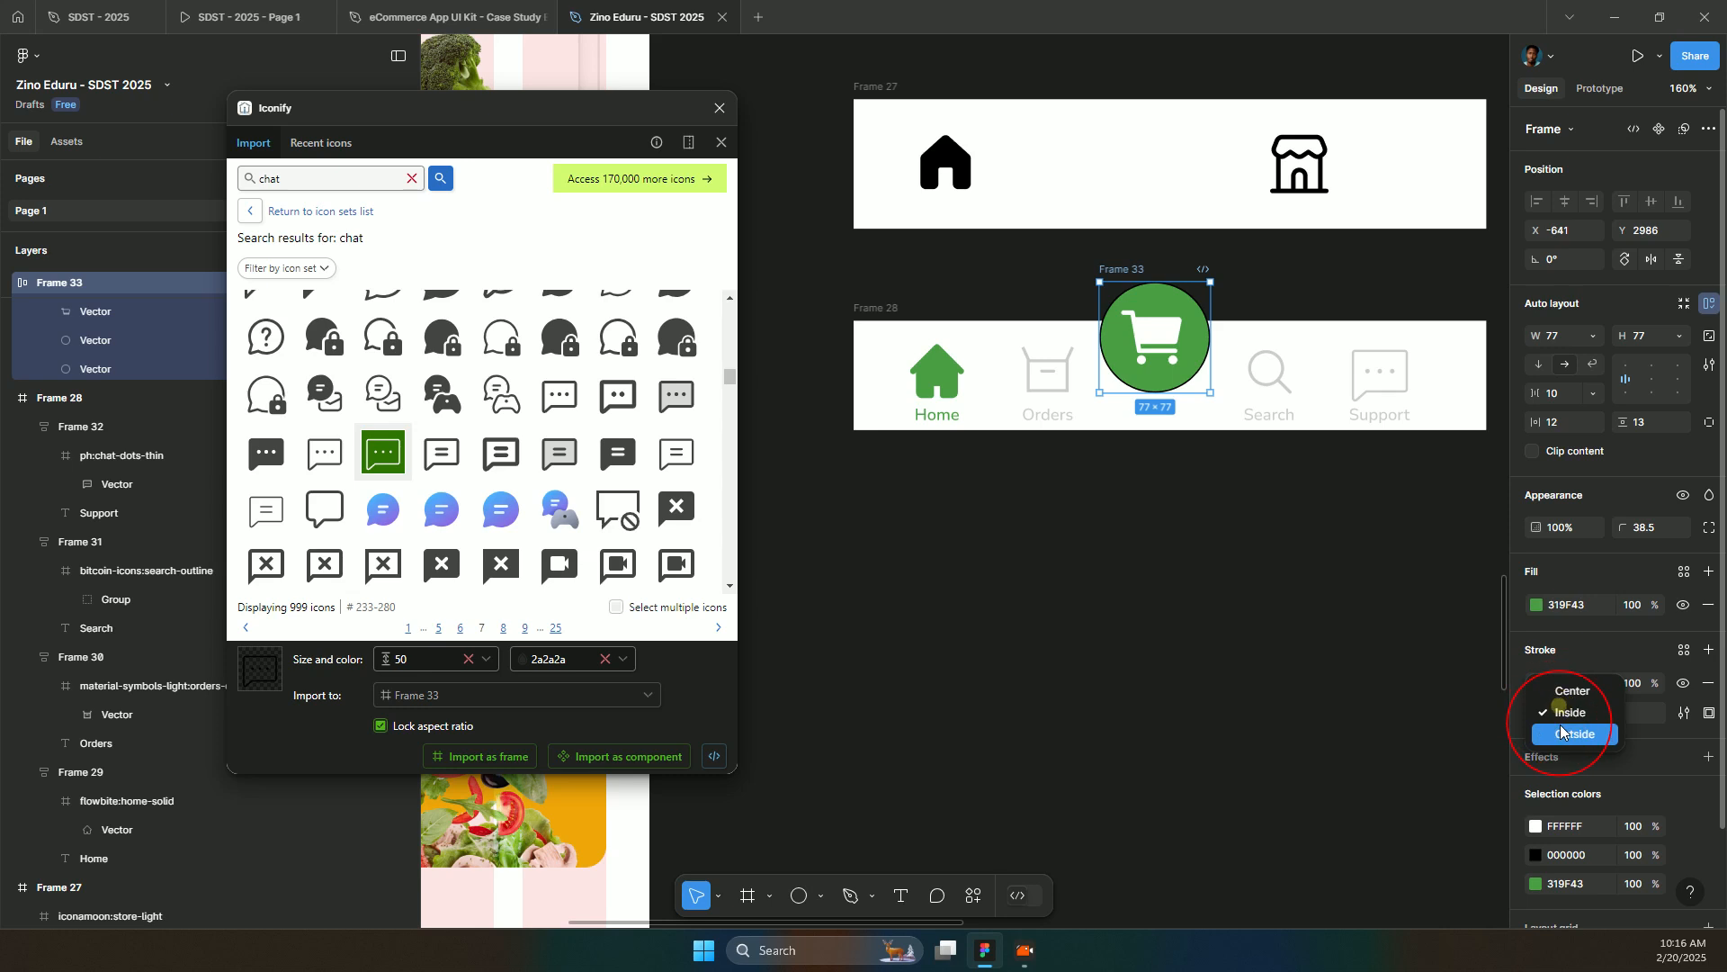
{"action": "left_click", "coordinate": [1540, 678]}
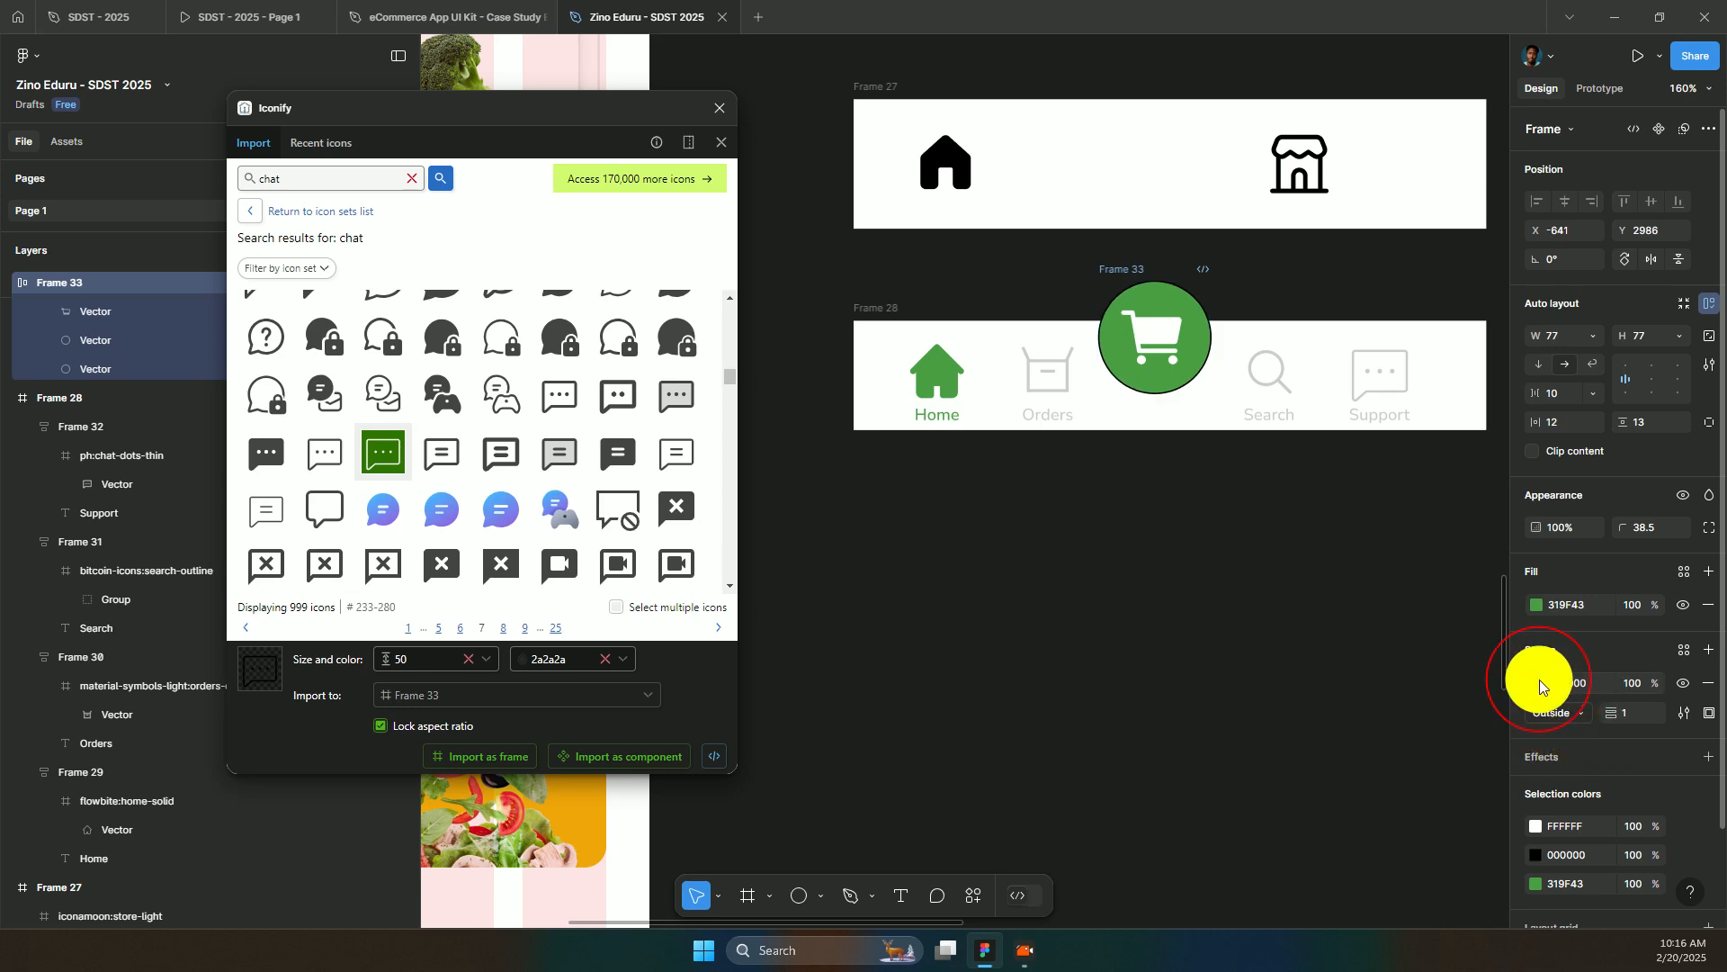
{"action": "left_click_drag", "start_coordinate": [1396, 639], "coordinate": [1062, 246]}
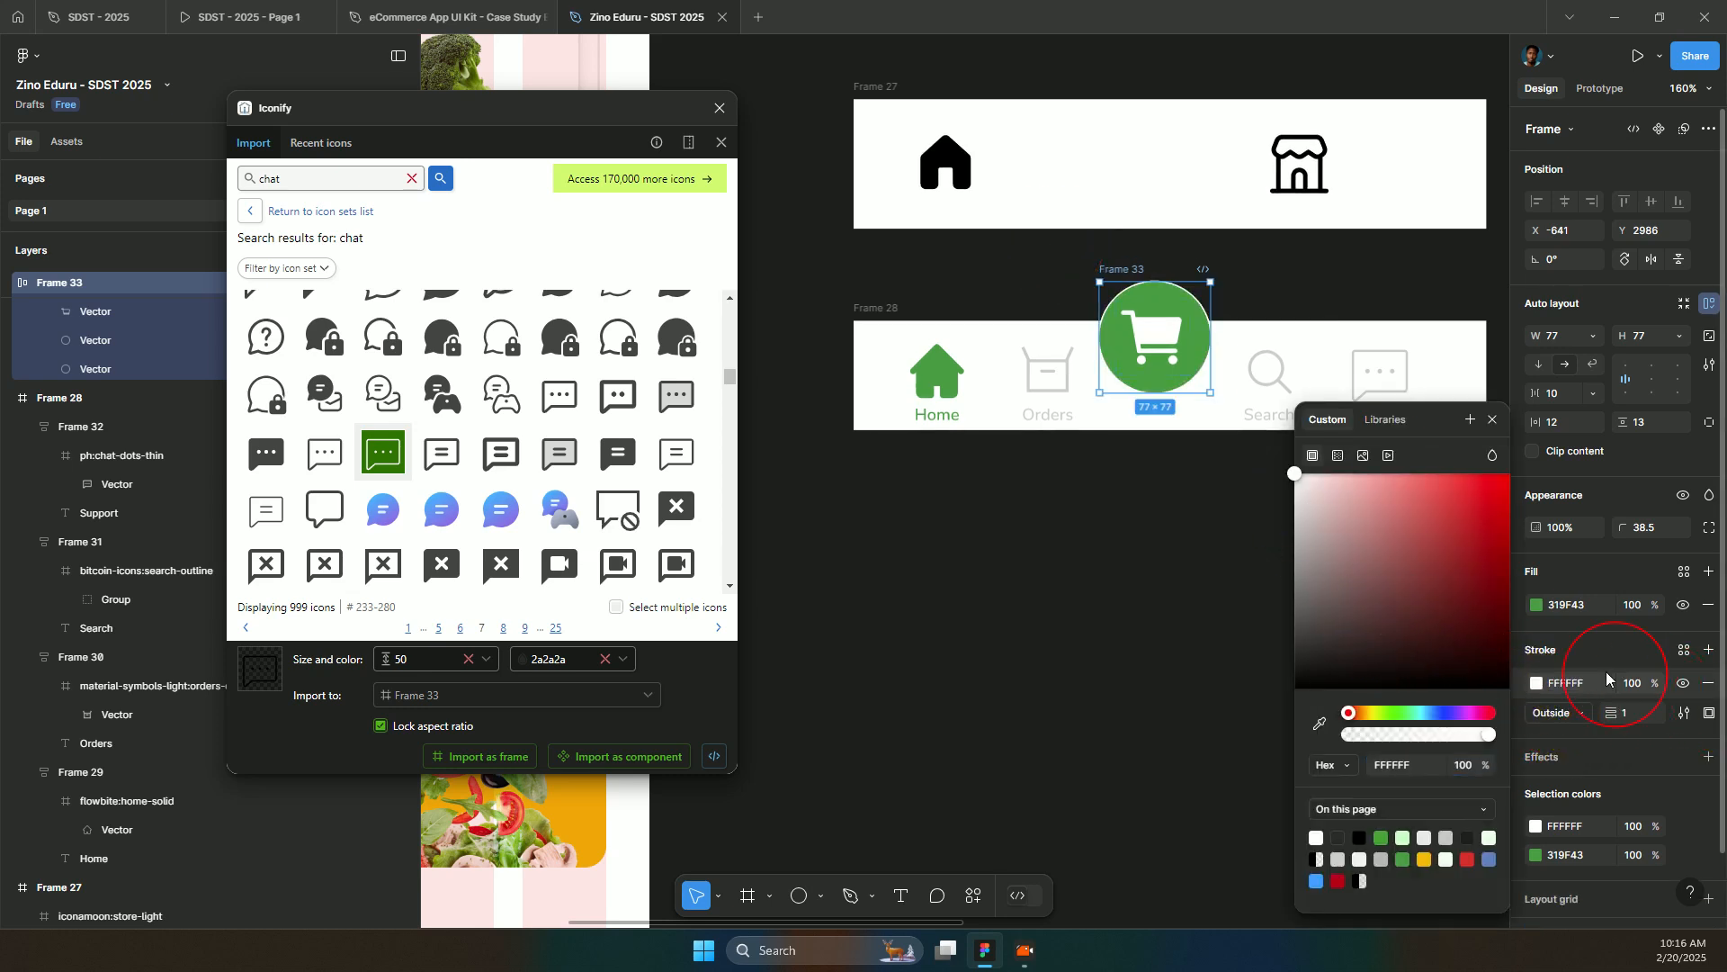
{"action": "left_click_drag", "start_coordinate": [1611, 713], "coordinate": [1619, 718]}
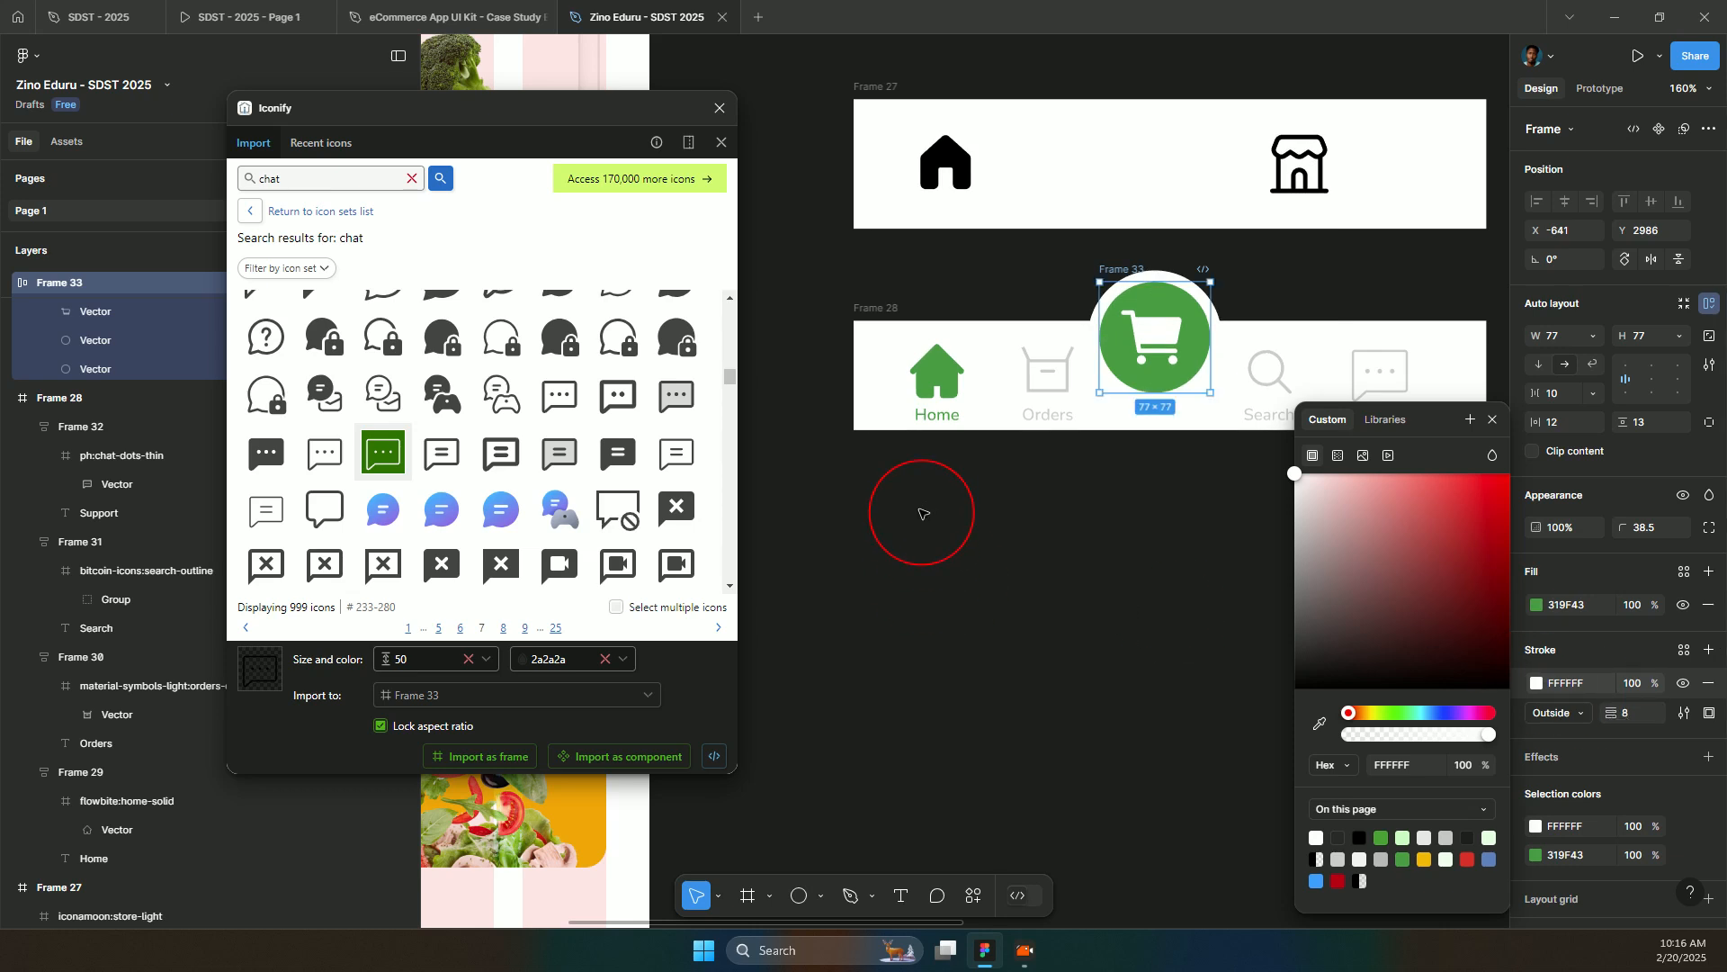
- Wrap the cart button and Frame 28 in a vertical auto layout frame with a gap of -35
{"action": "left_click", "coordinate": [878, 311], "text": "shift"}
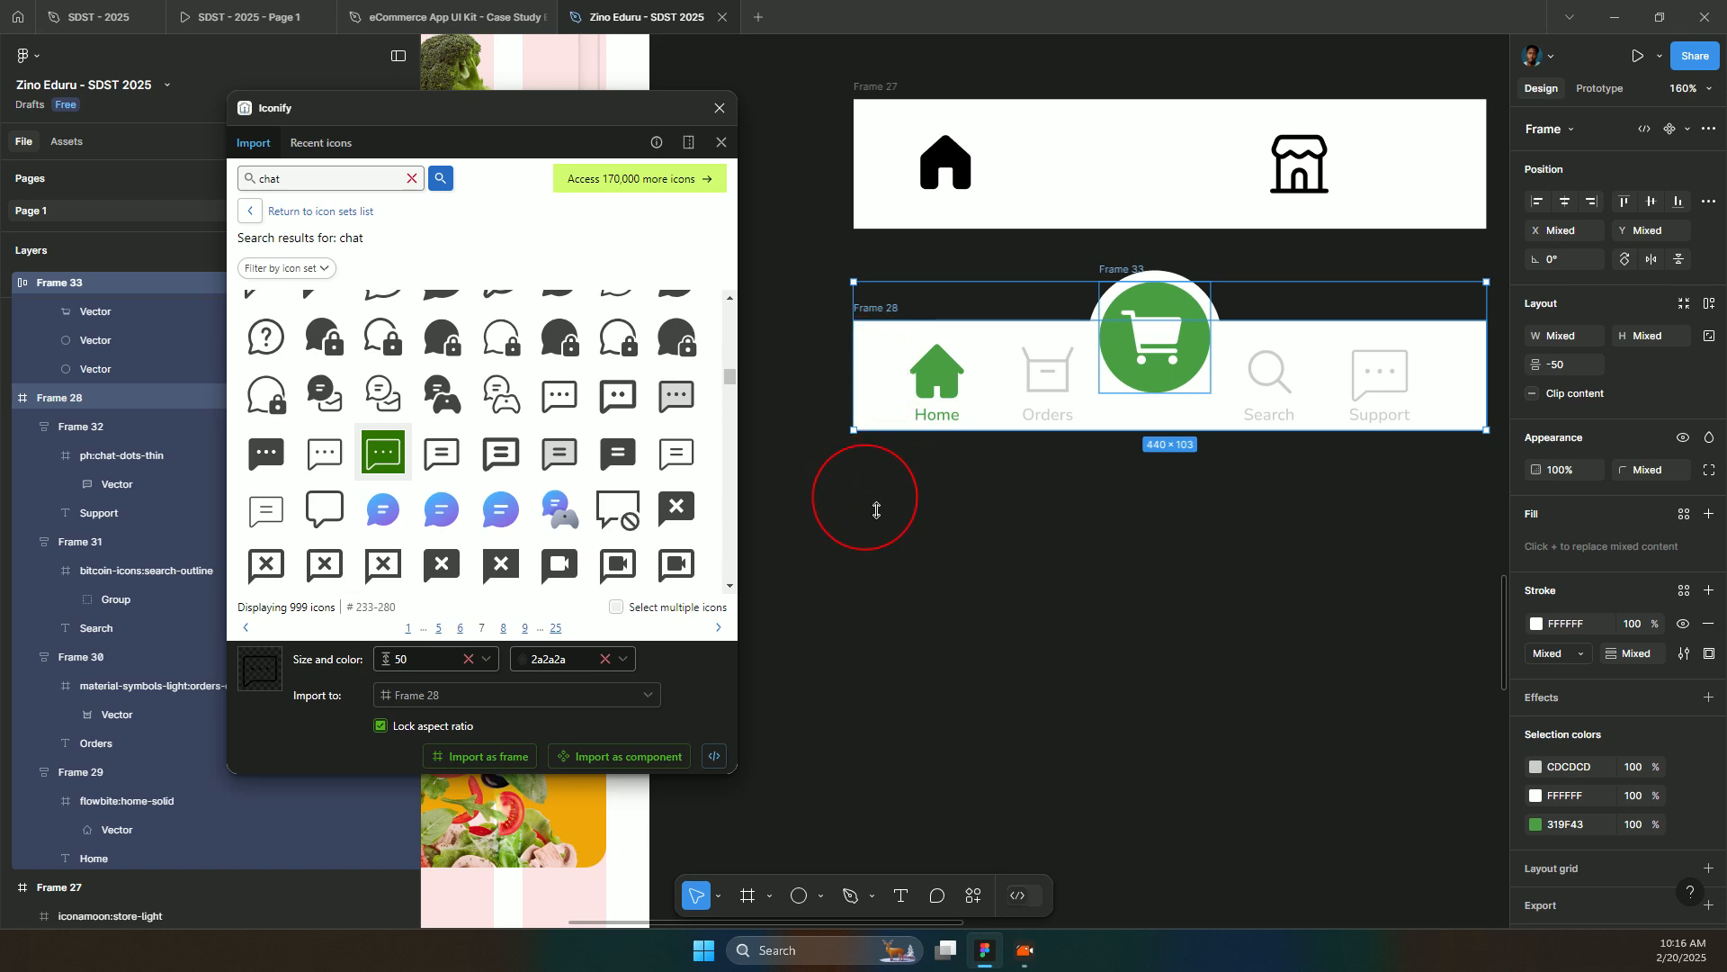
{"action": "key", "text": "shift+a"}
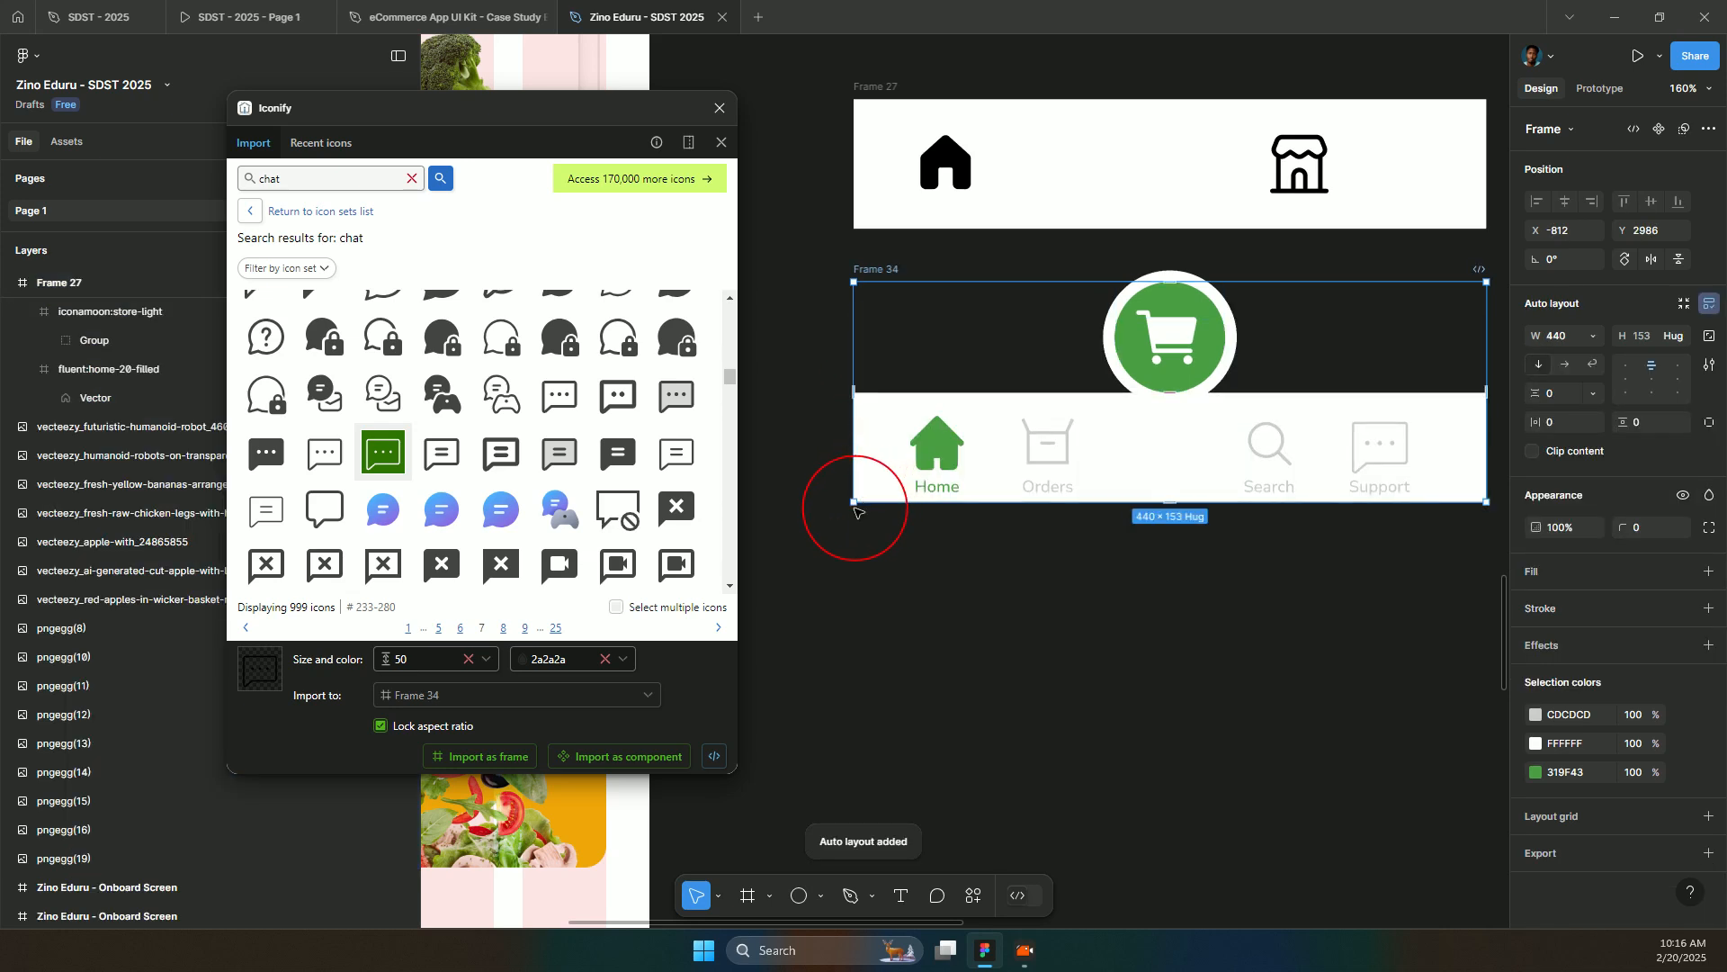
{"action": "key", "text": "ctrl+z"}
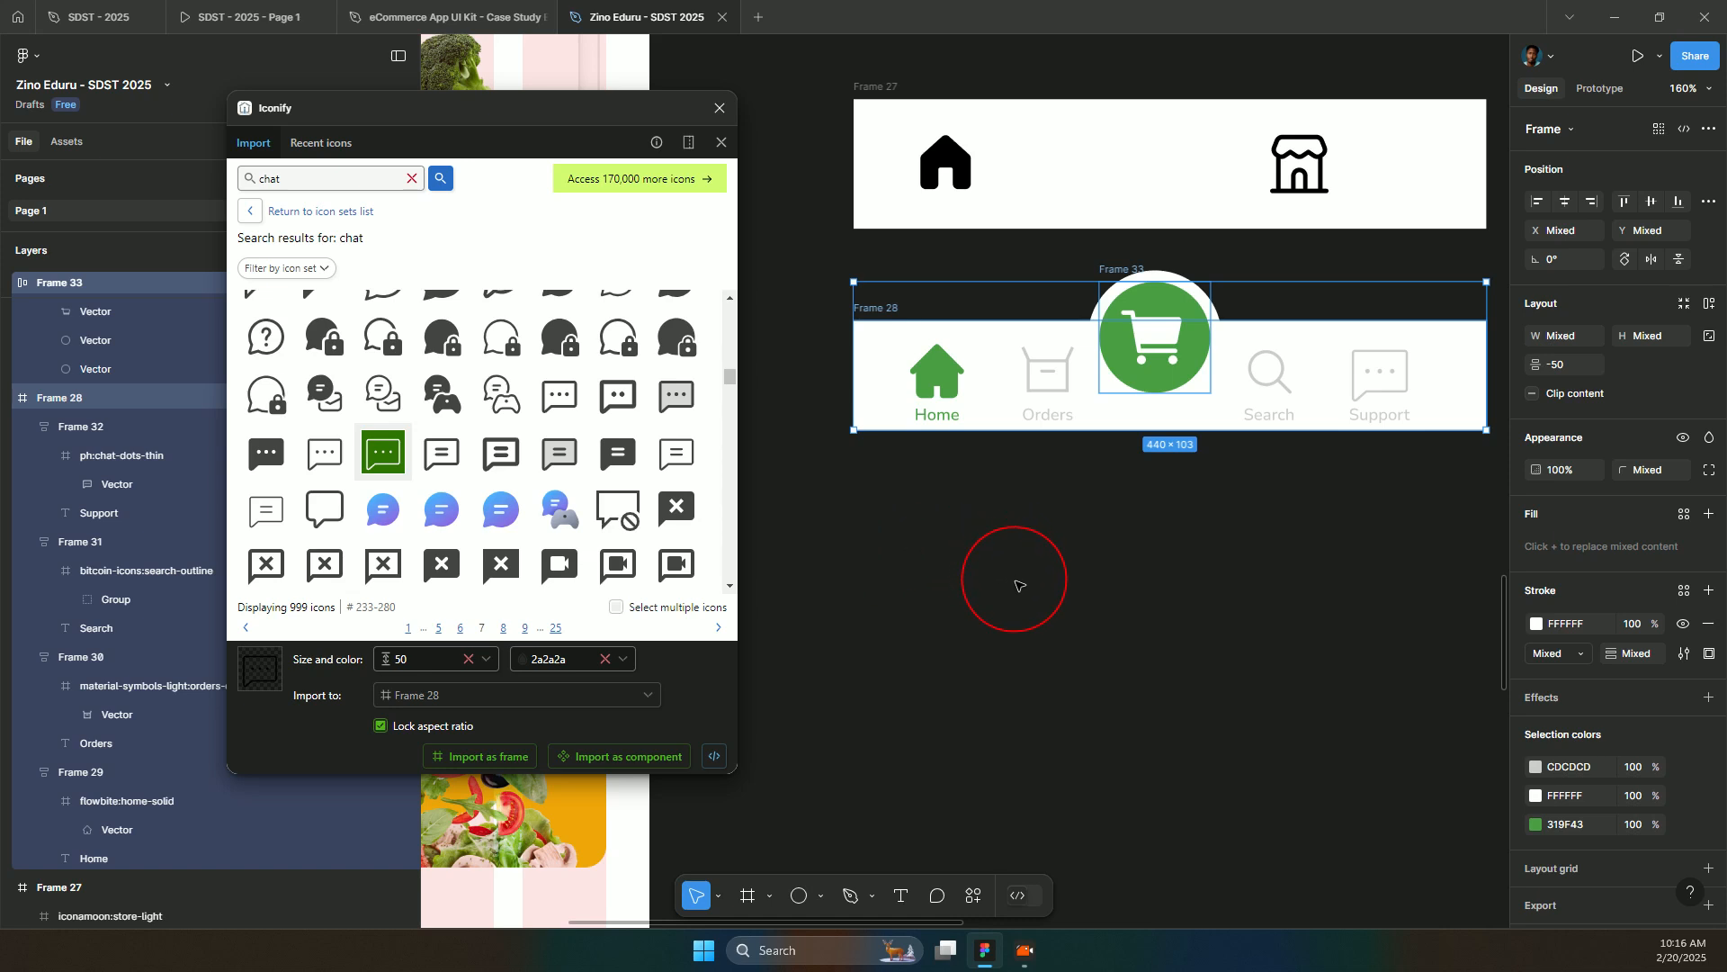
{"action": "key", "text": "shift+a"}
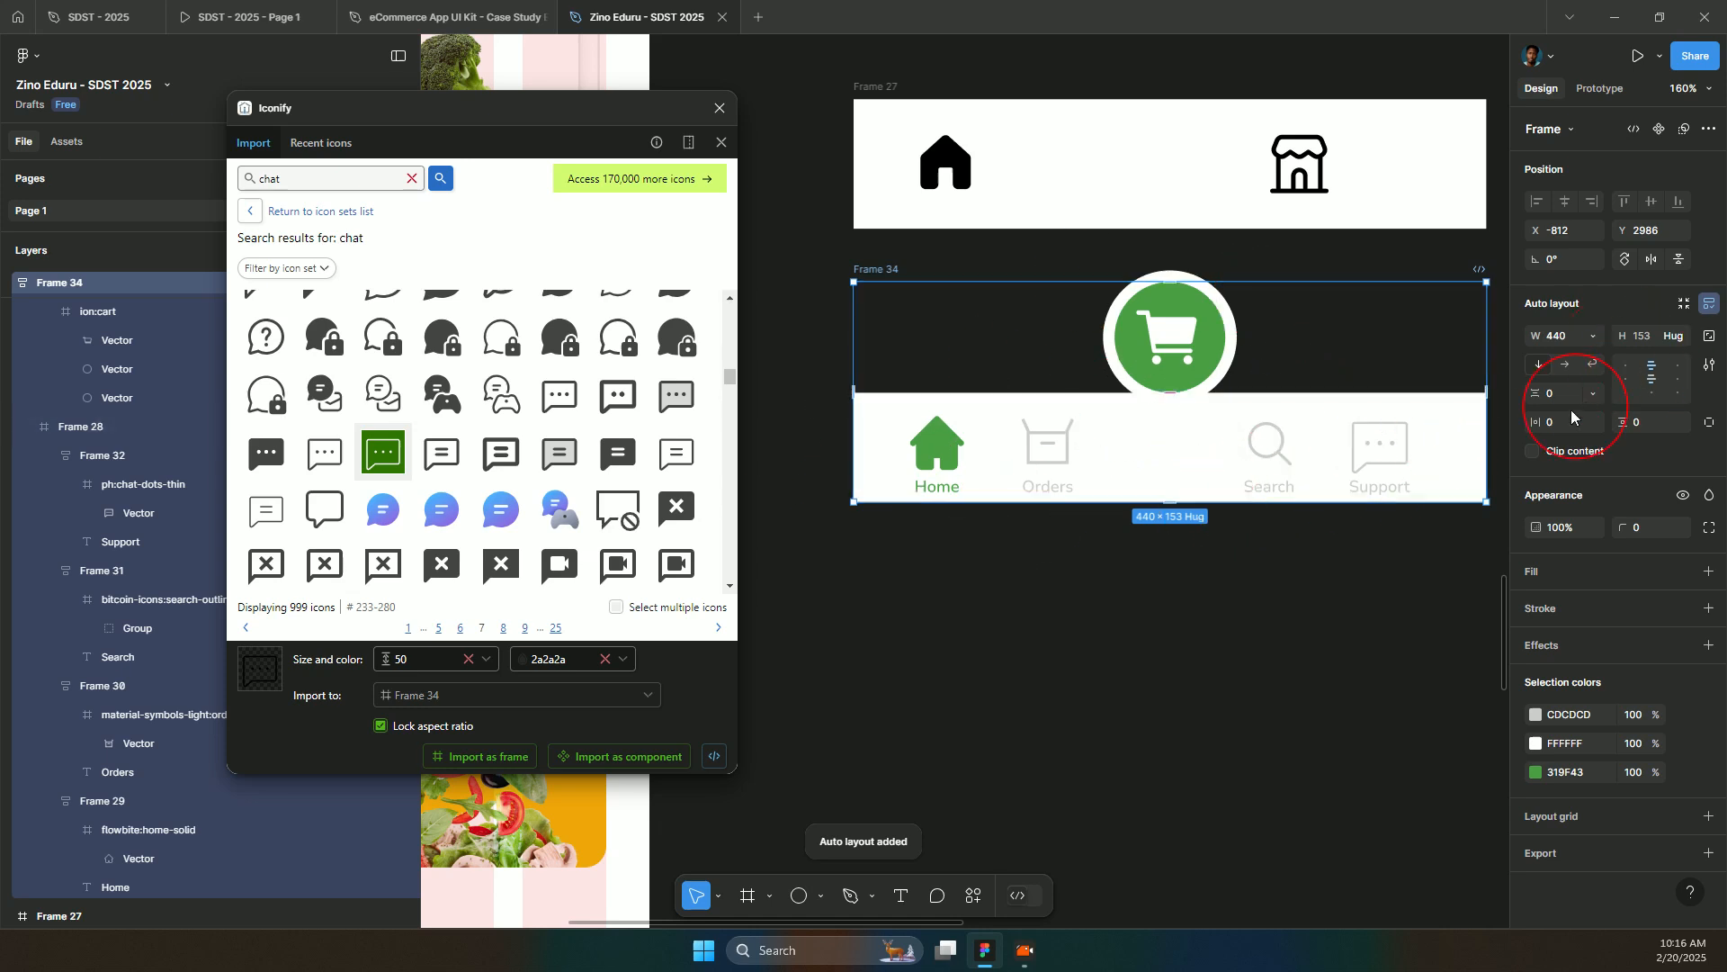
{"action": "left_click_drag", "start_coordinate": [1537, 396], "coordinate": [1473, 376]}
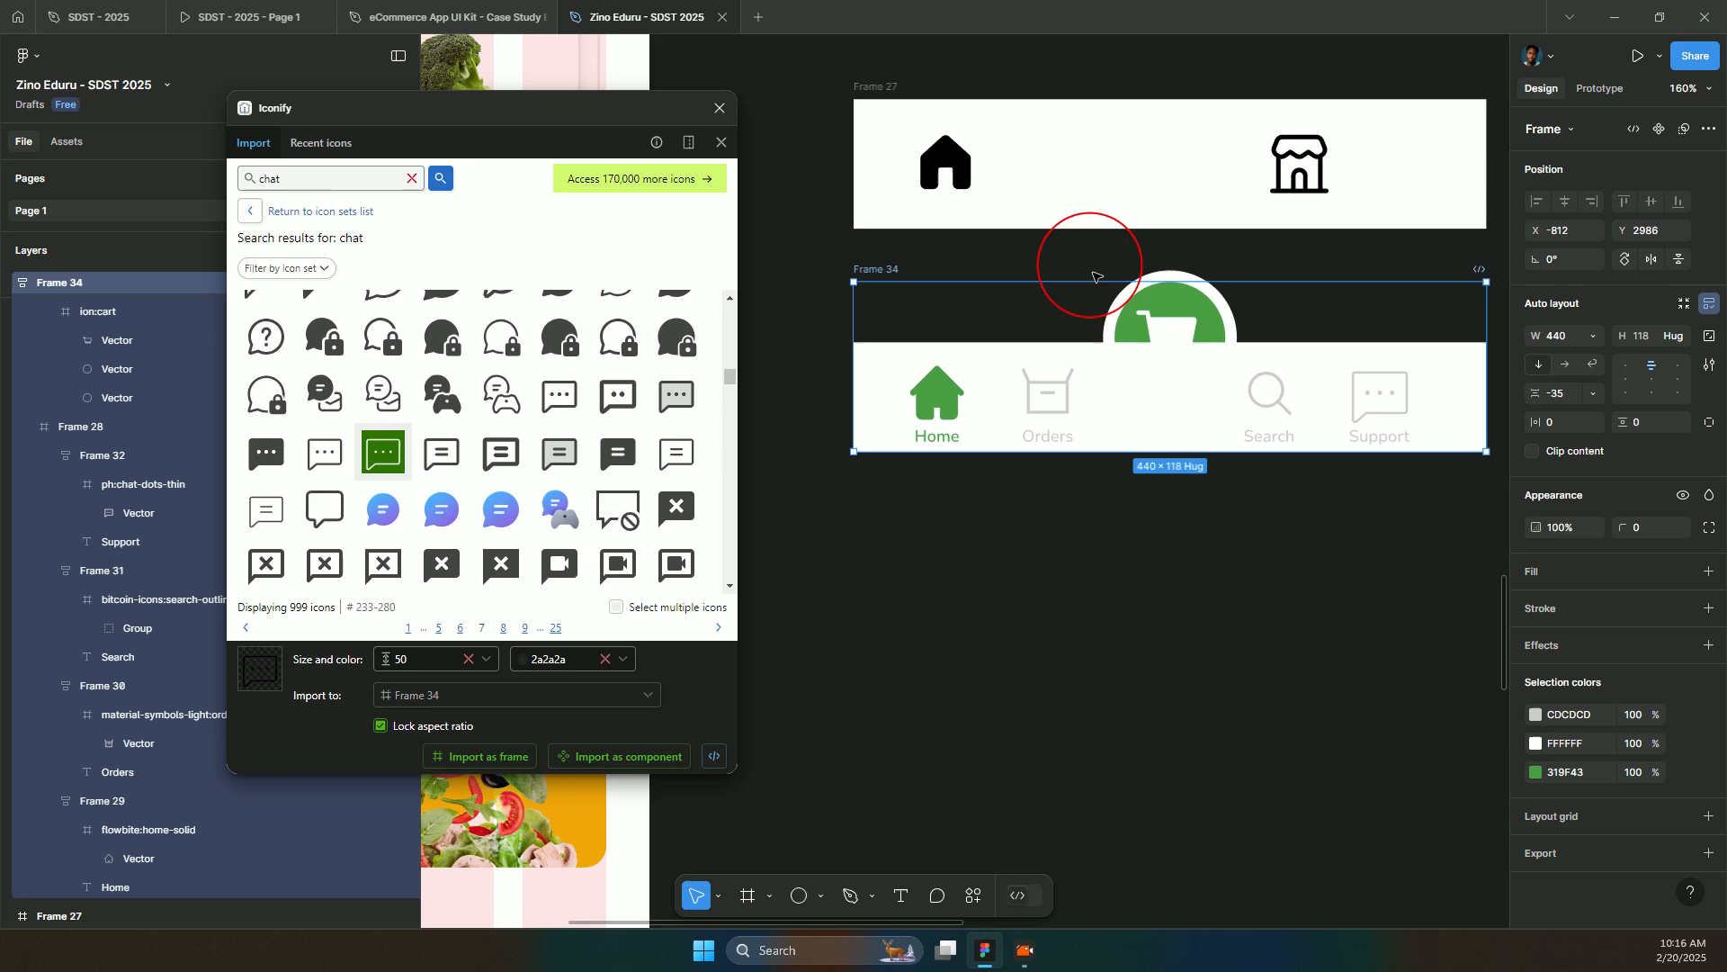
- Make the cart button ignore the new frame's auto layout so that it is positioned absolutely
{"action": "left_click", "coordinate": [1142, 309]}
{"action": "left_click", "coordinate": [1146, 311]}
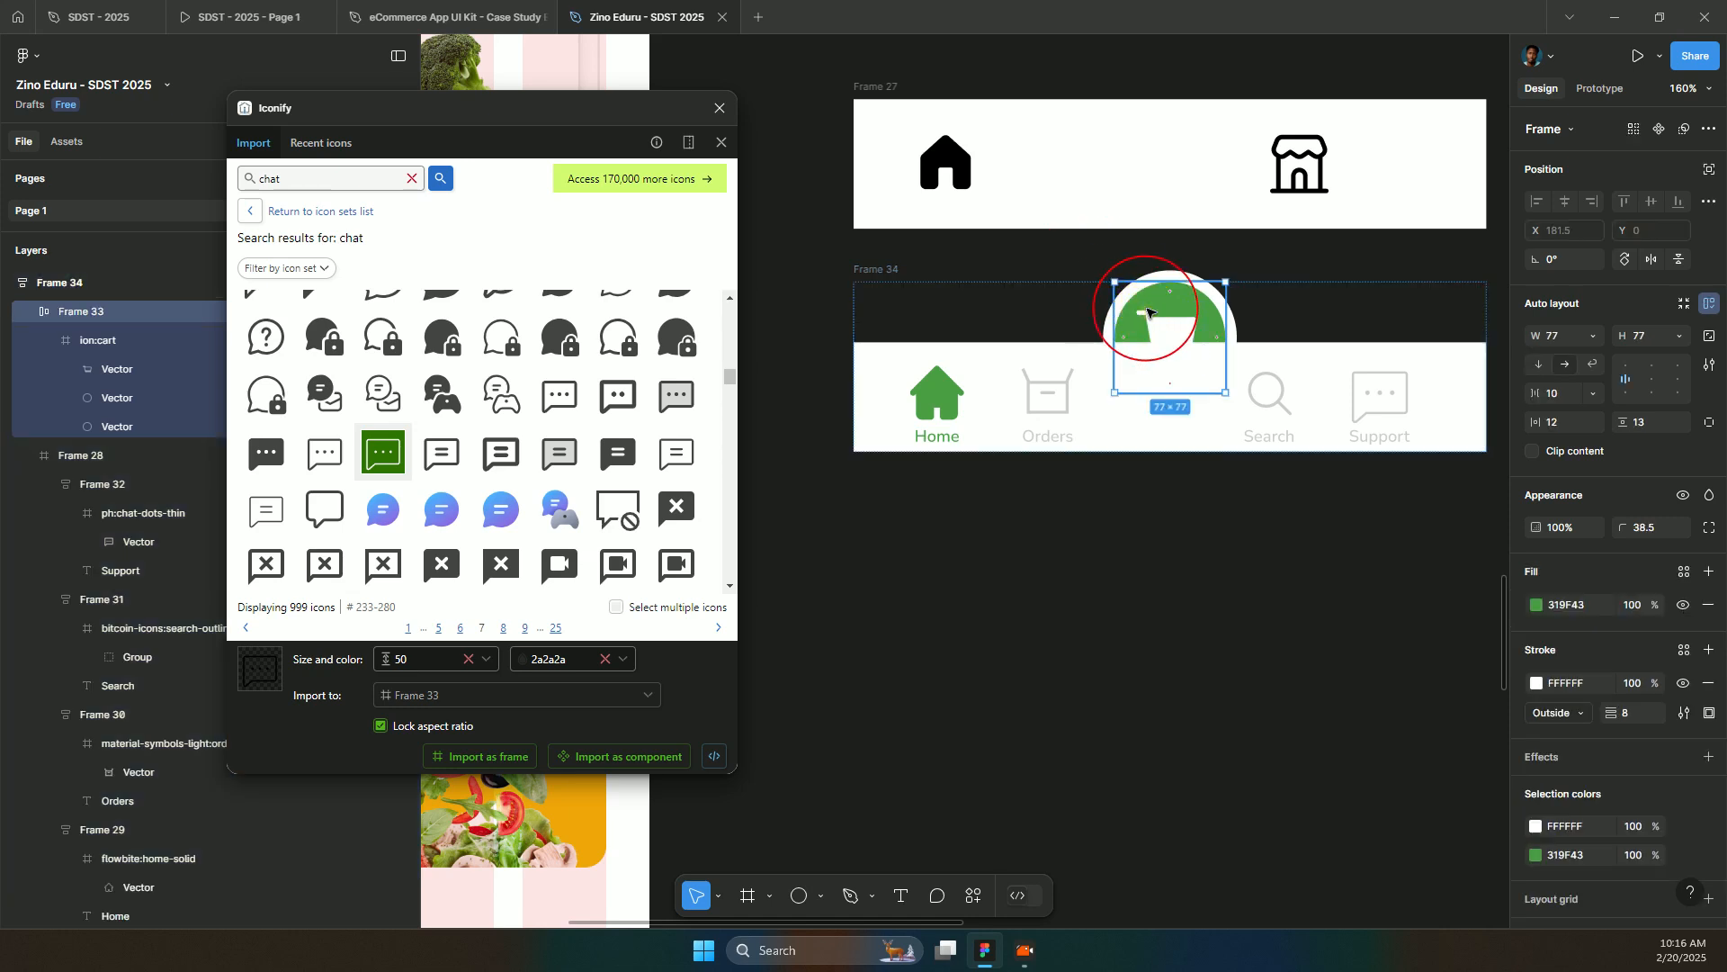
{"action": "key", "text": "Down"}
{"action": "key", "text": "Up"}
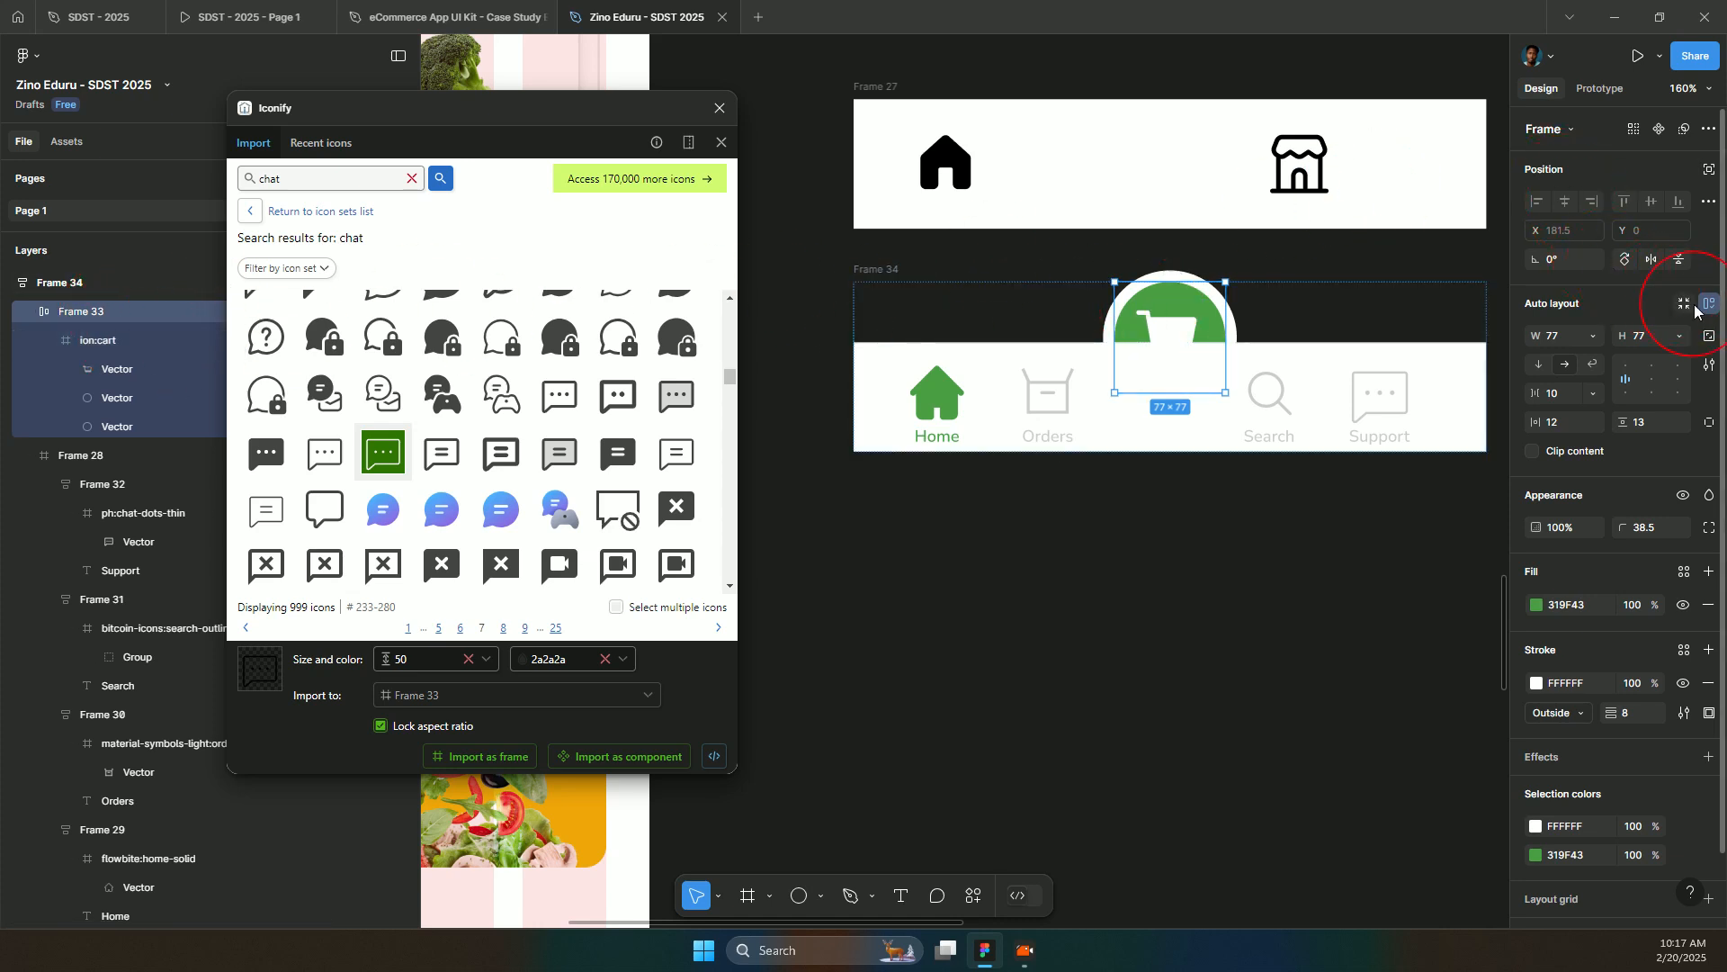
{"action": "left_click", "coordinate": [1708, 170]}
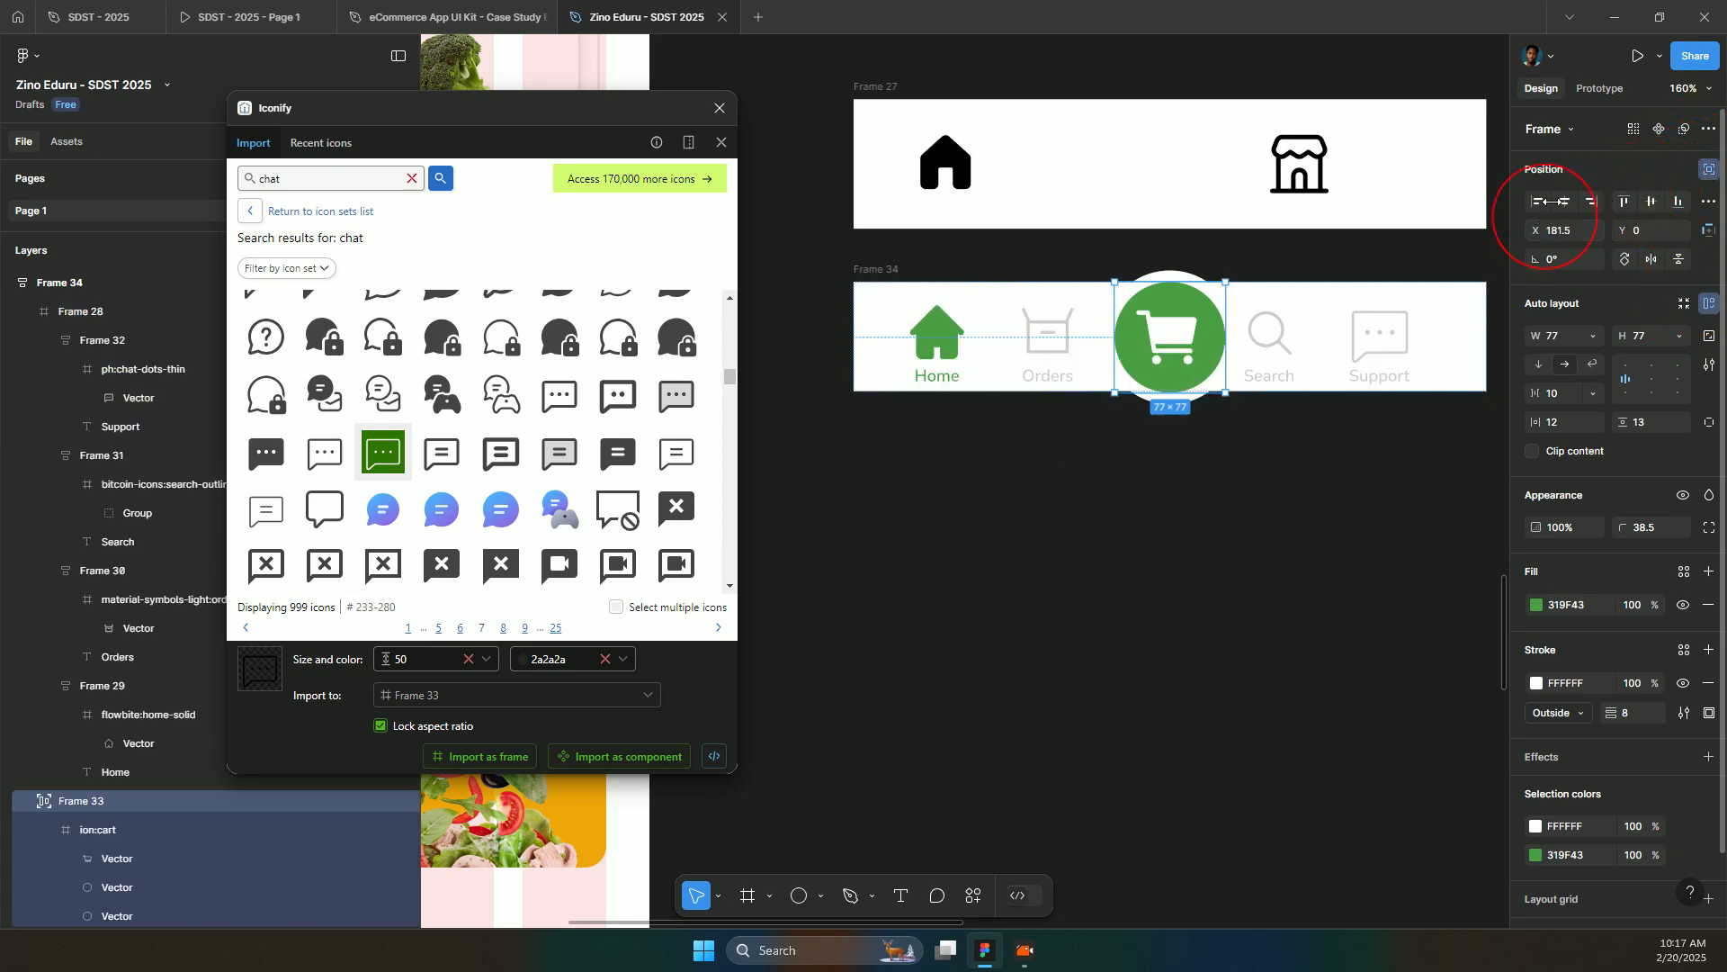
{"action": "left_click", "coordinate": [1701, 177]}
- Raise the cart button above the navigation bar to Y -30
{"action": "key", "text": "shift+Up"}
{"action": "key", "text": "shift+Up"}
{"action": "key", "text": "shift+Up"}
{"action": "key", "text": "shift+Up"}
{"action": "key", "text": "shift+Down"}
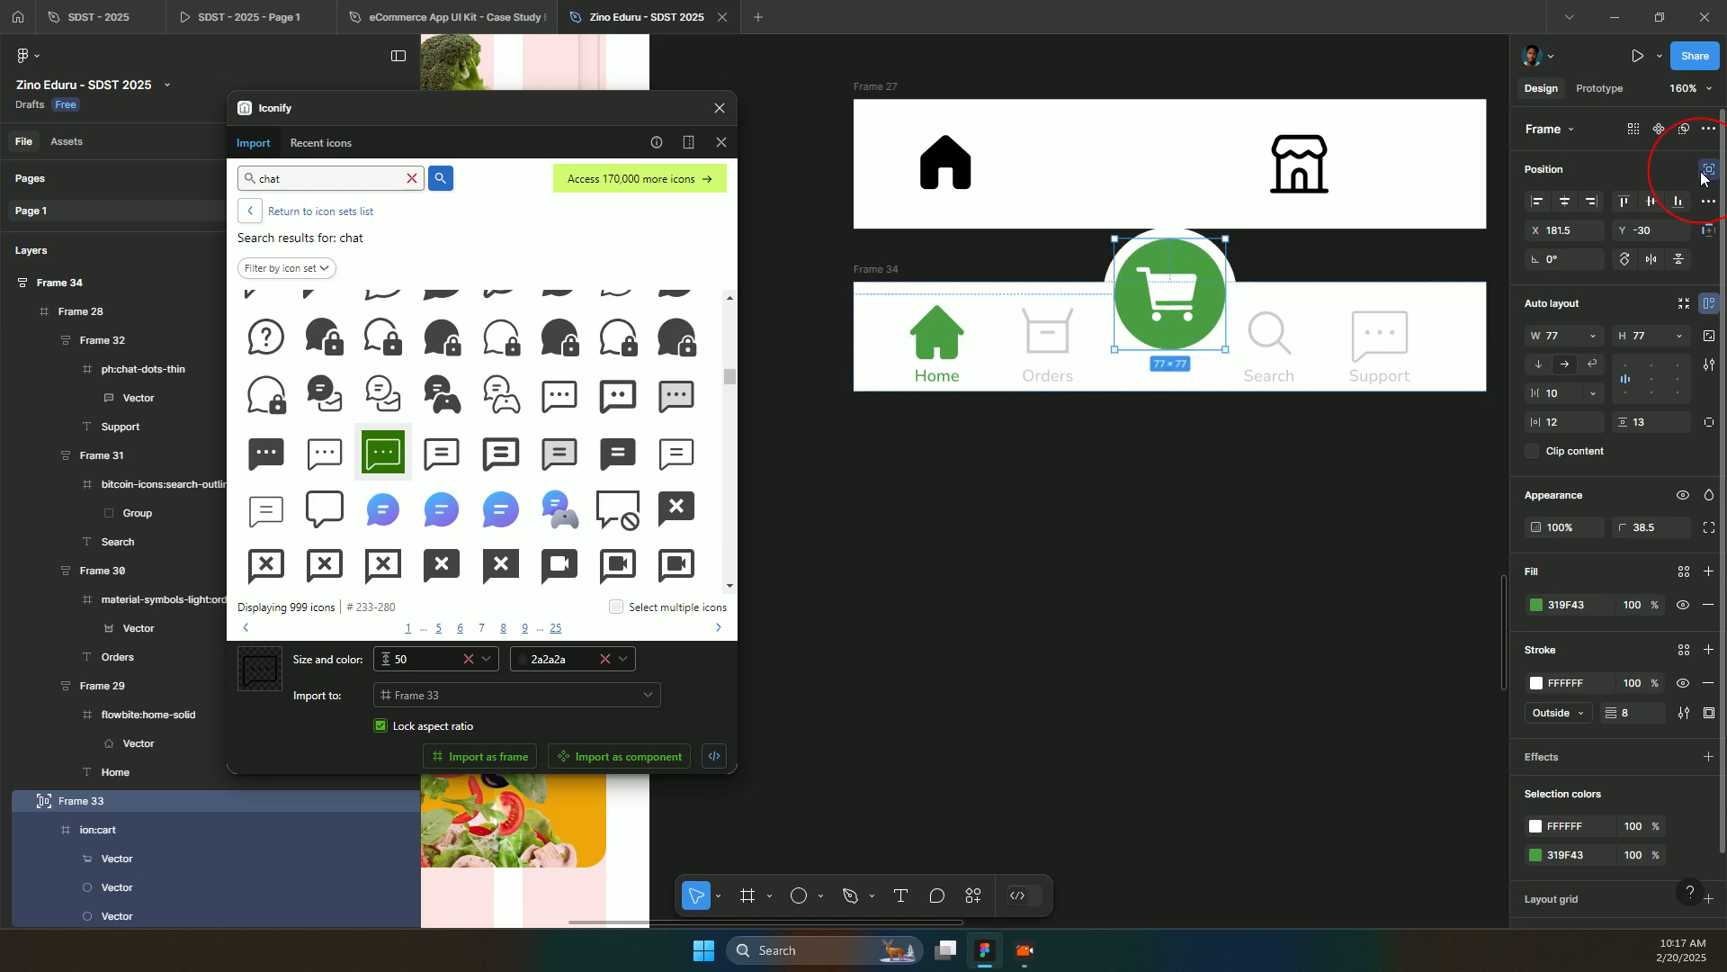
- Move the combined navigation bar frame down to about X -783, Y 3154, clear of Frame 27
{"action": "left_click", "coordinate": [869, 270]}
{"action": "left_click_drag", "start_coordinate": [873, 270], "coordinate": [919, 497]}
{"action": "scroll", "coordinate": [990, 505], "scroll_direction": "down", "scroll_amount": 3}
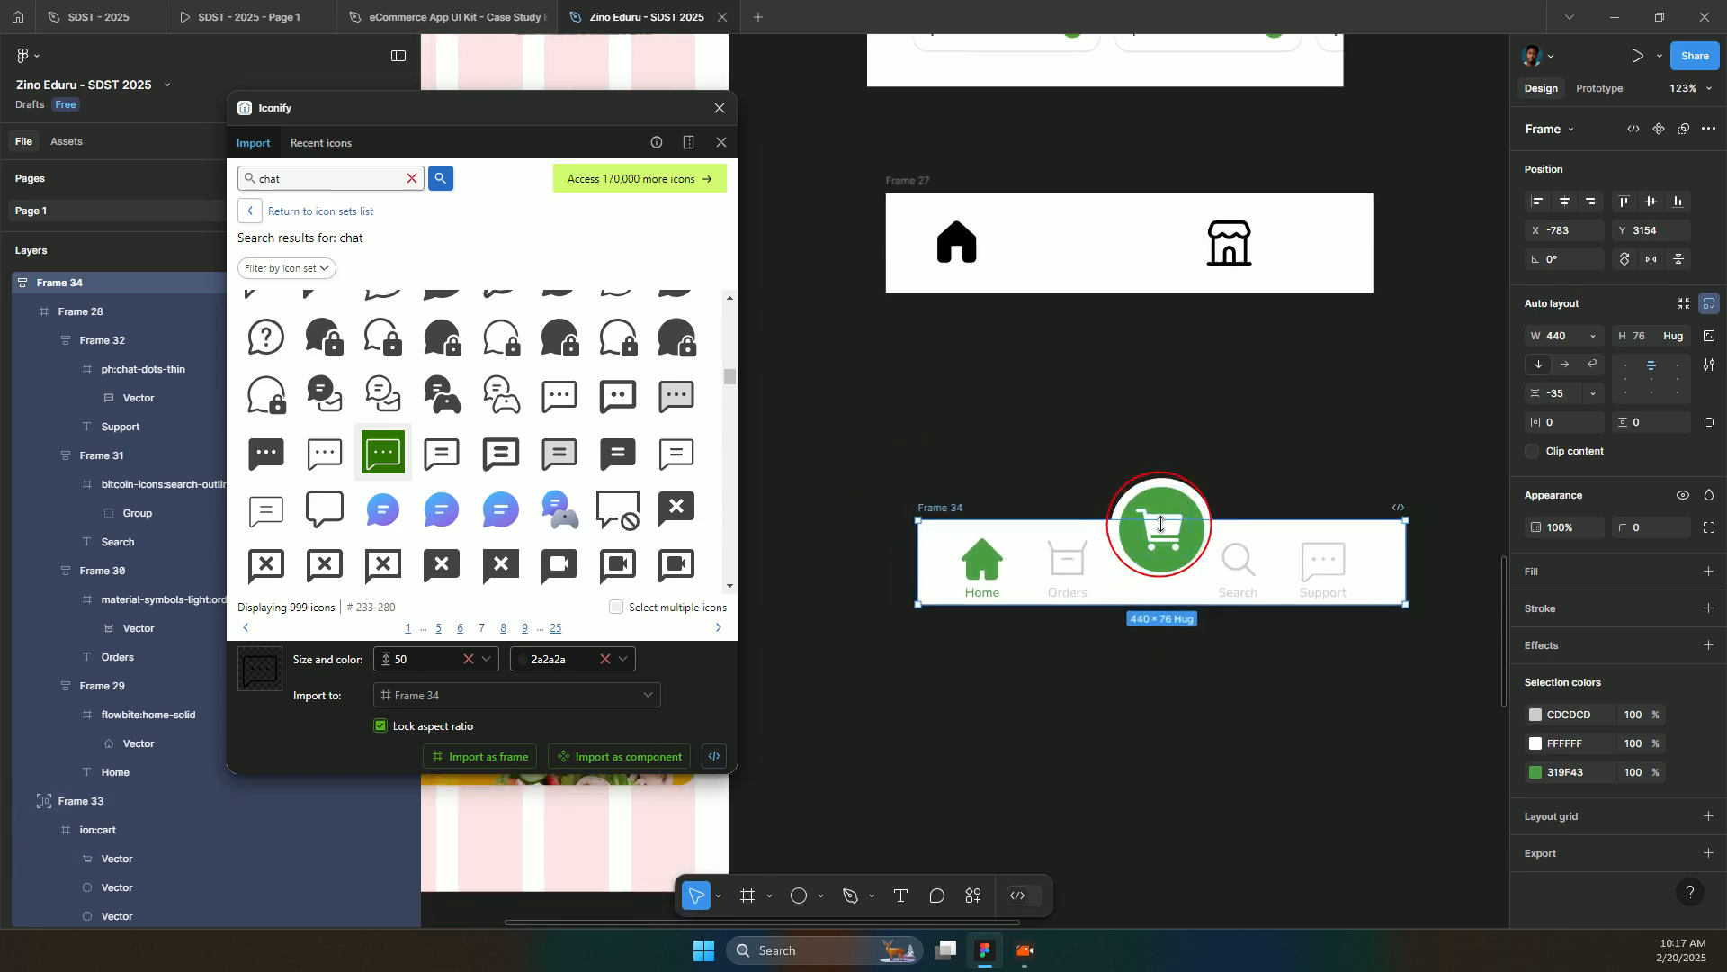
- Add a drop shadow to the green cart button and set the shadow colour's opacity to 5%
{"action": "left_click", "coordinate": [1168, 516]}
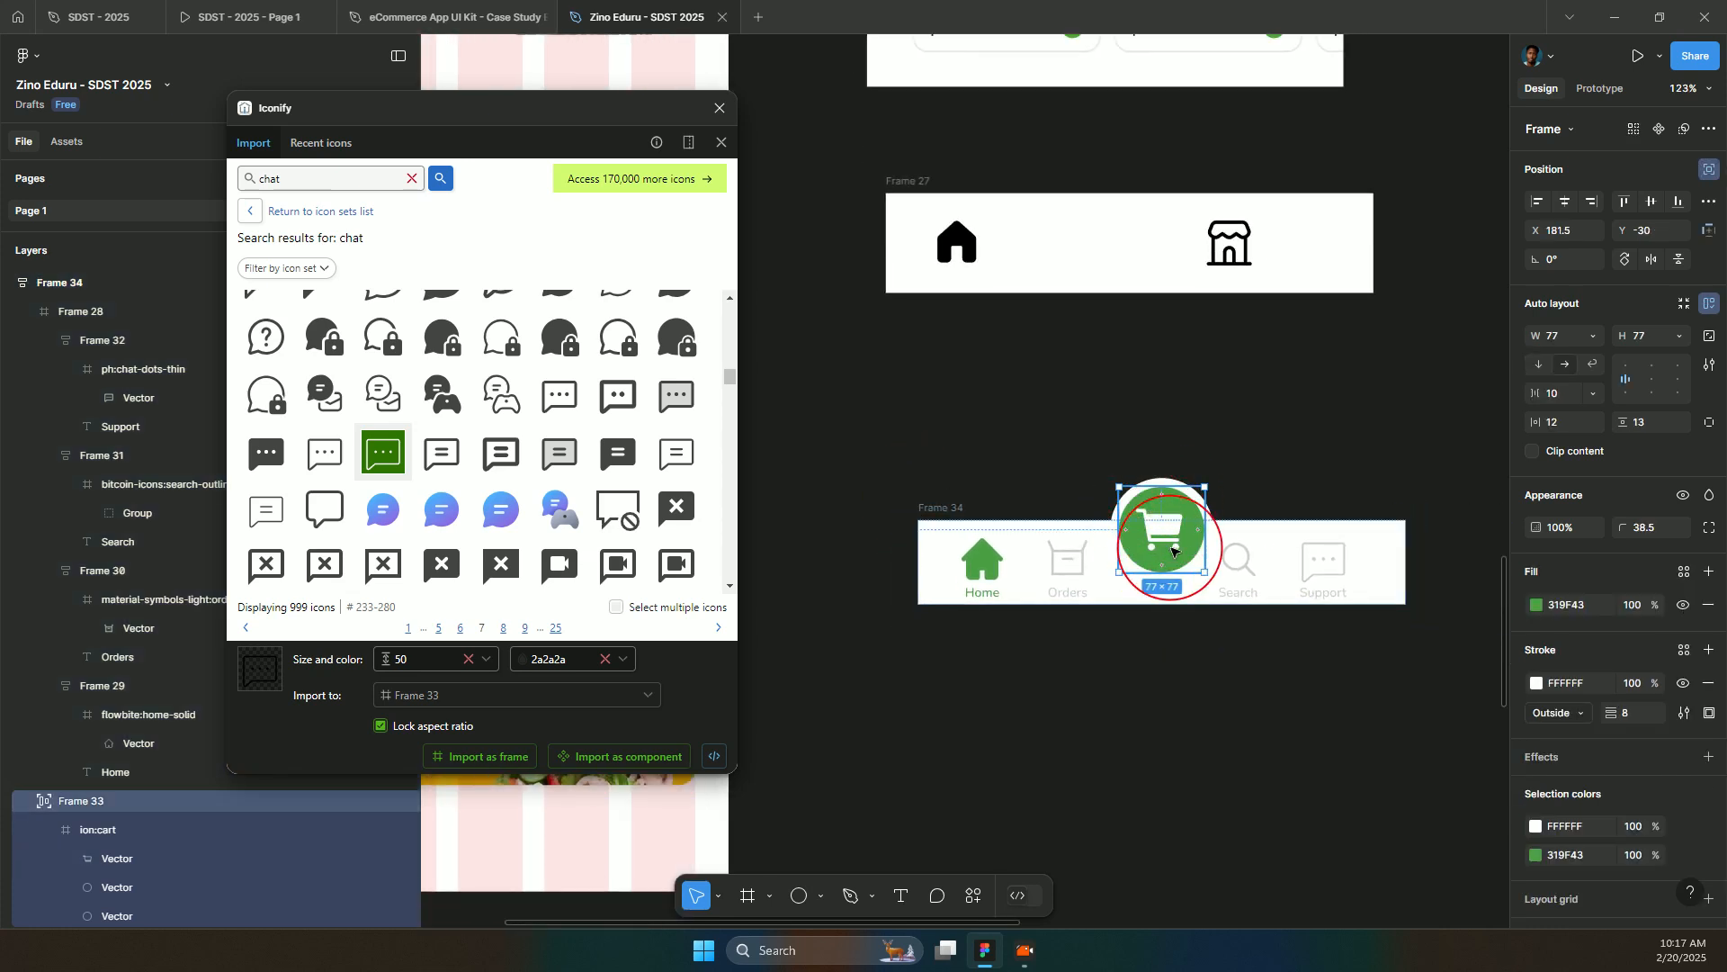
{"action": "scroll", "coordinate": [1683, 720], "scroll_direction": "down", "scroll_amount": 1}
{"action": "left_click", "coordinate": [1705, 685]}
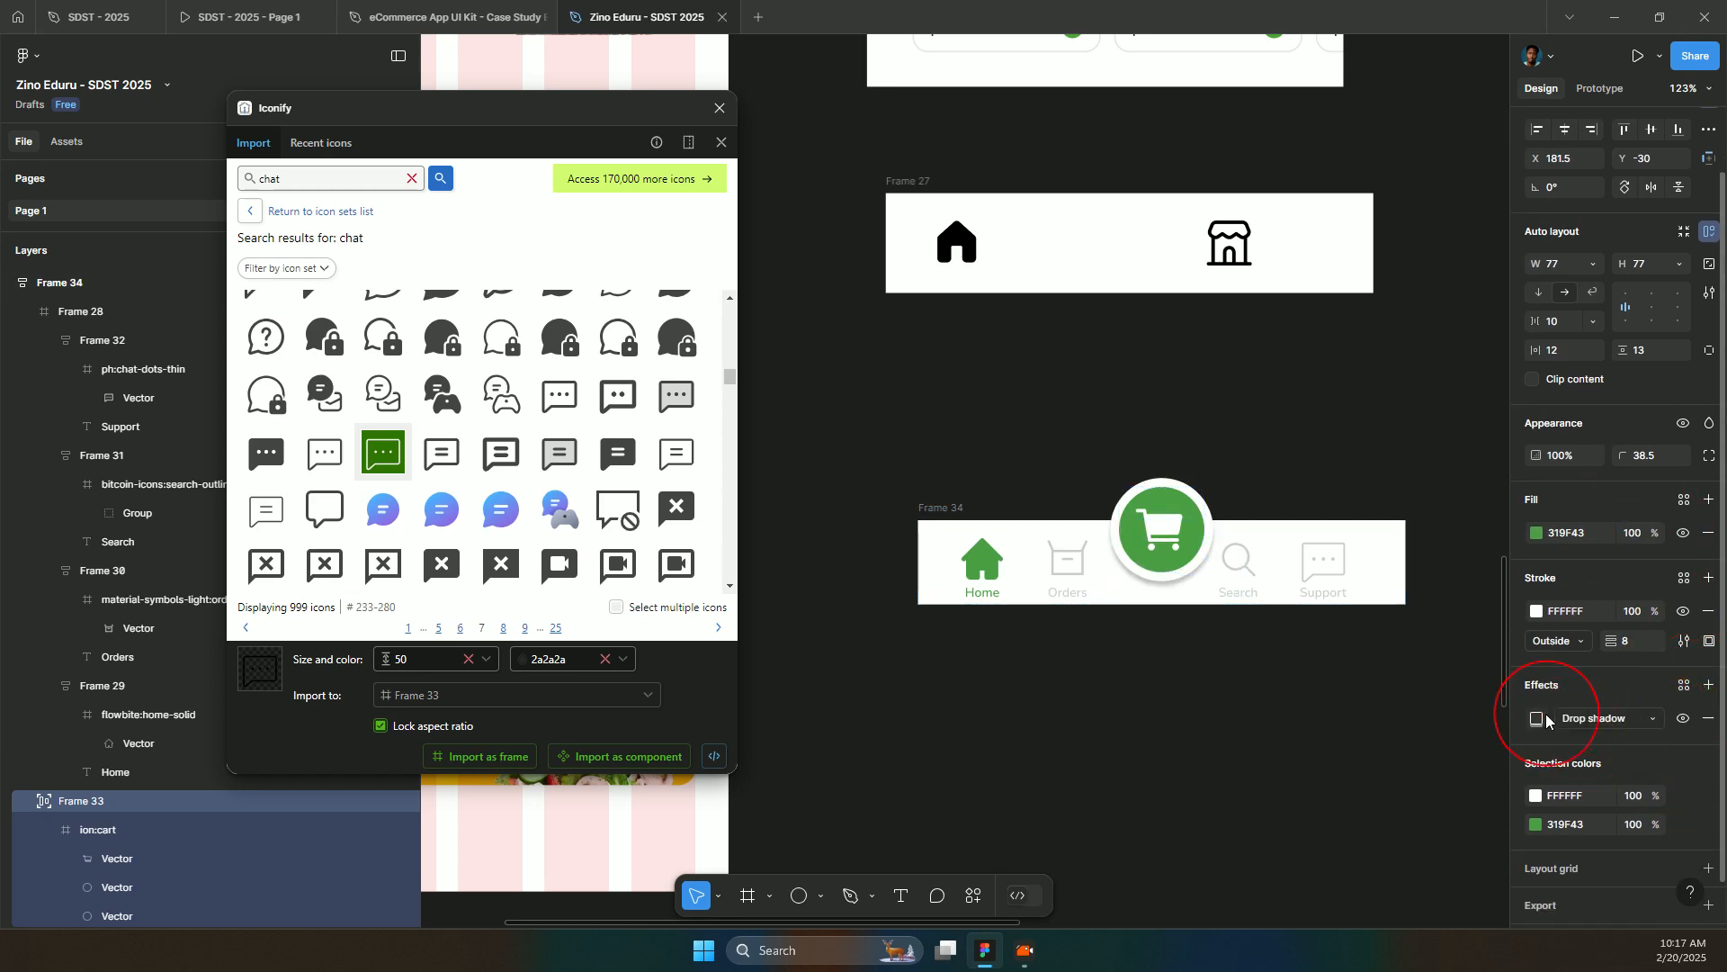
{"action": "left_click", "coordinate": [1539, 720]}
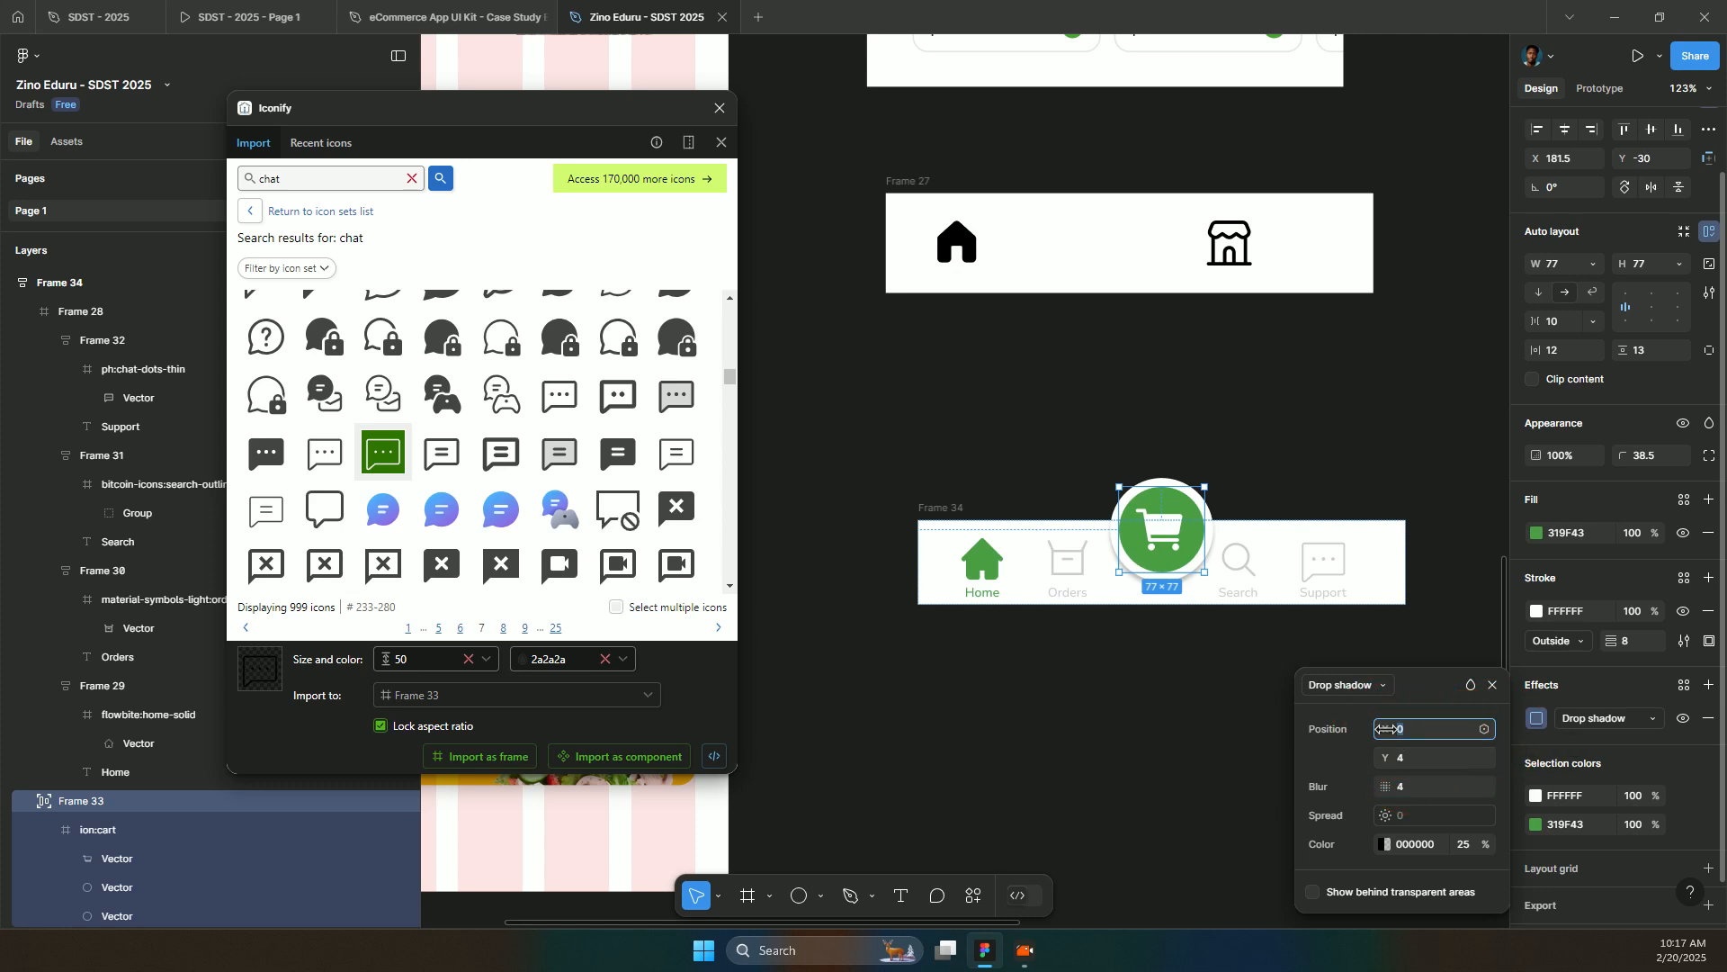
{"action": "left_click", "coordinate": [1397, 842]}
{"action": "left_click", "coordinate": [1469, 843]}
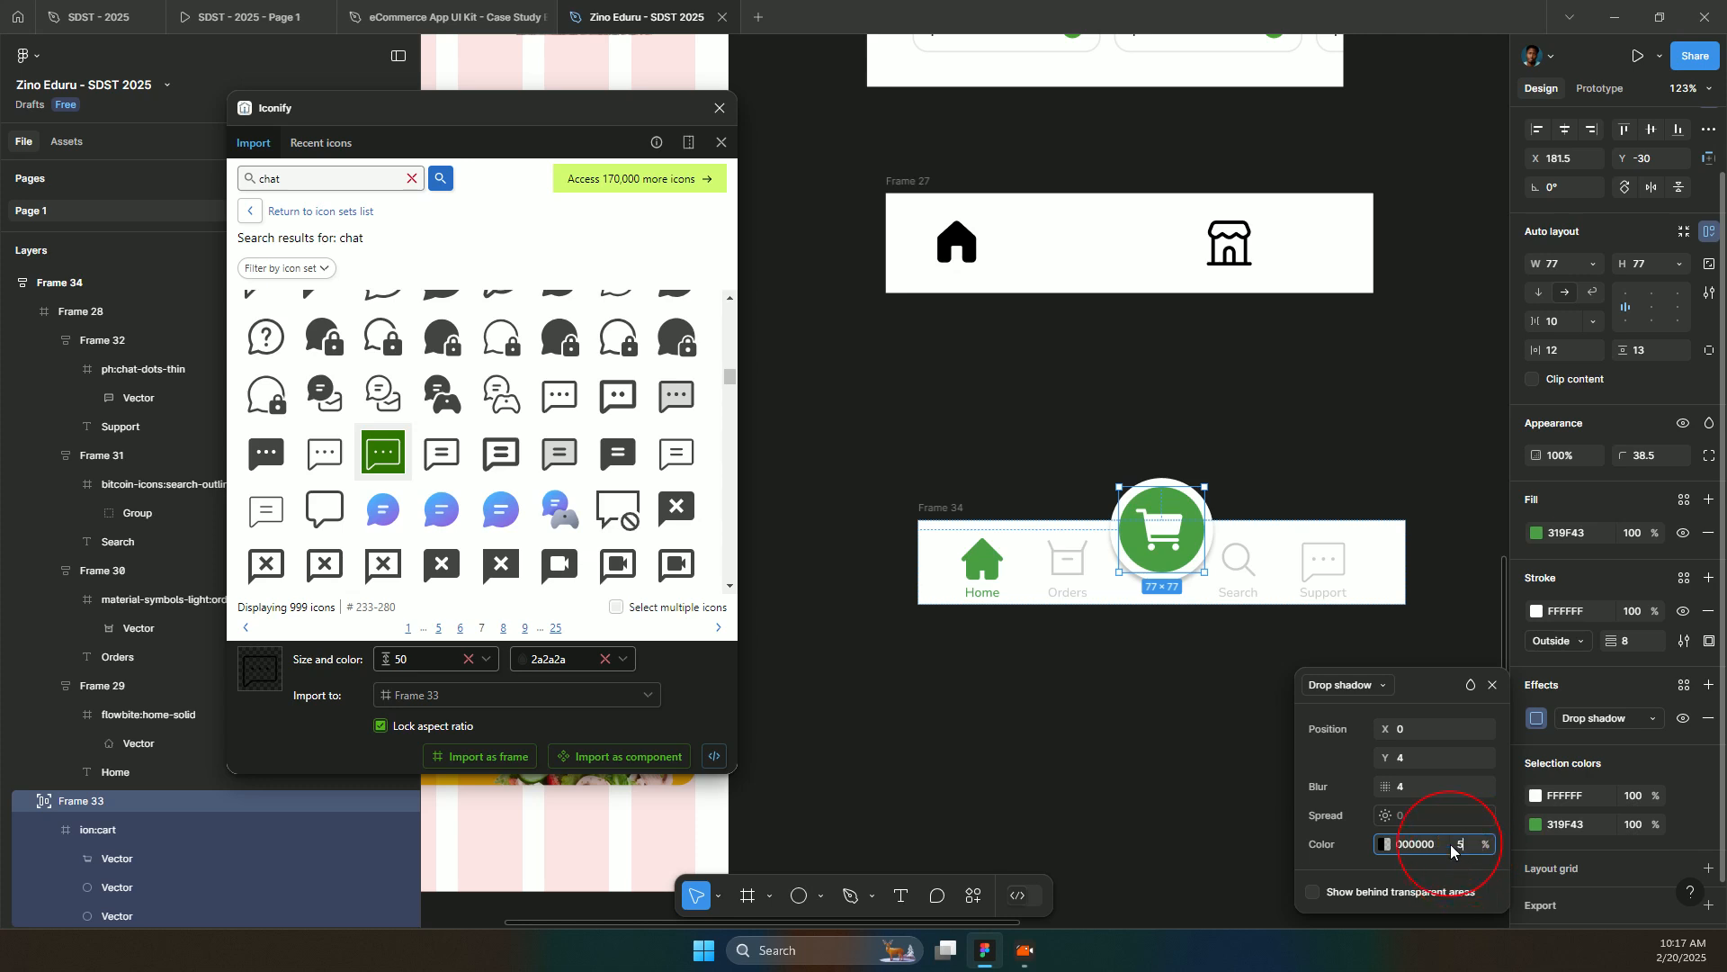
- Increase the blur of the cart button's drop shadow to 8.2
{"action": "left_click_drag", "start_coordinate": [1382, 789], "coordinate": [1389, 786]}
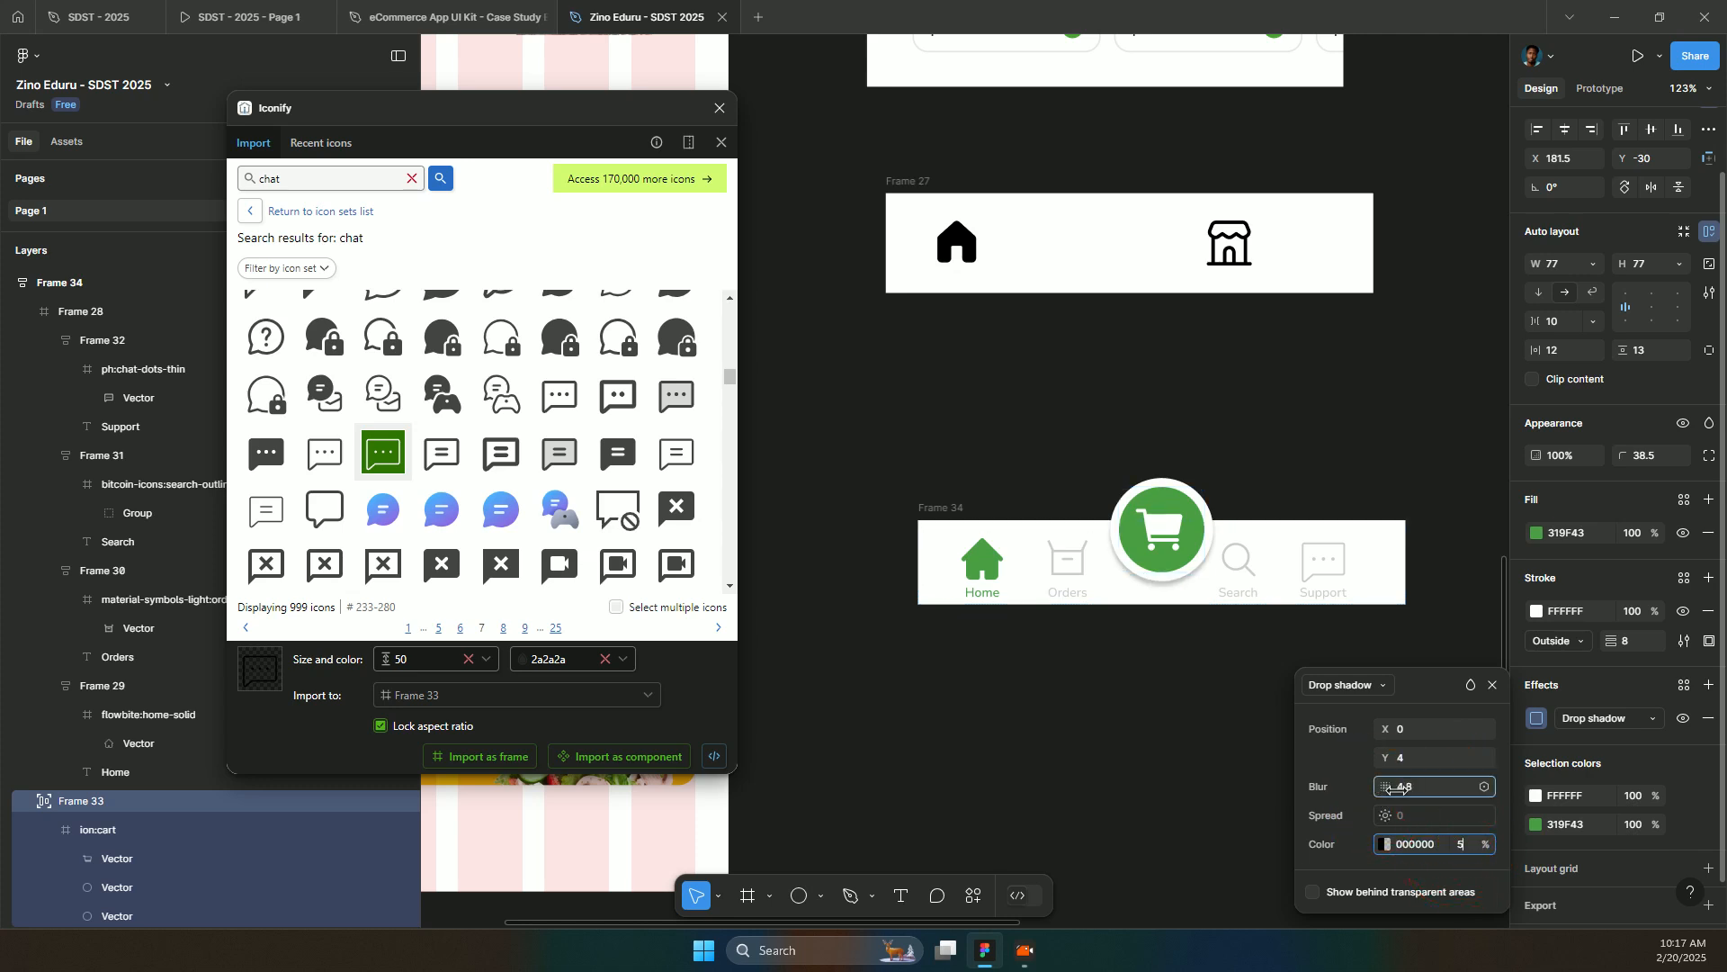
{"action": "left_click", "coordinate": [1345, 846]}
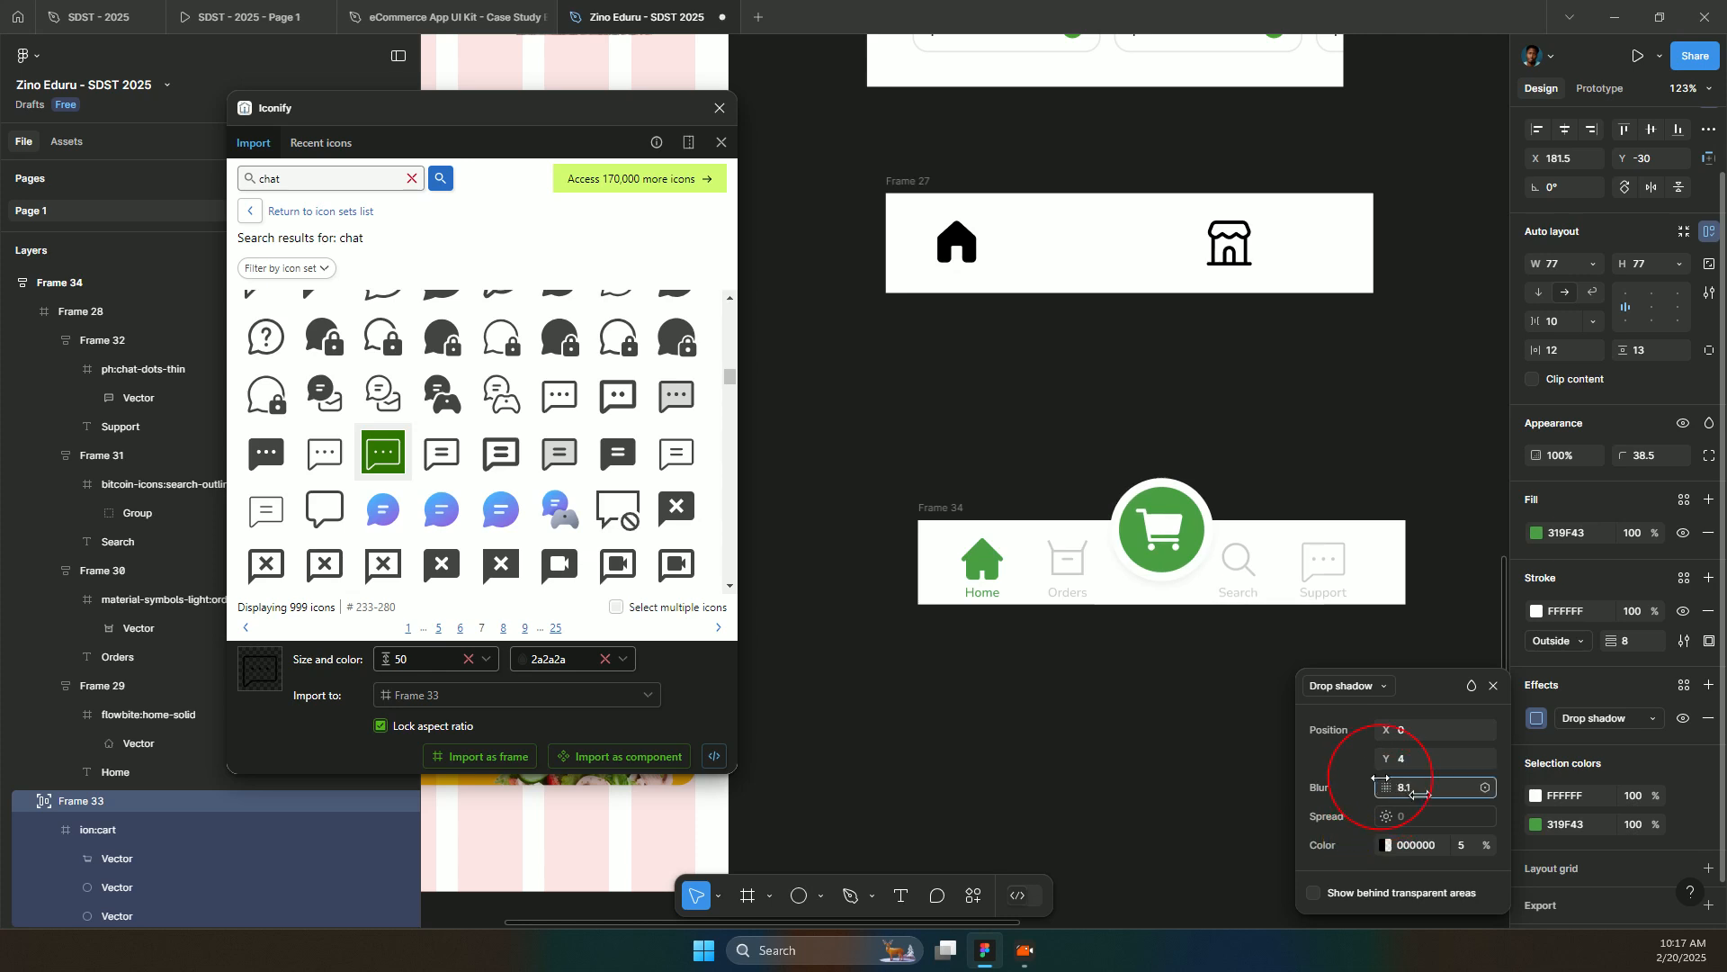
{"action": "left_click_drag", "start_coordinate": [1412, 795], "coordinate": [1416, 793]}
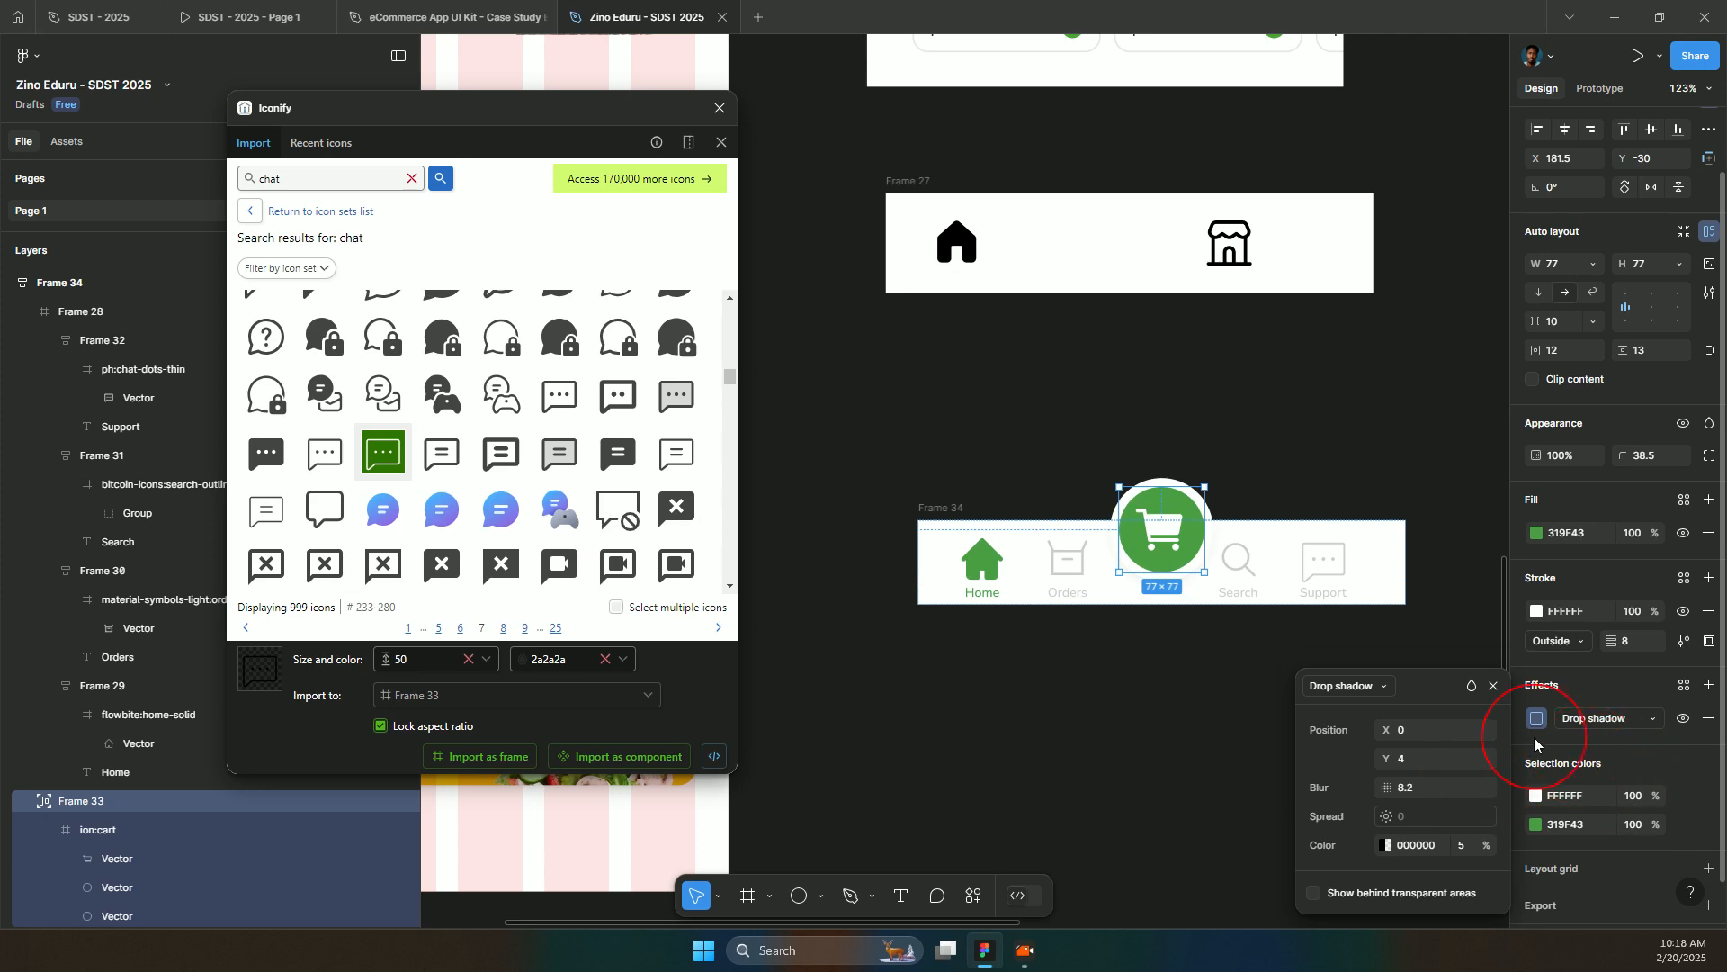
- Change the cart button's drop shadow colour to light green 8FFF85
{"action": "left_click", "coordinate": [1385, 845]}
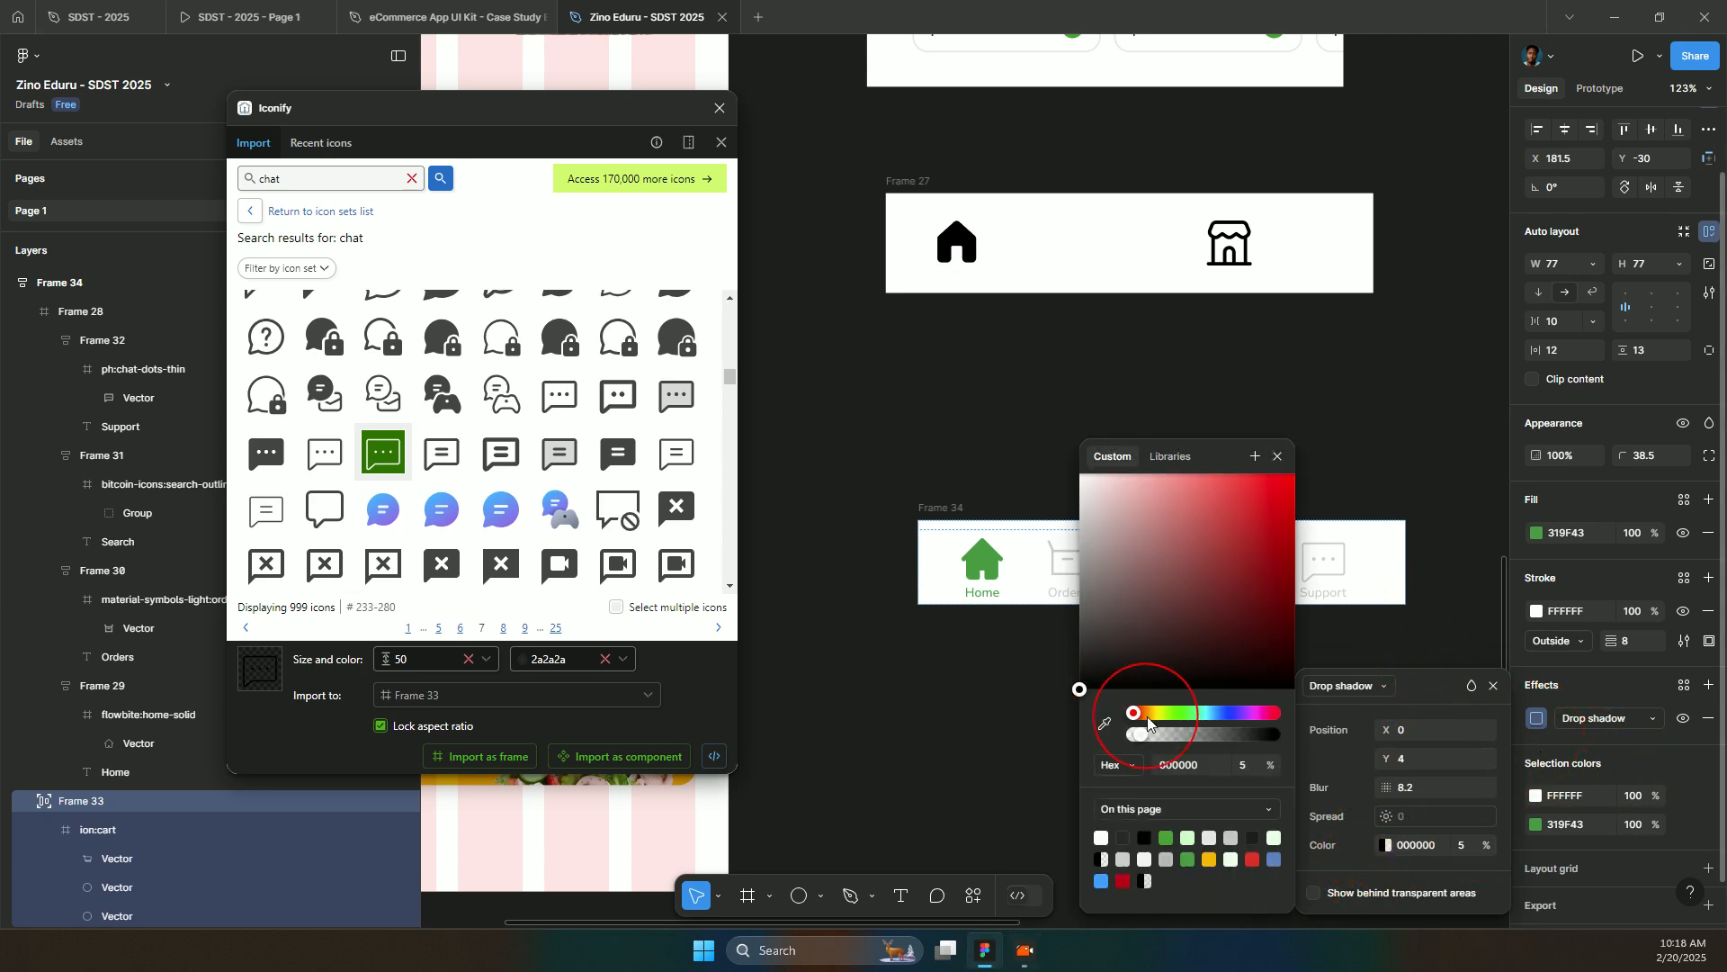
{"action": "left_click", "coordinate": [1180, 713]}
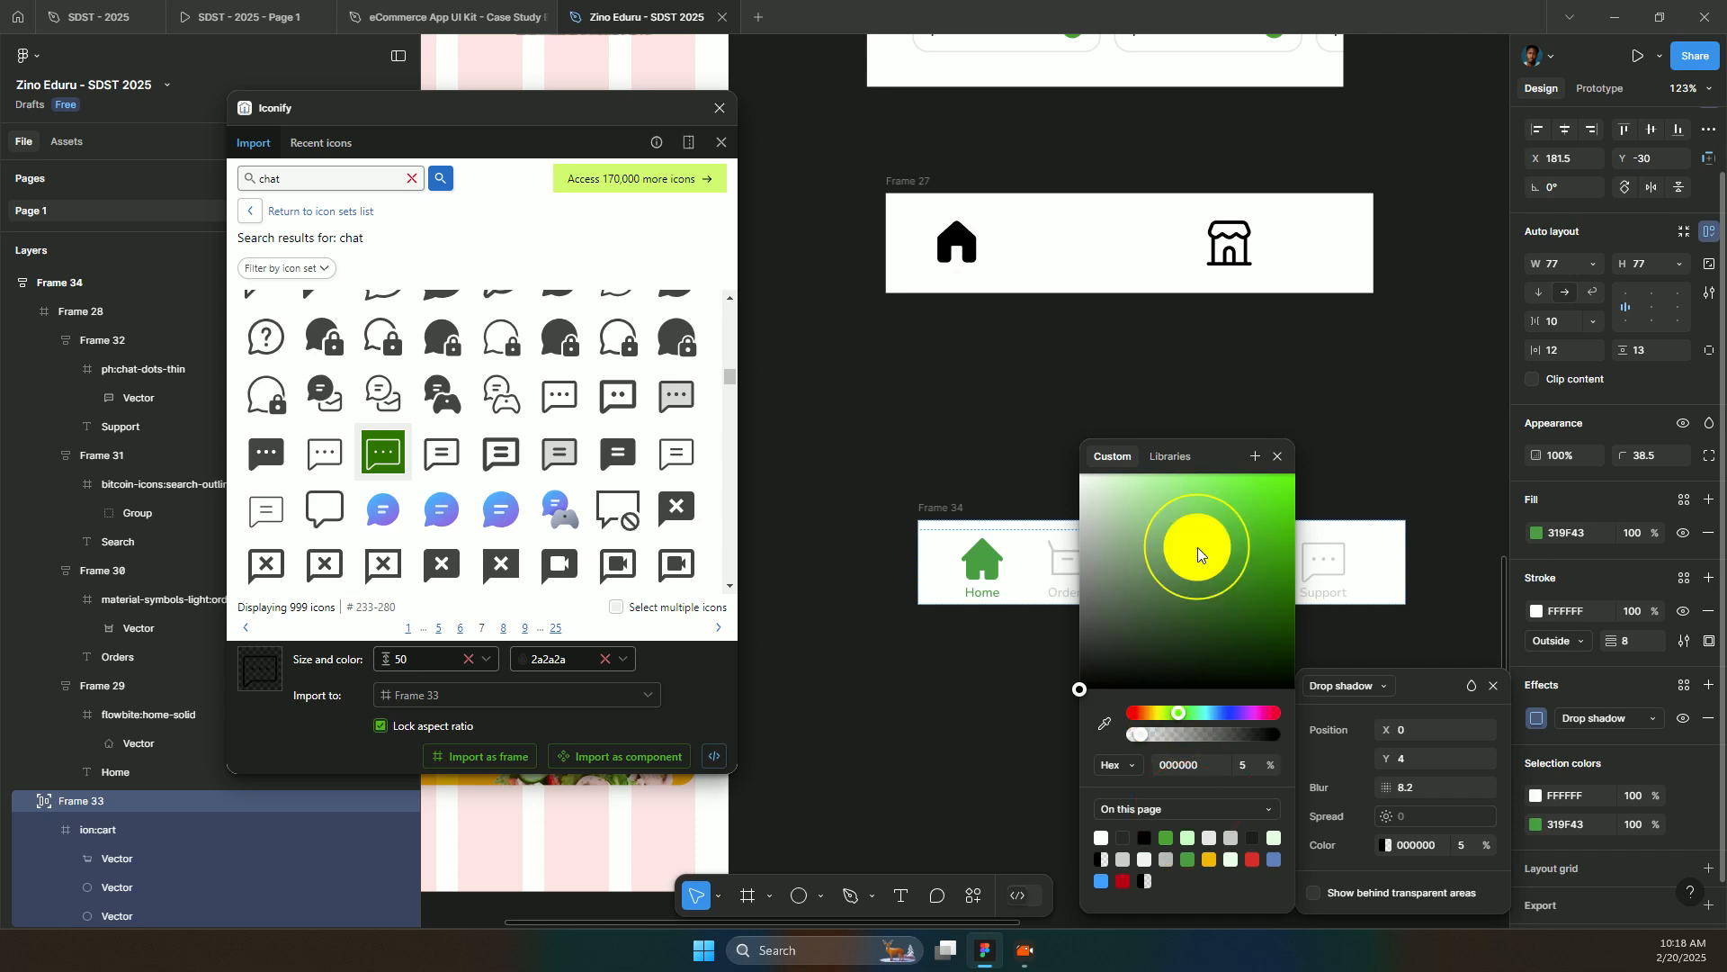
{"action": "left_click", "coordinate": [1071, 531]}
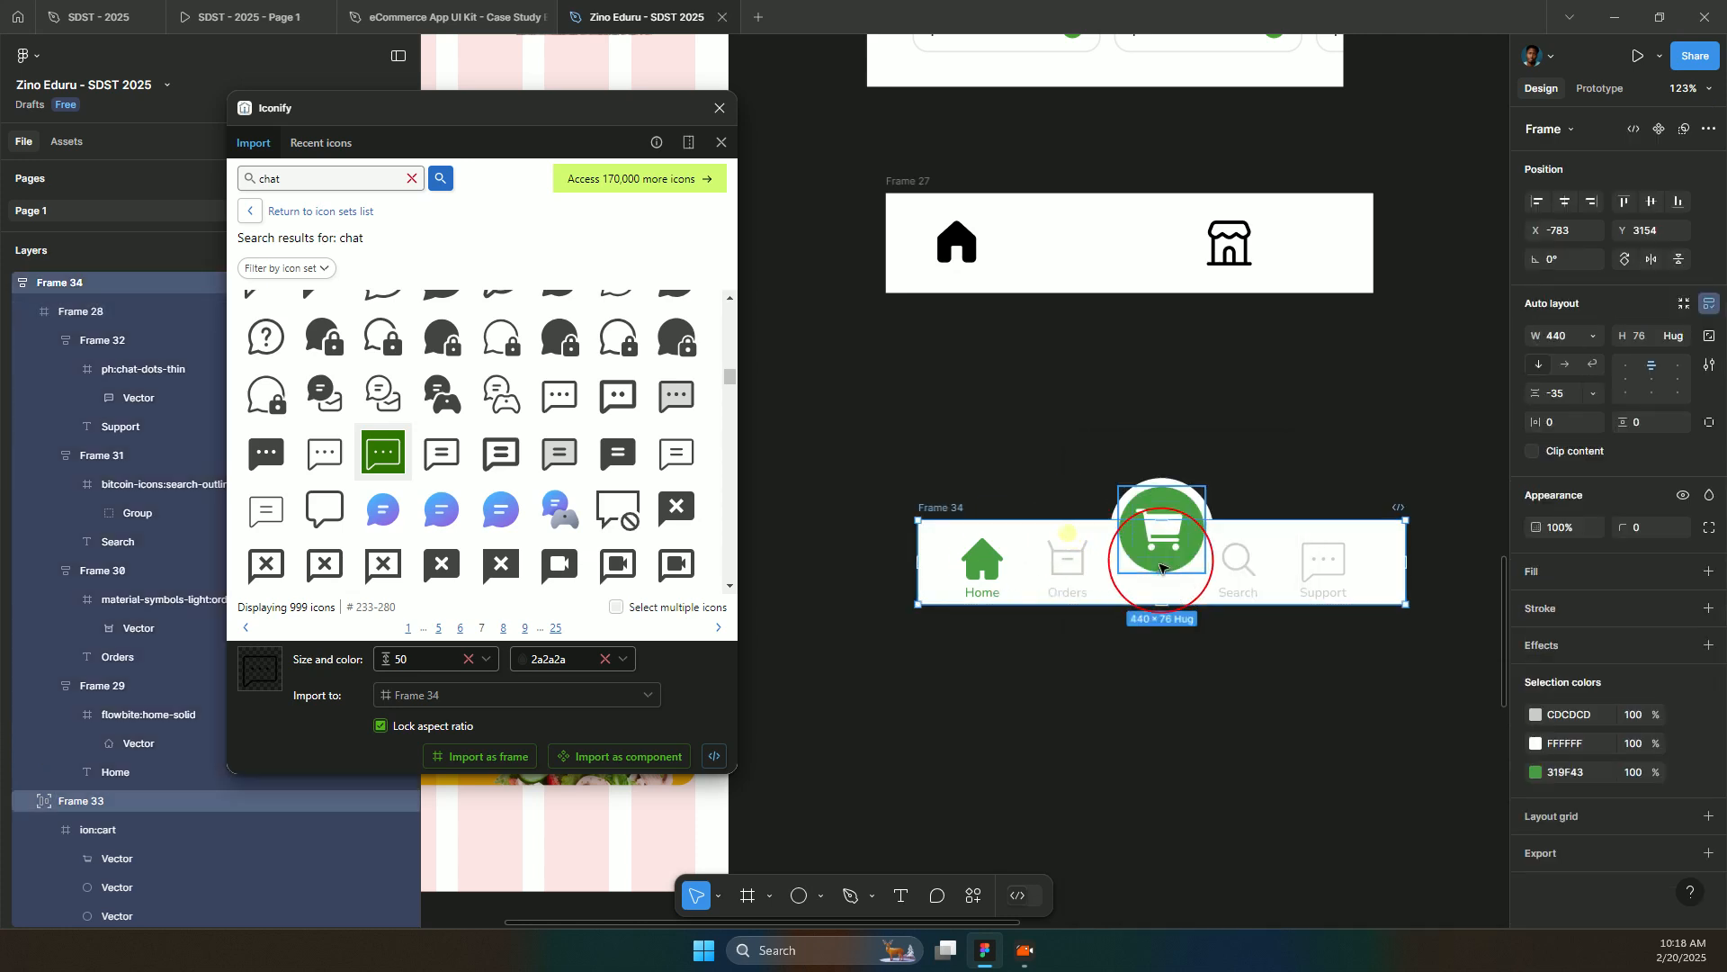
- Set the opacity of the cart button's green shadow colour to 20%
{"action": "left_click", "coordinate": [1155, 565]}
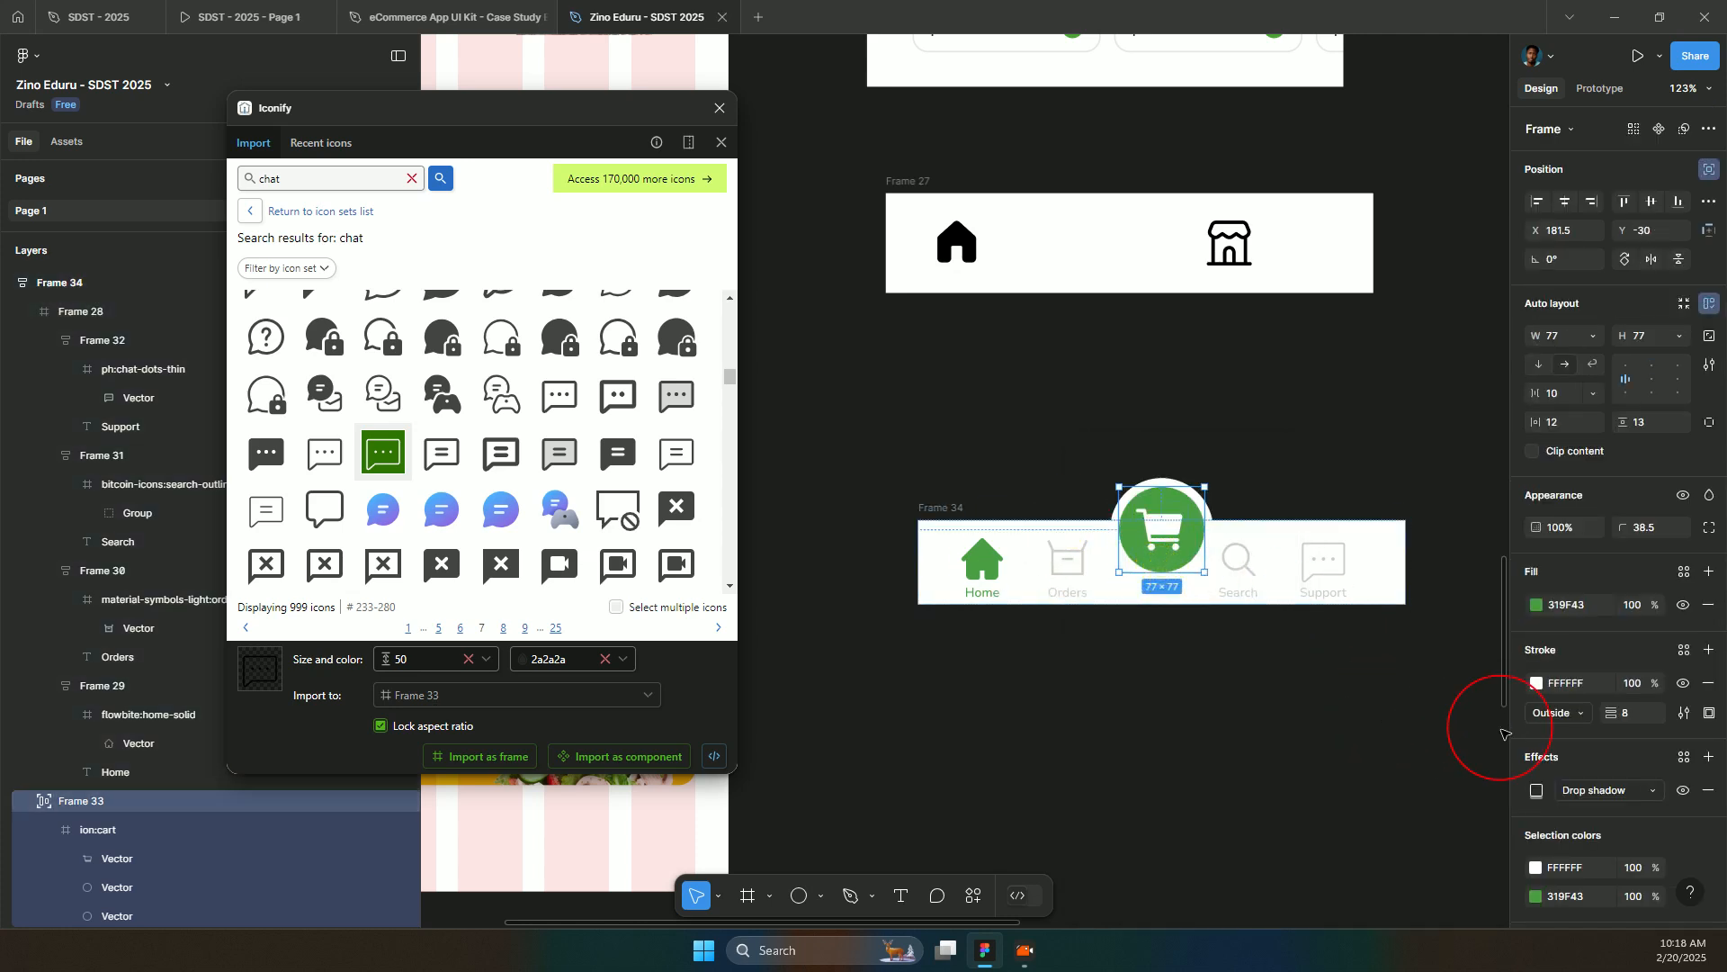
{"action": "left_click", "coordinate": [1537, 791]}
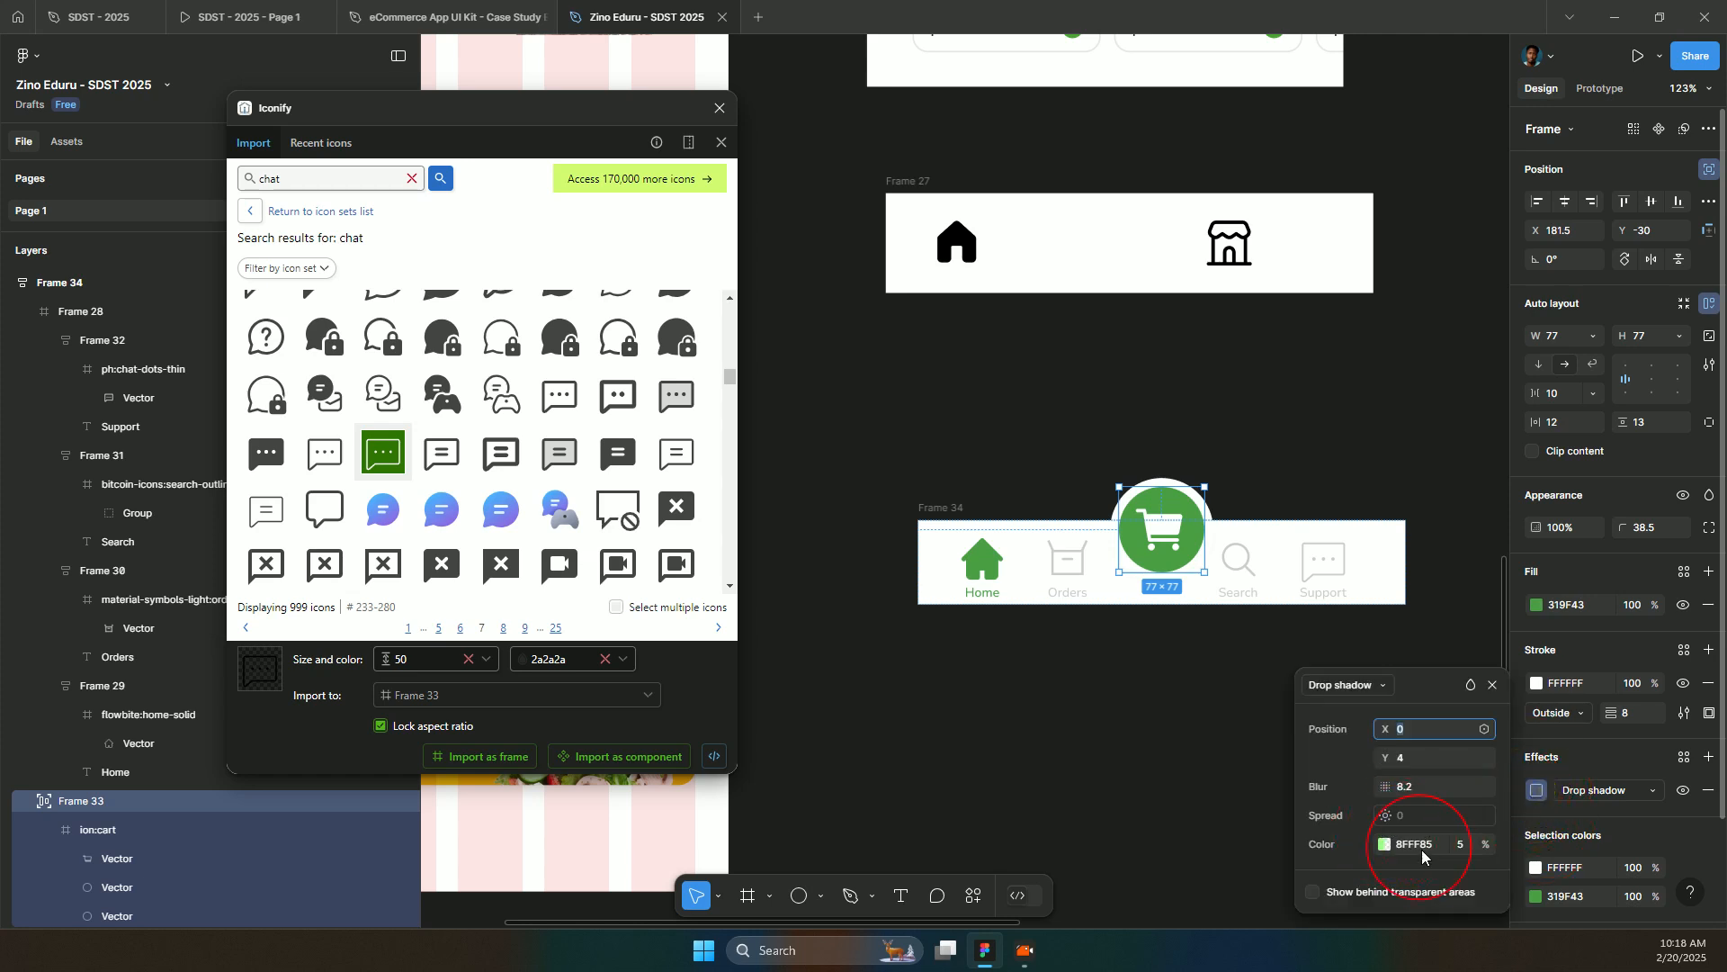
{"action": "left_click", "coordinate": [1461, 846]}
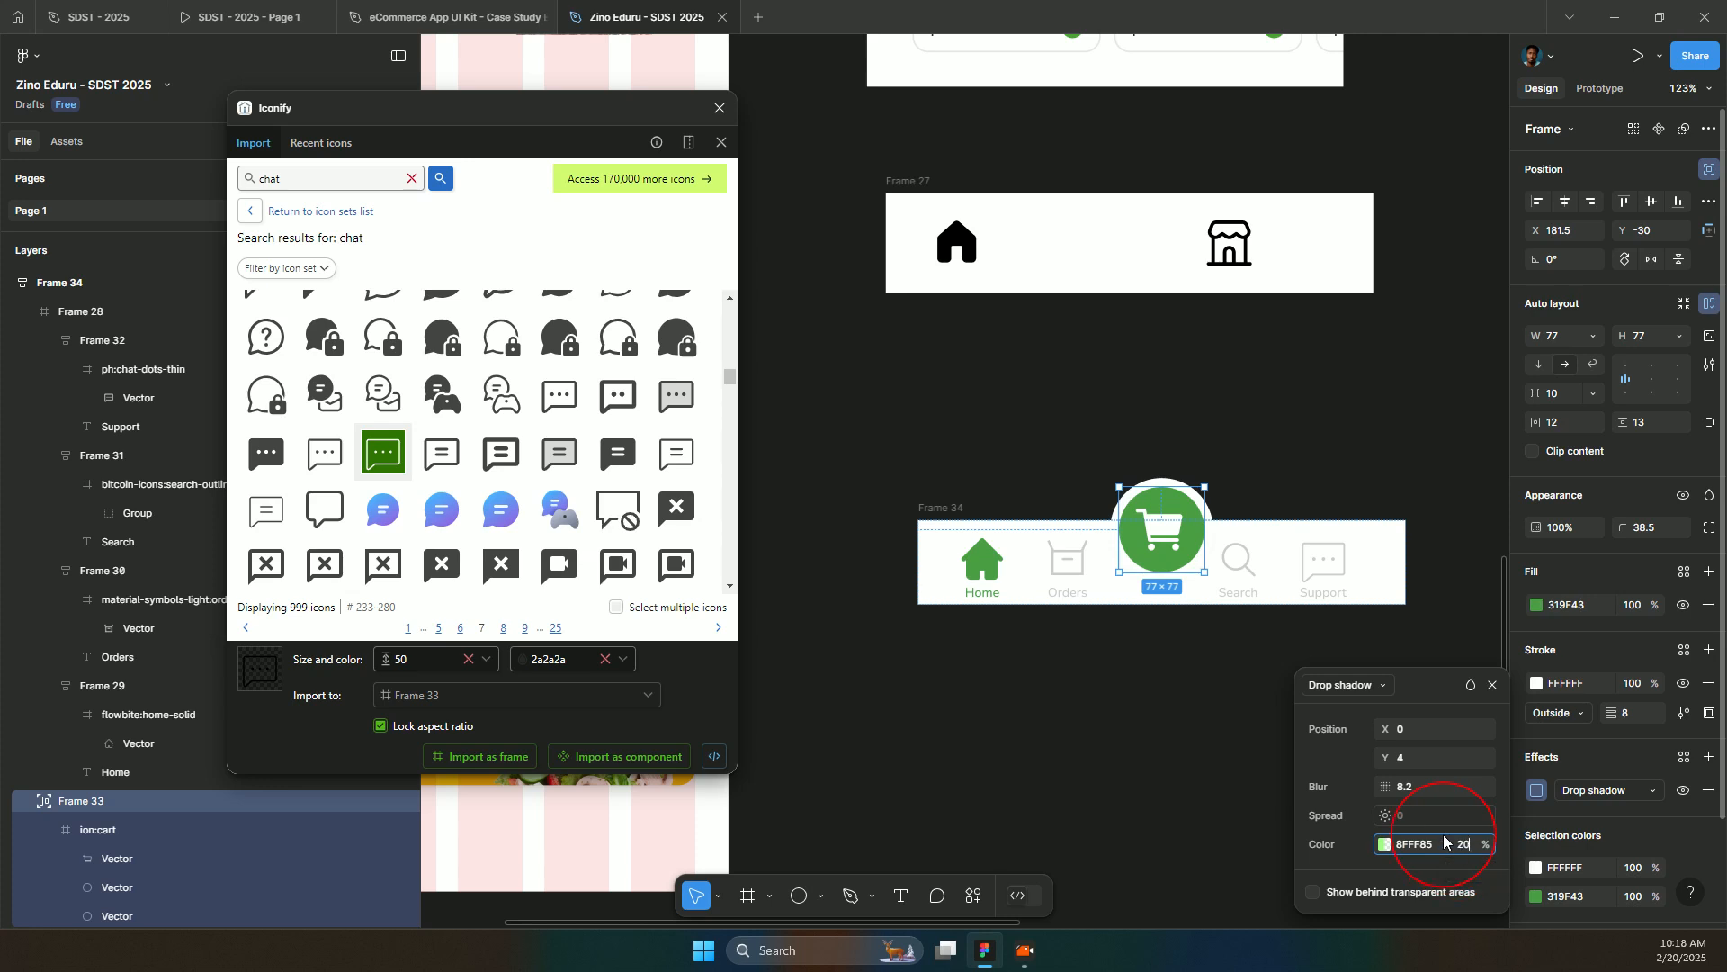
{"action": "key", "text": "Return"}
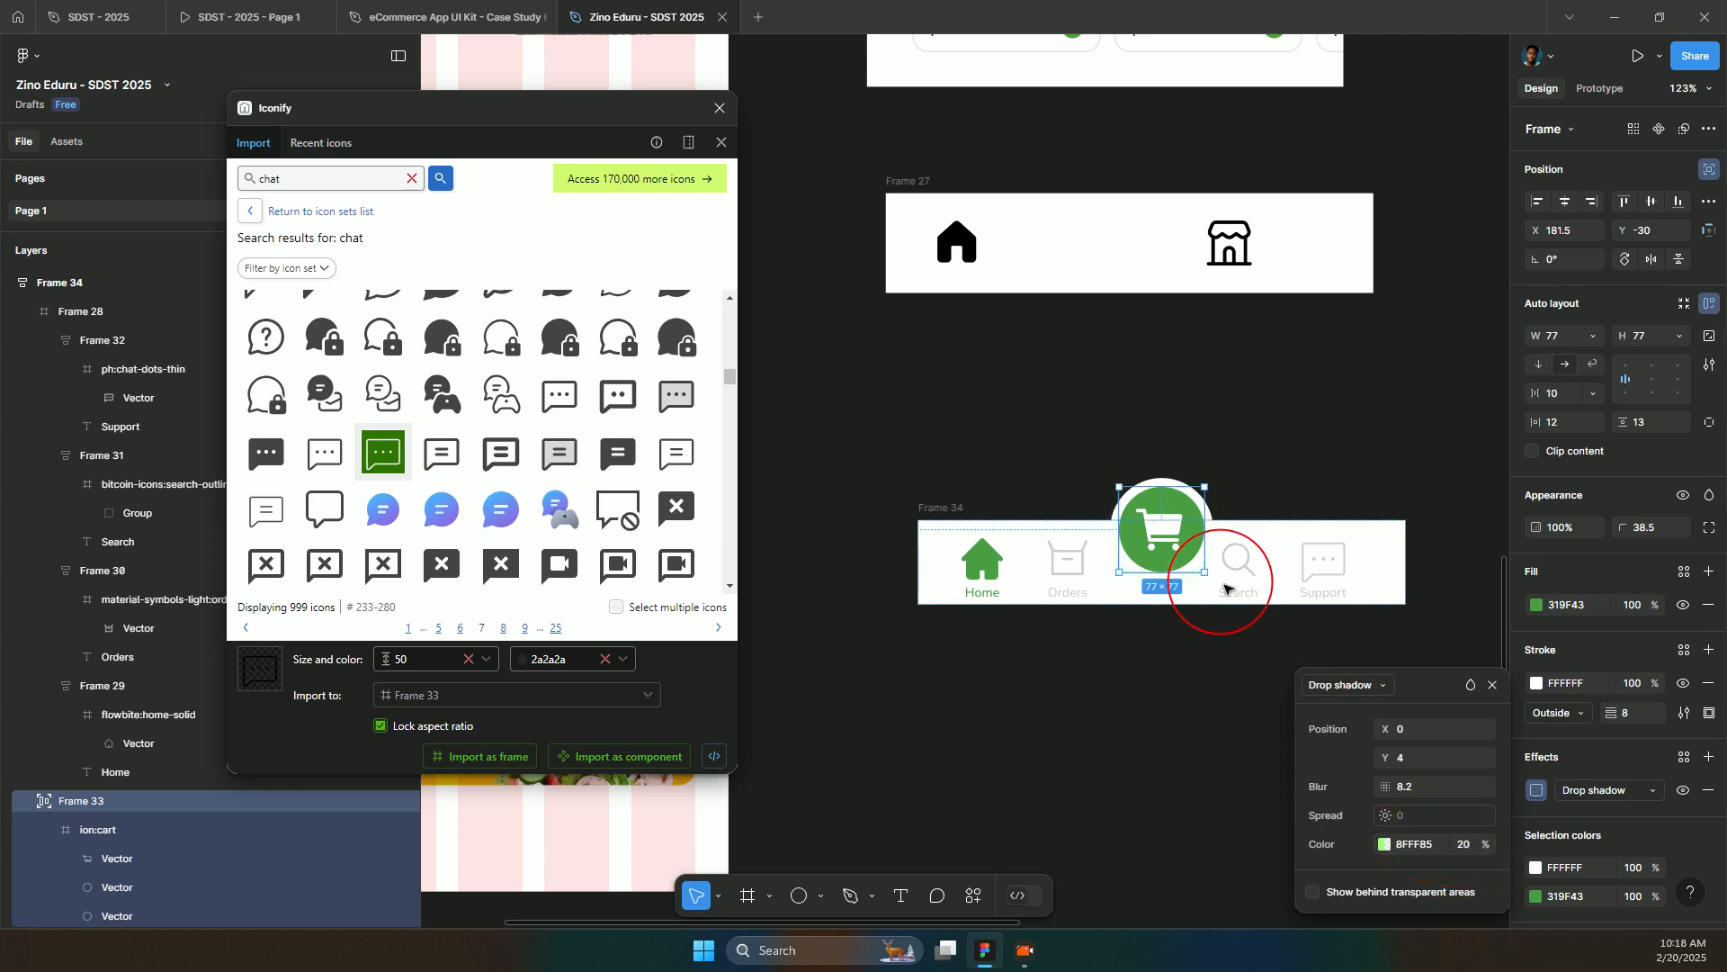
{"action": "left_click", "coordinate": [1252, 421]}
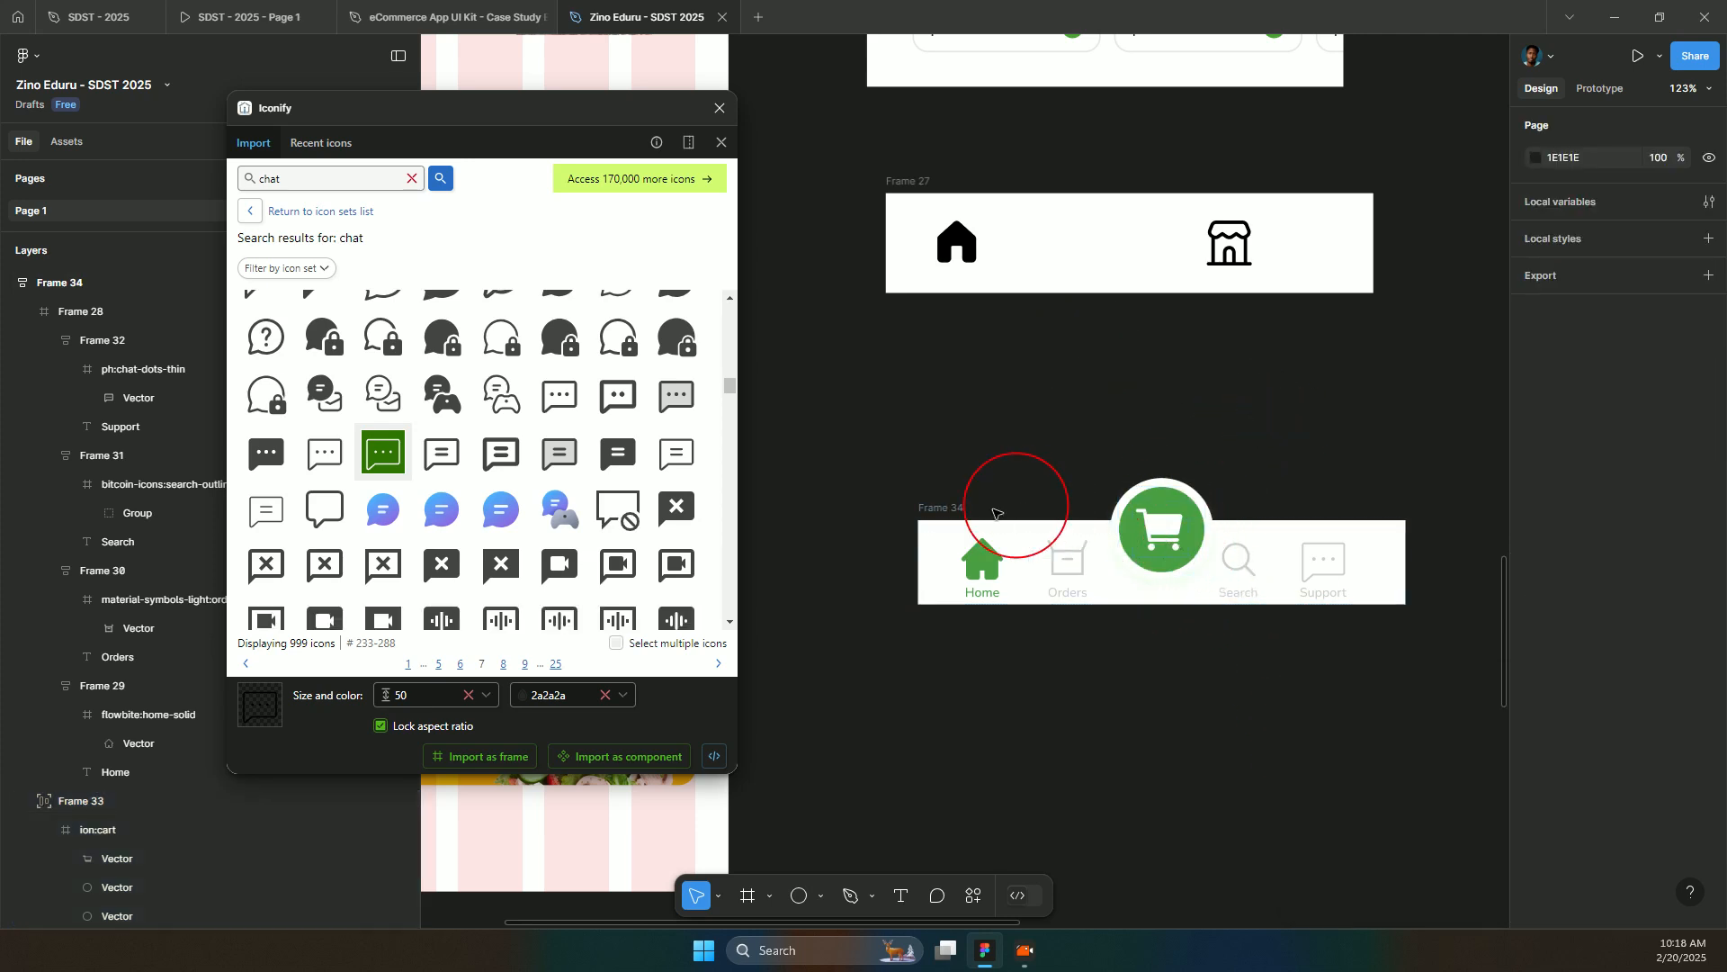
- Move the combined navigation bar frame onto the lower end of the Home Screen frame, at about X 66, Y 996
{"action": "left_click", "coordinate": [933, 514]}
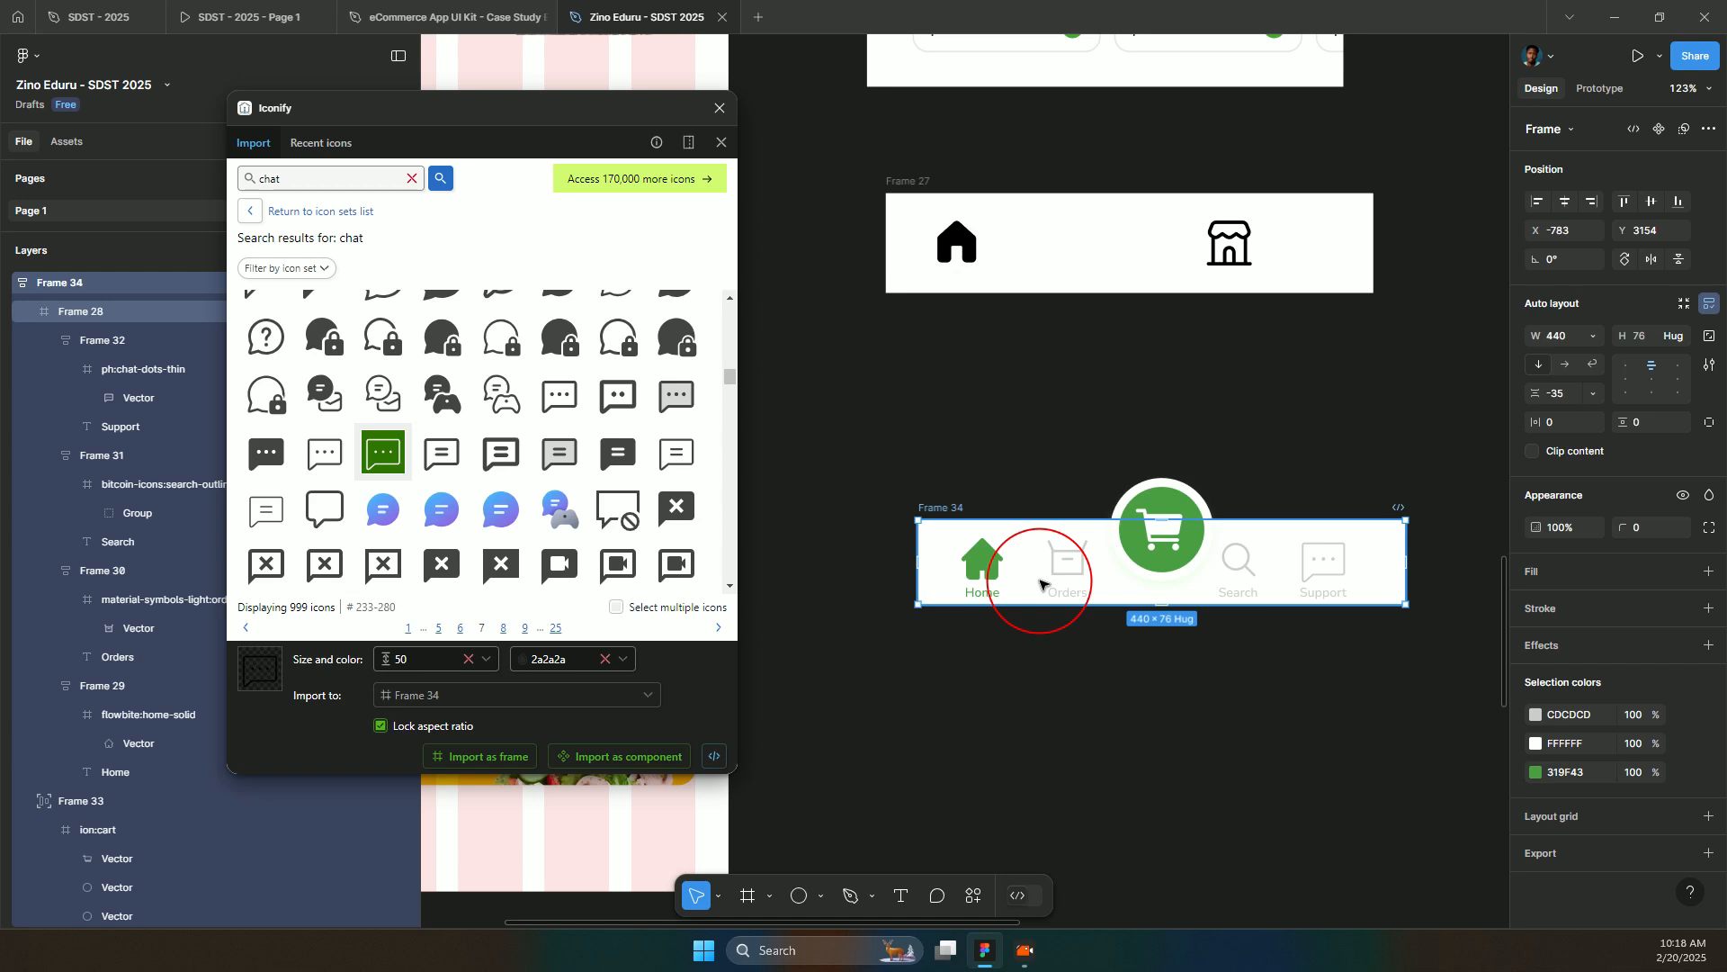
{"action": "scroll", "coordinate": [1029, 359], "scroll_direction": "left", "scroll_amount": 3}
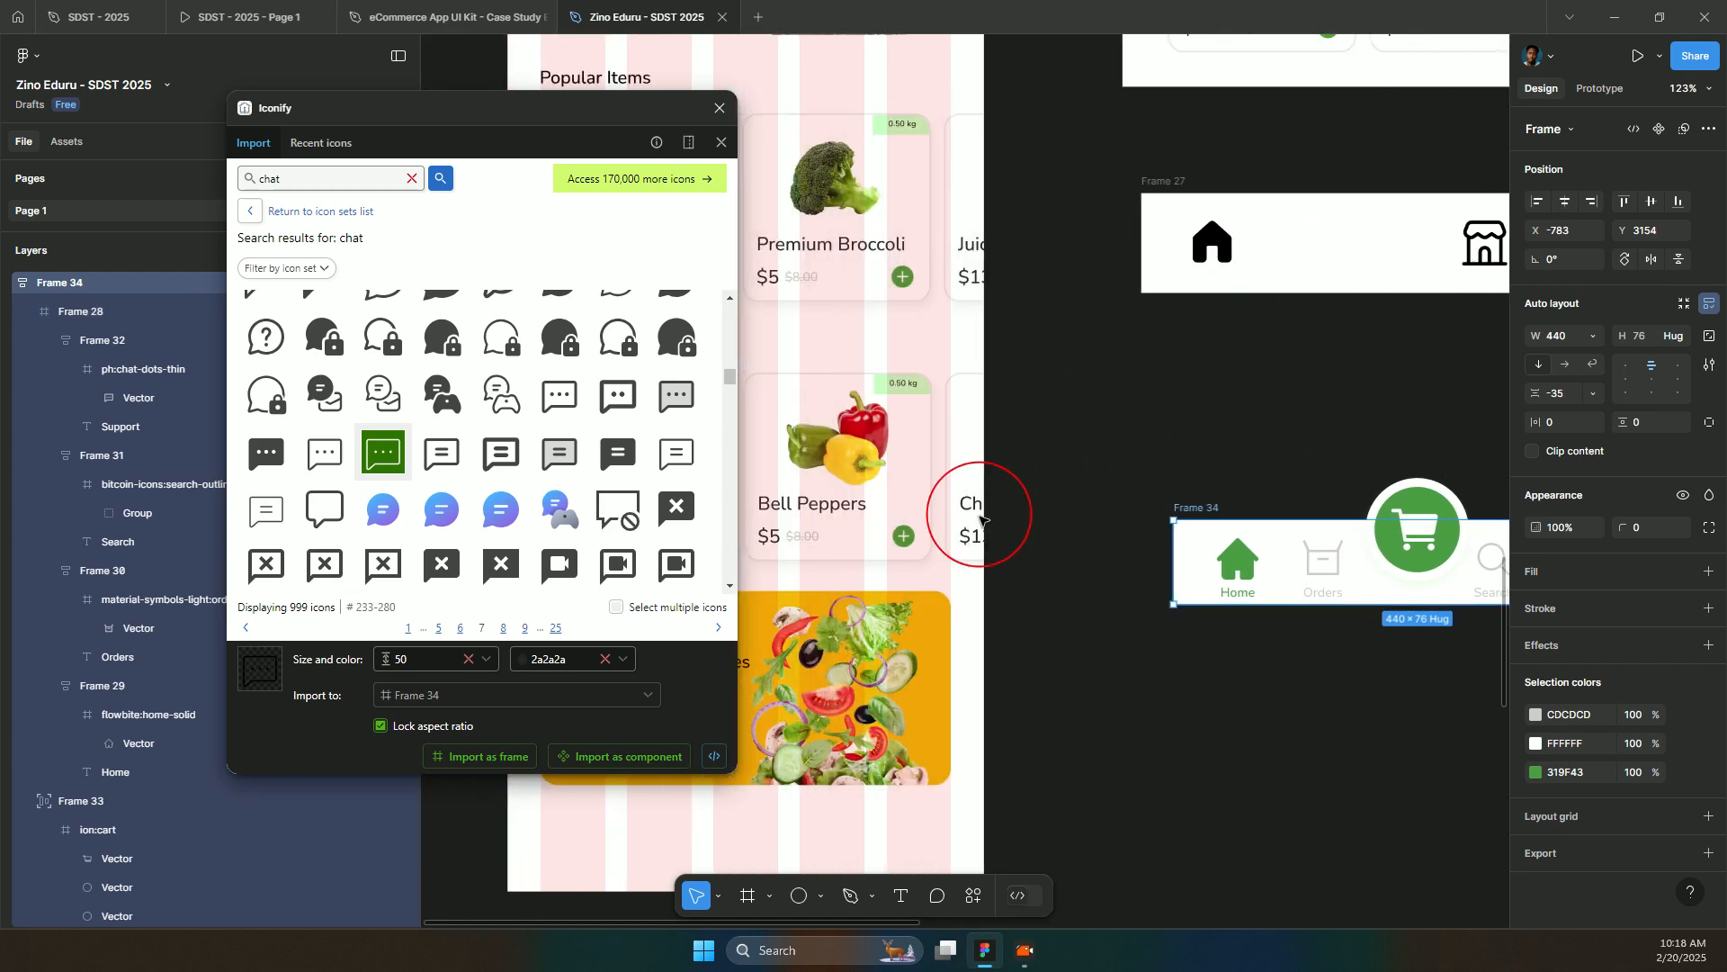
{"action": "scroll", "coordinate": [981, 520], "scroll_direction": "down", "scroll_amount": 2}
{"action": "scroll", "coordinate": [981, 520], "scroll_direction": "left", "scroll_amount": 2}
{"action": "scroll", "coordinate": [1251, 437], "scroll_direction": "left", "scroll_amount": 2}
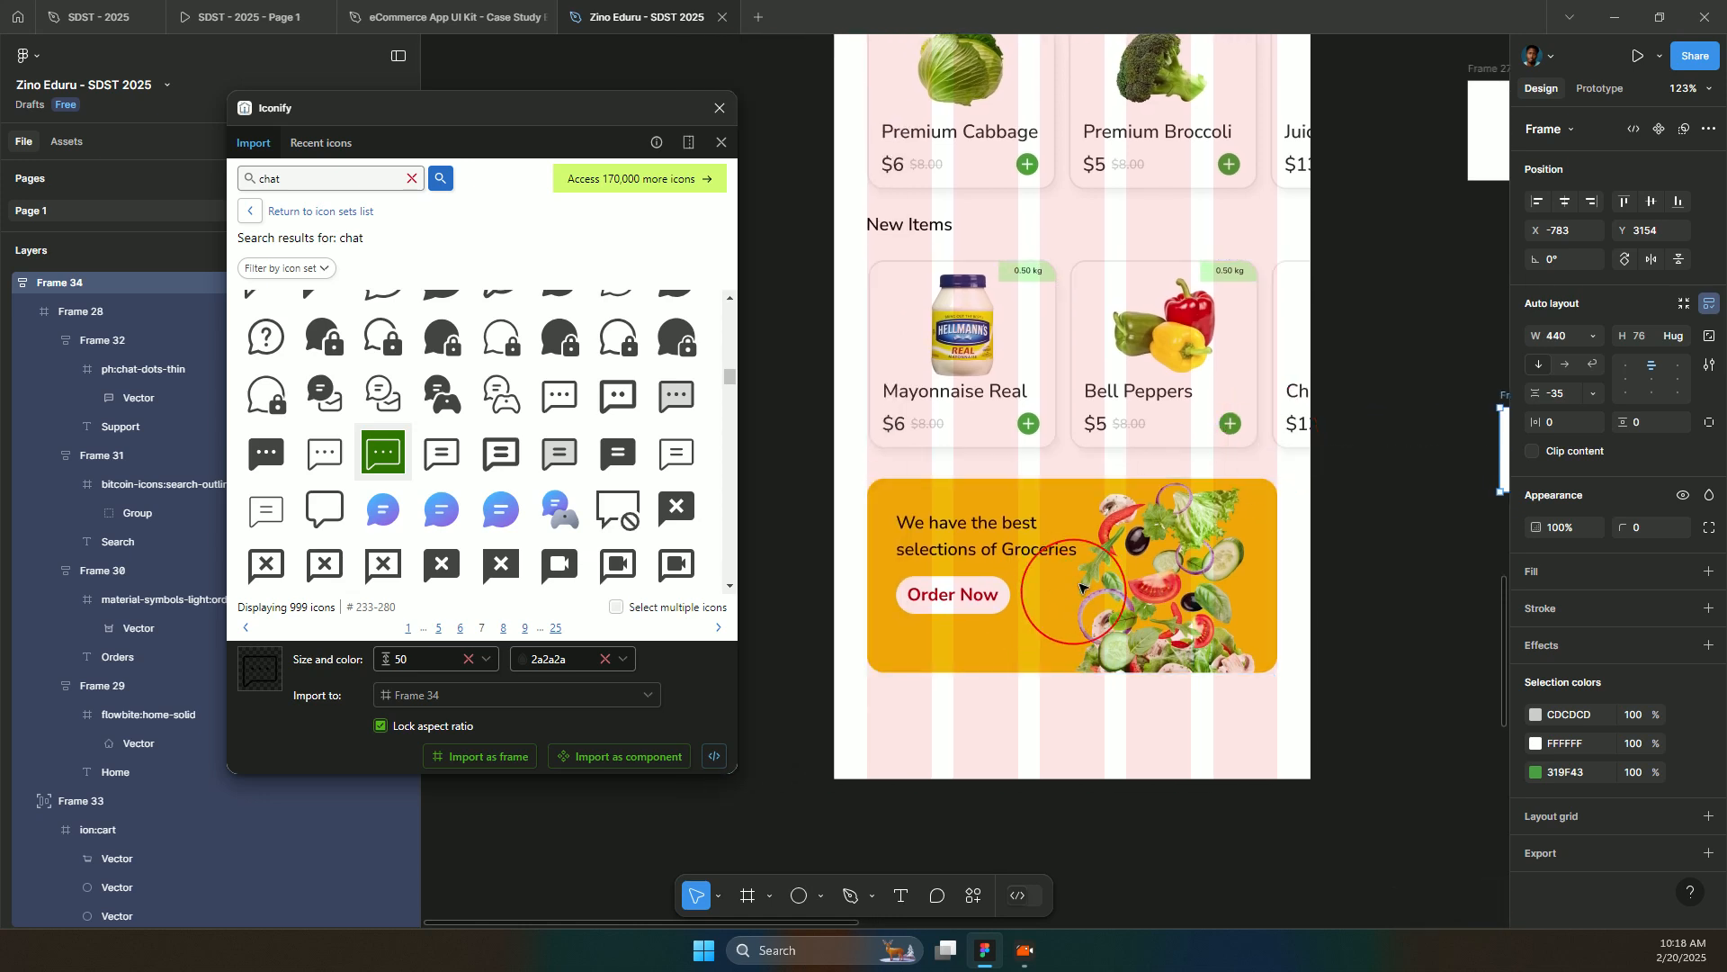
{"action": "scroll", "coordinate": [1392, 451], "scroll_direction": "down", "scroll_amount": 1}
{"action": "scroll", "coordinate": [1392, 450], "scroll_direction": "right", "scroll_amount": 3}
{"action": "scroll", "coordinate": [1326, 386], "scroll_direction": "left", "scroll_amount": 1}
{"action": "left_click_drag", "start_coordinate": [1406, 378], "coordinate": [829, 662]}
{"action": "scroll", "coordinate": [830, 659], "scroll_direction": "left", "scroll_amount": 3}
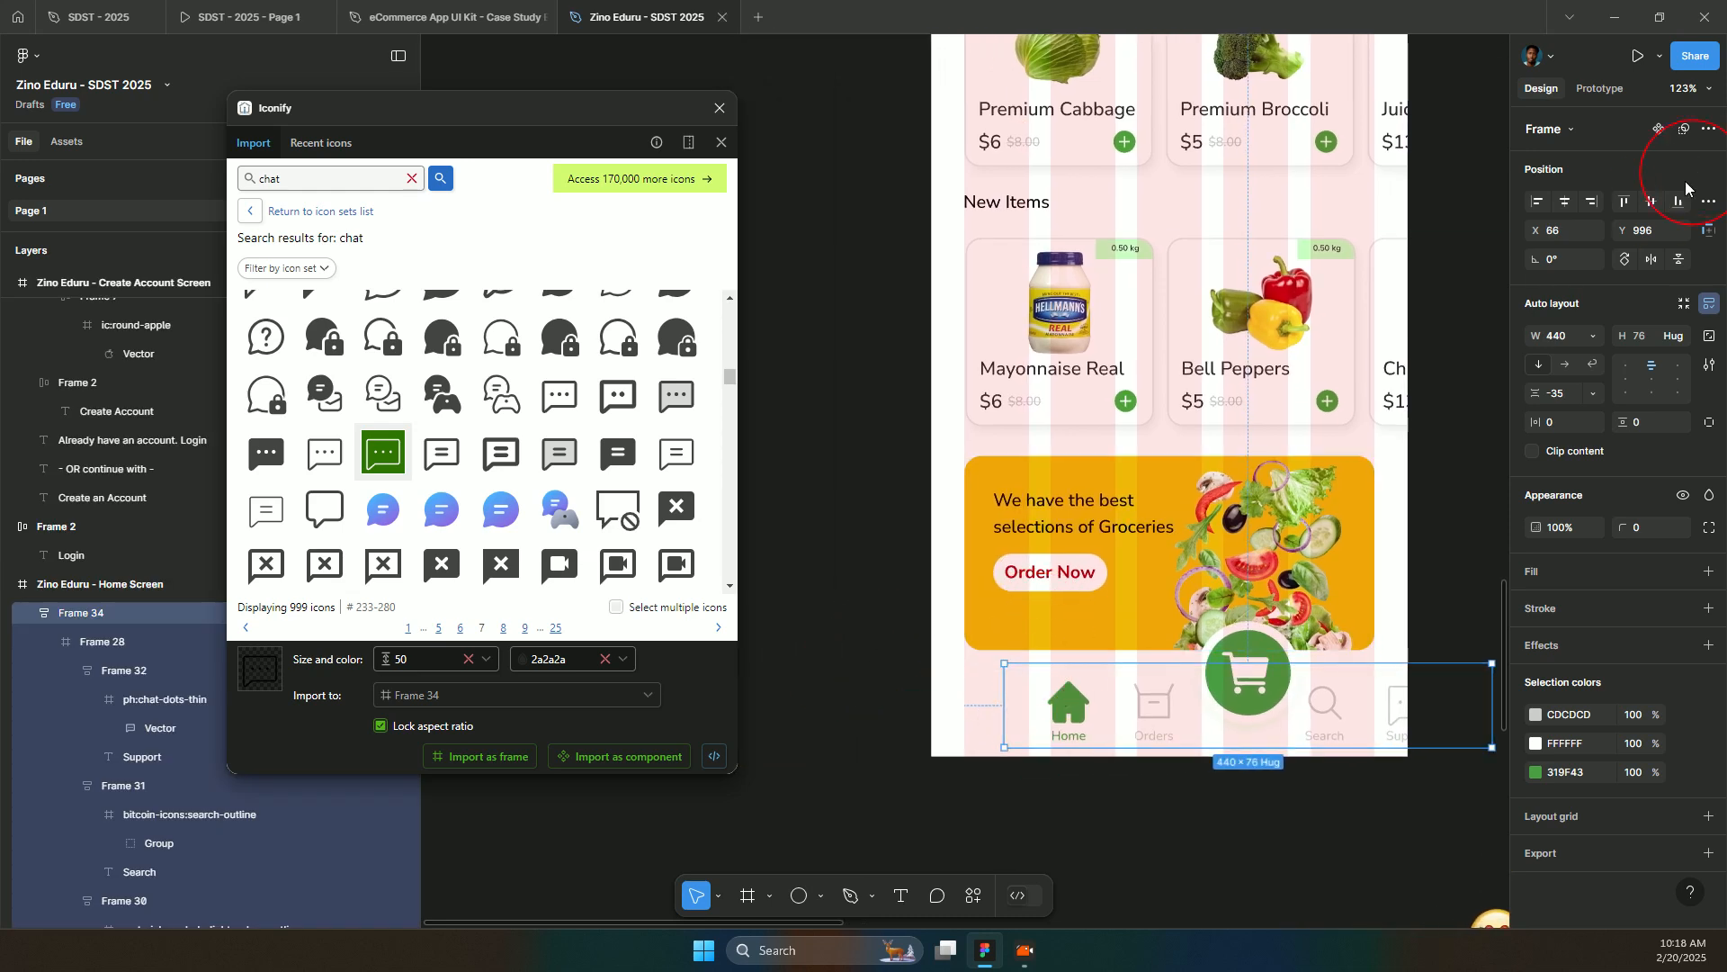
- Centre the navigation bar horizontally in the Home Screen frame and align it to the frame's bottom edge
{"action": "left_click", "coordinate": [1569, 194]}
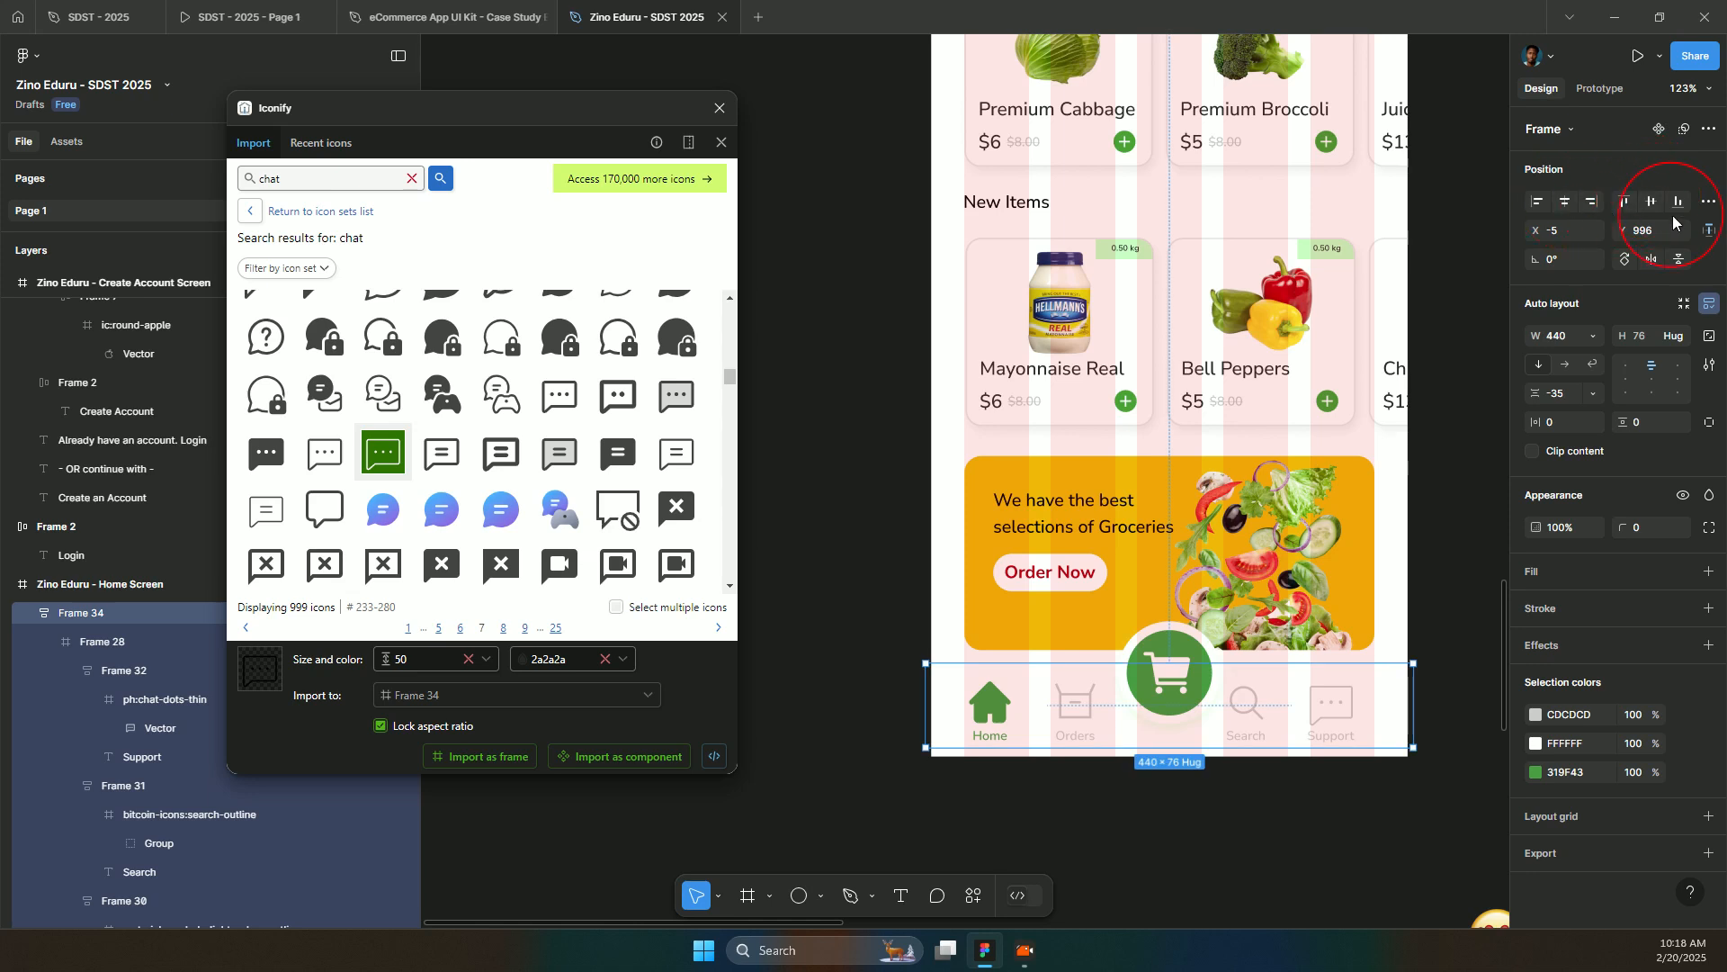
{"action": "left_click", "coordinate": [1566, 203]}
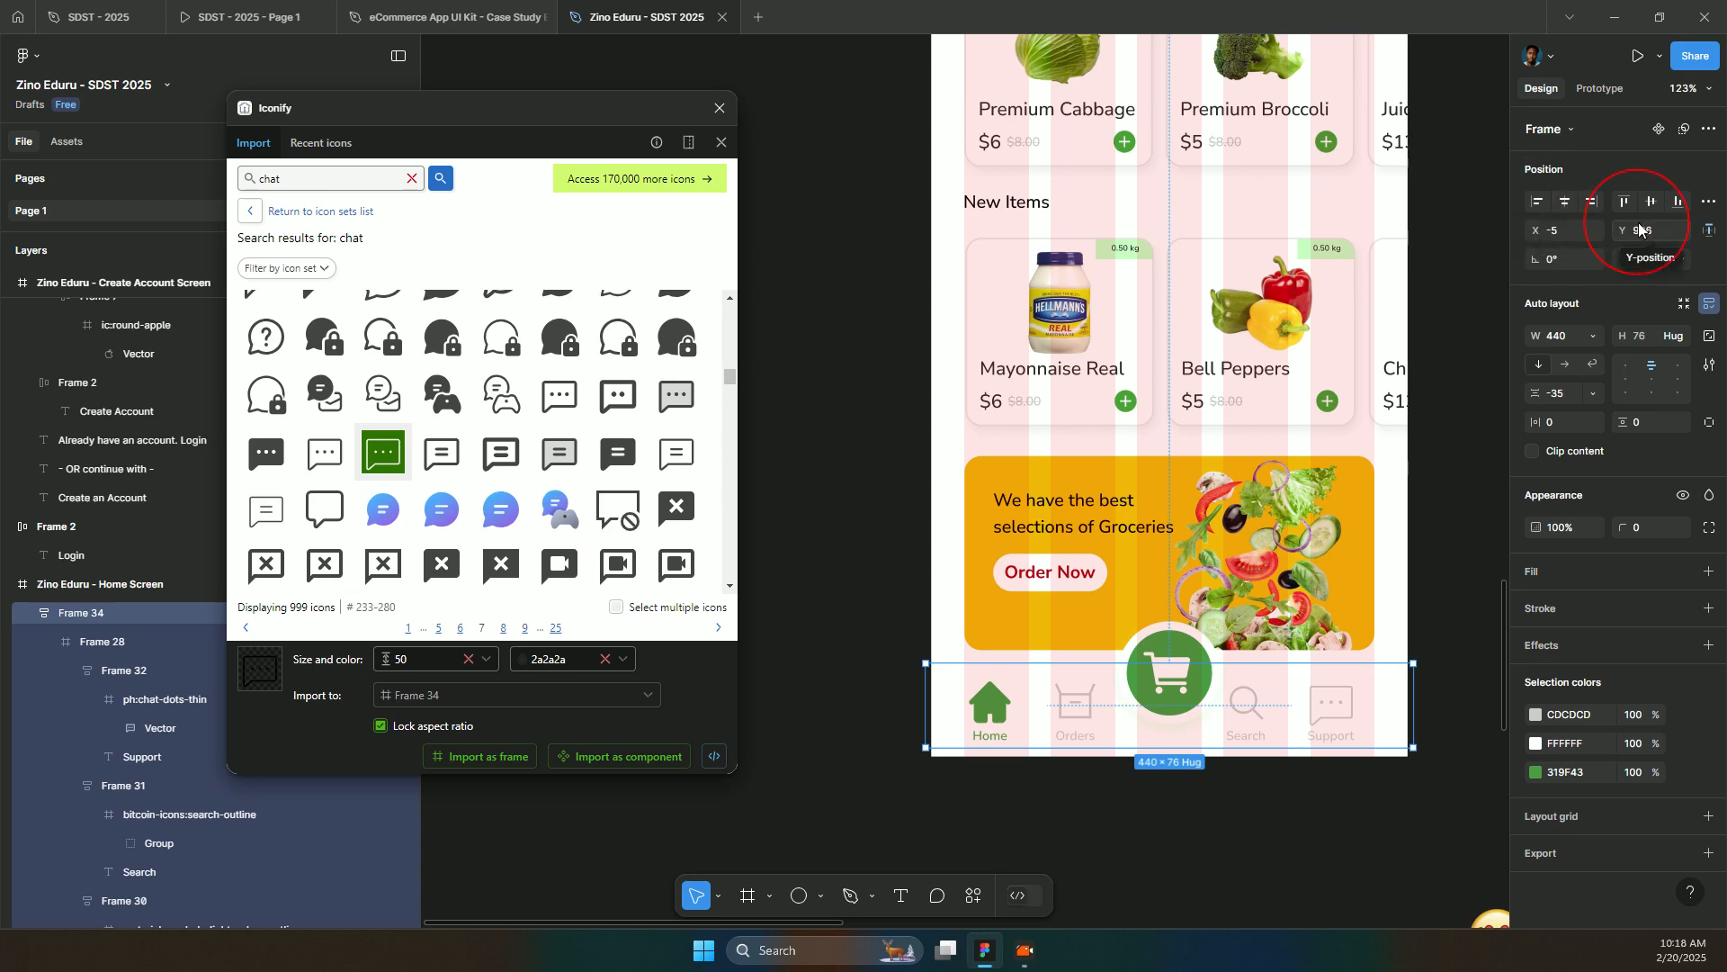
{"action": "left_click", "coordinate": [1681, 202]}
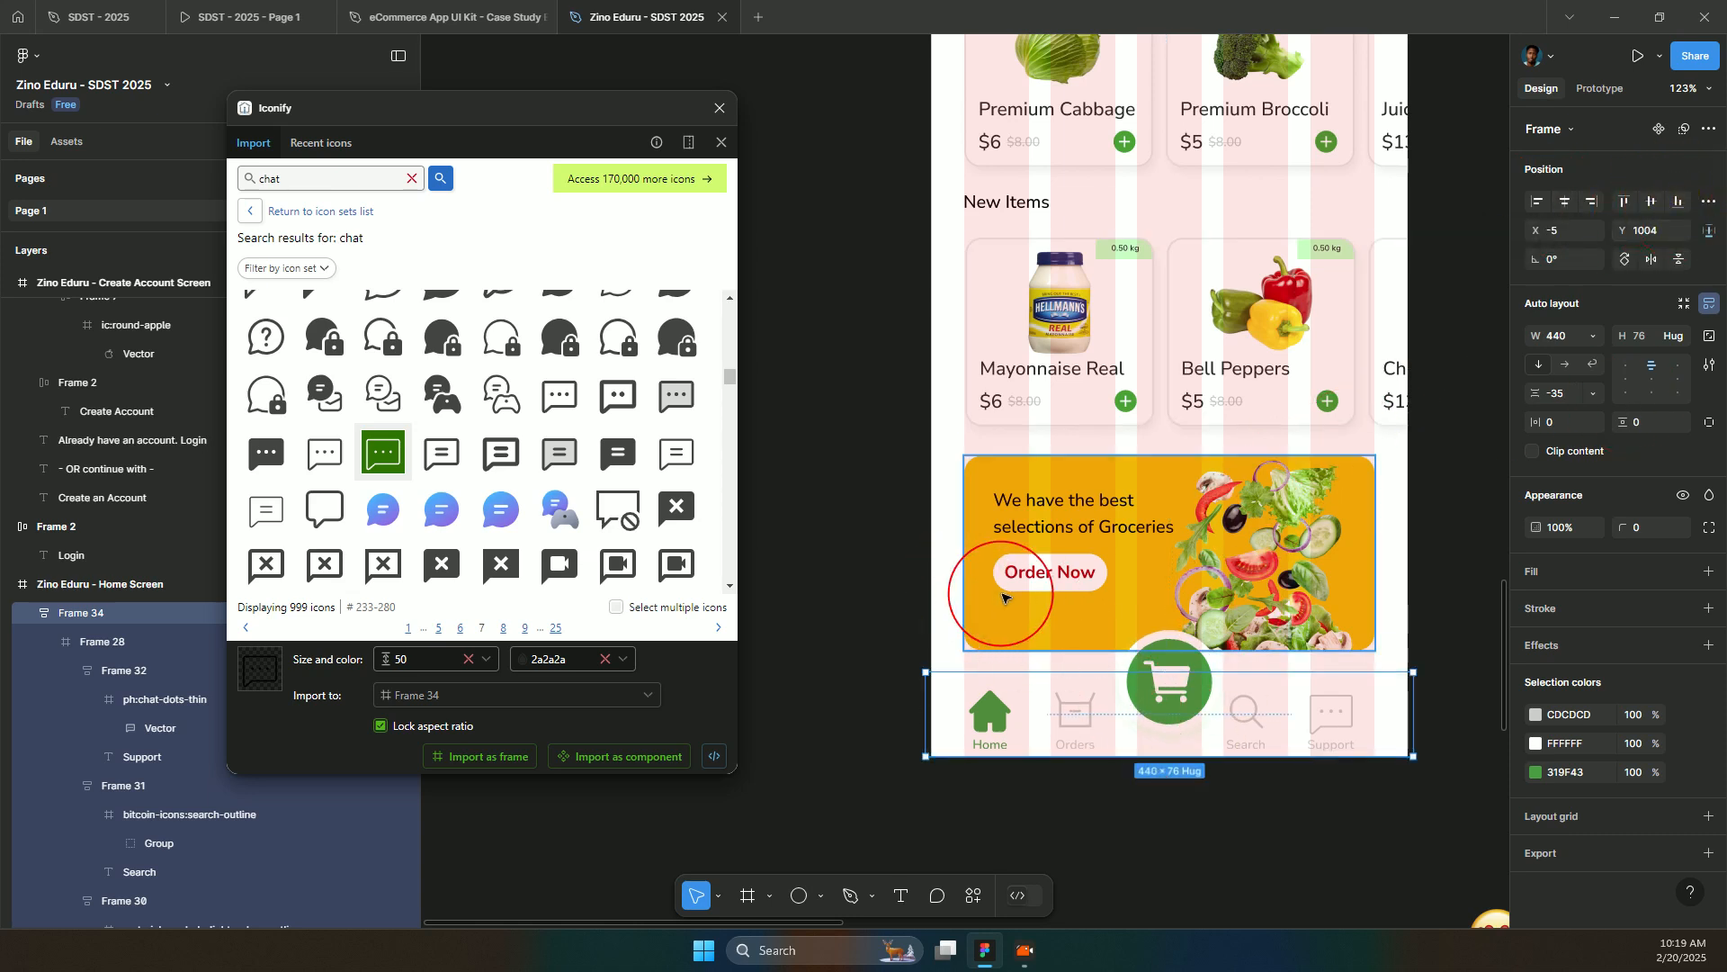
- Check the navigation bar against the whole home screen and raise it to Y 984
{"action": "scroll", "coordinate": [1124, 504], "scroll_direction": "down", "scroll_amount": 5}
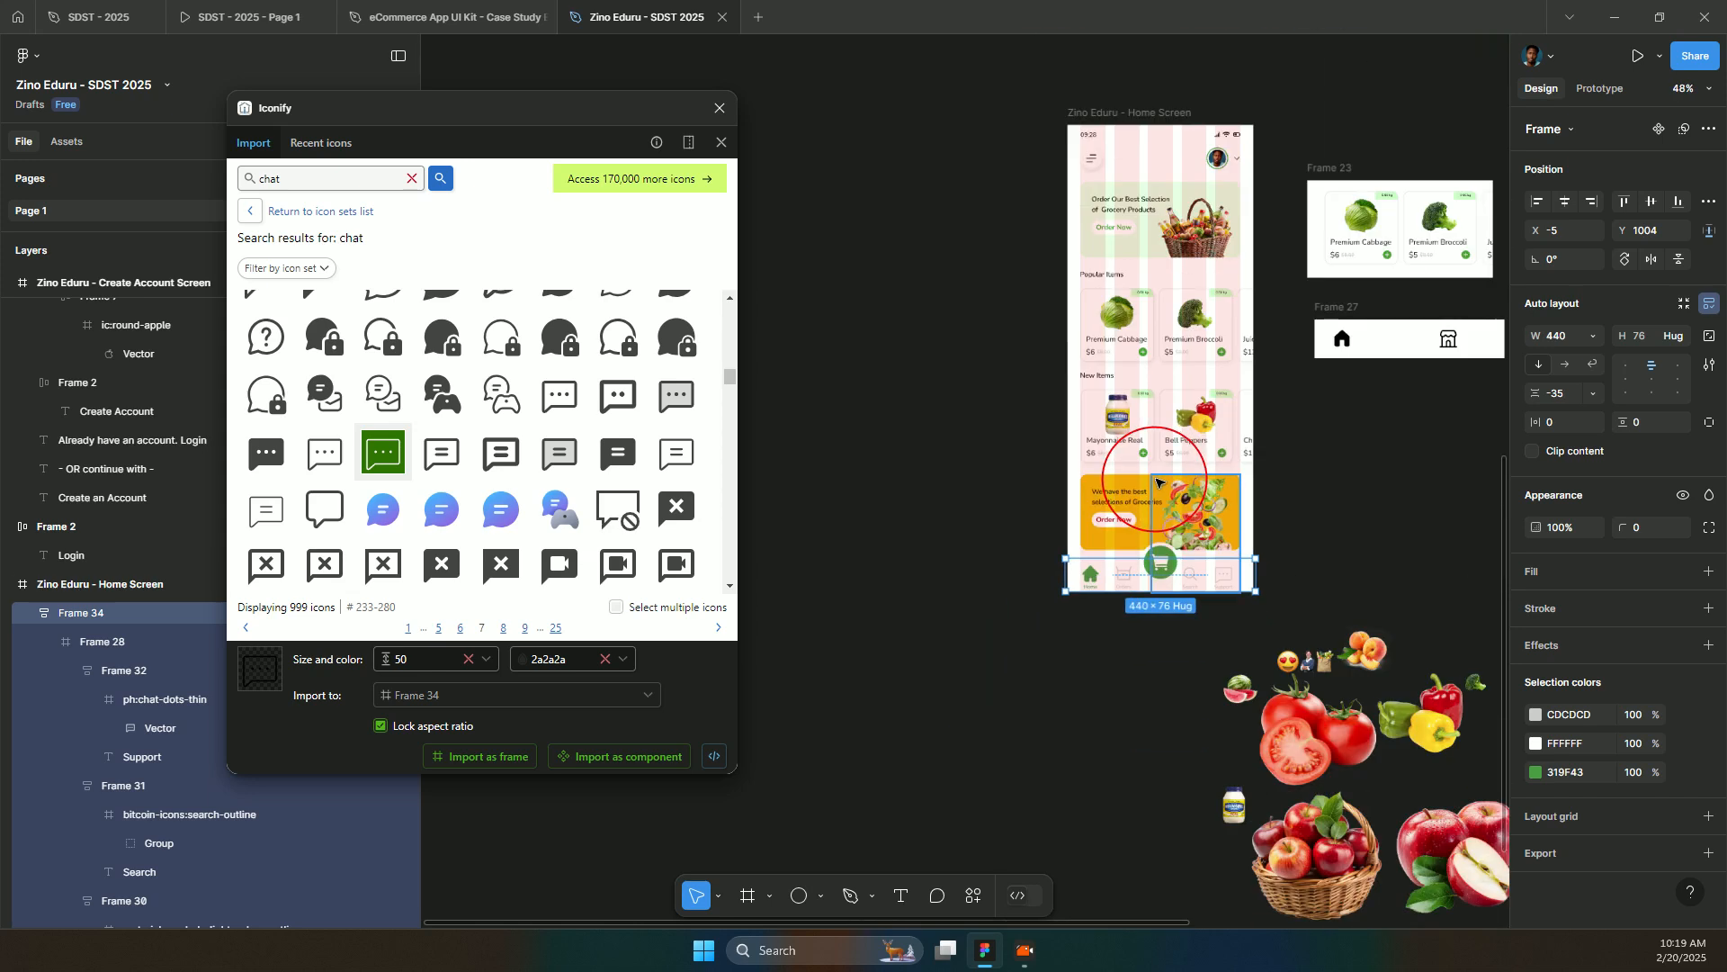
{"action": "scroll", "coordinate": [1067, 346], "scroll_direction": "up", "scroll_amount": 3}
{"action": "left_click", "coordinate": [1078, 302]}
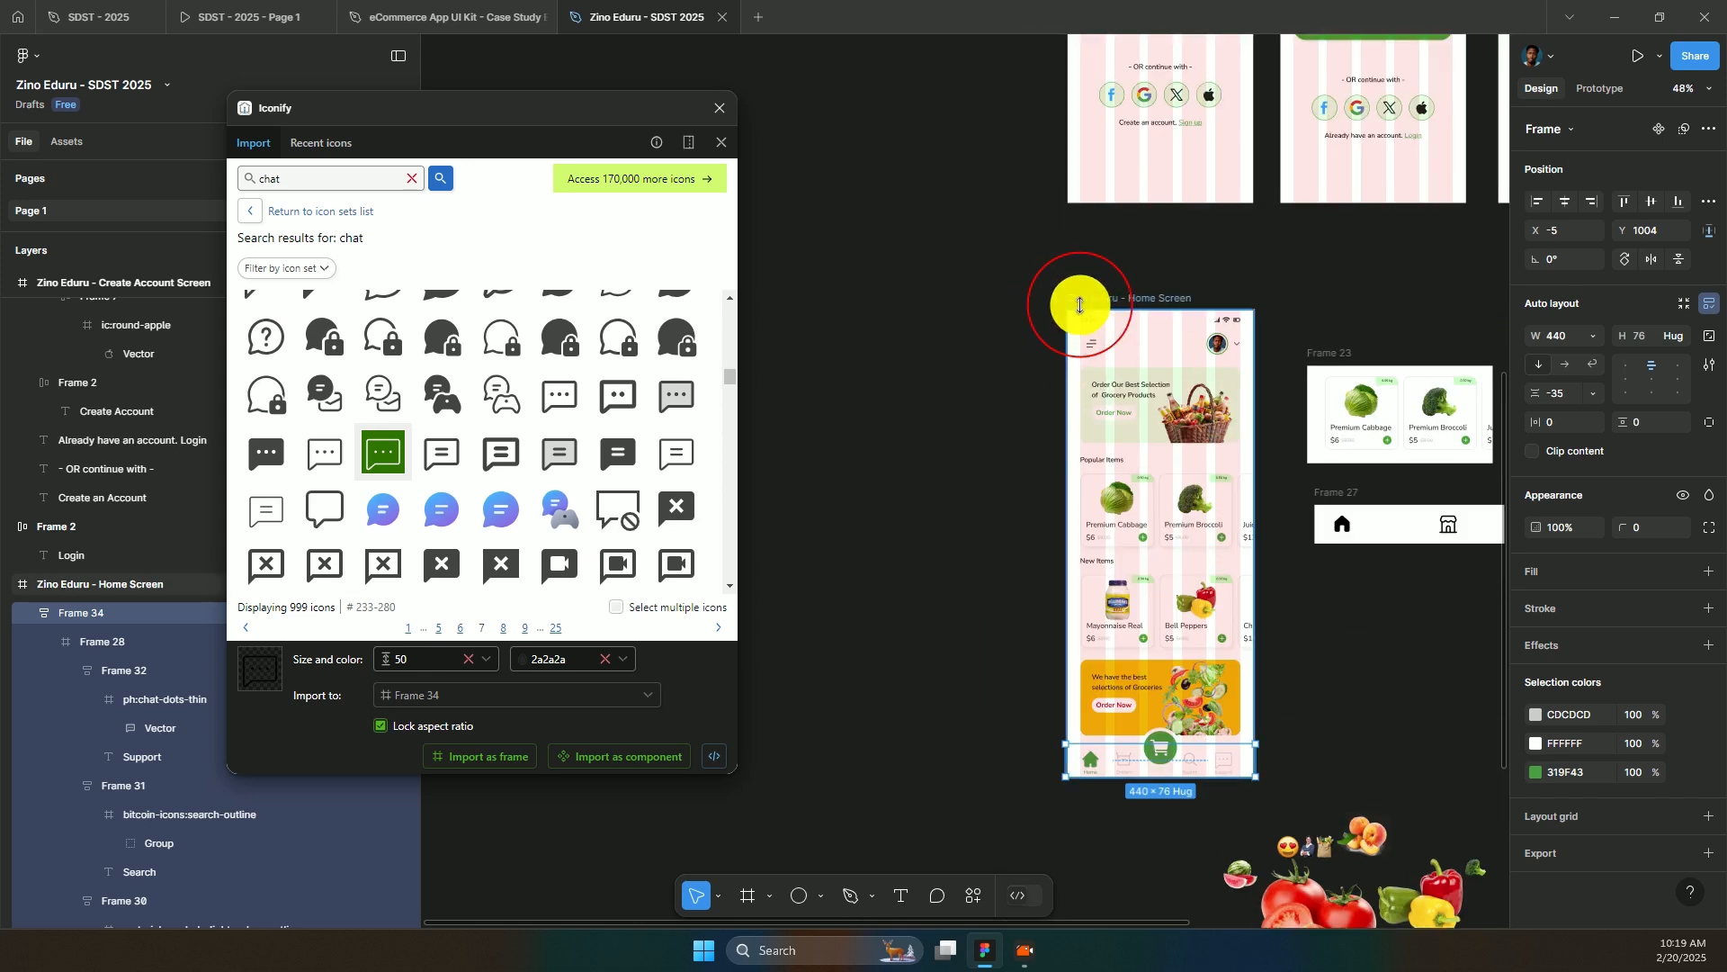
{"action": "scroll", "coordinate": [1152, 343], "scroll_direction": "right", "scroll_amount": 6}
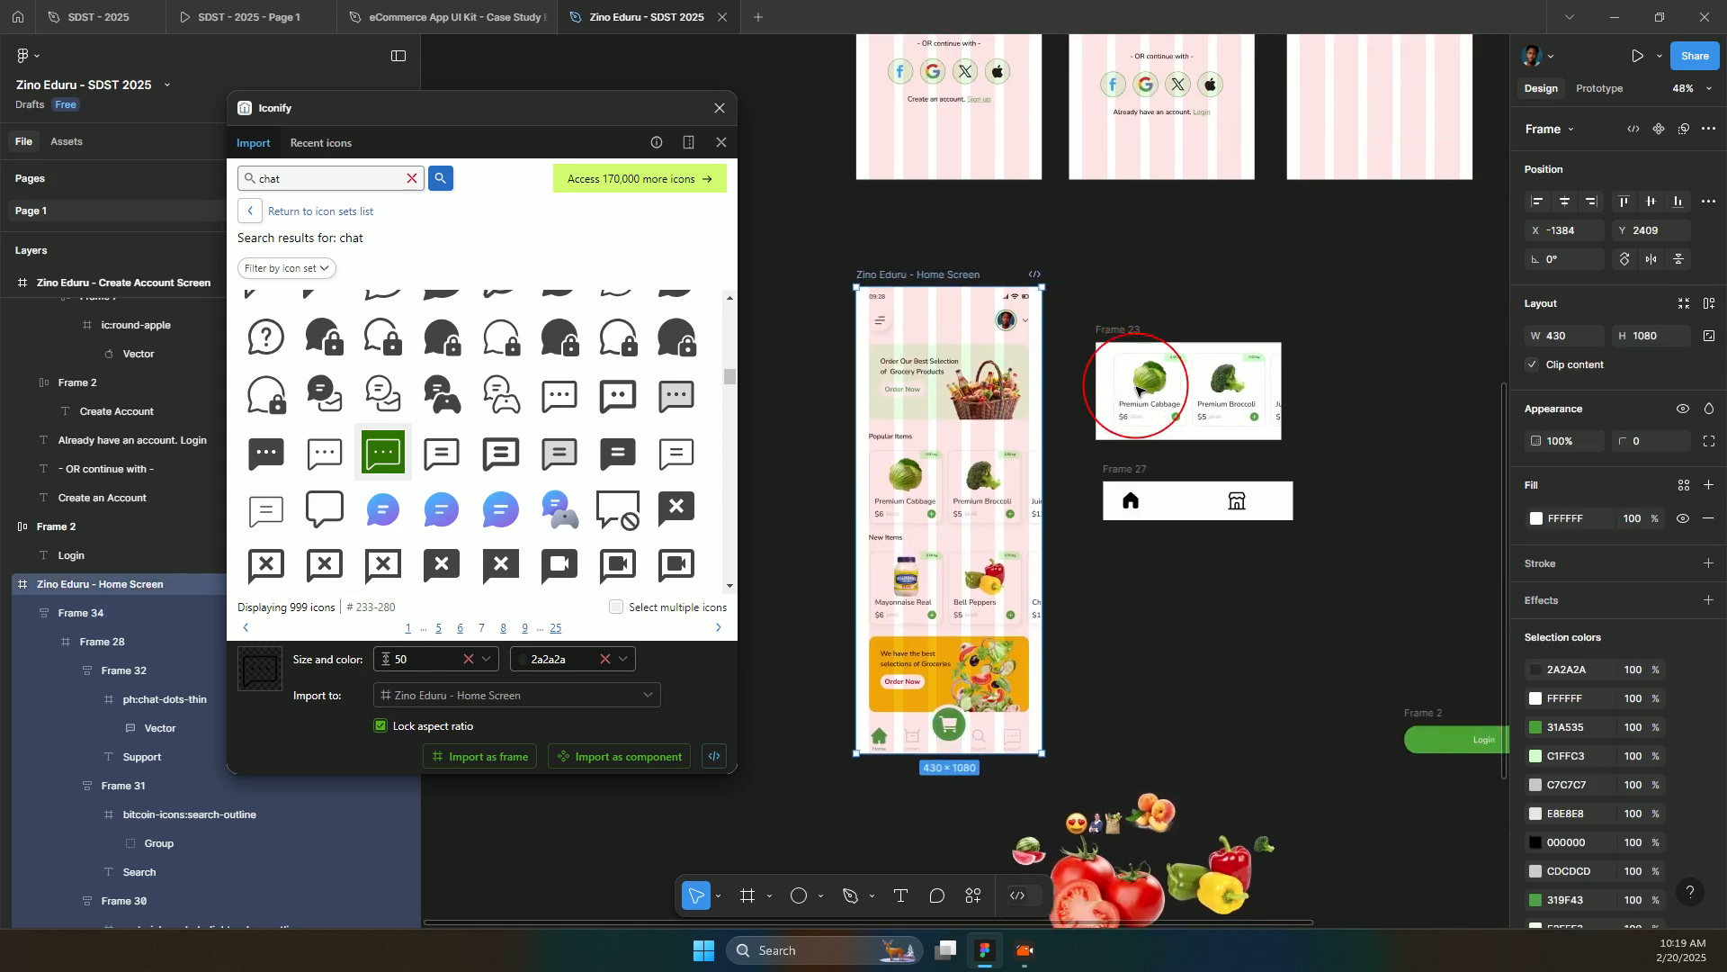
{"action": "scroll", "coordinate": [1138, 392], "scroll_direction": "left", "scroll_amount": 1}
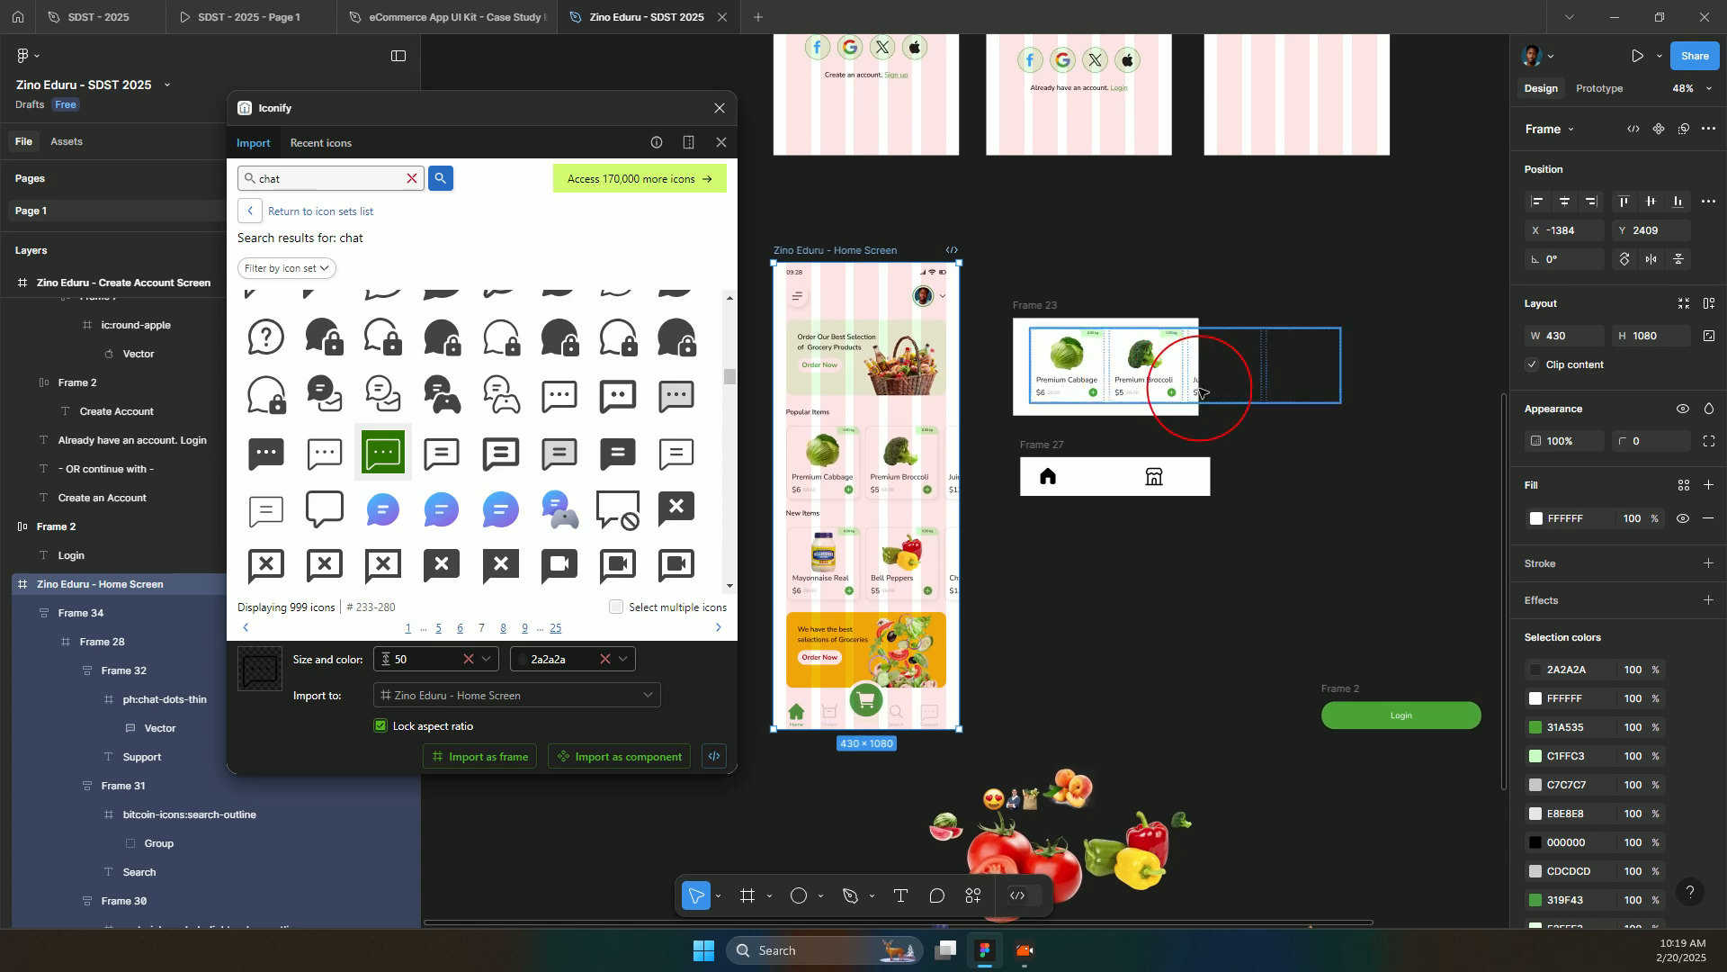
{"action": "left_click", "coordinate": [891, 711]}
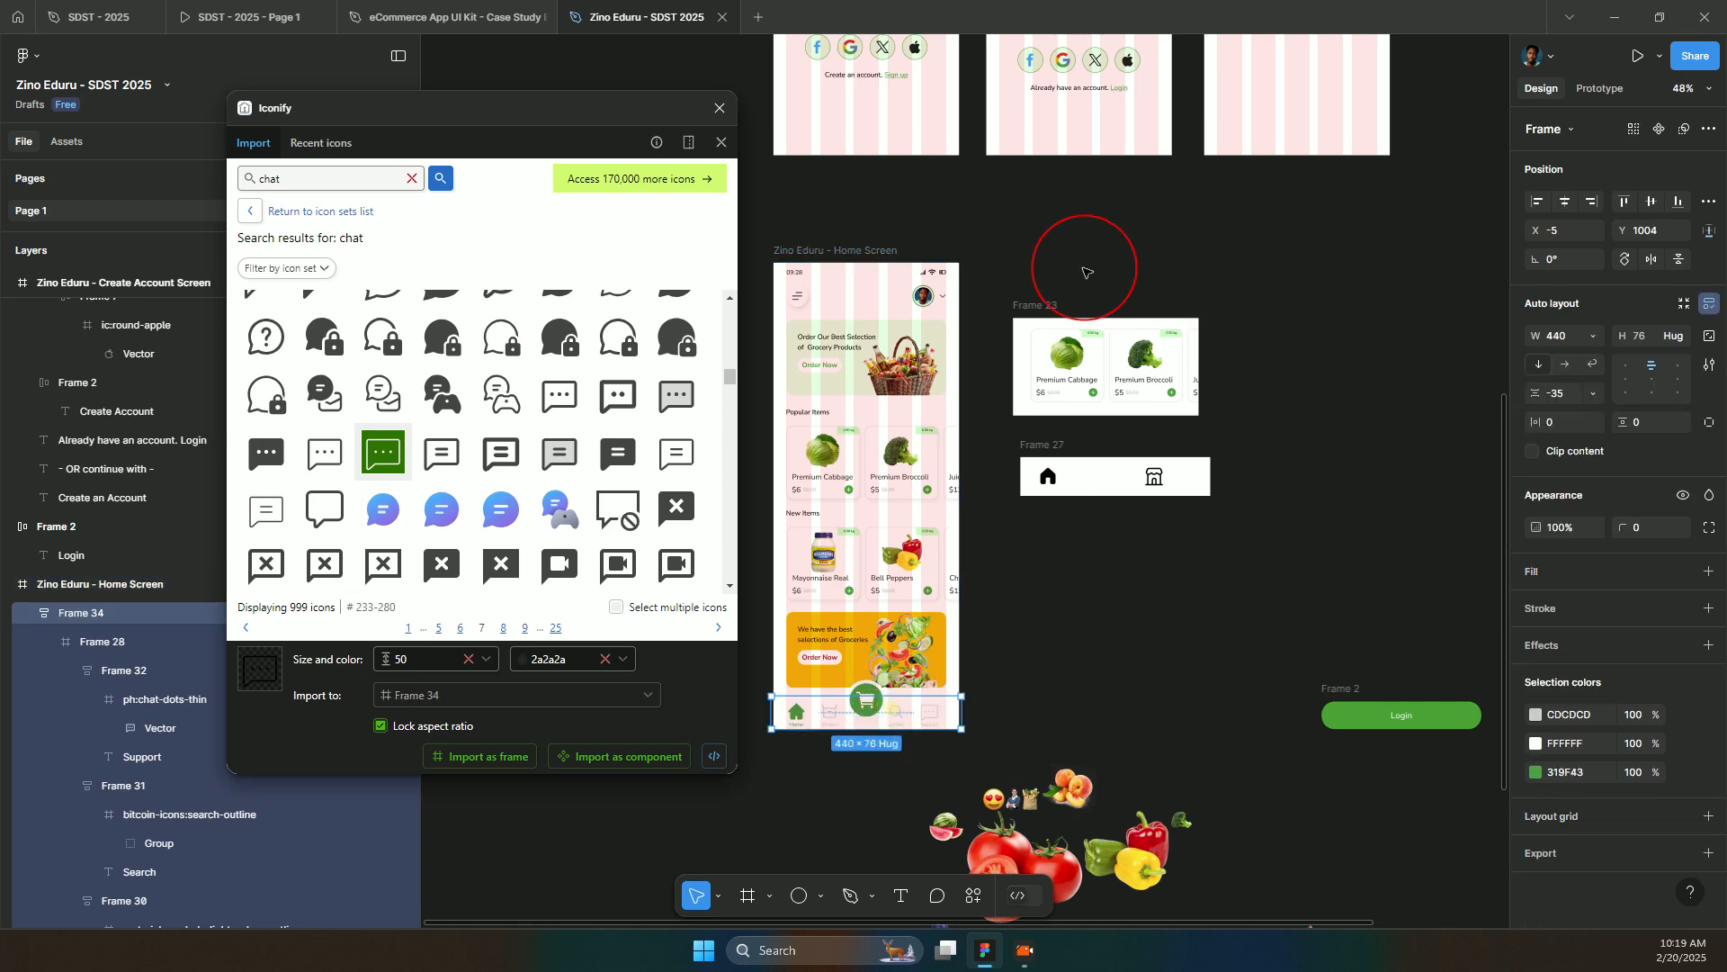
{"action": "scroll", "coordinate": [925, 694], "scroll_direction": "down", "scroll_amount": 1}
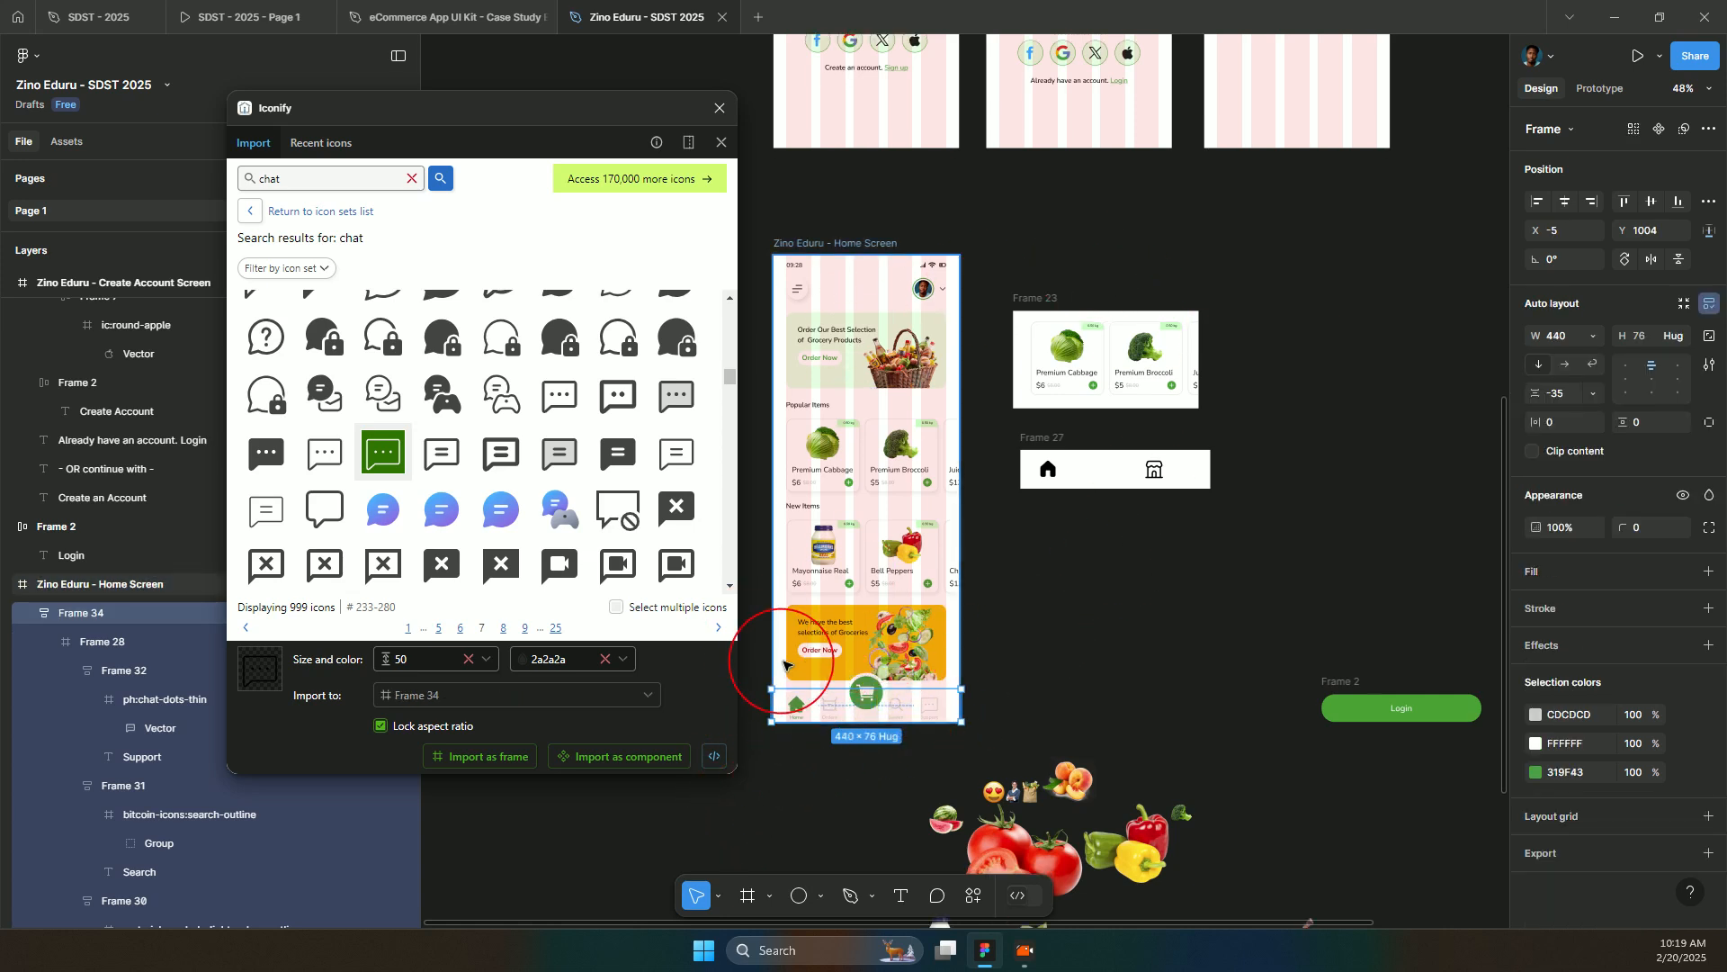
{"action": "scroll", "coordinate": [810, 756], "scroll_direction": "up", "scroll_amount": 3}
{"action": "scroll", "coordinate": [801, 737], "scroll_direction": "up", "scroll_amount": 8}
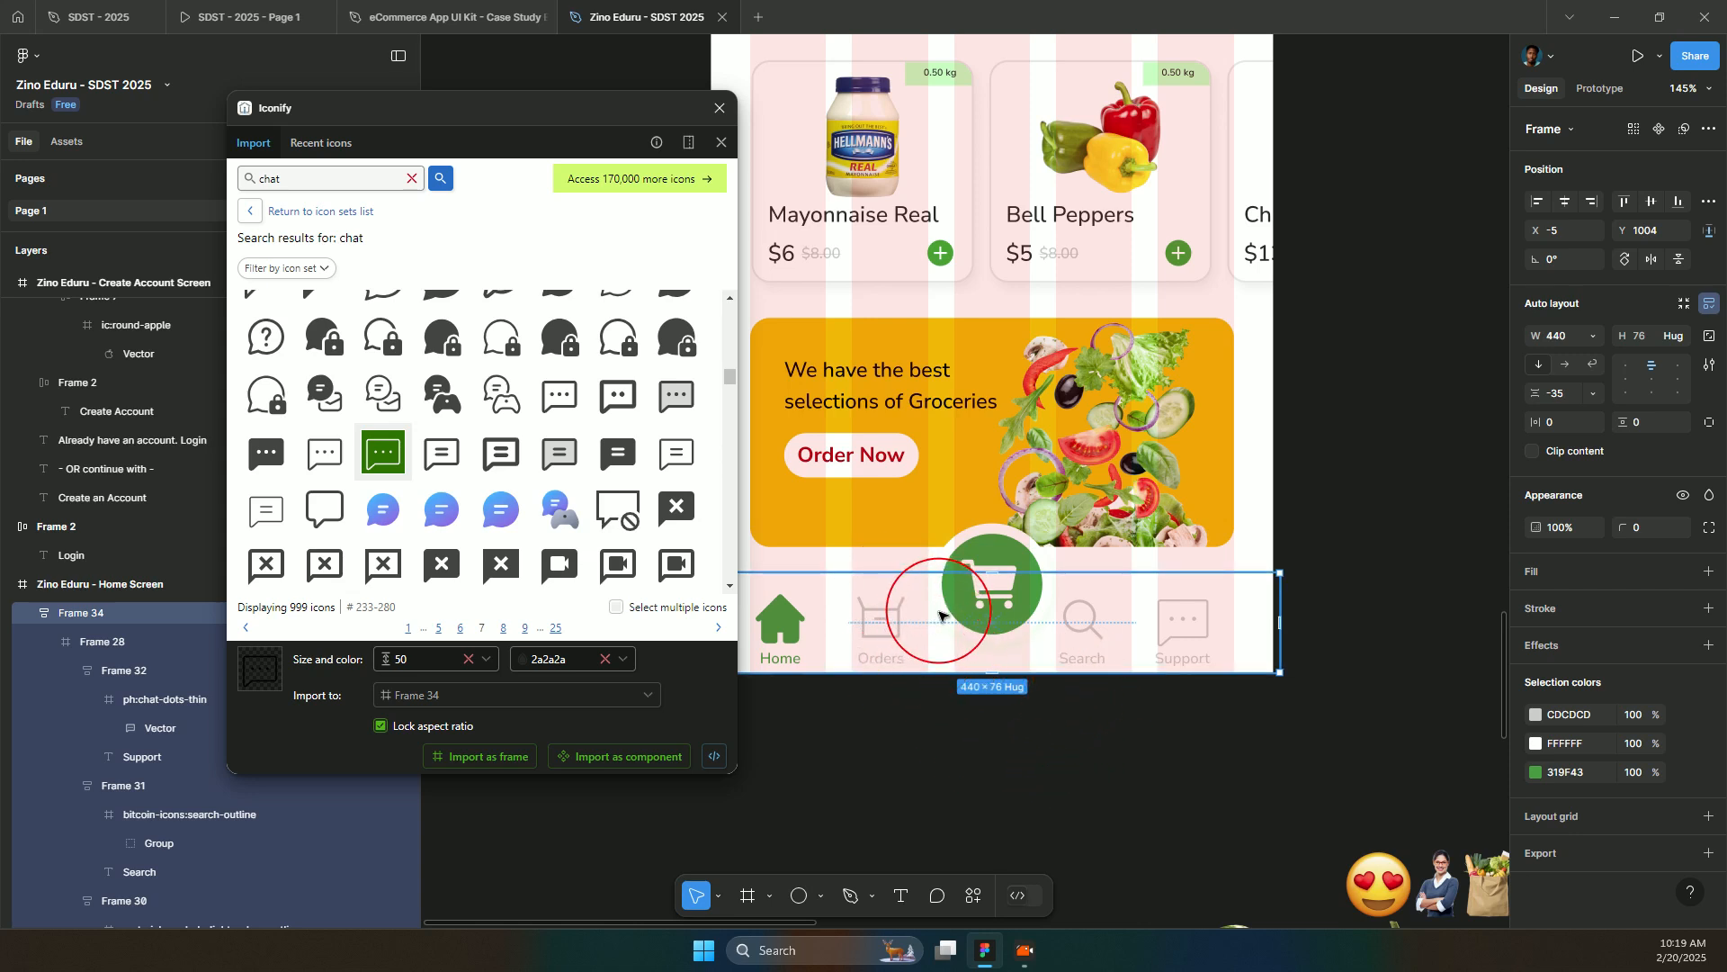
{"action": "left_click_drag", "start_coordinate": [939, 615], "coordinate": [936, 594]}
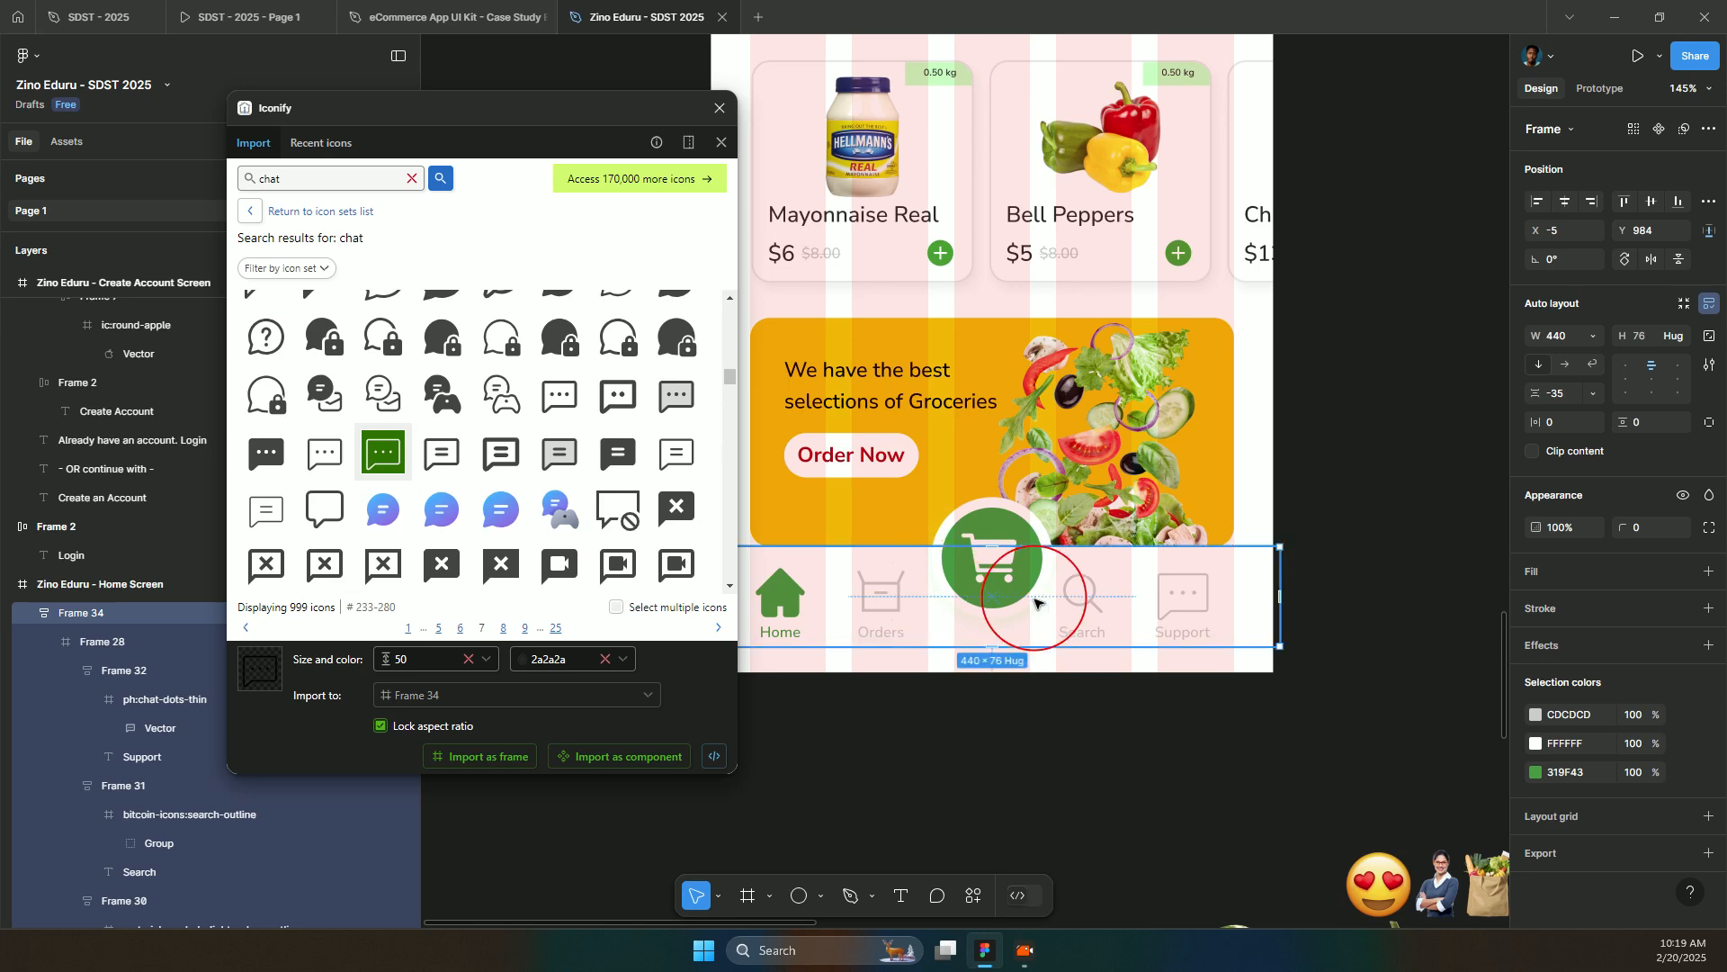
- Increase the height of the white frame behind the navigation items (Frame 28) to 83
{"action": "scroll", "coordinate": [1035, 593], "scroll_direction": "down", "scroll_amount": 3}
{"action": "scroll", "coordinate": [1107, 513], "scroll_direction": "left", "scroll_amount": 2}
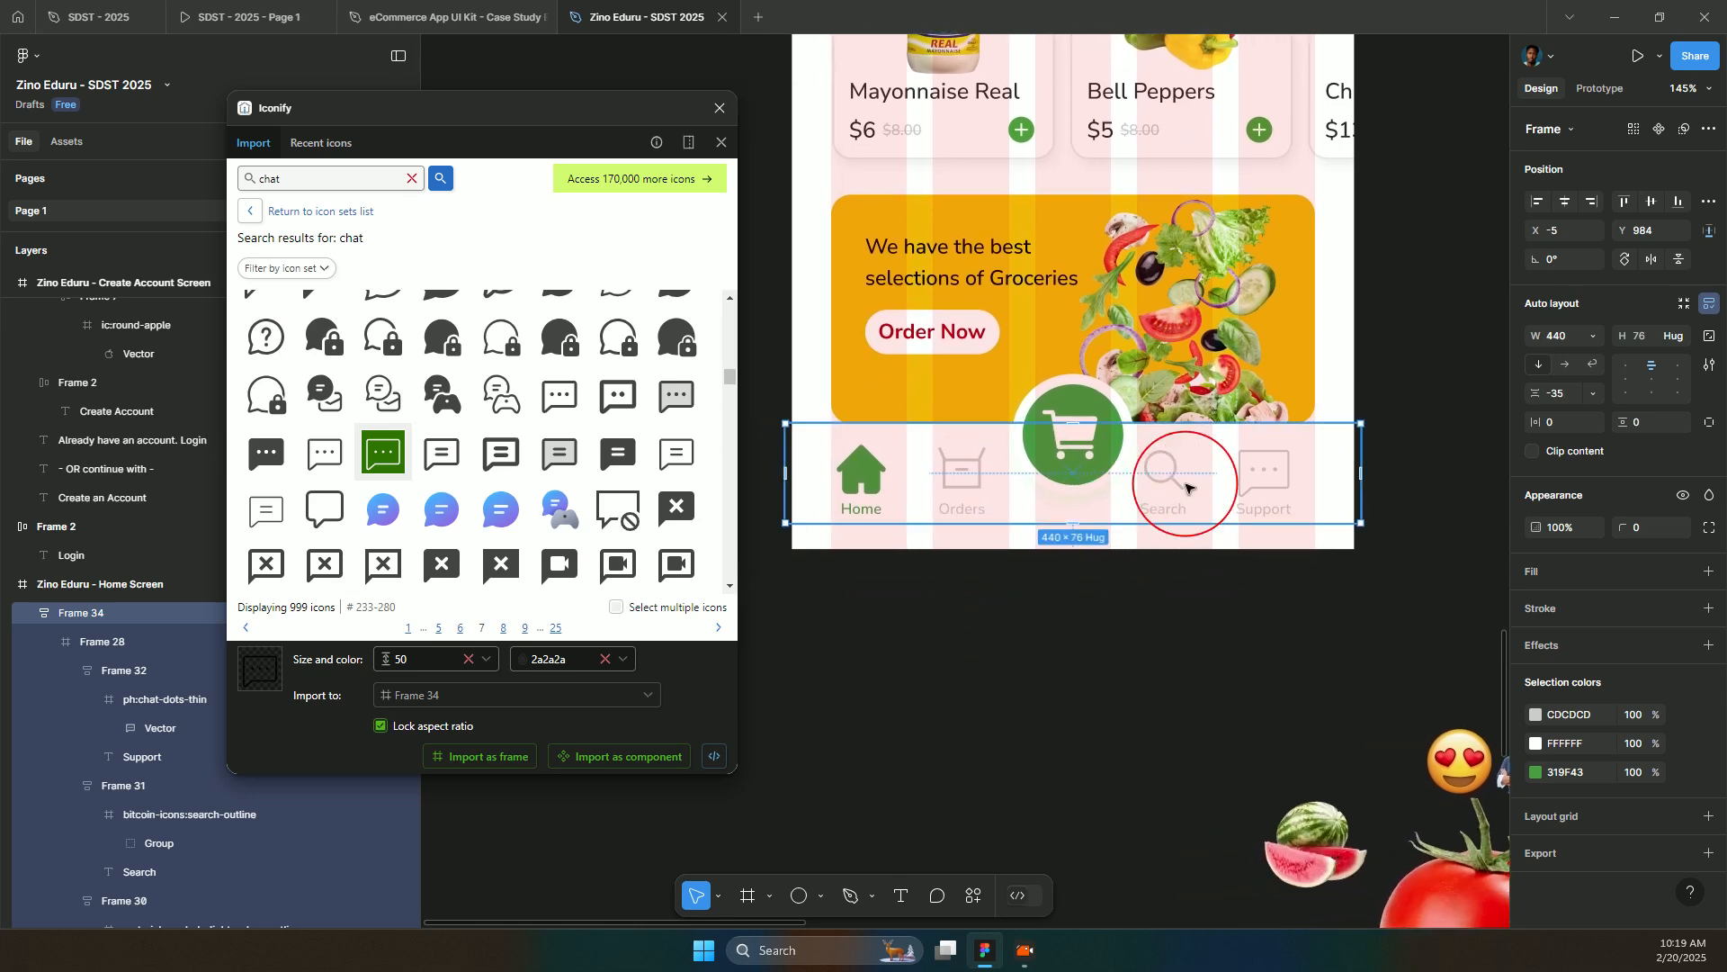
{"action": "left_click", "coordinate": [1174, 490]}
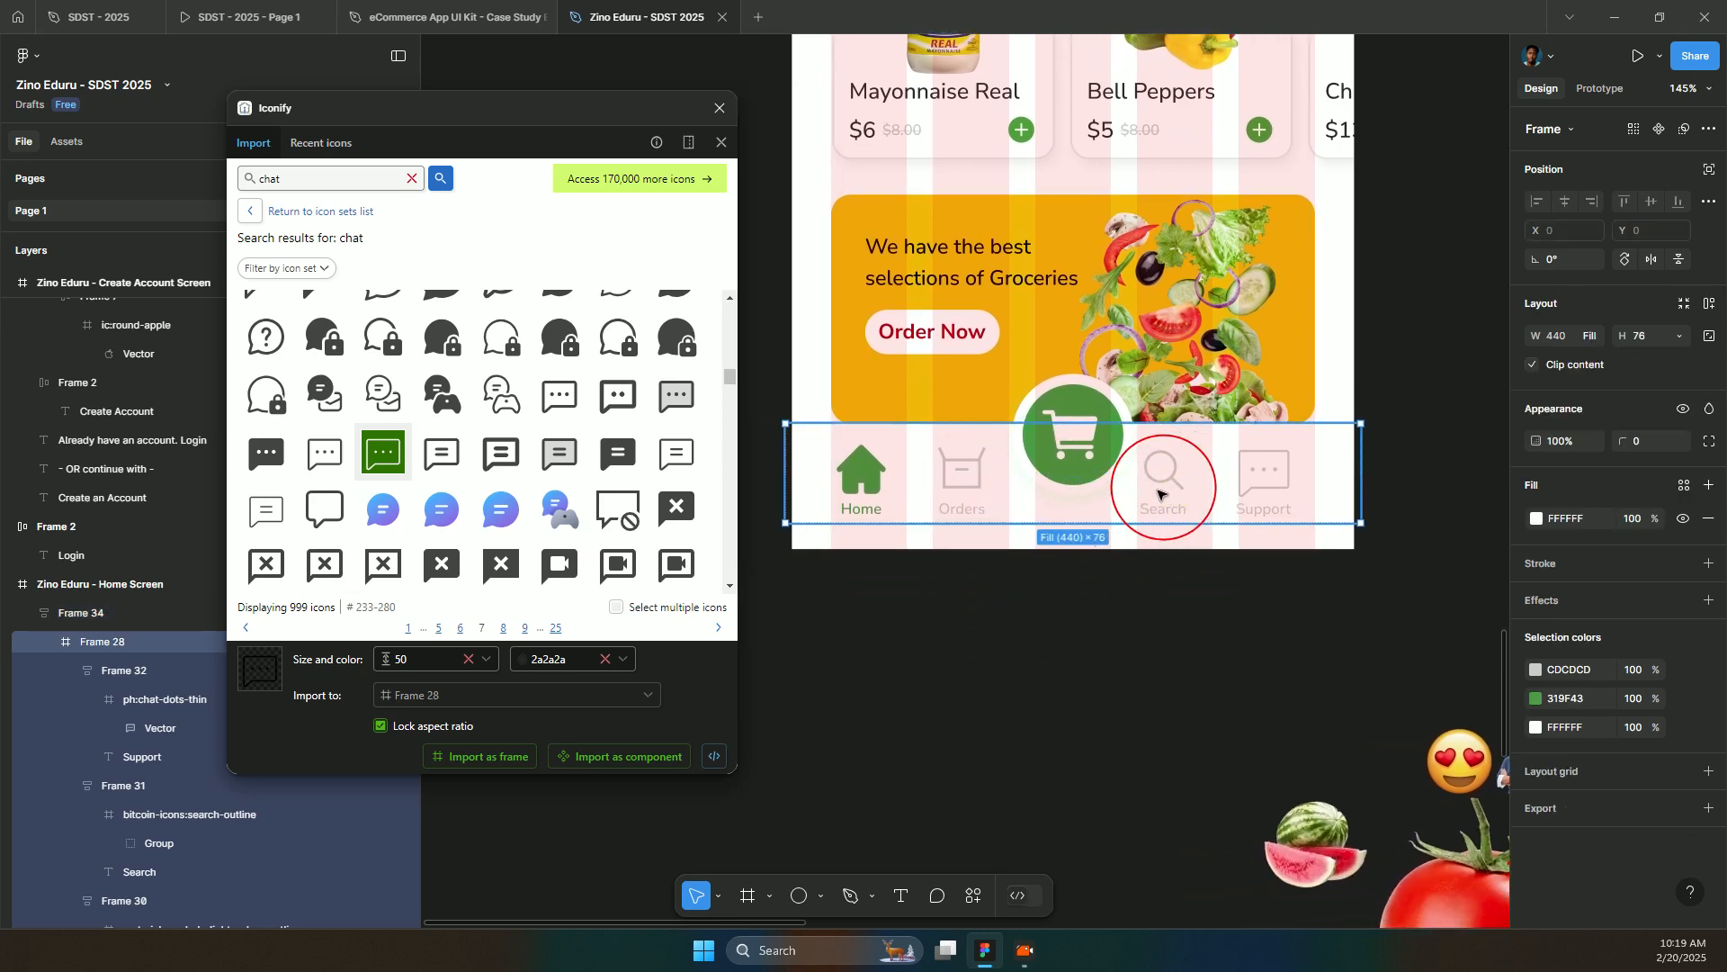
{"action": "left_click", "coordinate": [981, 524]}
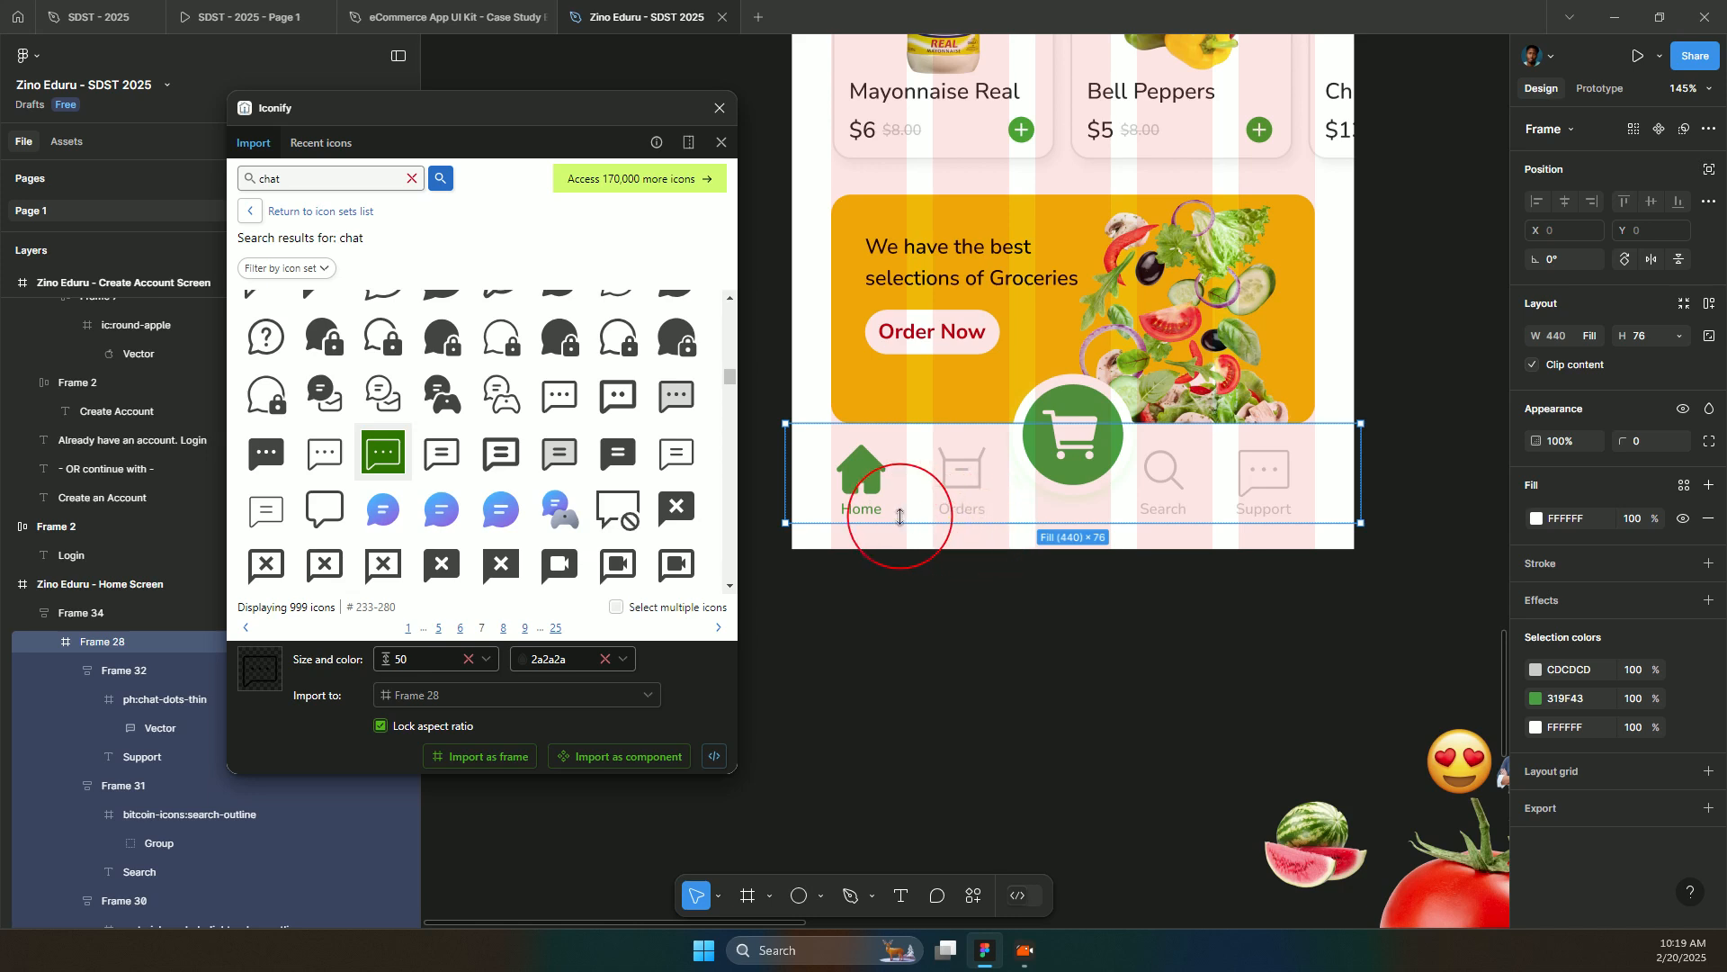
{"action": "left_click", "coordinate": [818, 471]}
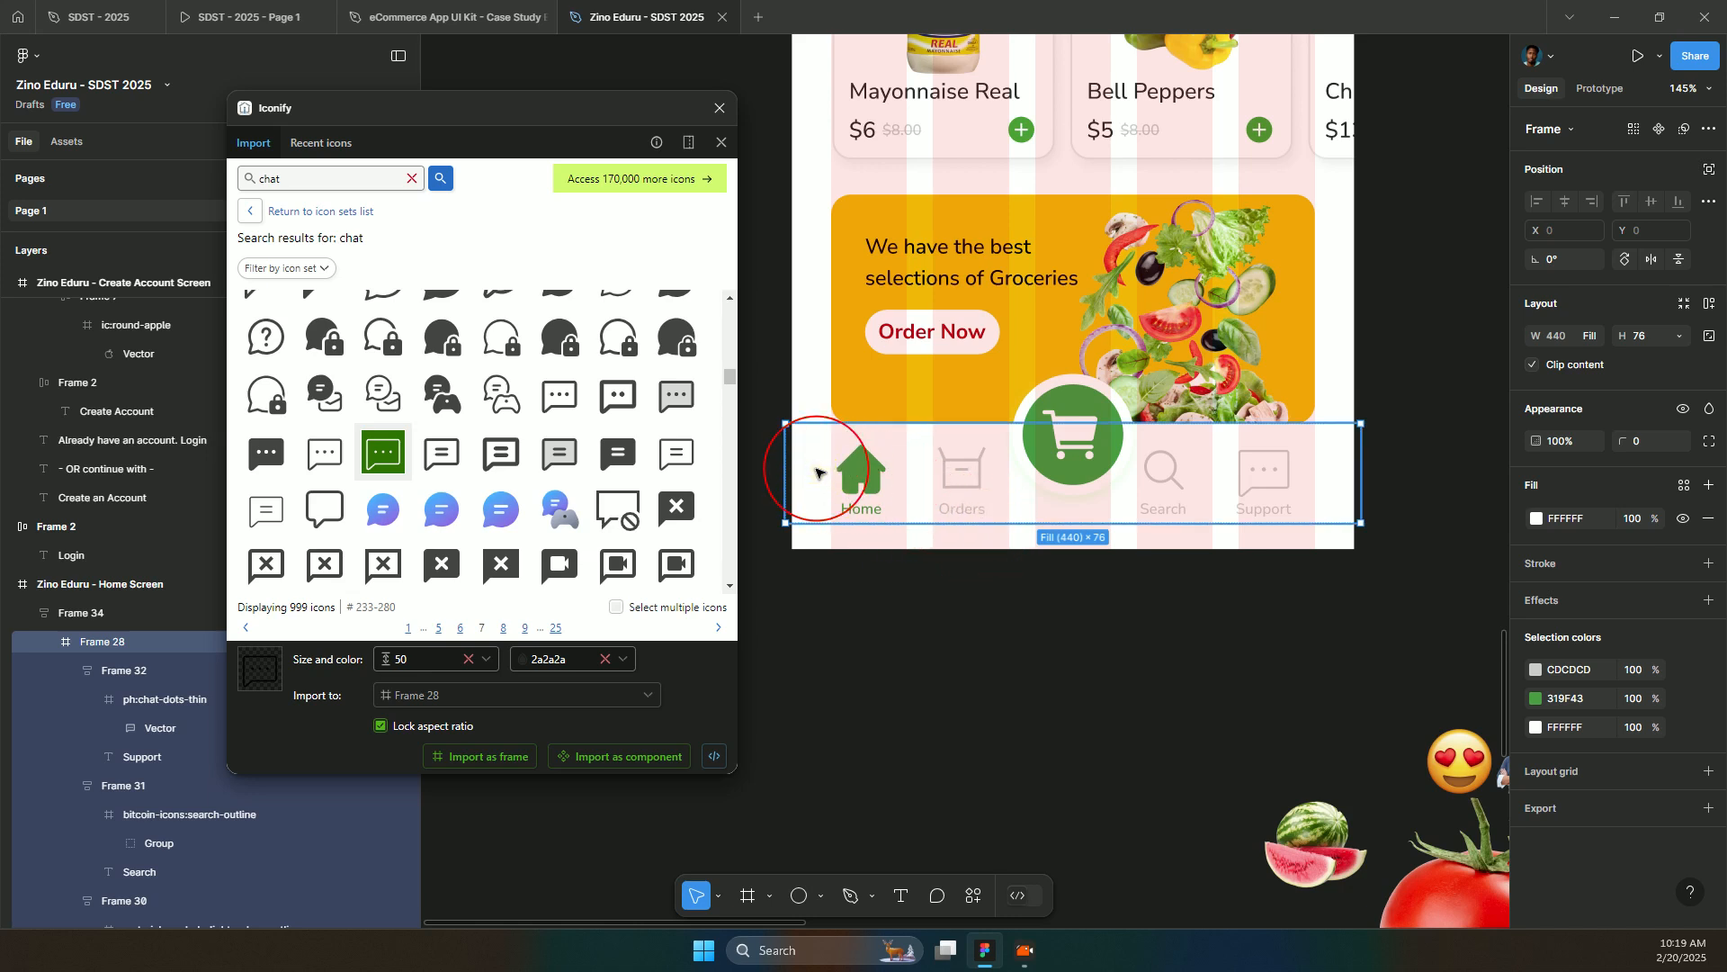
{"action": "left_click", "coordinate": [962, 521]}
{"action": "left_click_drag", "start_coordinate": [954, 526], "coordinate": [936, 536]}
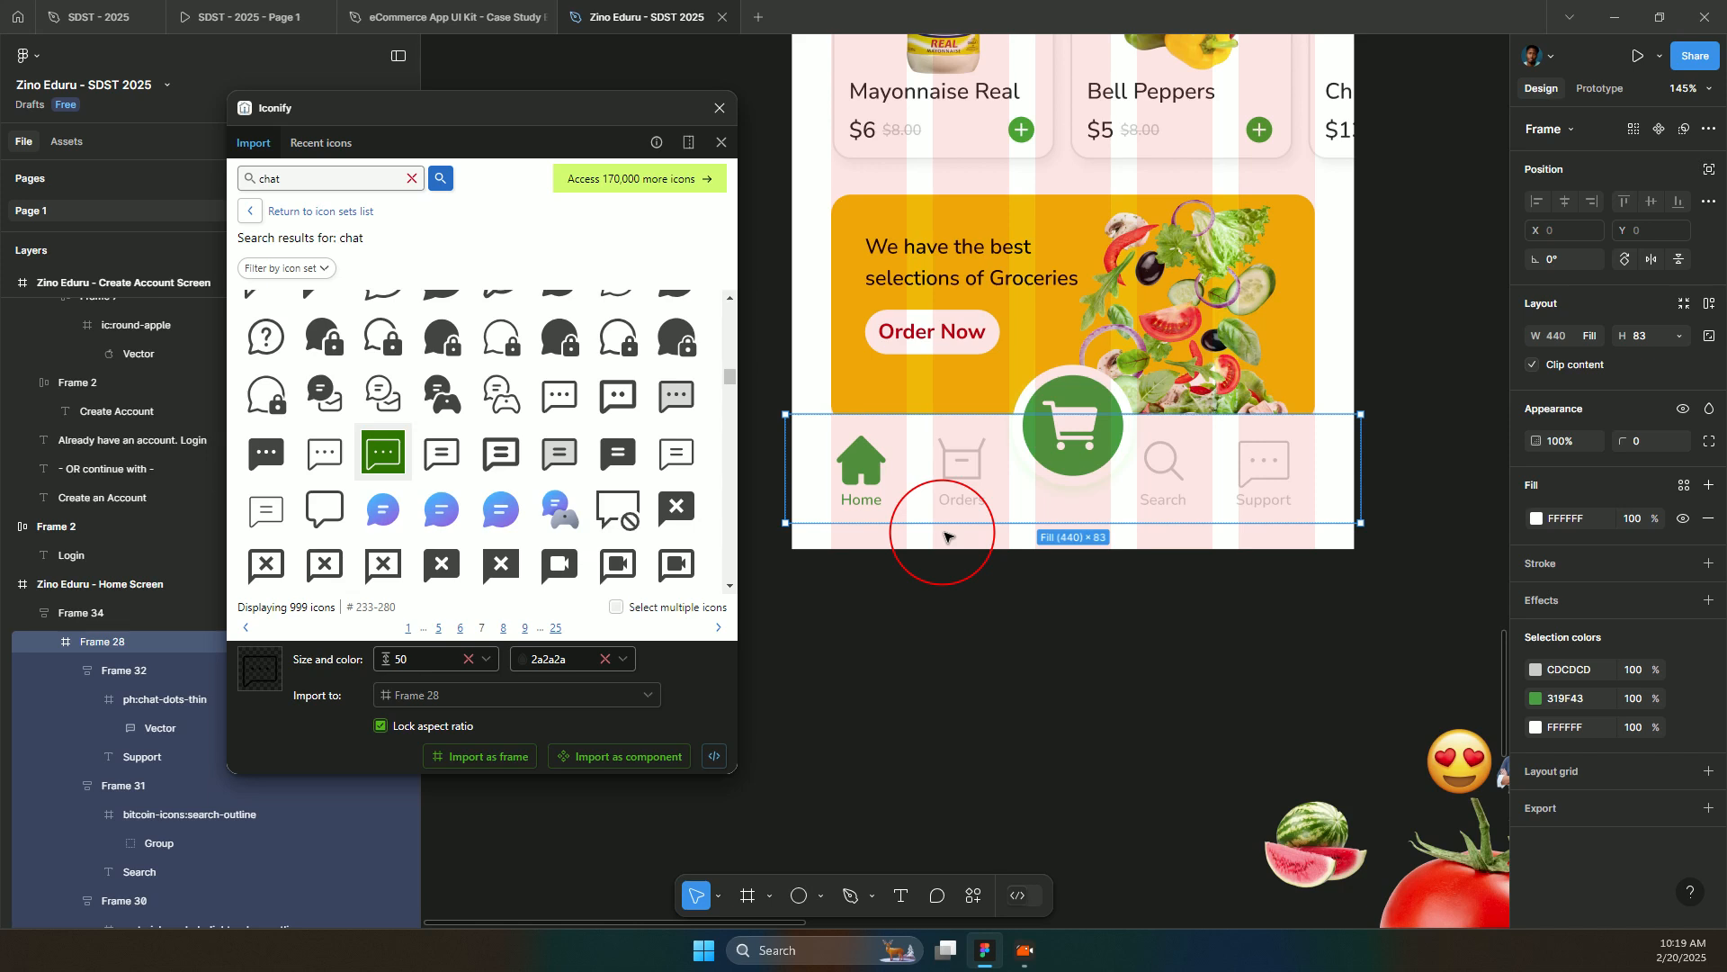
{"action": "key", "text": "ctrl+["}
{"action": "key", "text": "ctrl+z"}
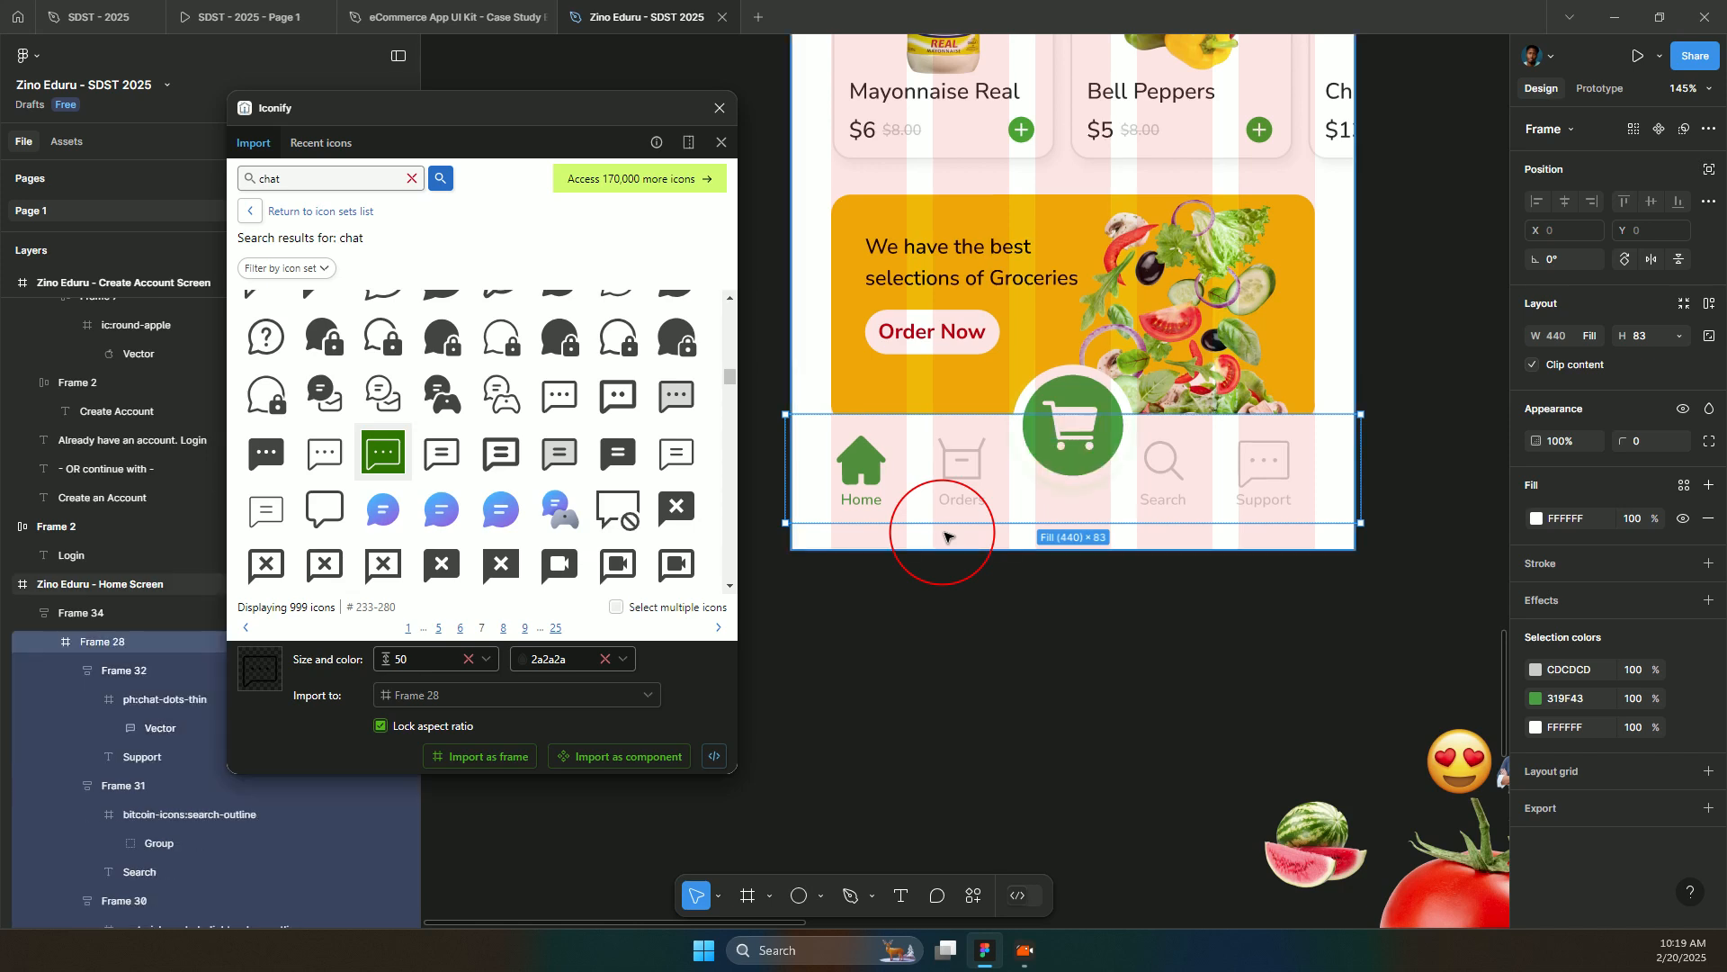
{"action": "left_click", "coordinate": [790, 309]}
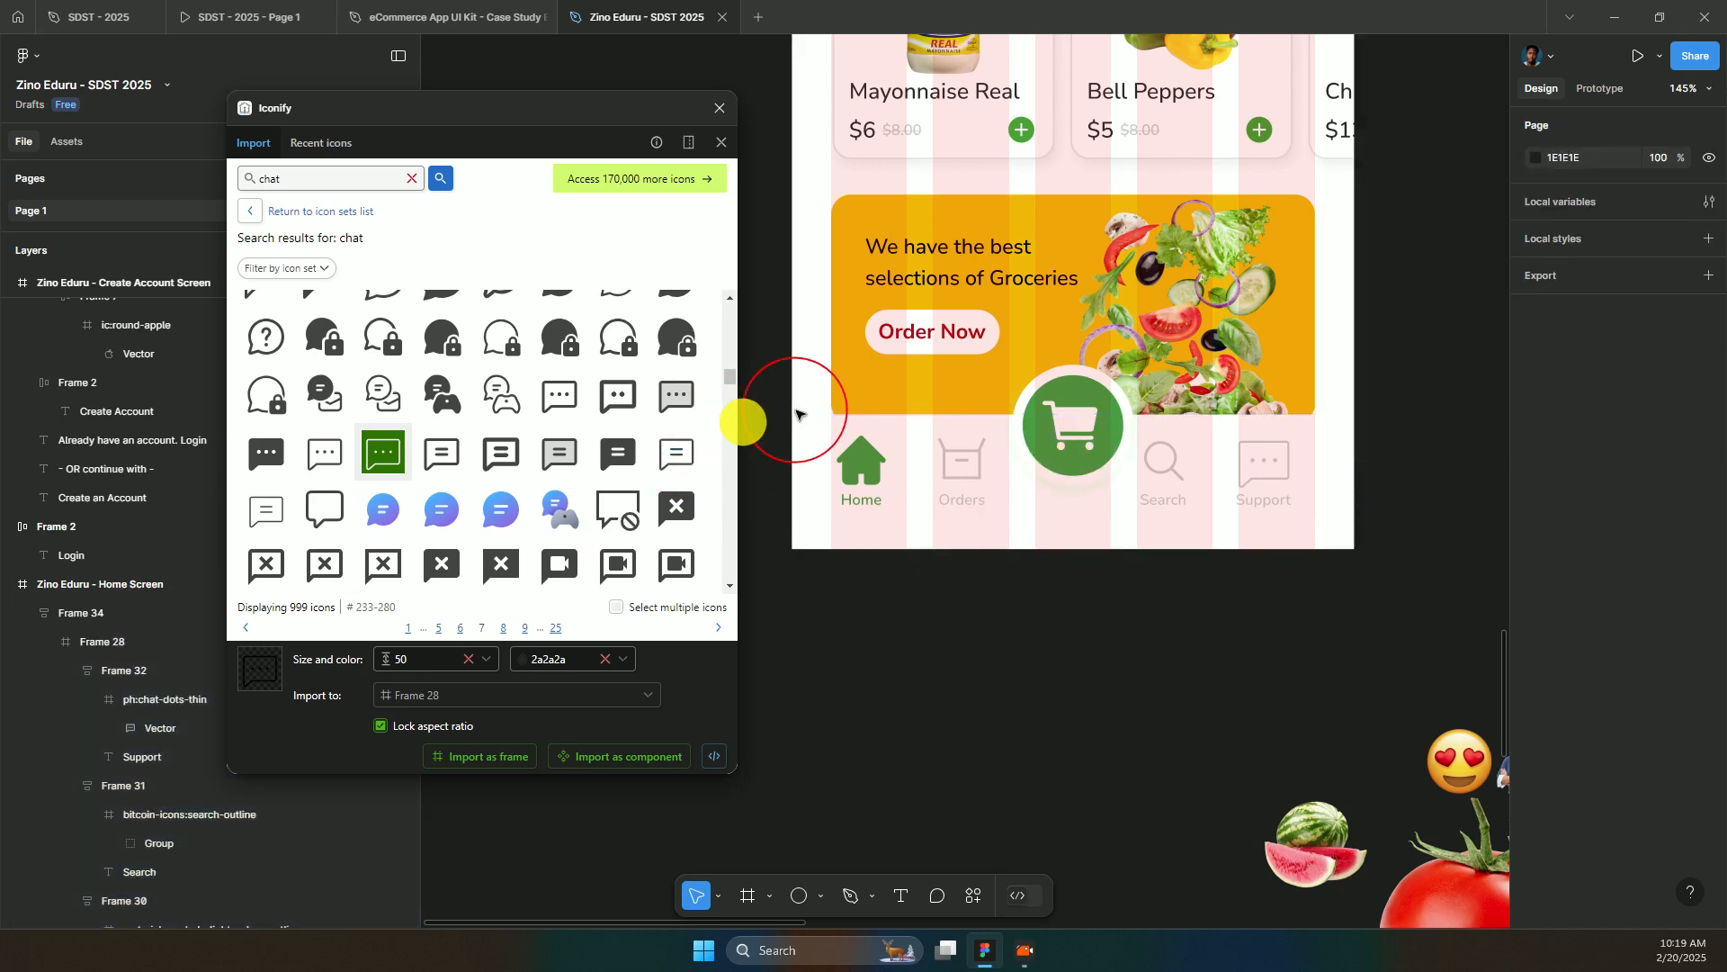
- Lower the combined navigation bar frame (Frame 34) in the Home Screen to Y 990
{"action": "left_click", "coordinate": [810, 437]}
{"action": "key", "text": "Down"}
{"action": "key", "text": "Down"}
{"action": "key", "text": "Down"}
{"action": "key", "text": "Down"}
{"action": "key", "text": "Down"}
{"action": "key", "text": "Down"}
{"action": "key", "text": "Down"}
{"action": "key", "text": "Down"}
{"action": "key", "text": "Down"}
{"action": "key", "text": "Down"}
{"action": "key", "text": "Down"}
{"action": "key", "text": "Down"}
{"action": "key", "text": "Down"}
{"action": "key", "text": "Down"}
{"action": "key", "text": "Down"}
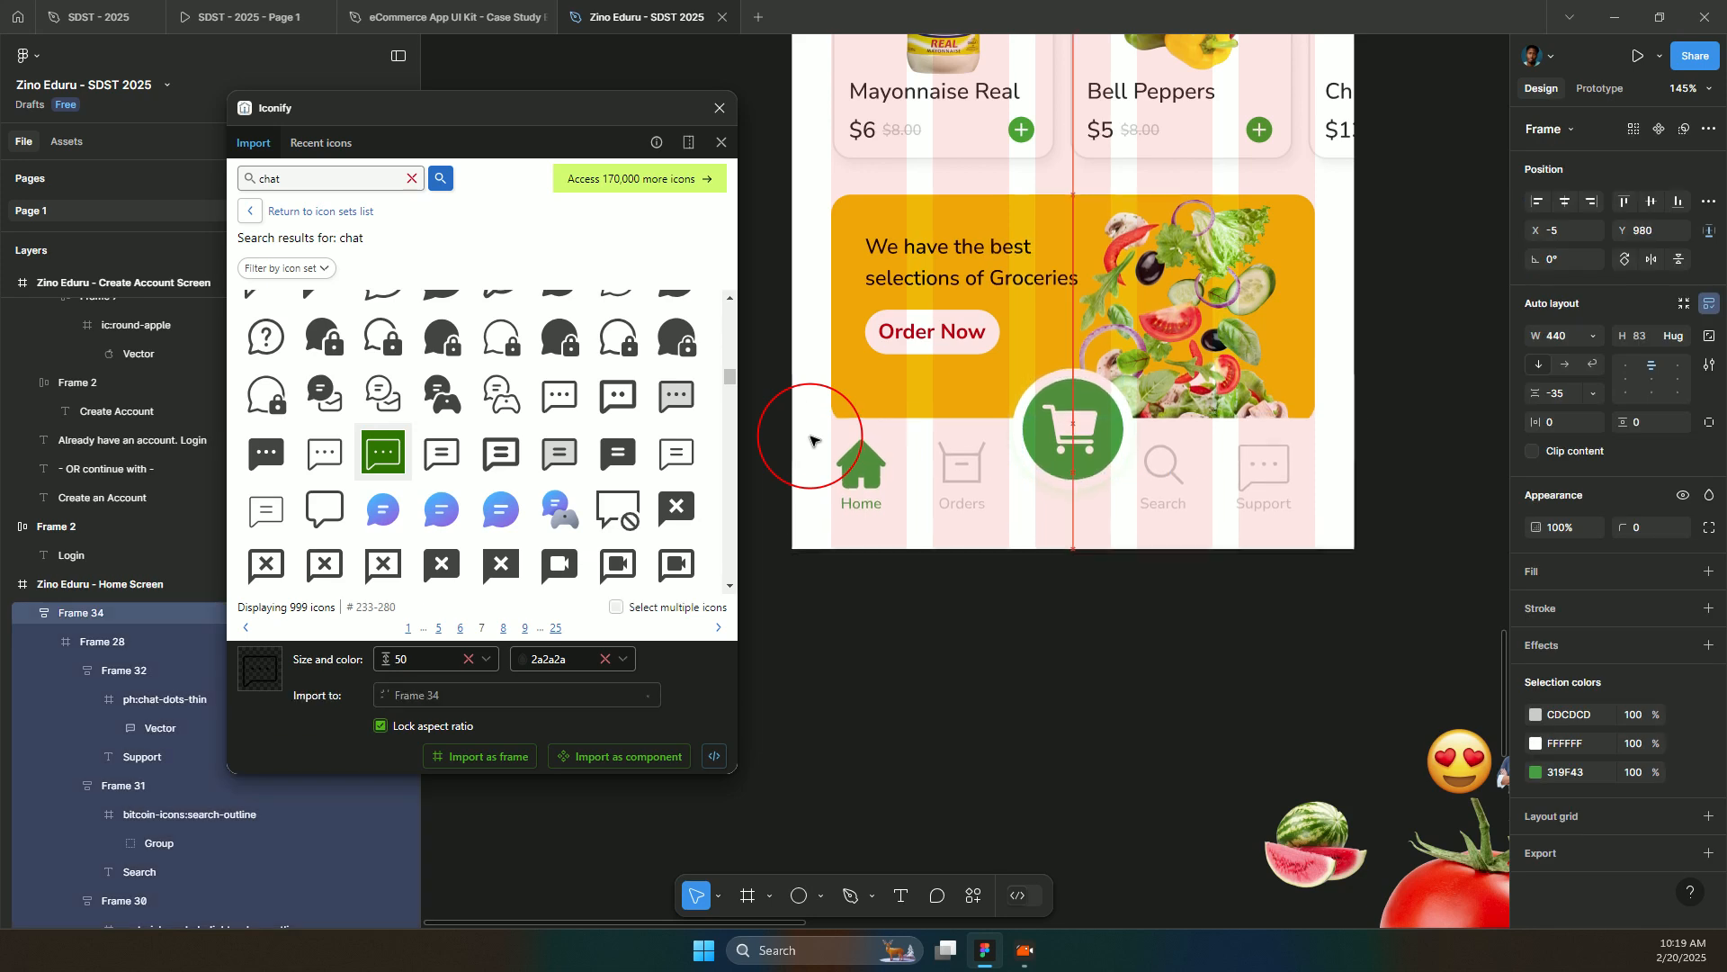
{"action": "key", "text": "Up"}
{"action": "key", "text": "Up"}
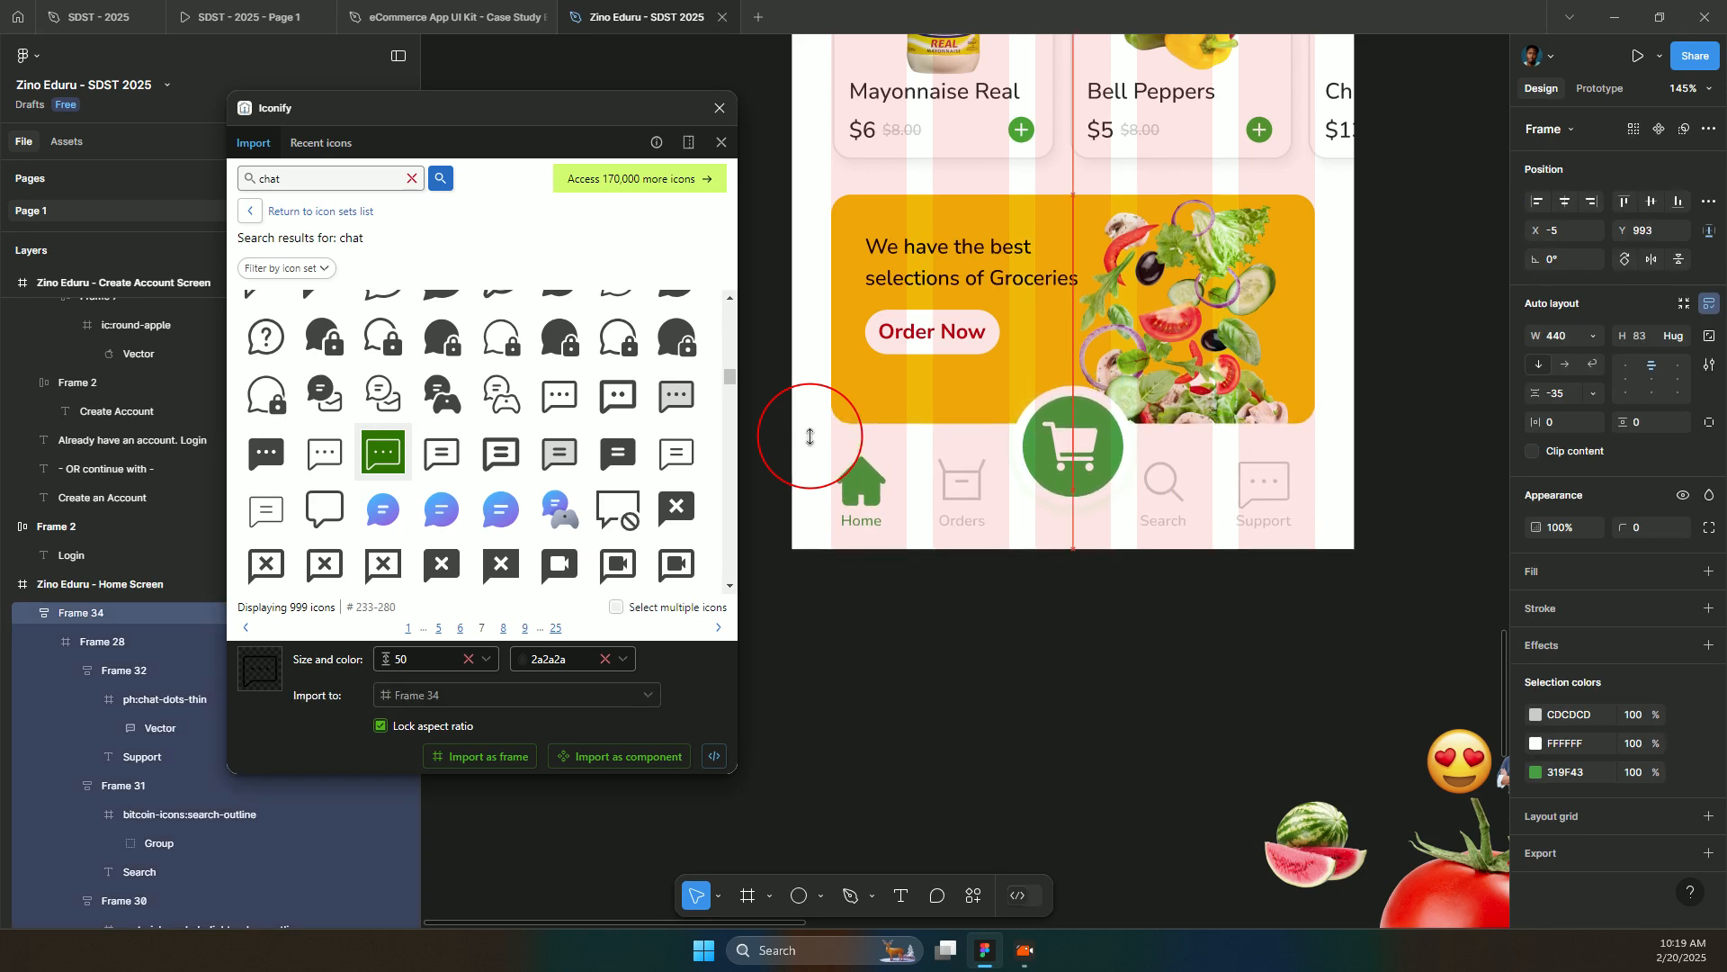
{"action": "key", "text": "Down"}
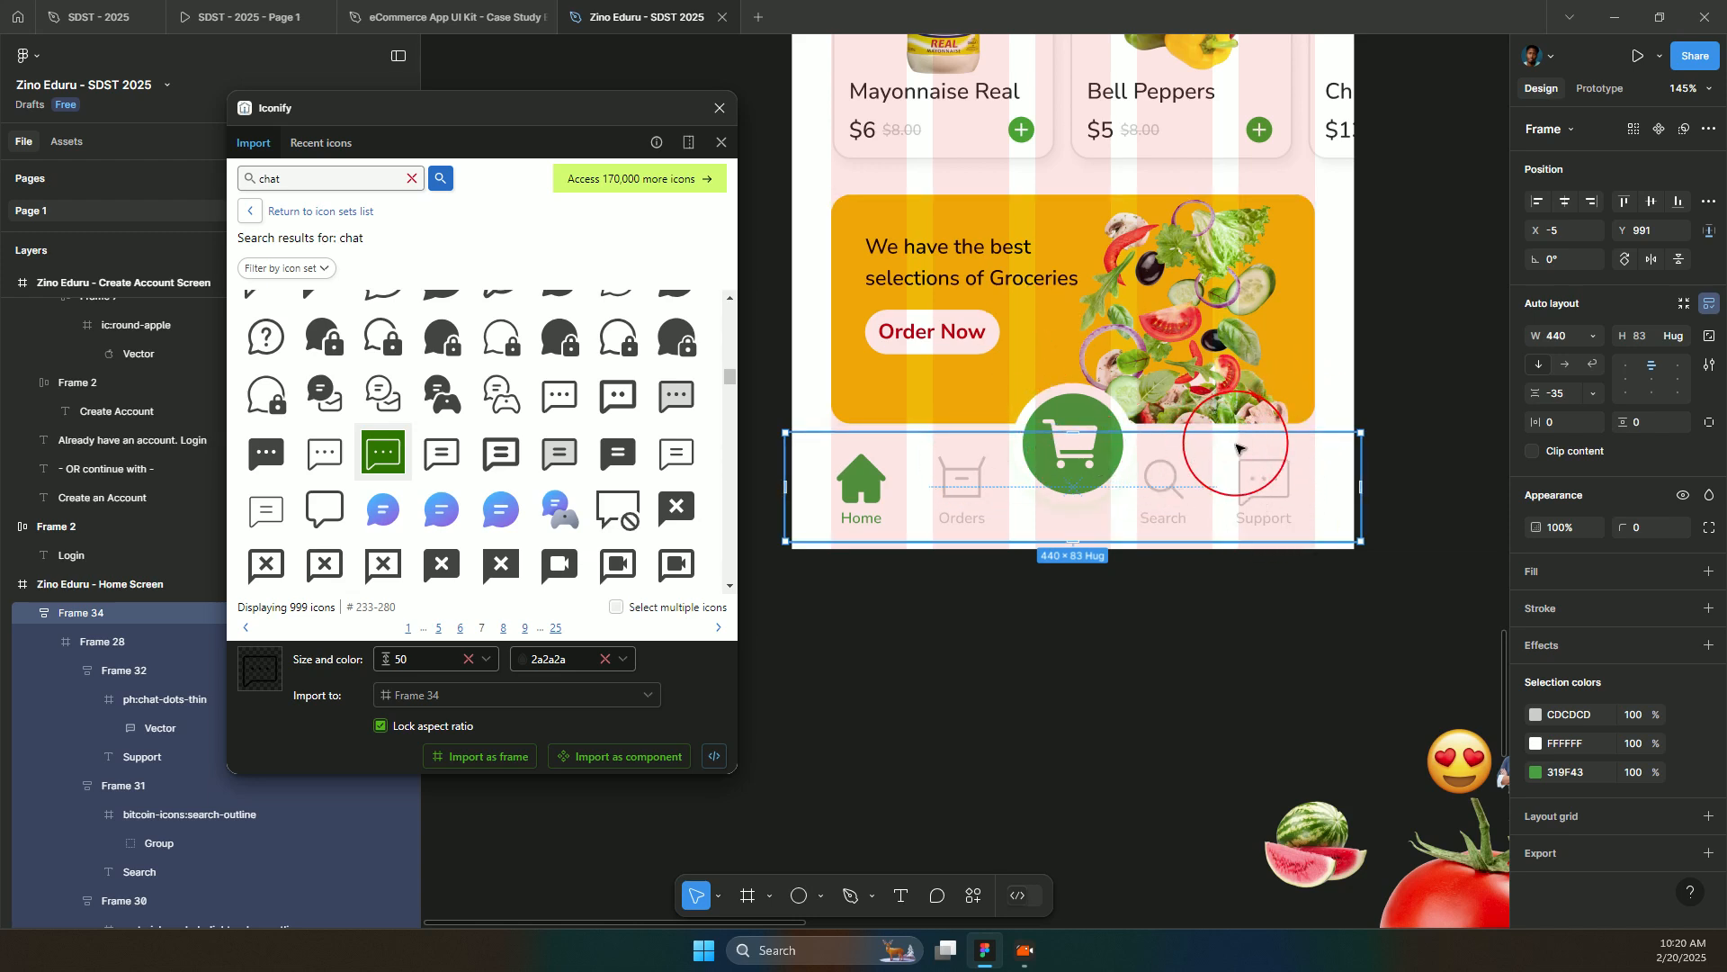
{"action": "key", "text": "Up"}
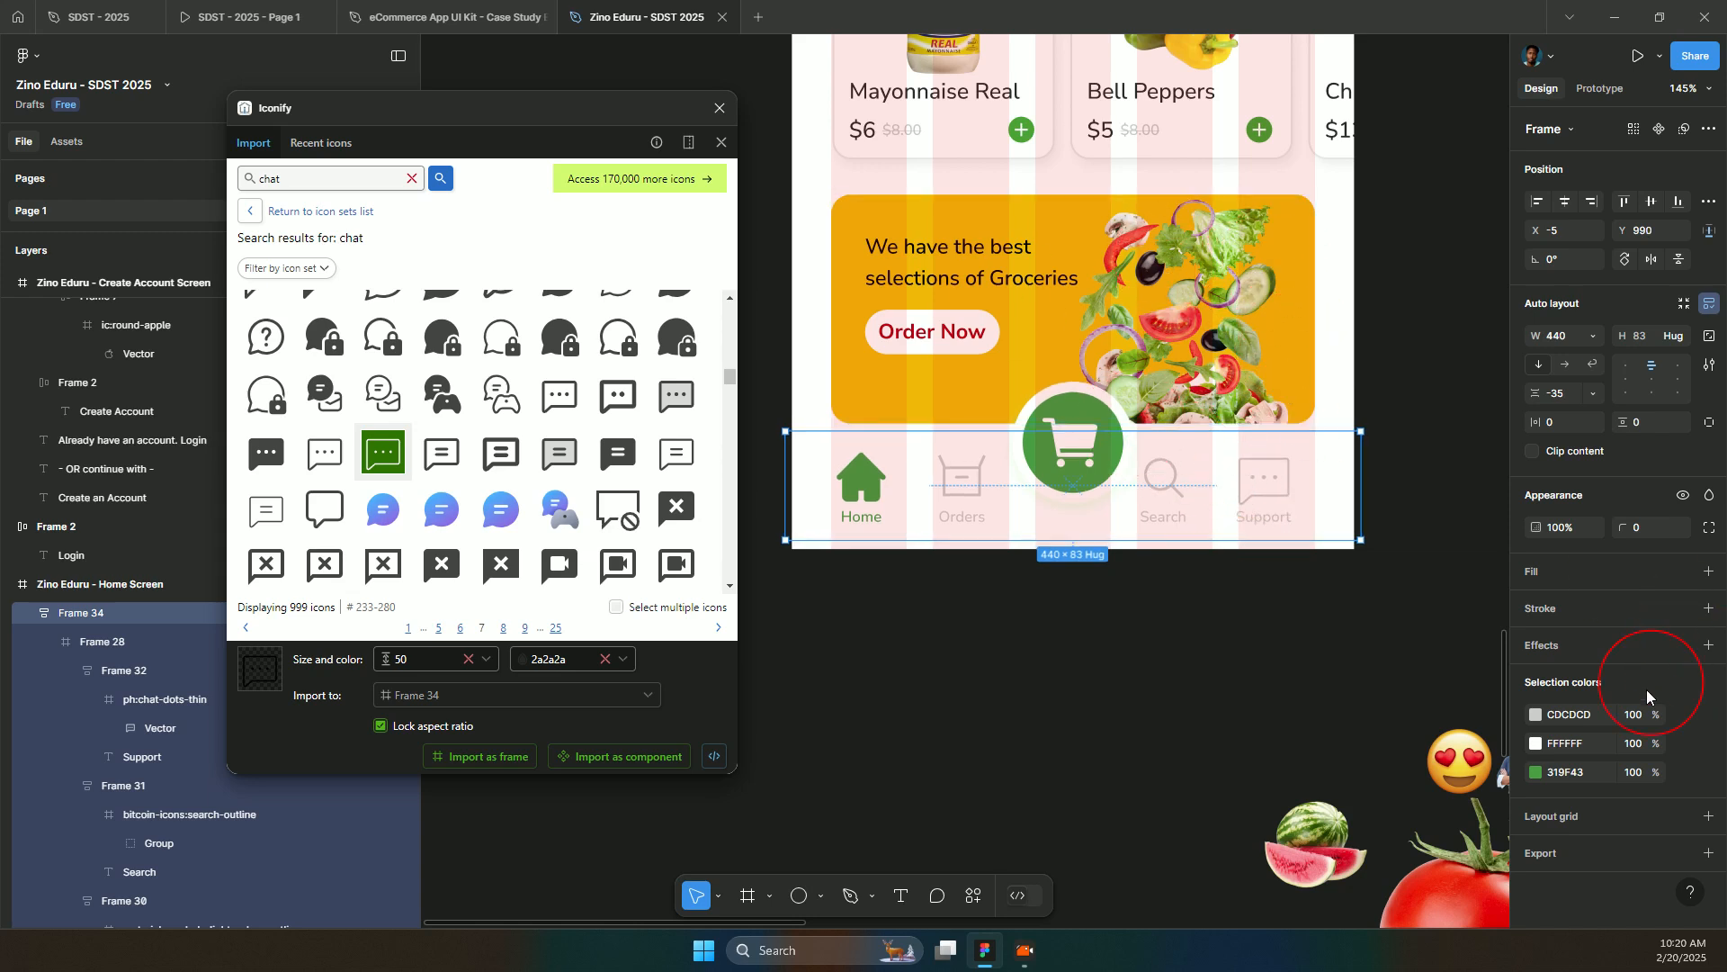
- Move the Search item in the navigation bar right to X 272, away from the cart button
{"action": "left_click", "coordinate": [1273, 495]}
{"action": "left_click", "coordinate": [1273, 495]}
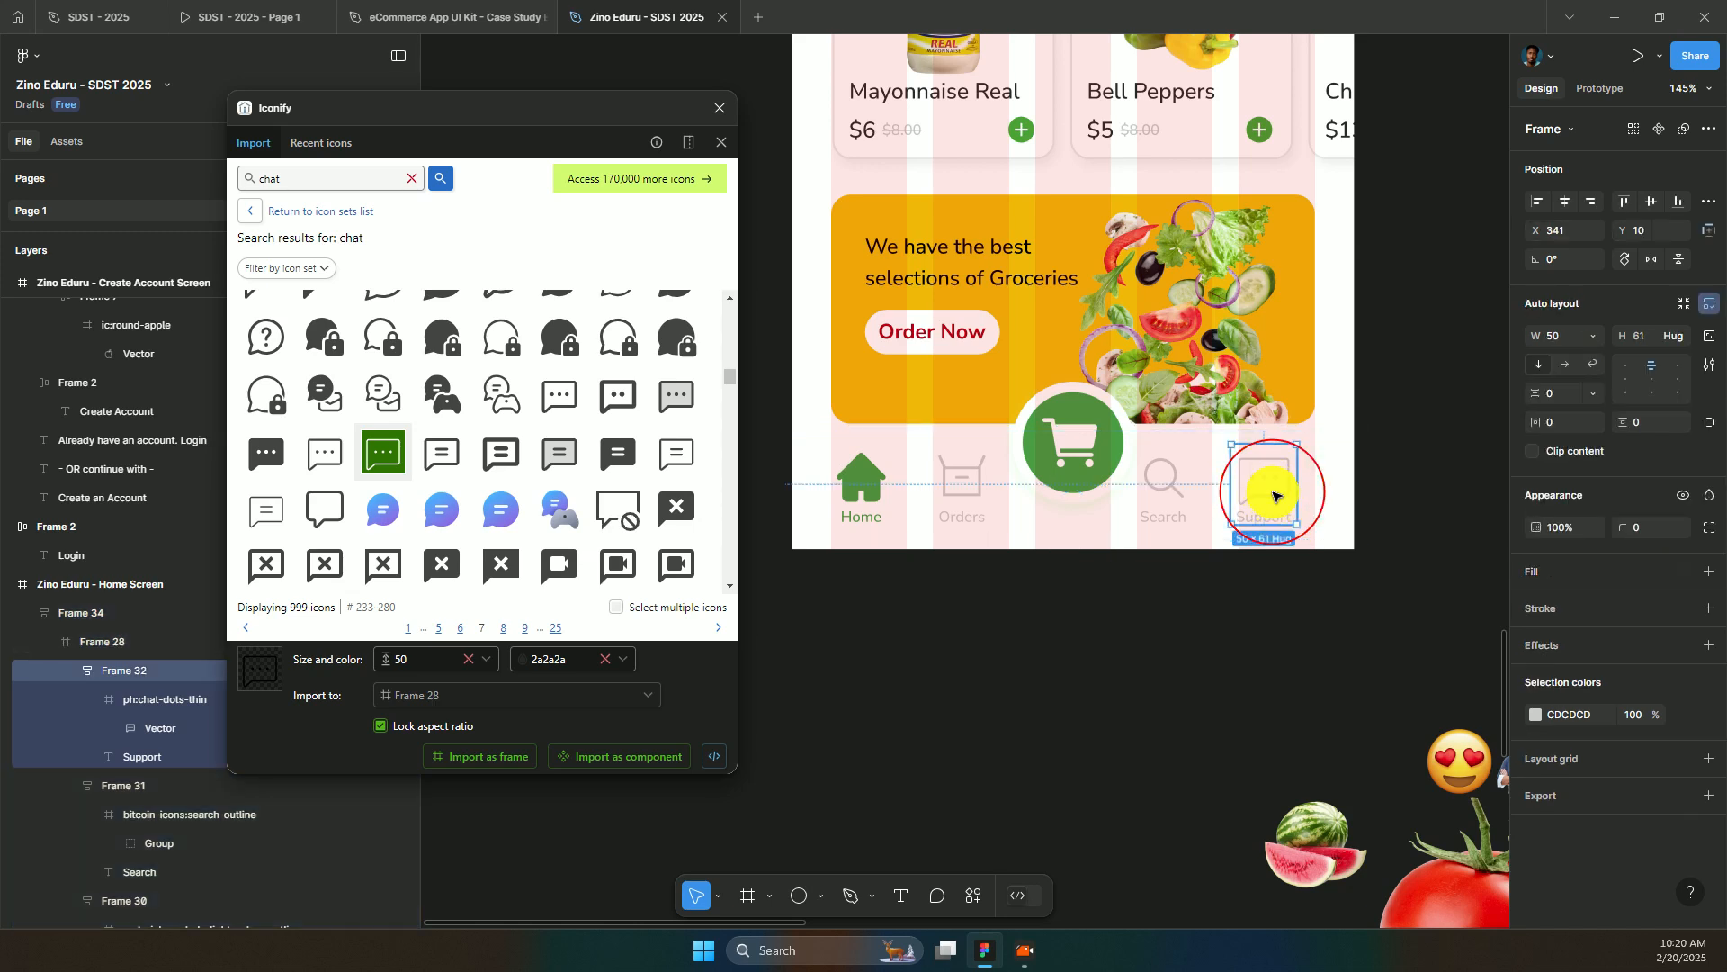
{"action": "left_click", "coordinate": [1273, 495]}
{"action": "left_click", "coordinate": [1160, 510]}
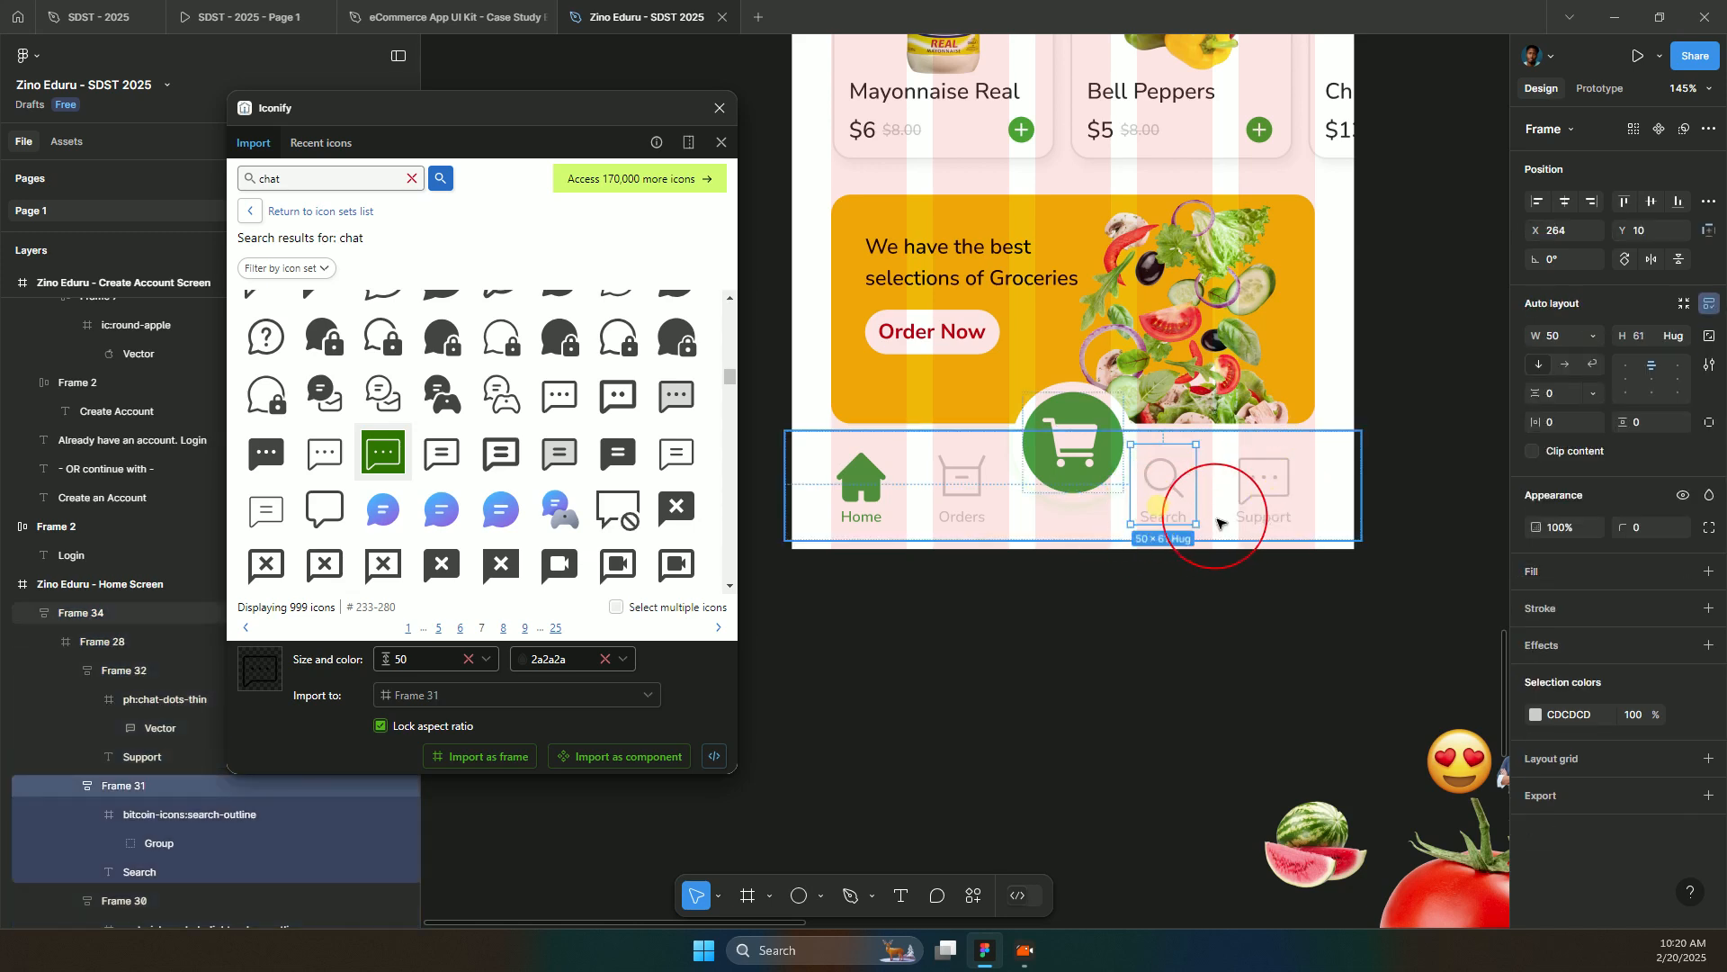
{"action": "key", "text": "Right"}
{"action": "key", "text": "Right"}
{"action": "key", "text": "Right"}
{"action": "key", "text": "Right"}
- Move the Support item in the navigation bar right to X 351
{"action": "left_click", "coordinate": [1282, 499]}
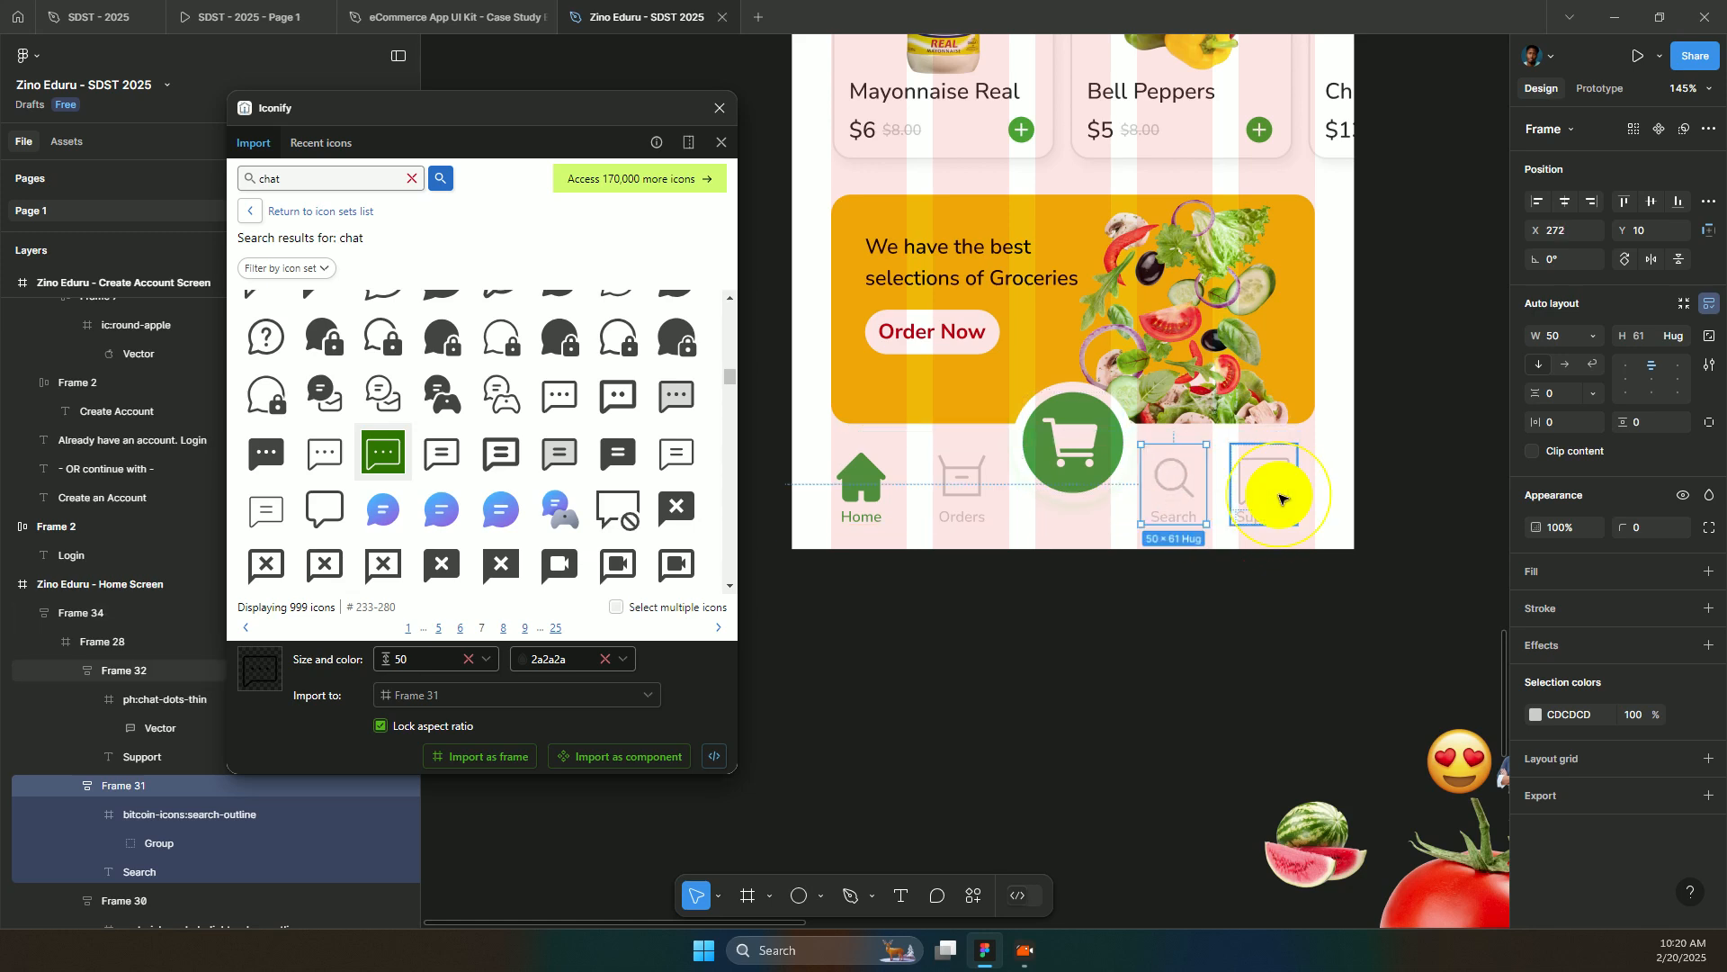
{"action": "key", "text": "Right"}
{"action": "key", "text": "Right"}
{"action": "key", "text": "Right"}
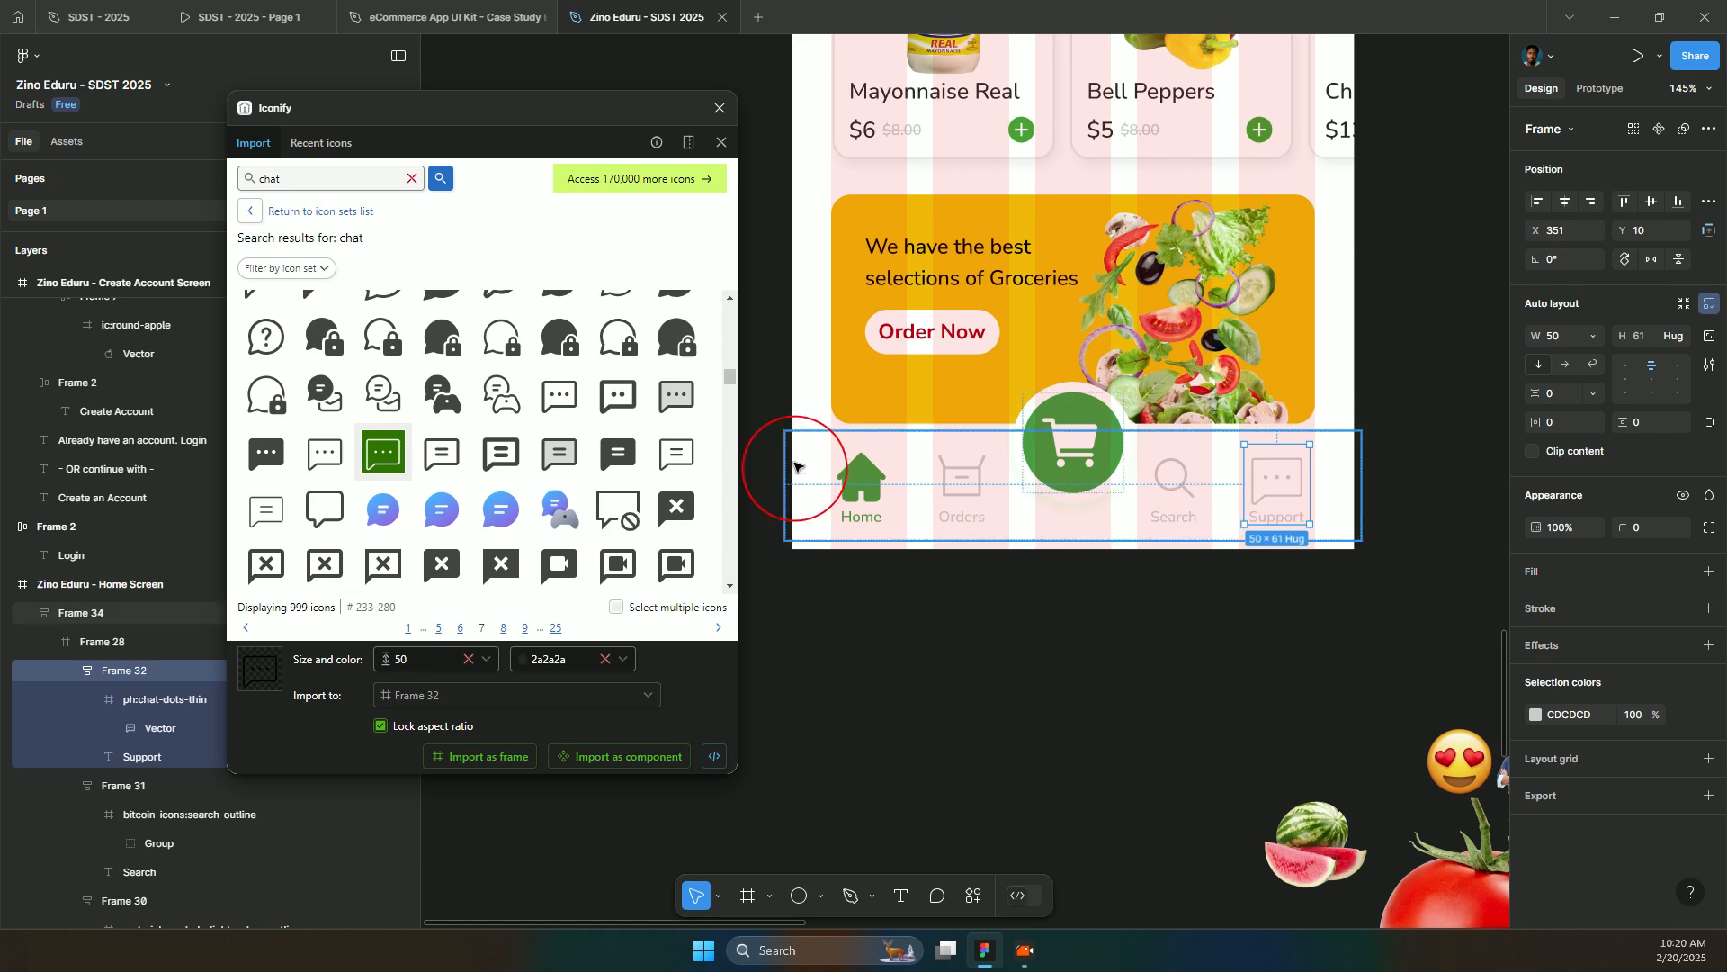
- Move the Orders item in the navigation bar right to X 116
{"action": "left_click", "coordinate": [958, 489]}
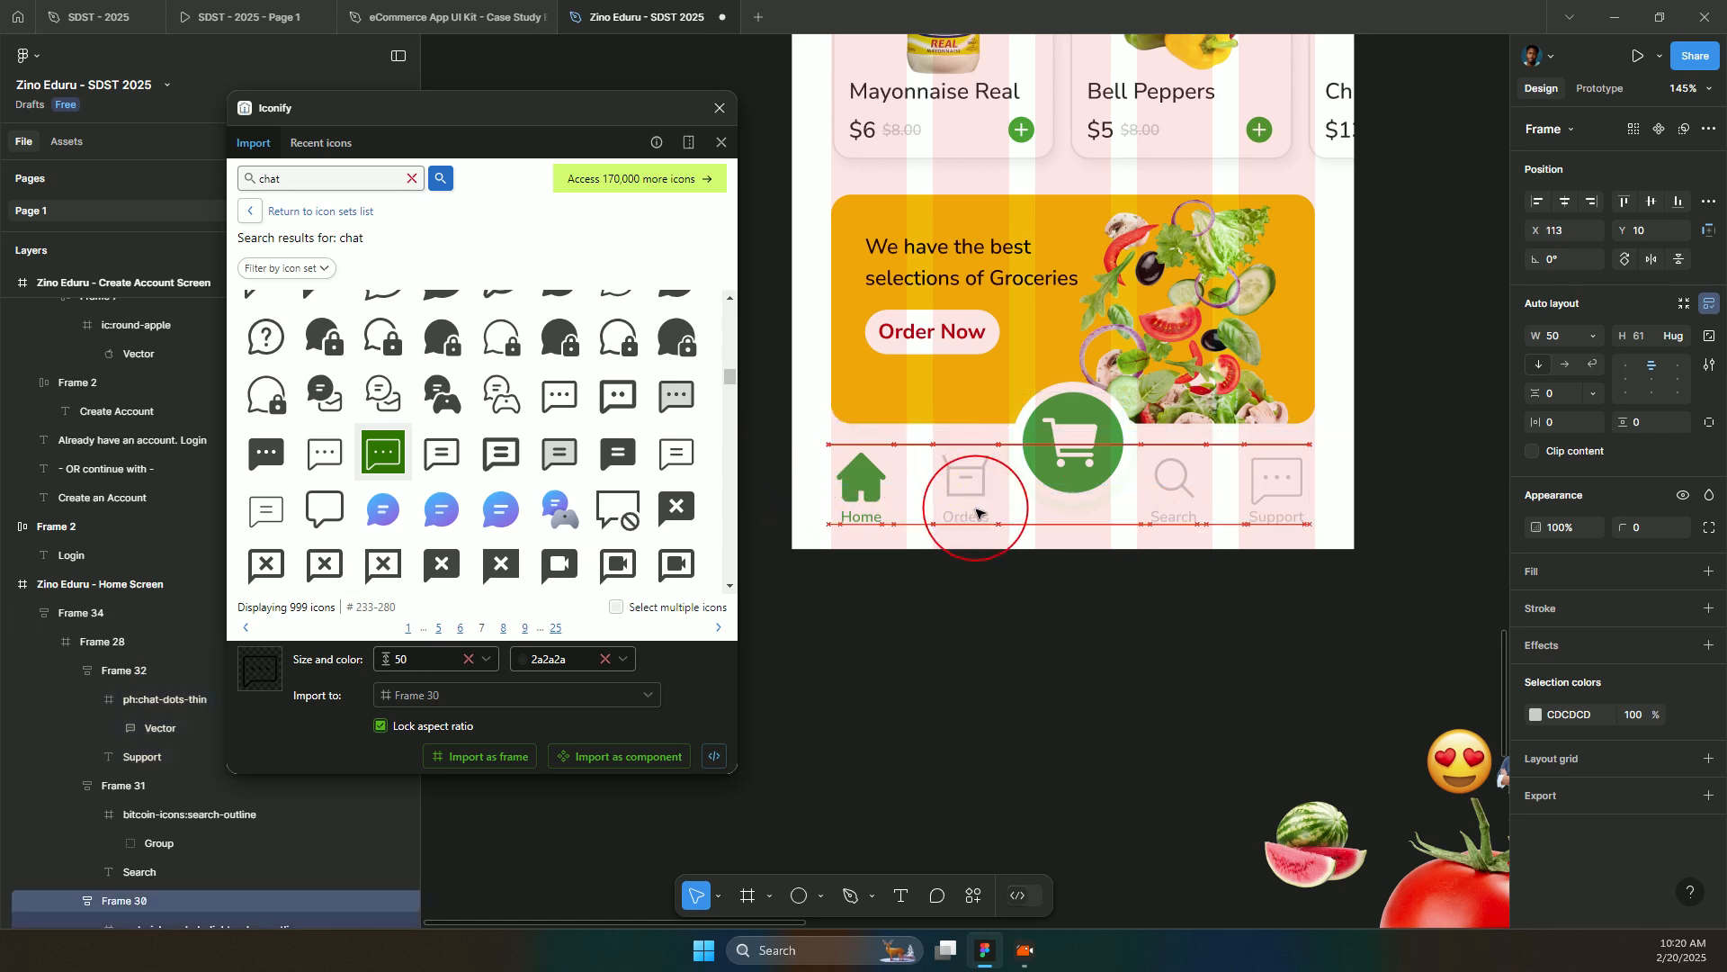
{"action": "key", "text": "Right"}
{"action": "key", "text": "Right"}
{"action": "key", "text": "Right"}
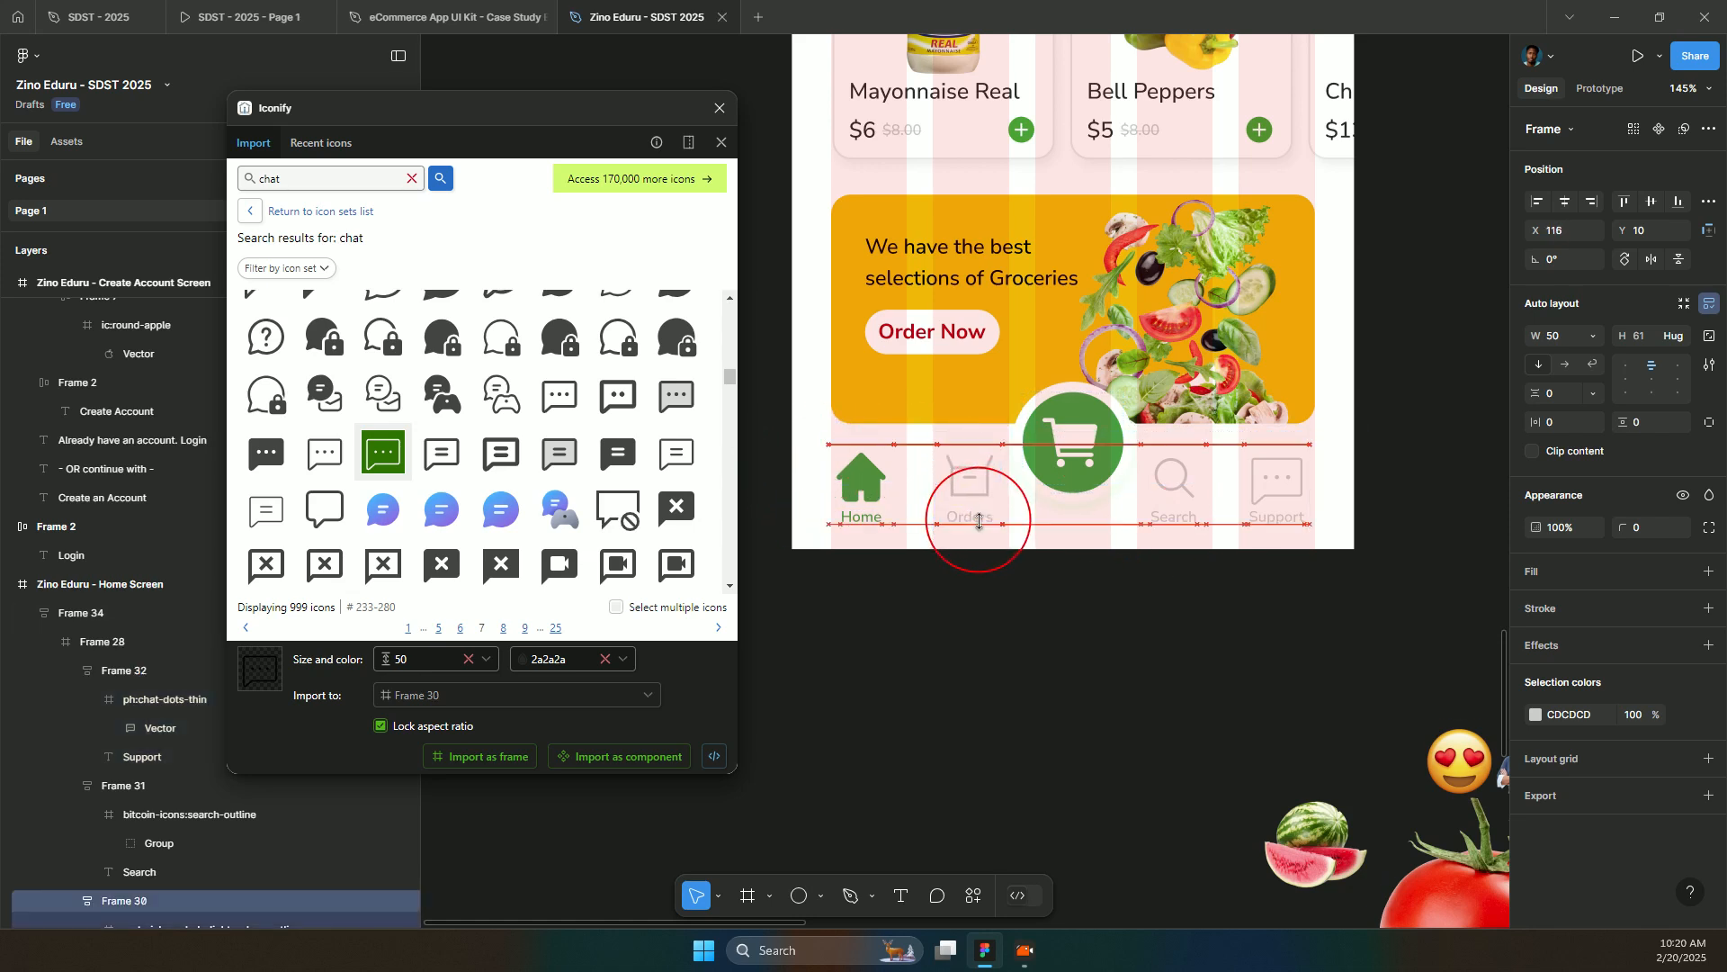
- Nudge the Home item slightly right and set the Search item's position to X 273
{"action": "left_click", "coordinate": [882, 504]}
{"action": "left_click_drag", "start_coordinate": [886, 516], "coordinate": [919, 580]}
{"action": "left_click", "coordinate": [1204, 520]}
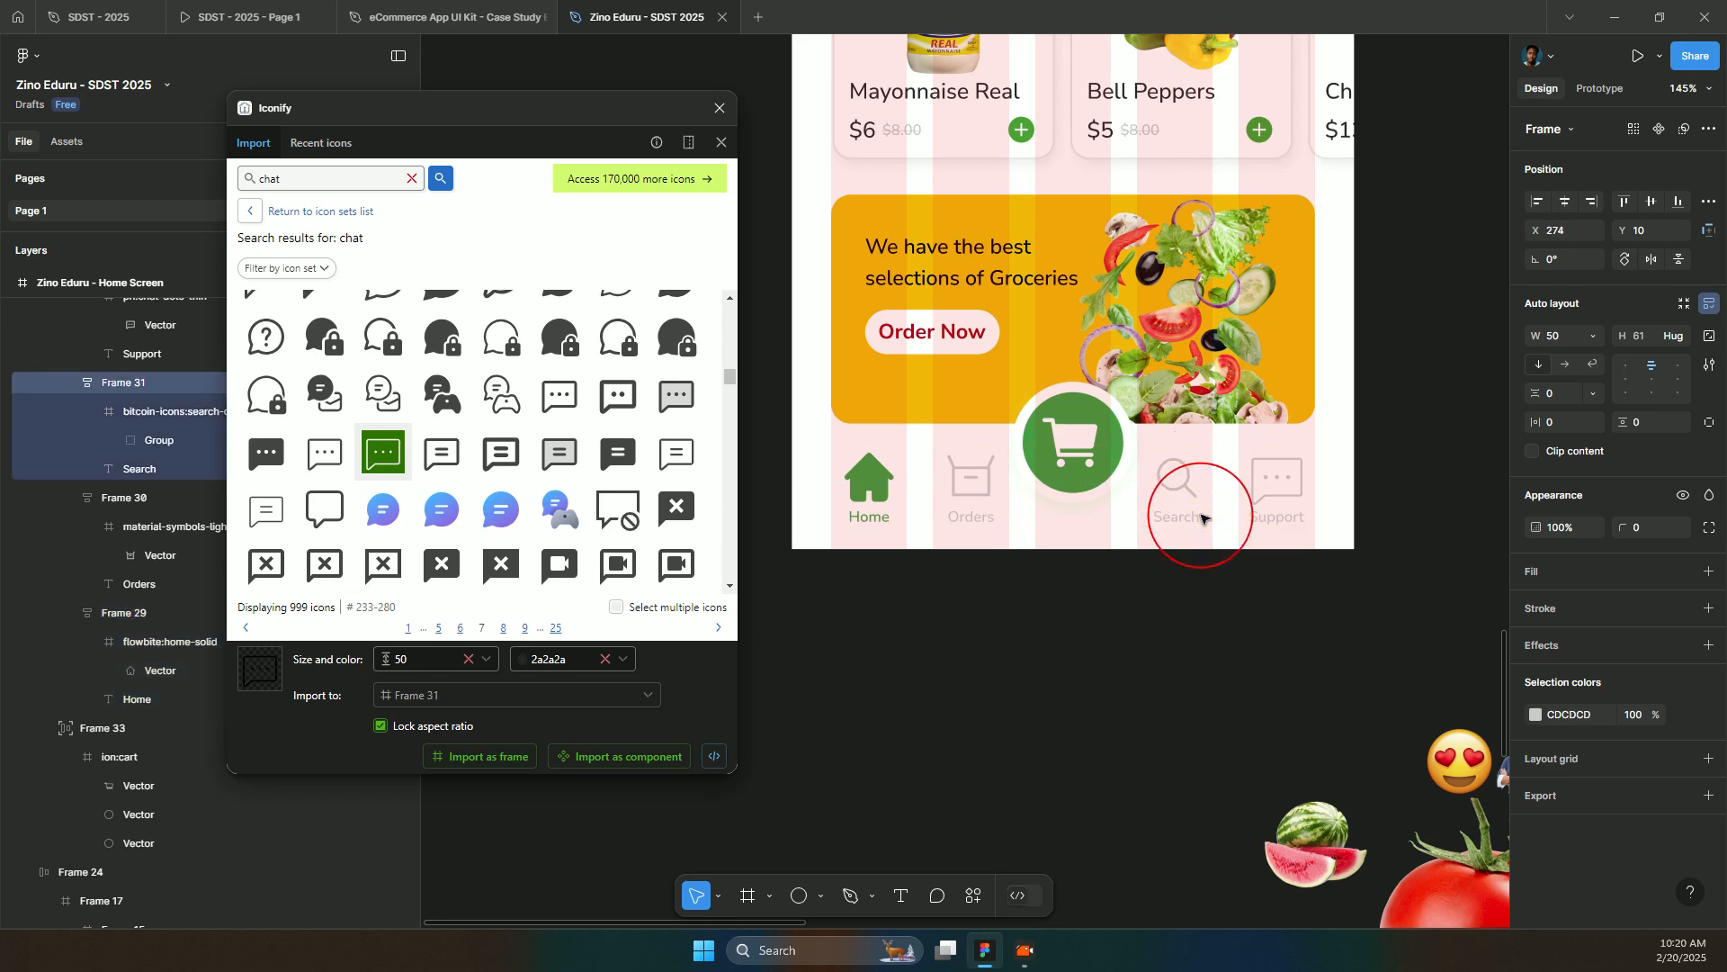
{"action": "key", "text": "Left"}
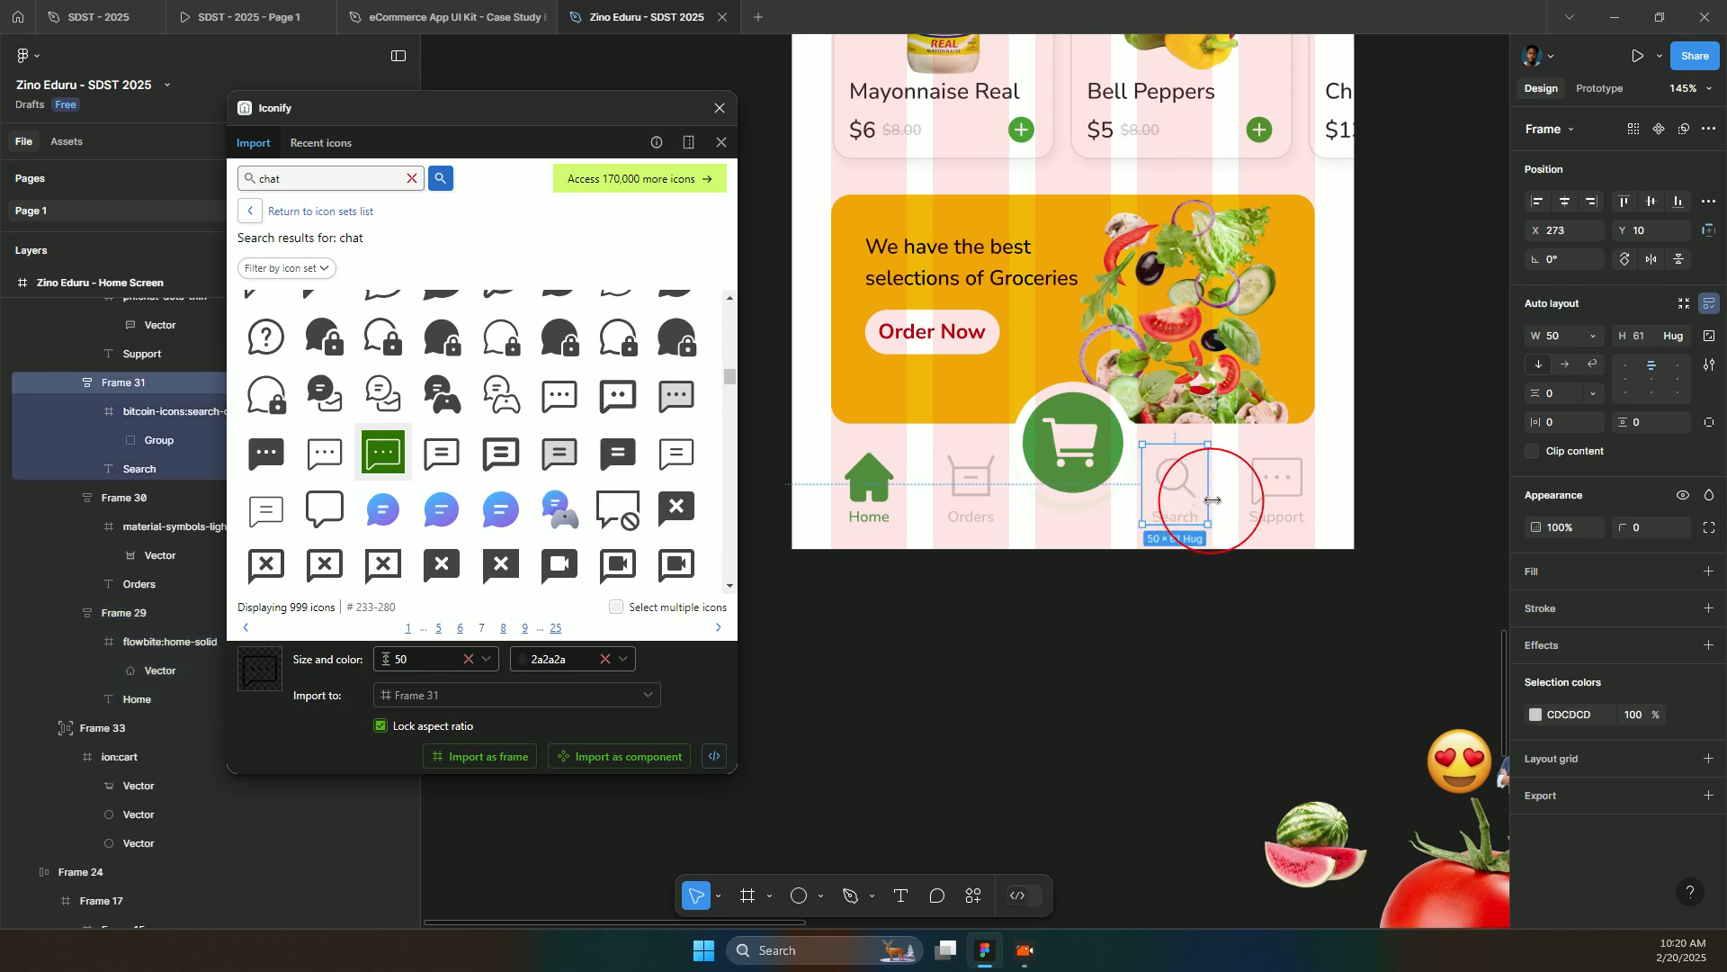
- Examine the whole Home Screen from header to navigation bar for overall layout and item spacing
{"action": "scroll", "coordinate": [1273, 495], "scroll_direction": "down", "scroll_amount": 1}
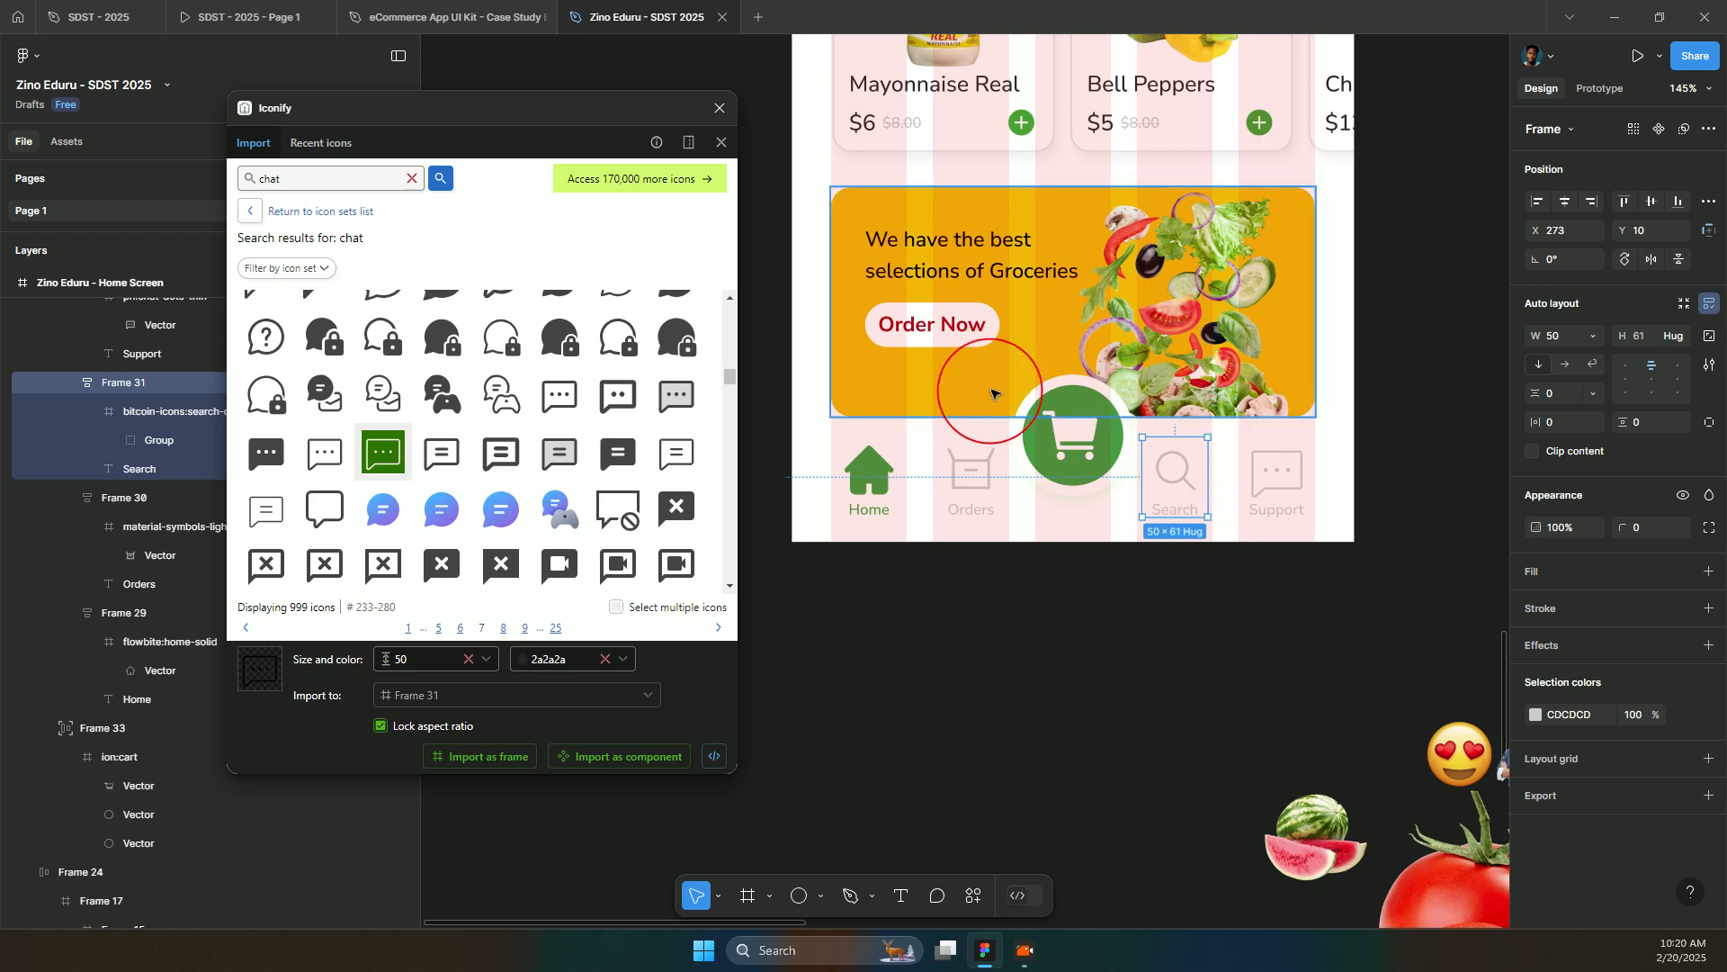
{"action": "scroll", "coordinate": [990, 396], "scroll_direction": "down", "scroll_amount": 1}
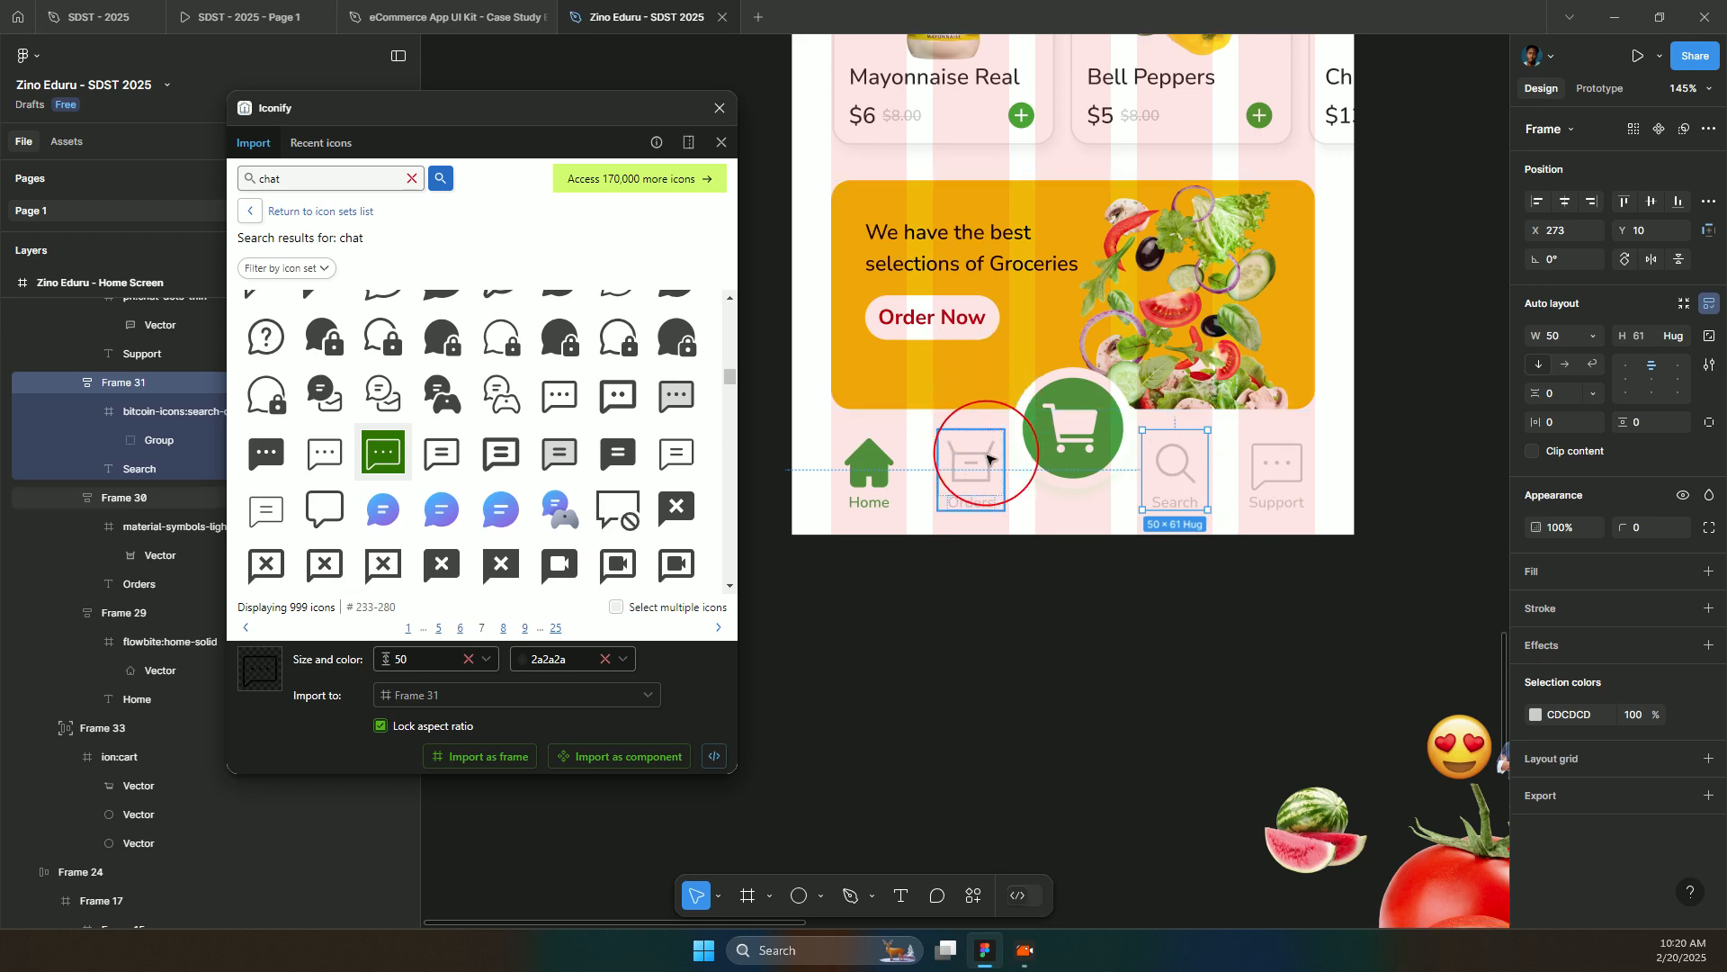
{"action": "scroll", "coordinate": [913, 531], "scroll_direction": "down", "scroll_amount": 3}
{"action": "scroll", "coordinate": [1041, 454], "scroll_direction": "down", "scroll_amount": 3}
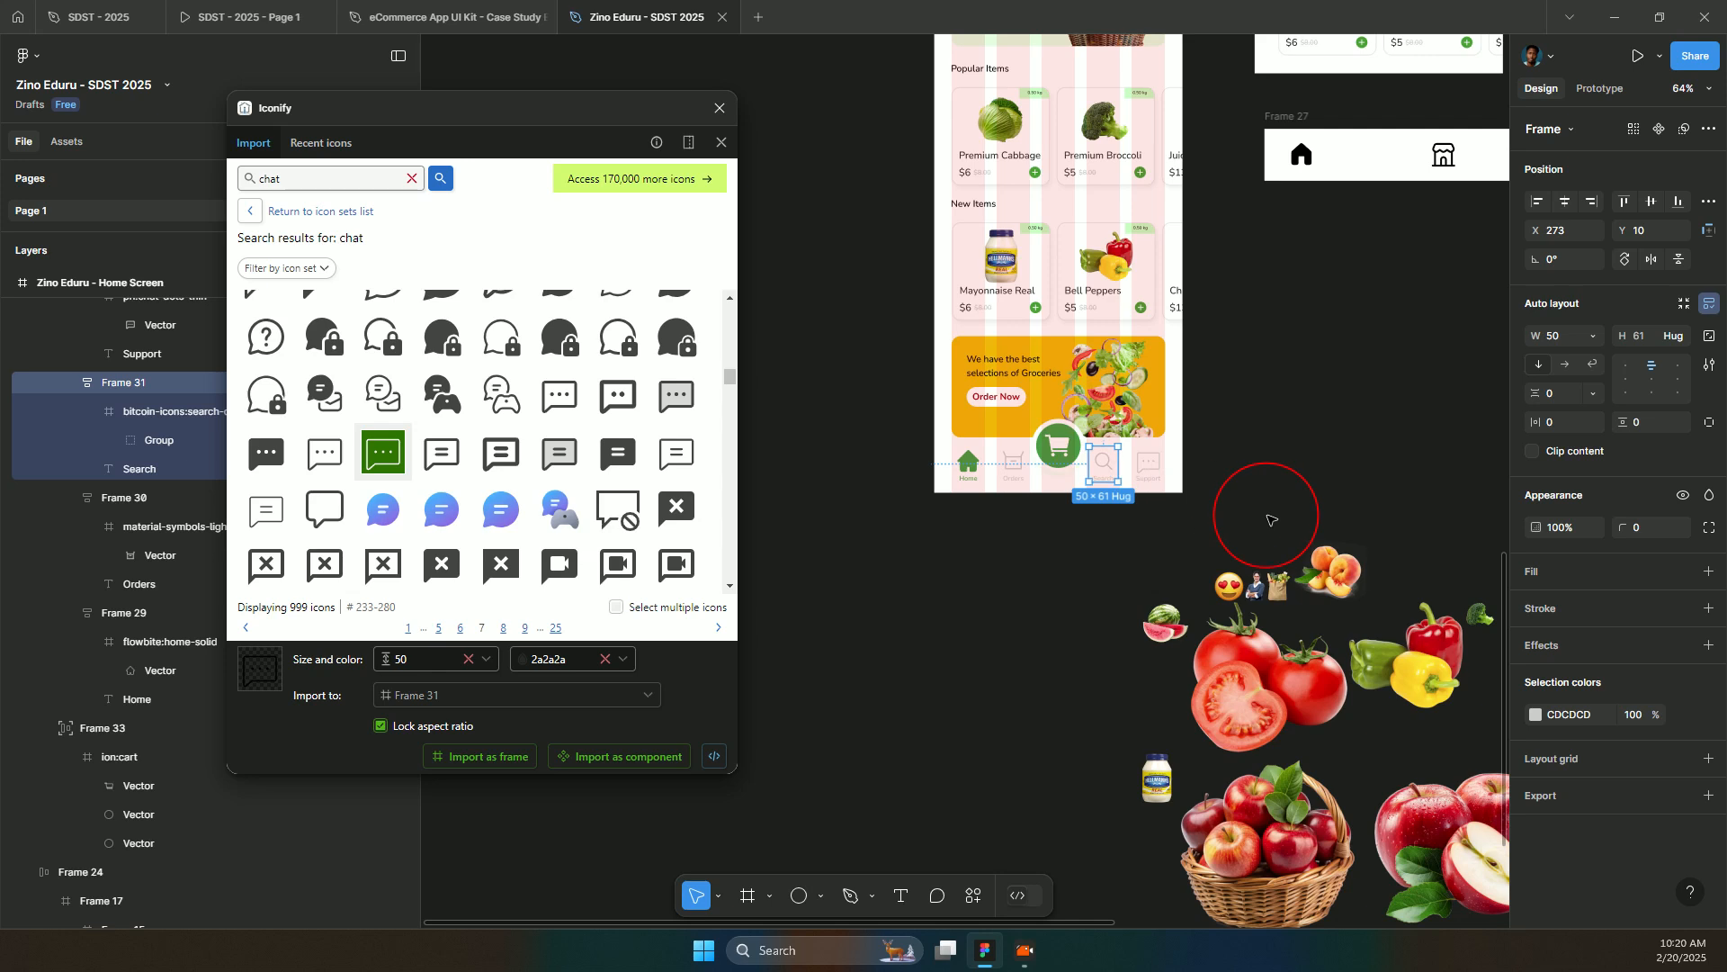
{"action": "scroll", "coordinate": [1238, 444], "scroll_direction": "down", "scroll_amount": 3}
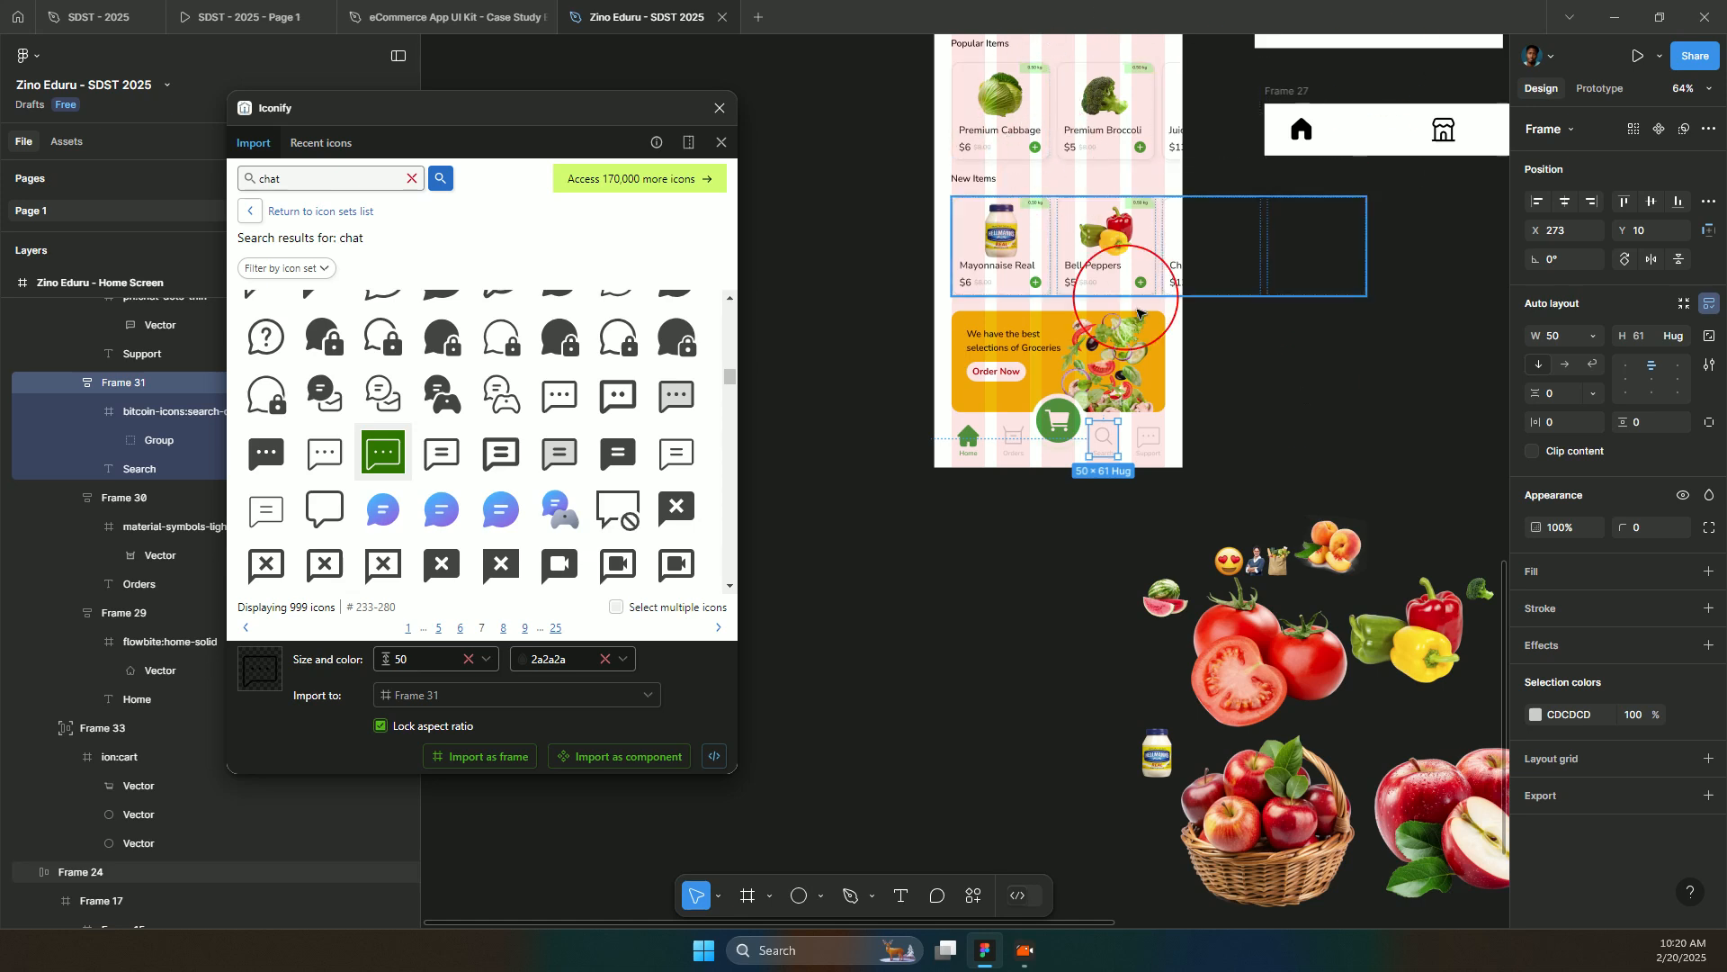
{"action": "scroll", "coordinate": [1125, 297], "scroll_direction": "up", "scroll_amount": 3}
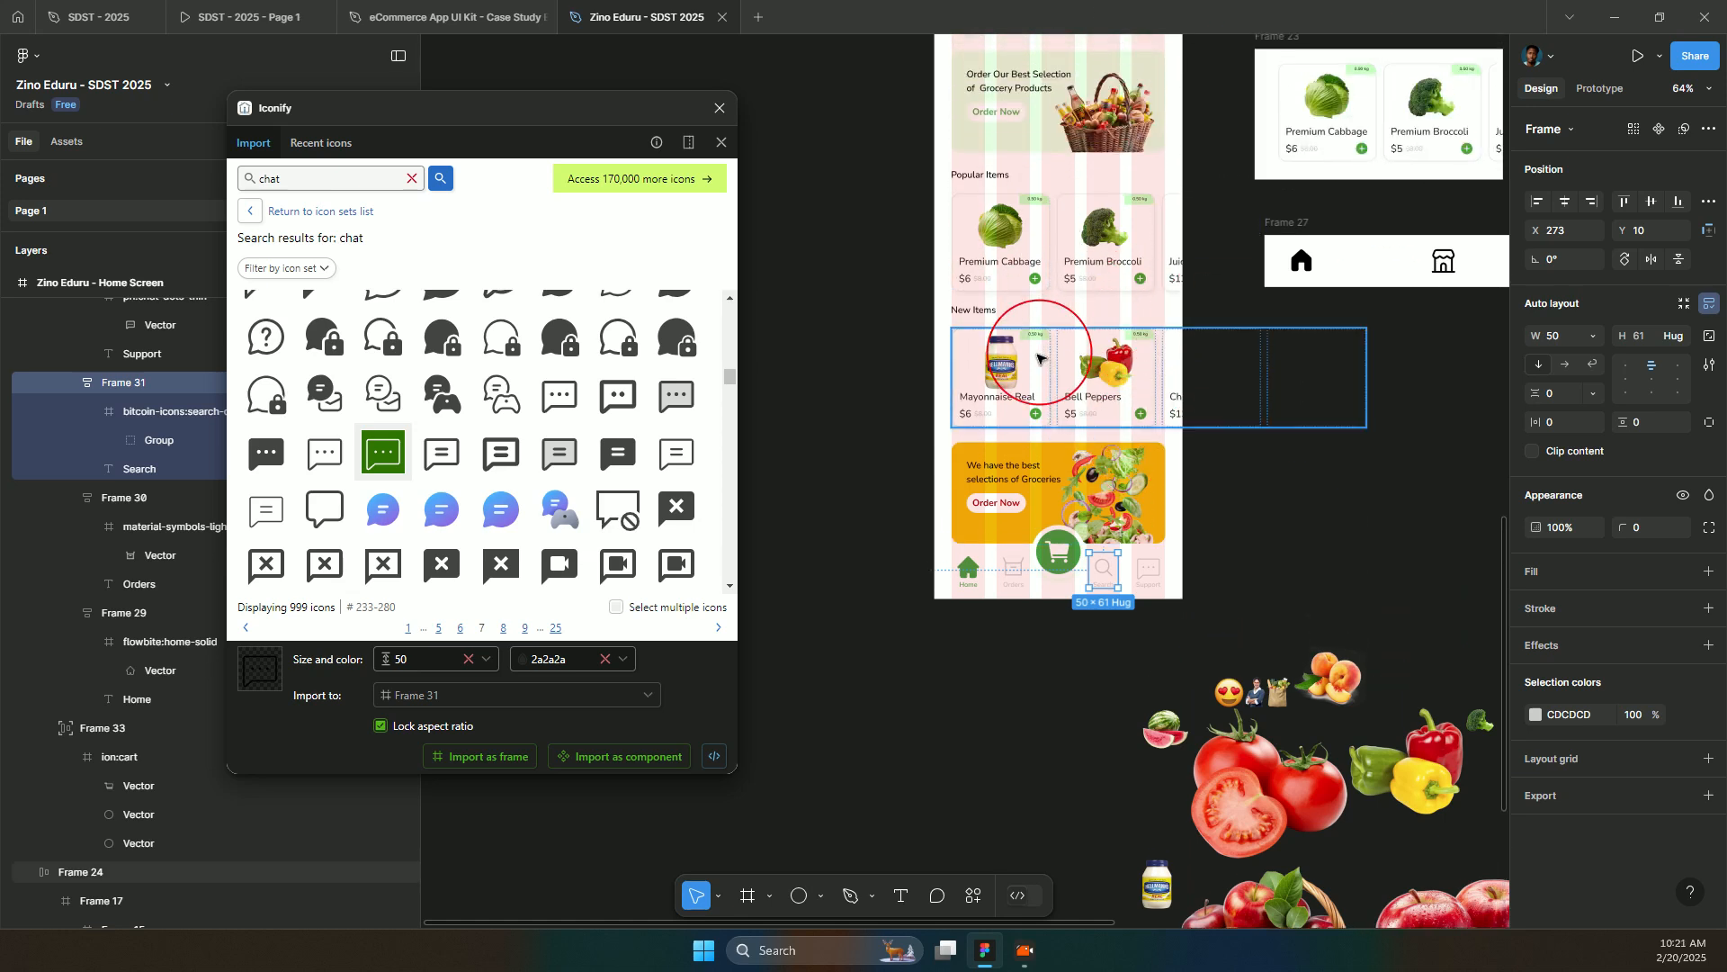
{"action": "scroll", "coordinate": [974, 373], "scroll_direction": "up", "scroll_amount": 1}
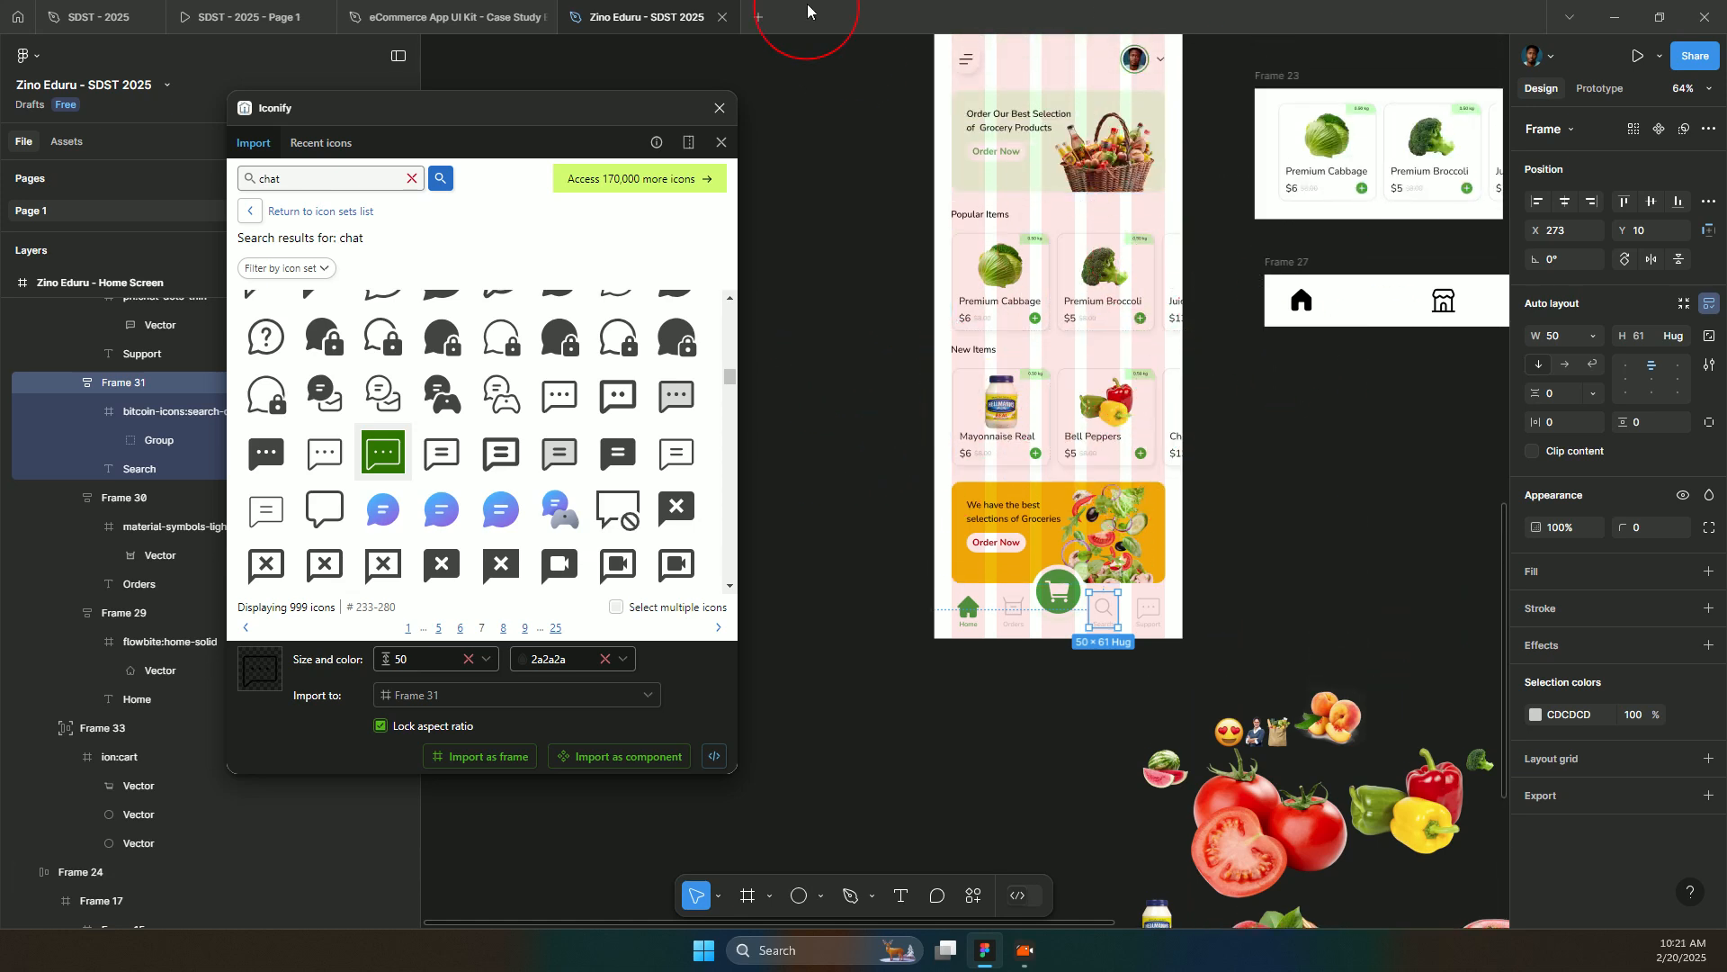
{"action": "scroll", "coordinate": [1014, 220], "scroll_direction": "up", "scroll_amount": 3}
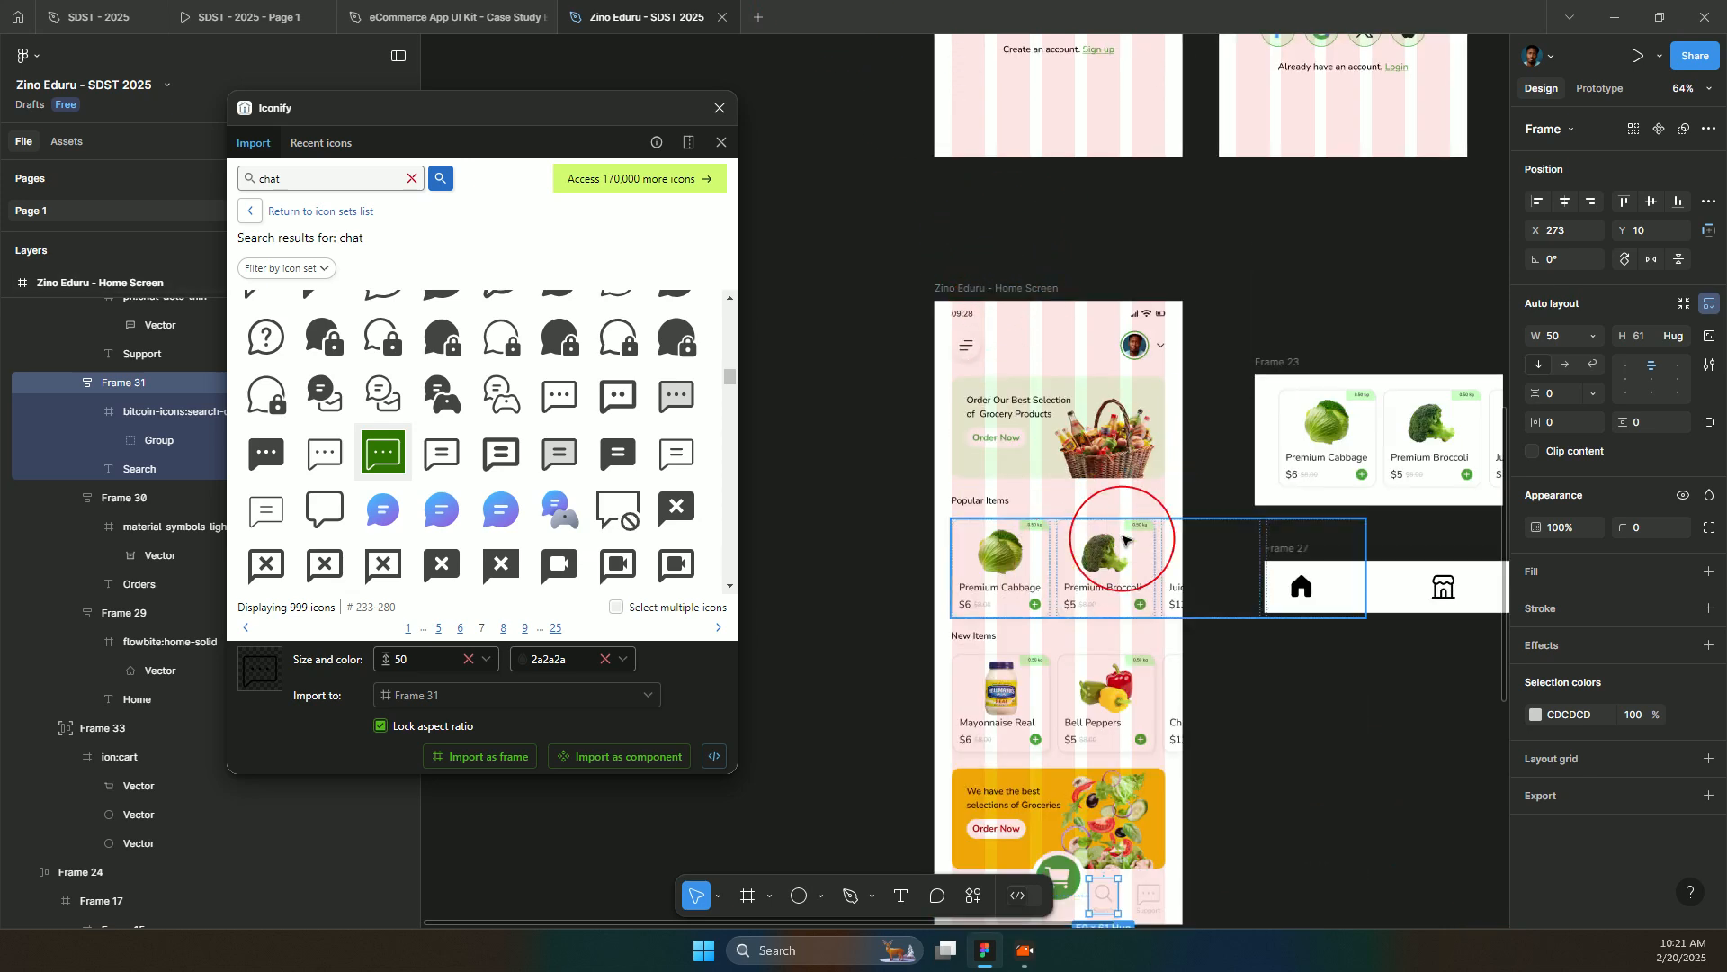
{"action": "scroll", "coordinate": [1120, 540], "scroll_direction": "down", "scroll_amount": 2}
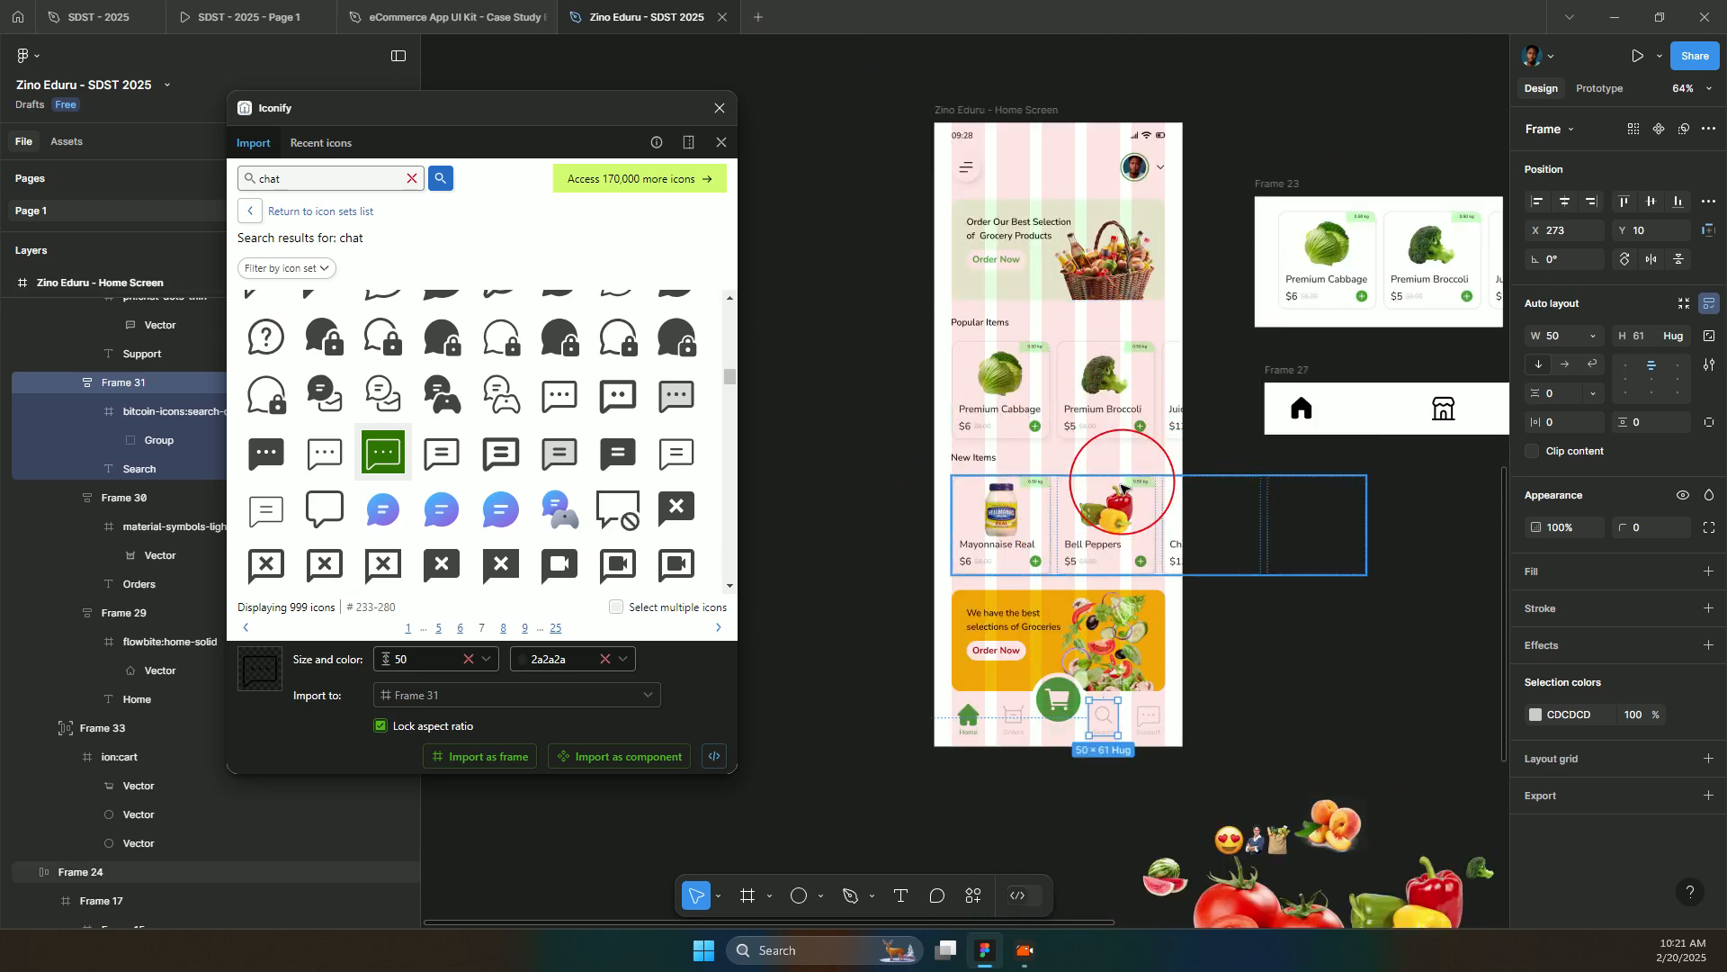